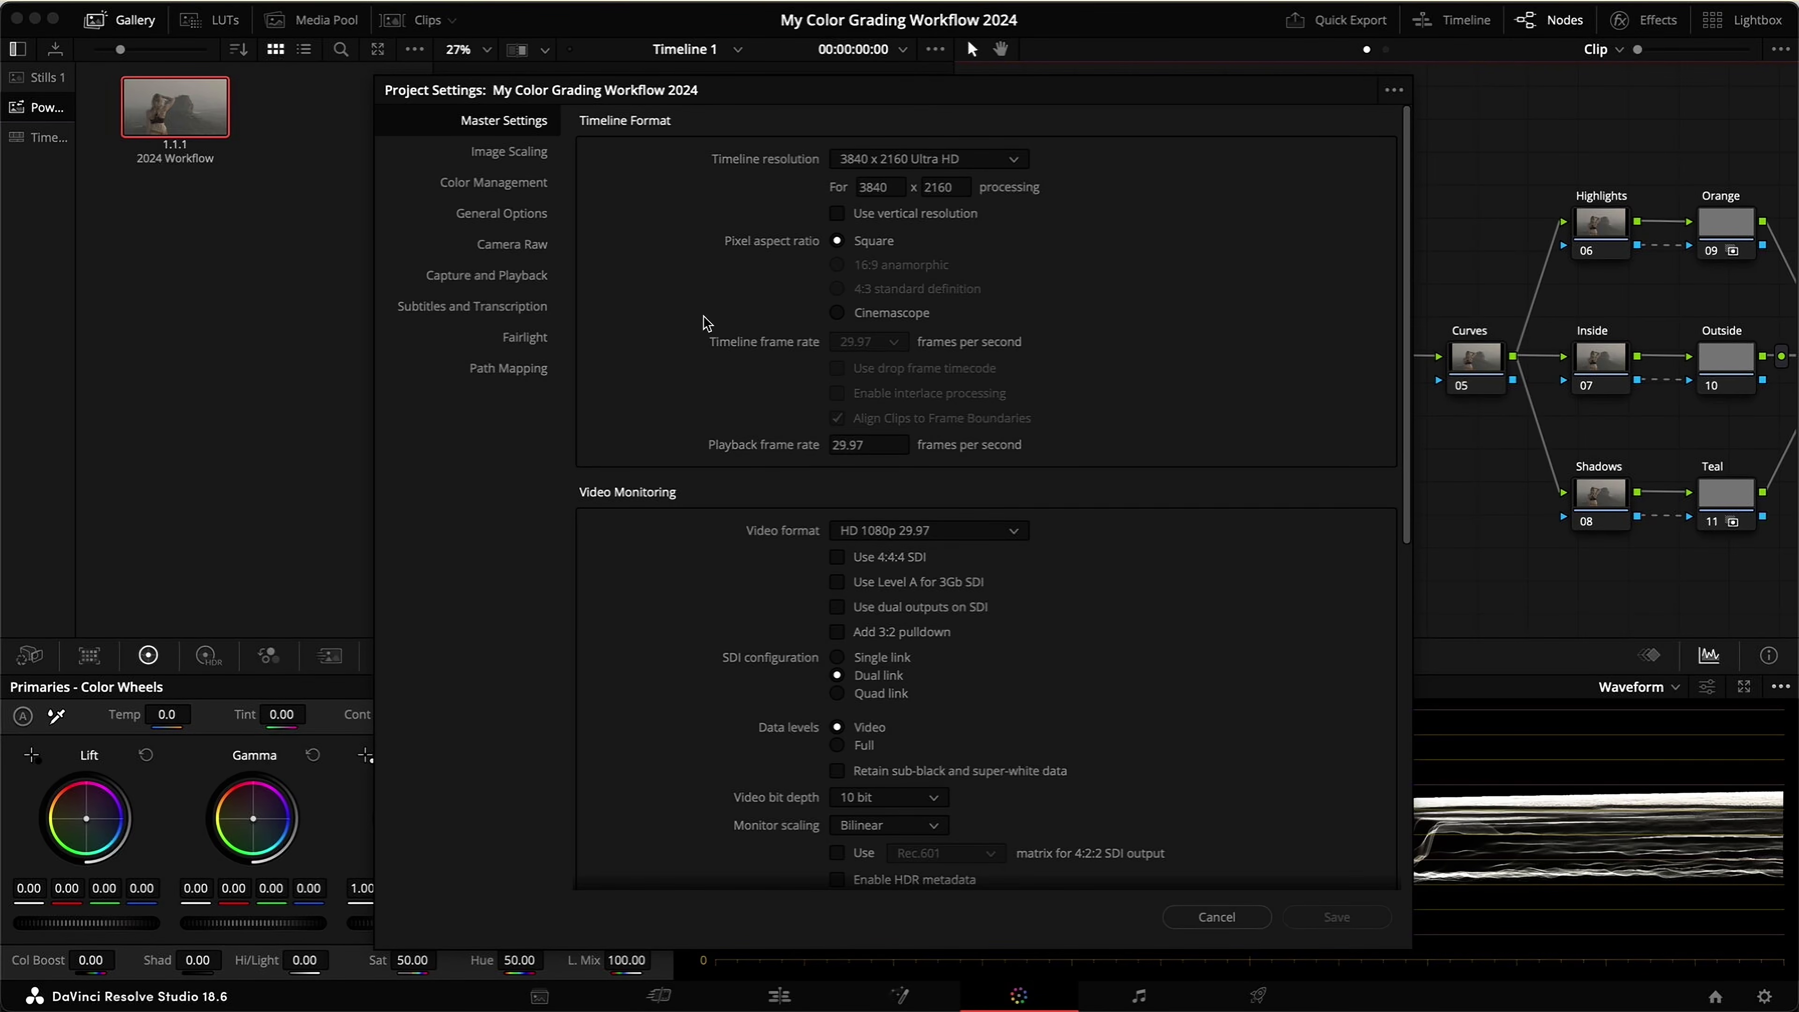
Step: Review the project's Color Management settings and leave them without saving
left_click(517, 186)
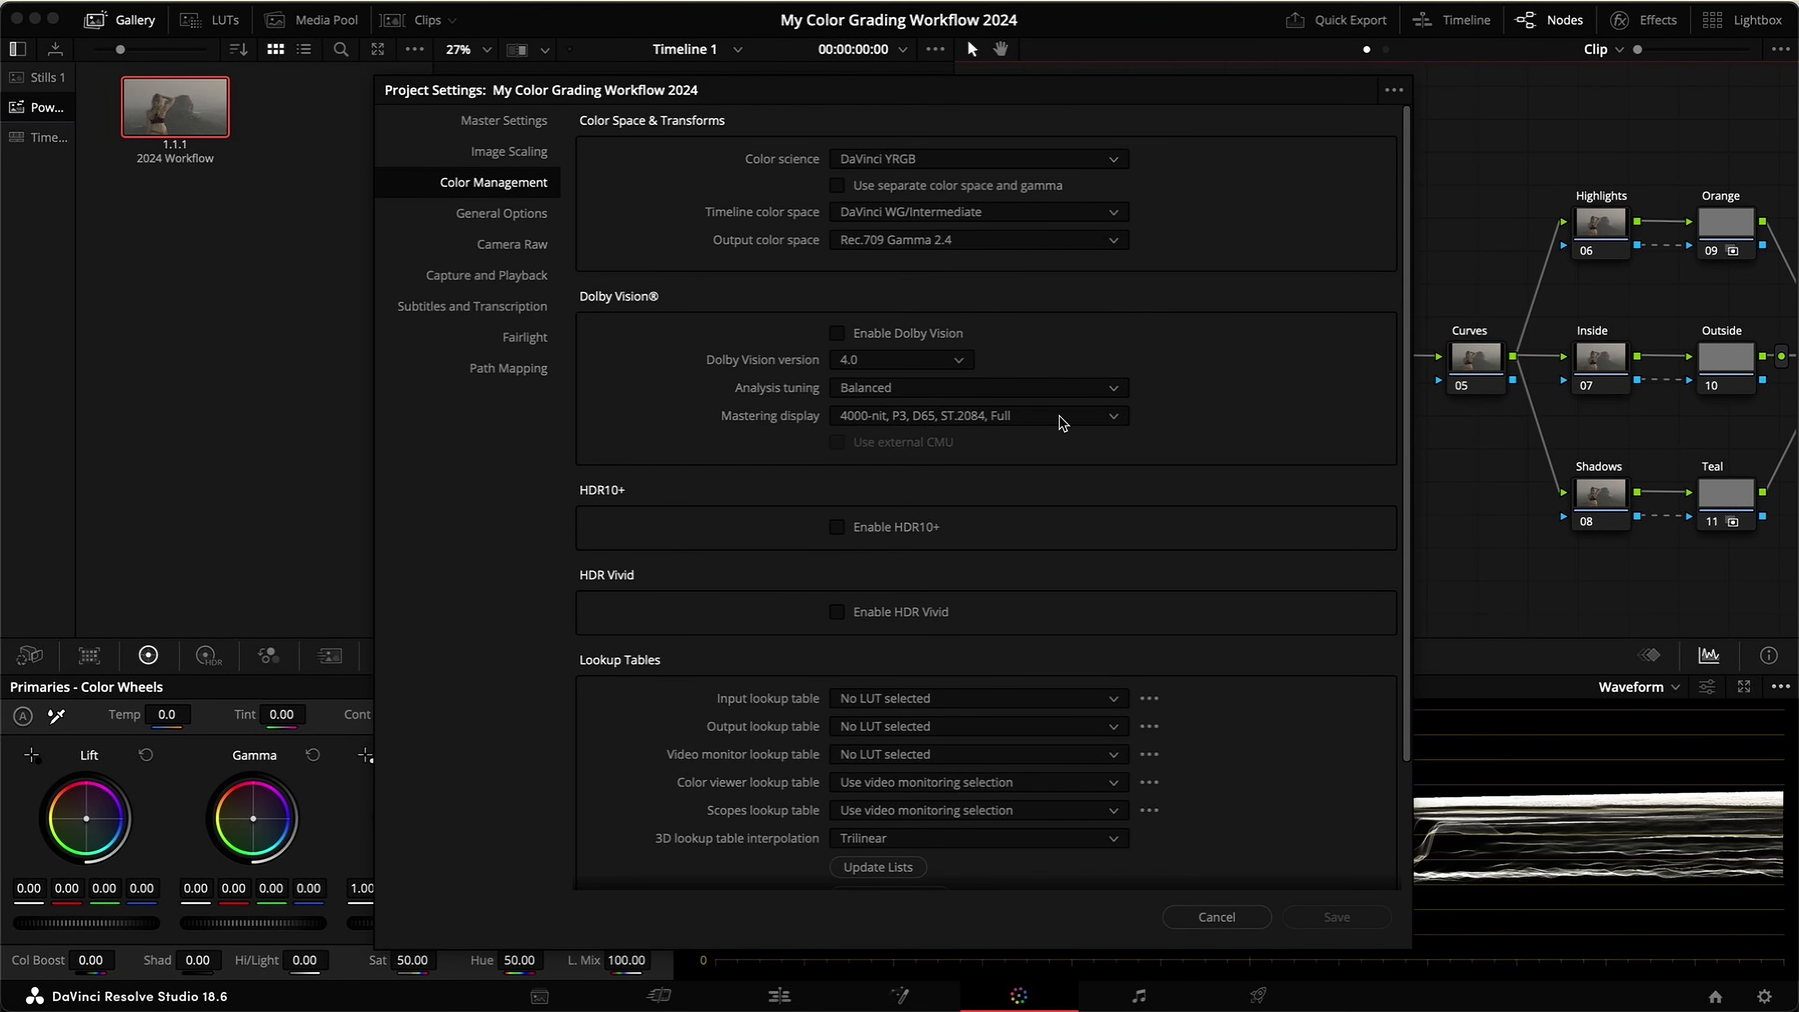
left_click(1222, 917)
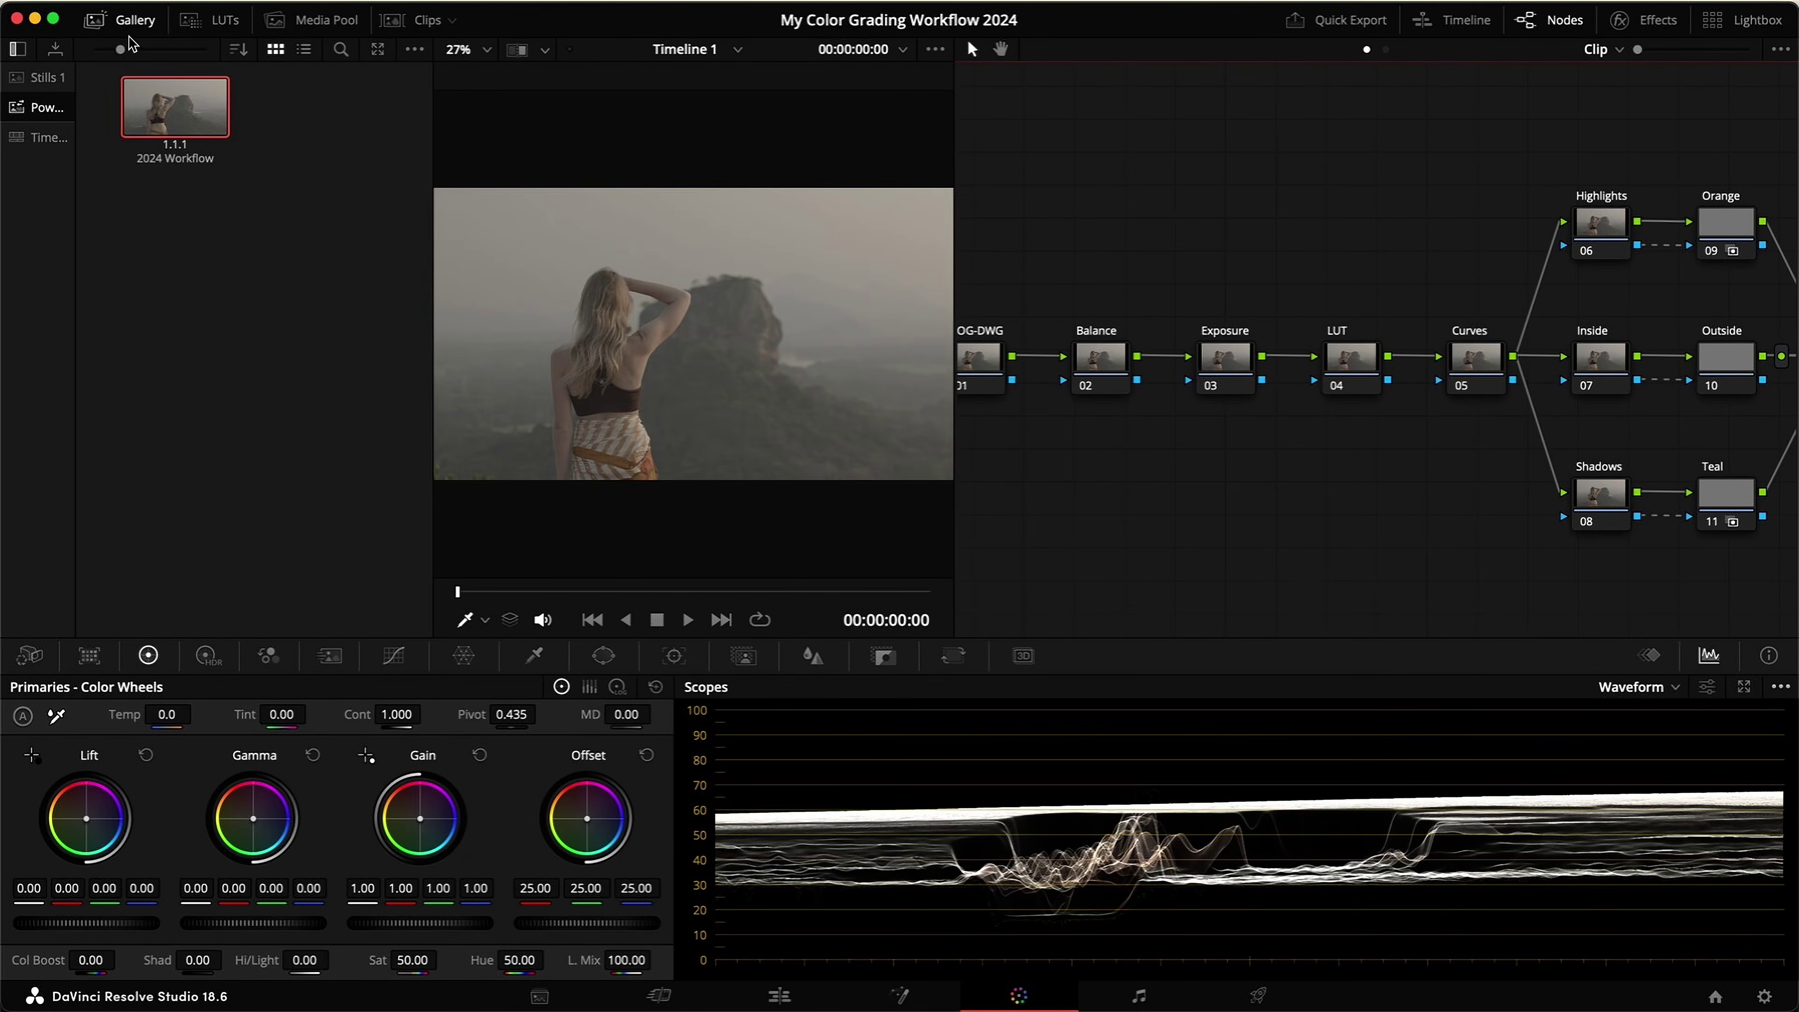
Step: Hide the gallery and widen the node editor so the whole node graph fits
left_click(122, 20)
left_click_drag(952, 518, 600, 494)
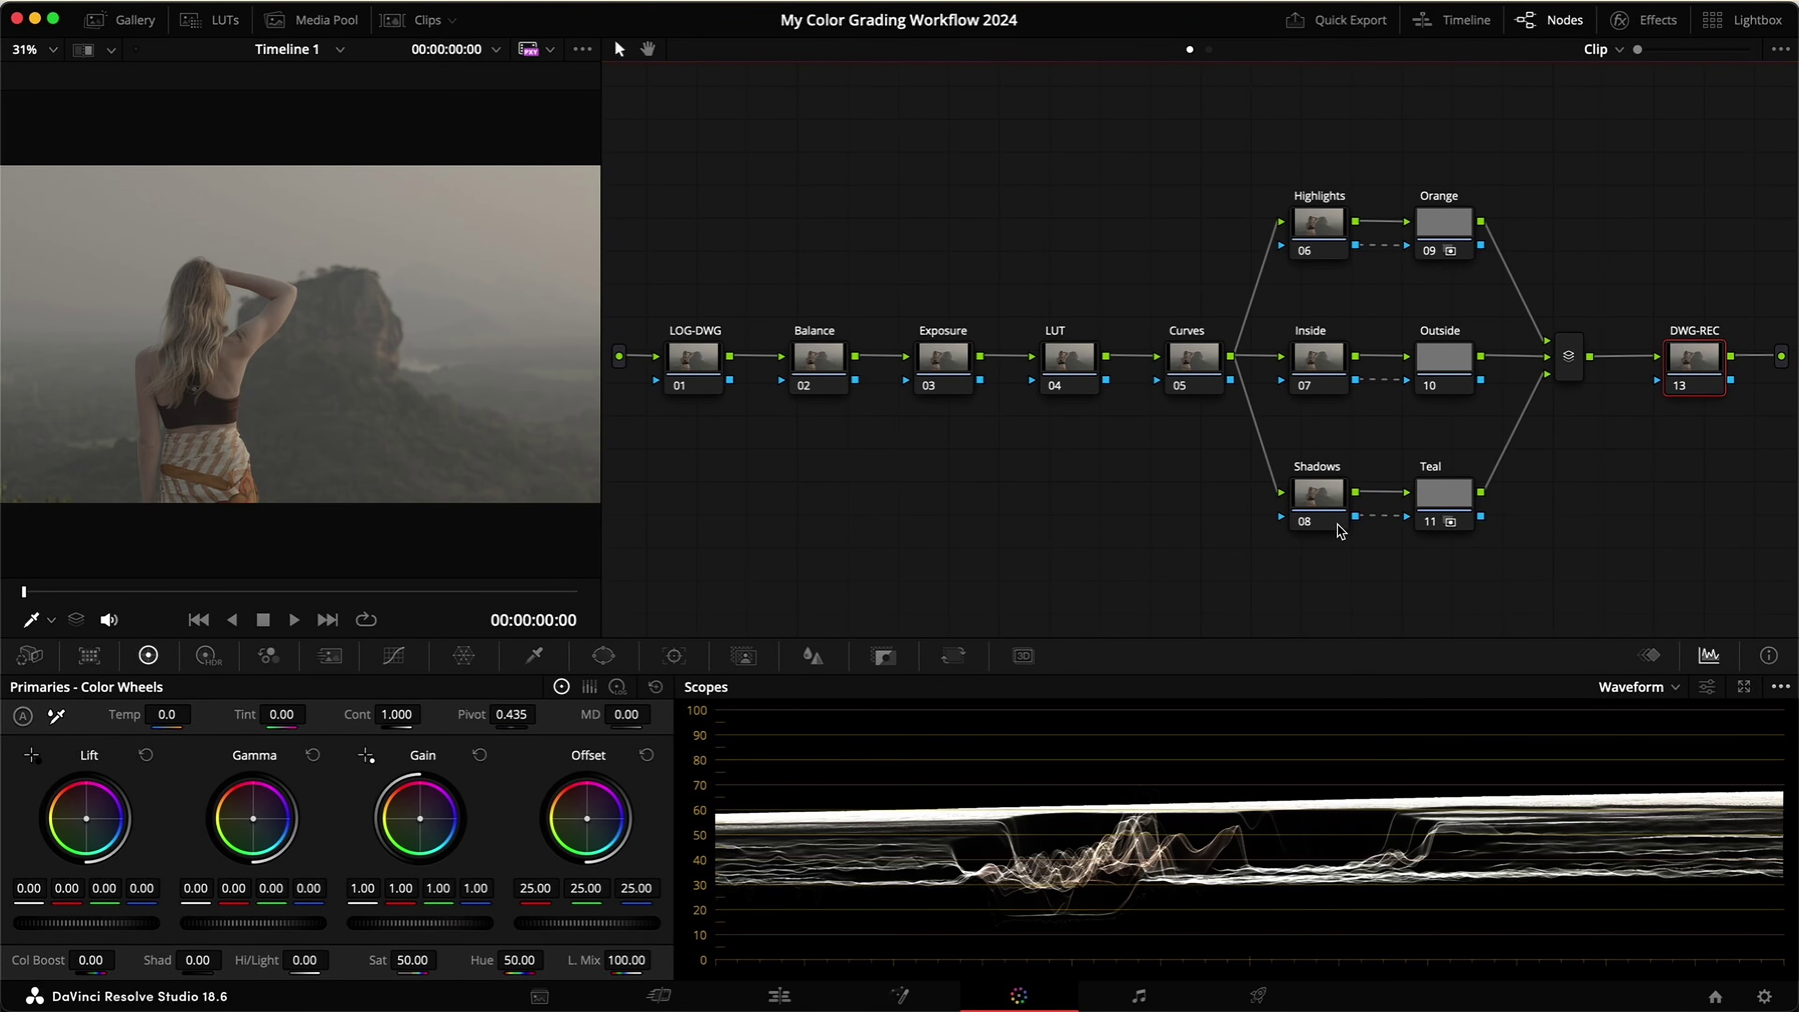
left_click(1452, 359)
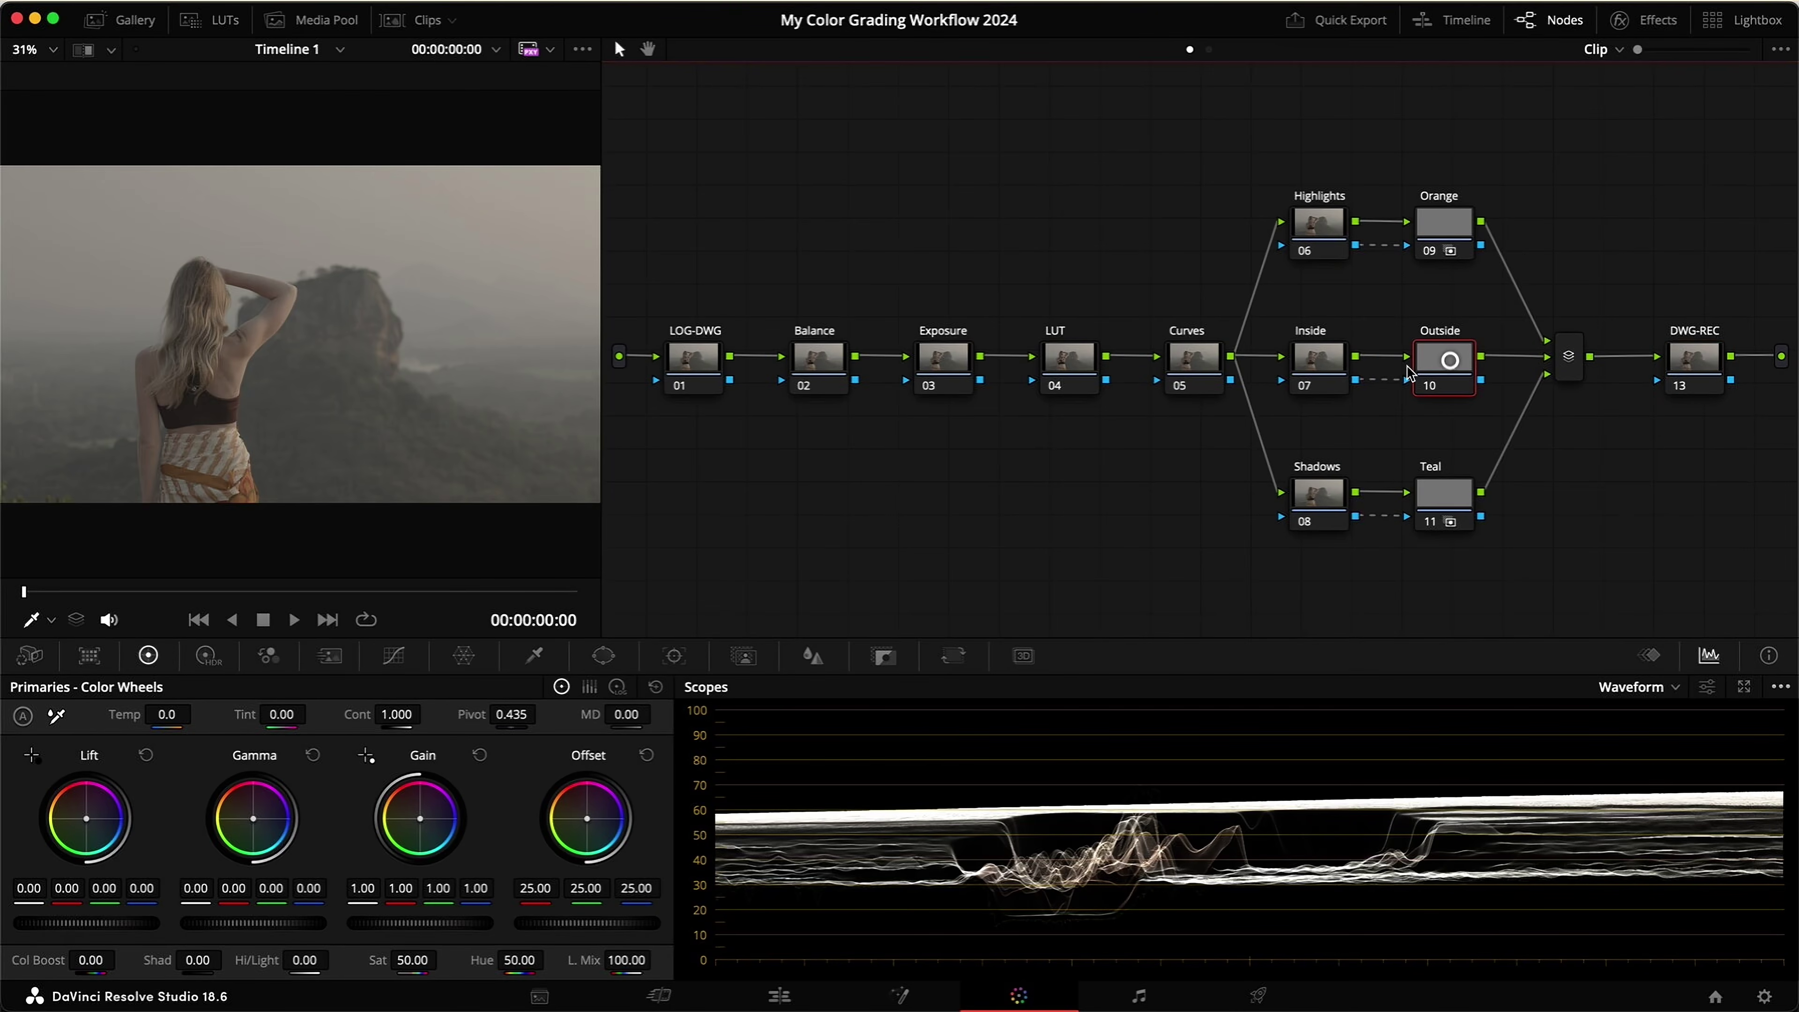
right_click(1321, 358)
mouse_move(1419, 457)
left_click(1661, 514)
left_click(1617, 472)
left_click(1327, 361)
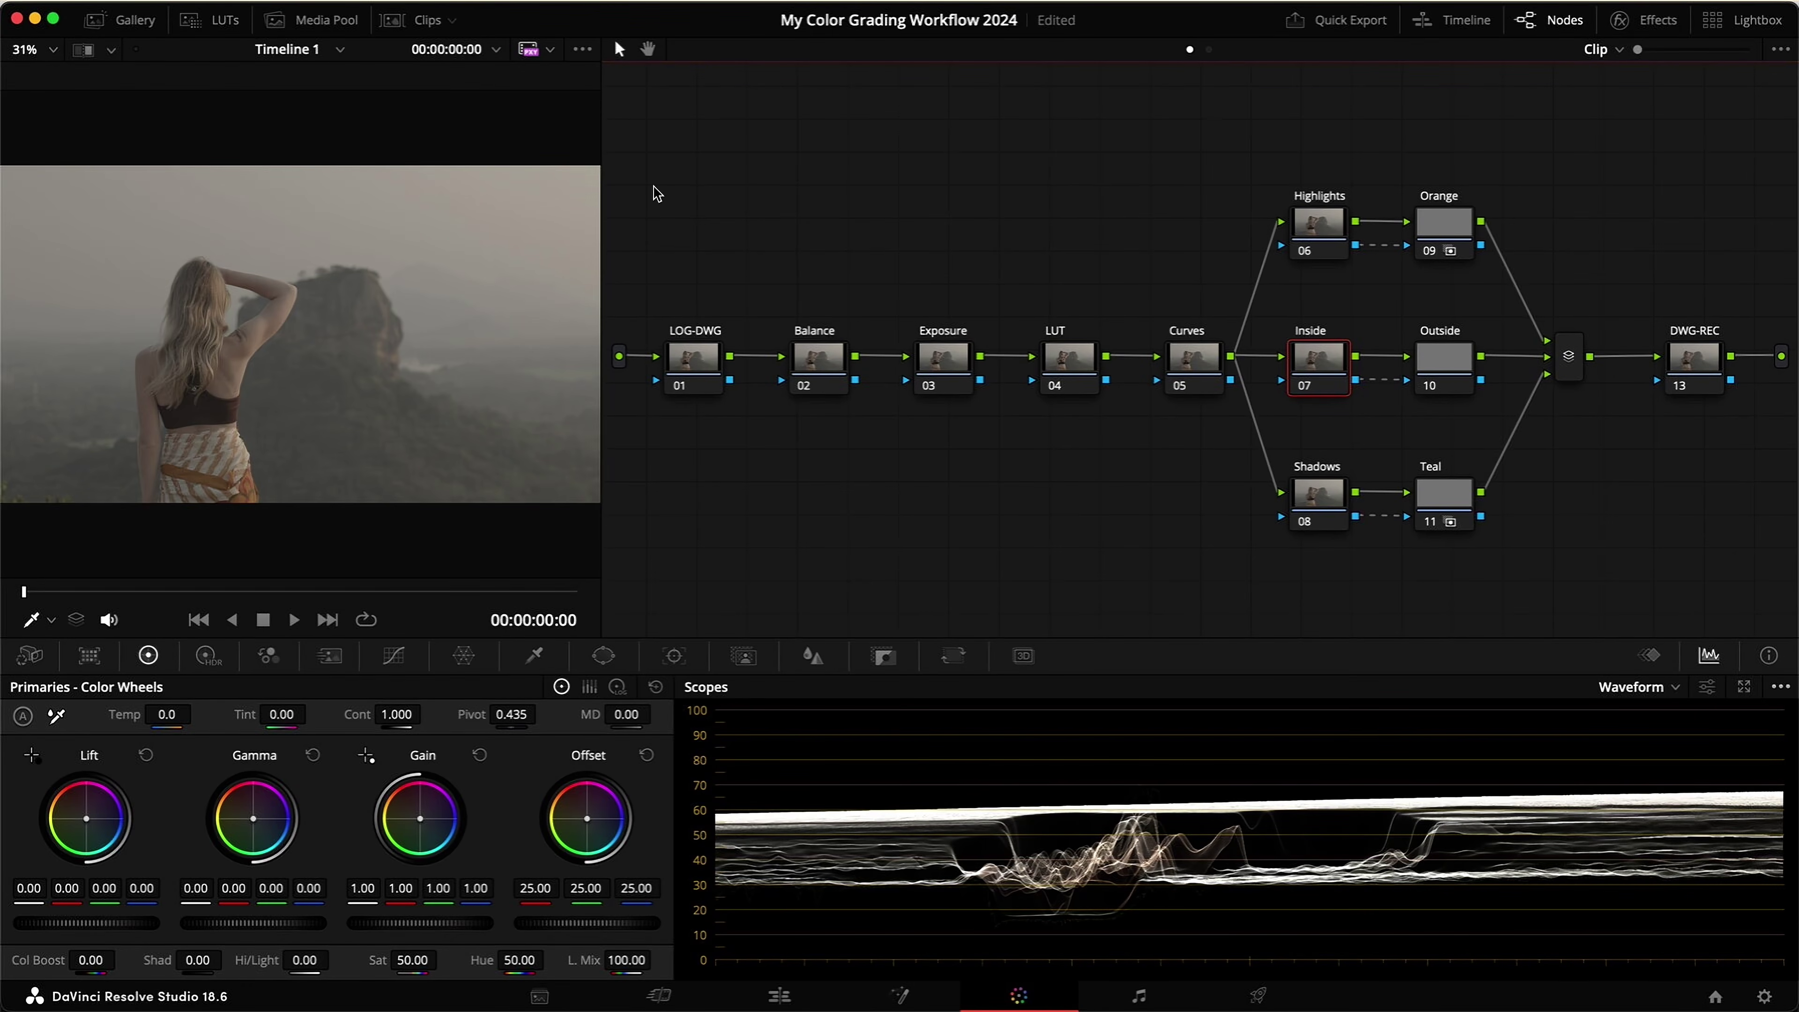
Step: Import 2024 Workflow.dpx from the Power Grades folder into the gallery's PowerGrade album
left_click(120, 19)
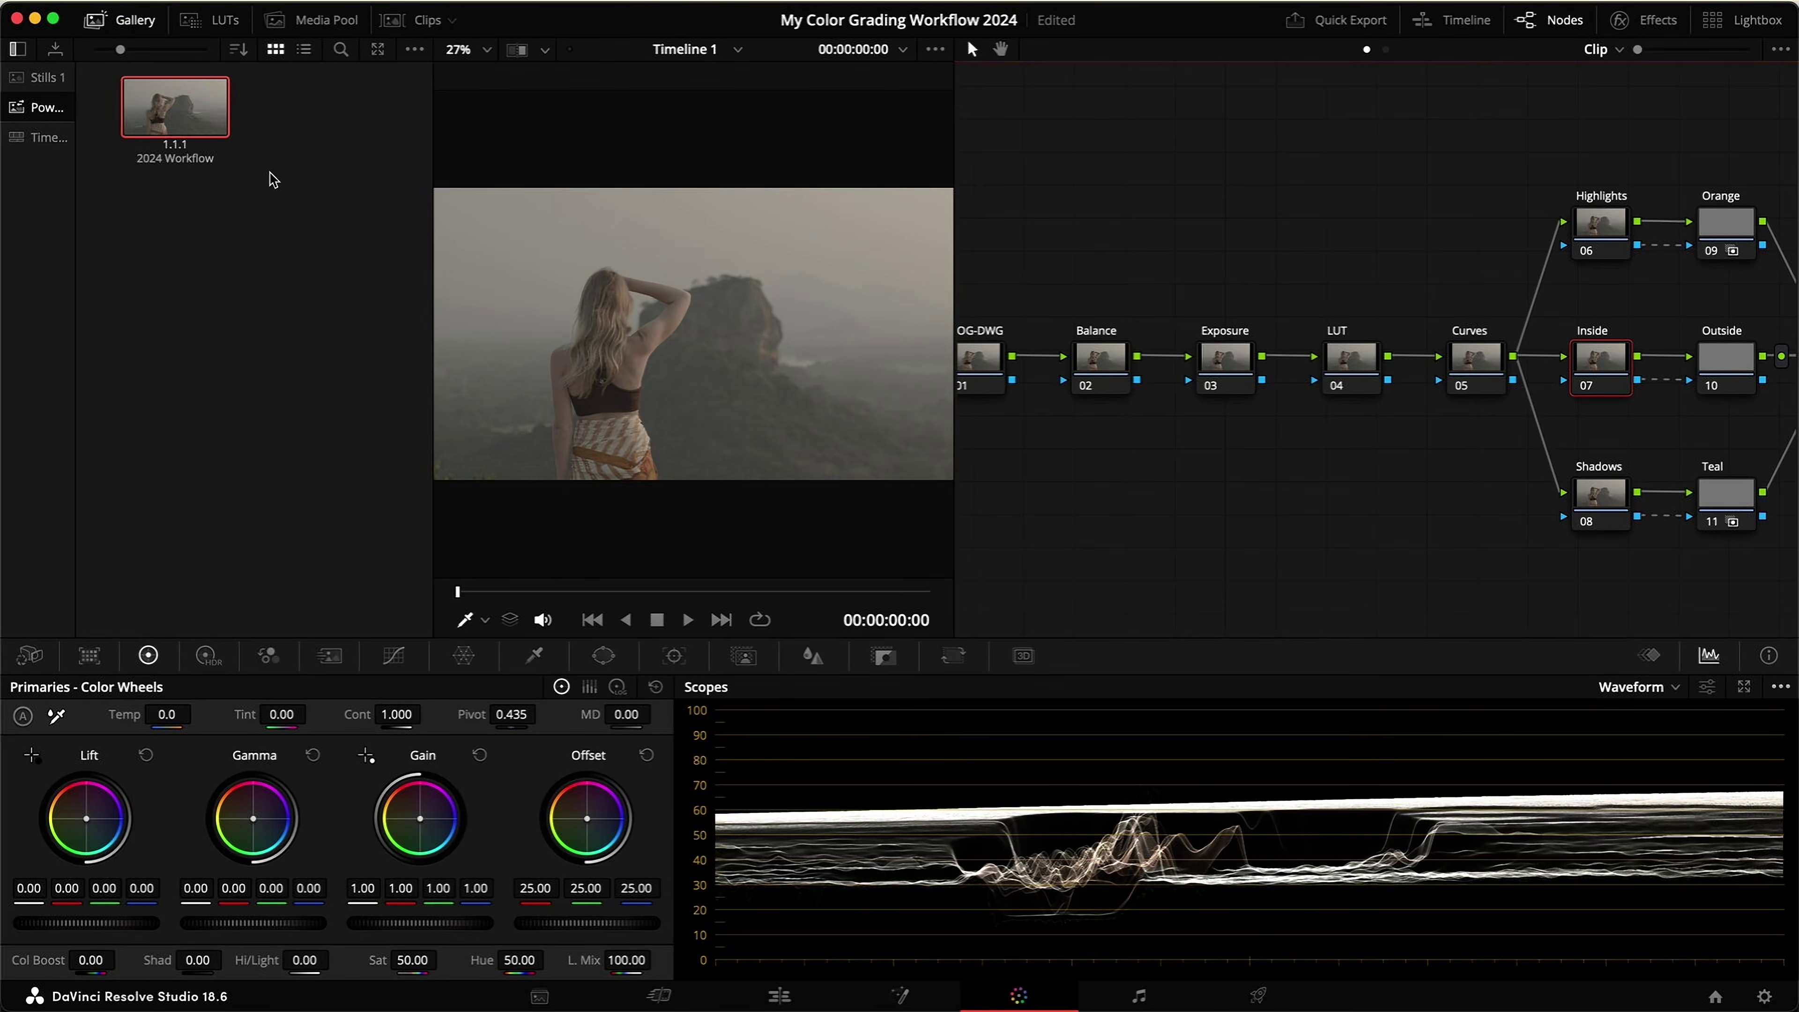
right_click(274, 154)
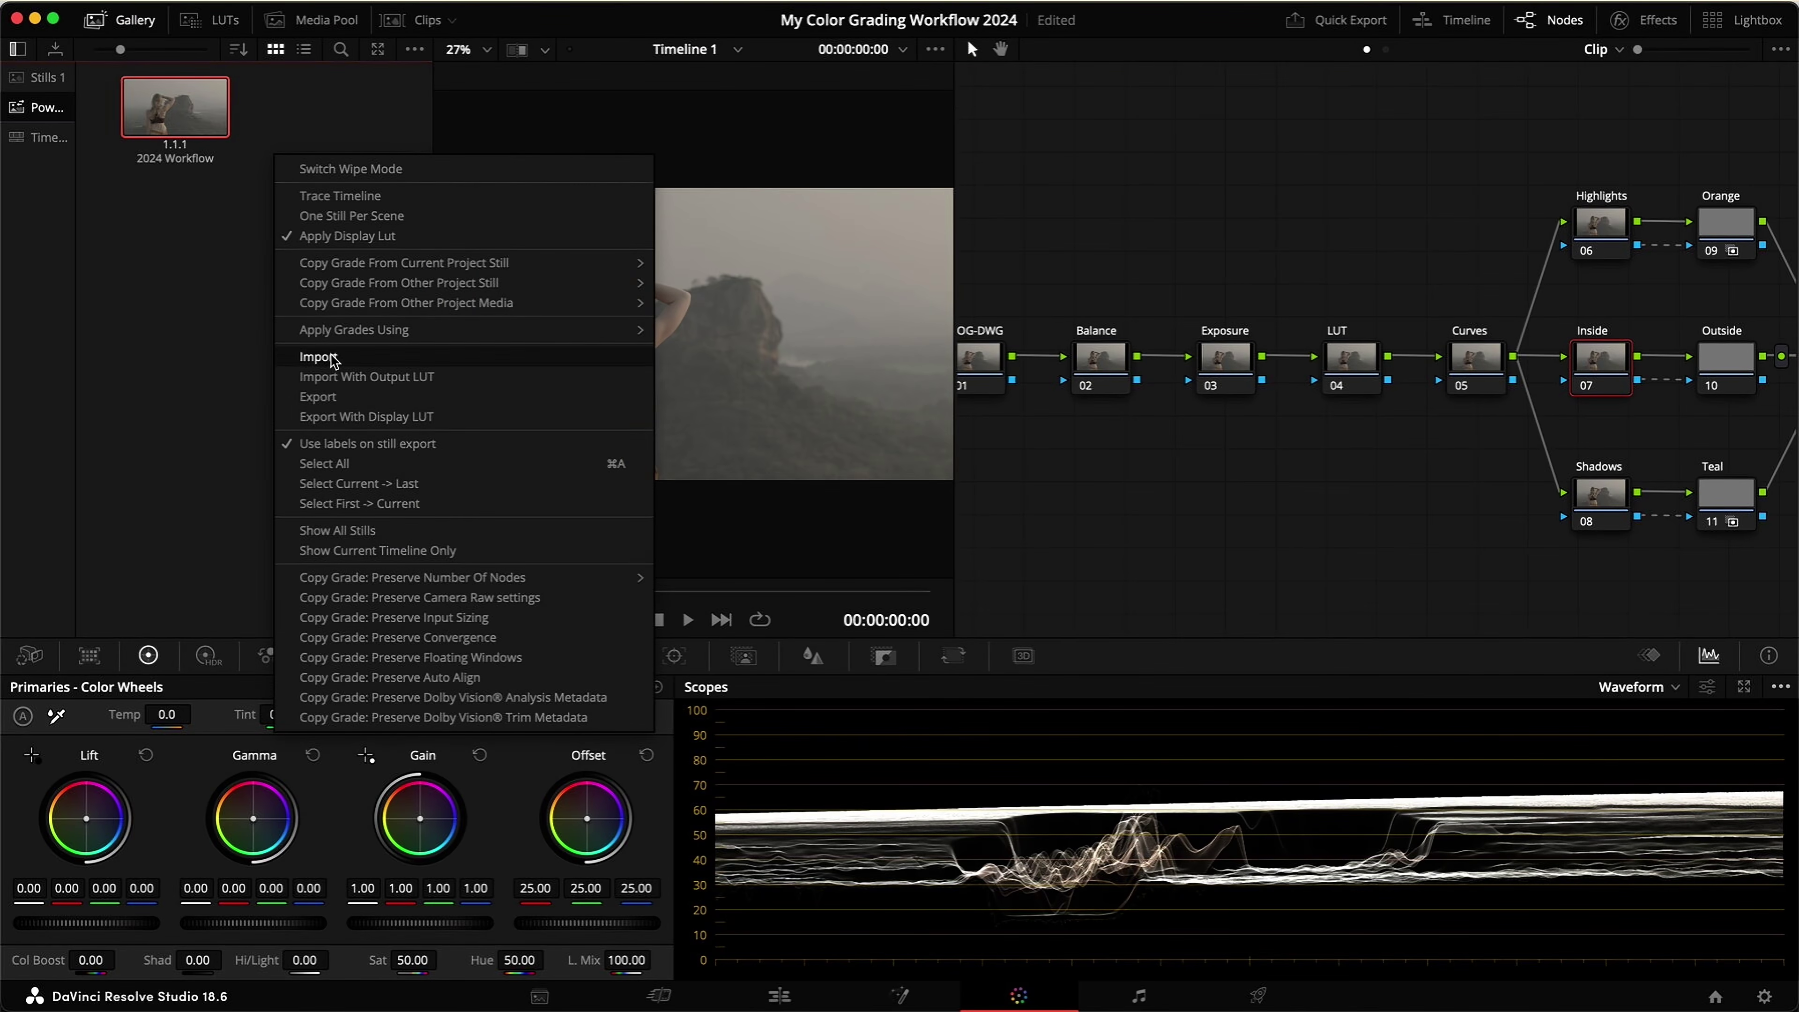
left_click(318, 356)
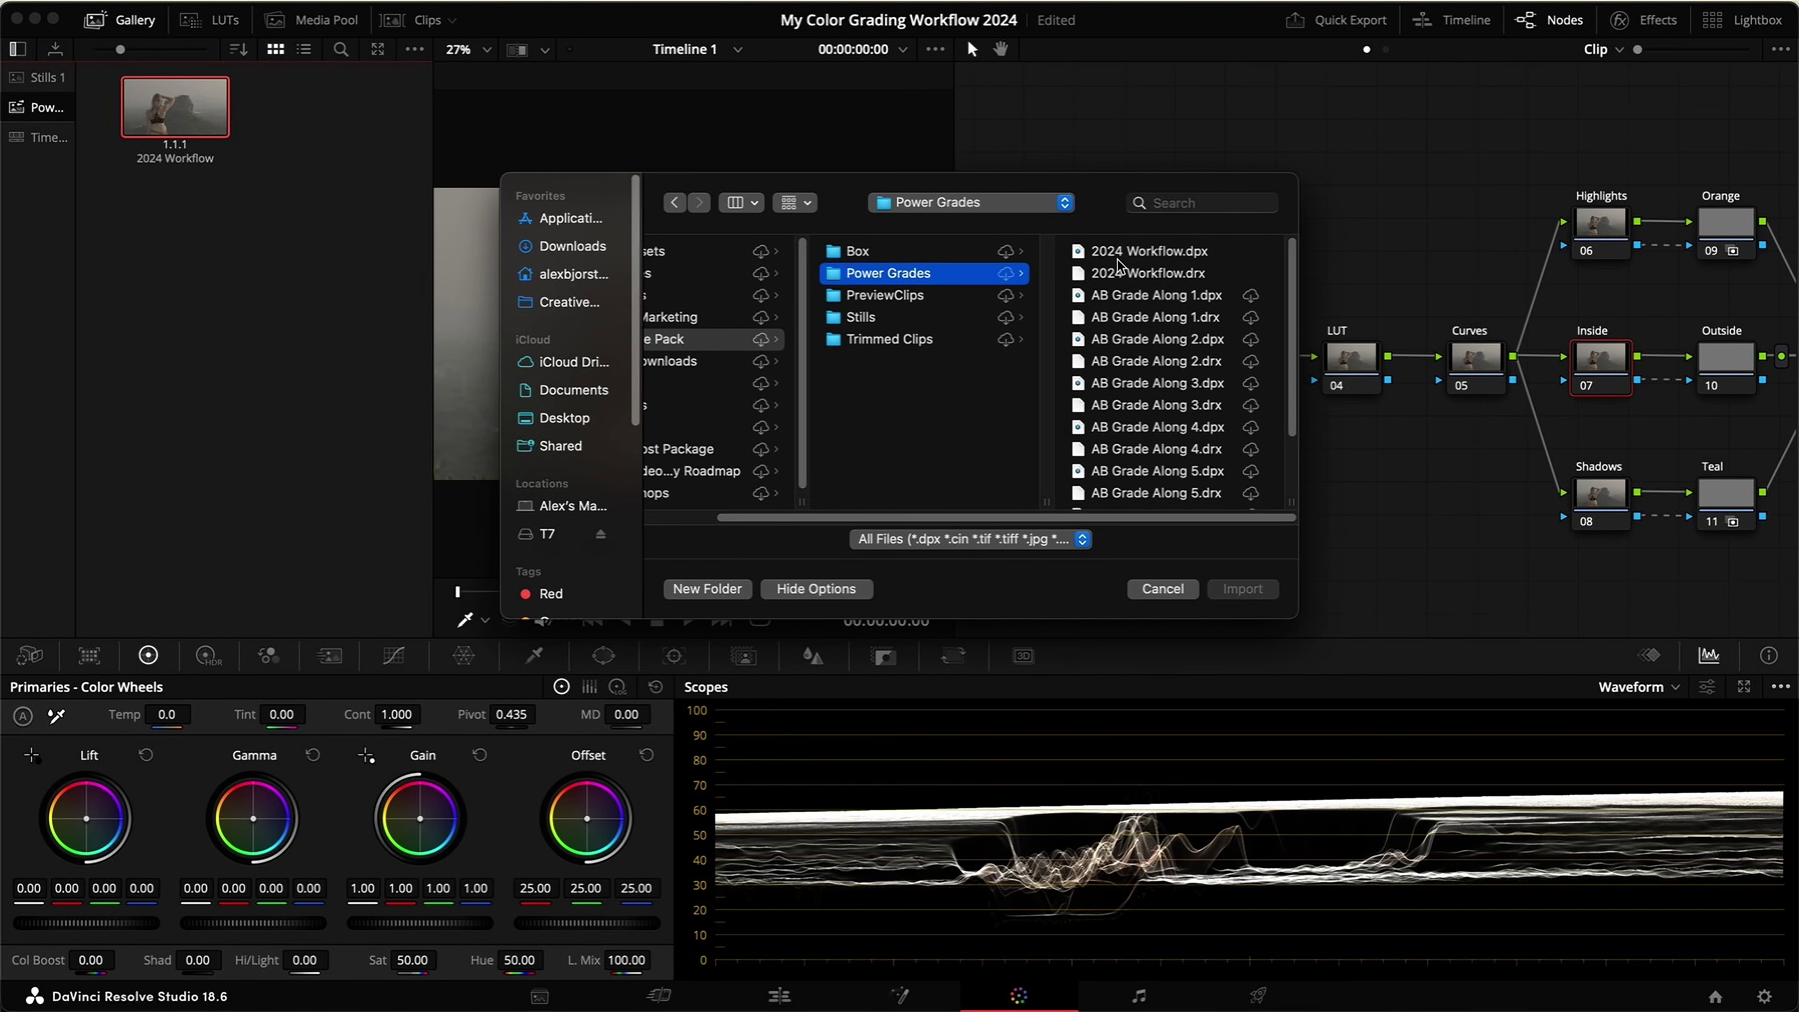
left_click(1180, 254)
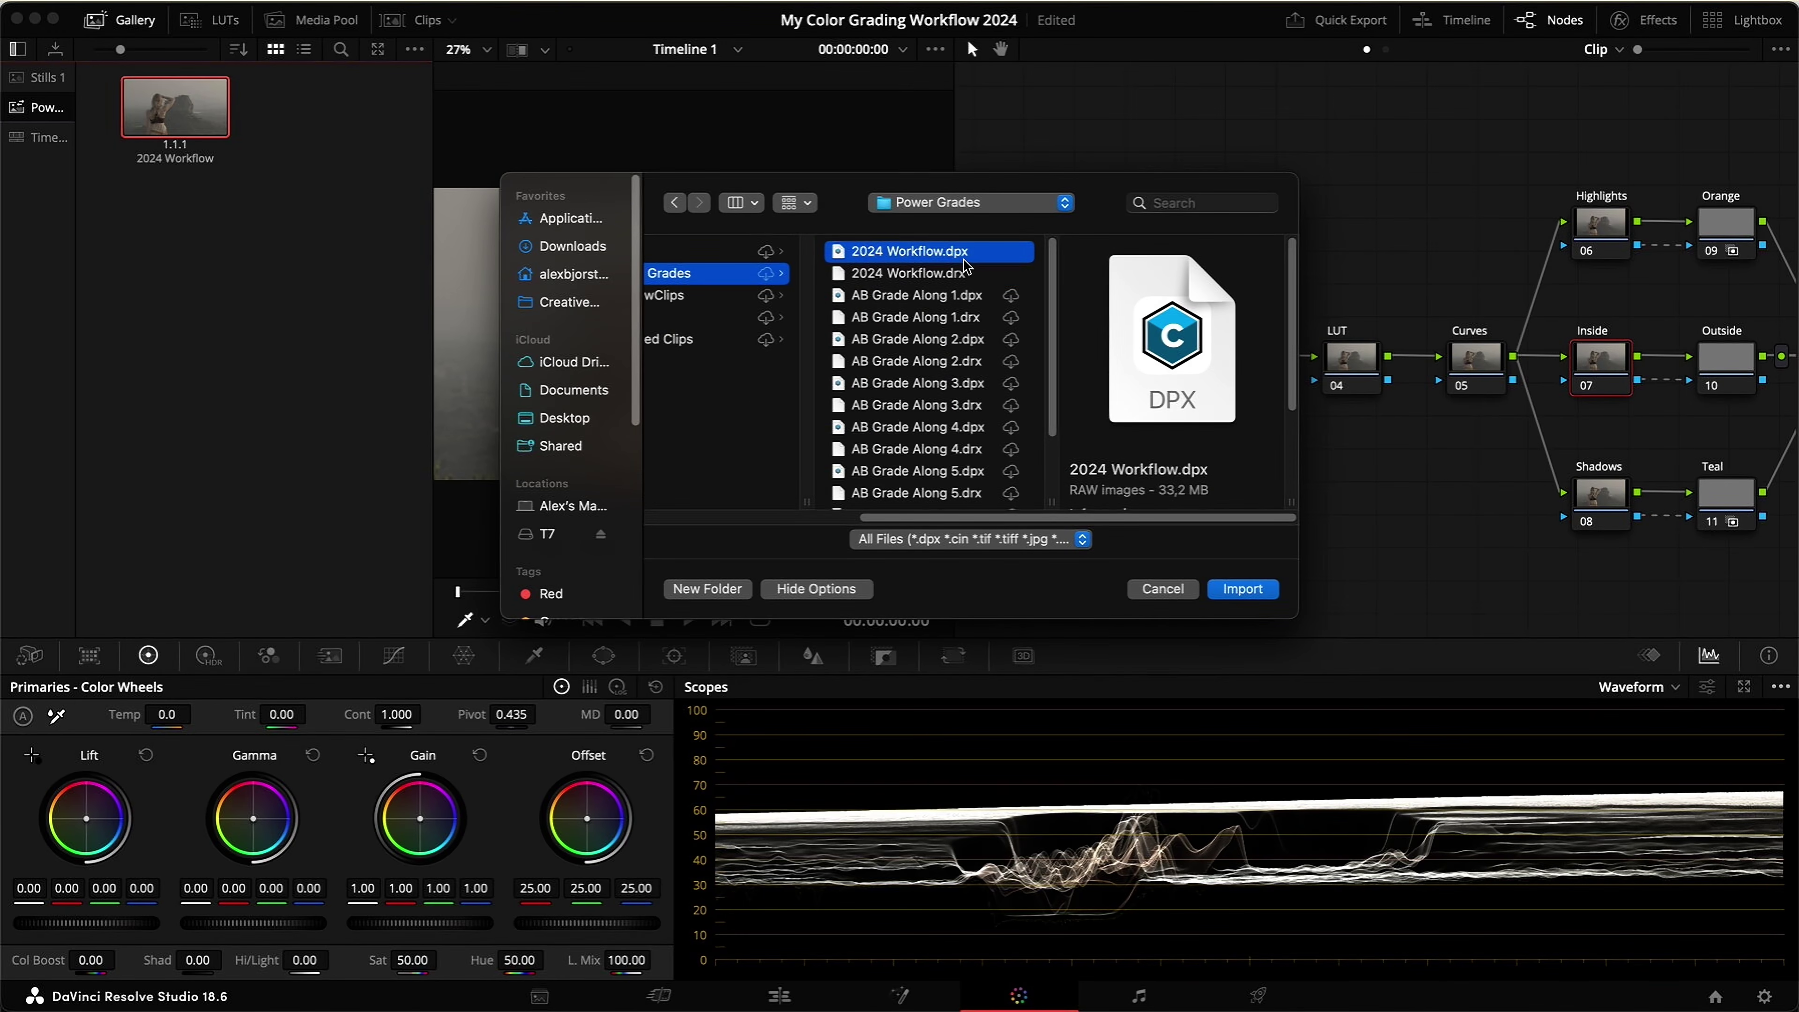
left_click(1223, 594)
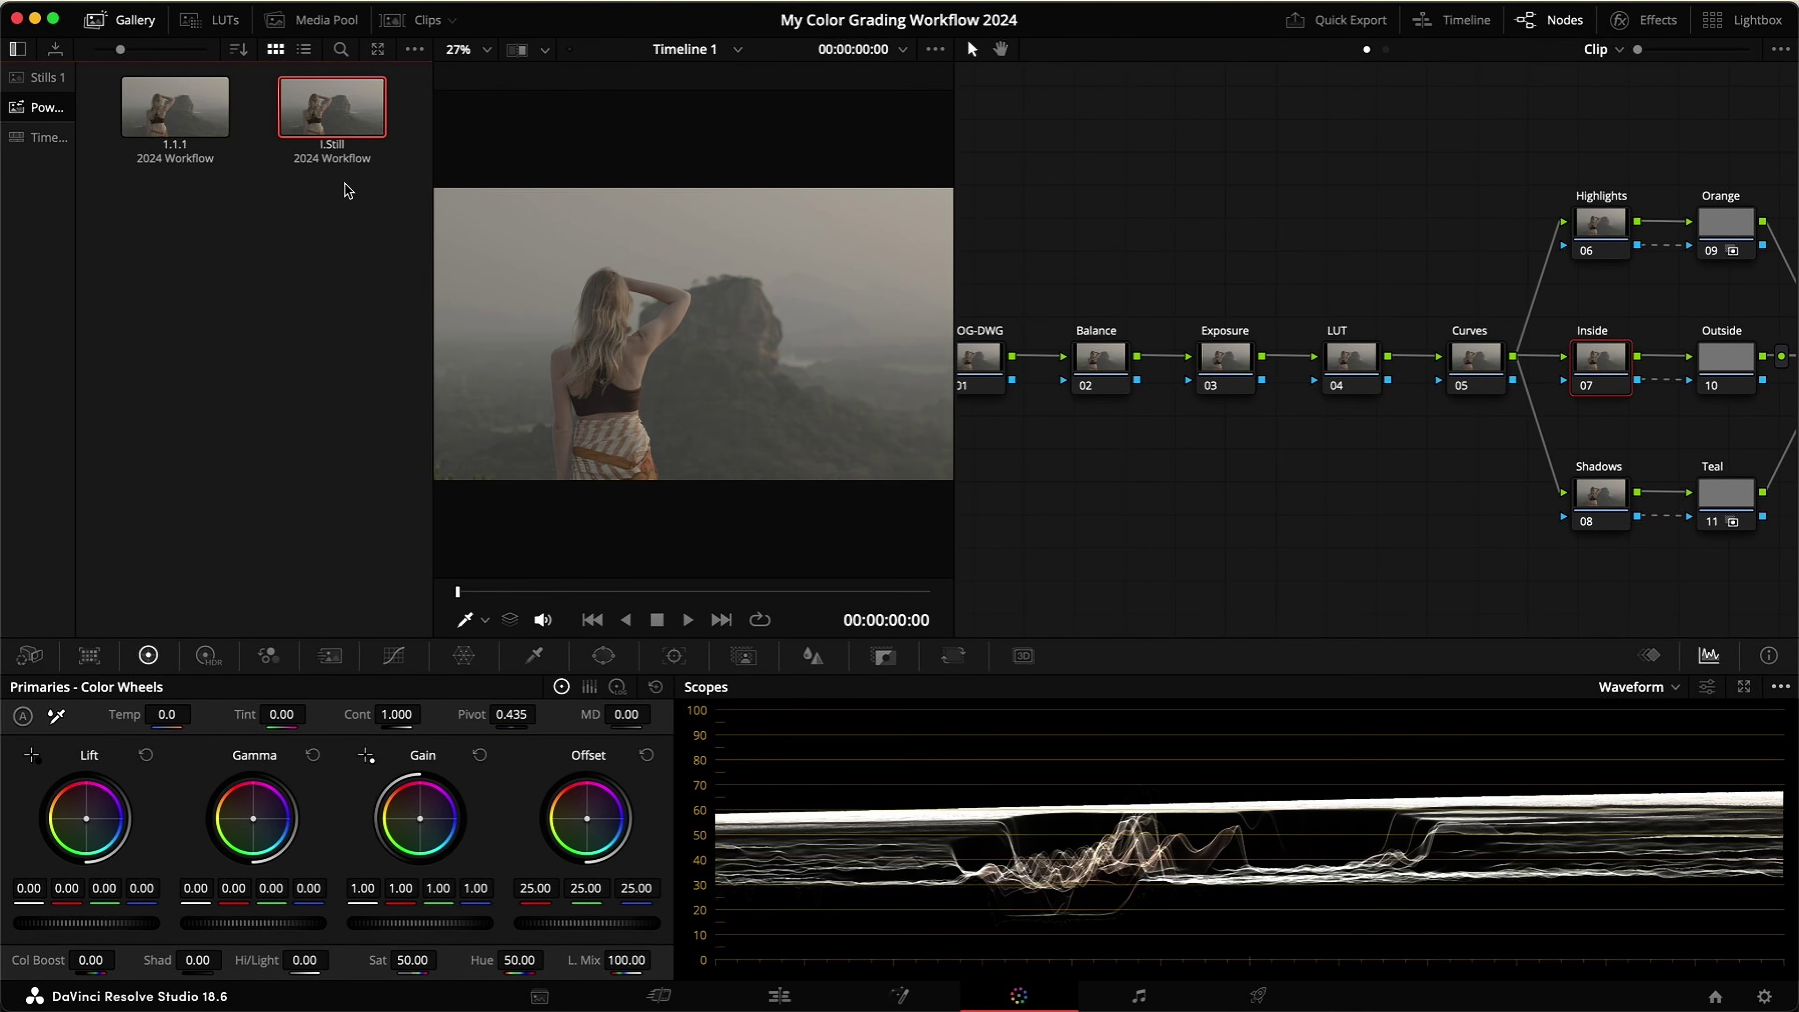
Step: Reset all grades and nodes on the clip and append the imported 2024 Workflow still's node graph
right_click(1092, 228)
left_click(1137, 239)
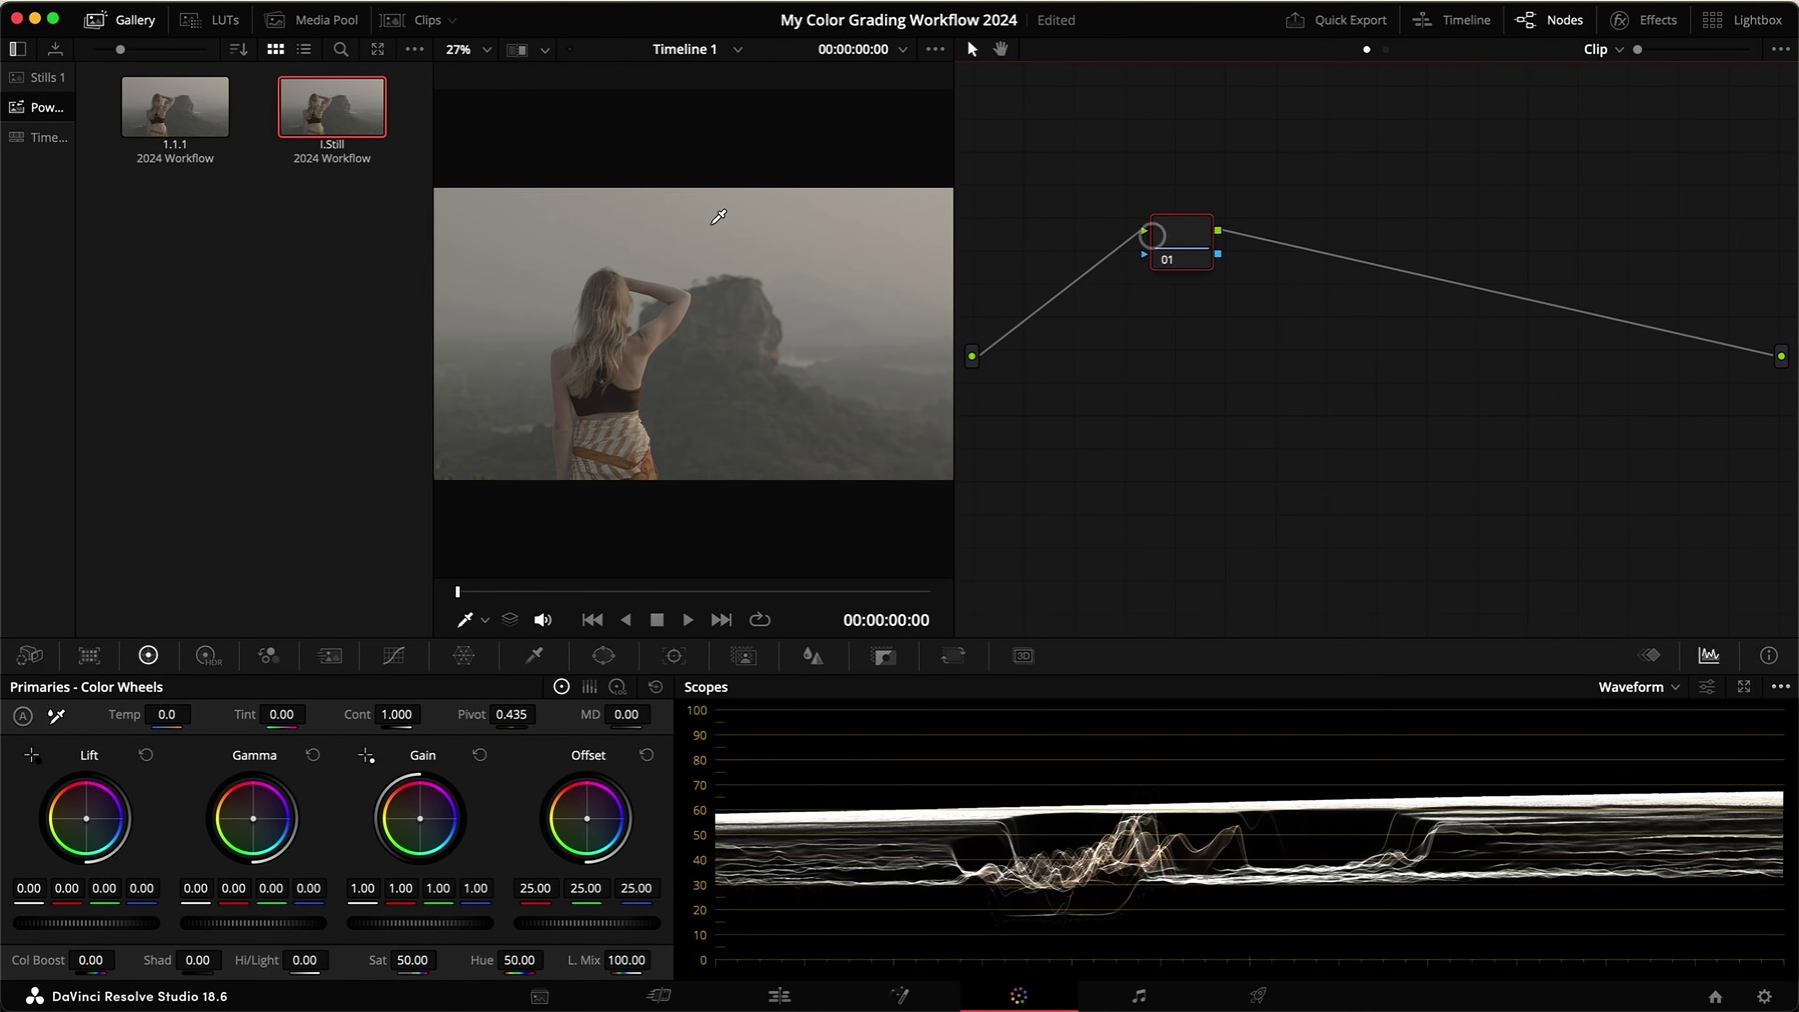
right_click(319, 113)
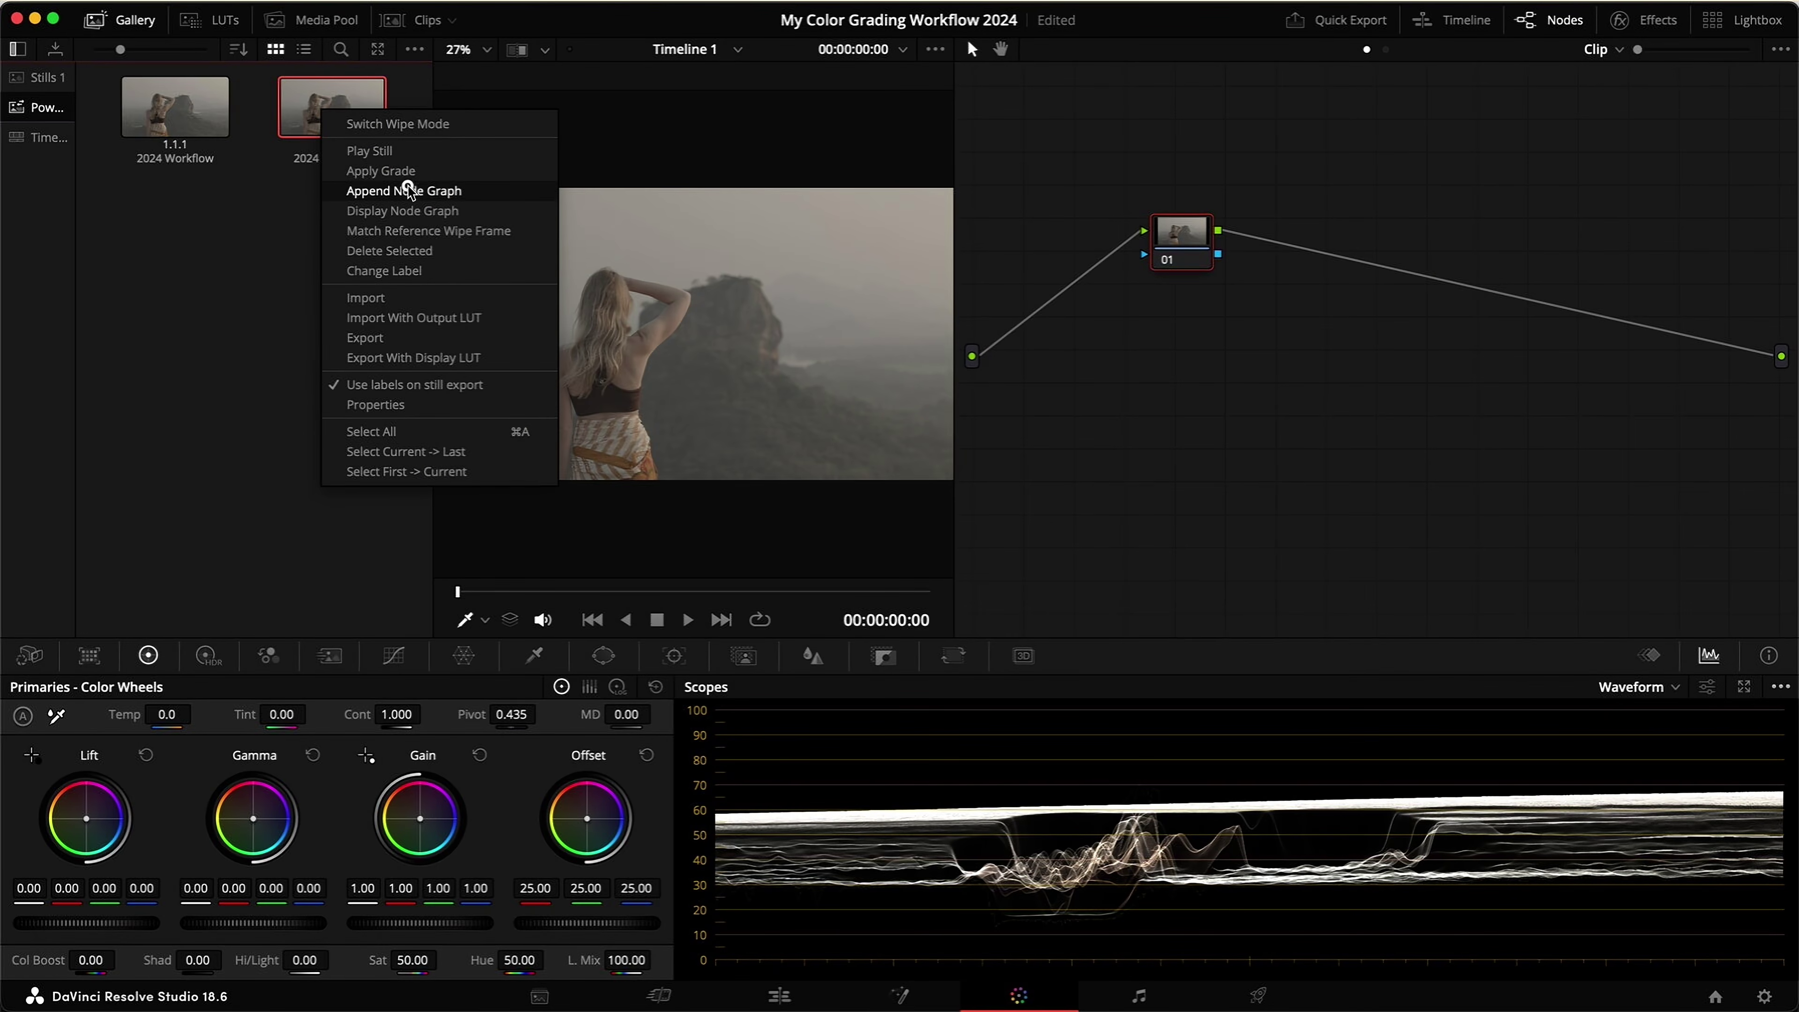
left_click(403, 190)
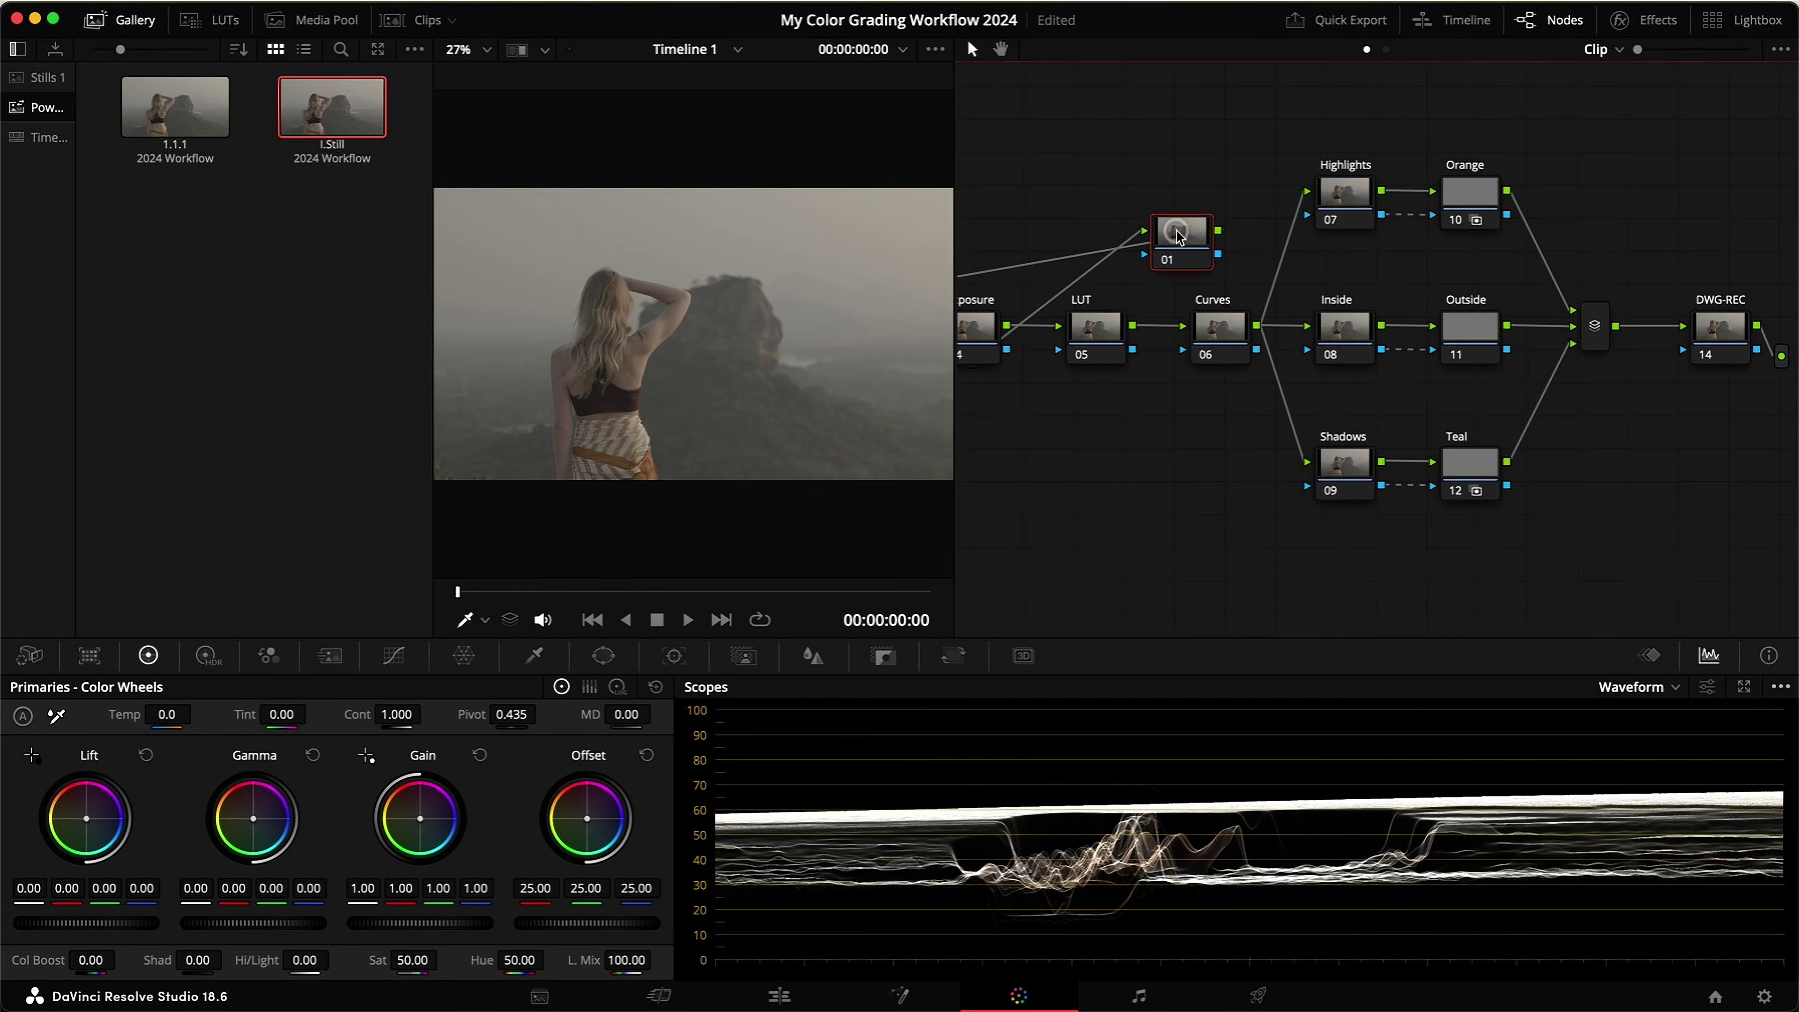
Step: Delete the leftover unlabeled node 01 and clean up the node graph in a widened node editor with the gallery hidden
key("BackSpace")
left_click(135, 18)
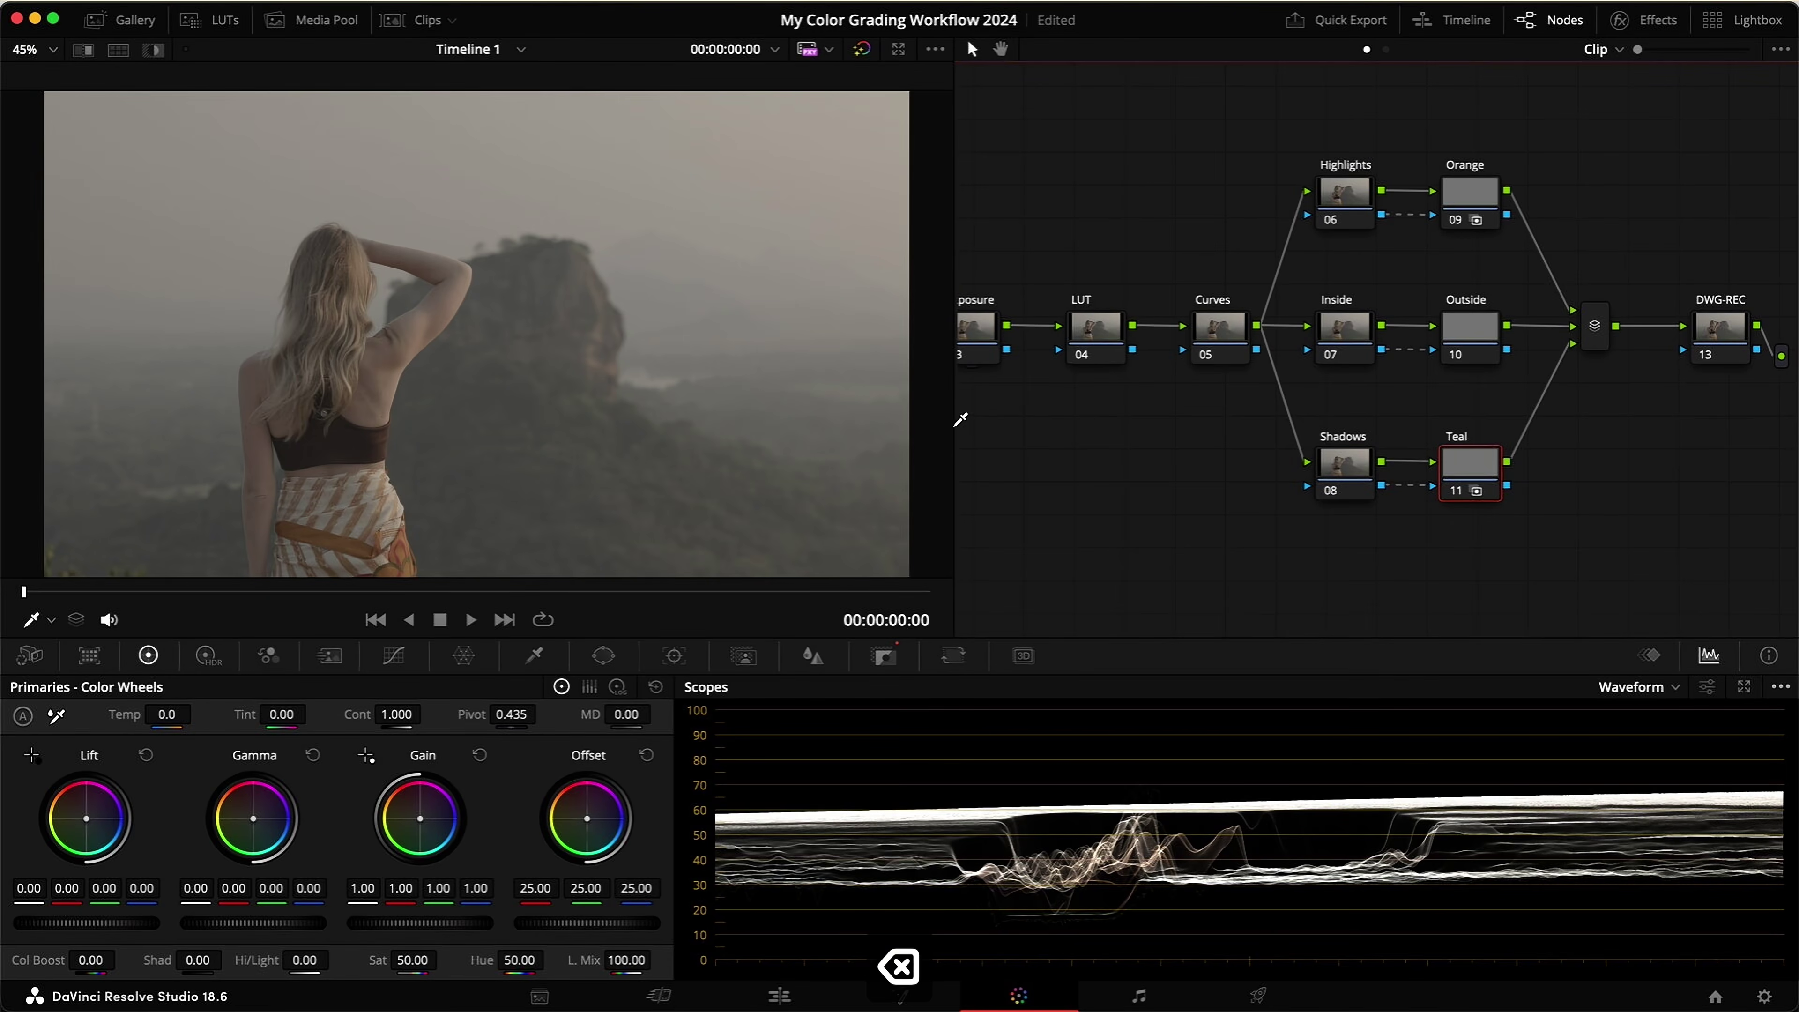
left_click_drag(958, 418, 864, 418)
left_click_drag(698, 390, 610, 390)
right_click(803, 441)
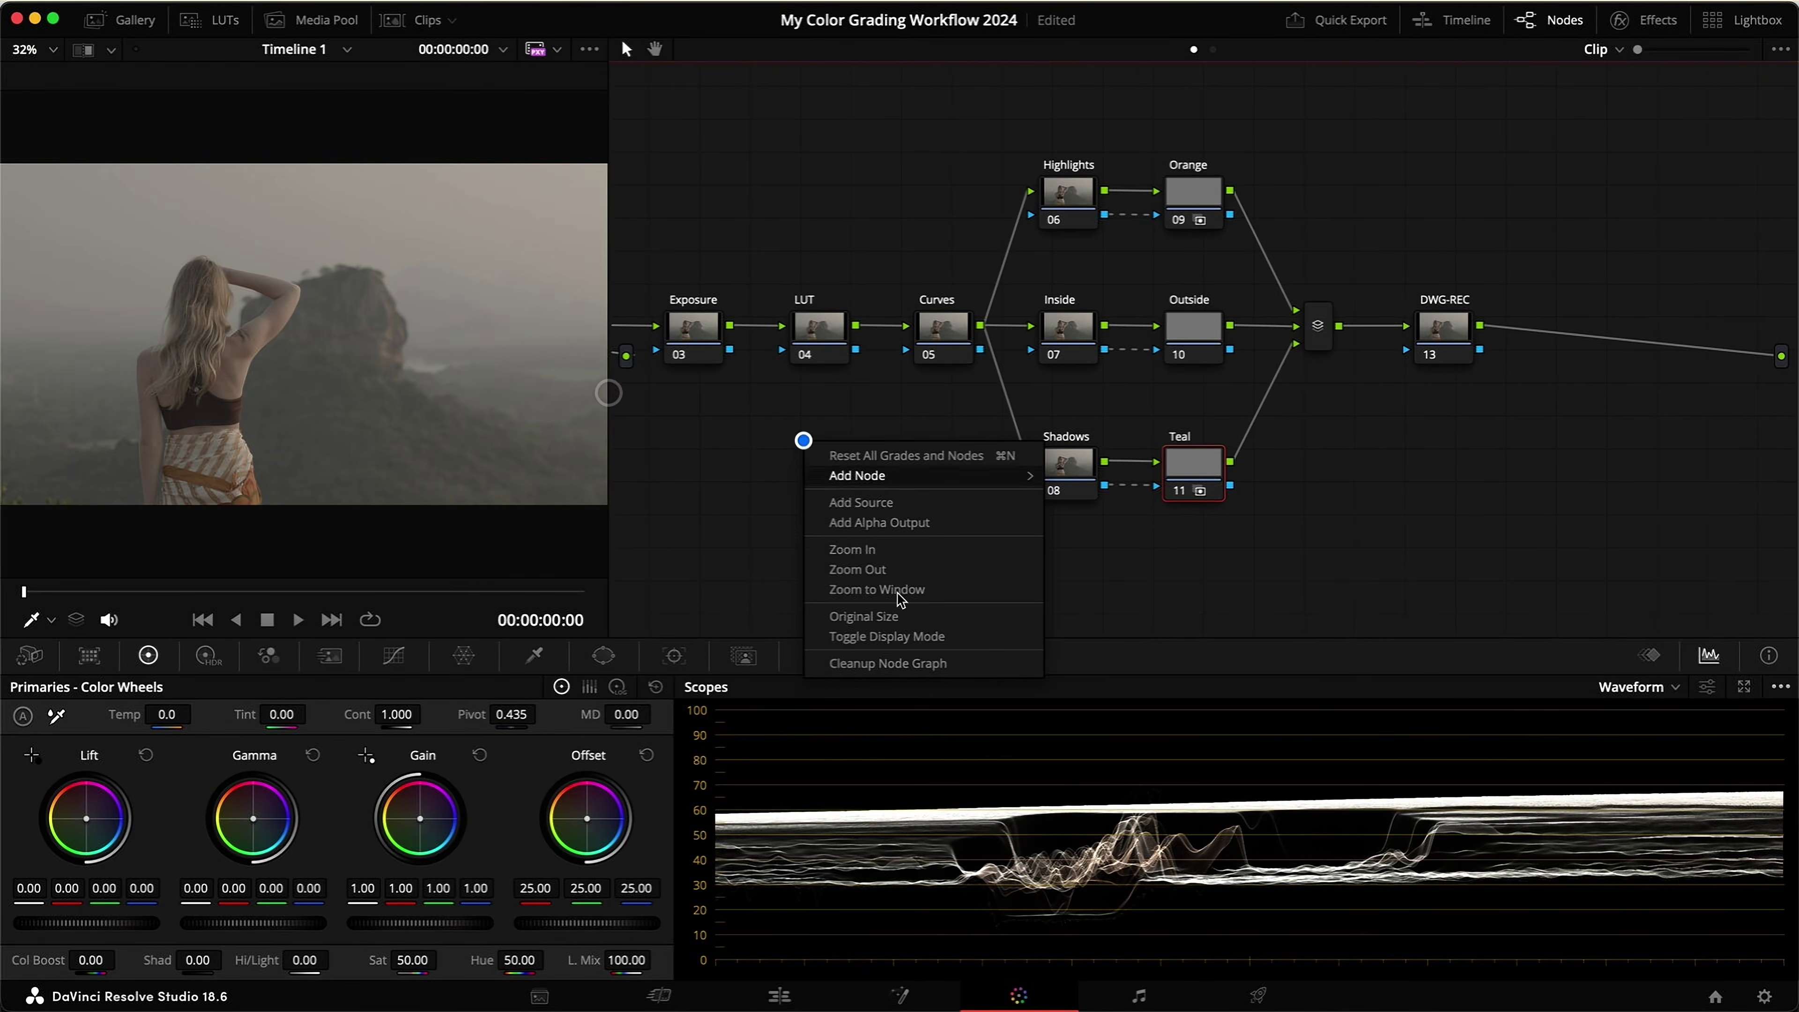
left_click(927, 664)
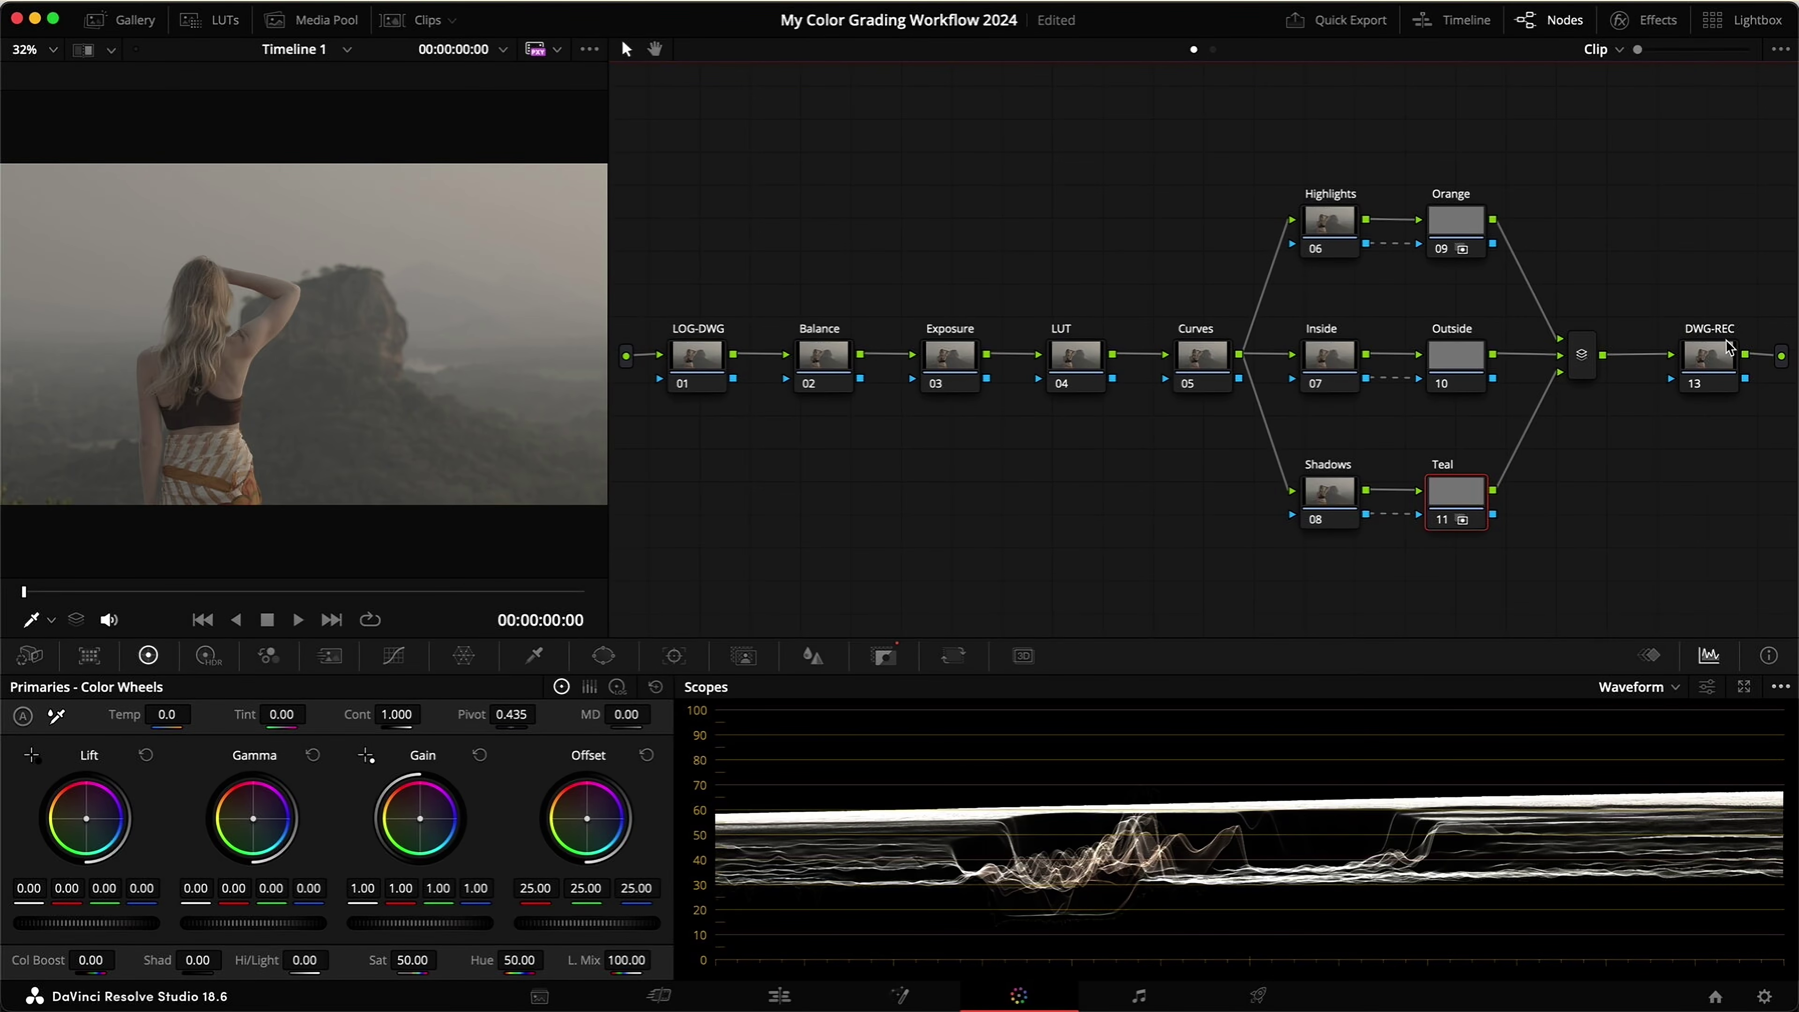
Step: Apply the Color Space Transform effect to the LOG-DWG node
left_click(692, 365)
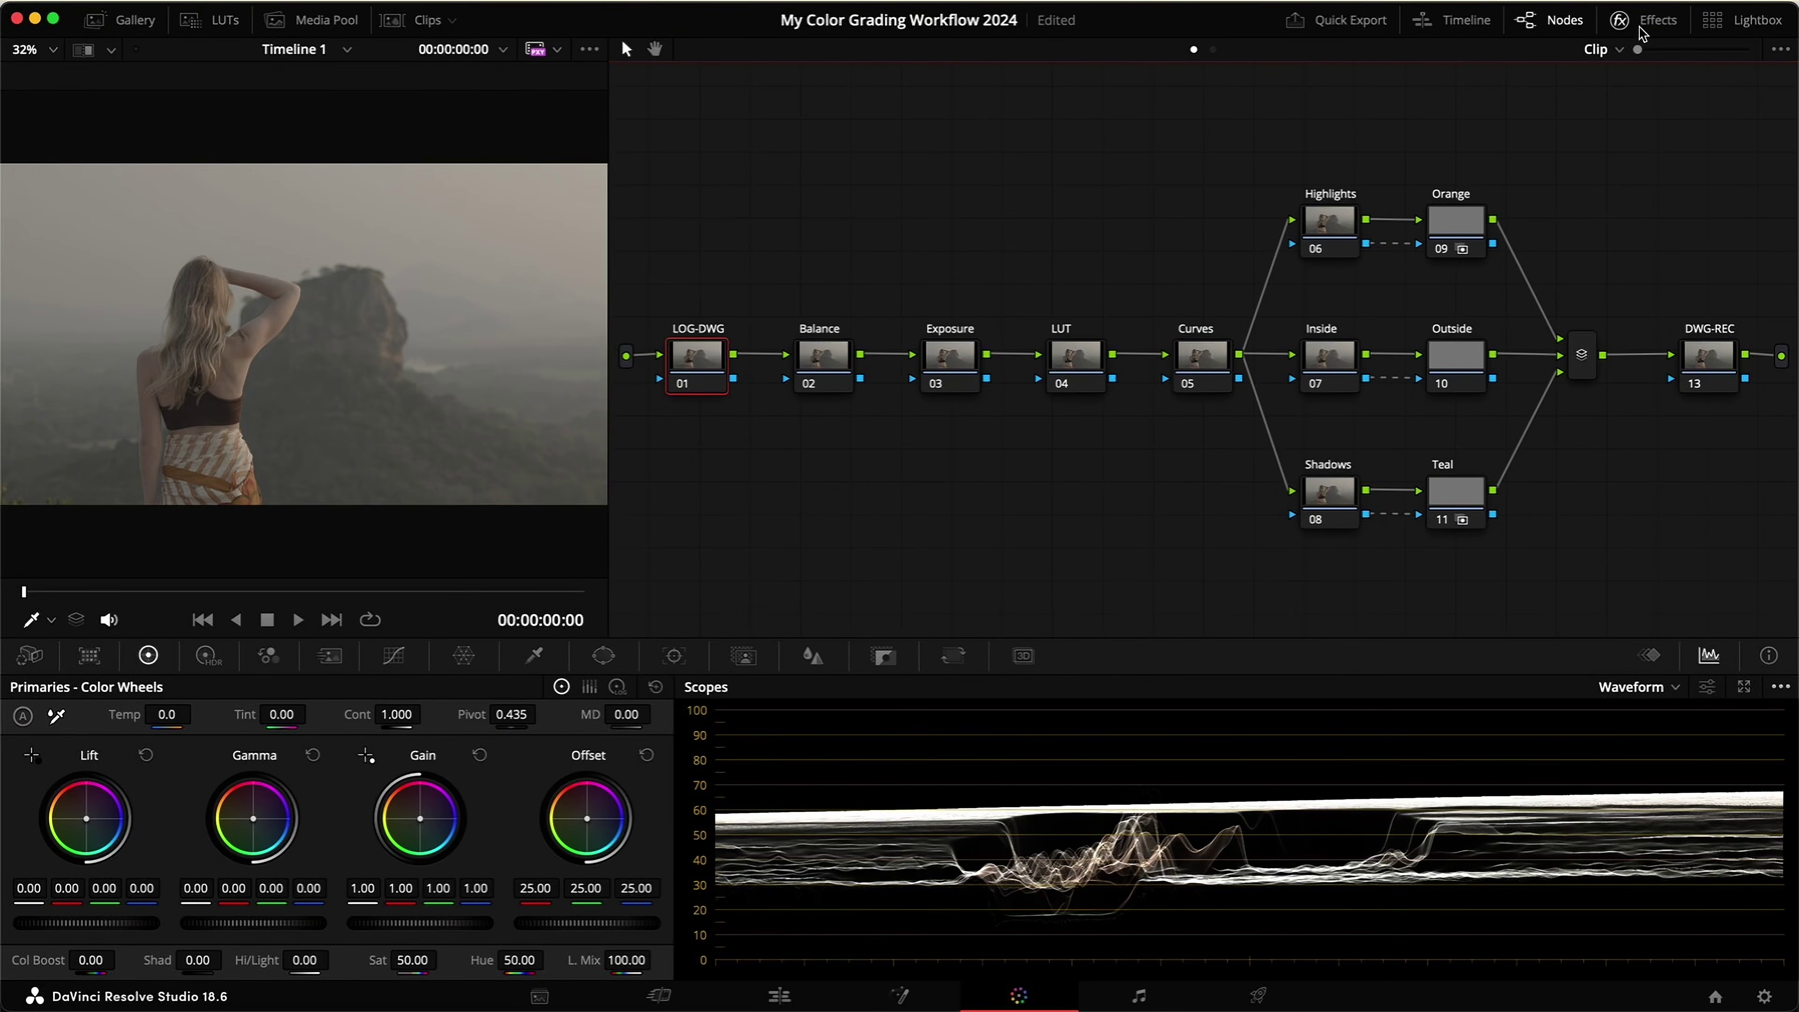
left_click(1643, 30)
scroll(1515, 396, "down", 3)
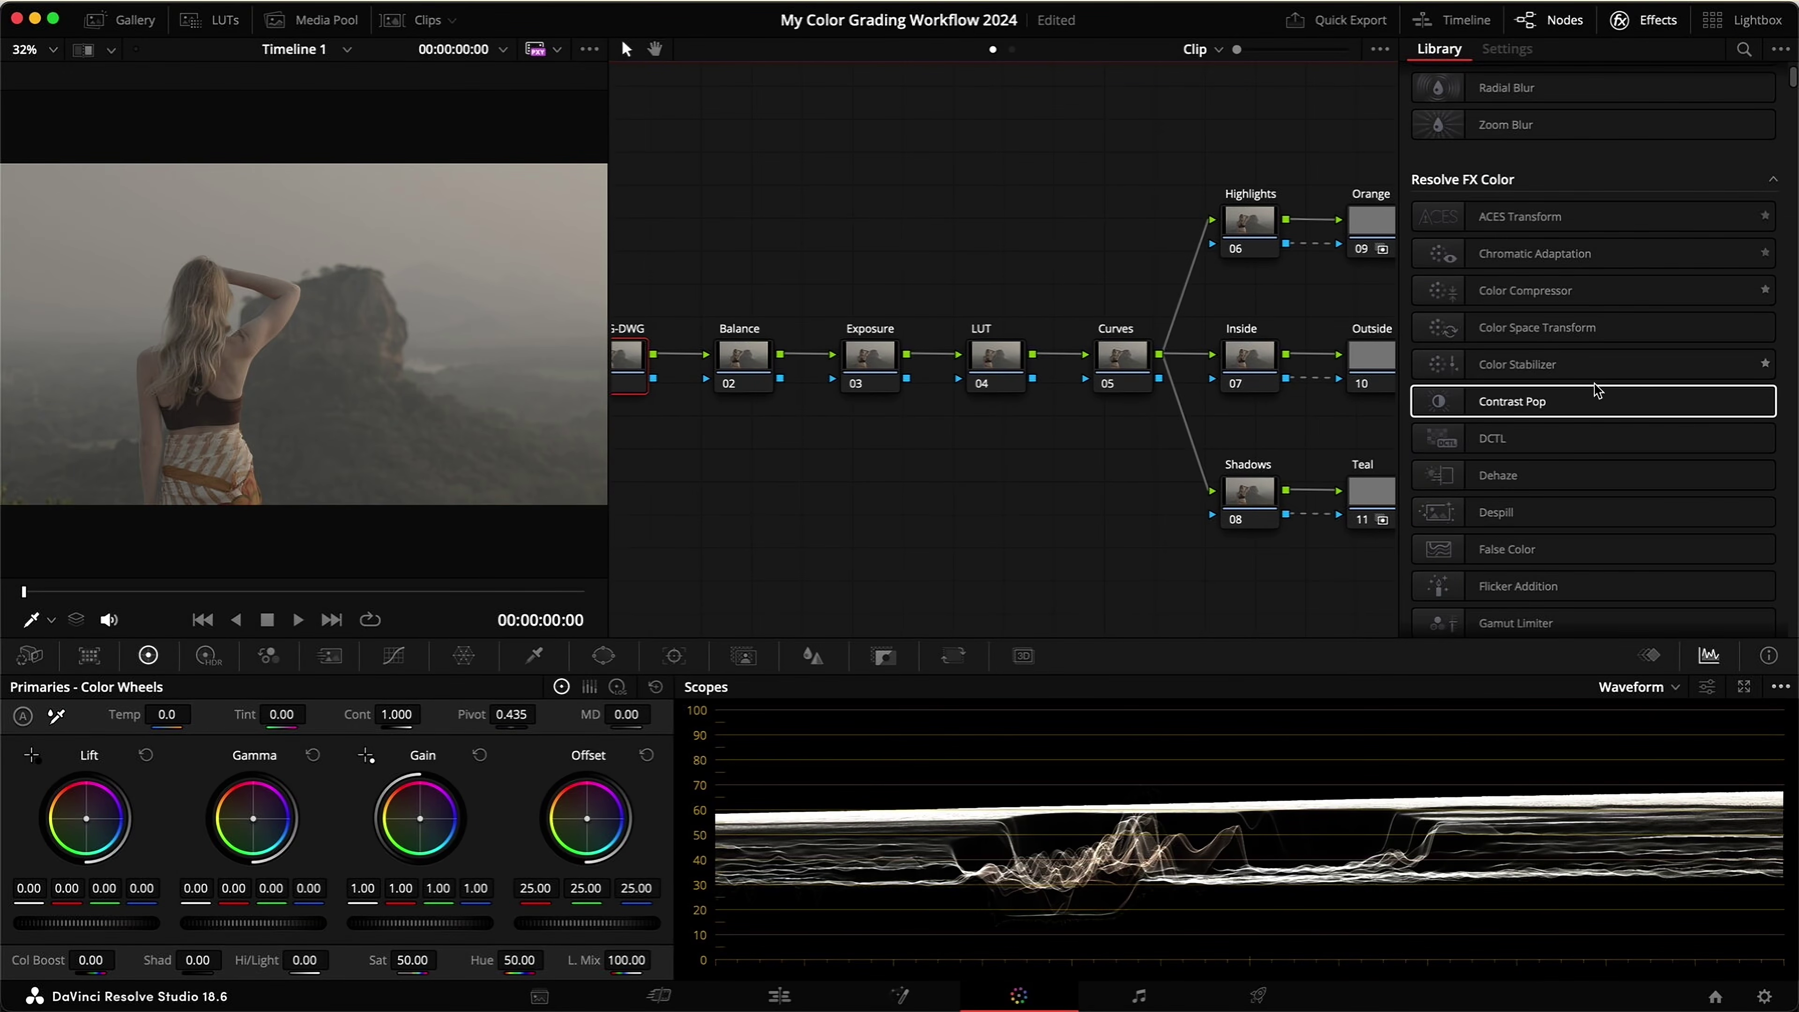
left_click_drag(1544, 332, 622, 360)
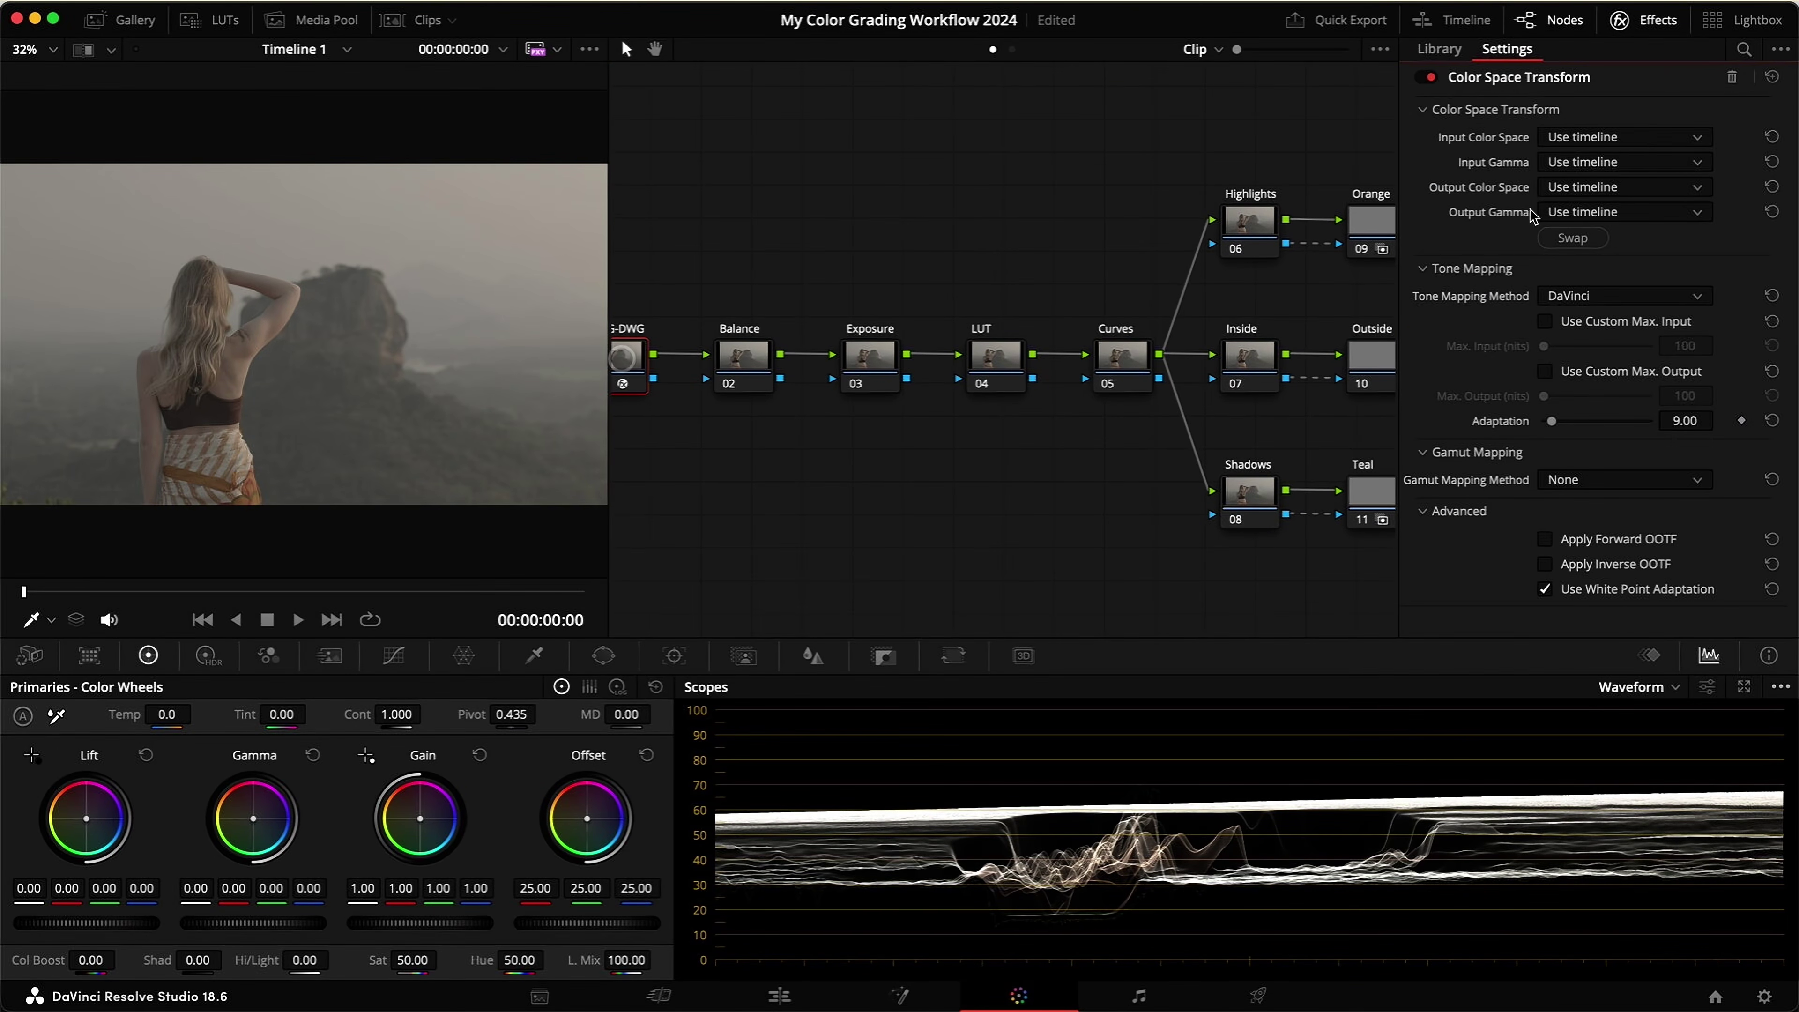
Step: Set the LOG-DWG transform's input color space to Canon Cinema Gamut and its input gamma to Canon Log 3
left_click(1633, 138)
key("c")
key("Return")
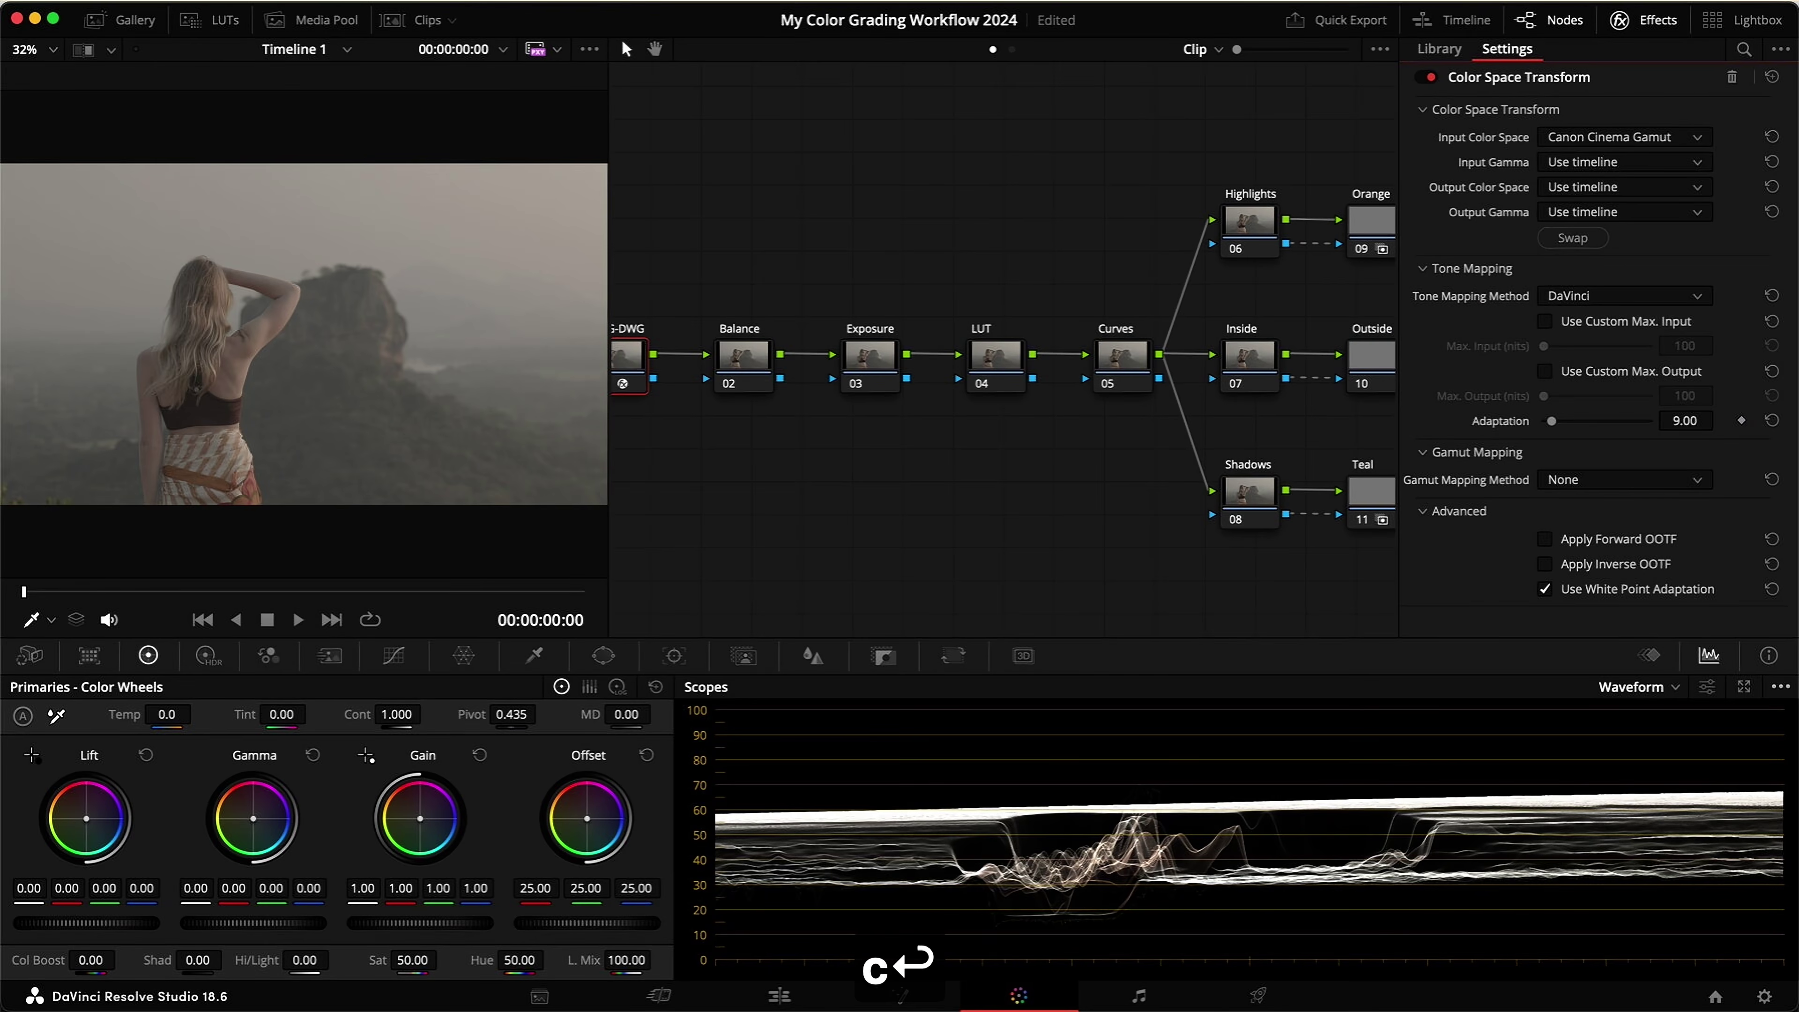
left_click(1636, 162)
key("c")
key("Down")
key("Down")
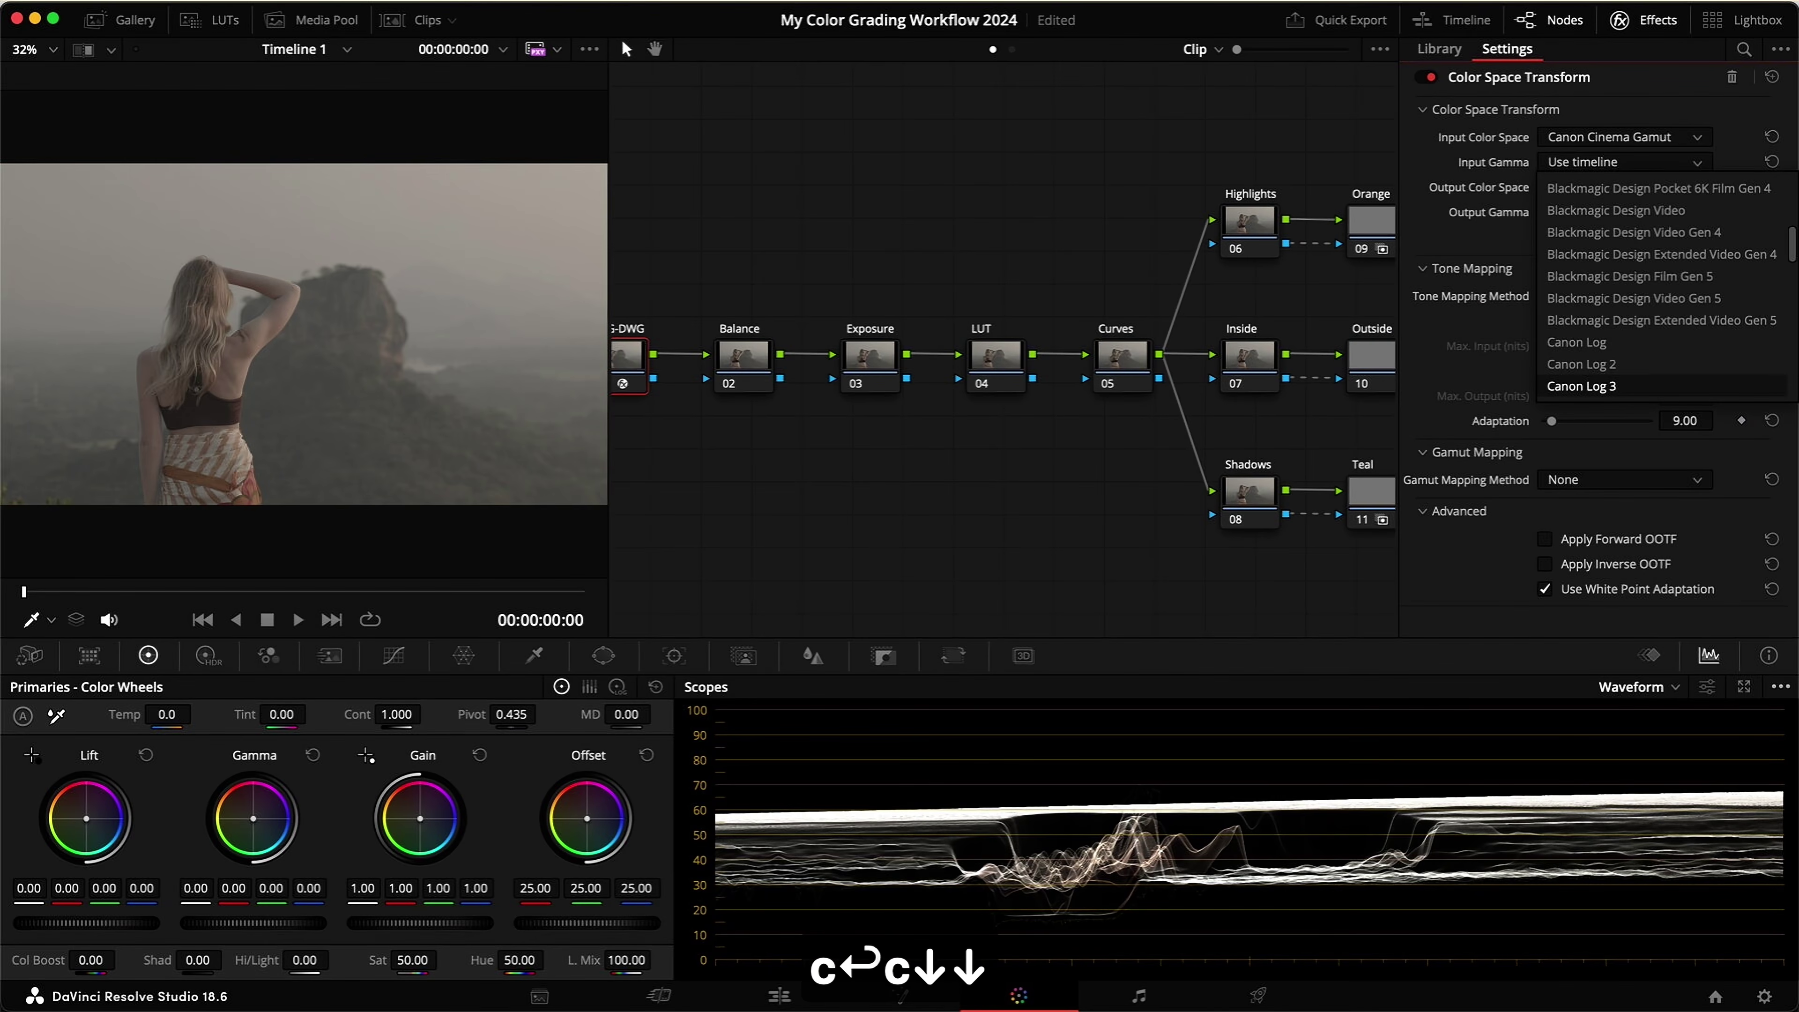
key("Return")
Step: Set the LOG-DWG transform's output color space to DaVinci Wide Gamut and output gamma to DaVinci Intermediate, and hide the effects
left_click(1641, 188)
key("d")
key("Return")
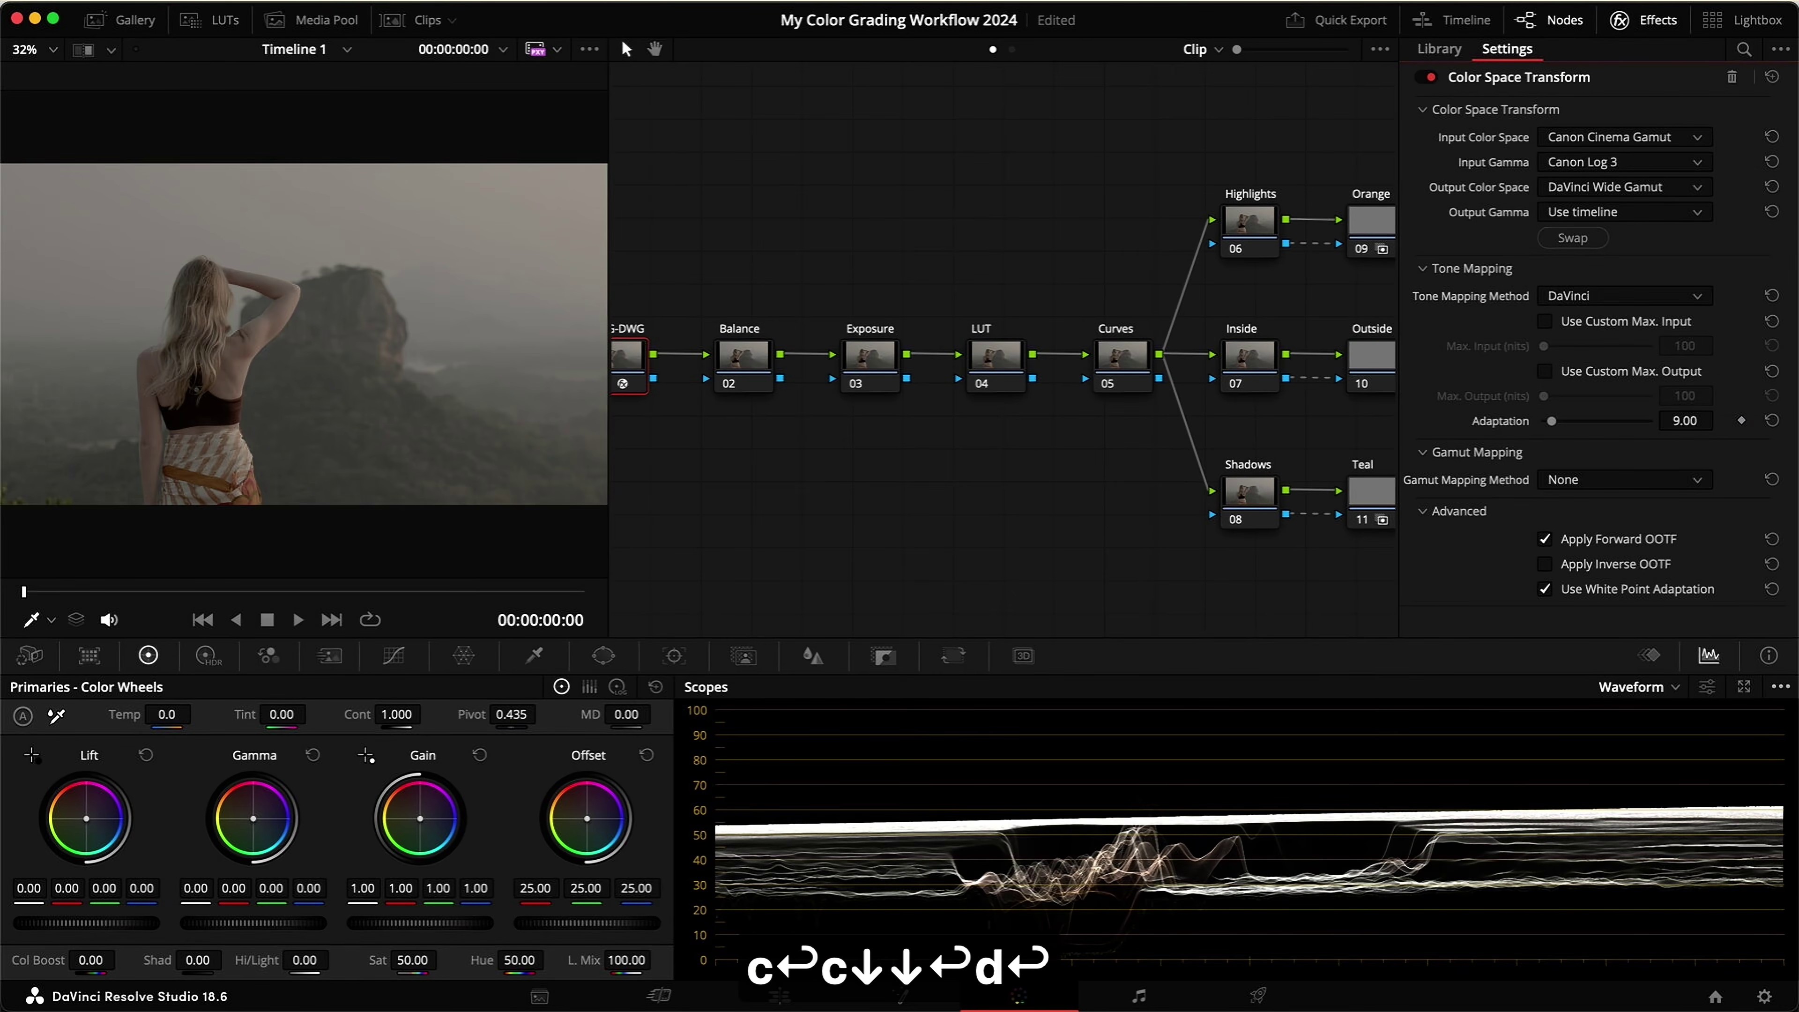
left_click(1645, 214)
key("d")
key("Return")
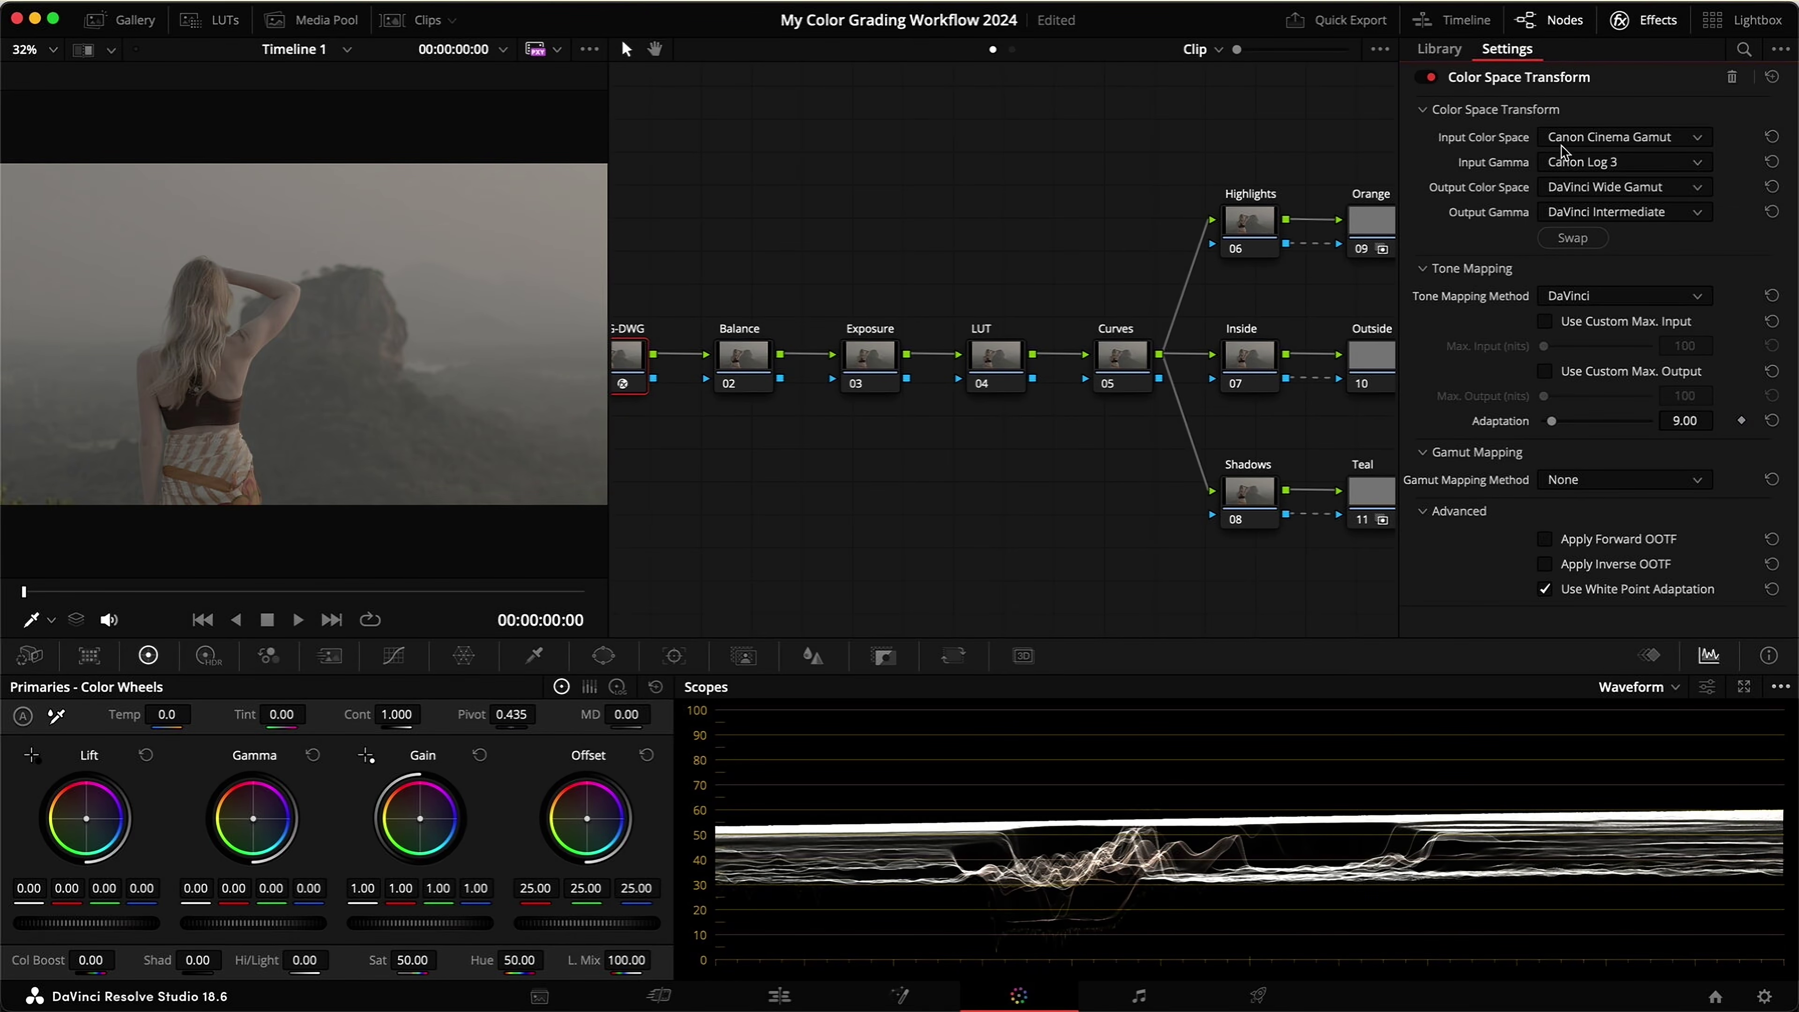
left_click(1645, 20)
Step: Apply a Color Space Transform to the DWG-REC node with DaVinci Wide Gamut and DaVinci Intermediate as input color space and gamma
left_click(1717, 358)
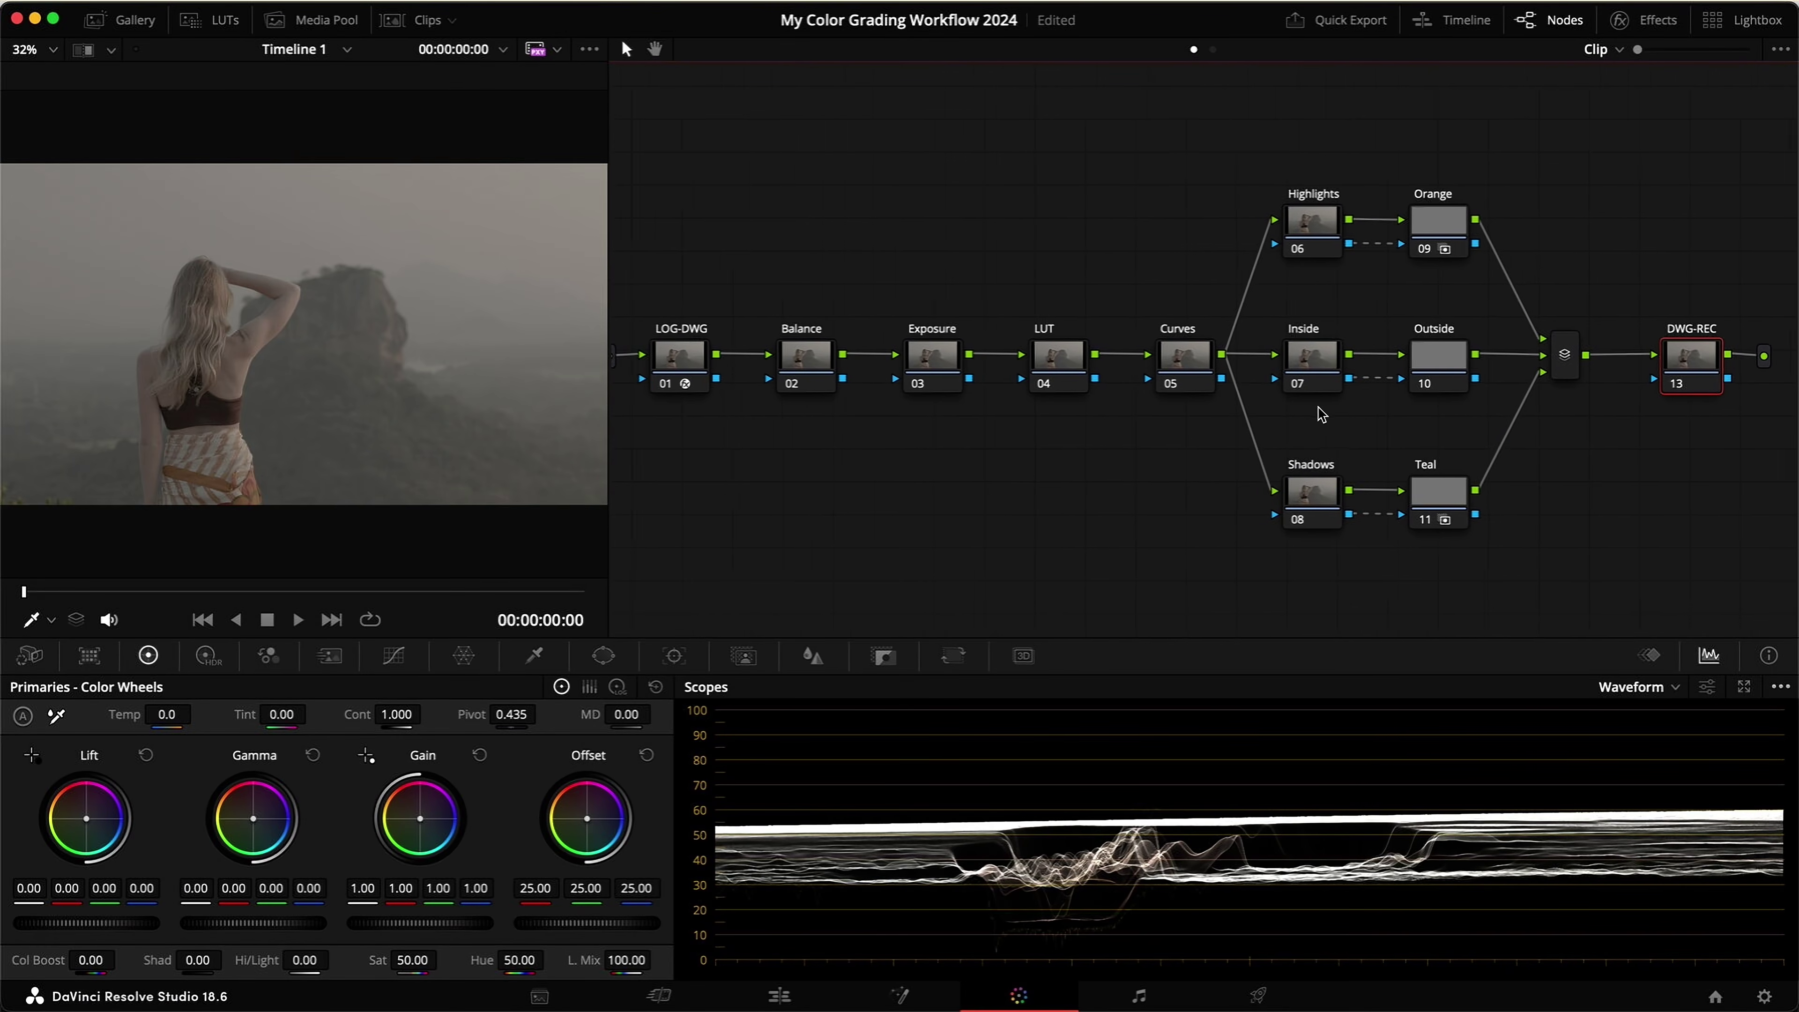
left_click(1645, 20)
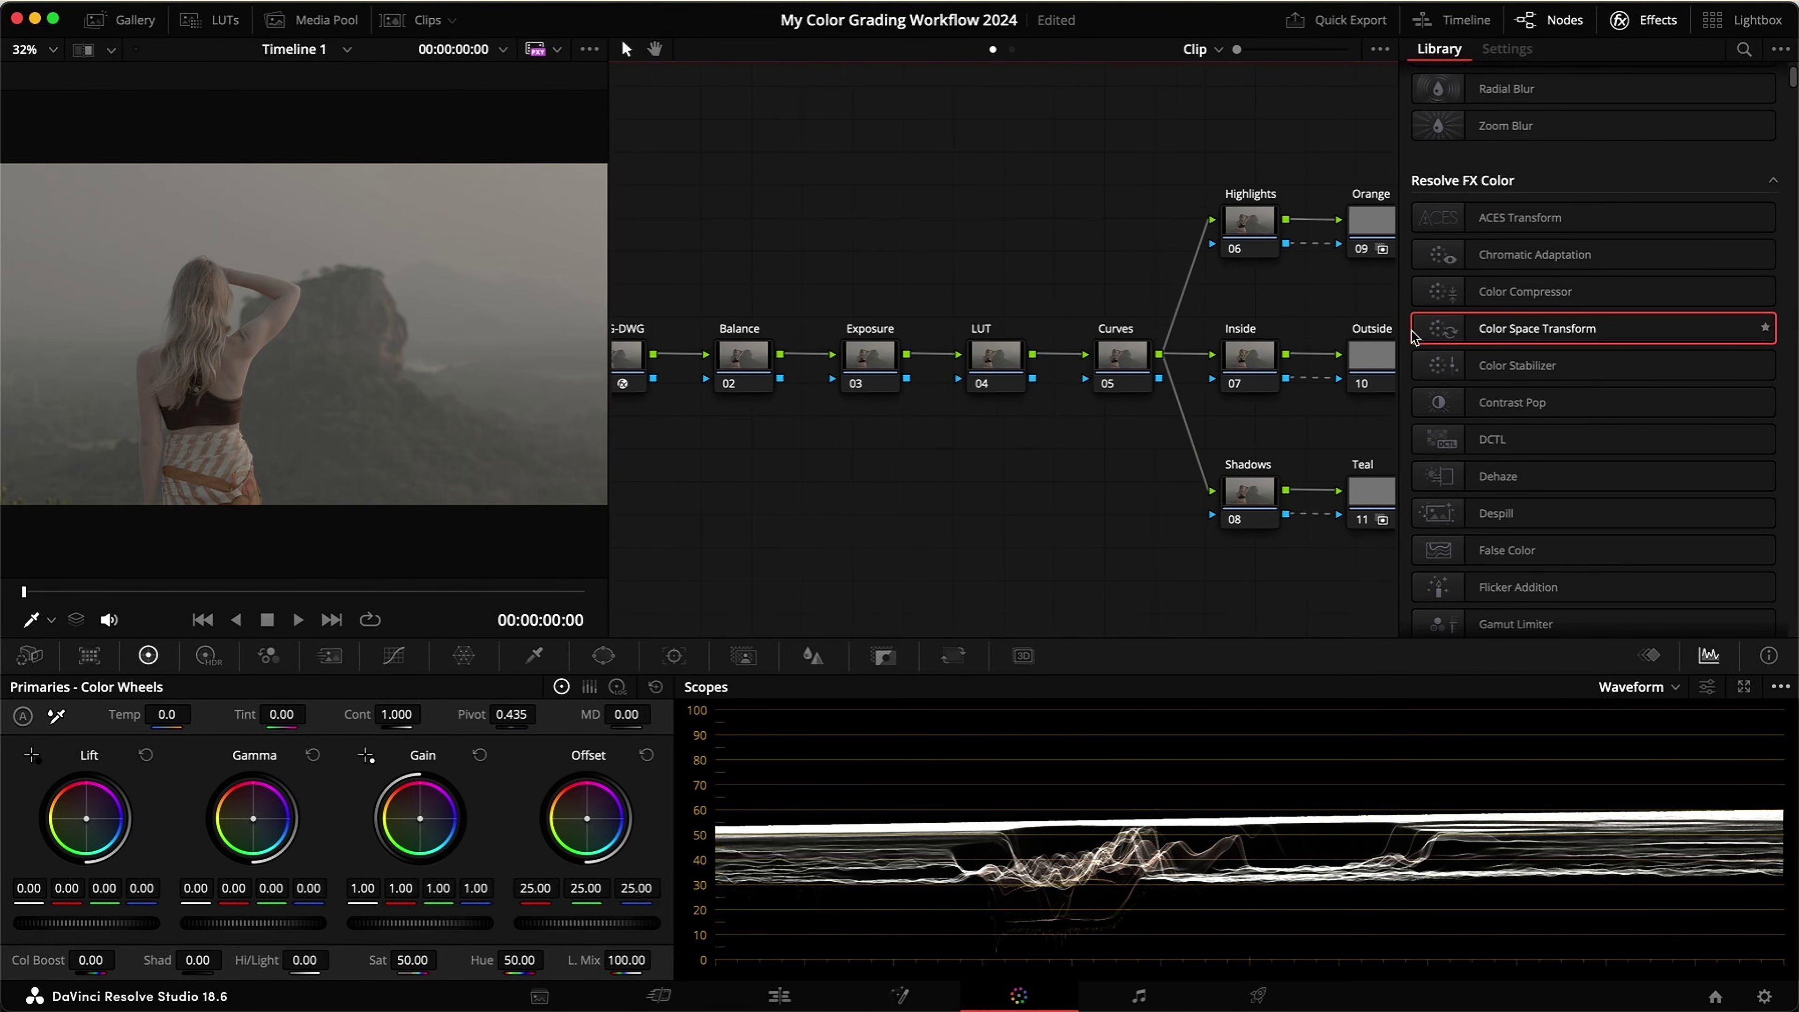
left_click_drag(1603, 337, 1298, 355)
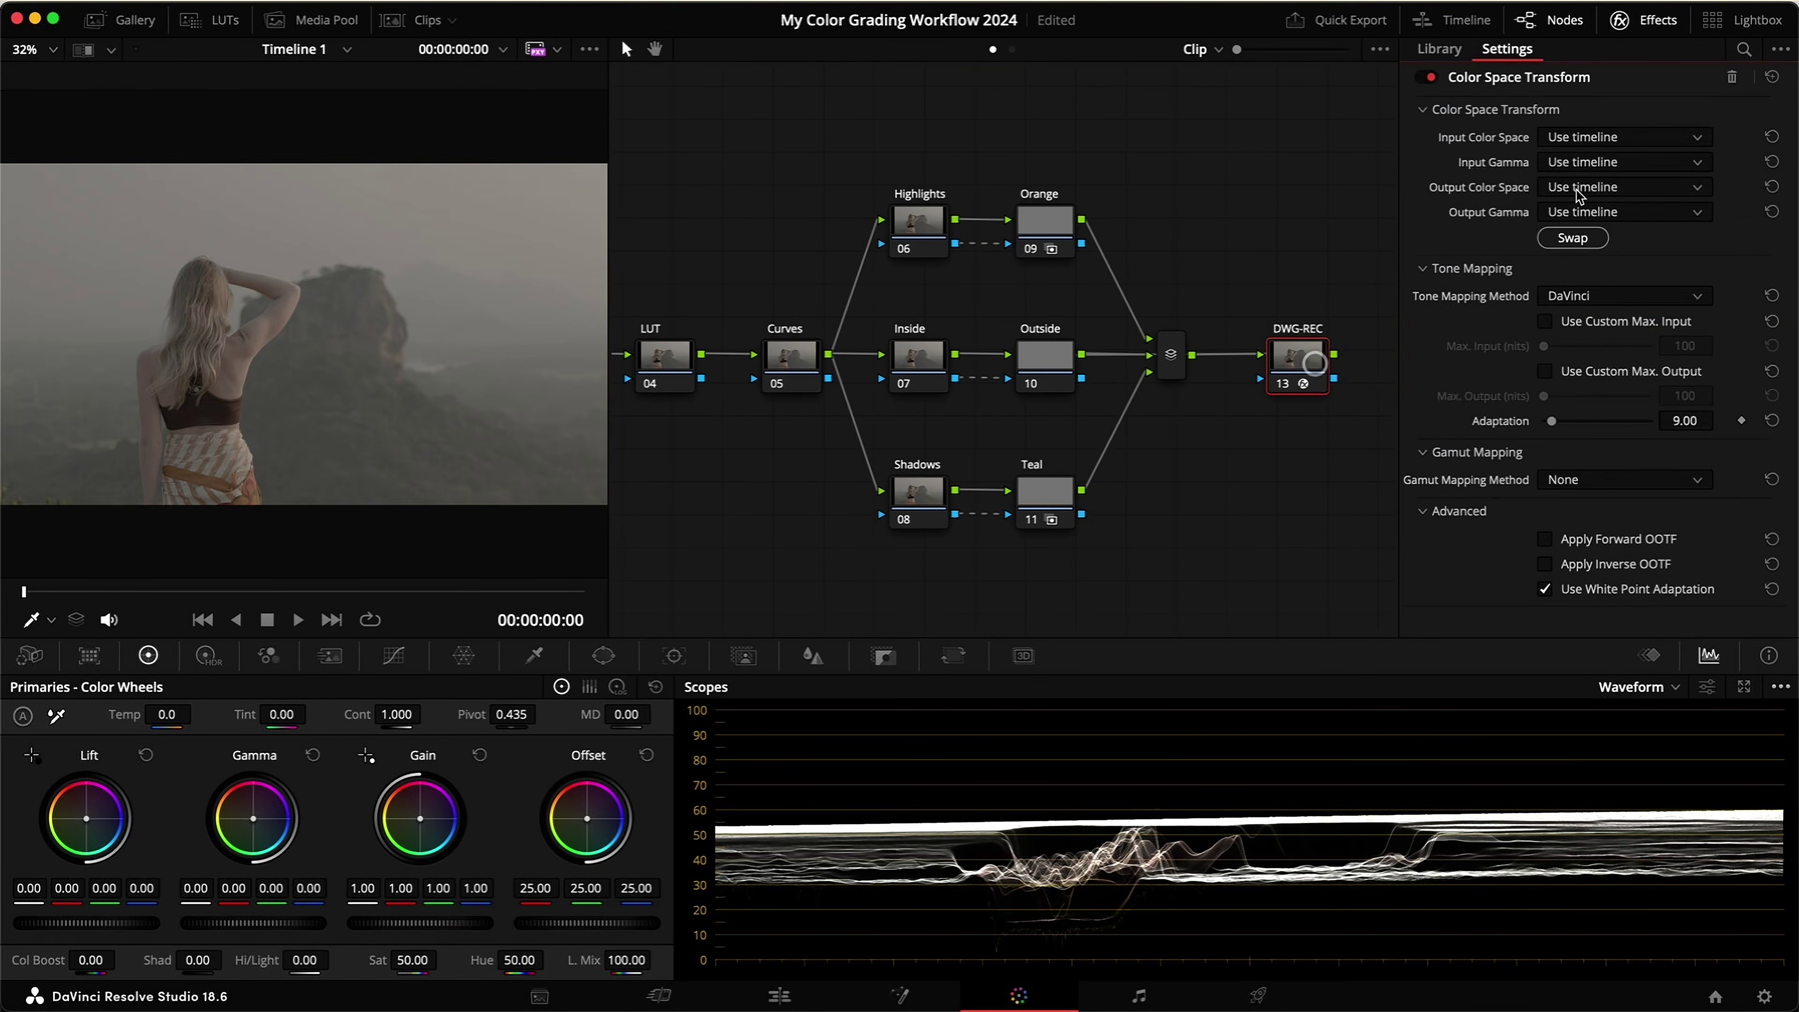
left_click(1626, 138)
key("d")
key("Return")
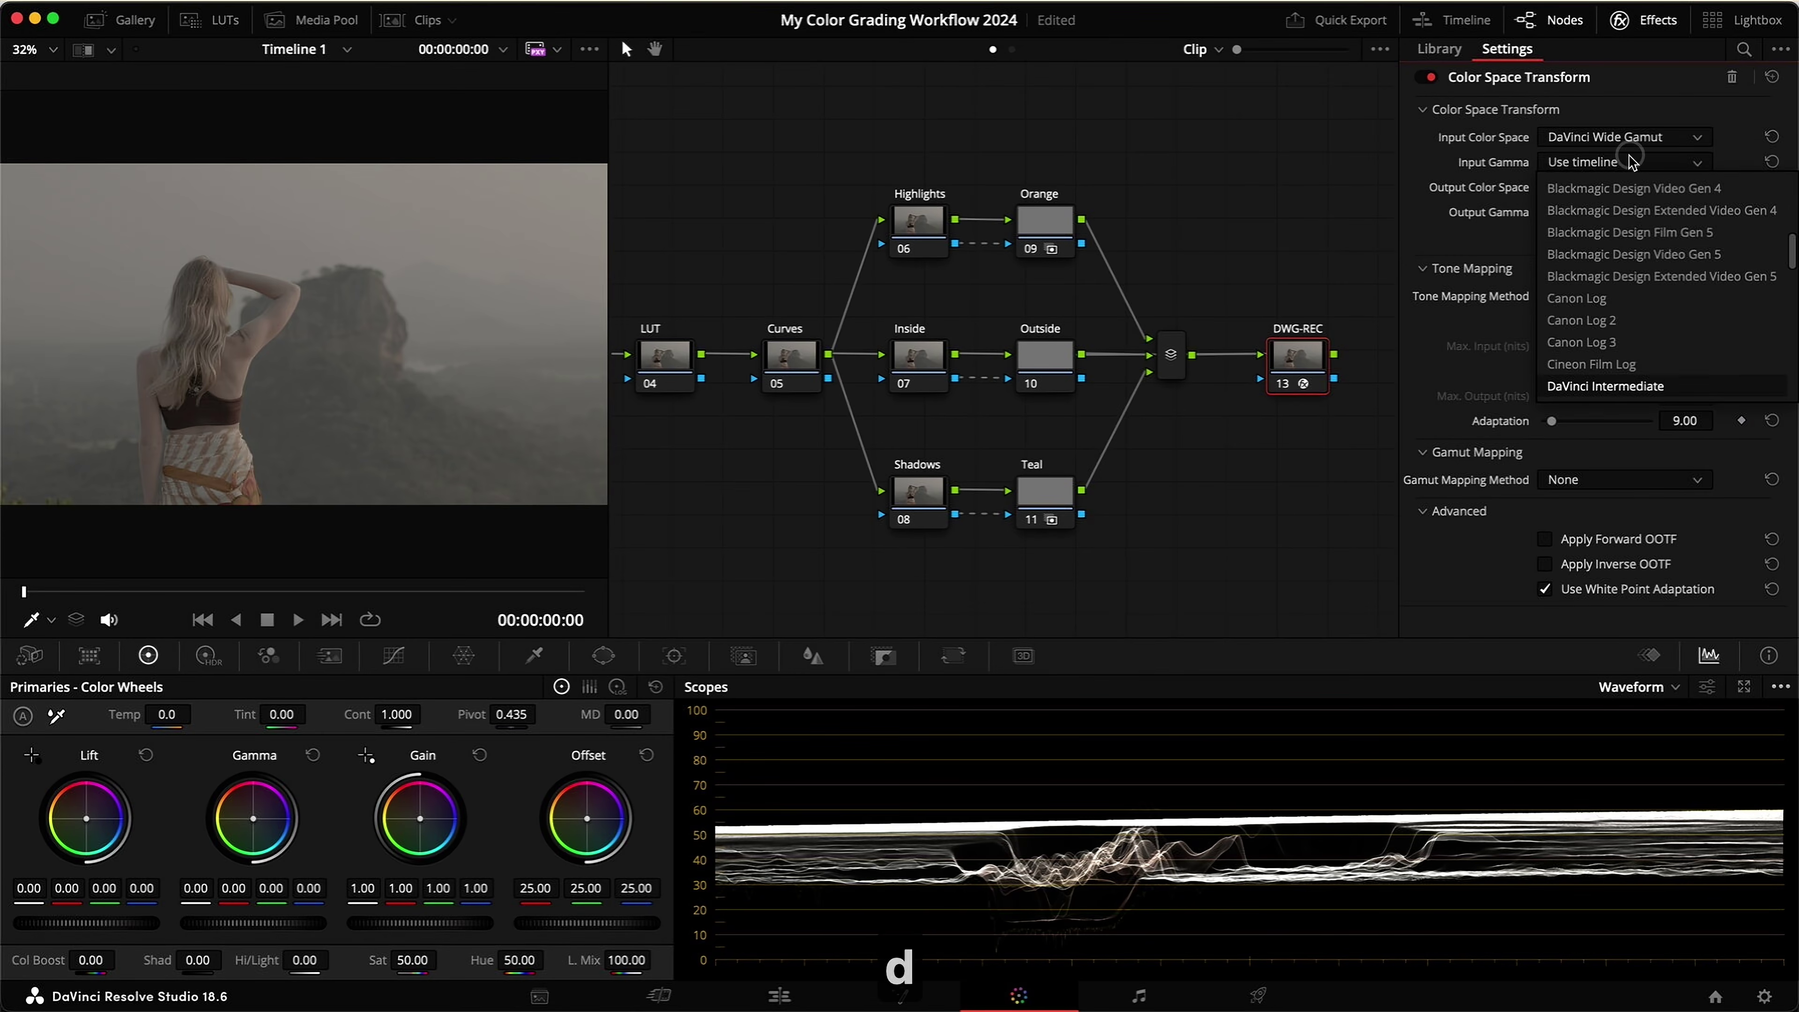
Step: Set the DWG-REC transform's output color space to Rec.709 and output gamma to Gamma 2.4, and hide the effects
left_click(1618, 187)
key("r")
key("Return")
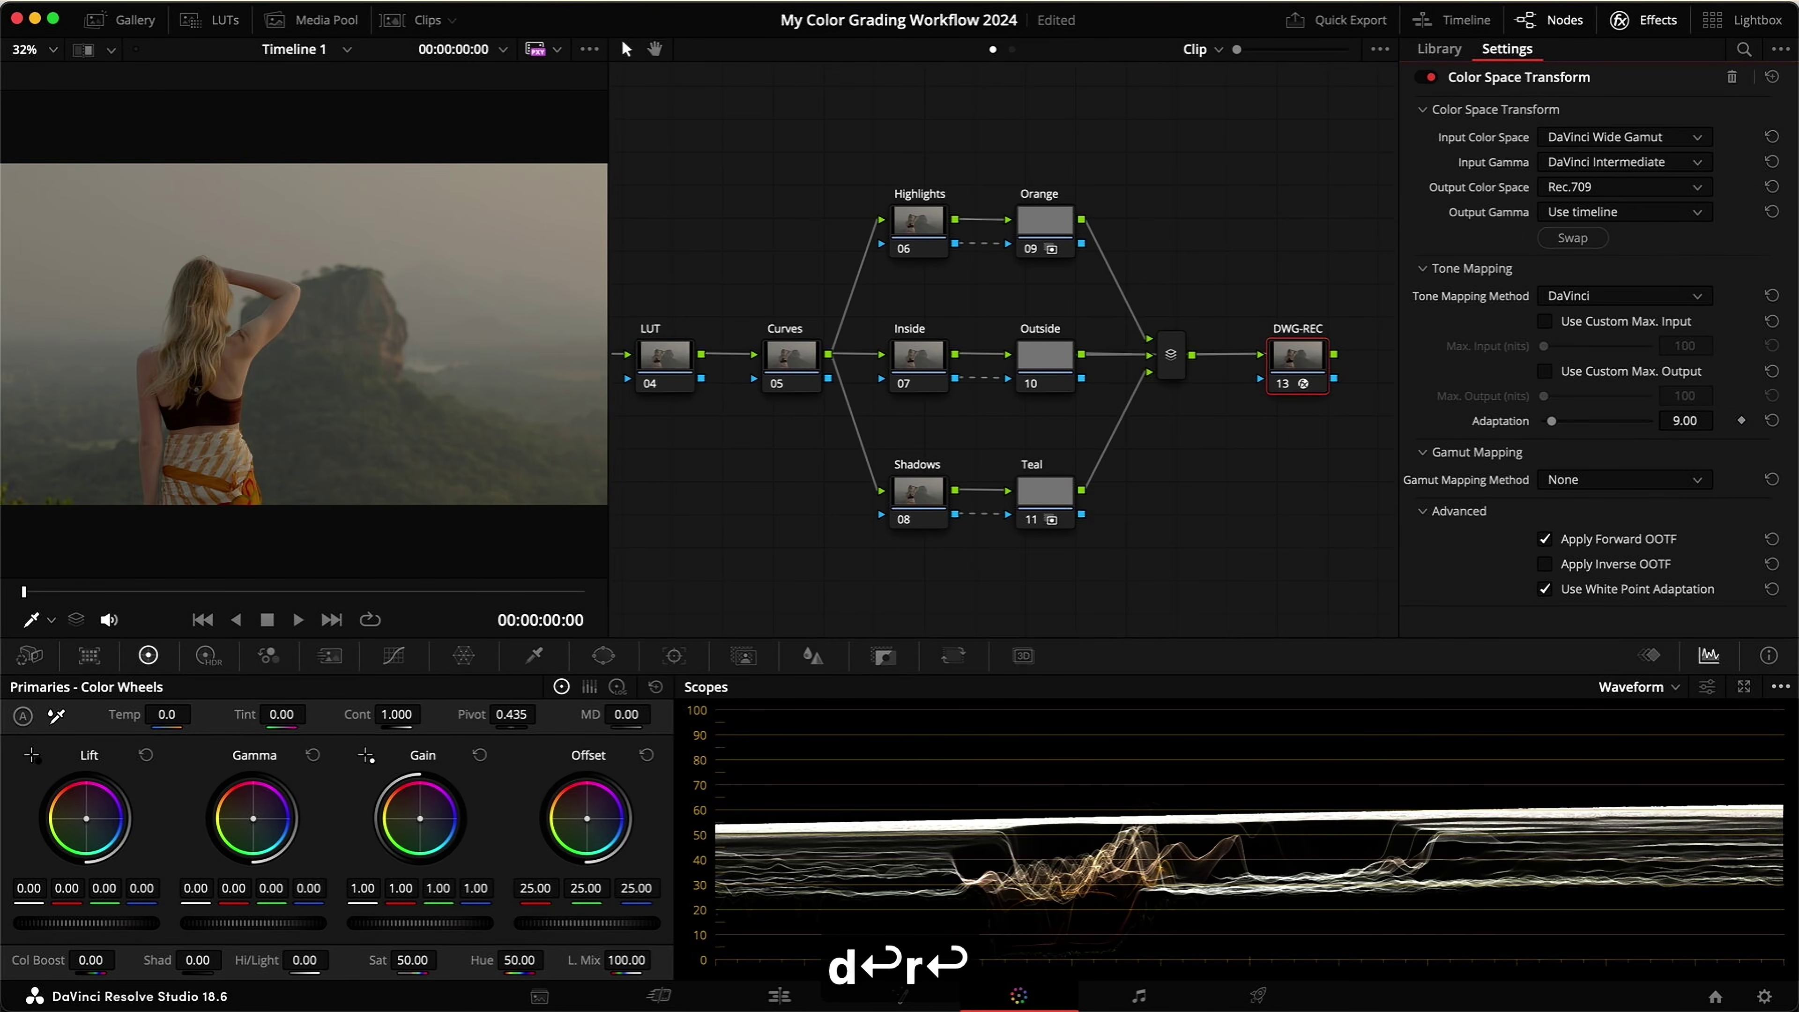
left_click(1617, 212)
key("g")
key("Down")
key("Return")
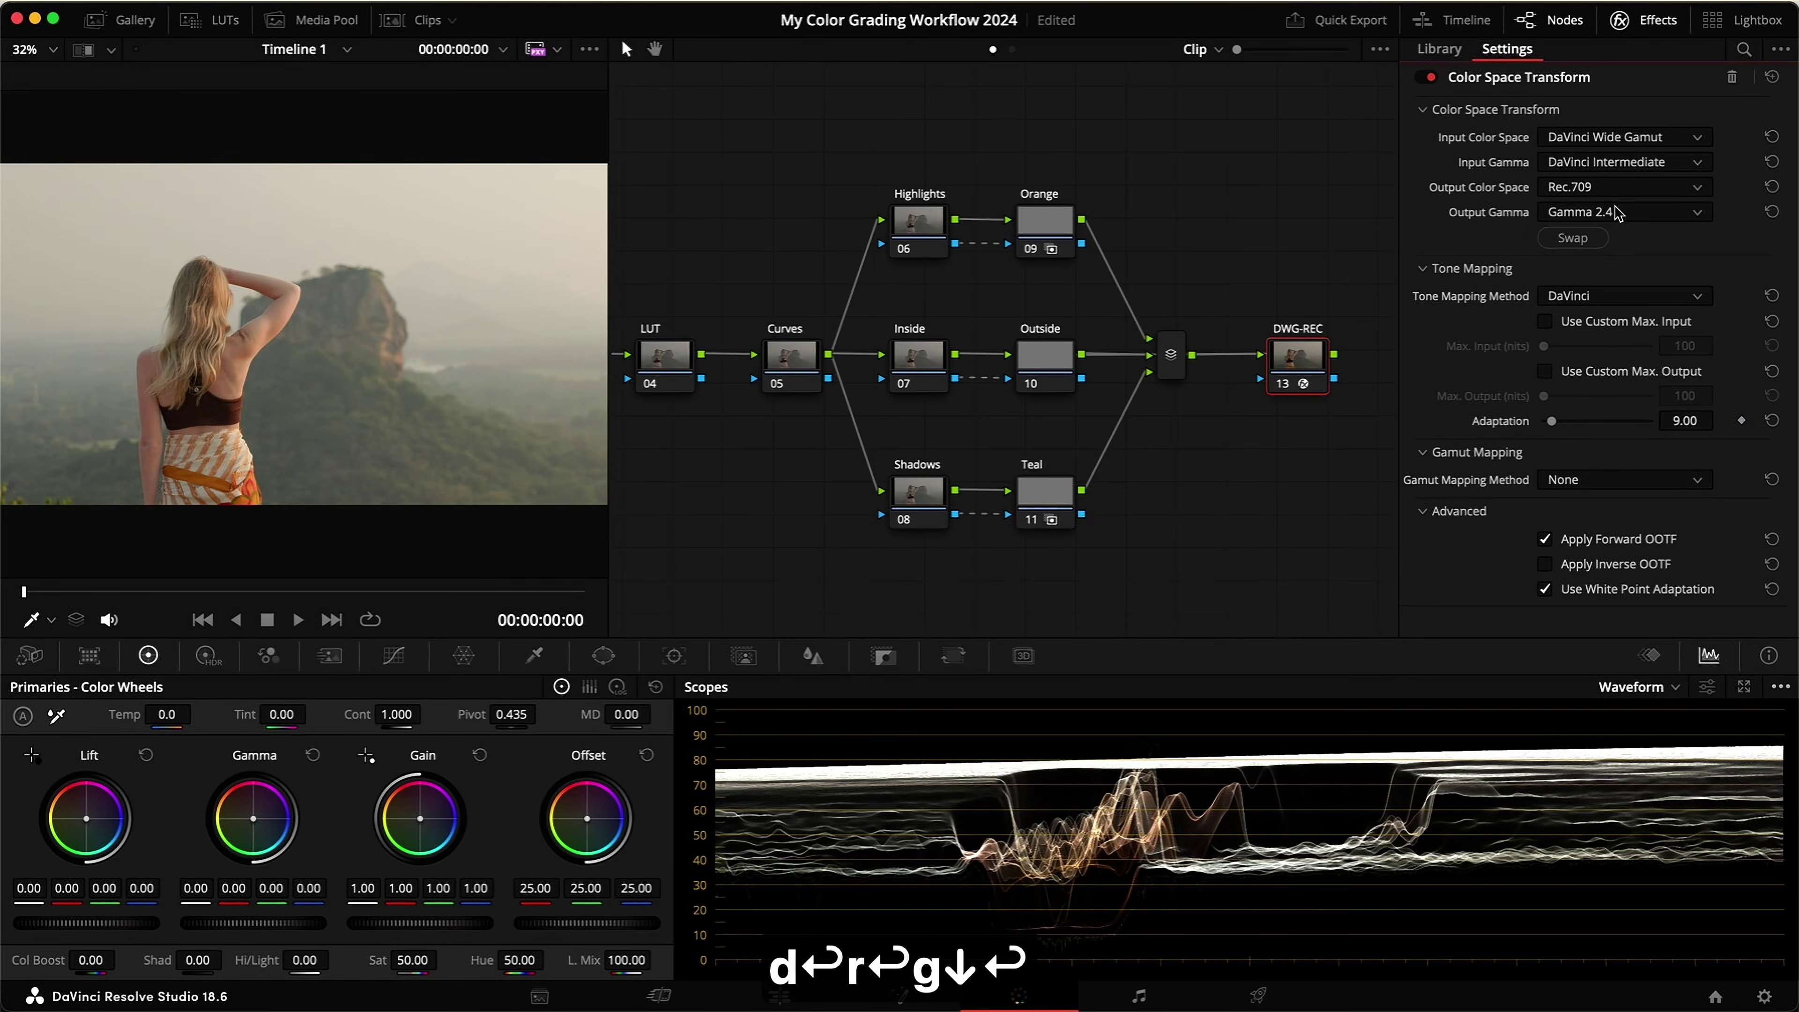
left_click(1643, 21)
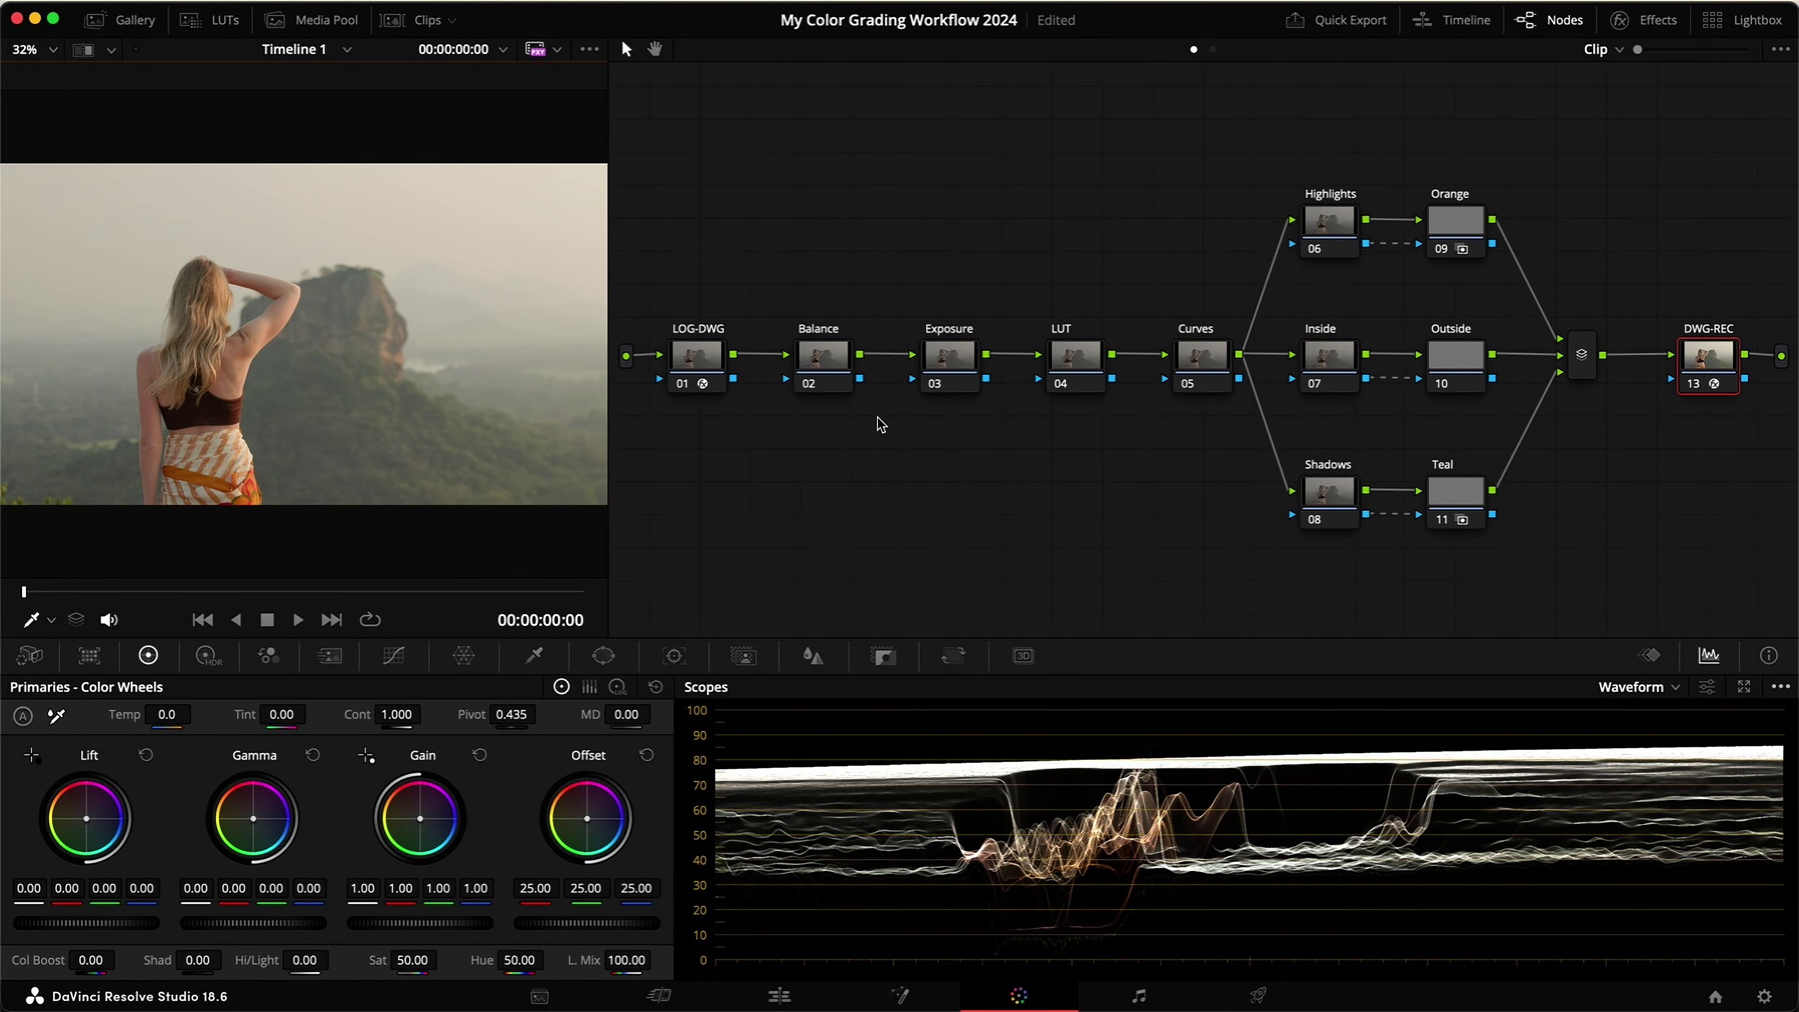
Step: Check the DWG-REC transform settings and compare the image with all nodes disabled and enabled
left_click(1637, 21)
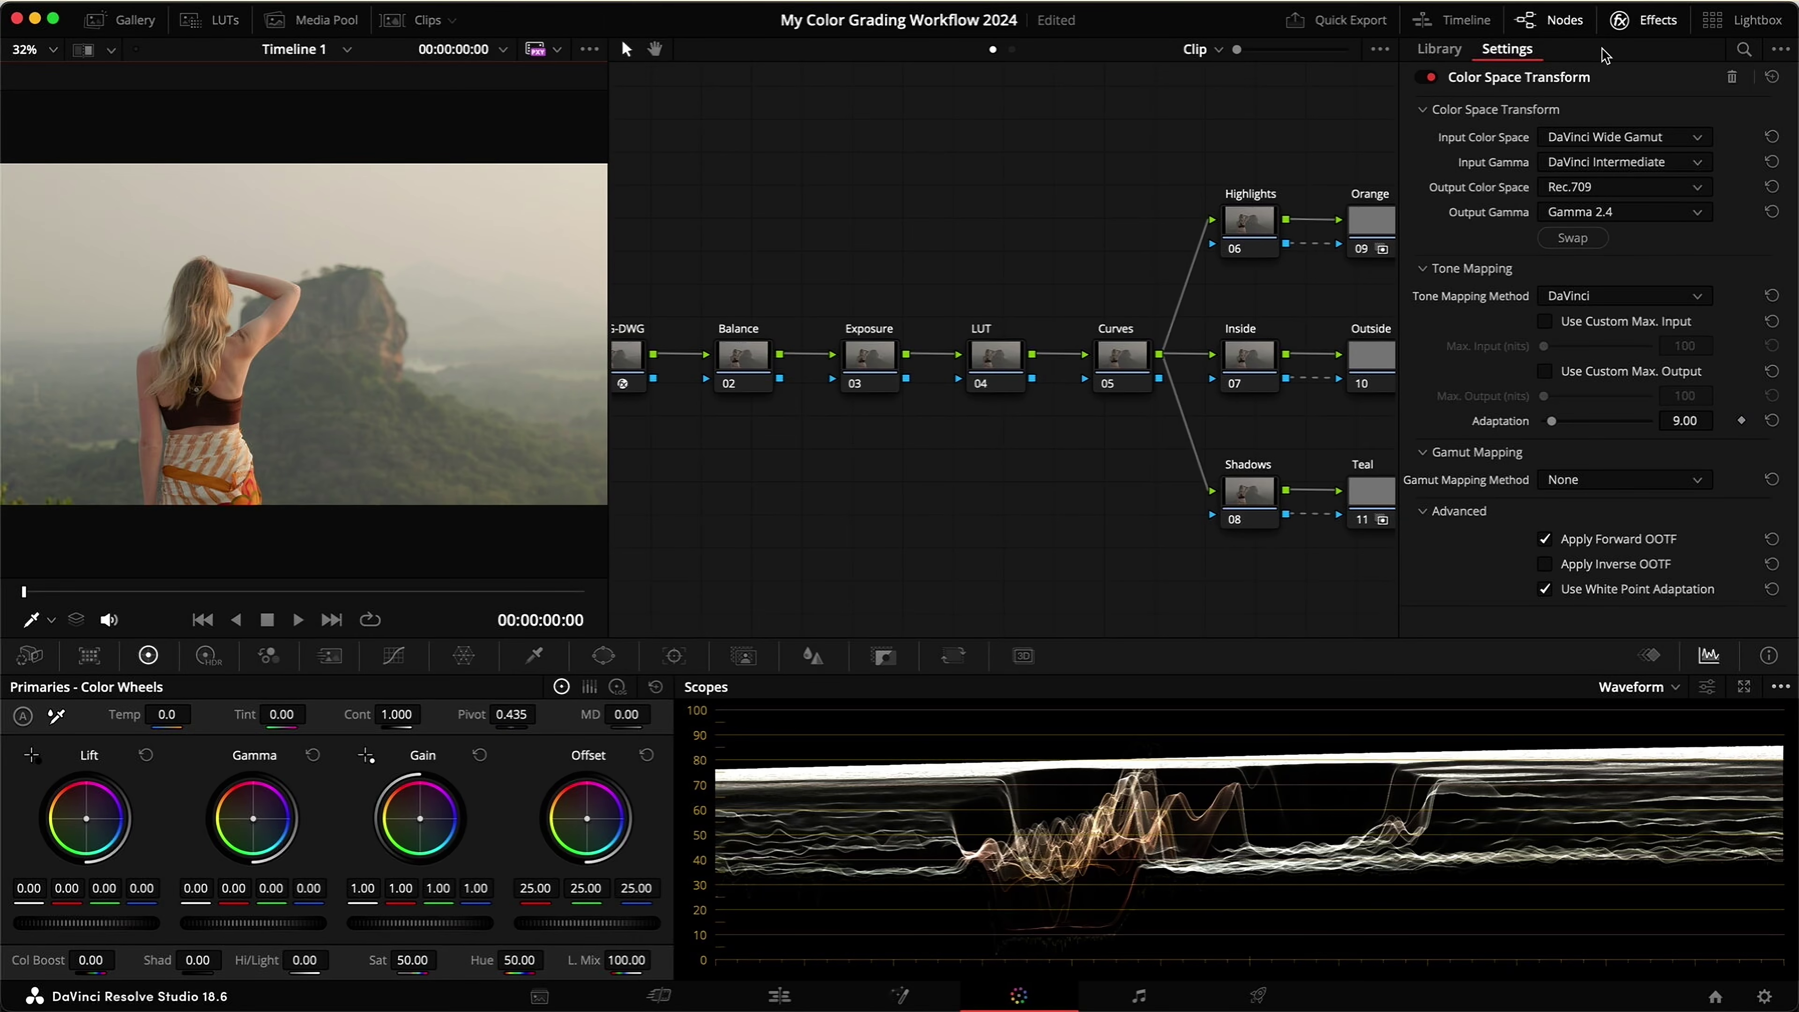
left_click(1629, 24)
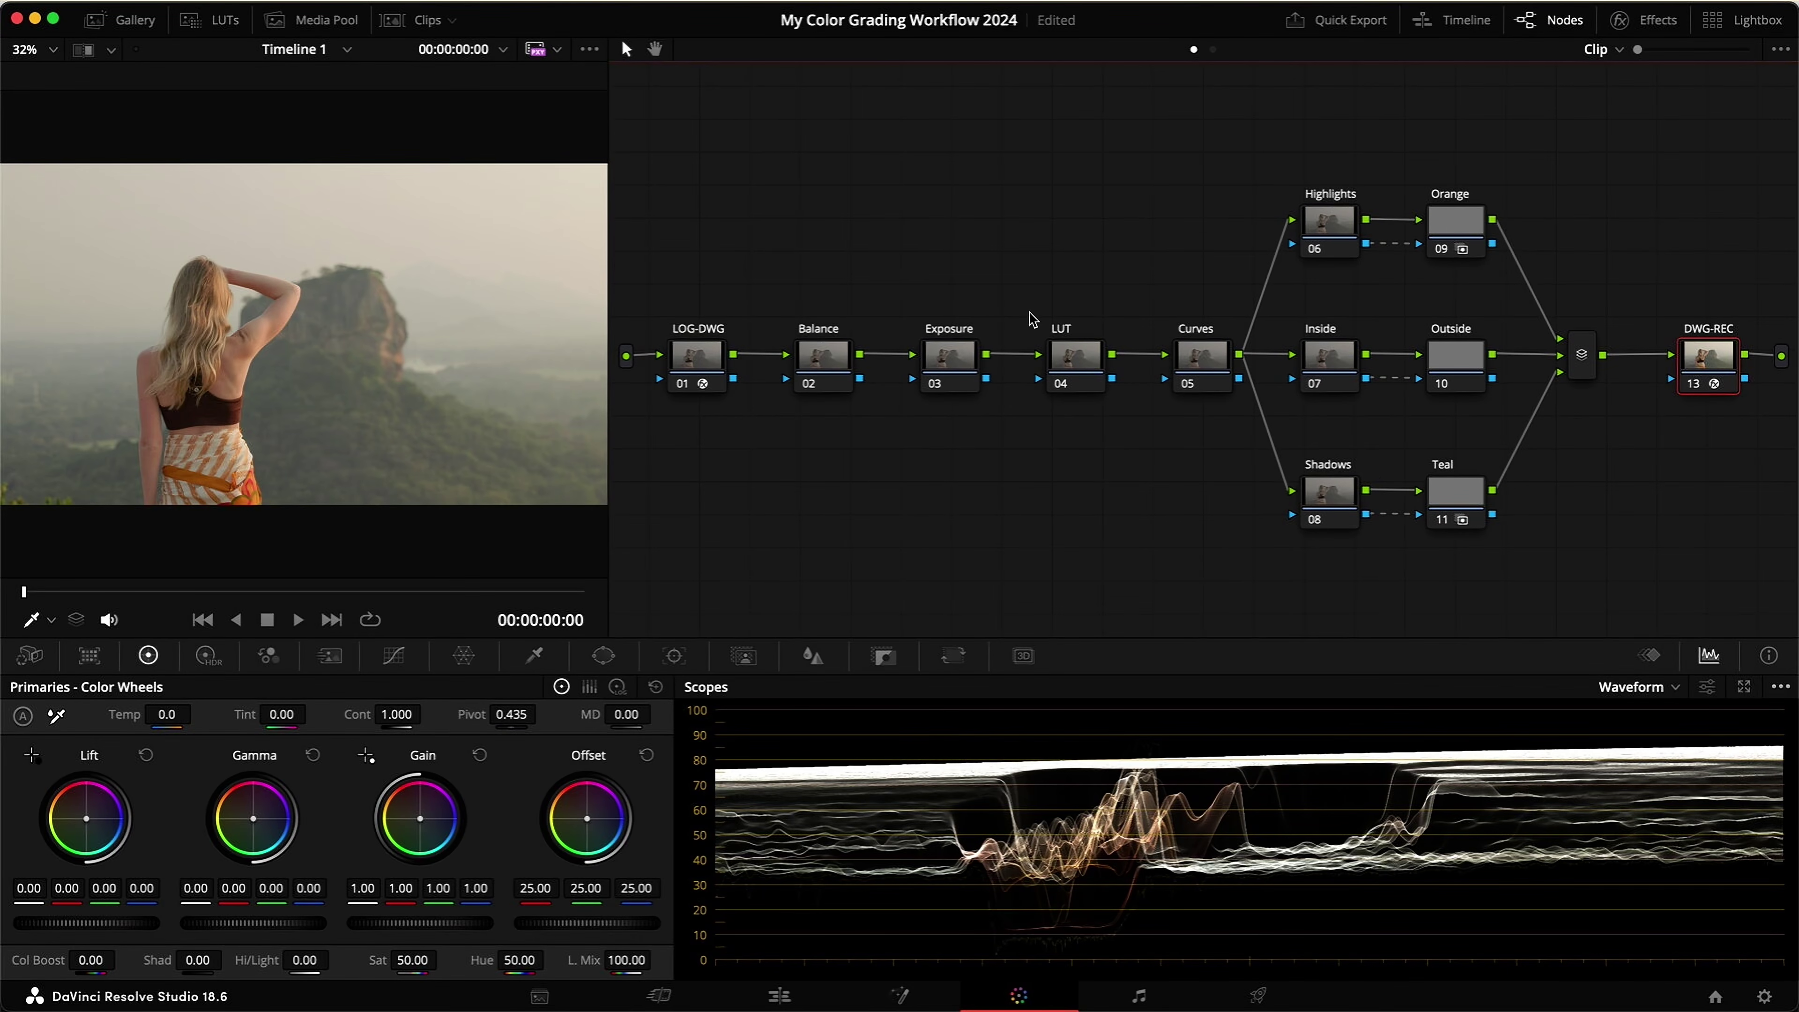
key("alt+d")
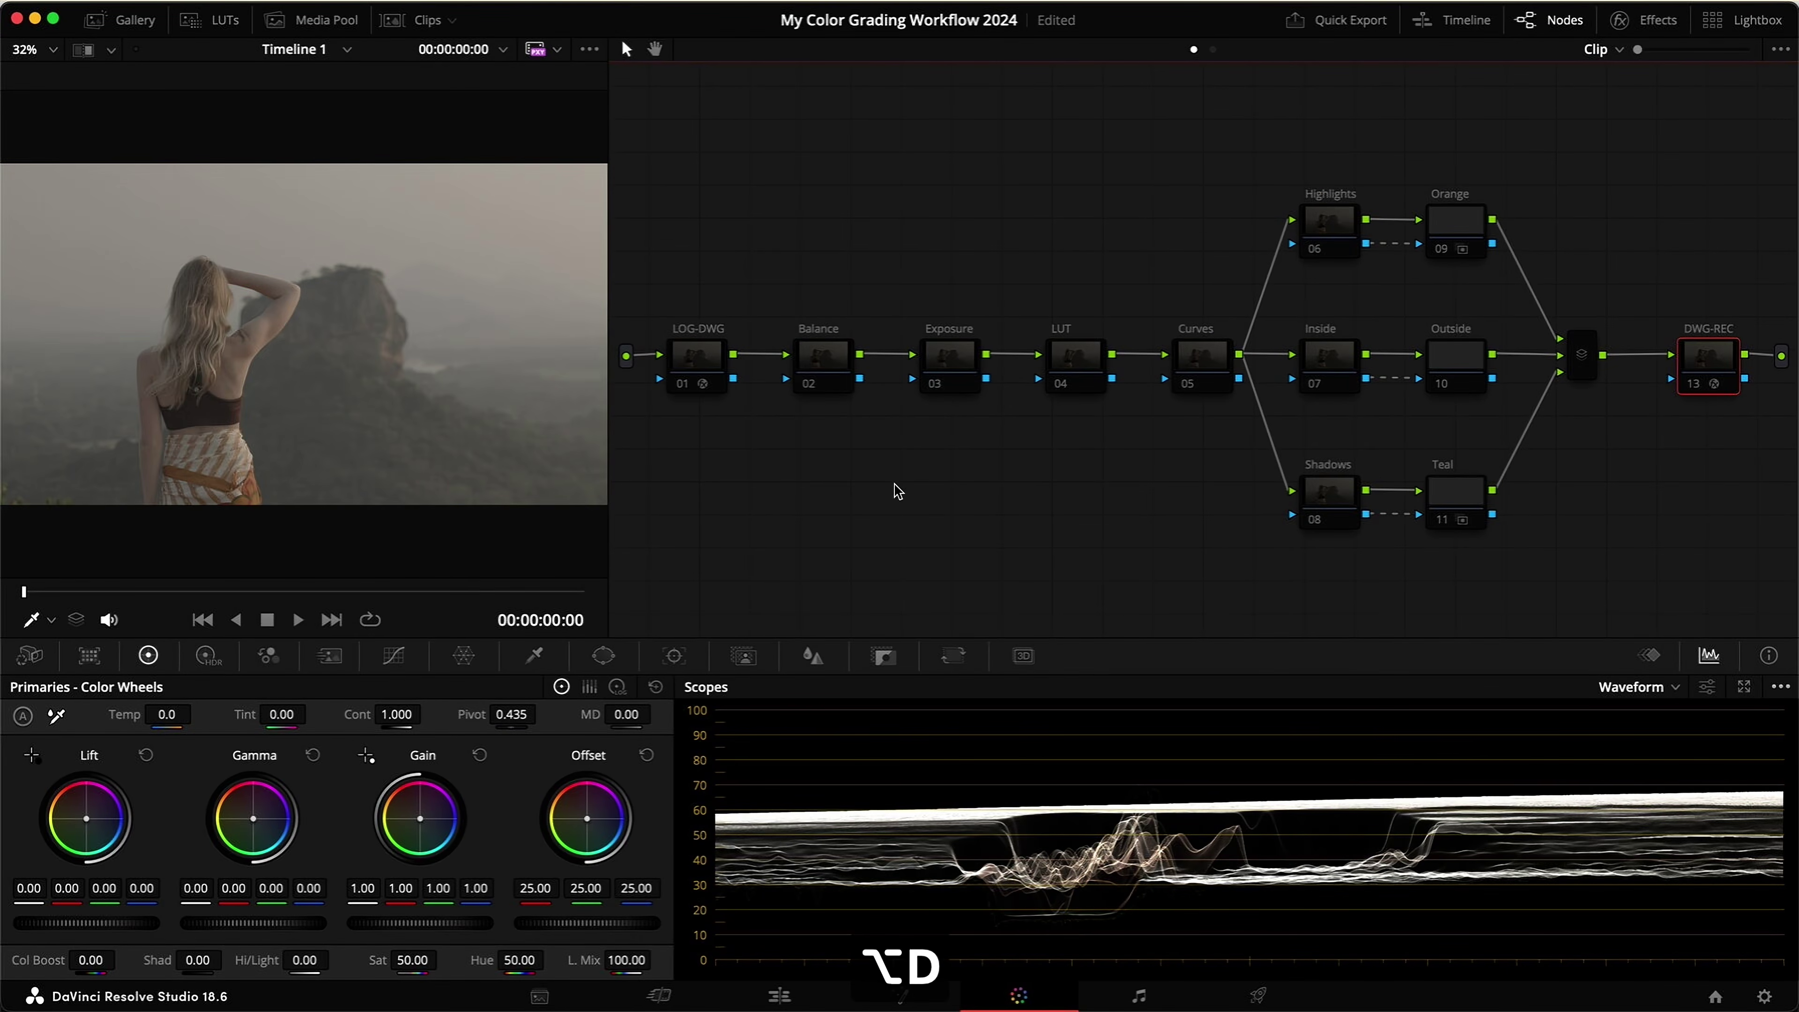
key("alt+d")
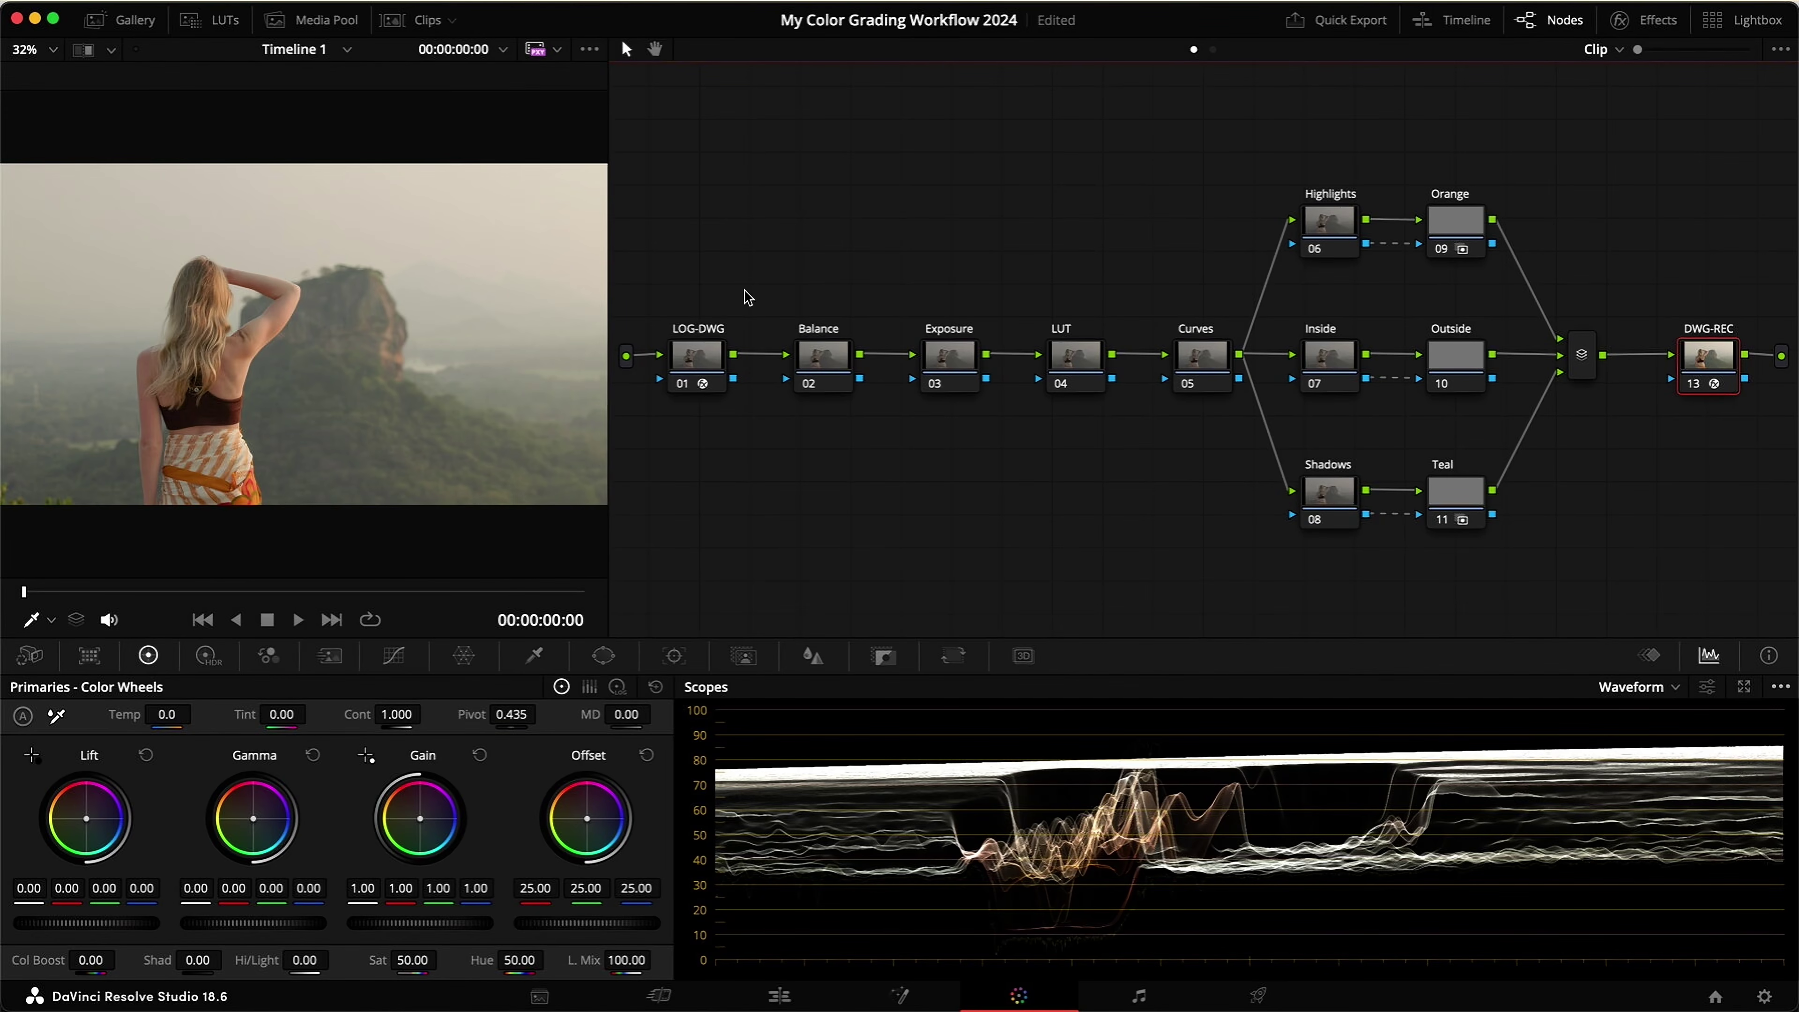
Step: Apply the Cinematic Classic LUT to the LUT node, hide the LUT browser and enlarge the viewer
left_click(709, 354)
left_click(1706, 354)
left_click(1102, 389)
left_click(122, 19)
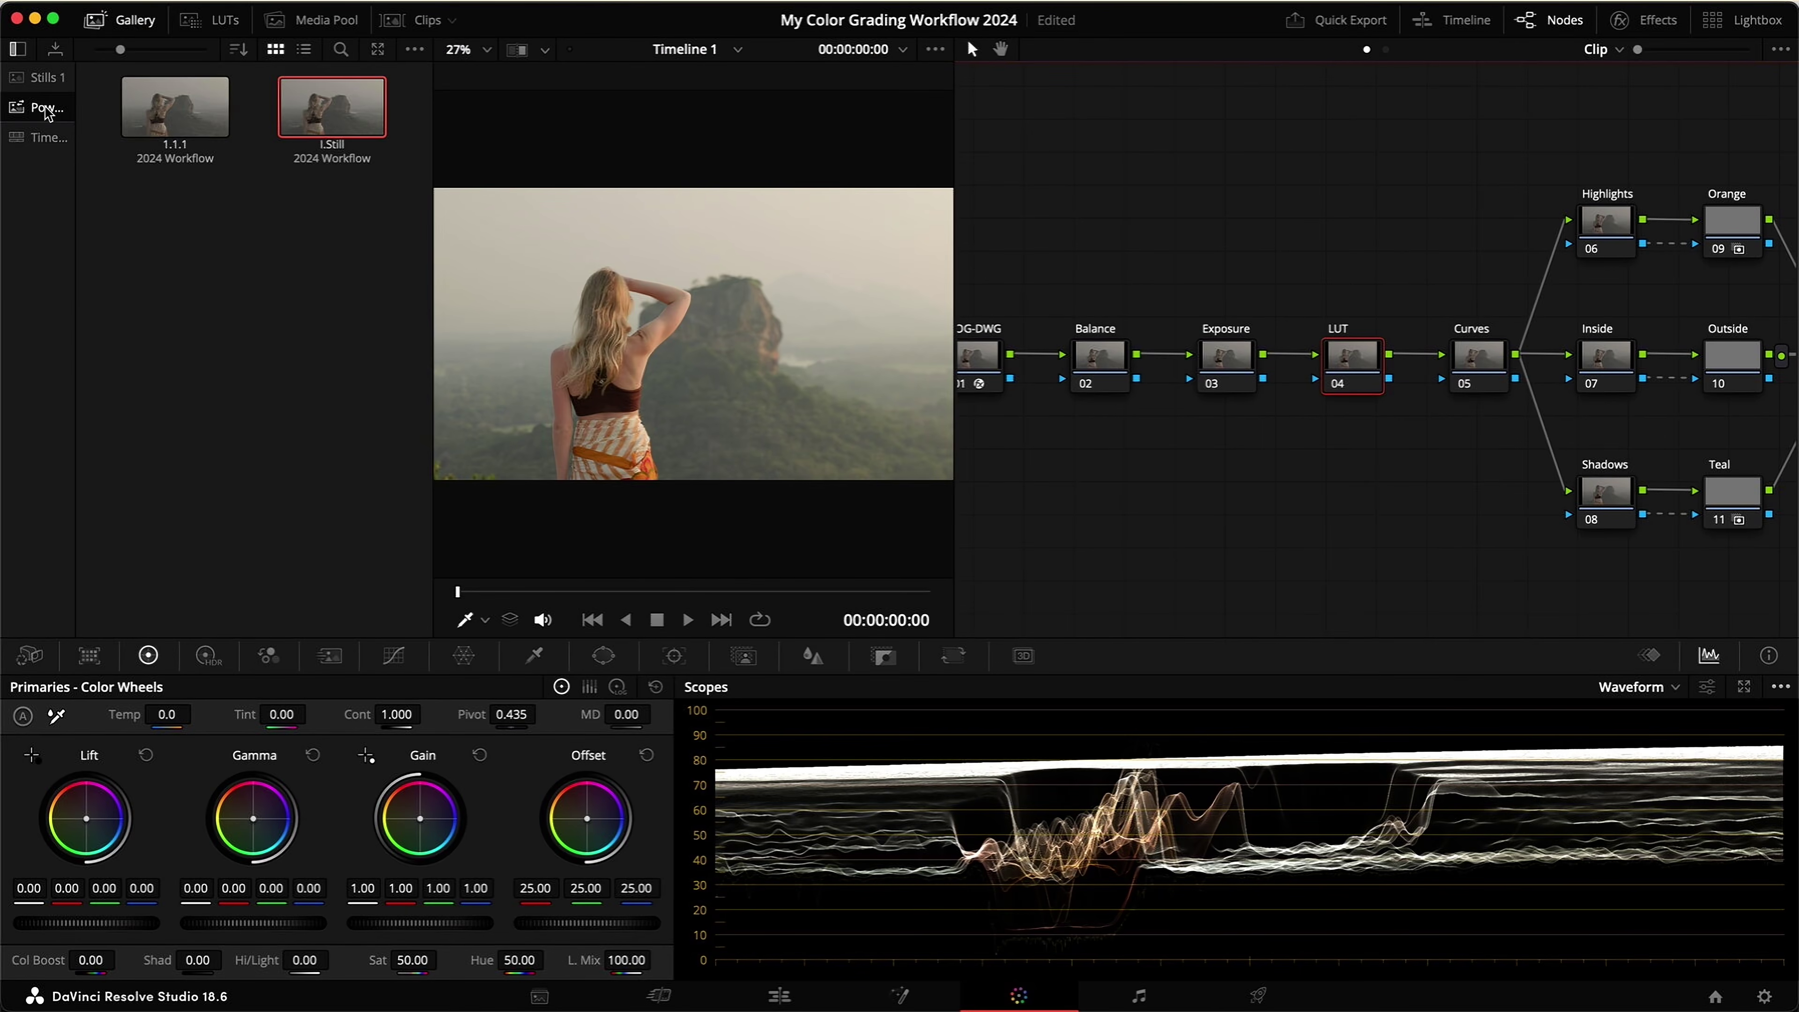
left_click(210, 20)
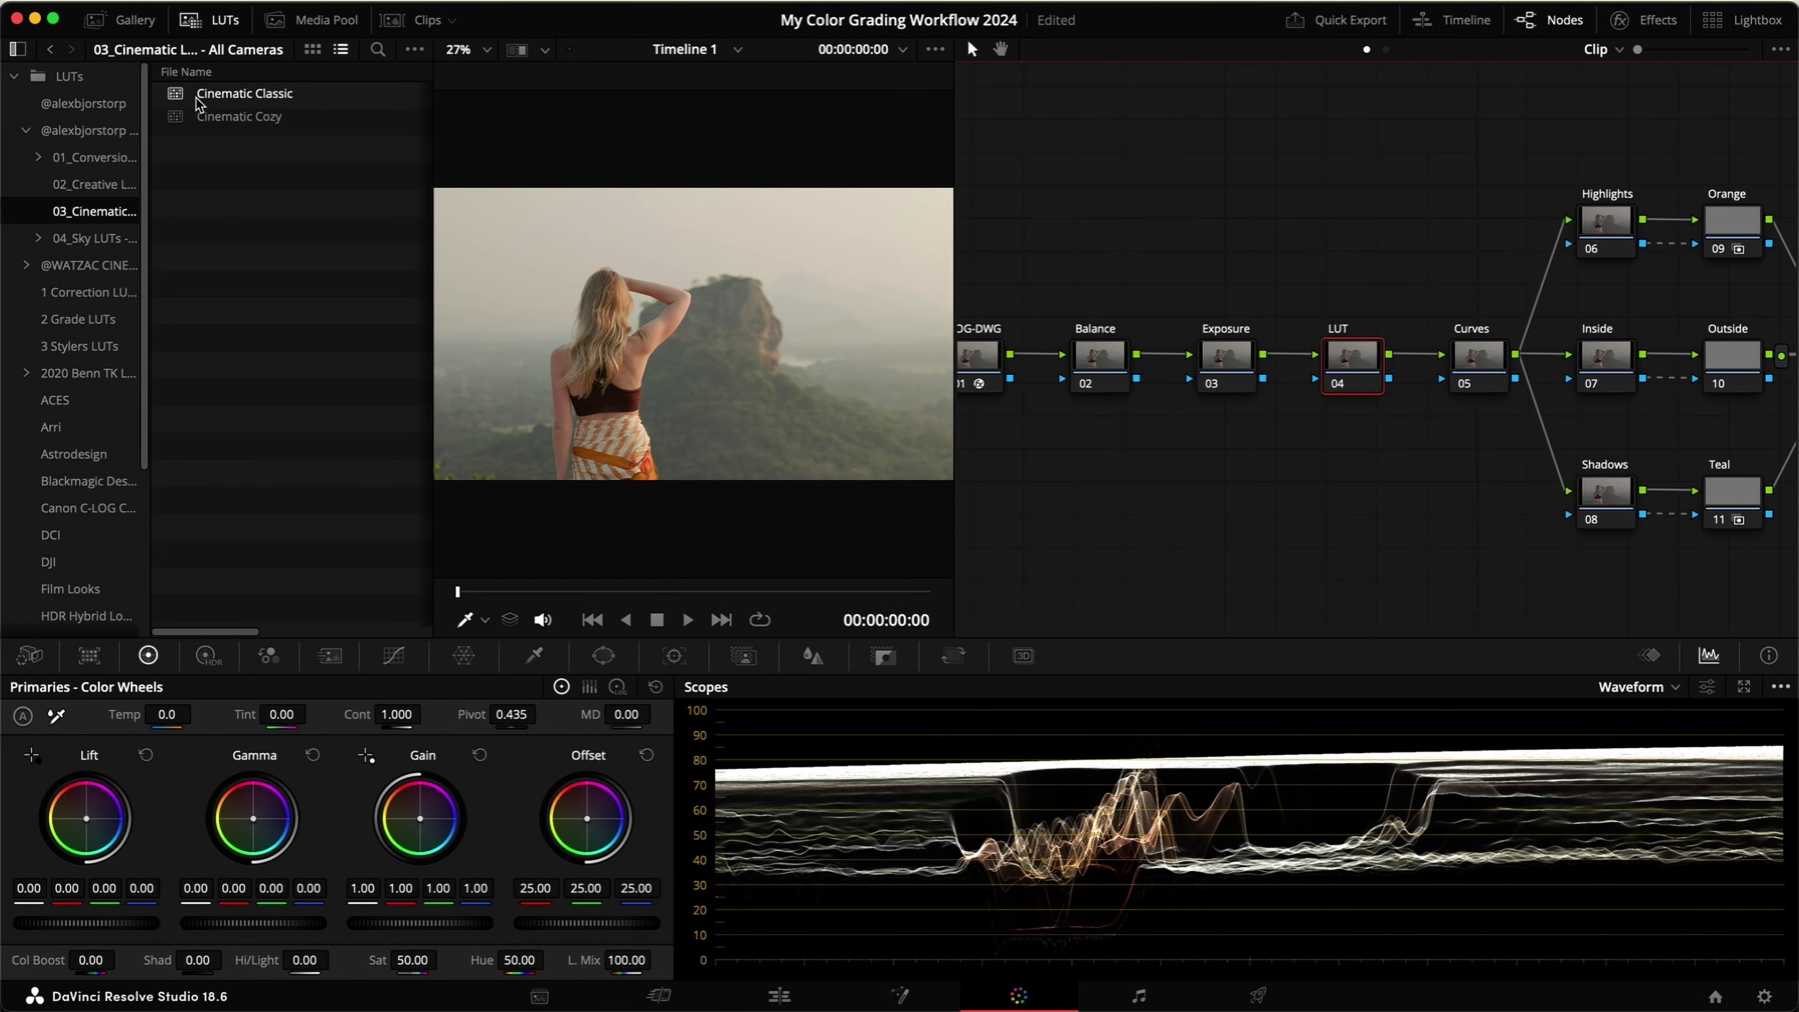
left_click_drag(221, 102, 1352, 366)
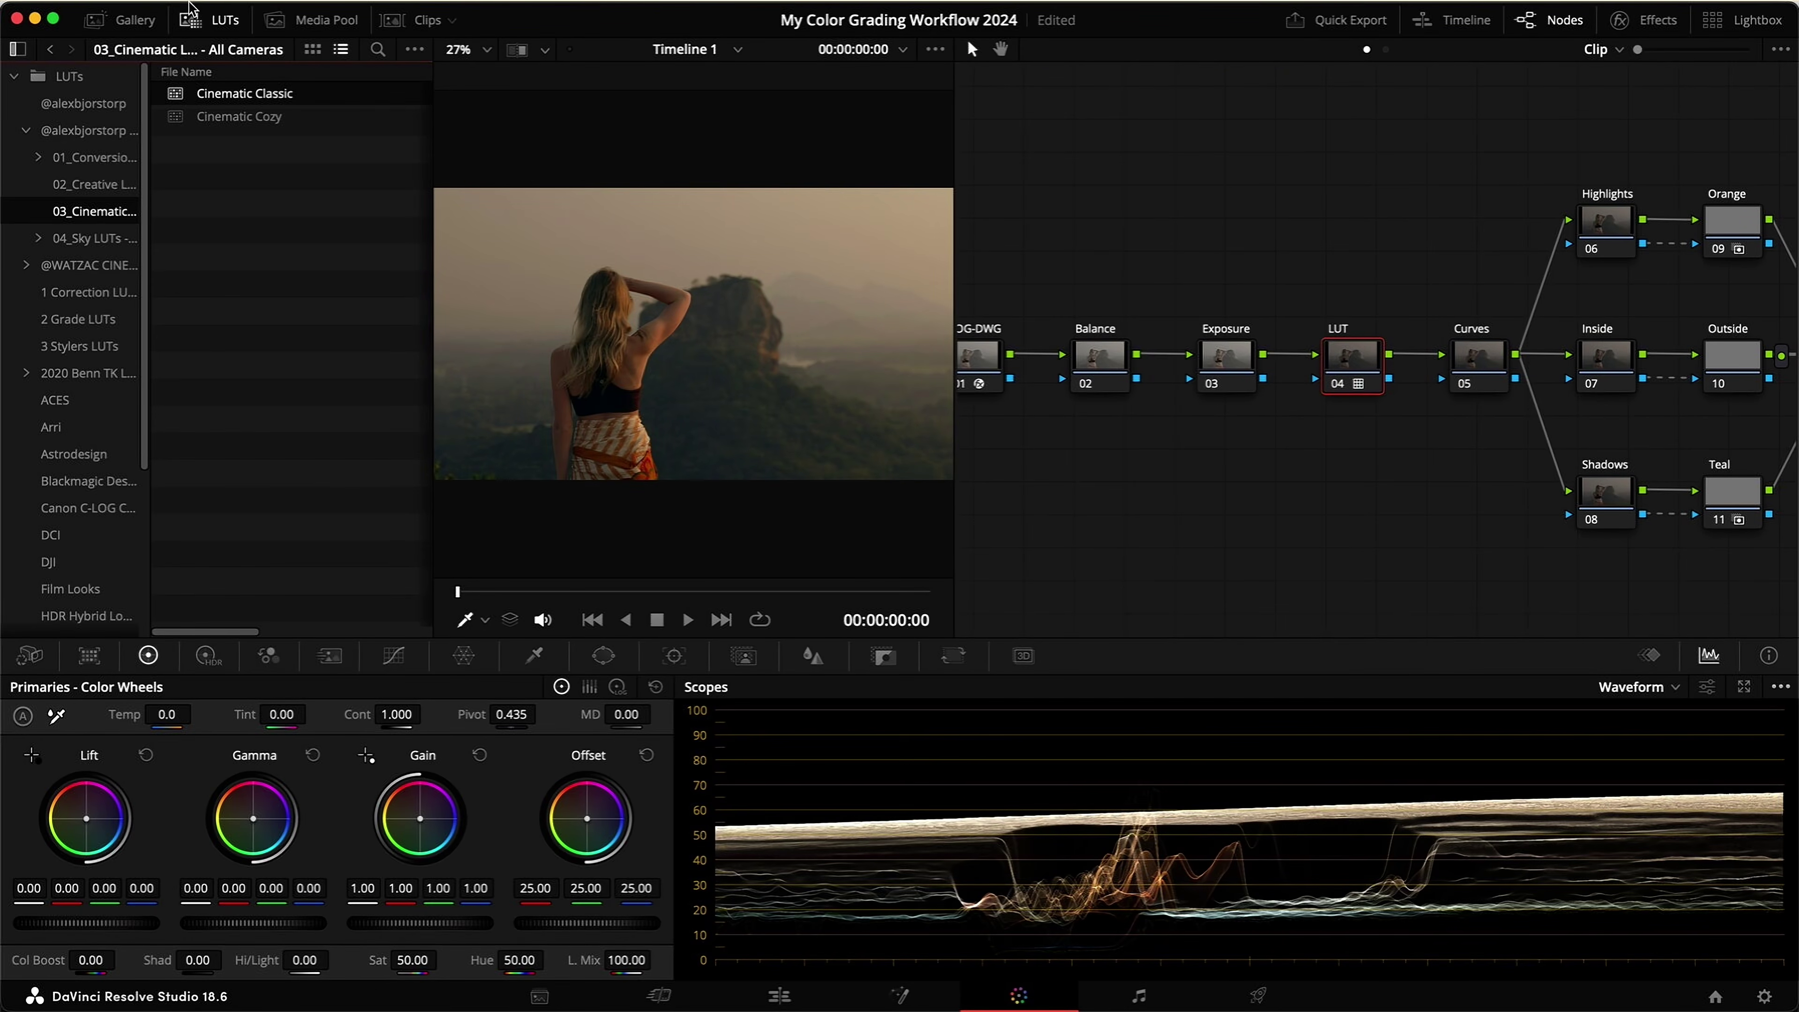
left_click(200, 19)
left_click_drag(955, 454, 839, 447)
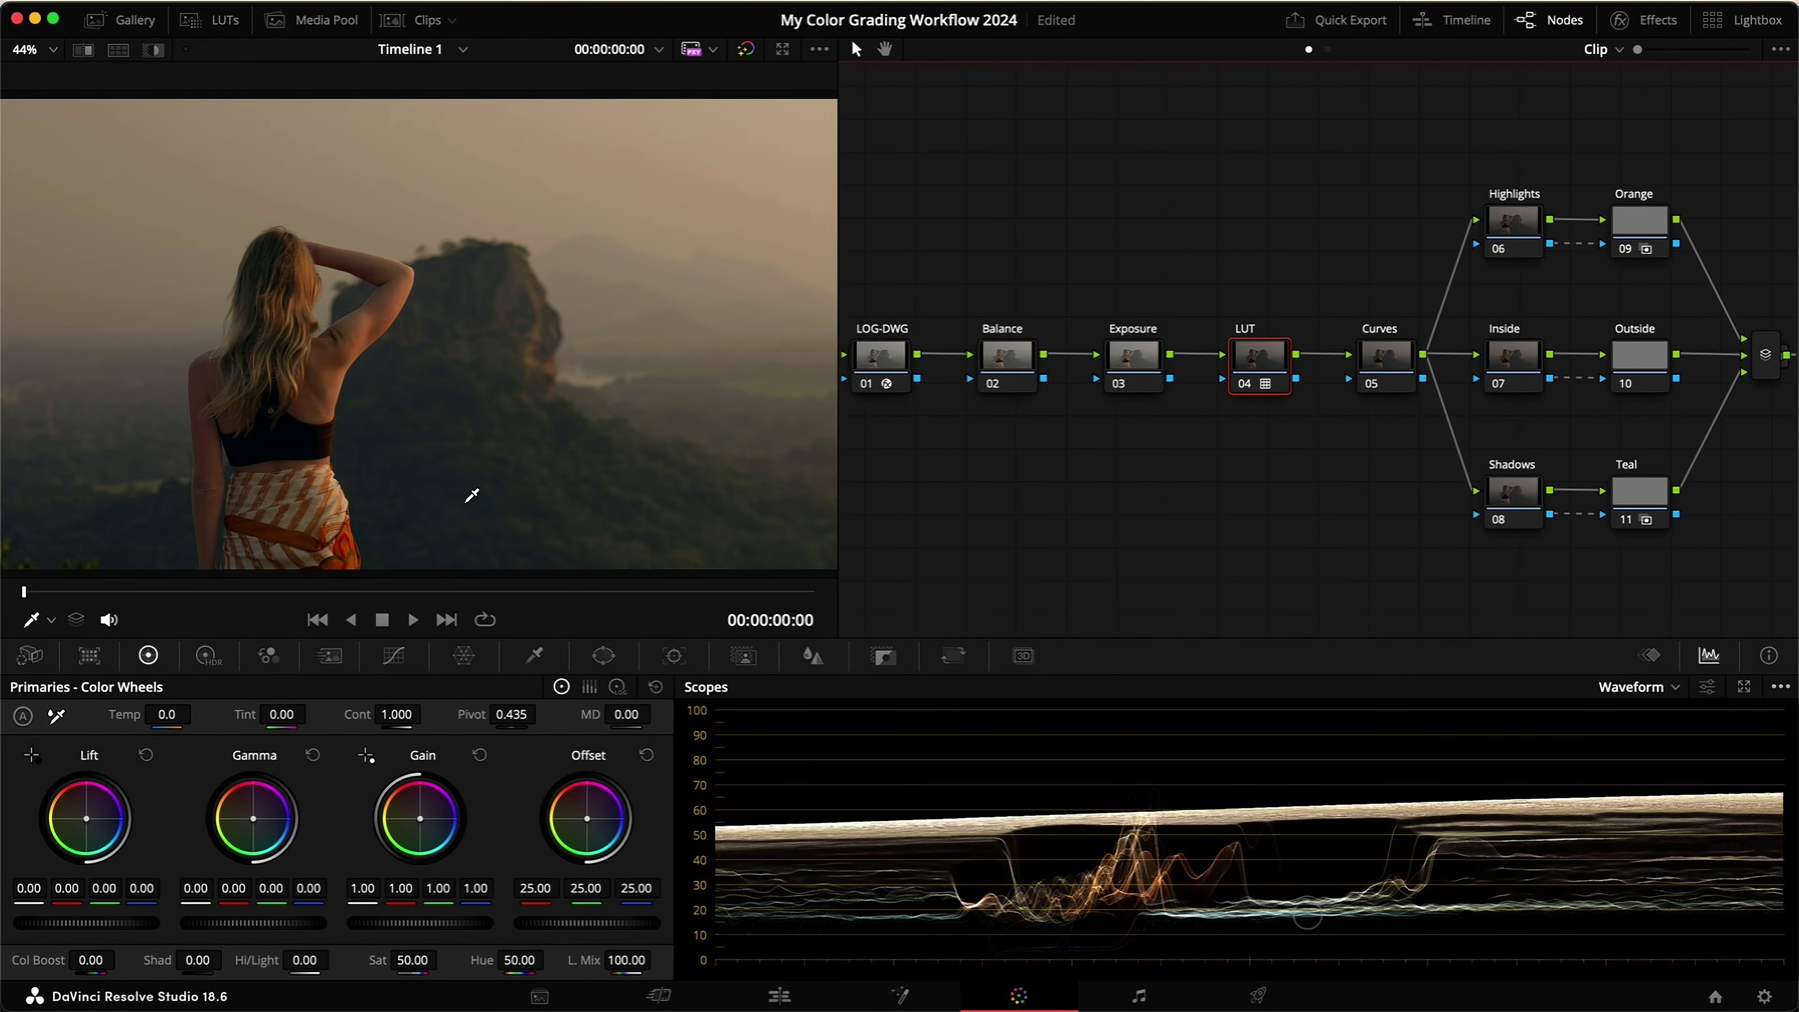
Step: Compare the image with the LUT node disabled and enabled, at the clip's start and at 00:00:04:04
key("super+d")
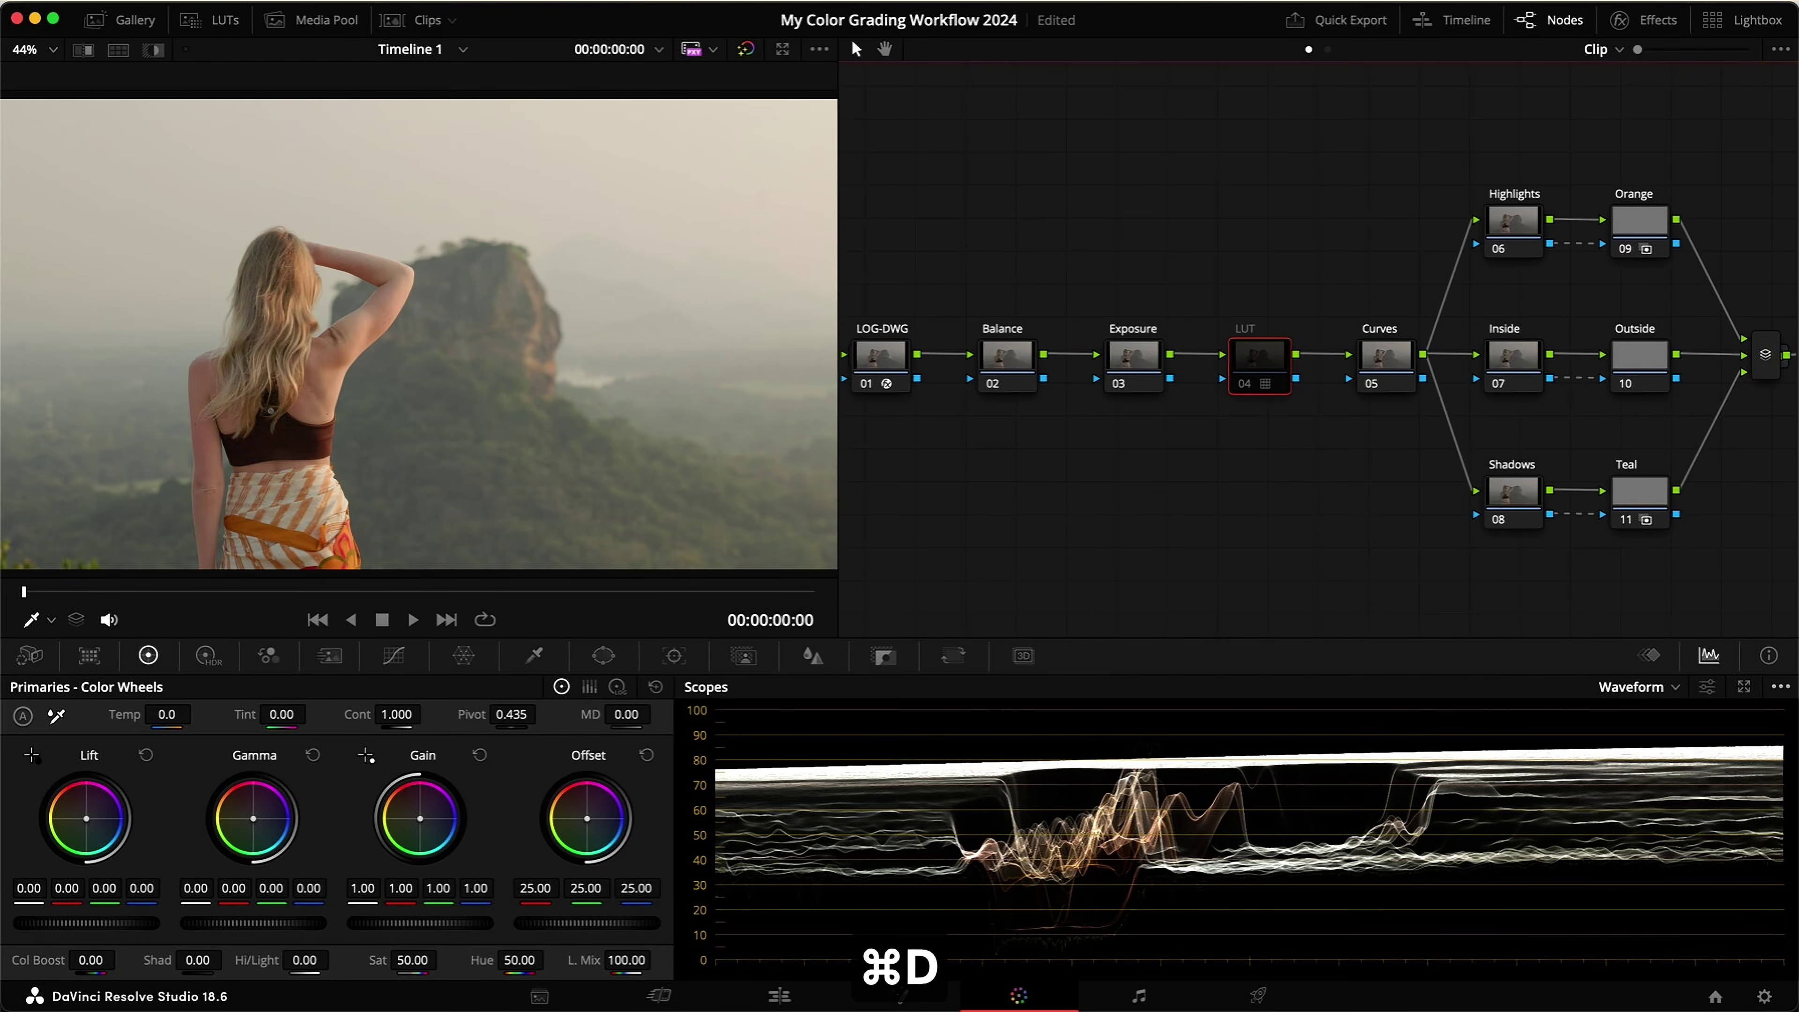
key("super+d")
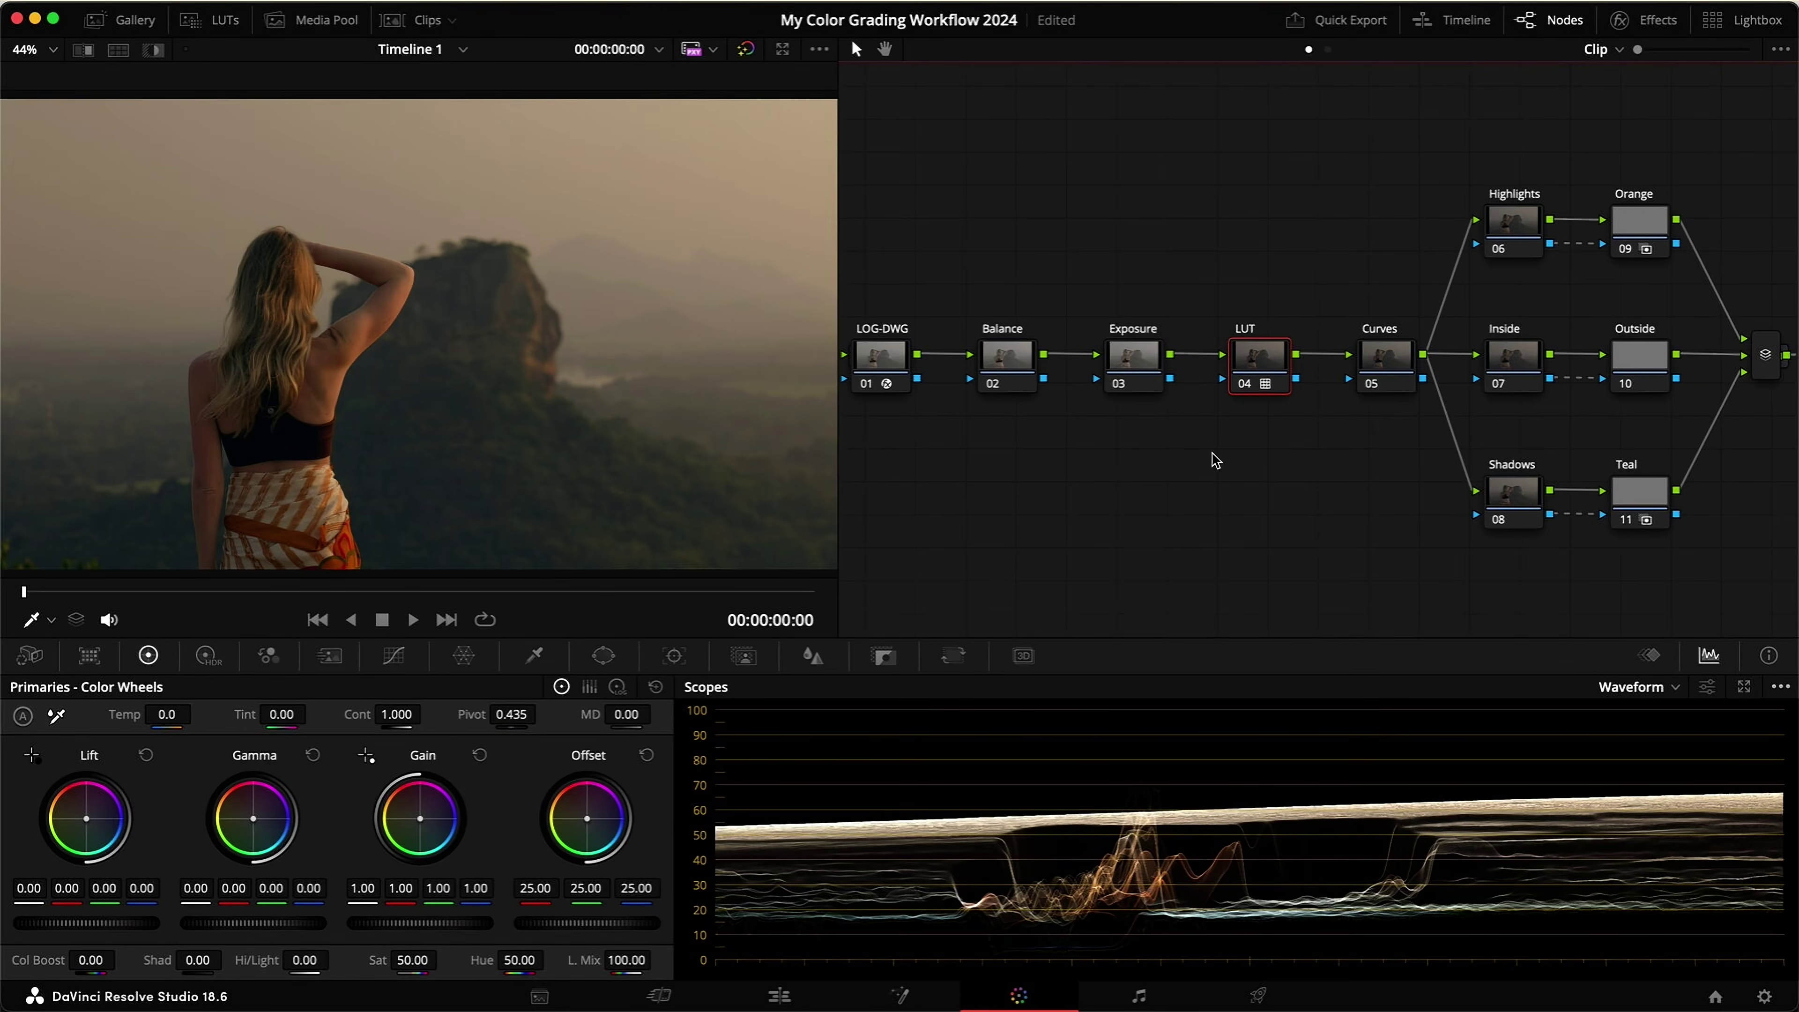
left_click_drag(369, 590, 594, 590)
left_click(1193, 502)
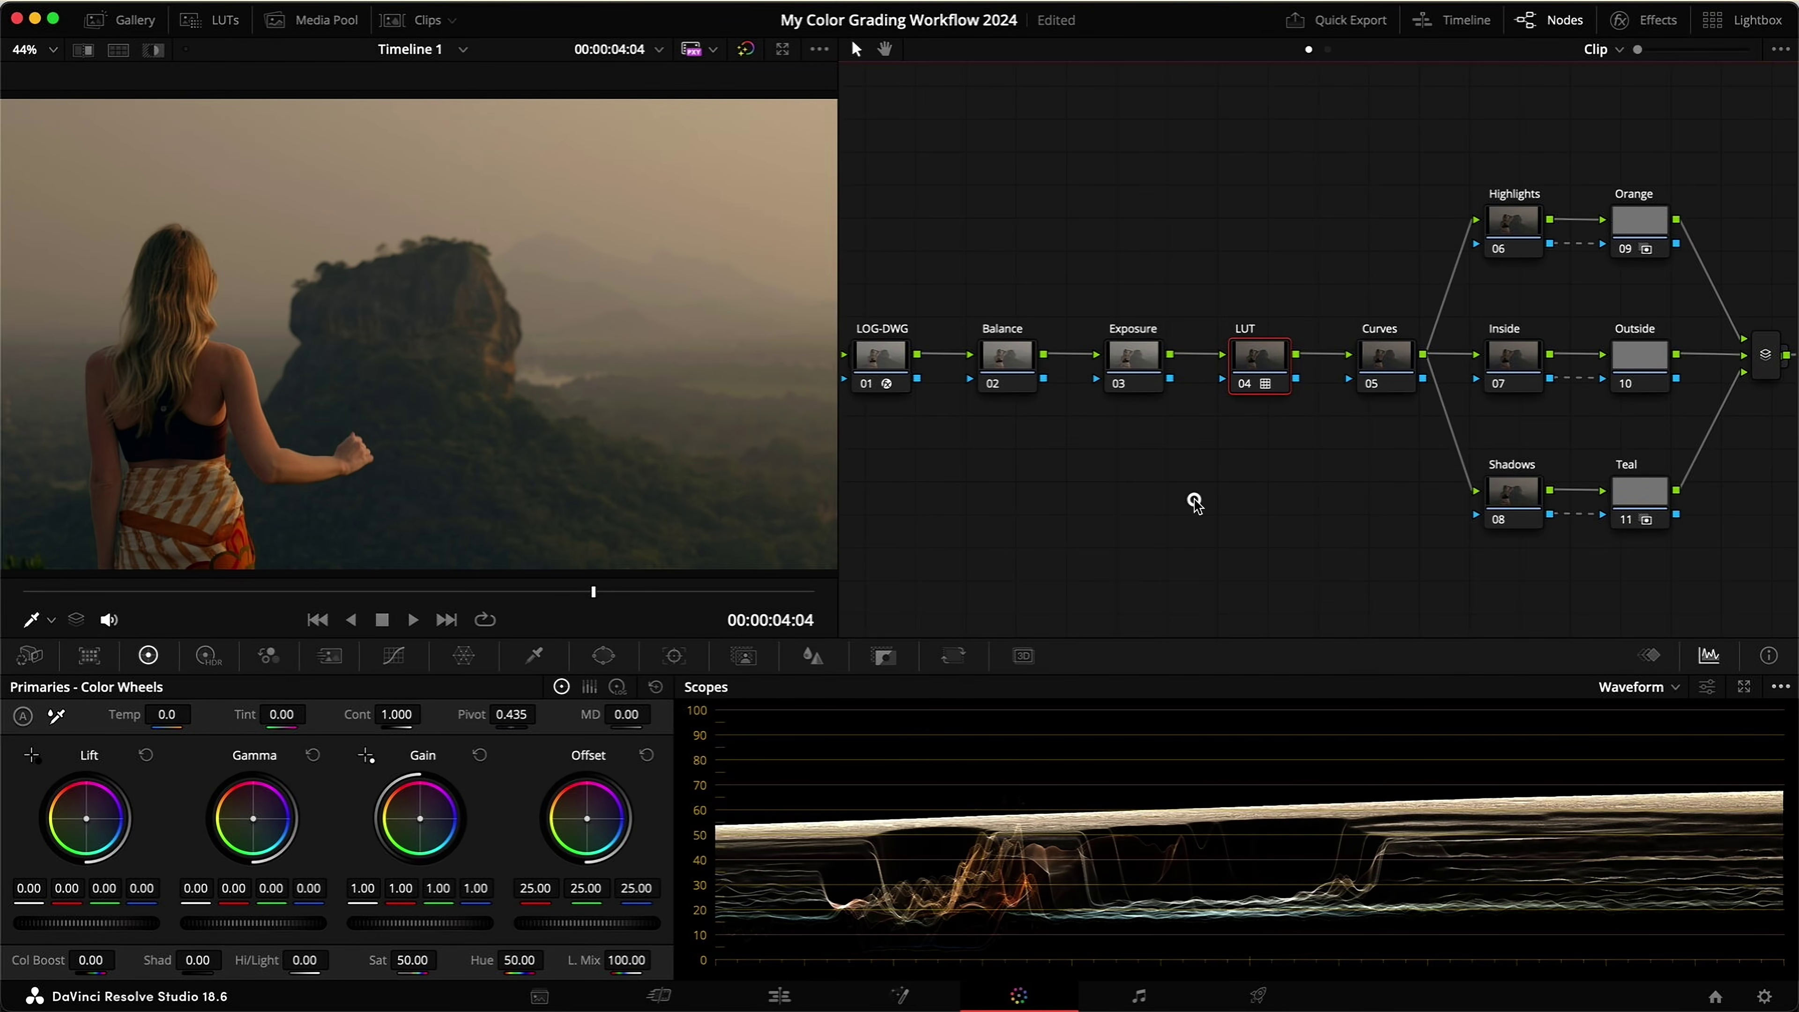
key("super+d")
key("super+d")
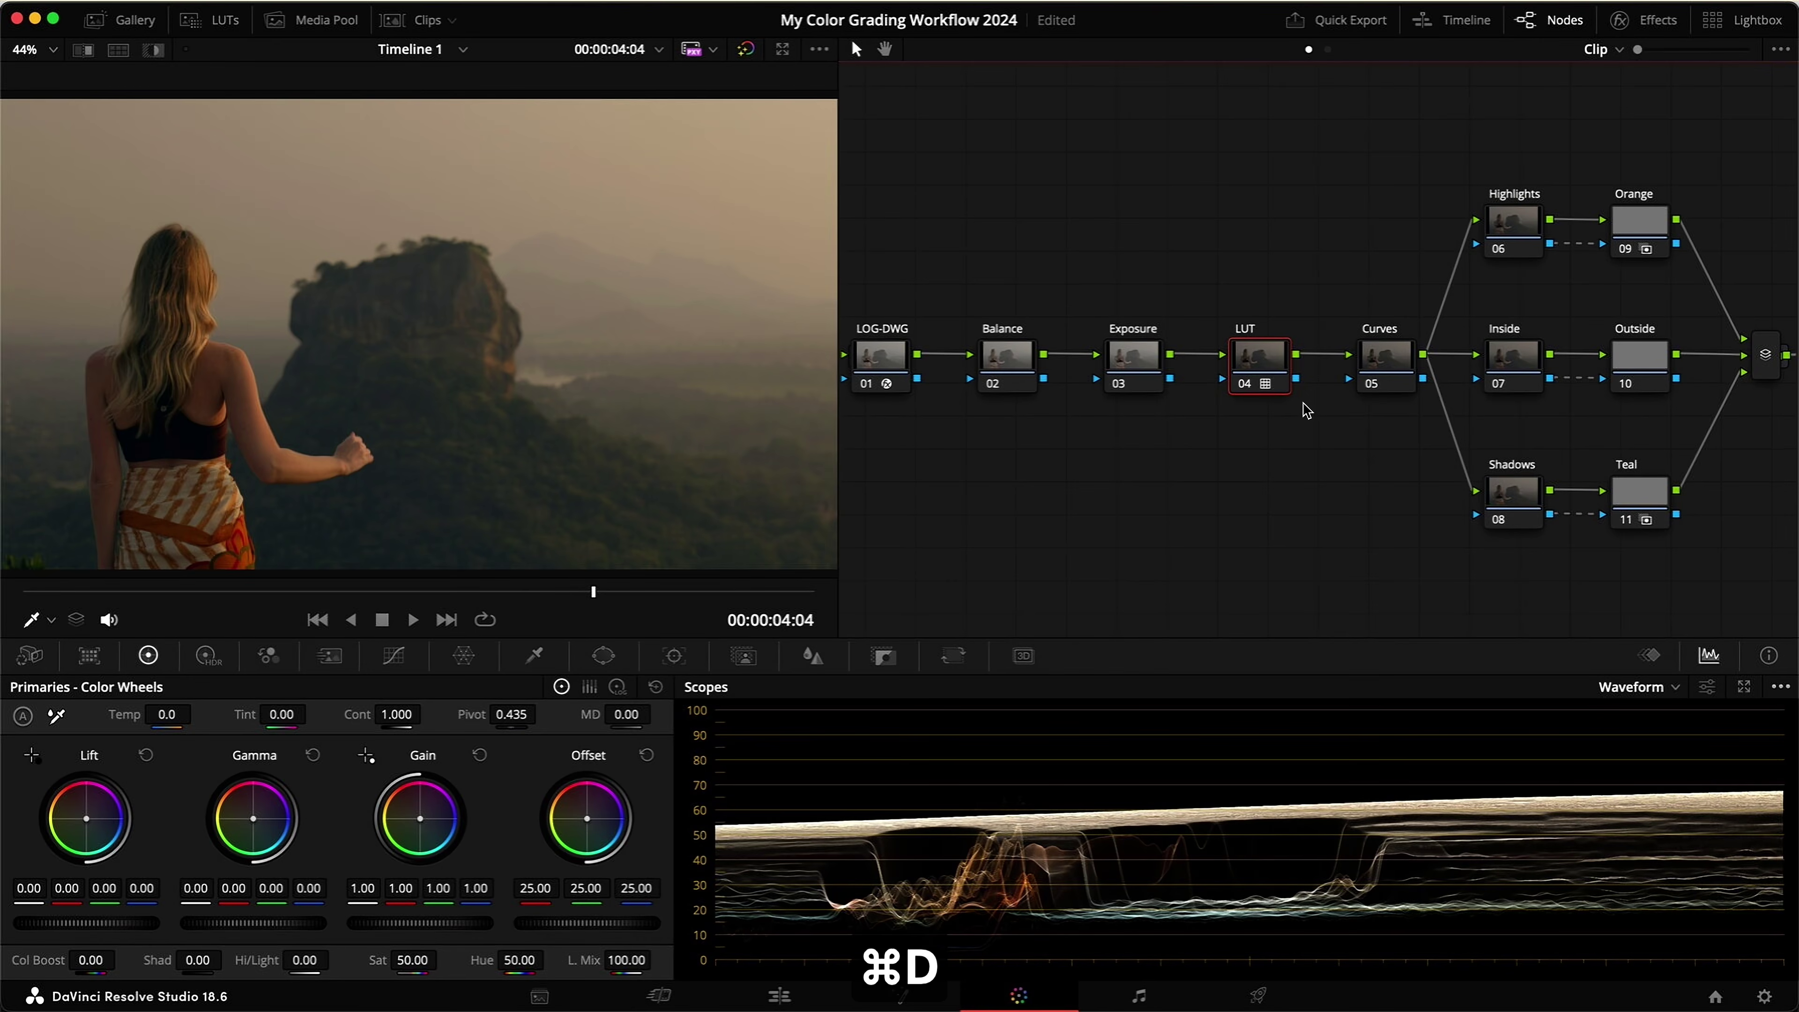
Step: Set the Exposure node's offset to 32.05 and master gamma to 0.02, and compare the image with the node disabled and enabled
left_click(1130, 356)
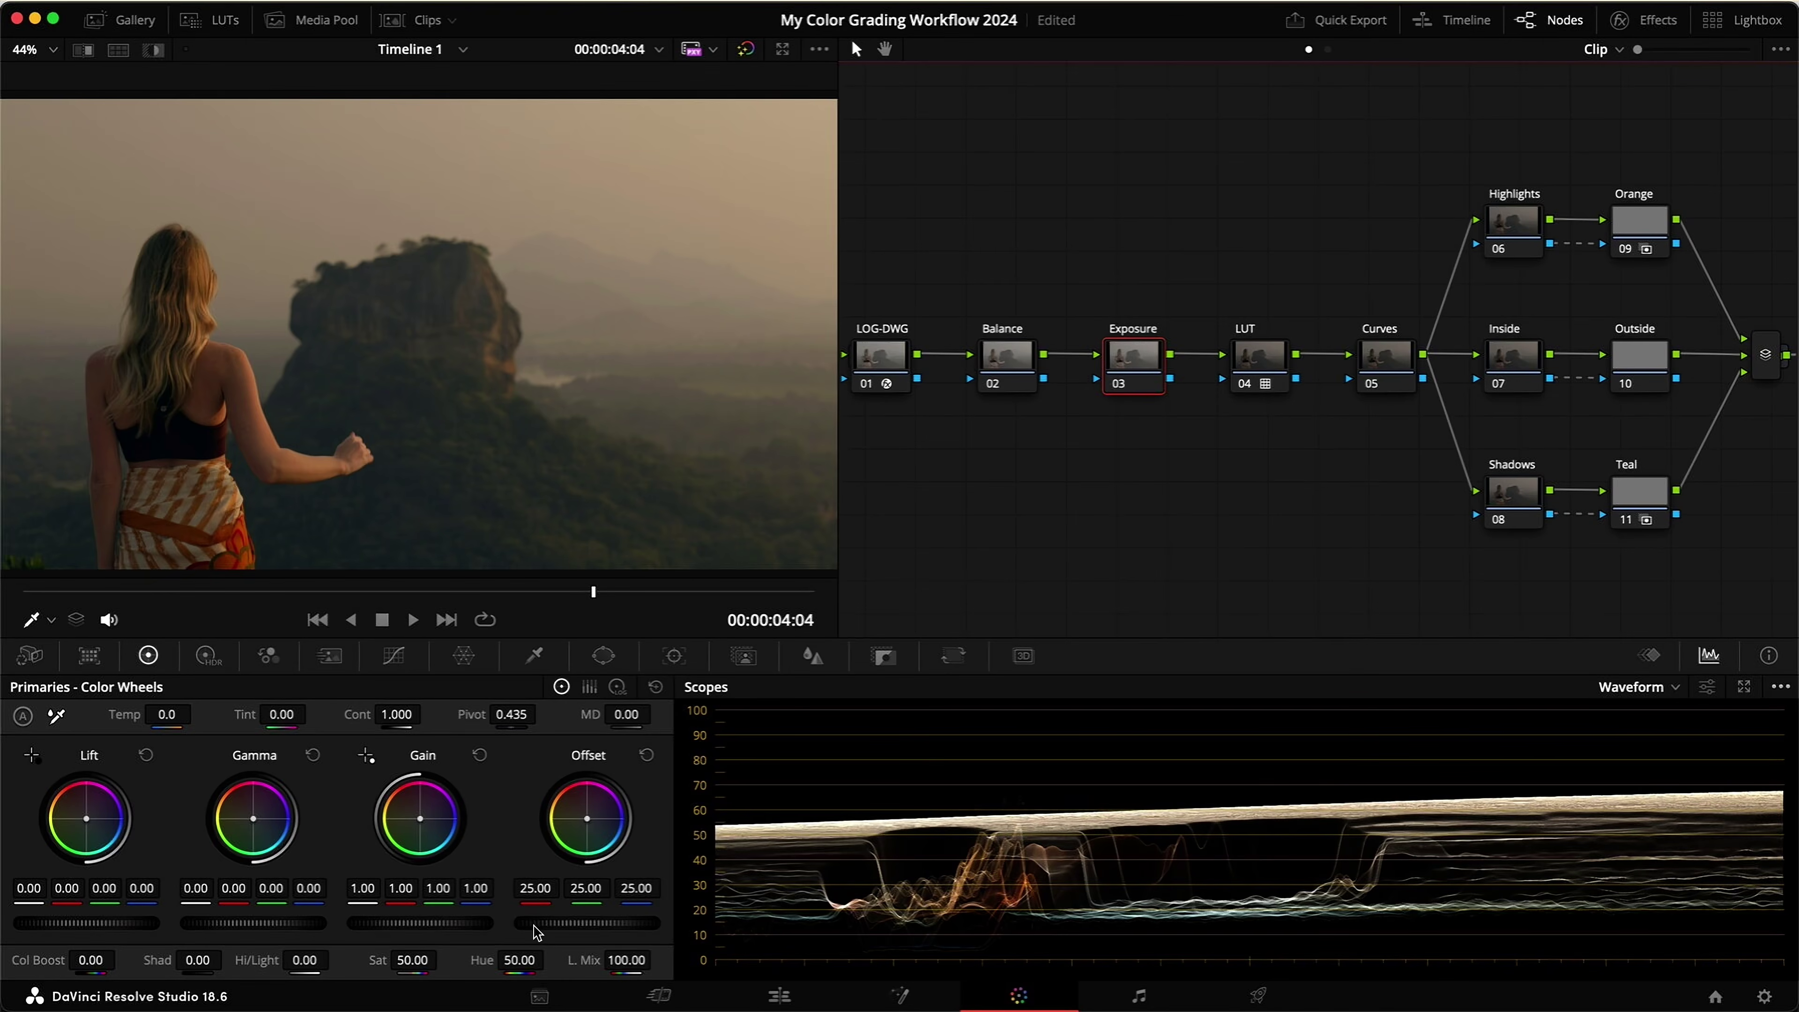
left_click_drag(544, 923, 804, 922)
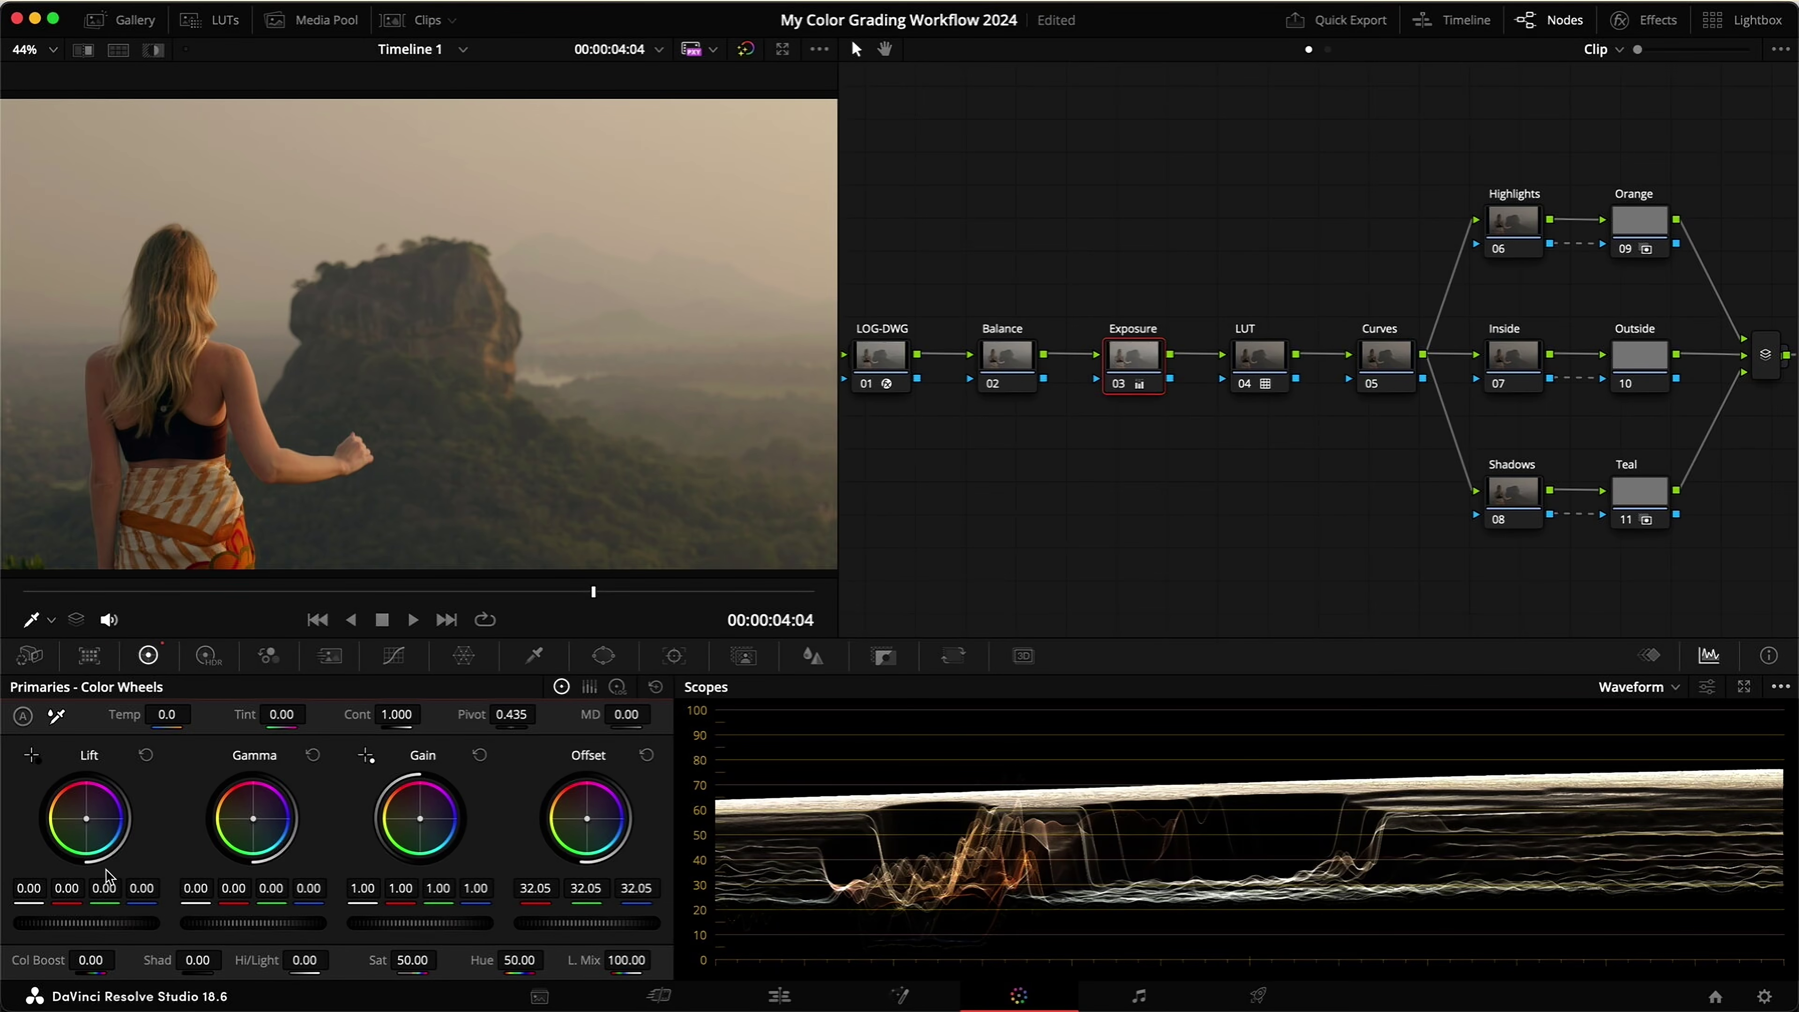
left_click_drag(186, 884, 245, 882)
key("super+d")
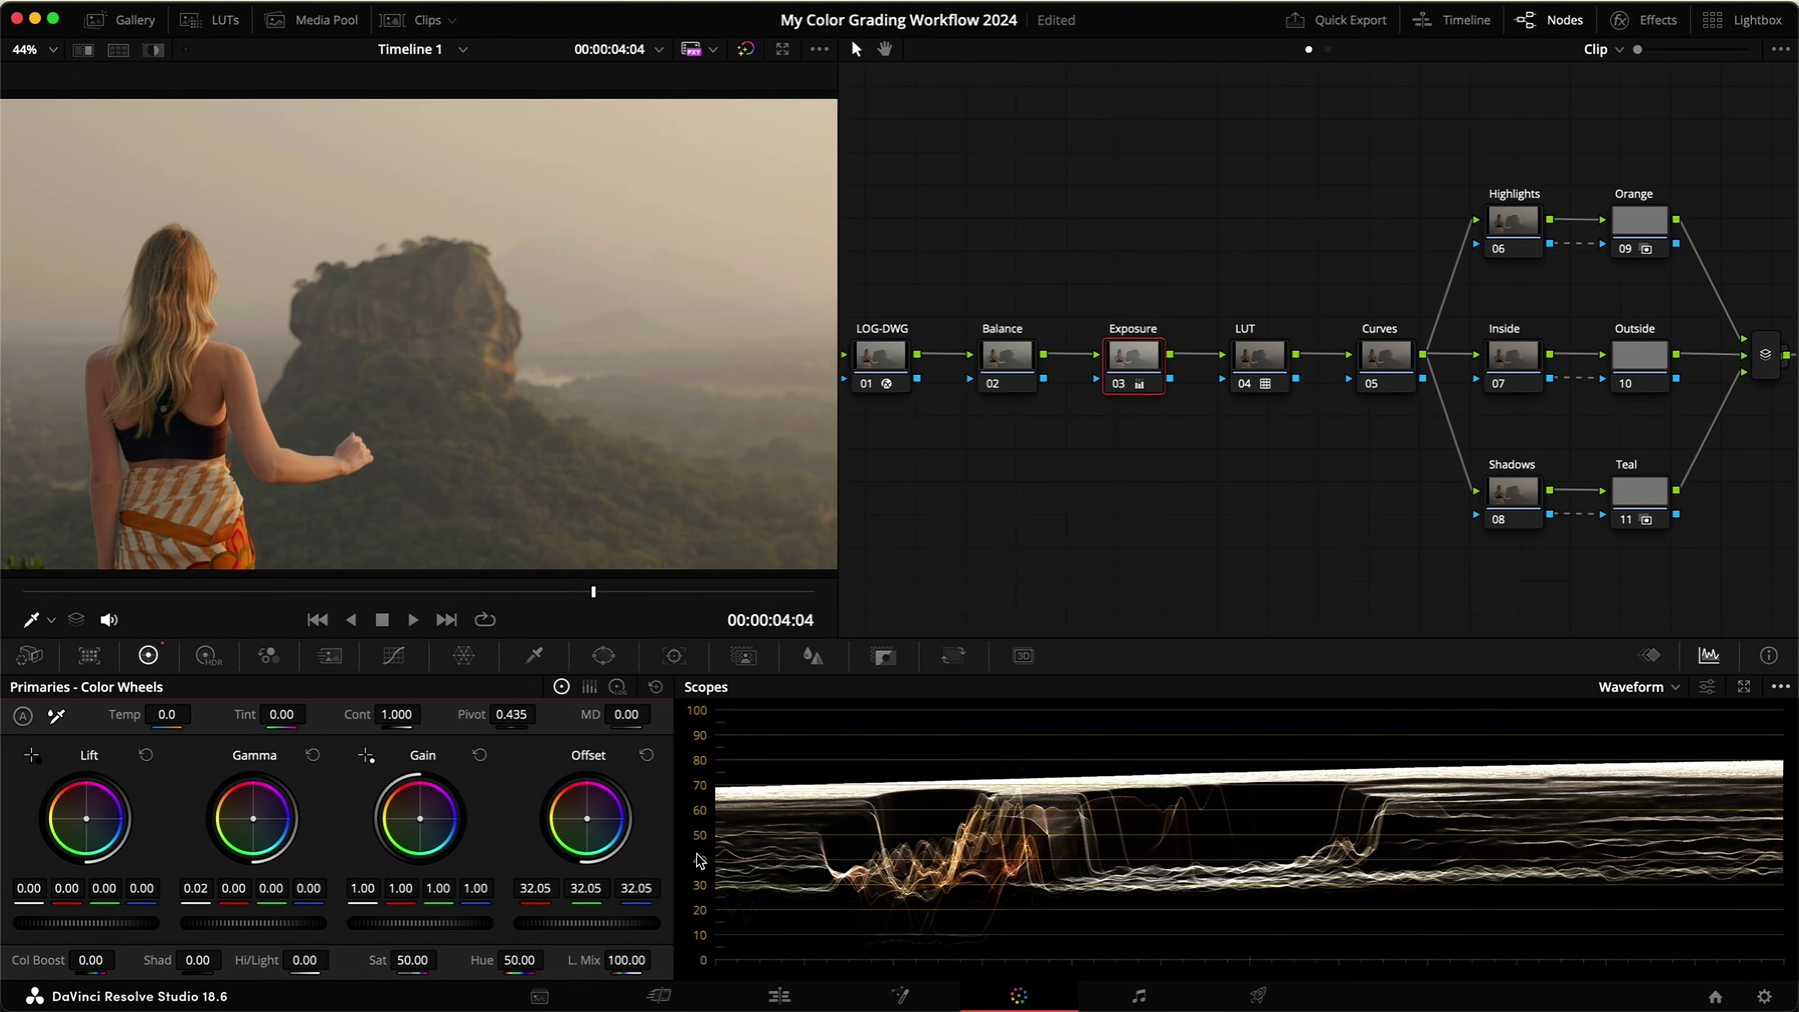
key("super+d")
key("super+d")
left_click(394, 655)
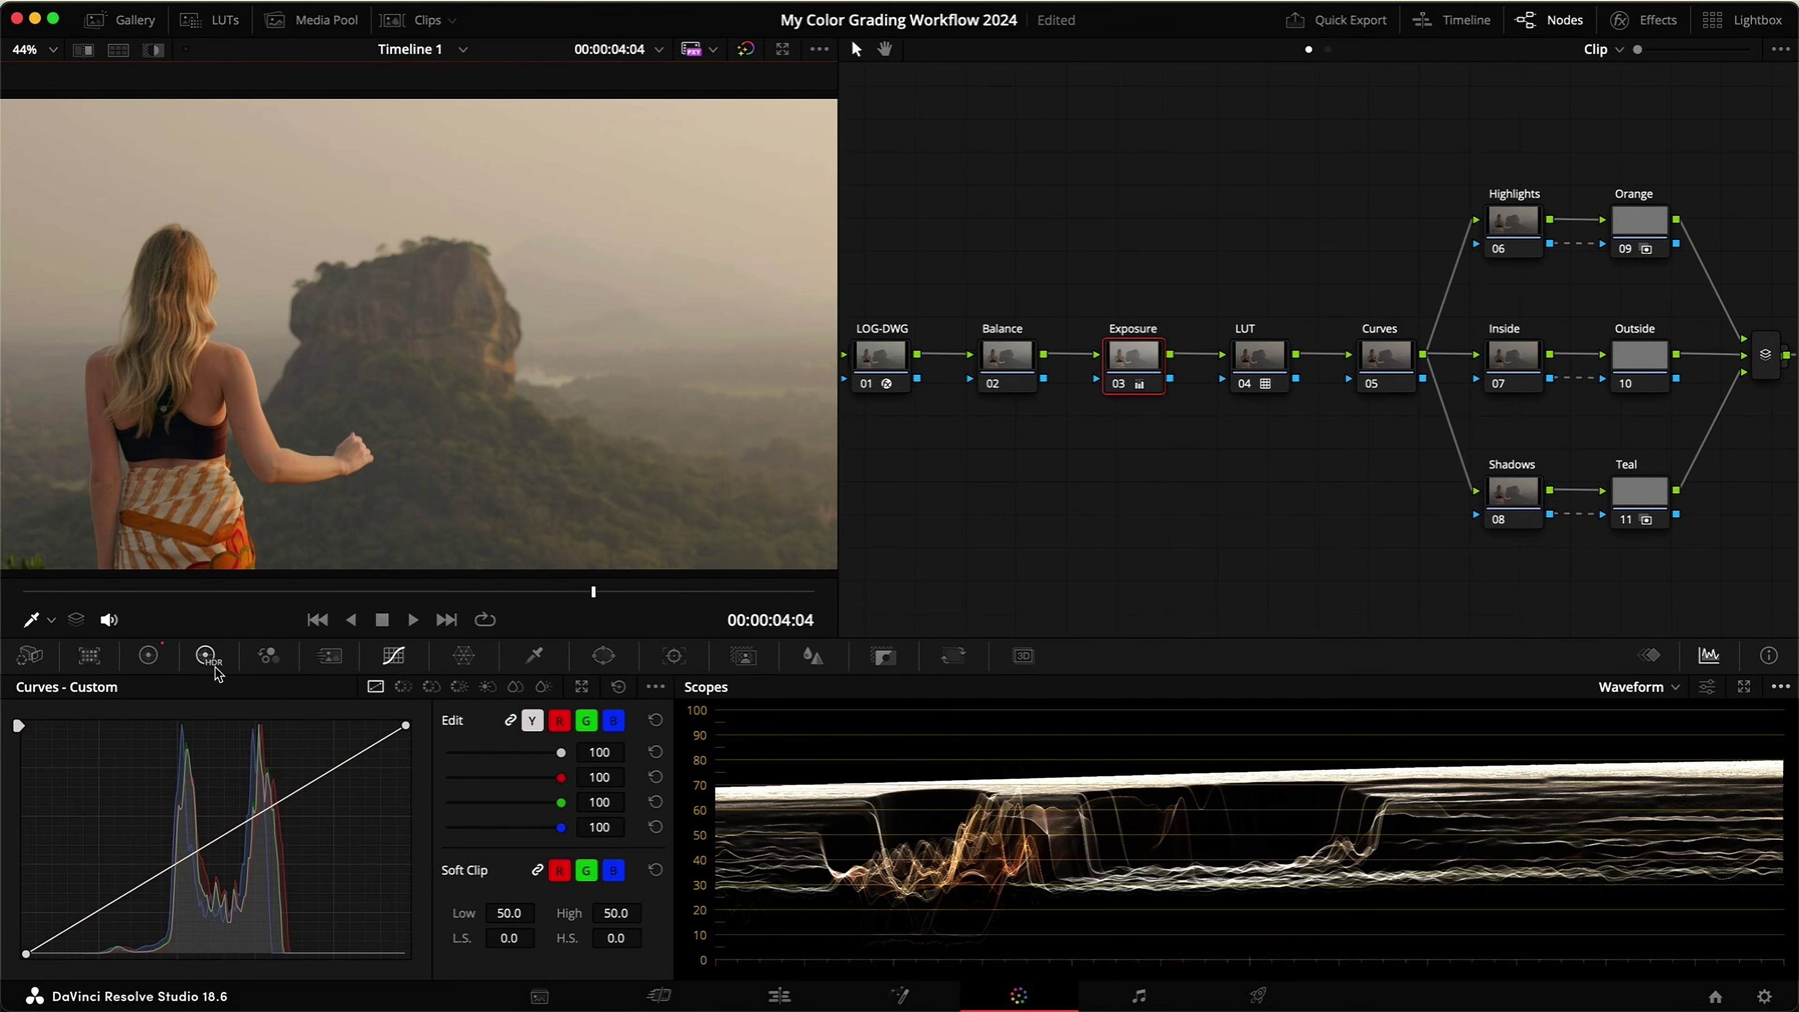
left_click(148, 655)
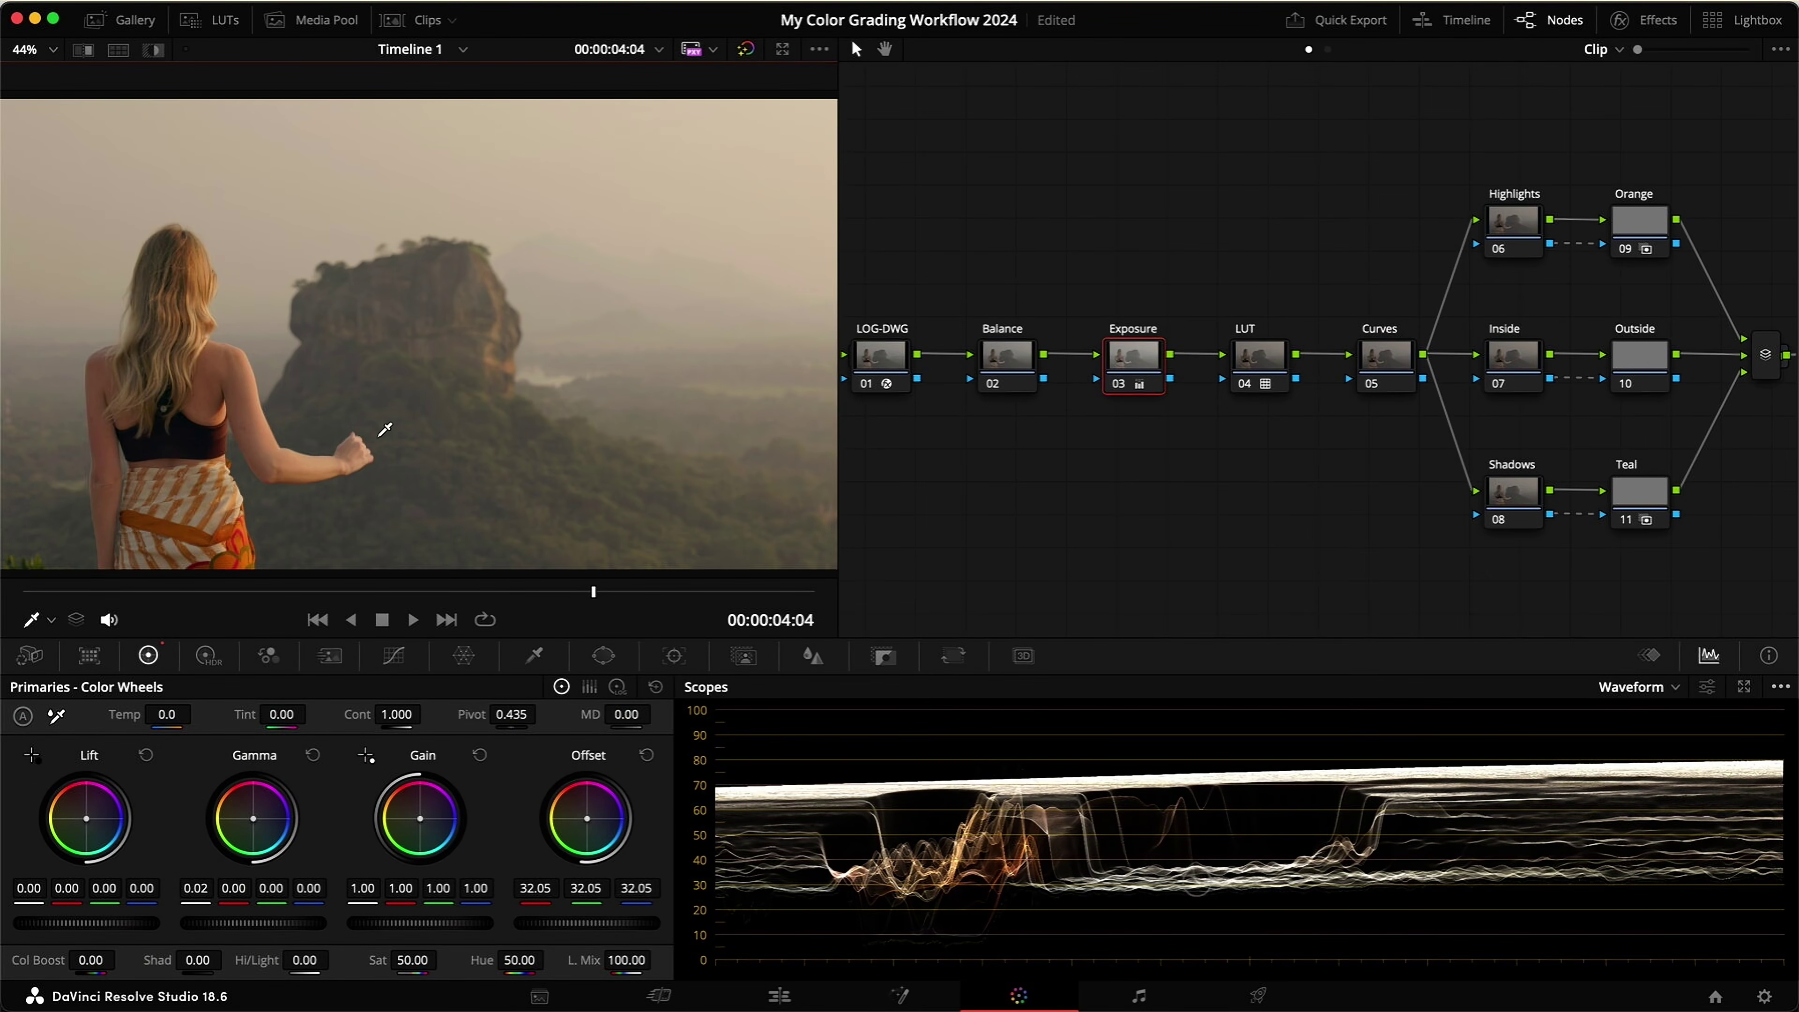
Step: Select the Balance node, switch the scopes to Vectorscope, and show them in a larger floating window beside the image
left_click(1024, 361)
left_click(1622, 688)
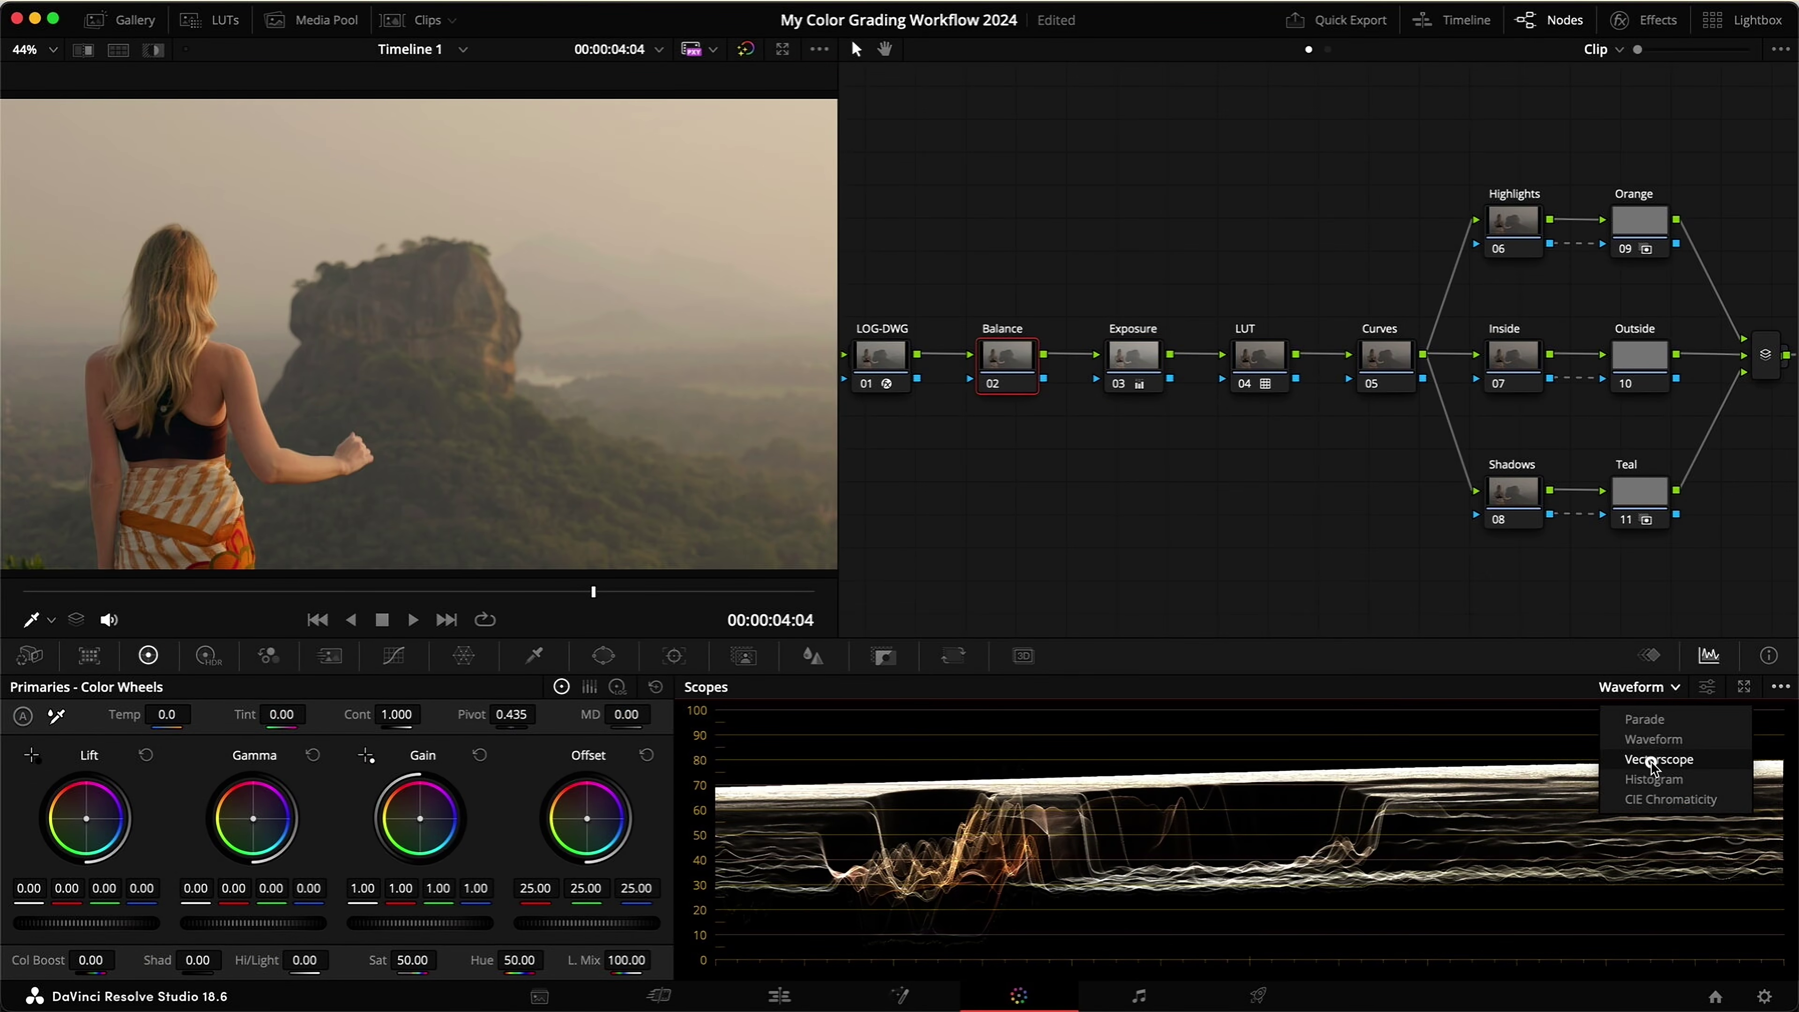
left_click(1651, 759)
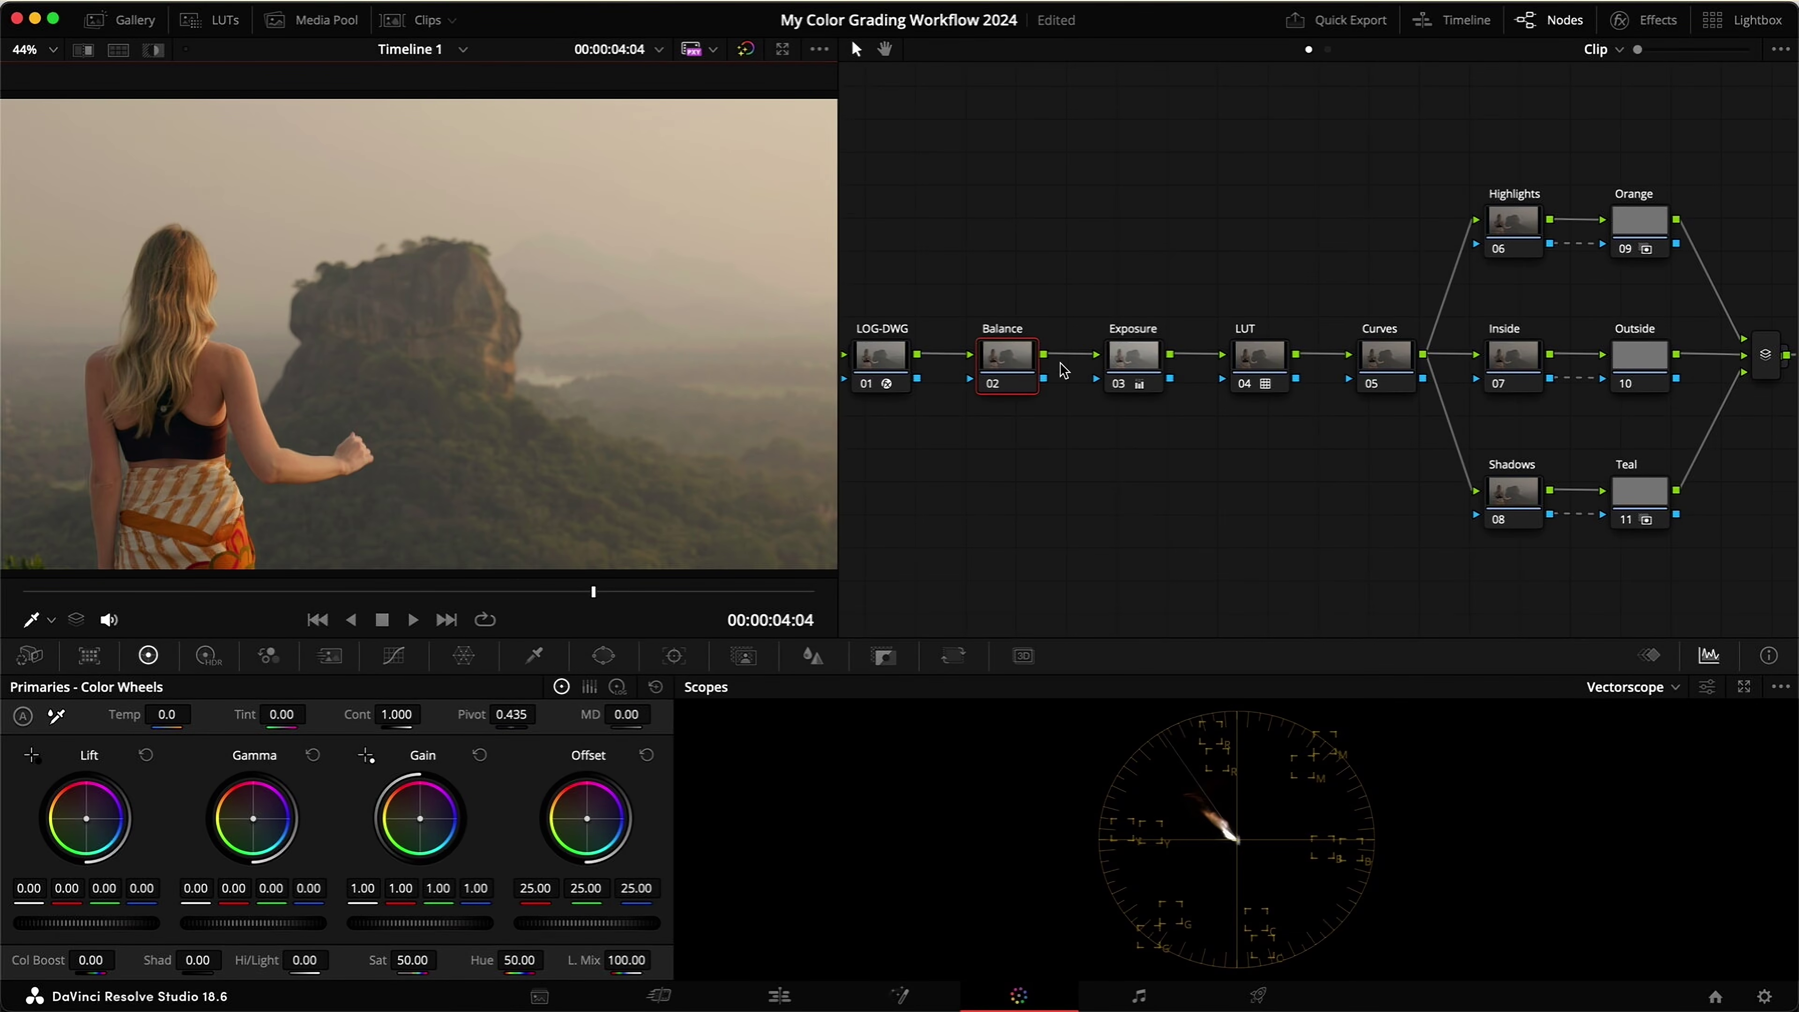
key("super+shift+w")
left_click_drag(1168, 167, 1363, 114)
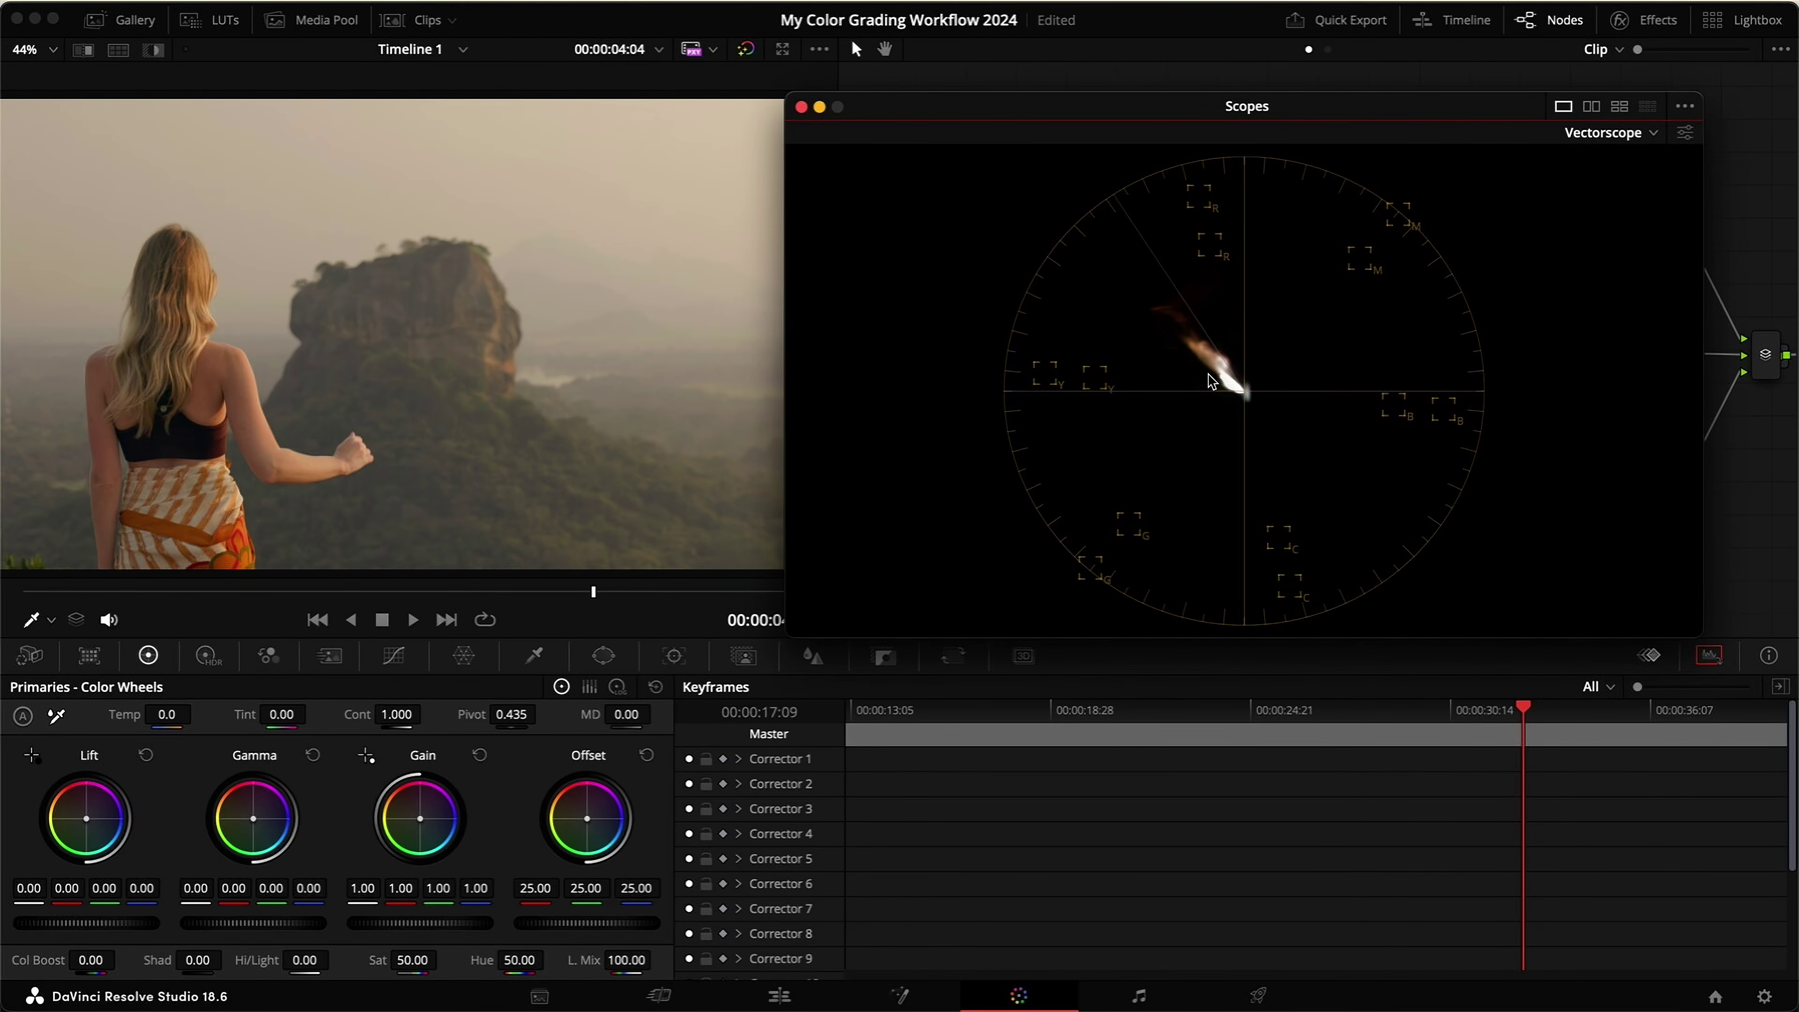
Step: Try shifting the Balance node's offset towards blue, to 22.44, 24.94 and 26.80, and reset it and close the floating scopes
left_click_drag(591, 827, 602, 837)
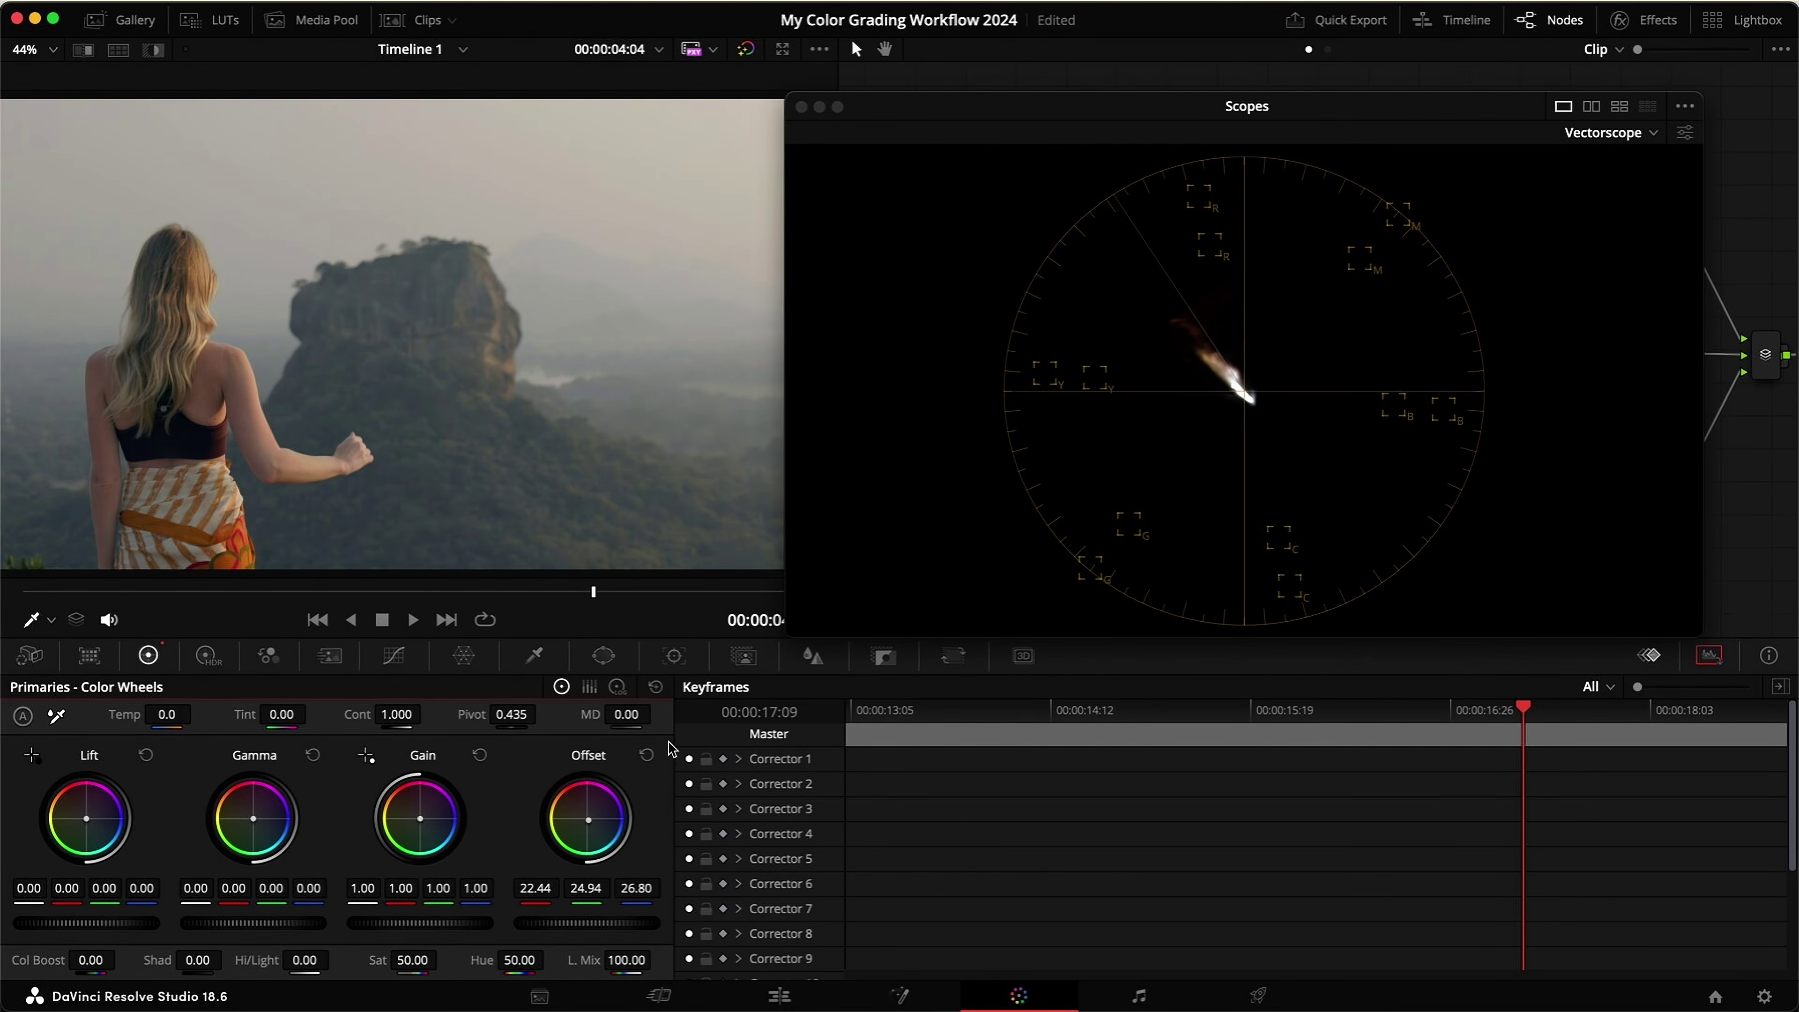
left_click(646, 755)
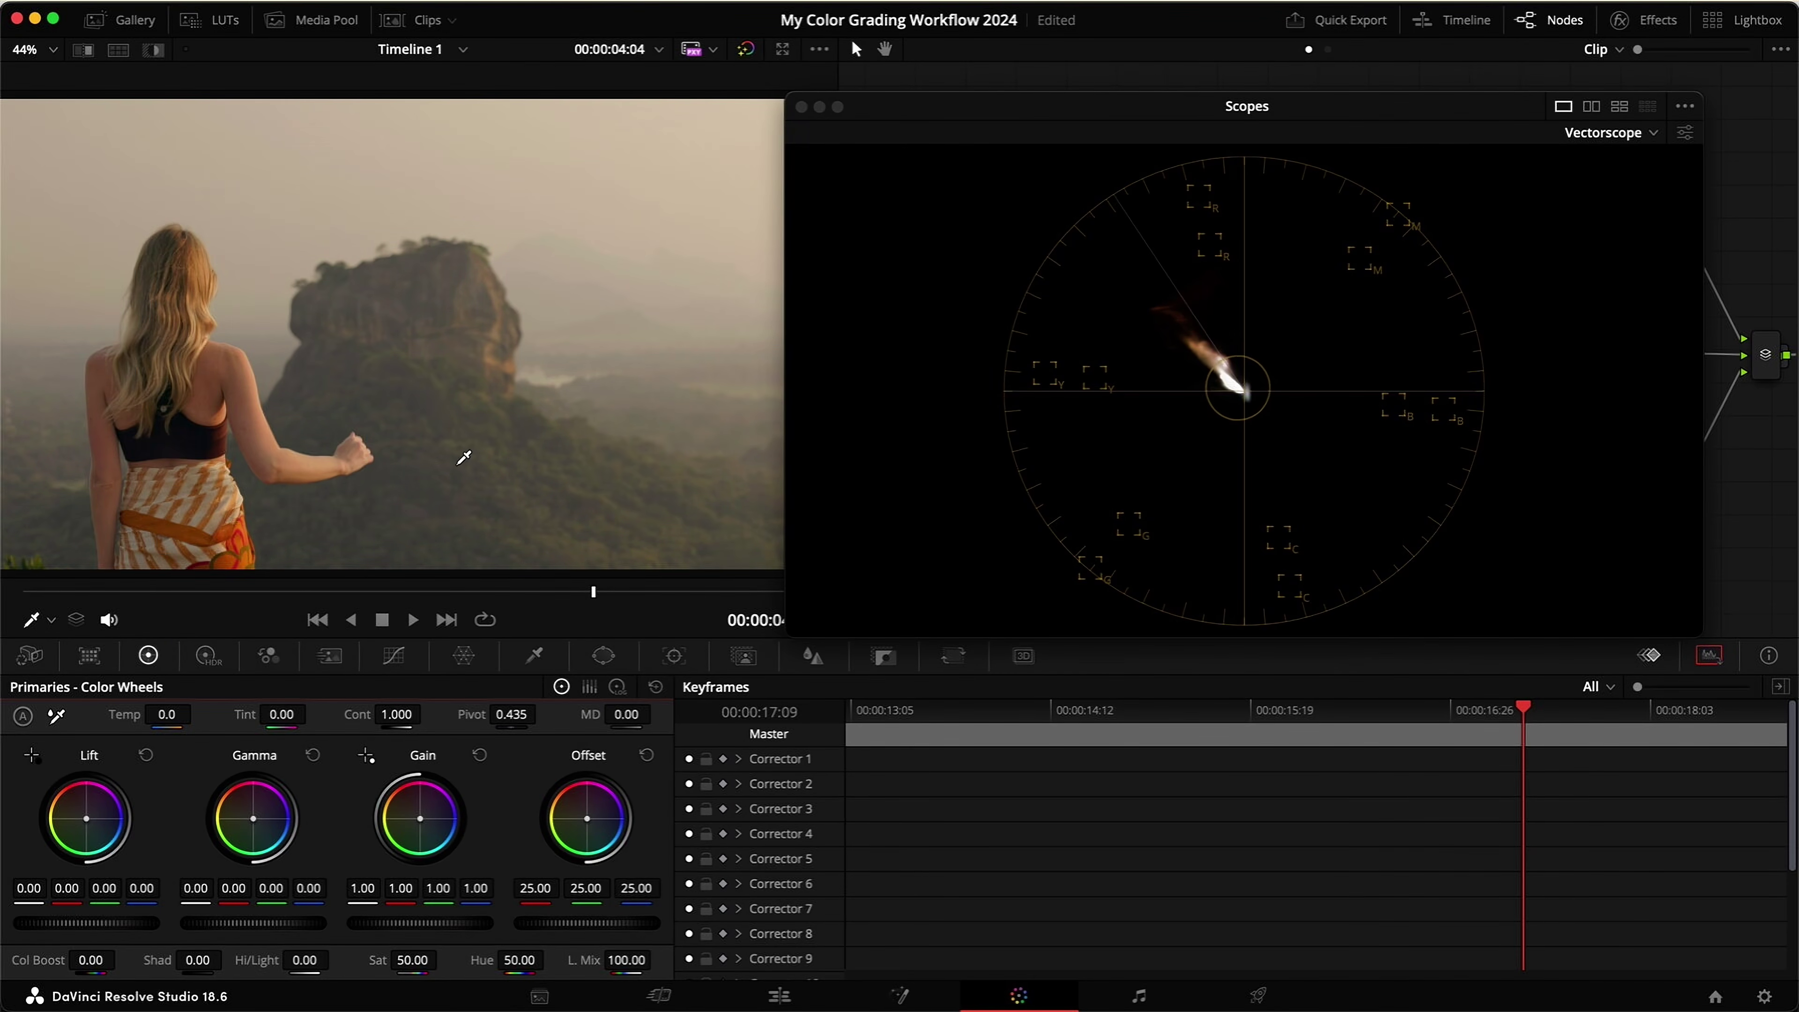
left_click(802, 106)
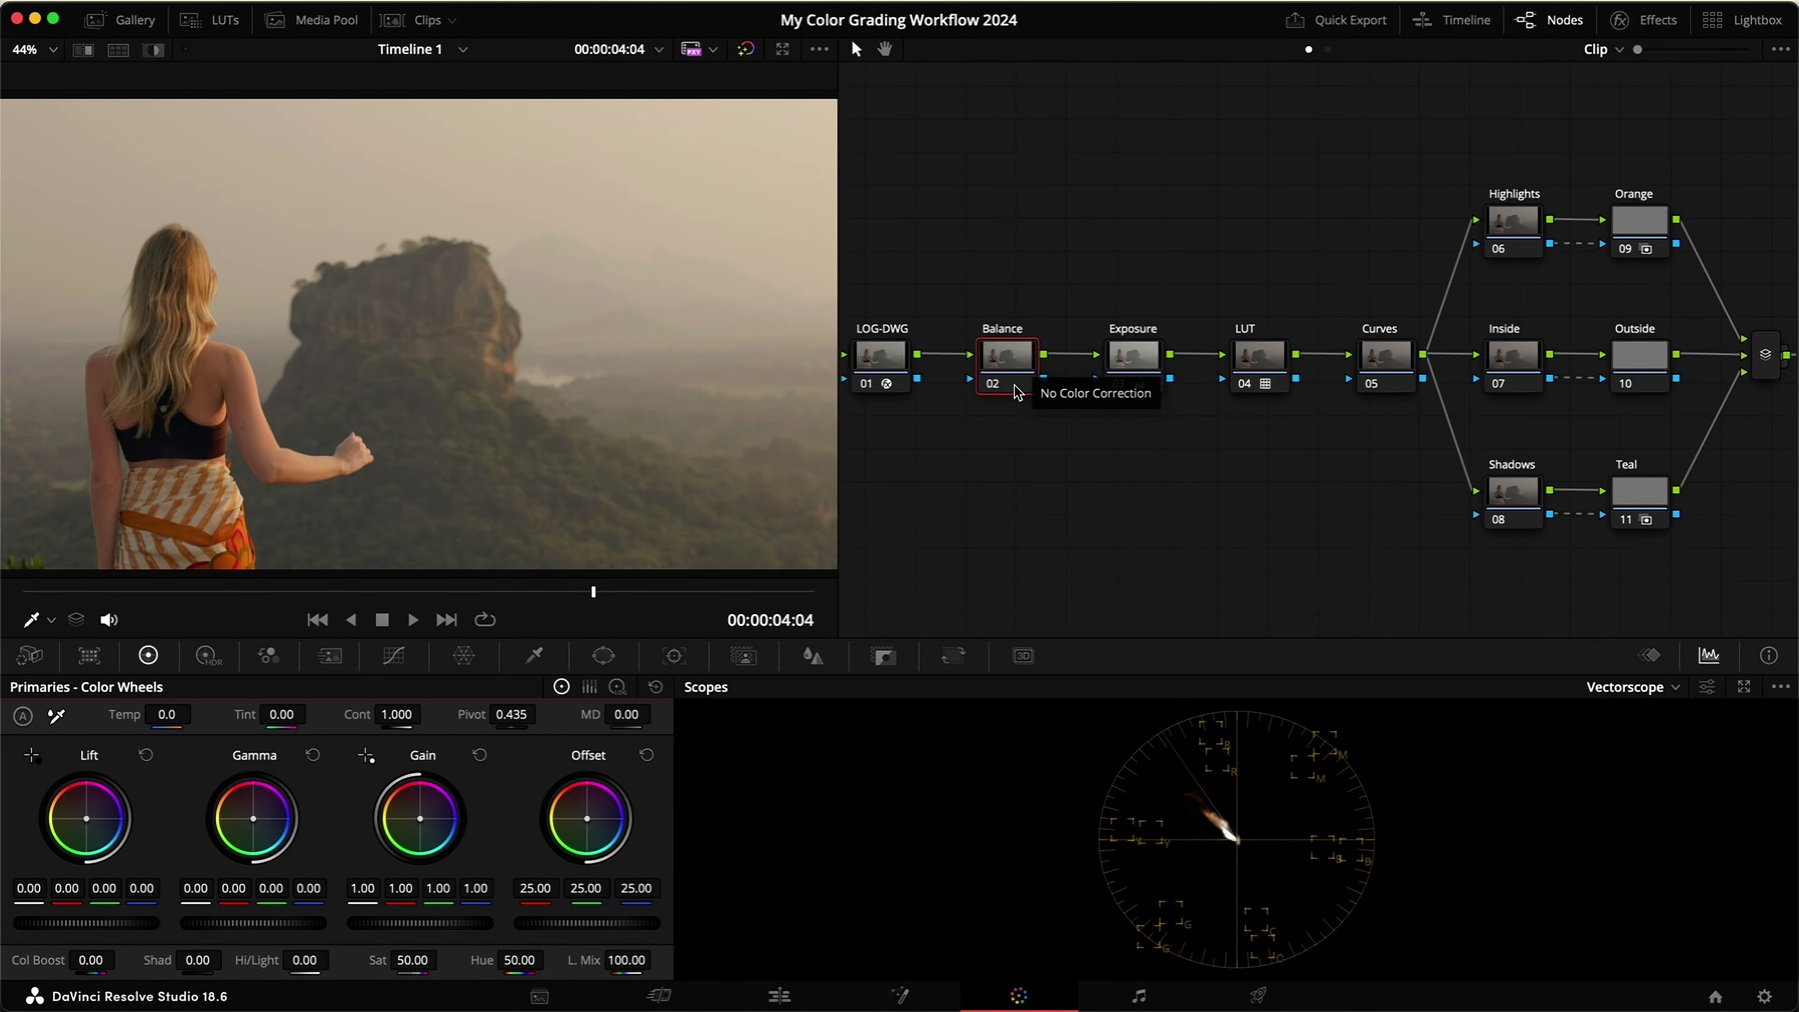
left_click(1067, 457)
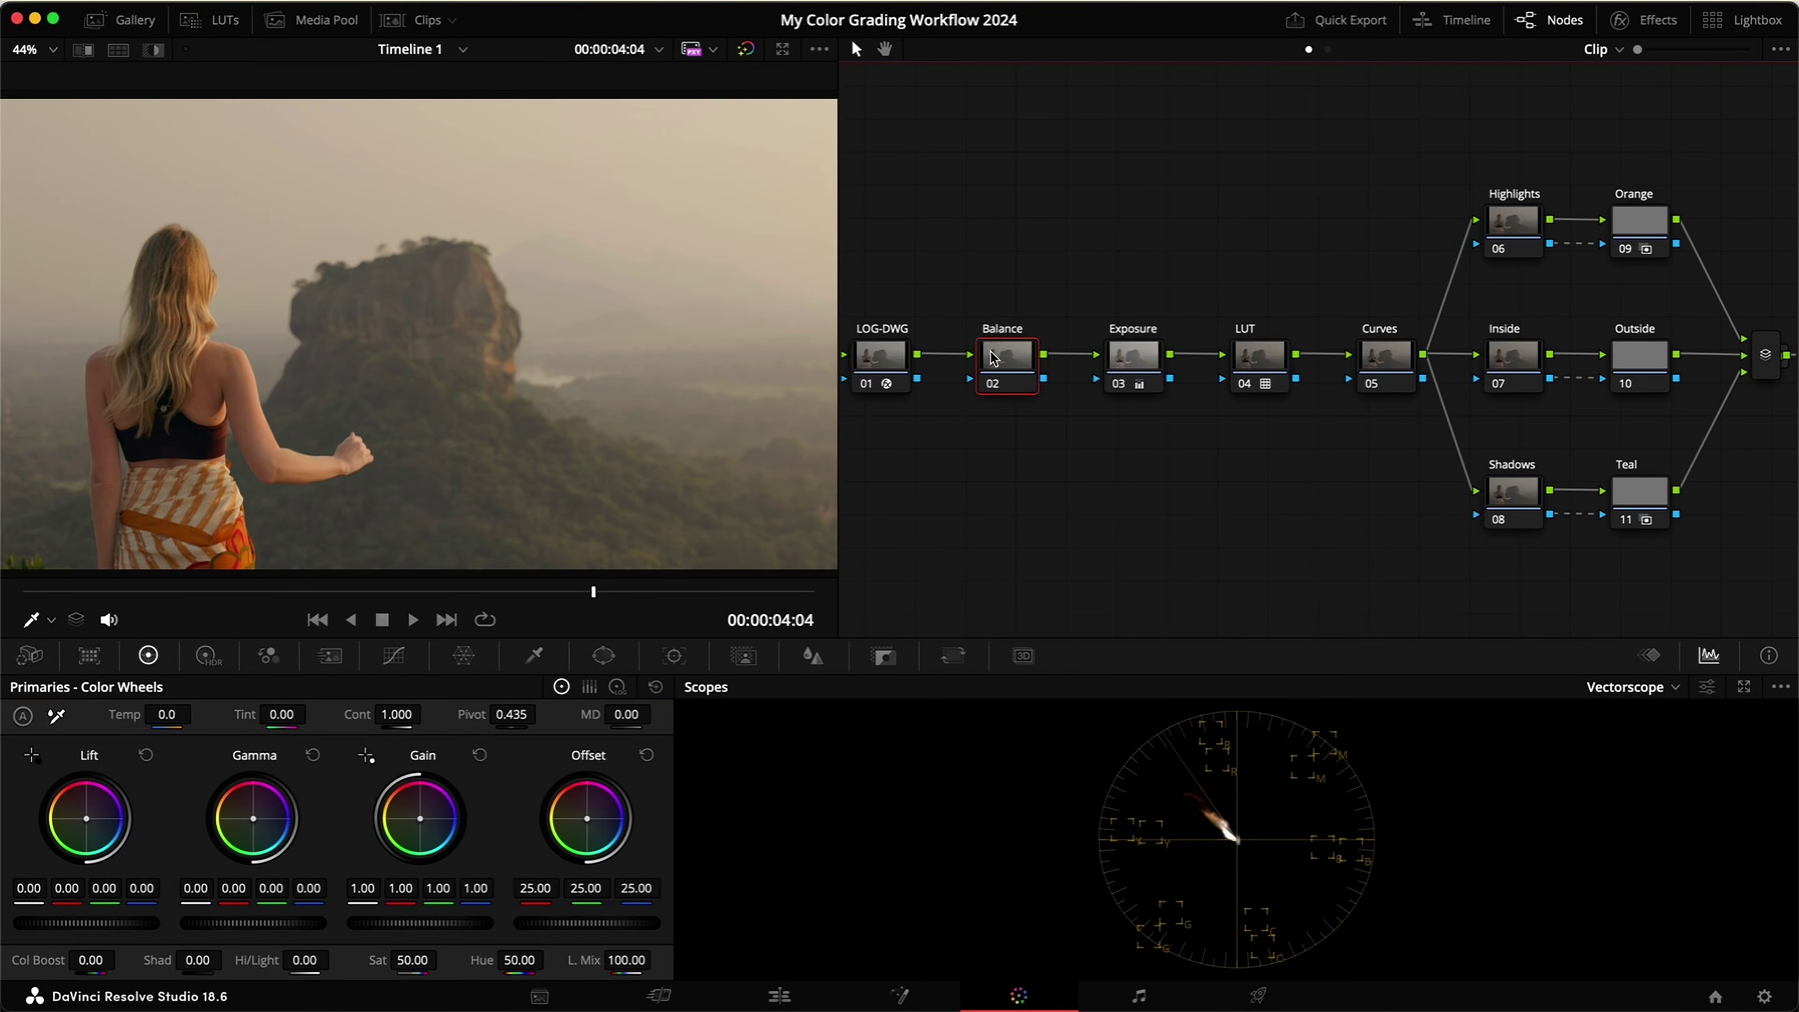
Step: Inspect the Custom and Hue Vs Hue curves of the Curves node
left_click(1377, 358)
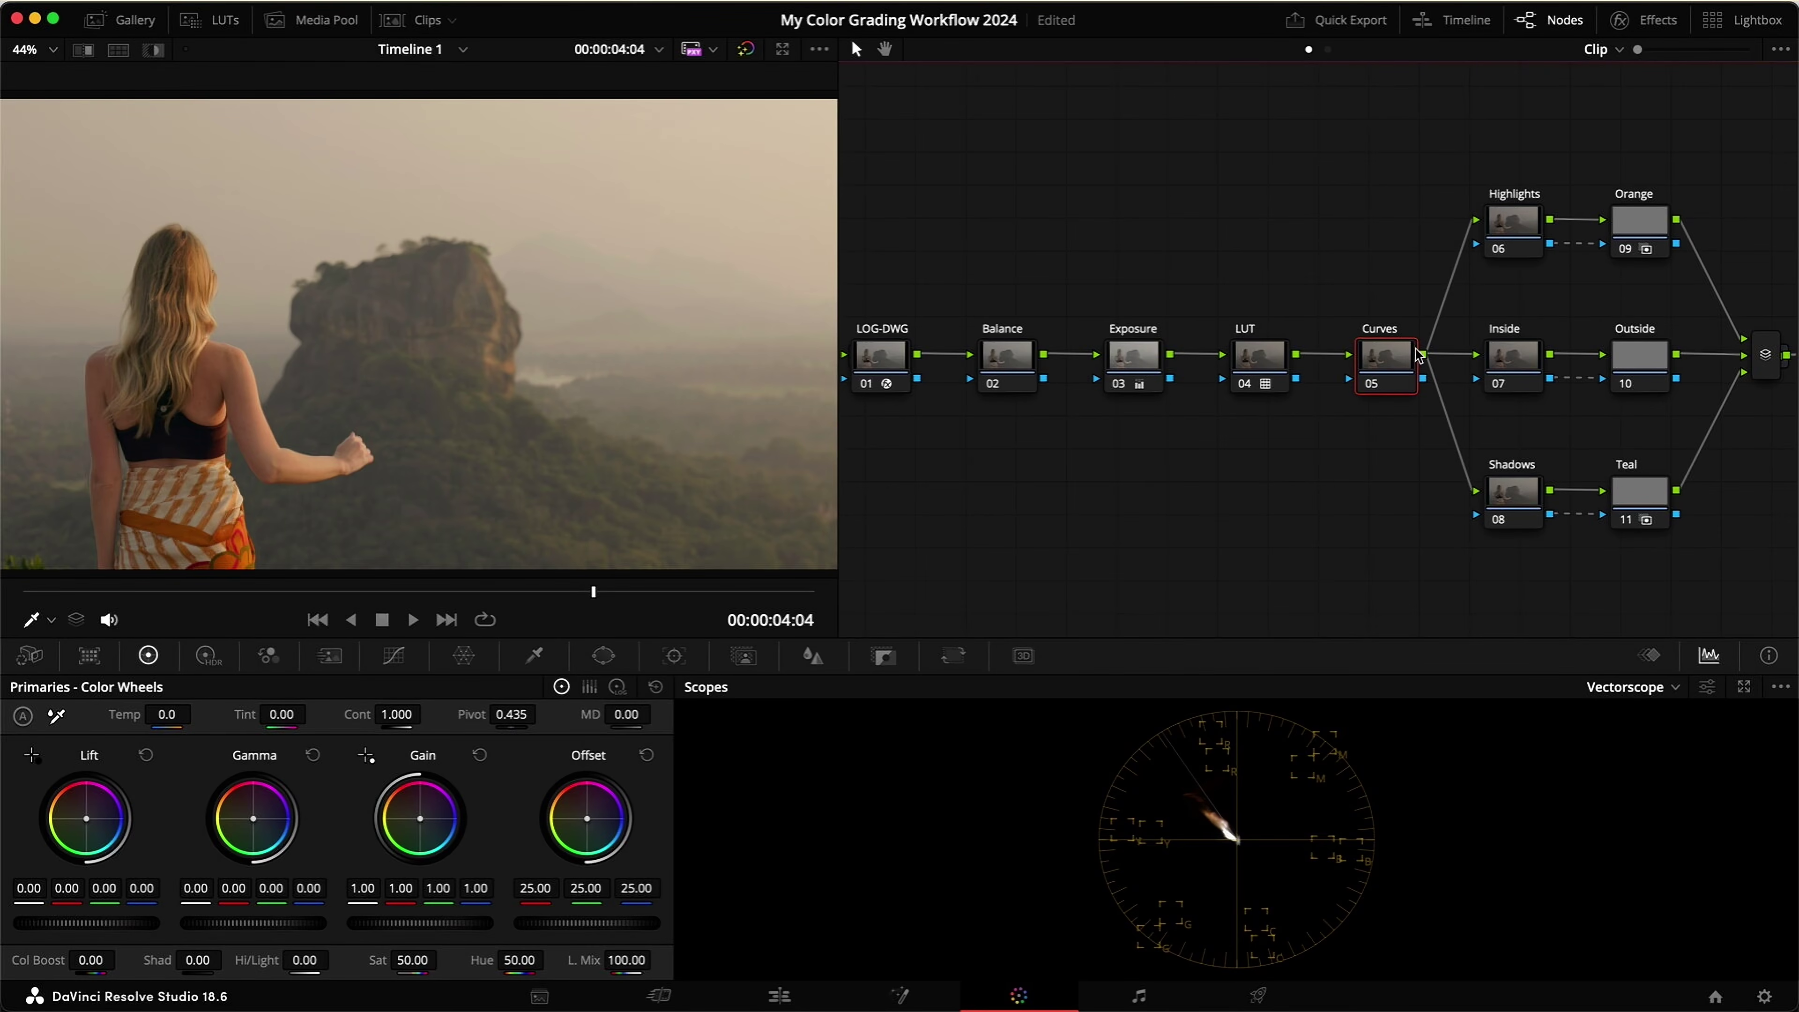
left_click(393, 655)
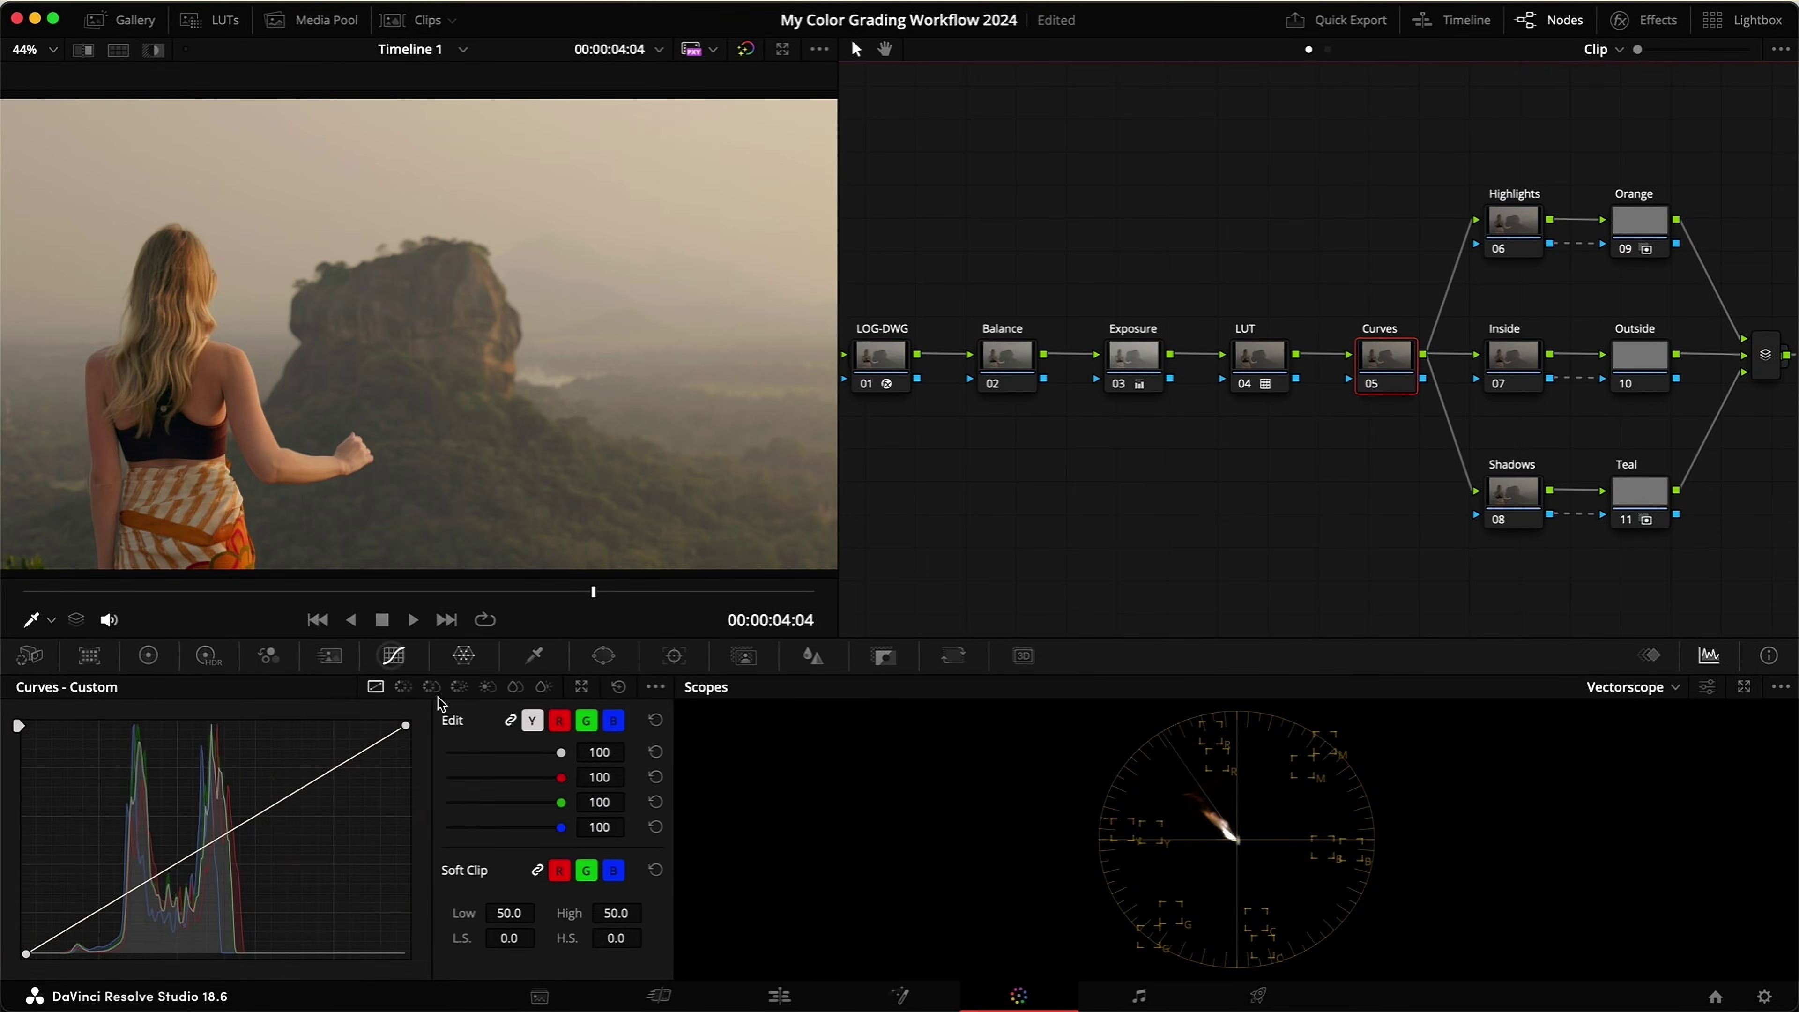
left_click(401, 687)
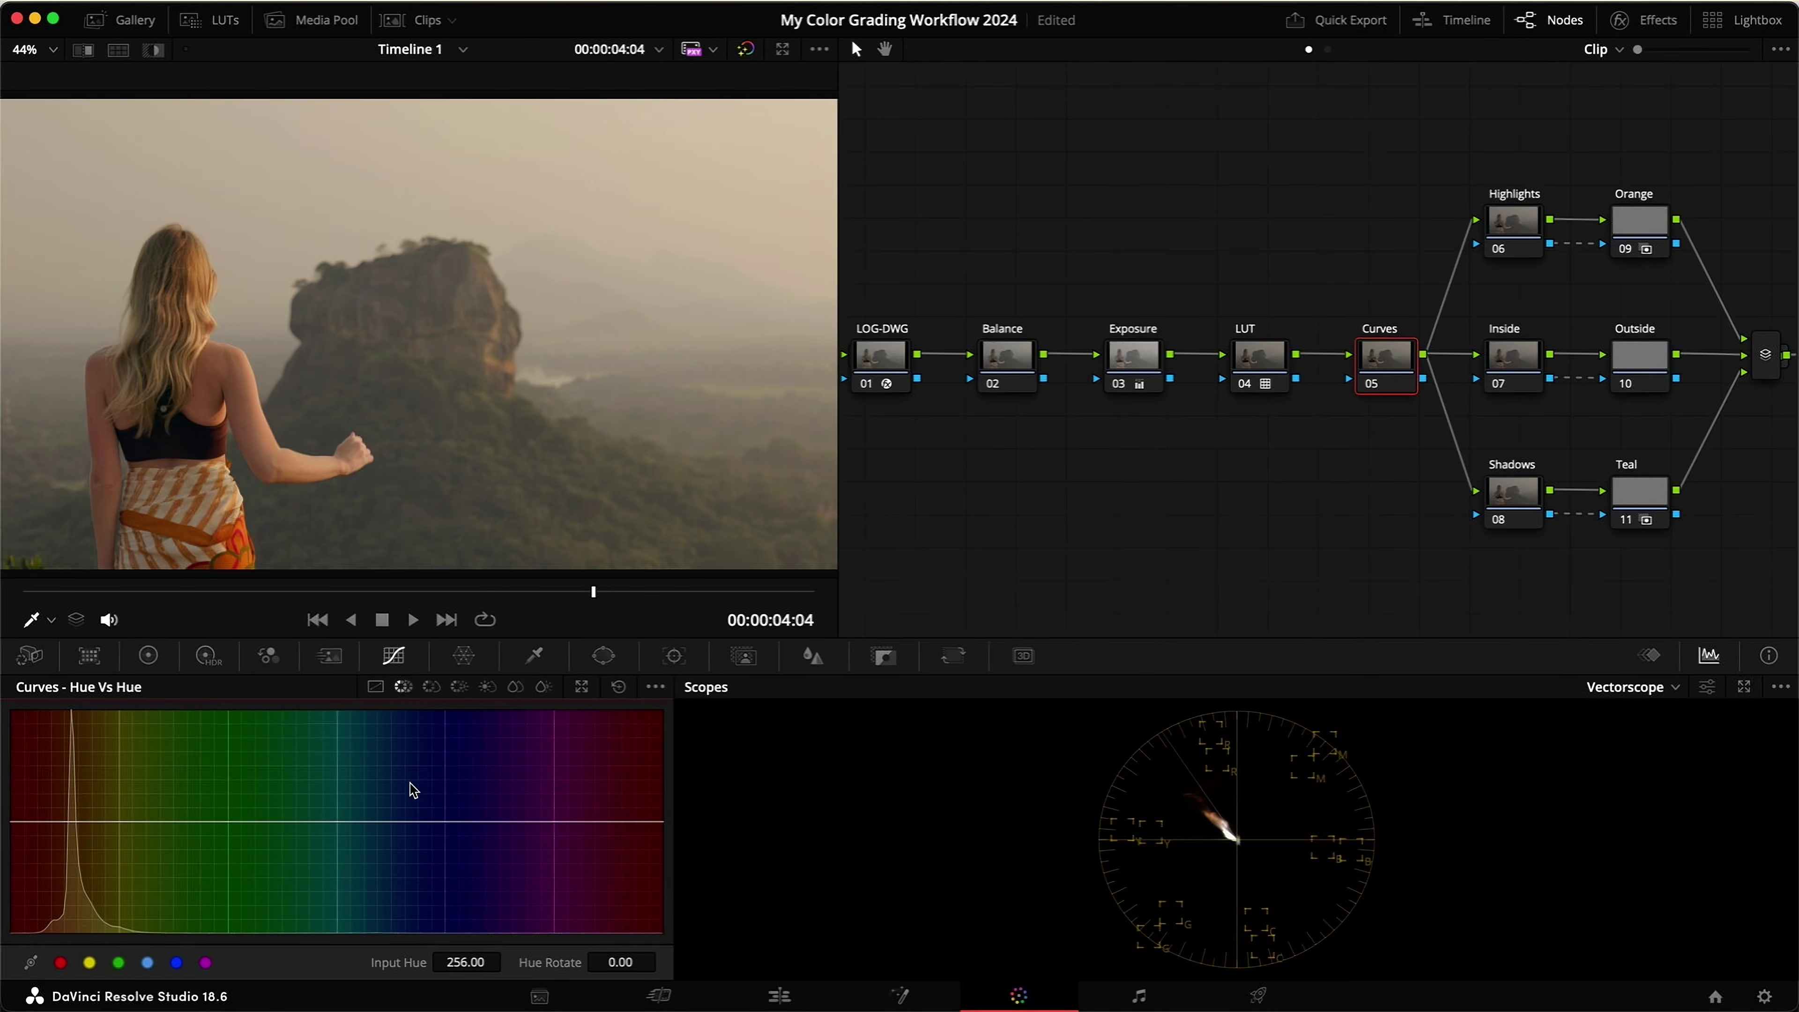
Step: Add a circular window to the Inside node and stretch it vertically to an aspect of about 31
left_click(1523, 365)
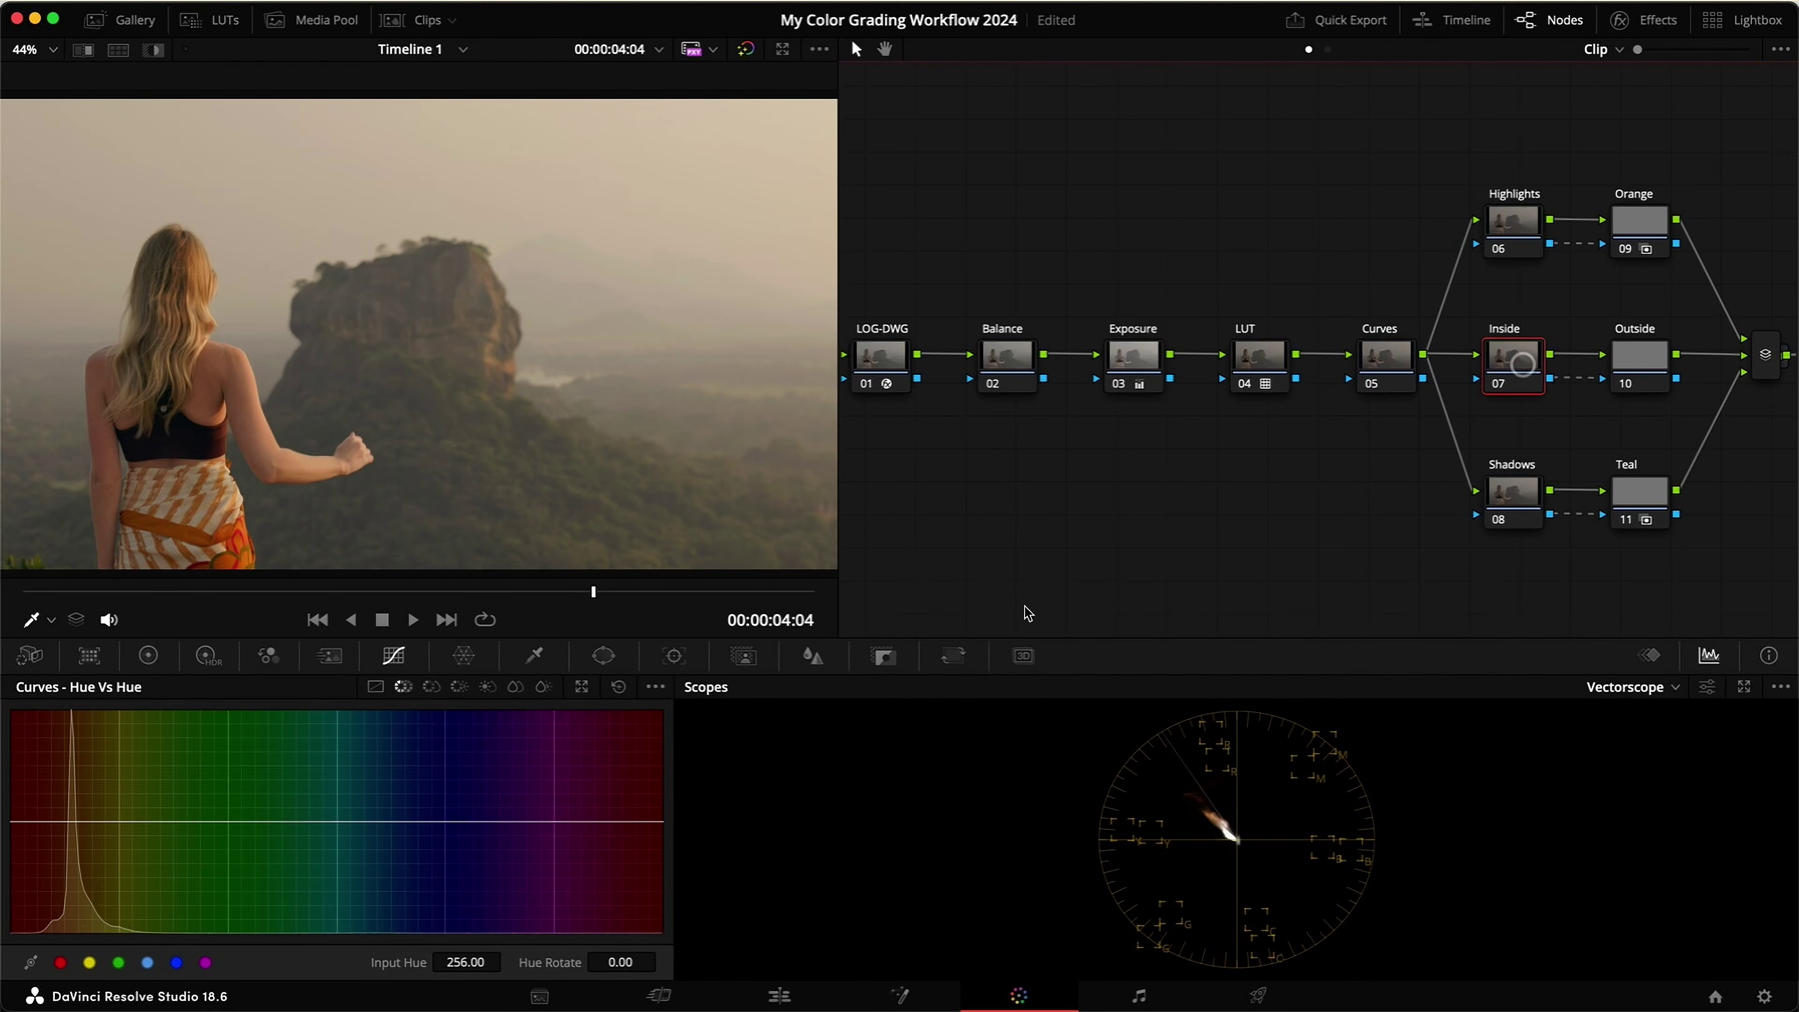
left_click(602, 656)
left_click(40, 822)
left_click_drag(419, 460, 420, 535)
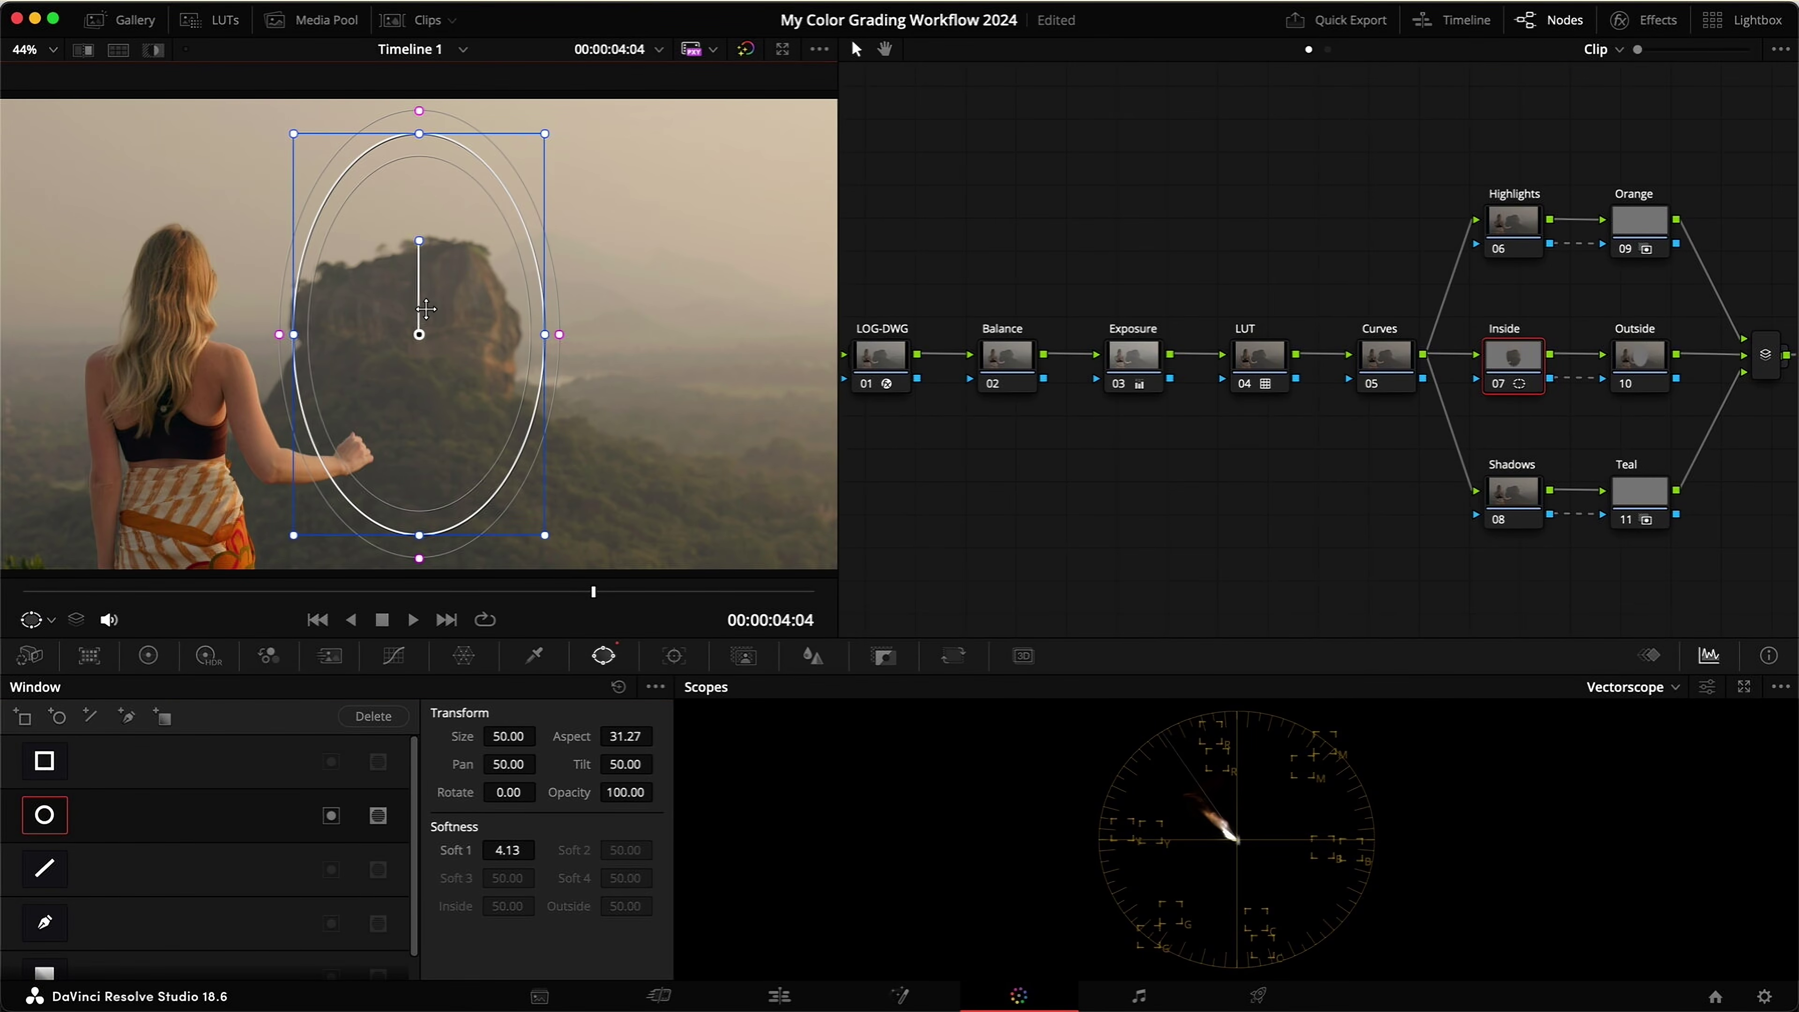
Step: At 00:00:05:22, widen and move the circular window over the woman and rock, with size about 57.5, aspect 59.6 and pan 44
left_click_drag(302, 588, 814, 591)
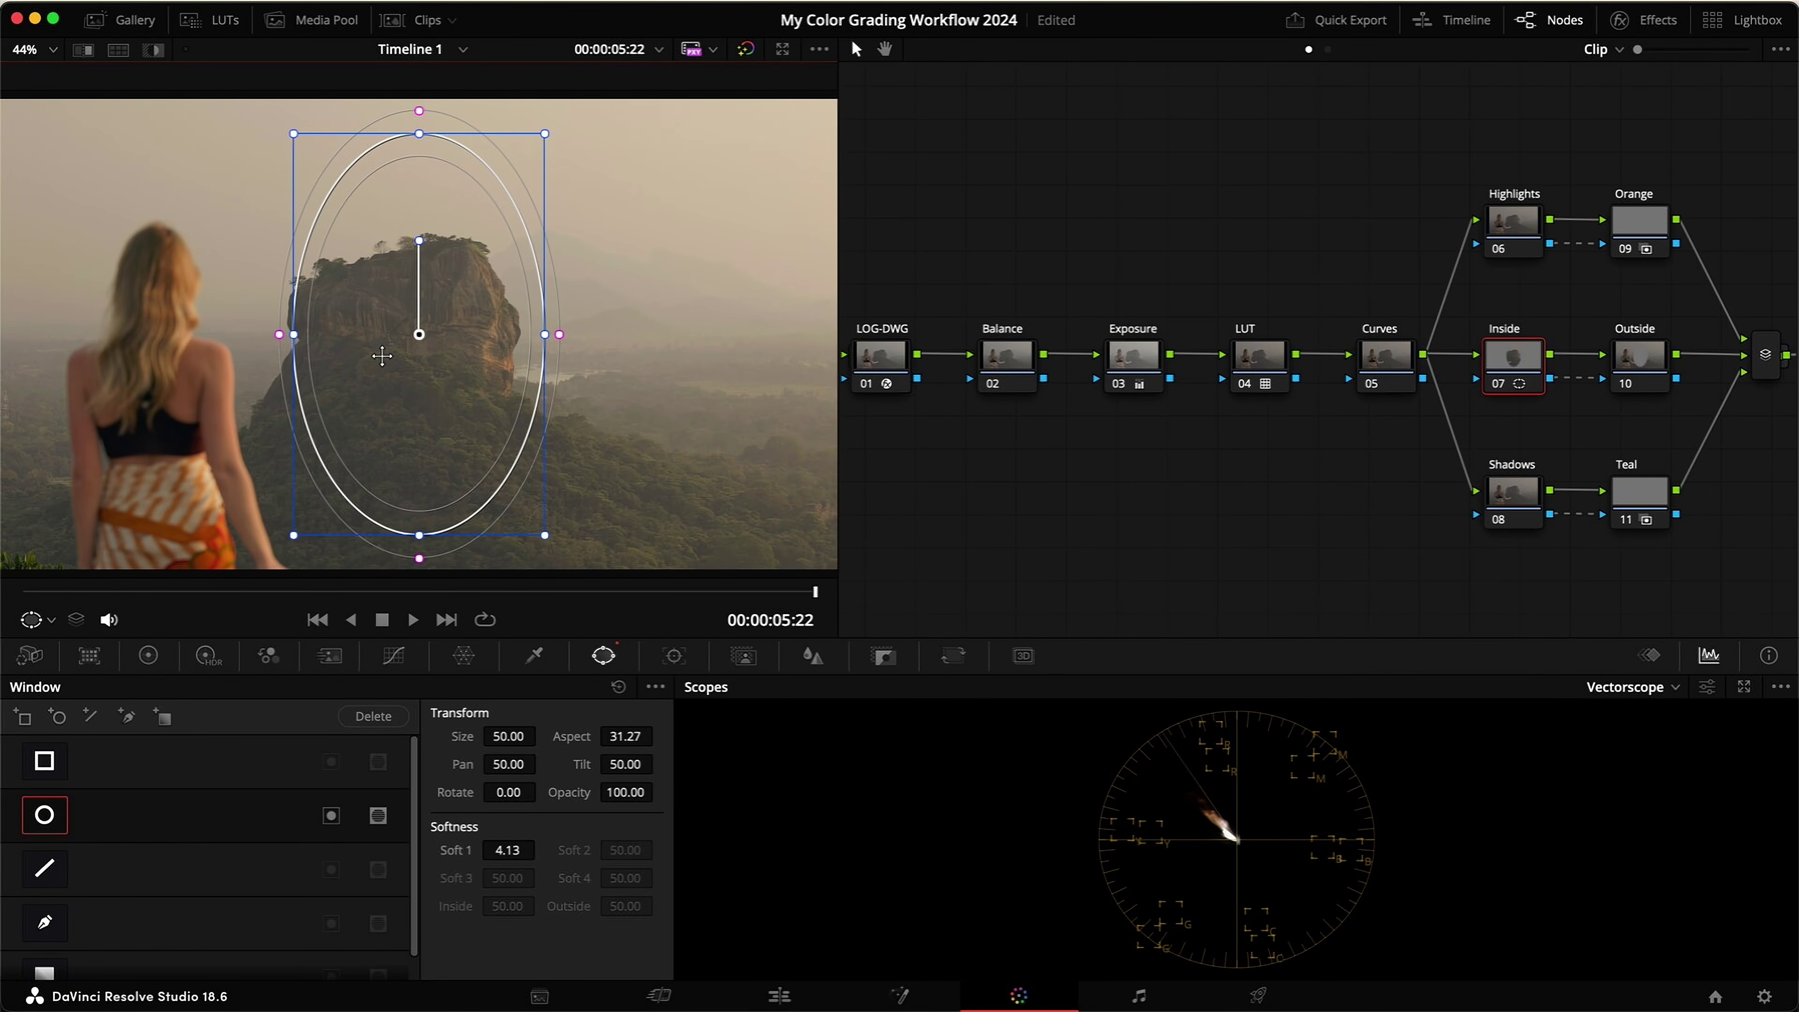
left_click_drag(291, 336, 221, 336)
left_click_drag(486, 373, 368, 379)
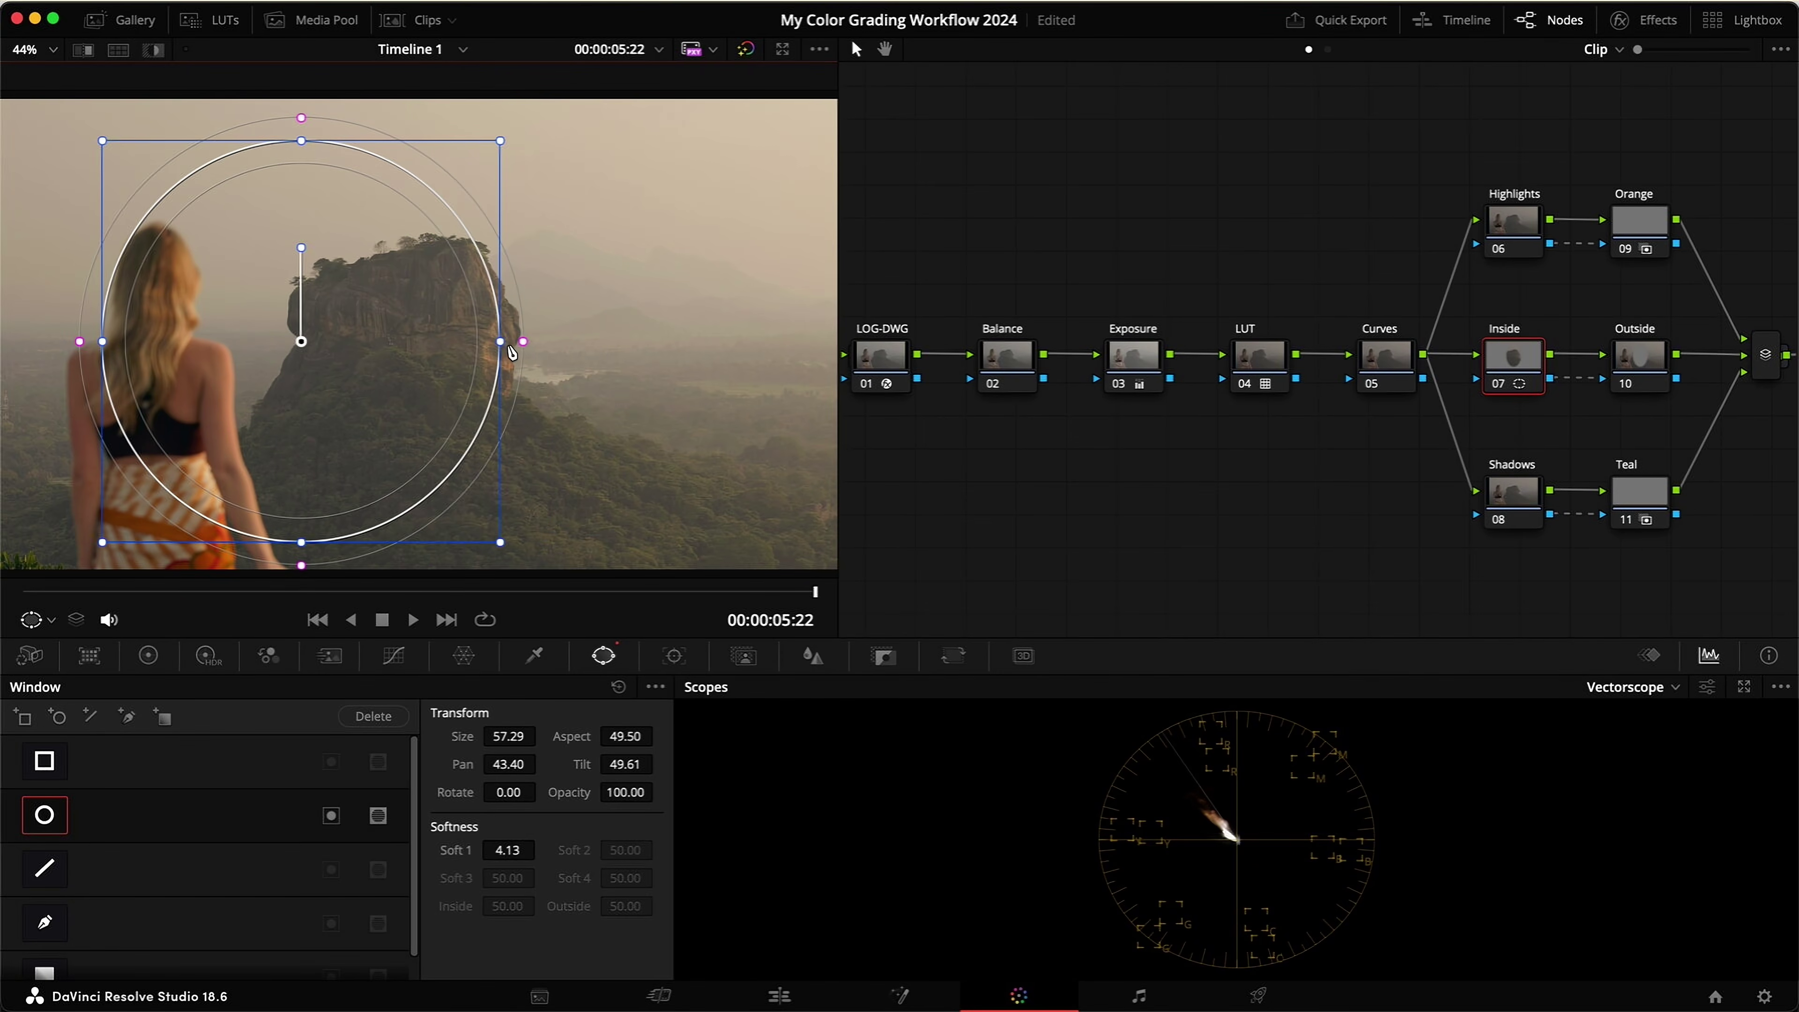
left_click_drag(509, 346, 560, 342)
left_click_drag(460, 366, 473, 364)
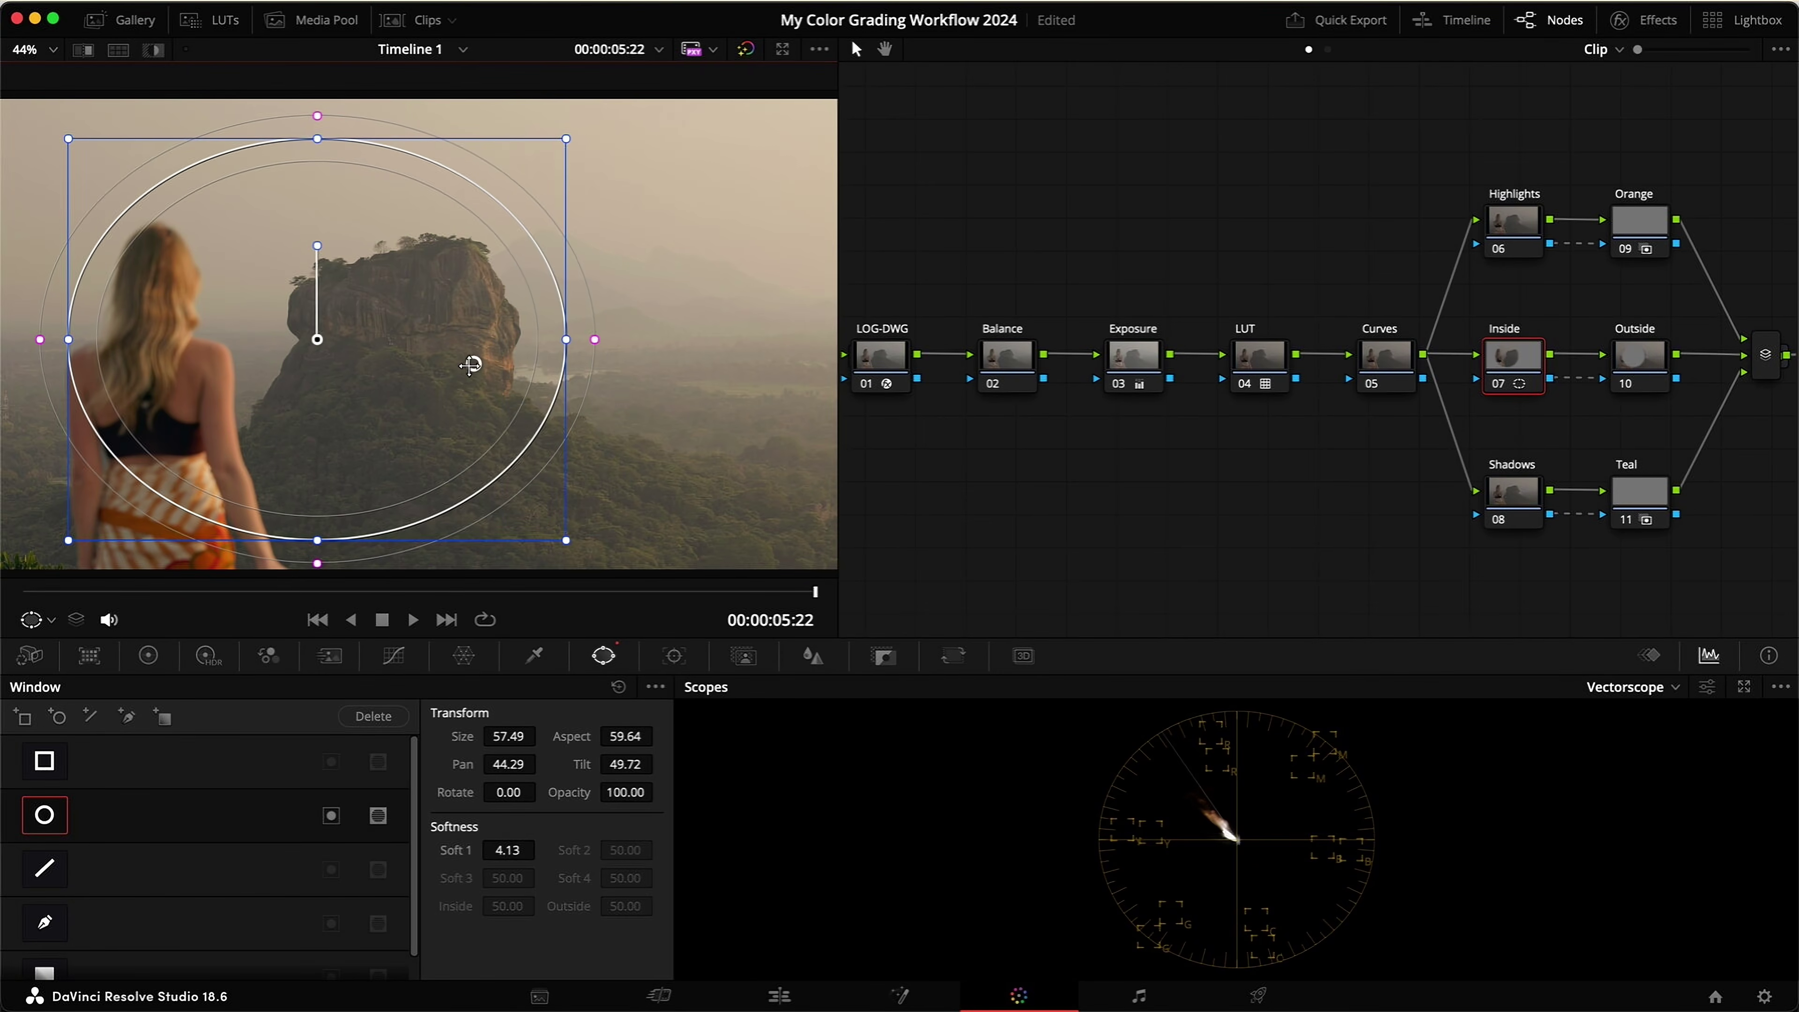
scroll(554, 385, "down", 3)
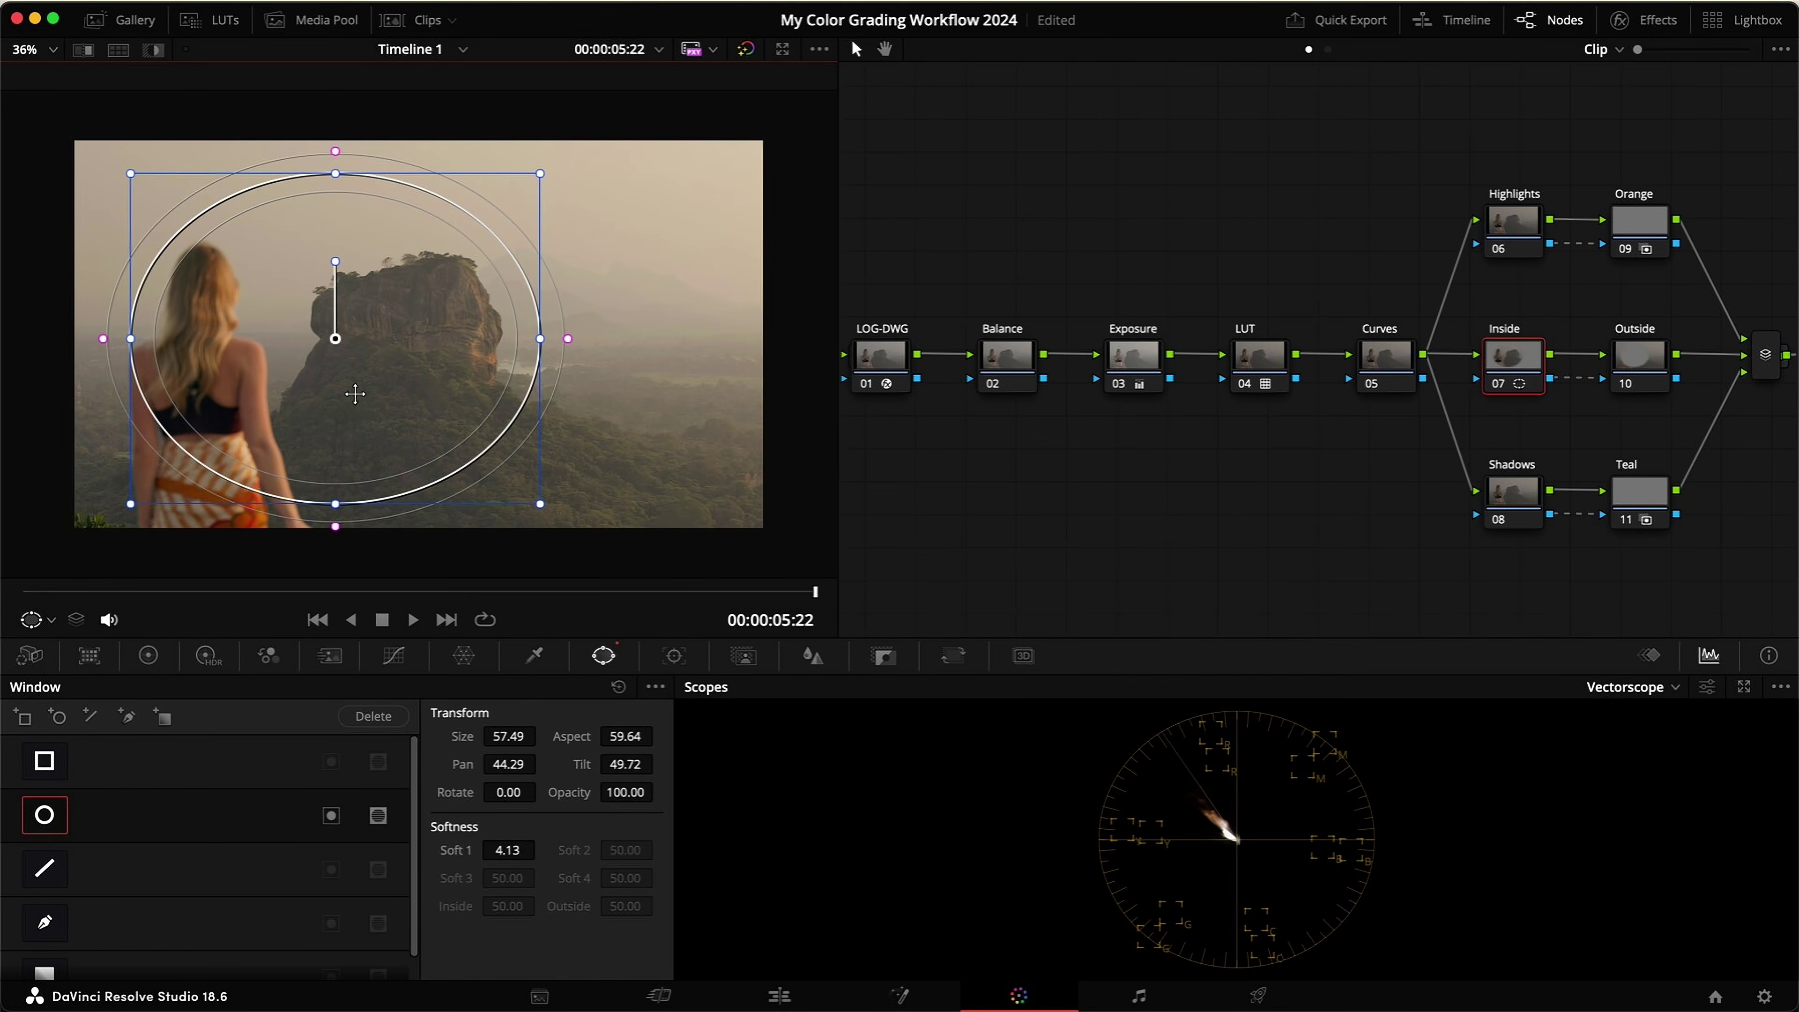
left_click_drag(329, 341, 325, 342)
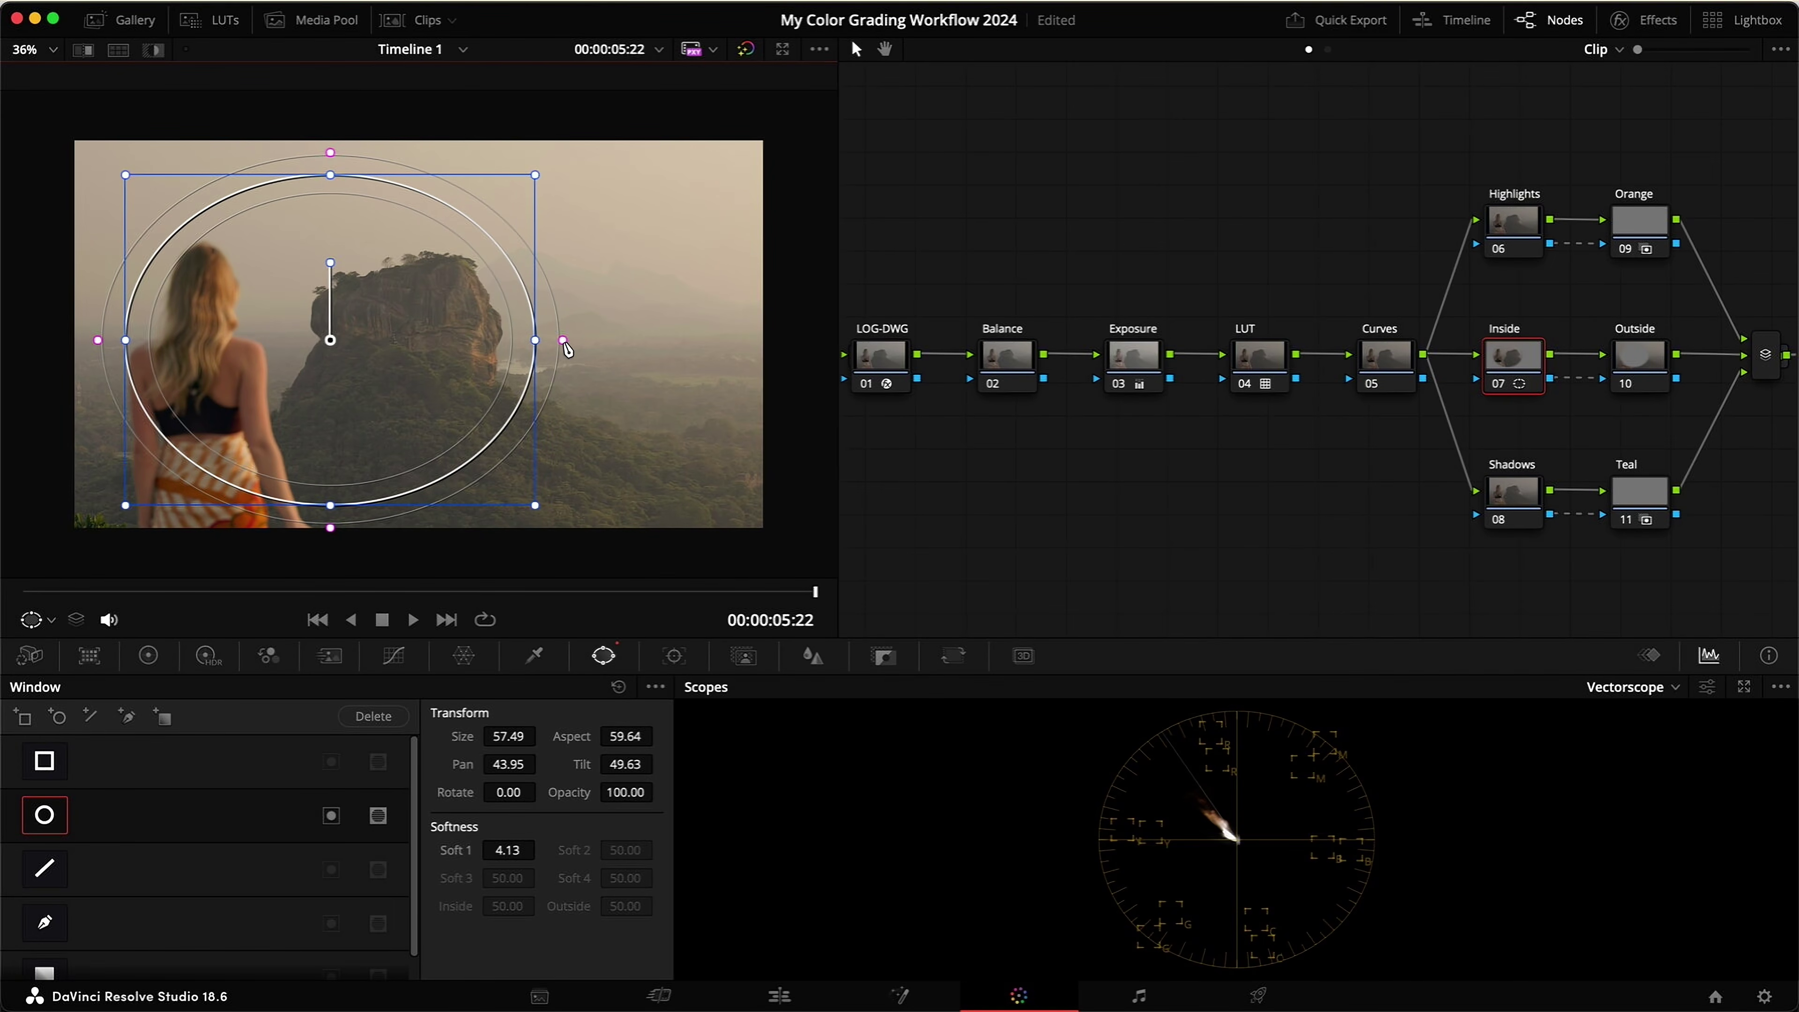
Step: Soften the circular window's edge to 36.00 and flatten it to size about 54.3 and aspect 66, nudging it slightly upwards
left_click_drag(564, 342, 739, 342)
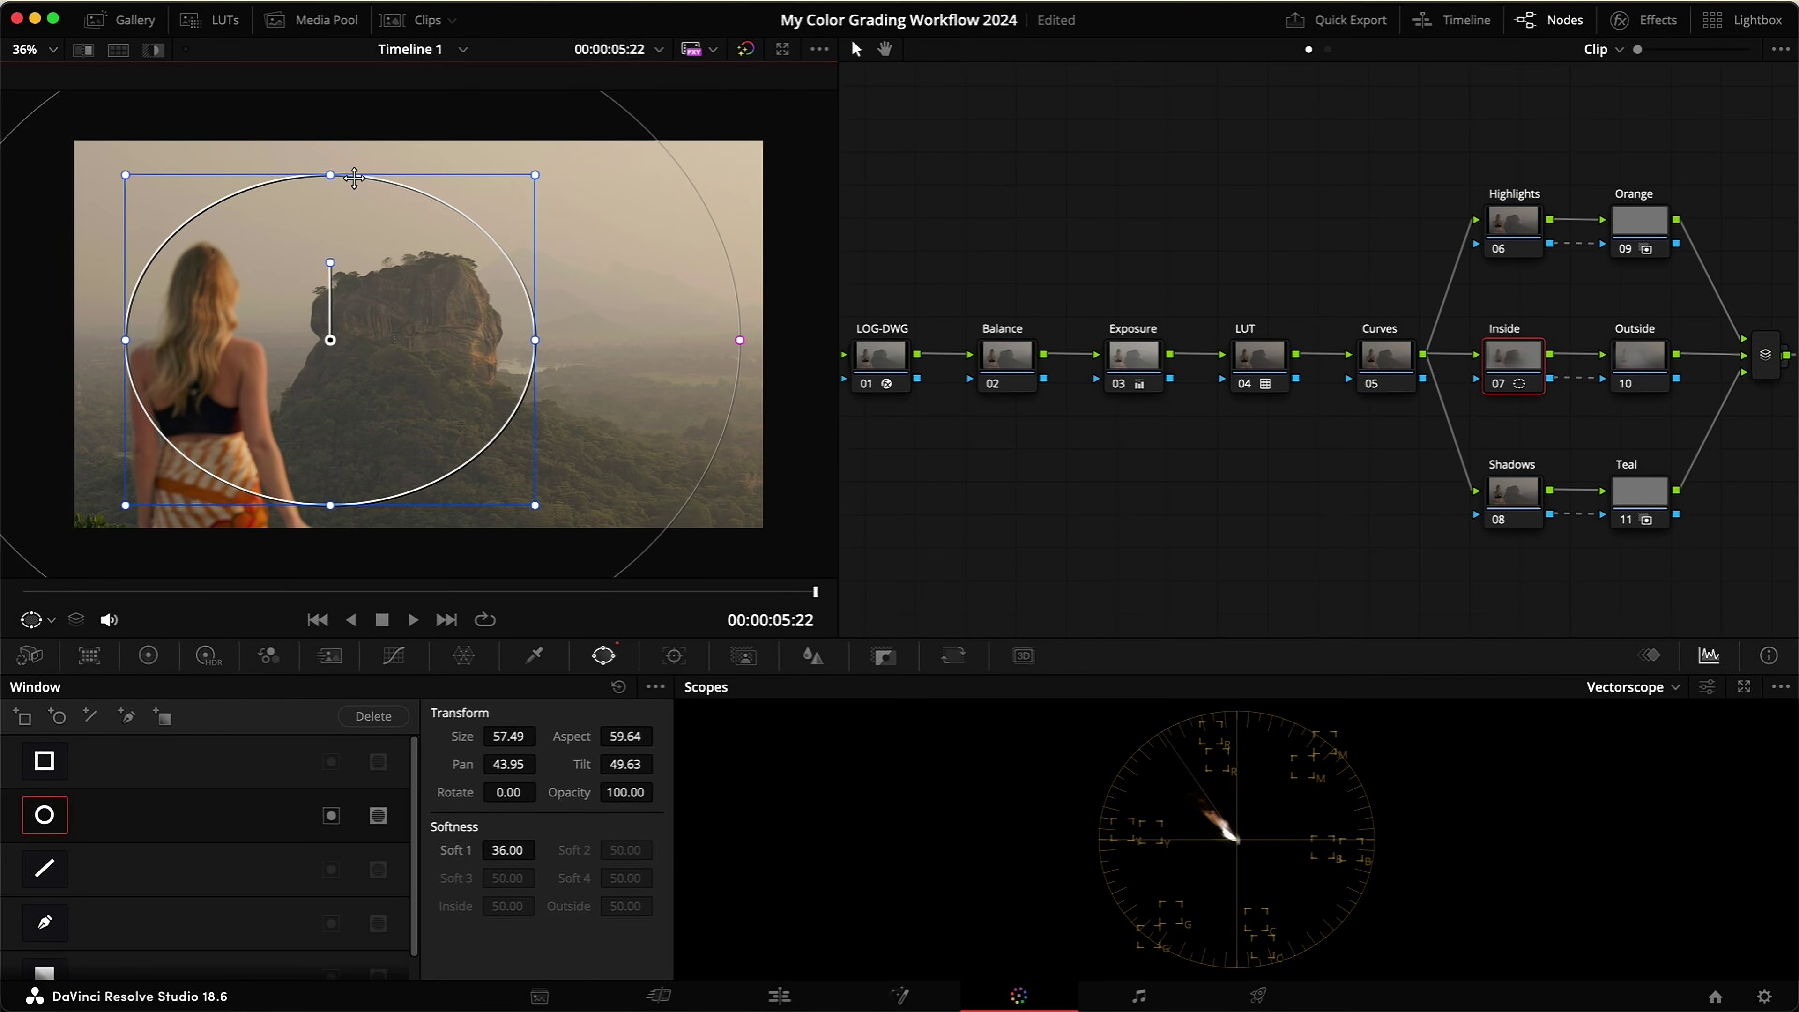
left_click_drag(326, 175, 323, 201)
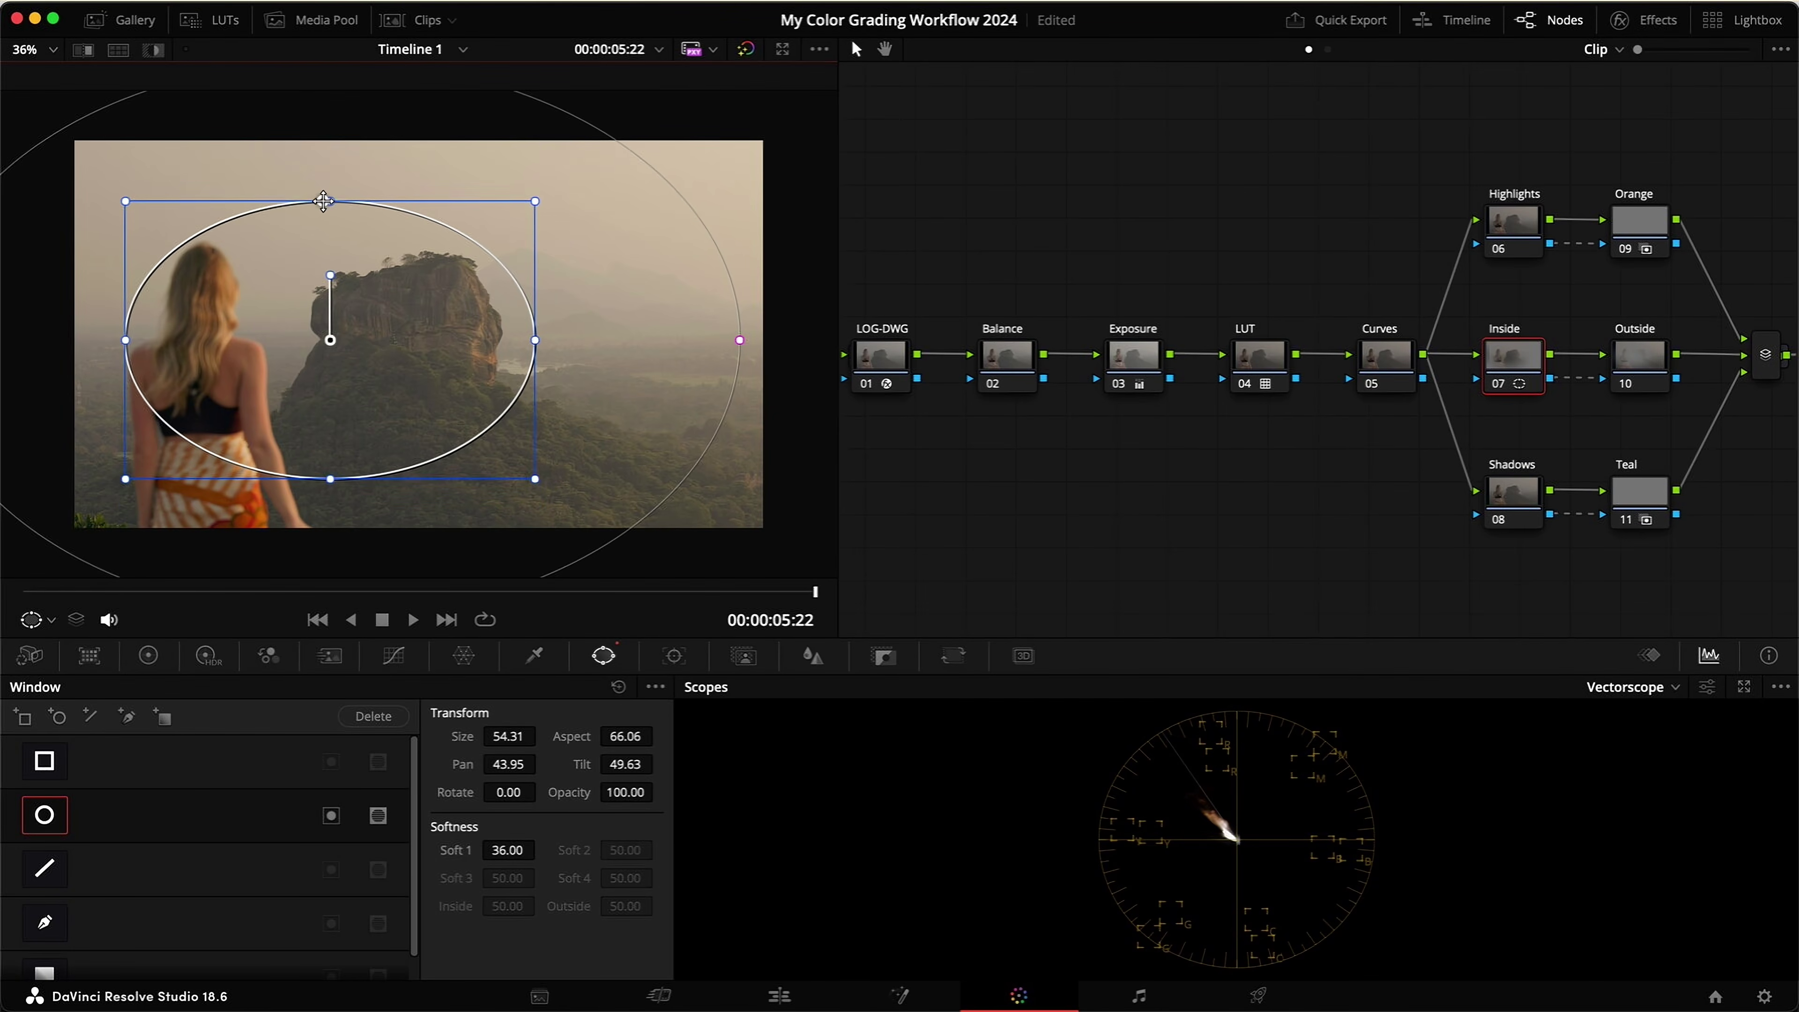
left_click_drag(330, 340, 329, 336)
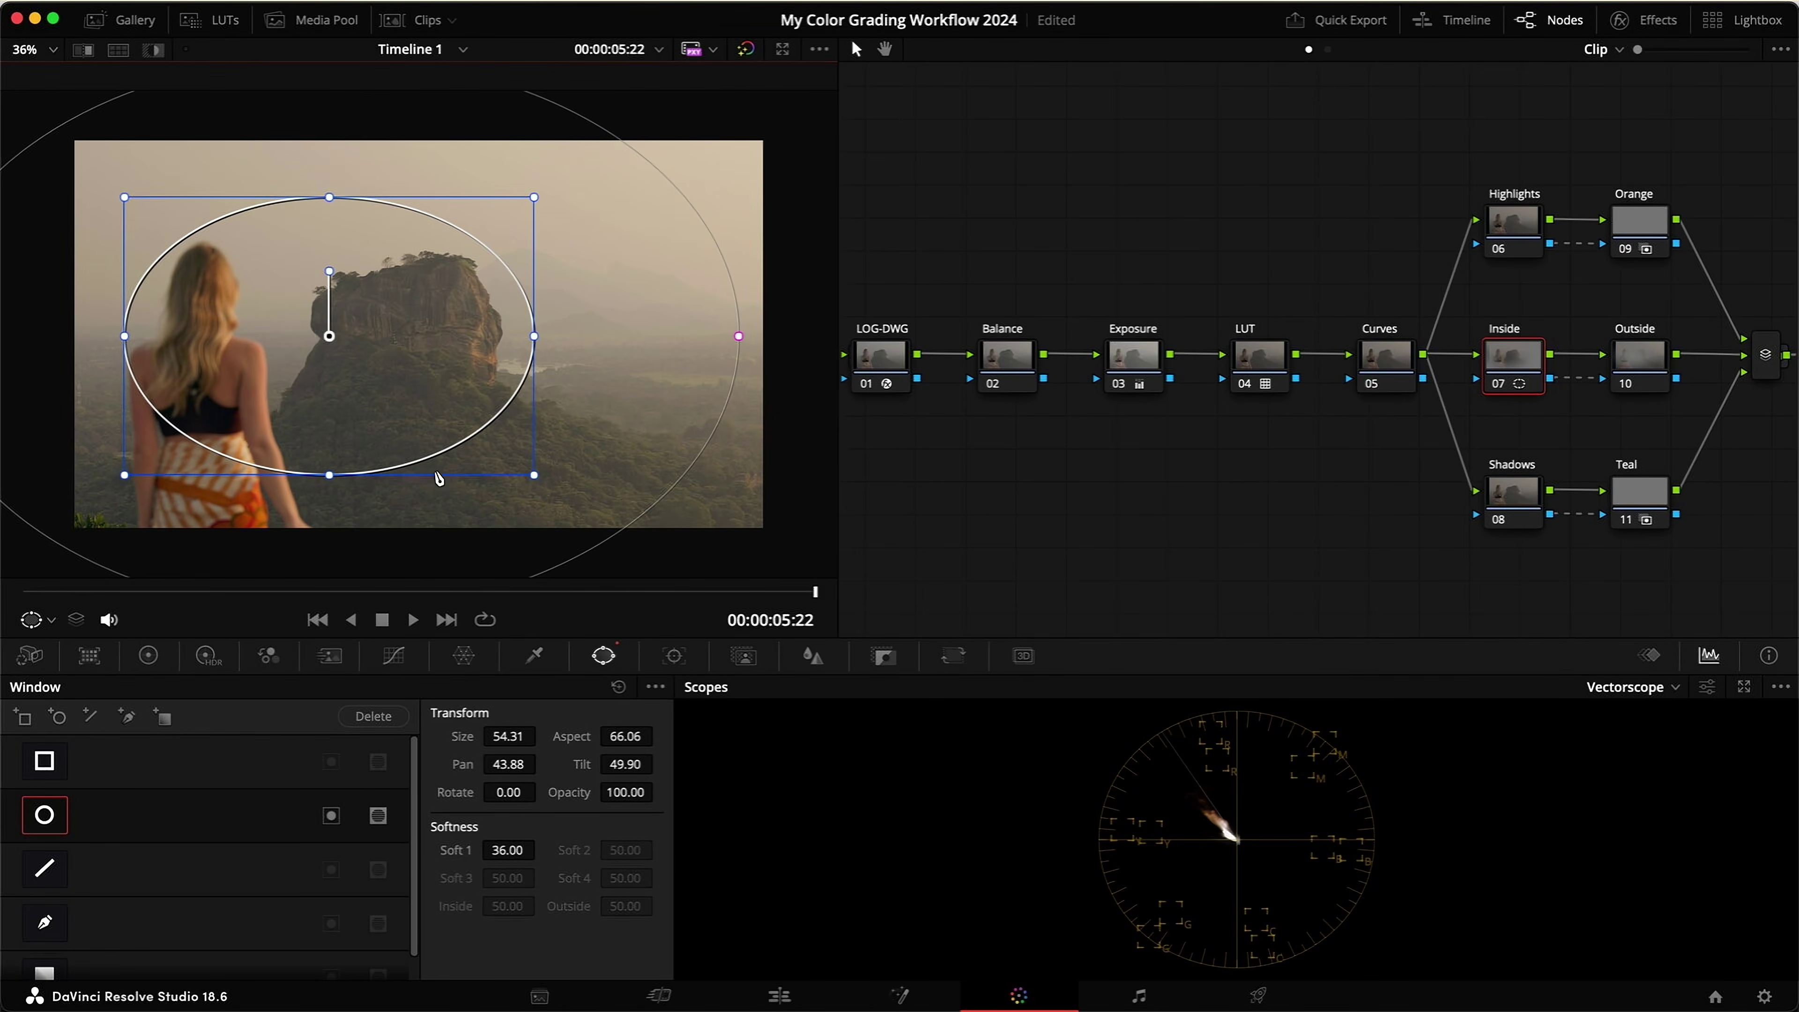
Step: Shape a gentle S-curve in the Inside node's custom curve, lowering the shadows slightly and lifting the highlights
left_click(393, 655)
left_click(374, 689)
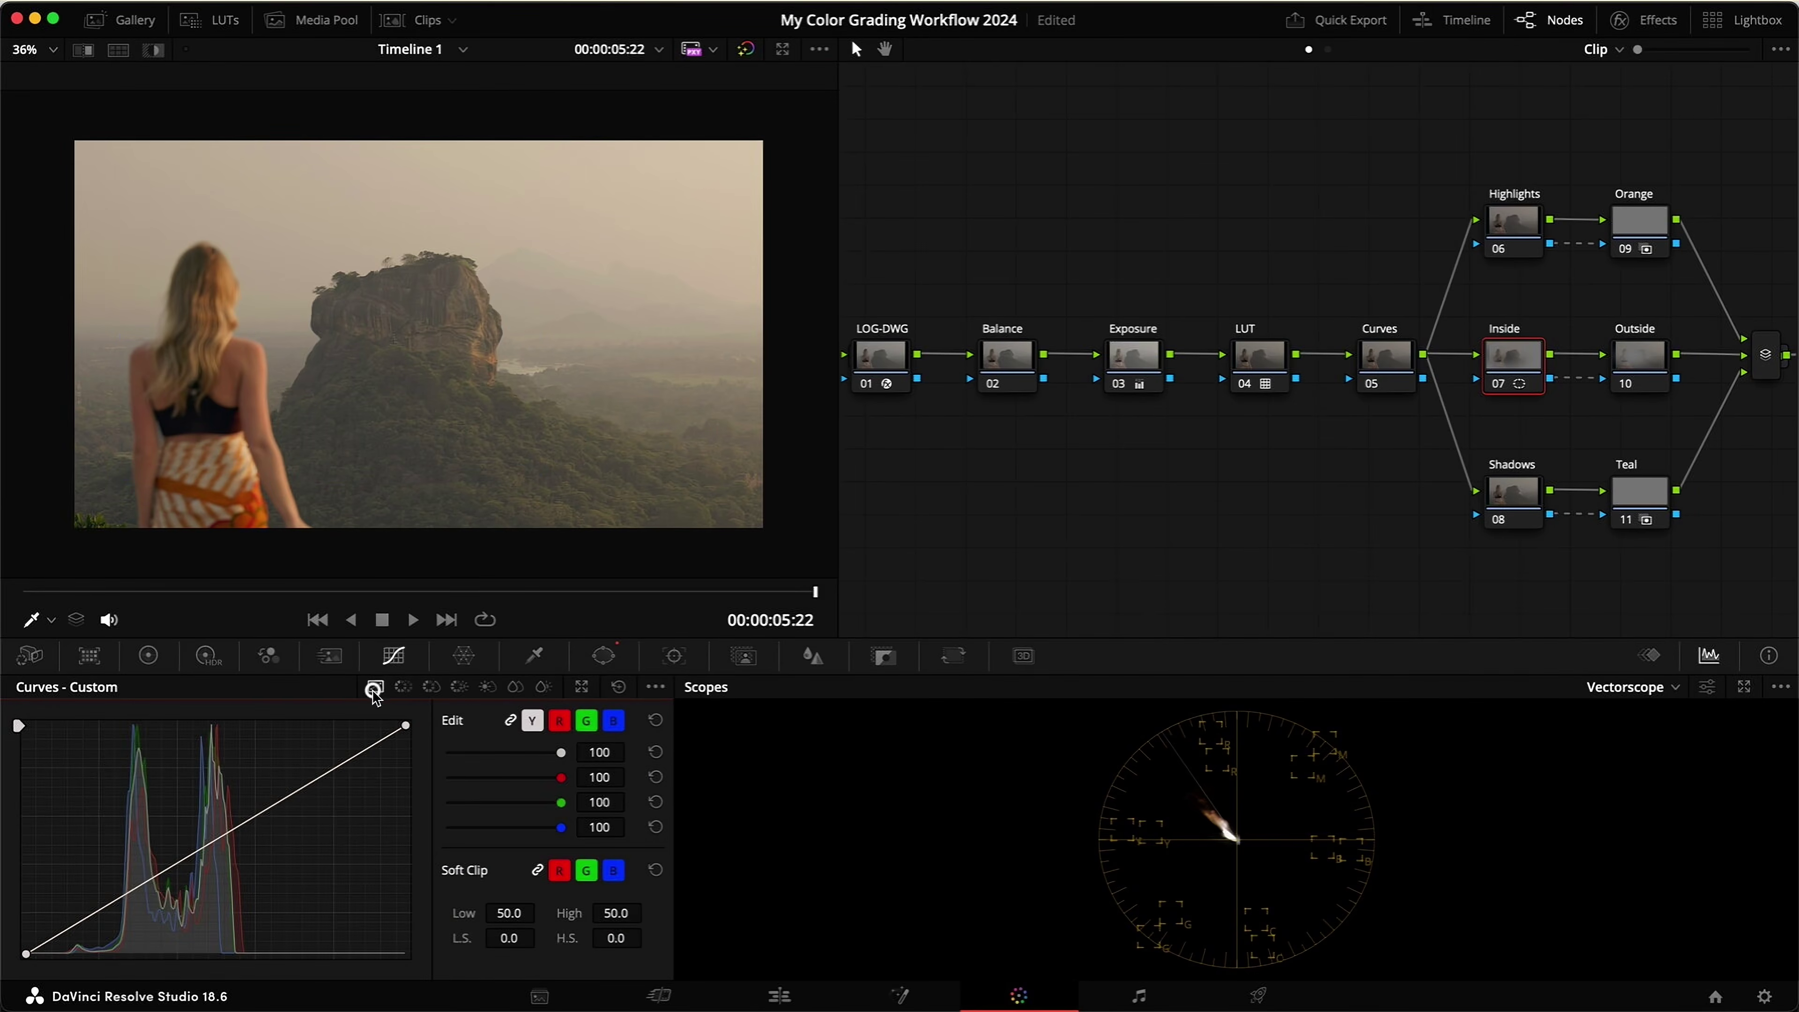
left_click(99, 918)
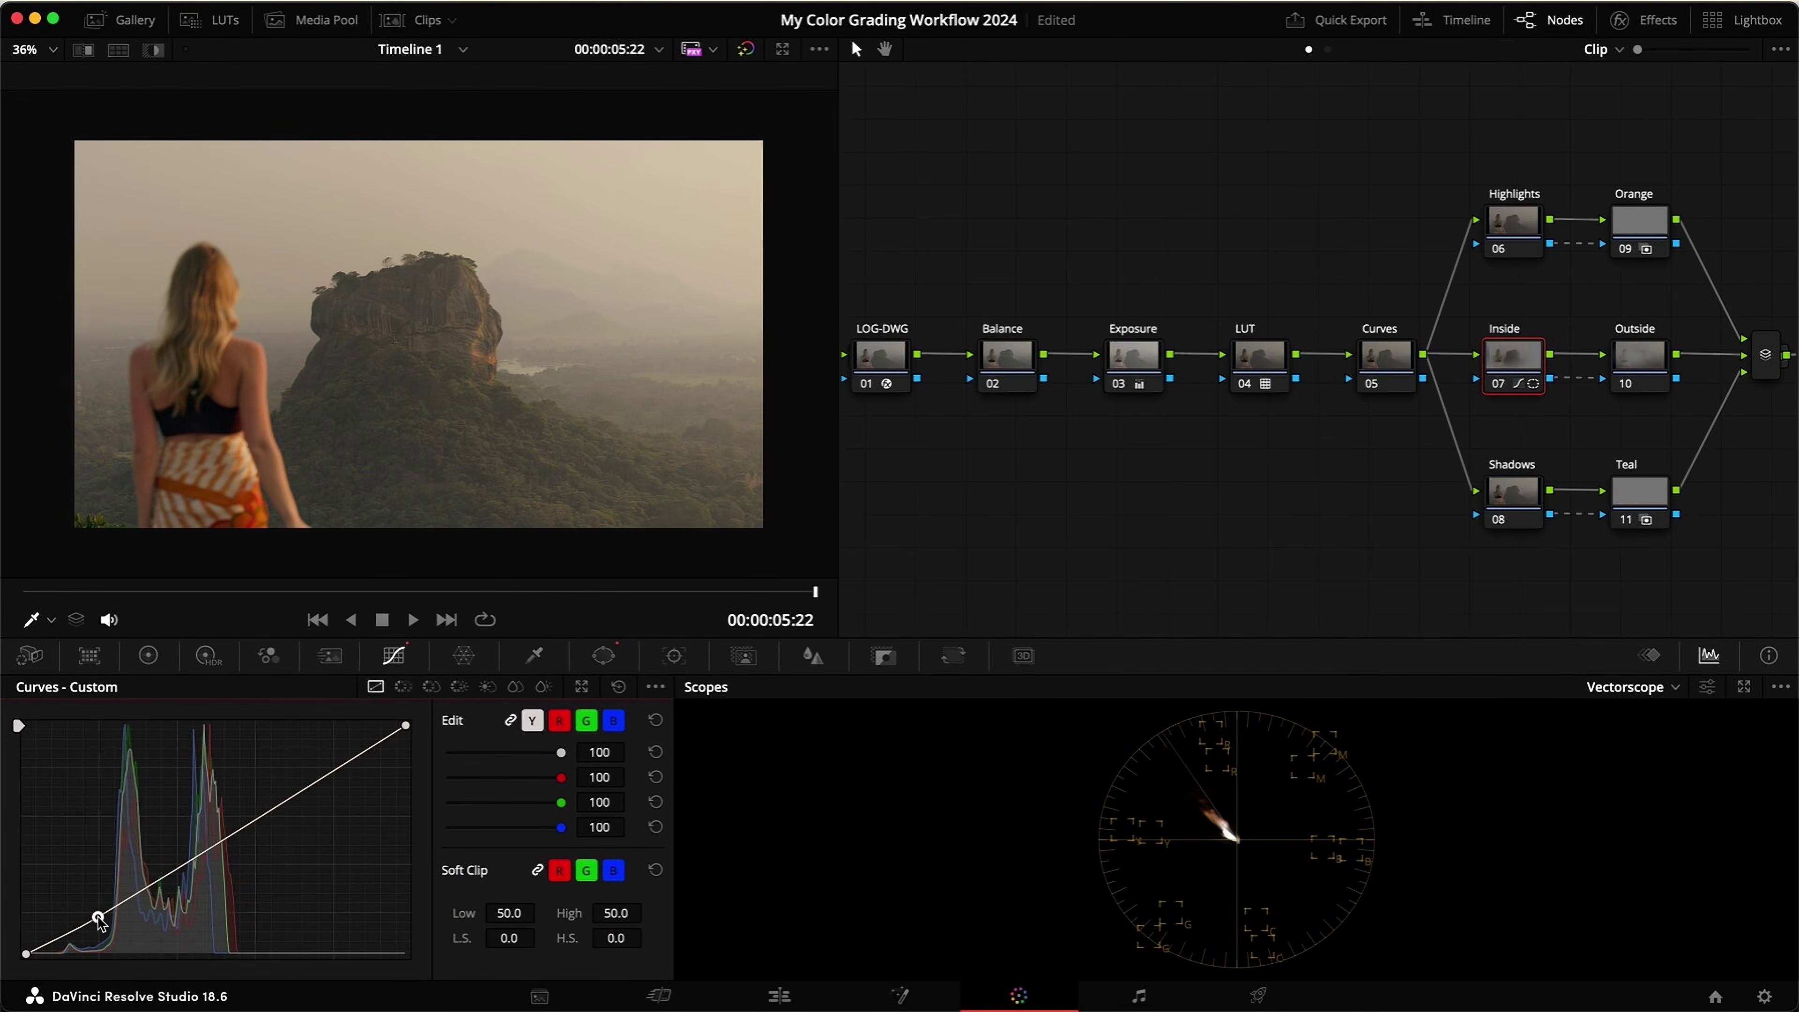
left_click_drag(347, 766, 333, 757)
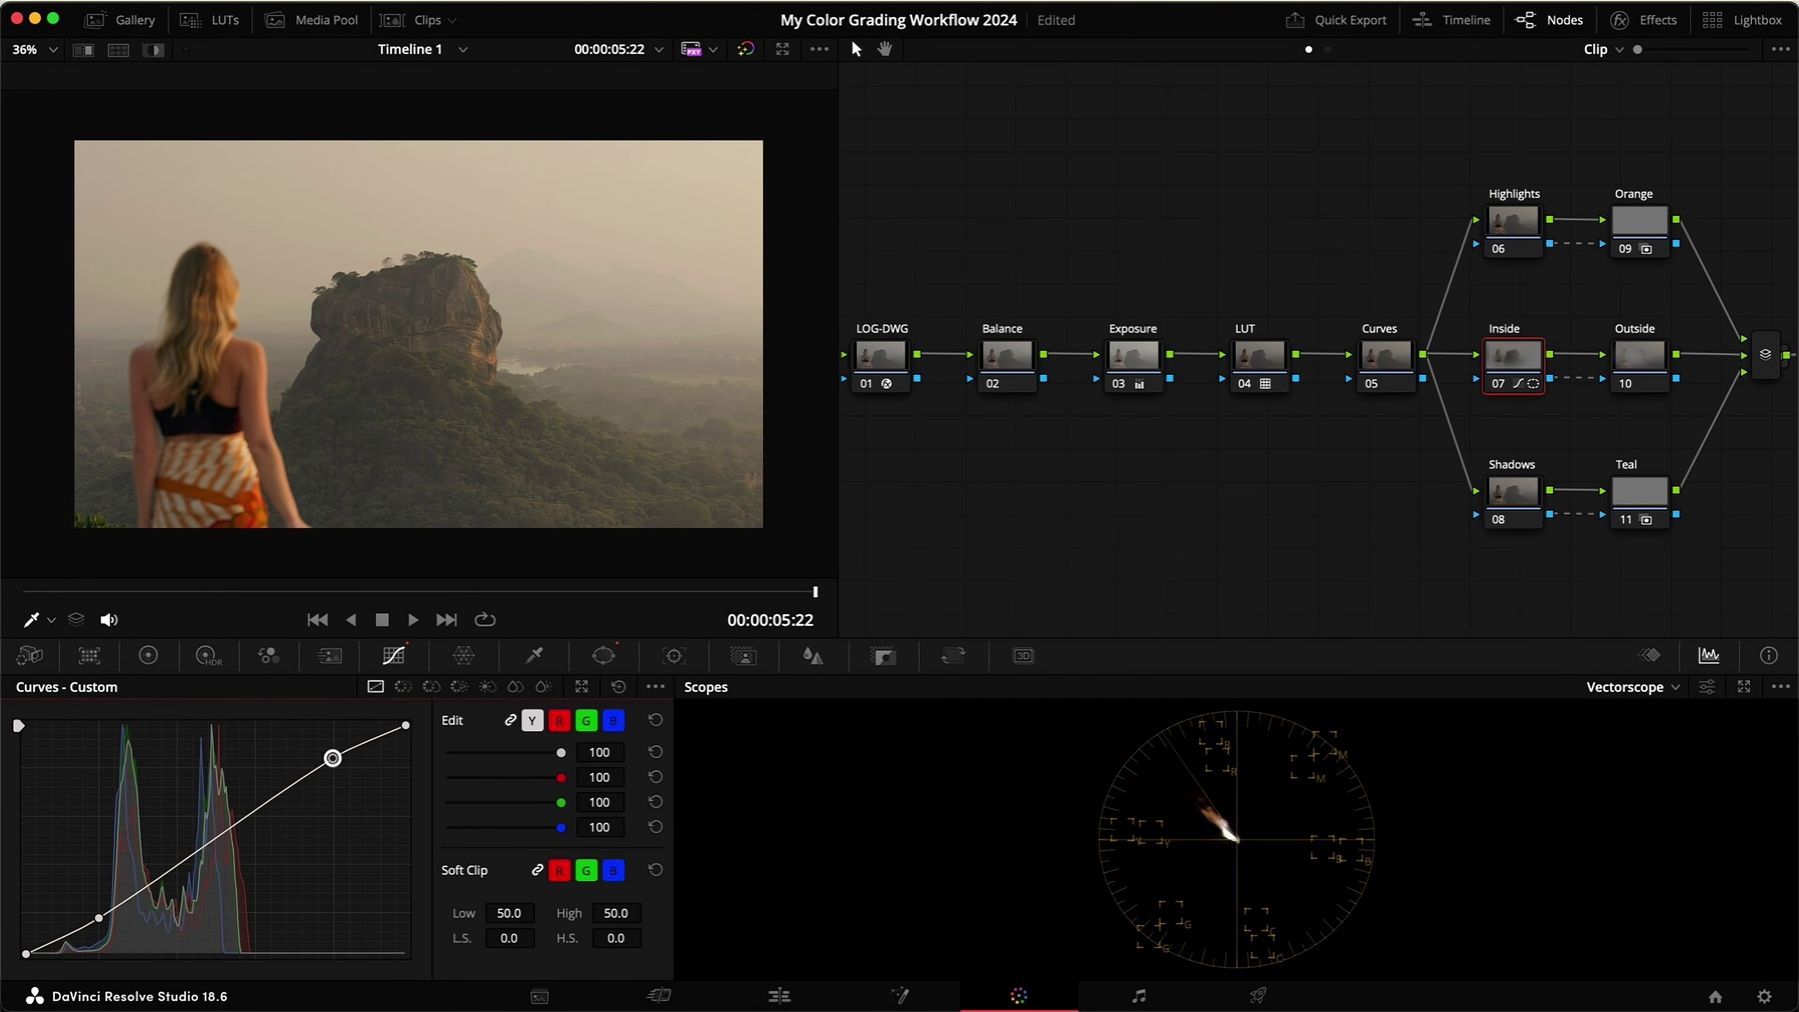
Step: Raise the Inside node's gamma to 0.01 and compare the image with the node off and on
left_click(151, 656)
left_click_drag(198, 890, 216, 889)
key("super+d")
key("super+d")
key("super+d")
key("super+d")
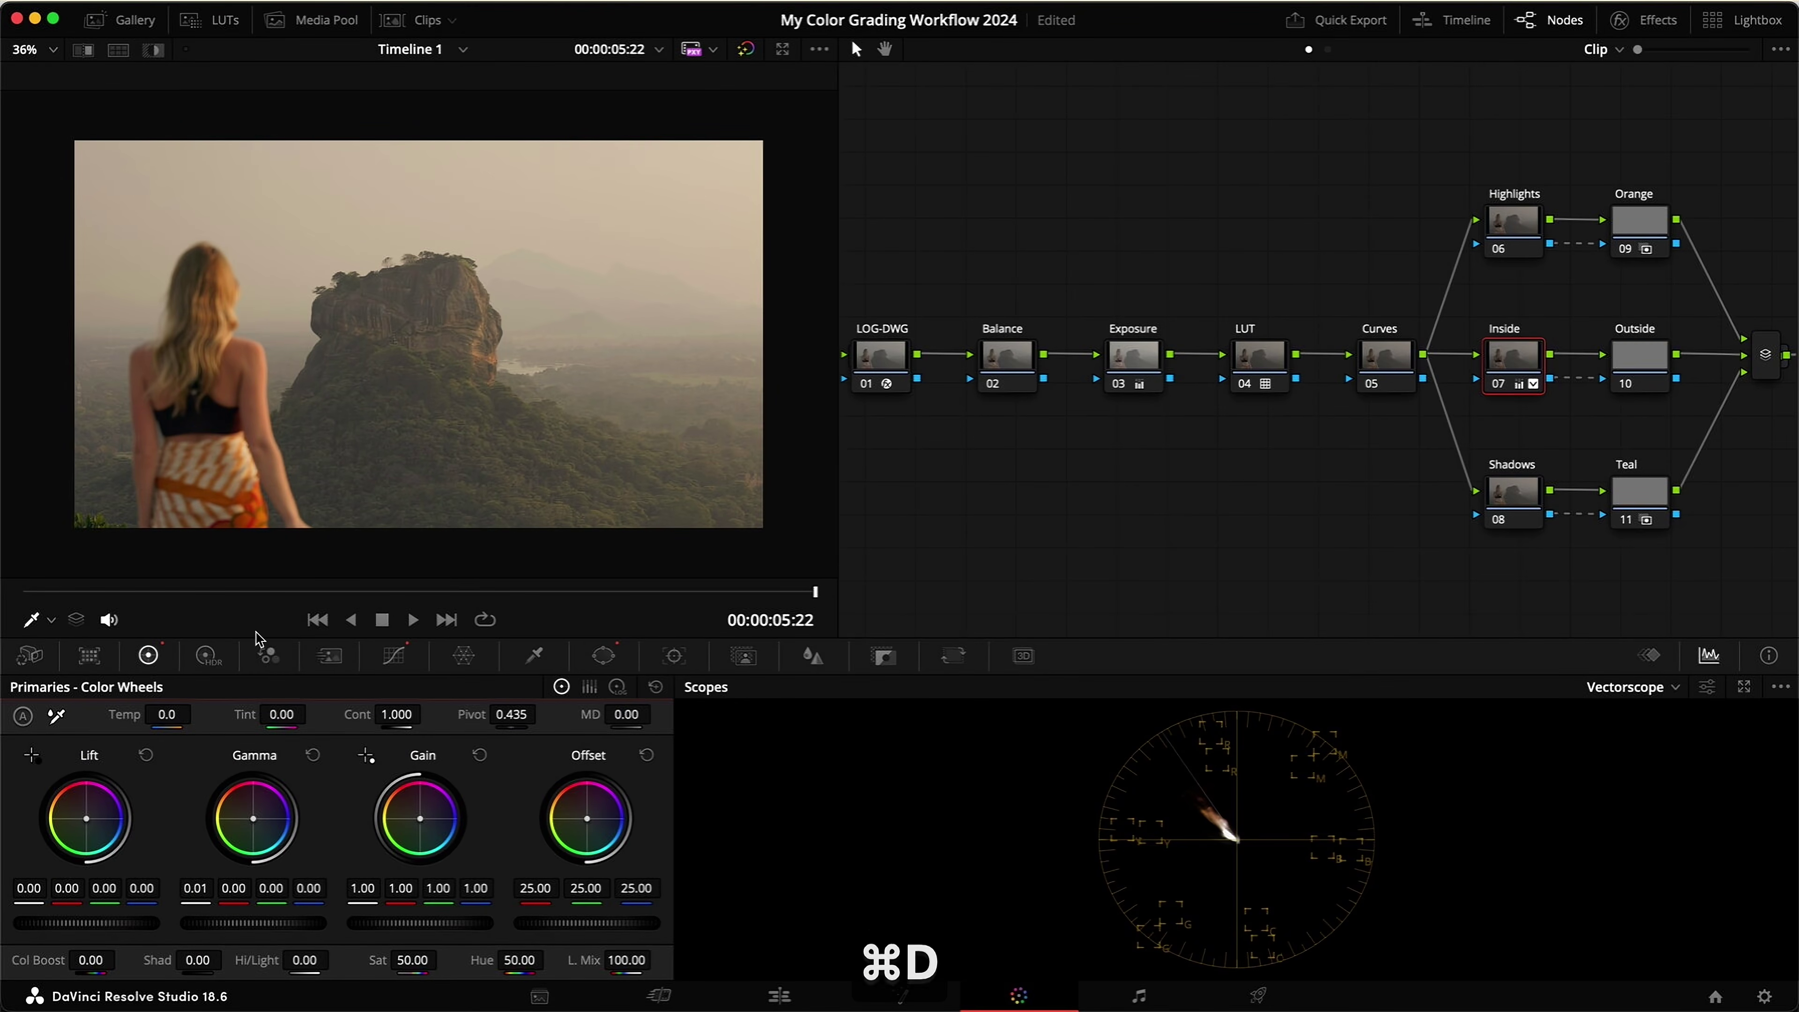
Step: Move to 00:00:01:21 and compare the image with the Inside node disabled and enabled, leaving it enabled
left_click_drag(324, 591, 257, 591)
key("super+d")
key("super+d")
key("super+d")
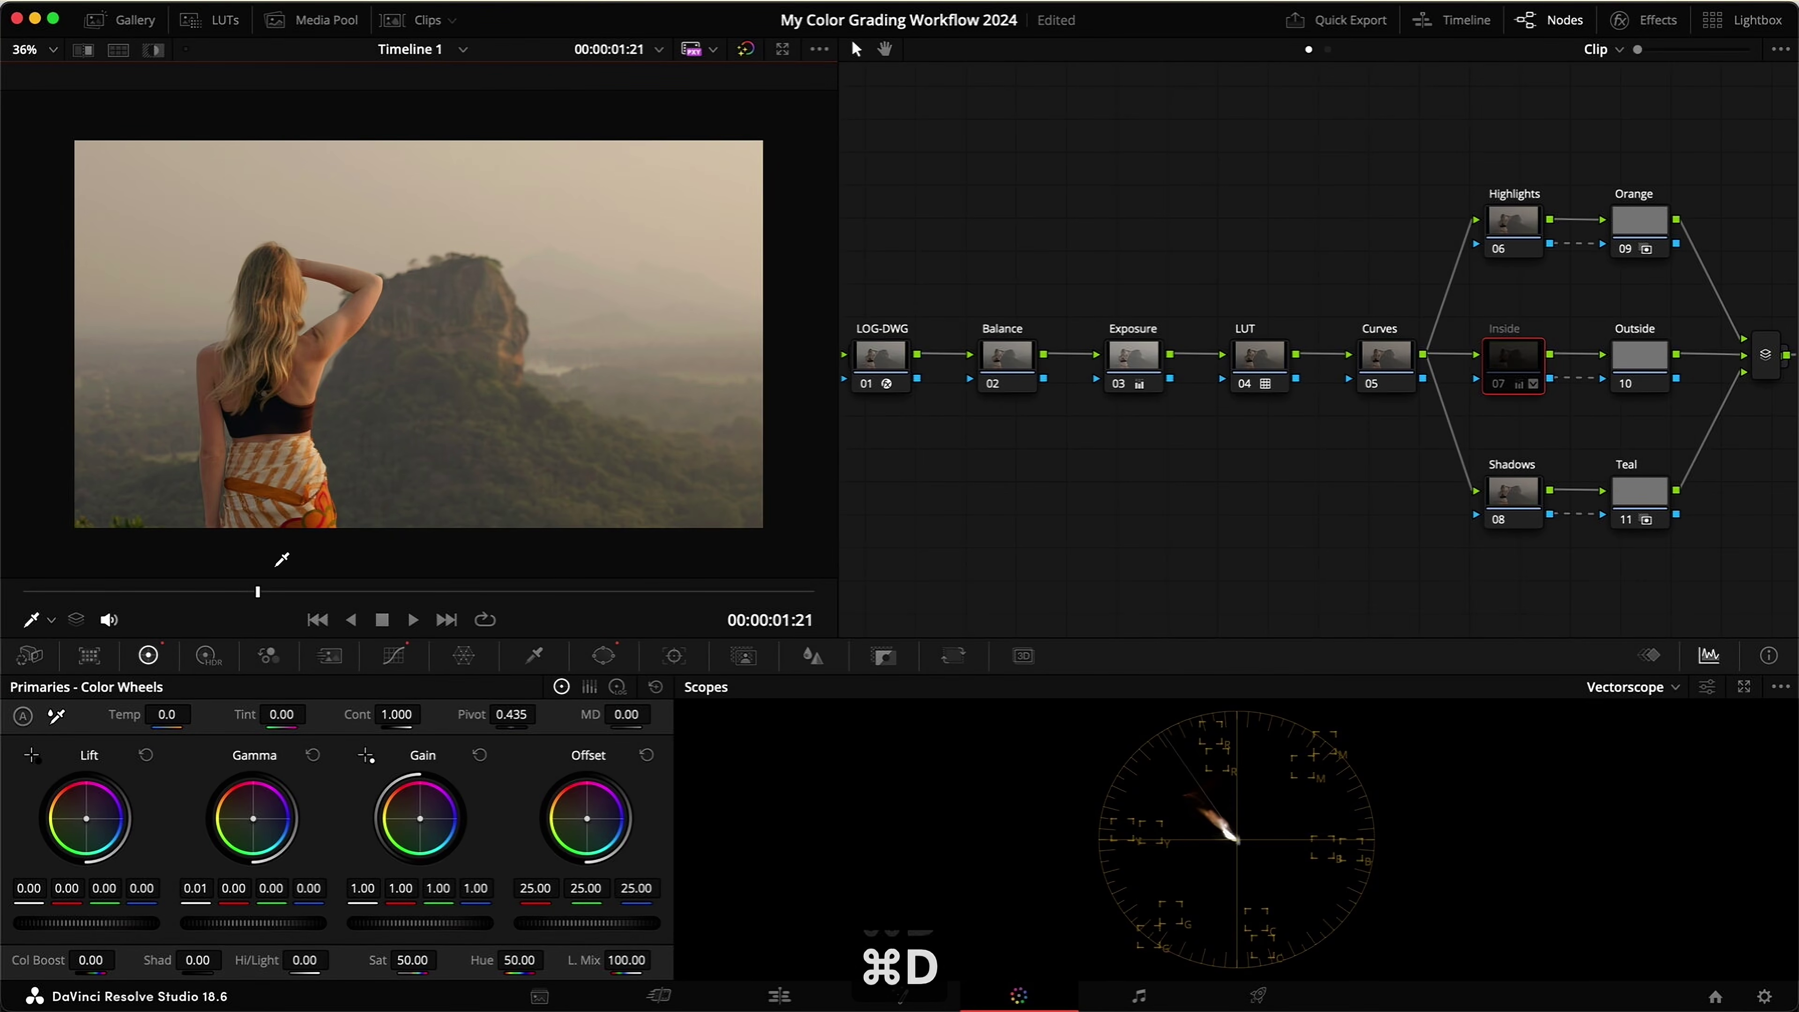
key("super+d")
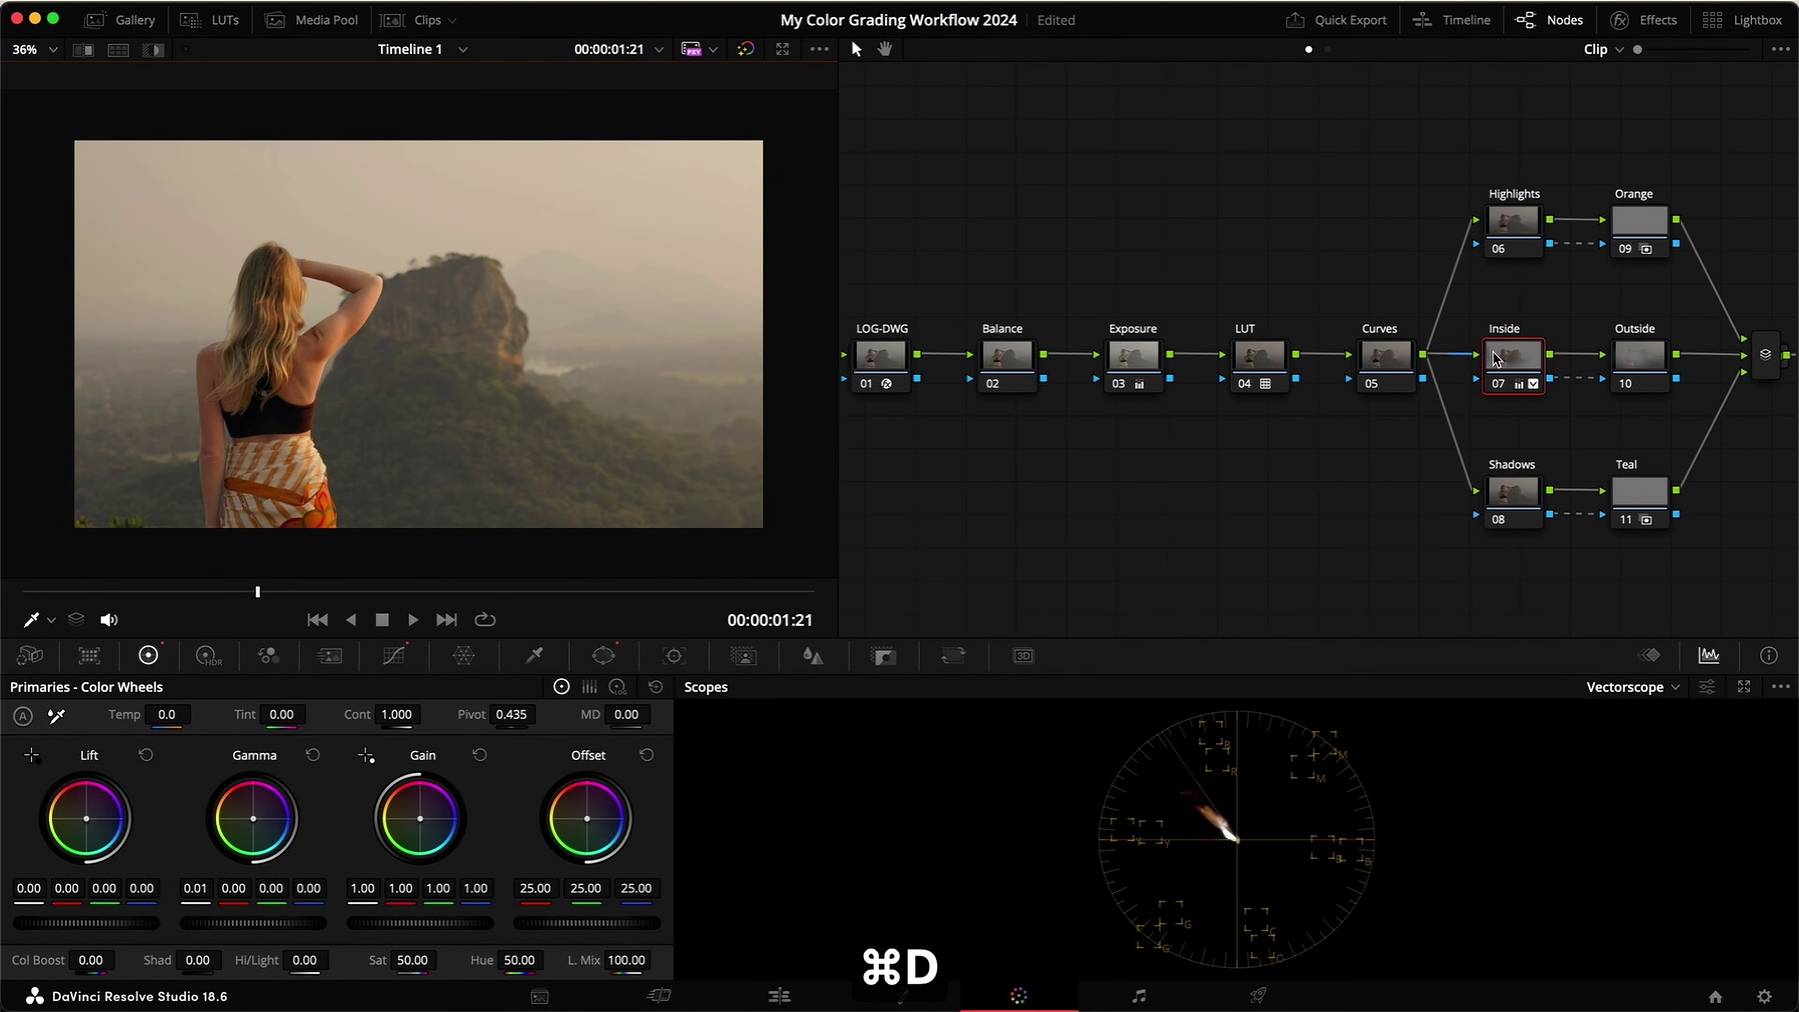
Step: Examine the areas affected by the Inside and Outside nodes in highlight view, including the Inside node's window and curve
left_click(1661, 363)
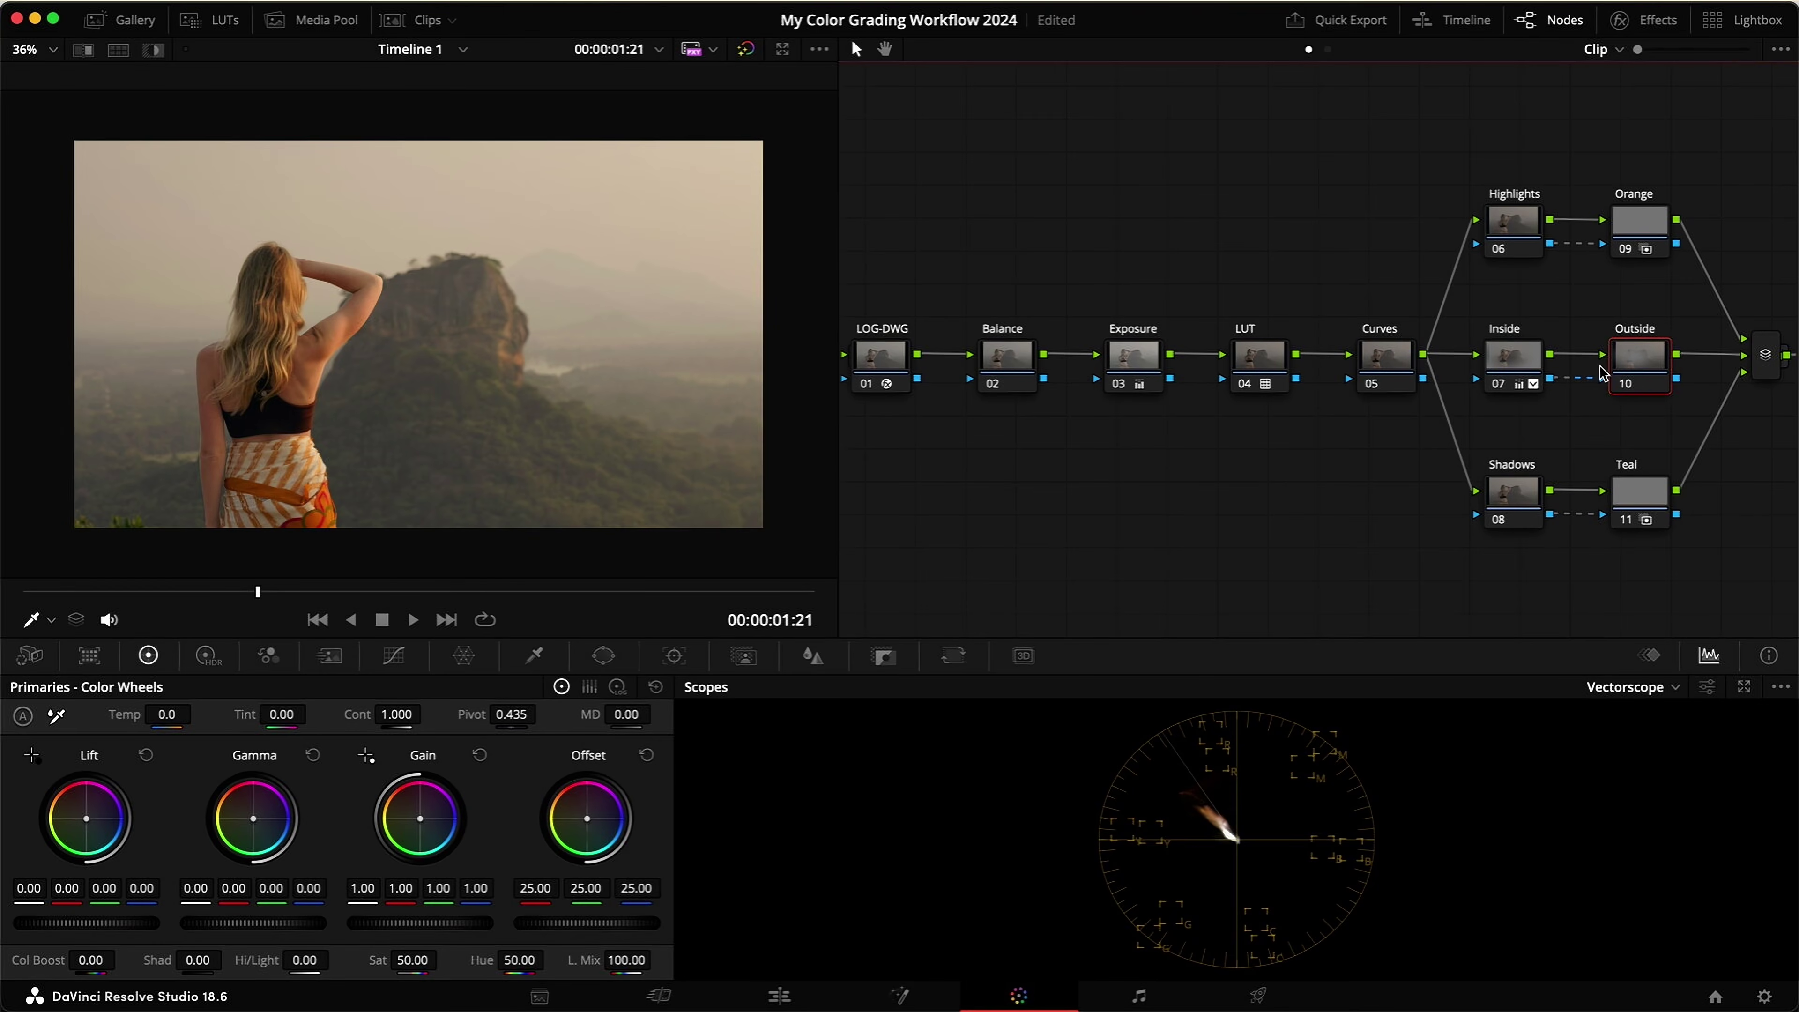
left_click(1523, 370)
key("shift+h")
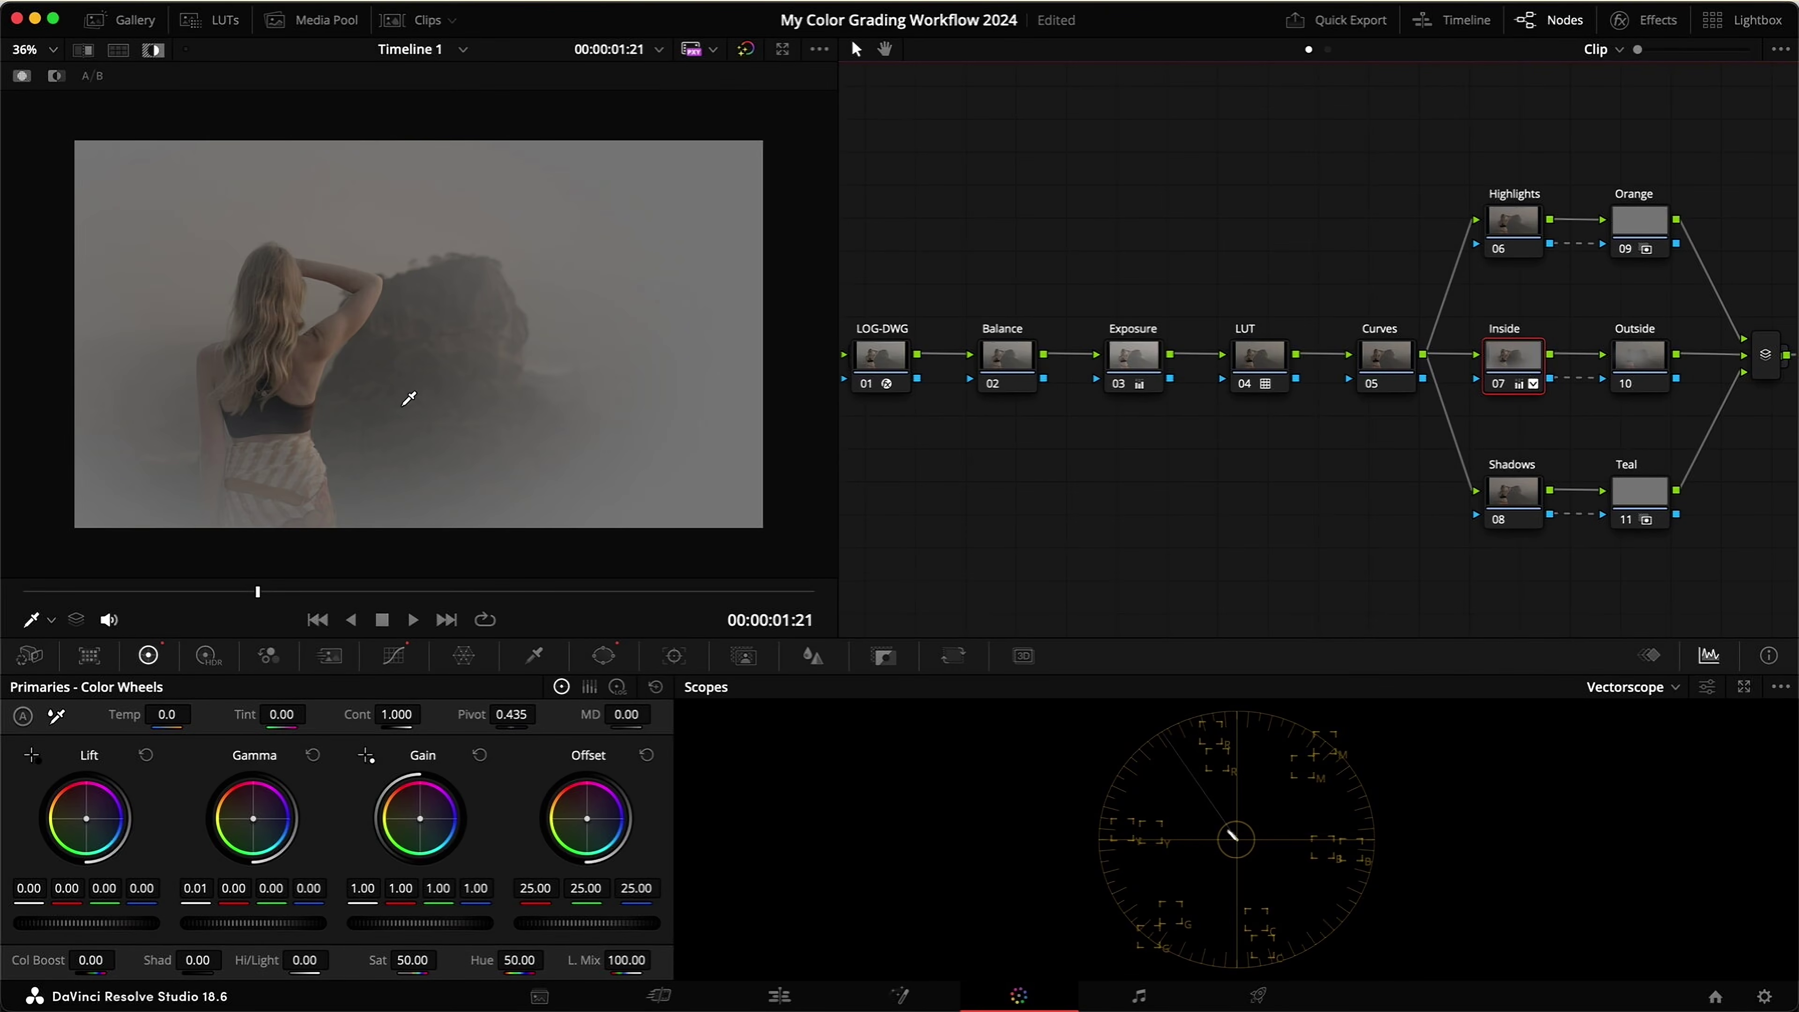
left_click(603, 656)
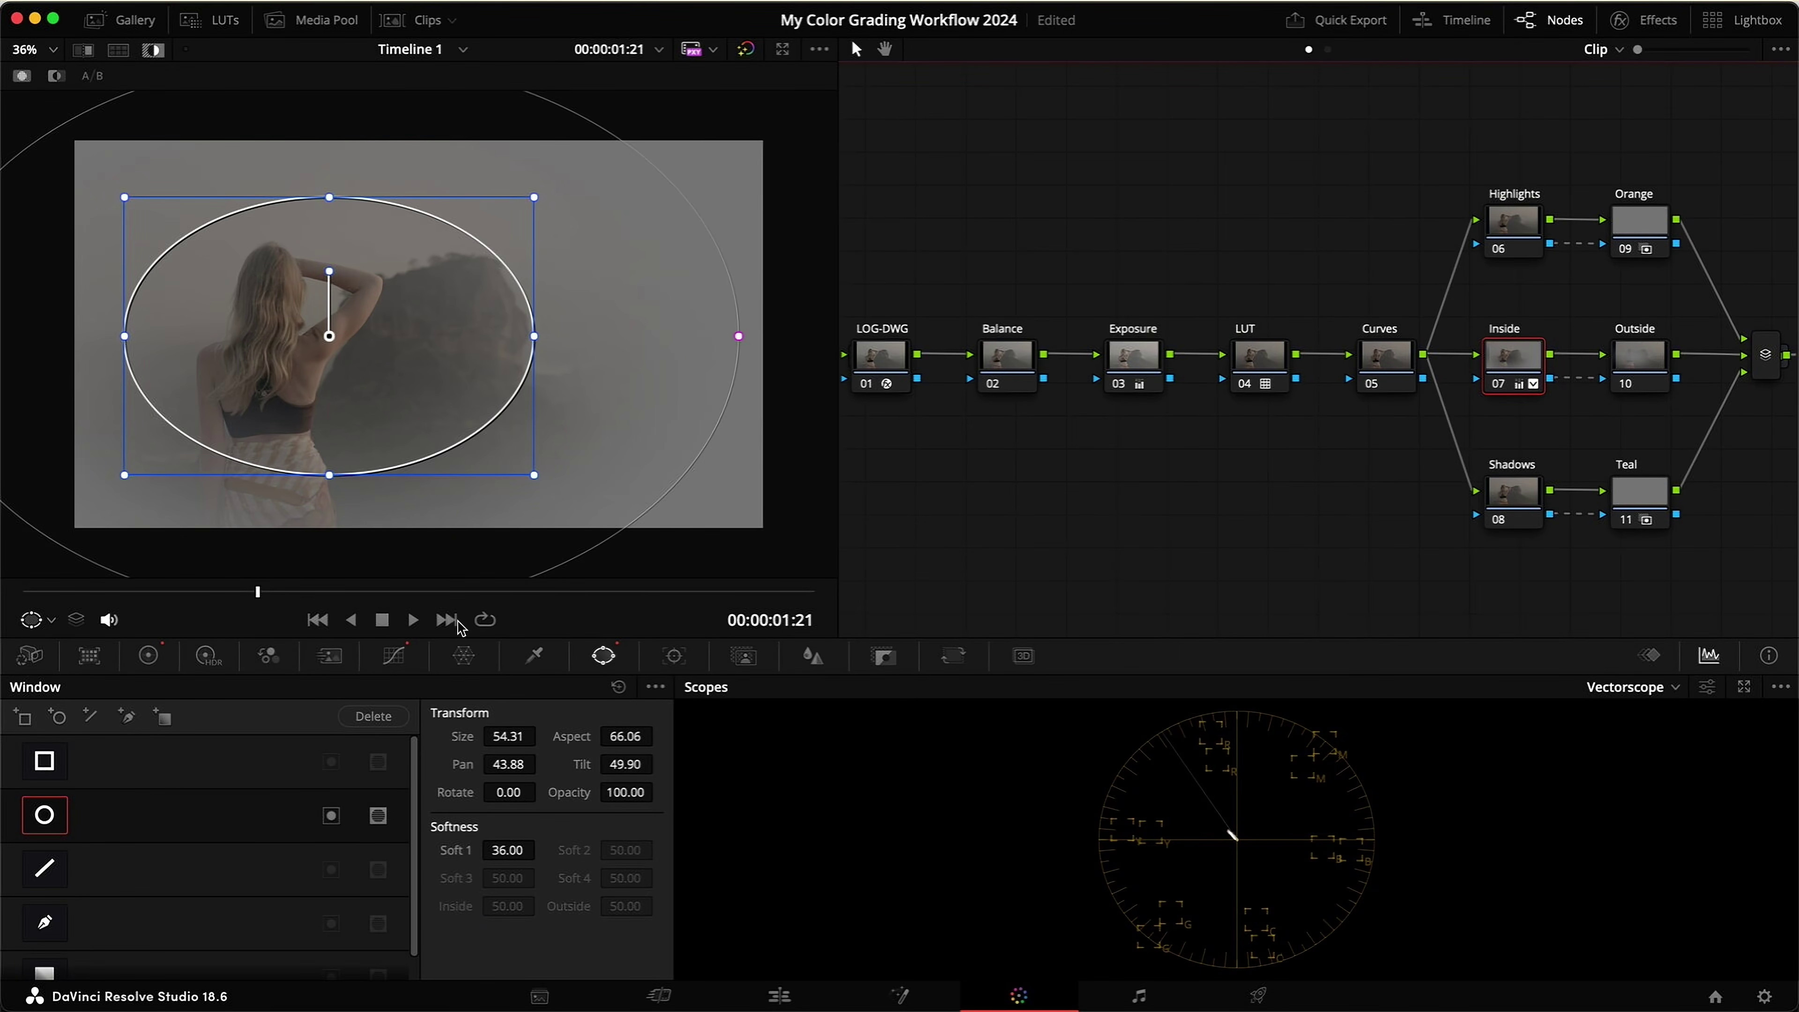
left_click(392, 653)
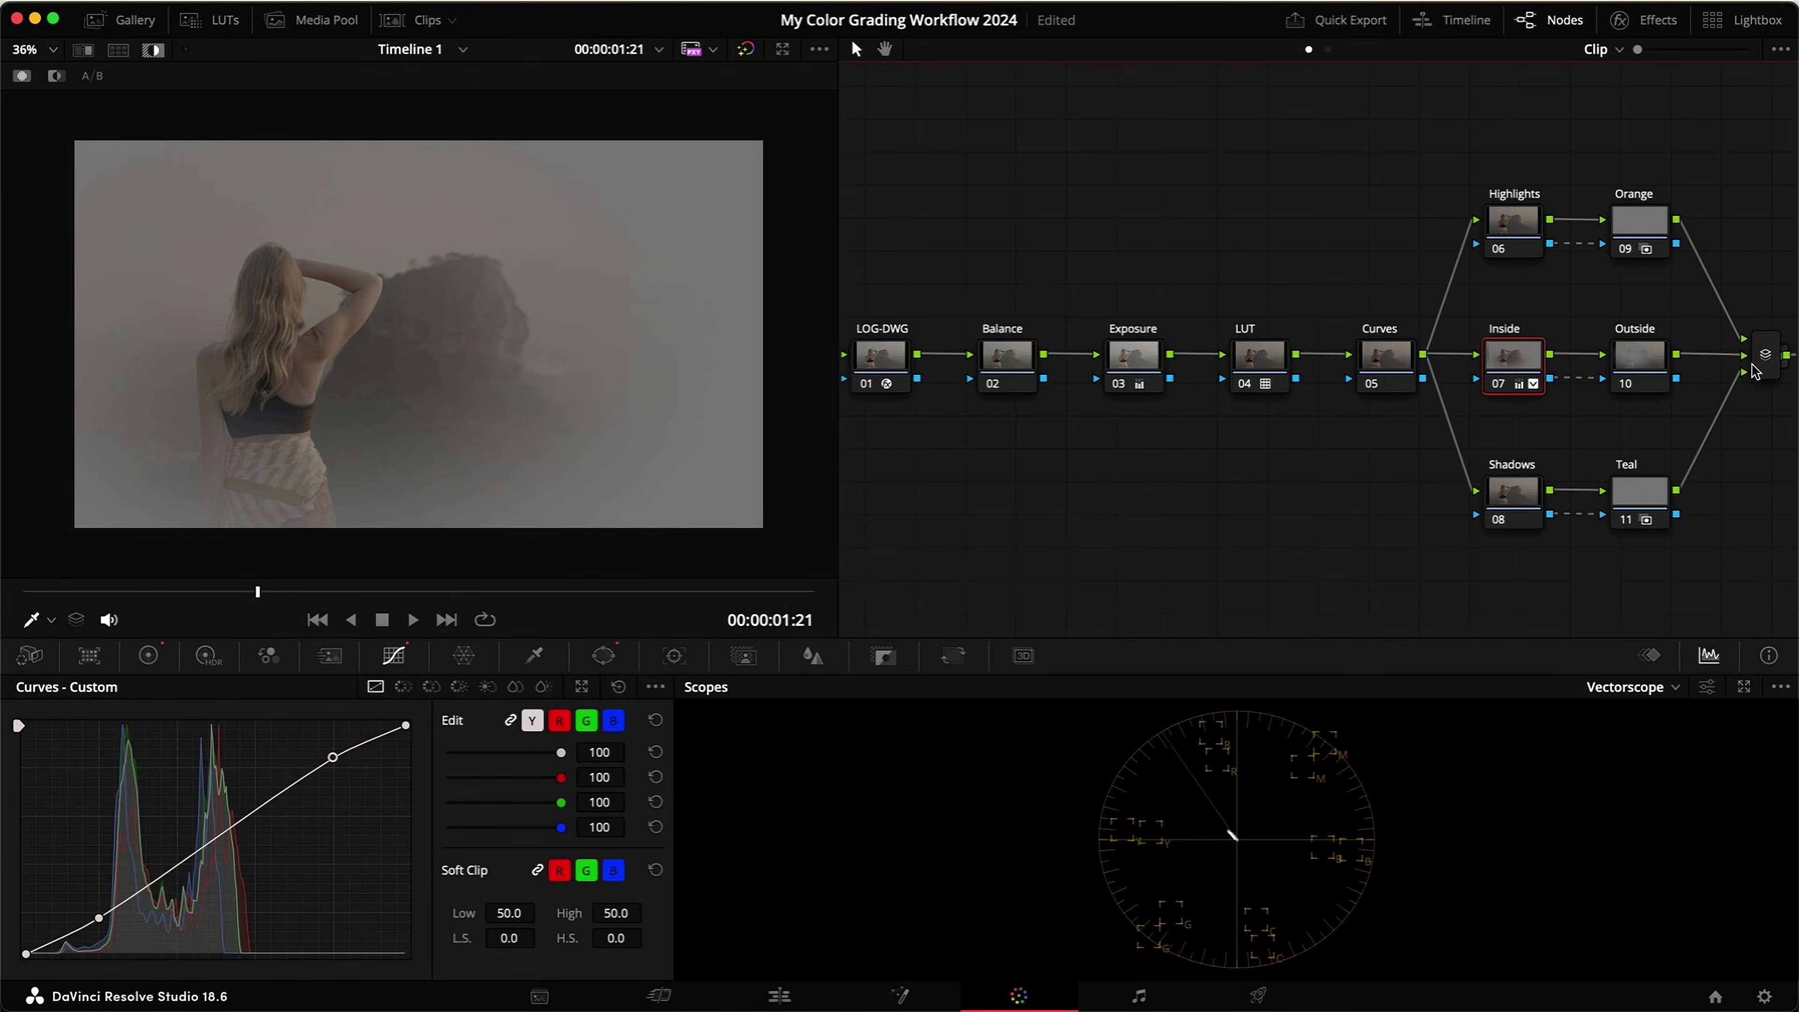
left_click(1626, 367)
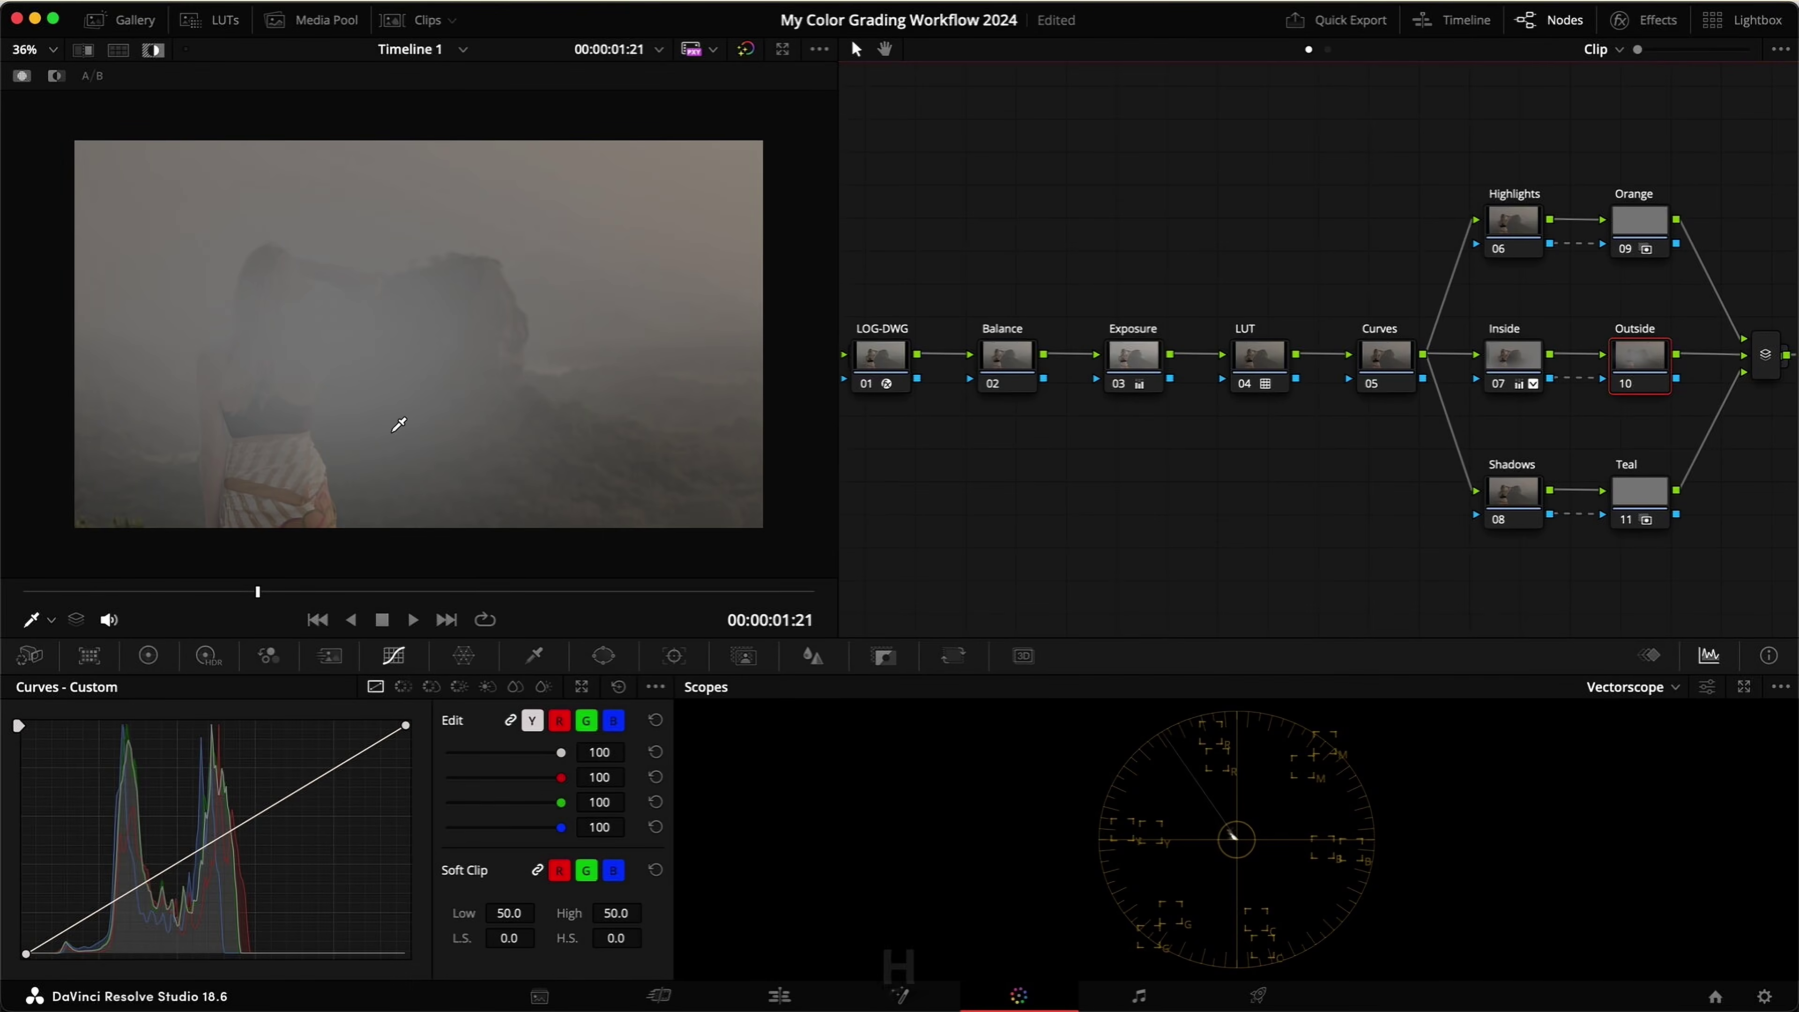
key("shift+h")
Step: Darken the Outside node by pulling the lower part of its custom curve down, and compare it off and on
left_click_drag(110, 916, 117, 925)
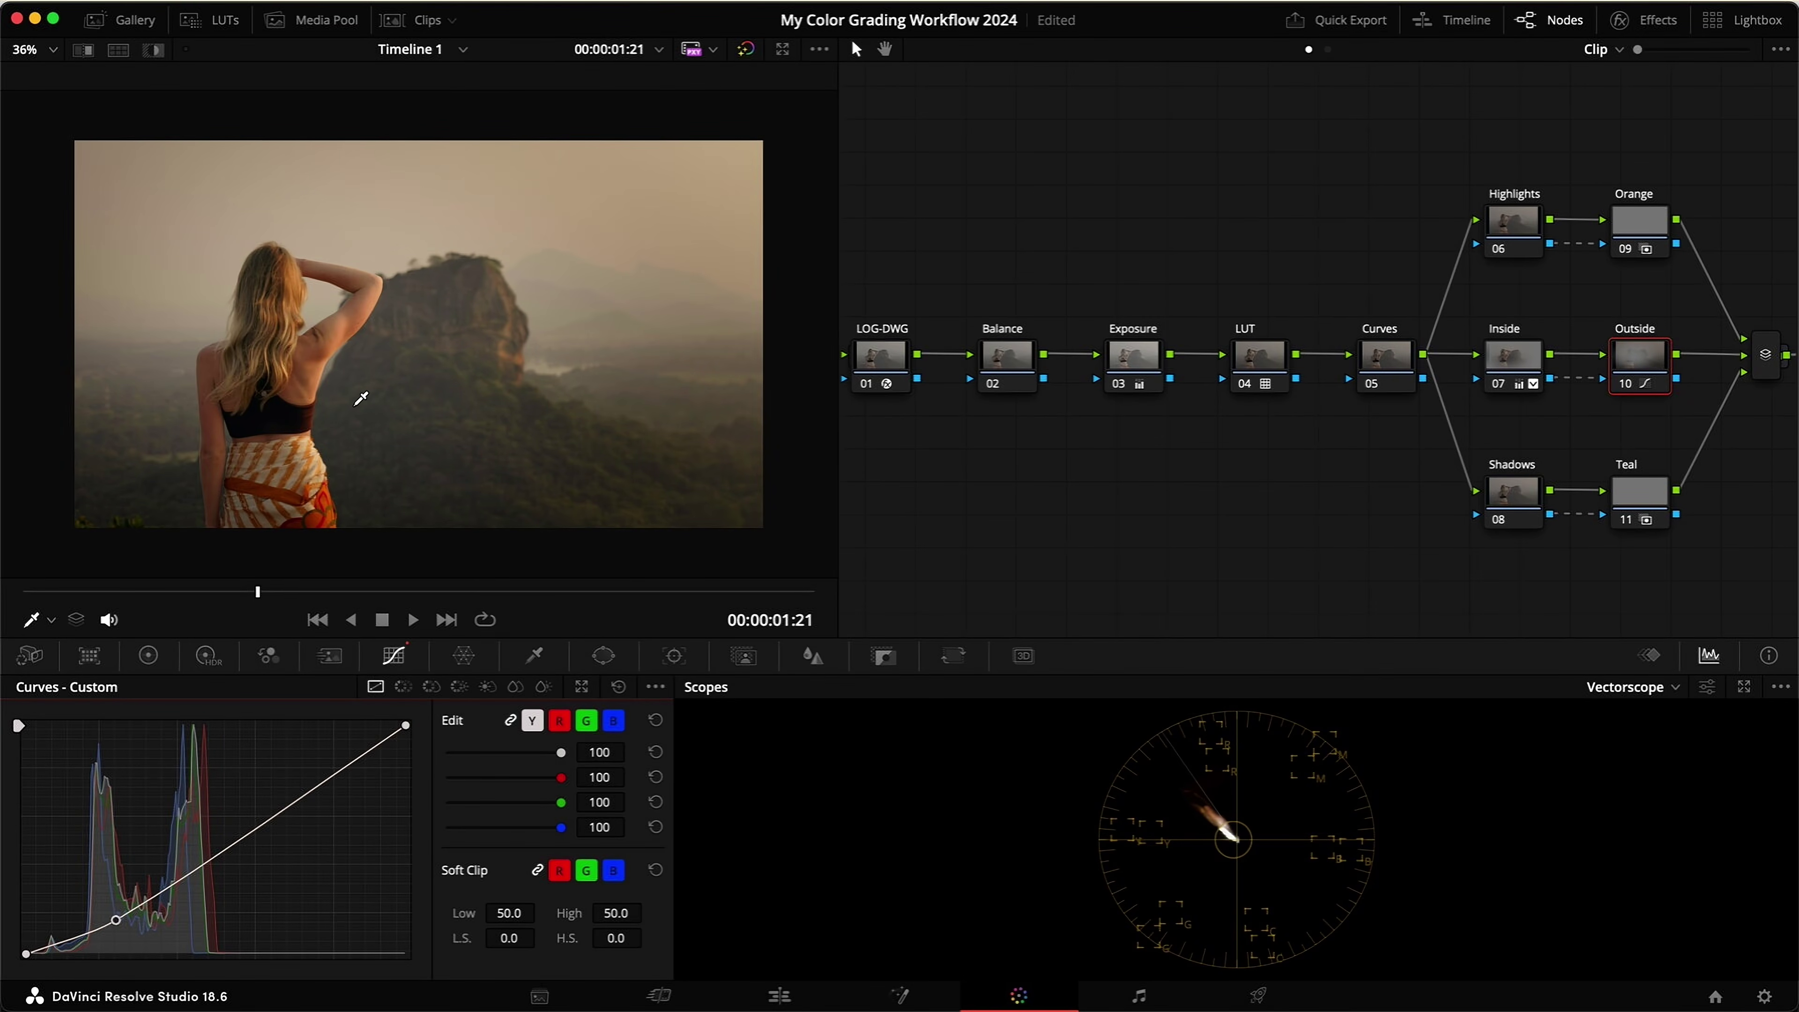
key("super+d")
key("super+d")
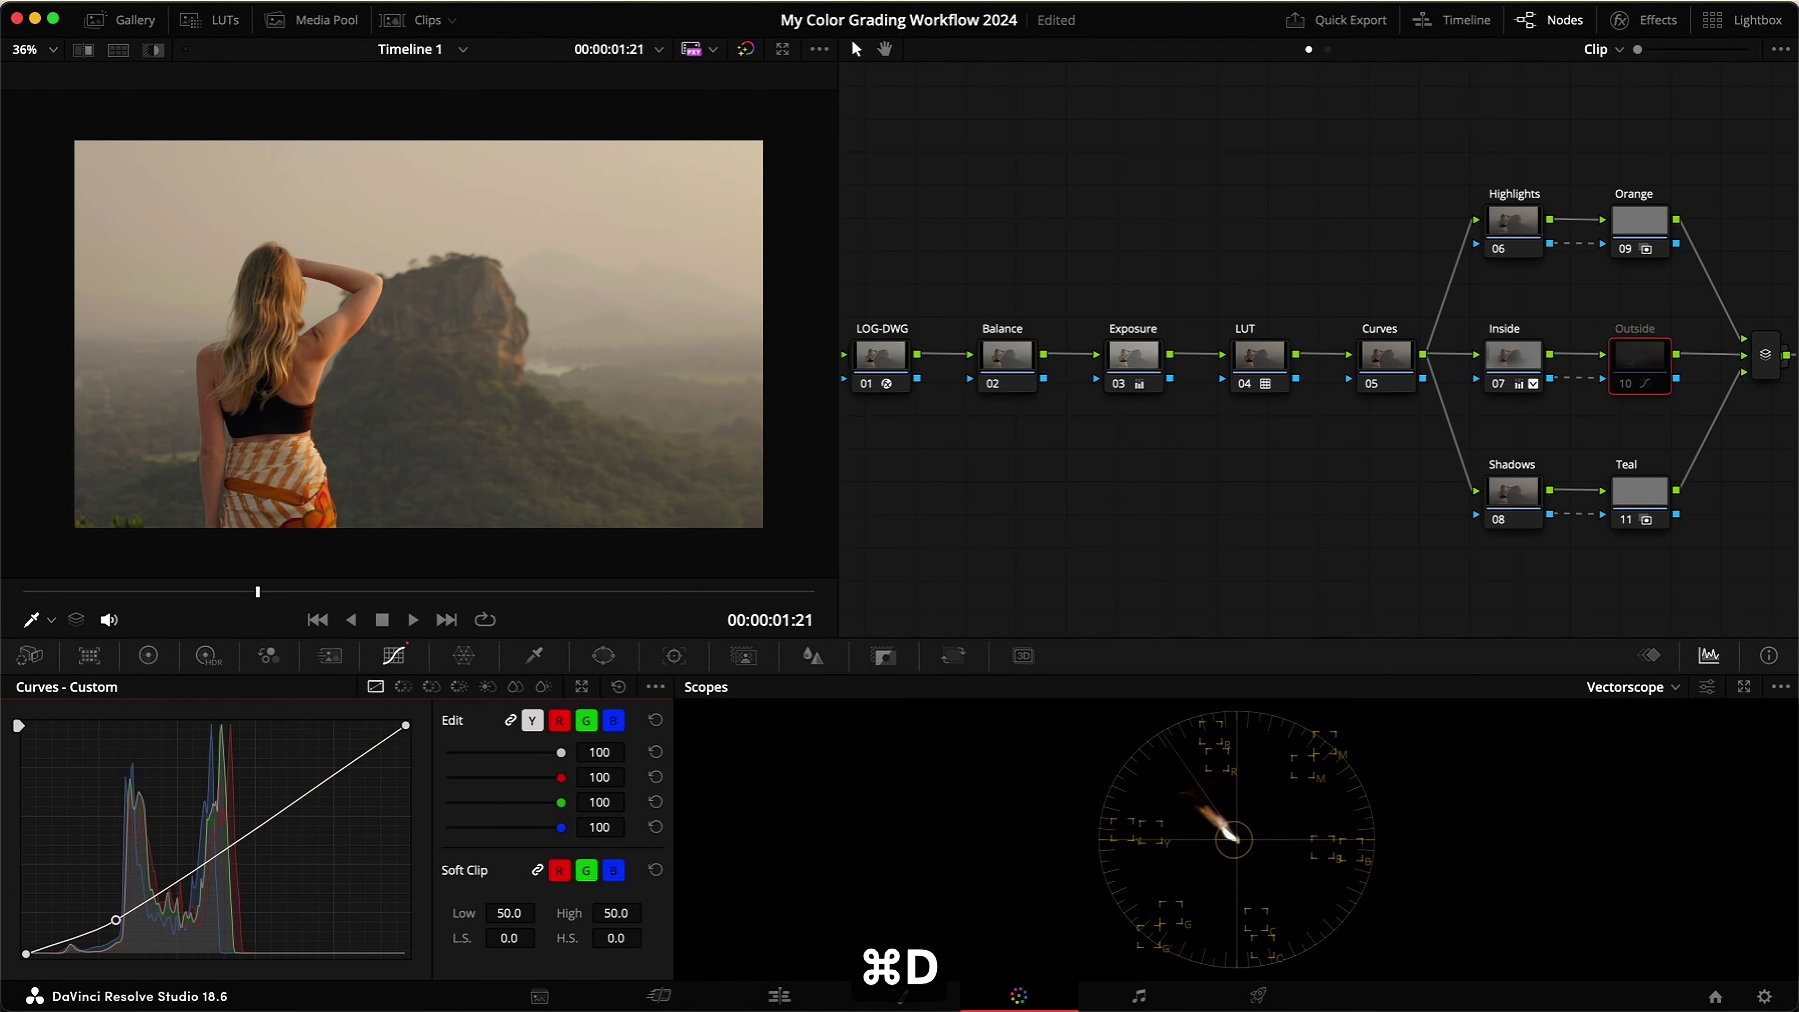
key("super+d")
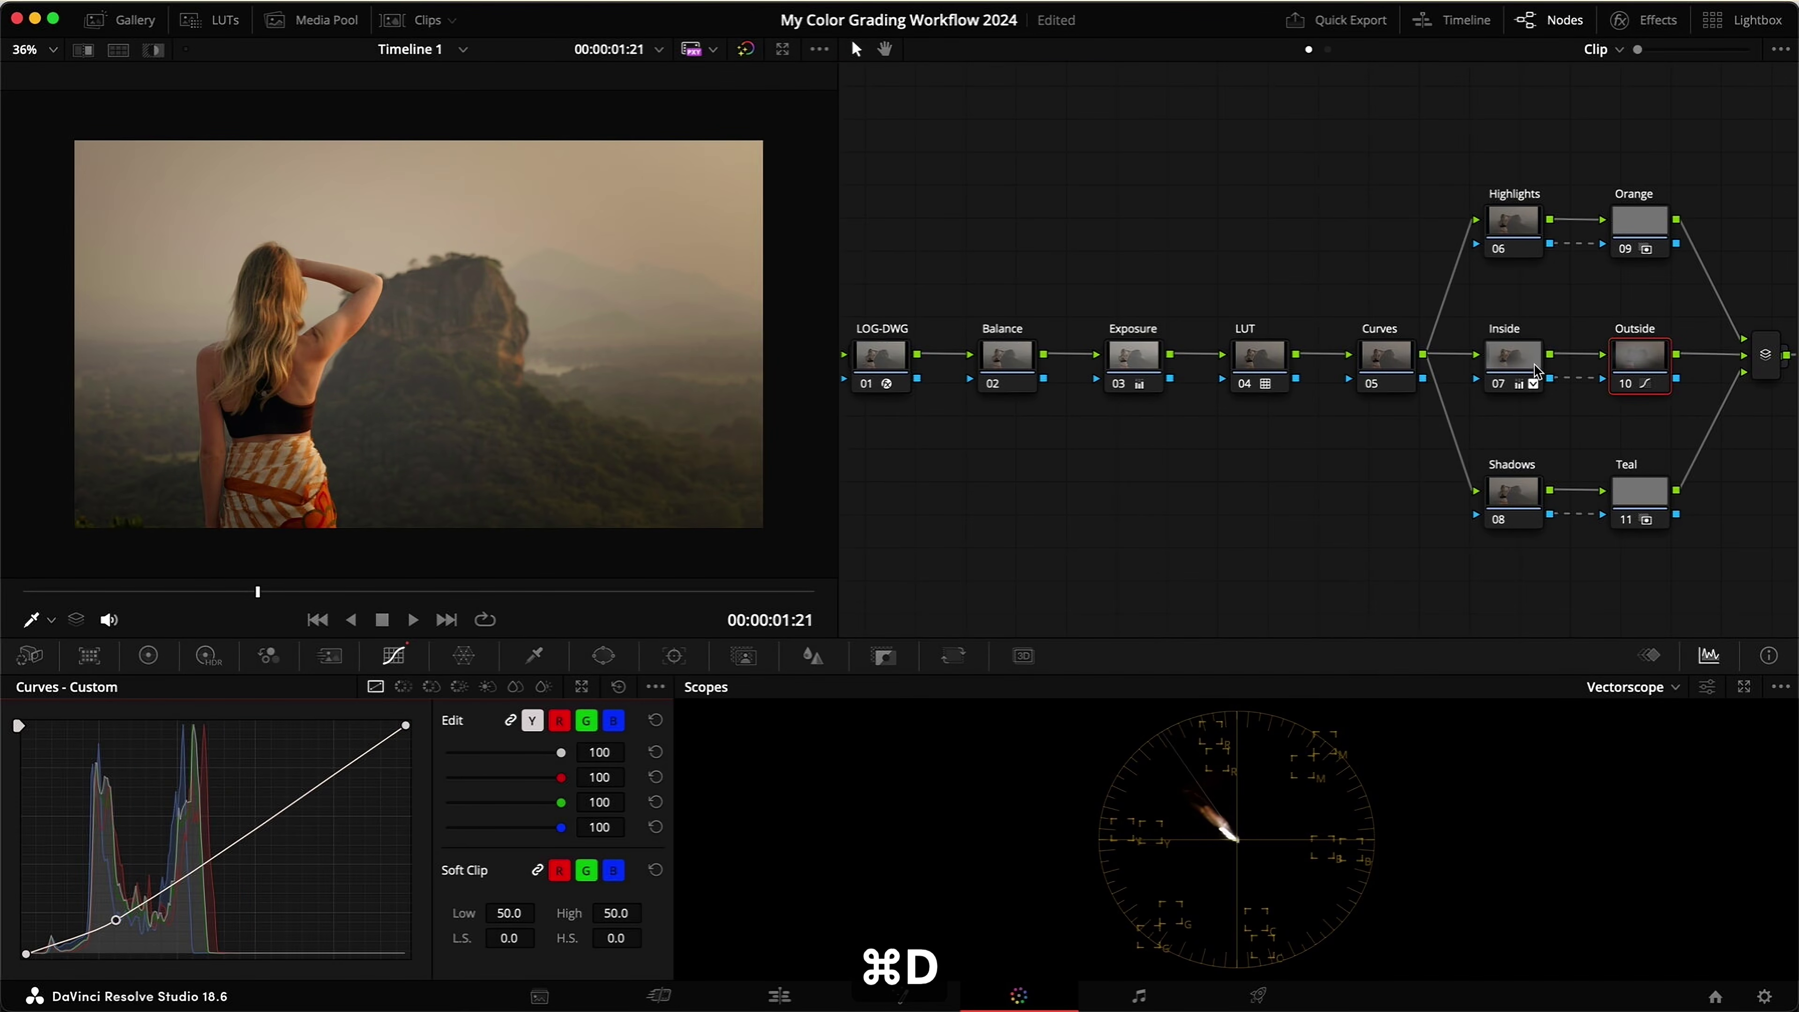
Step: Select the Inside and Outside nodes together and compare the image with both disabled and enabled
left_click(1513, 358, "shift")
key("super+d")
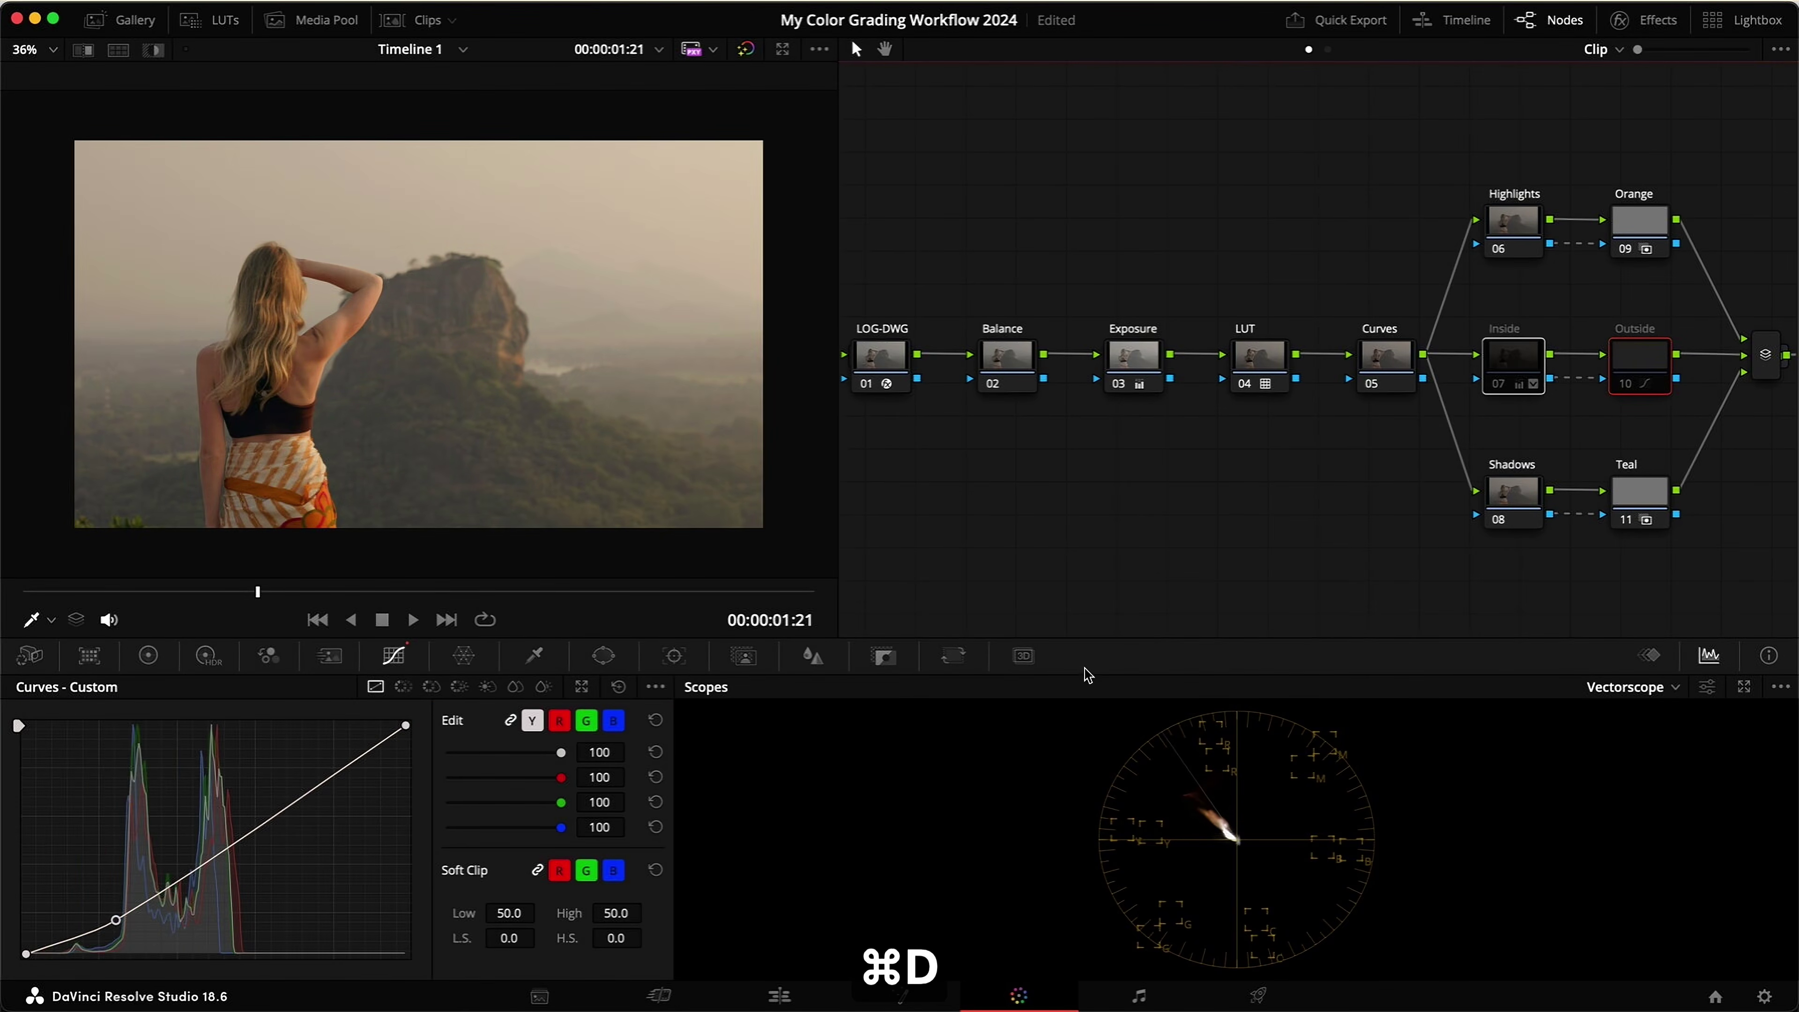
key("super+d")
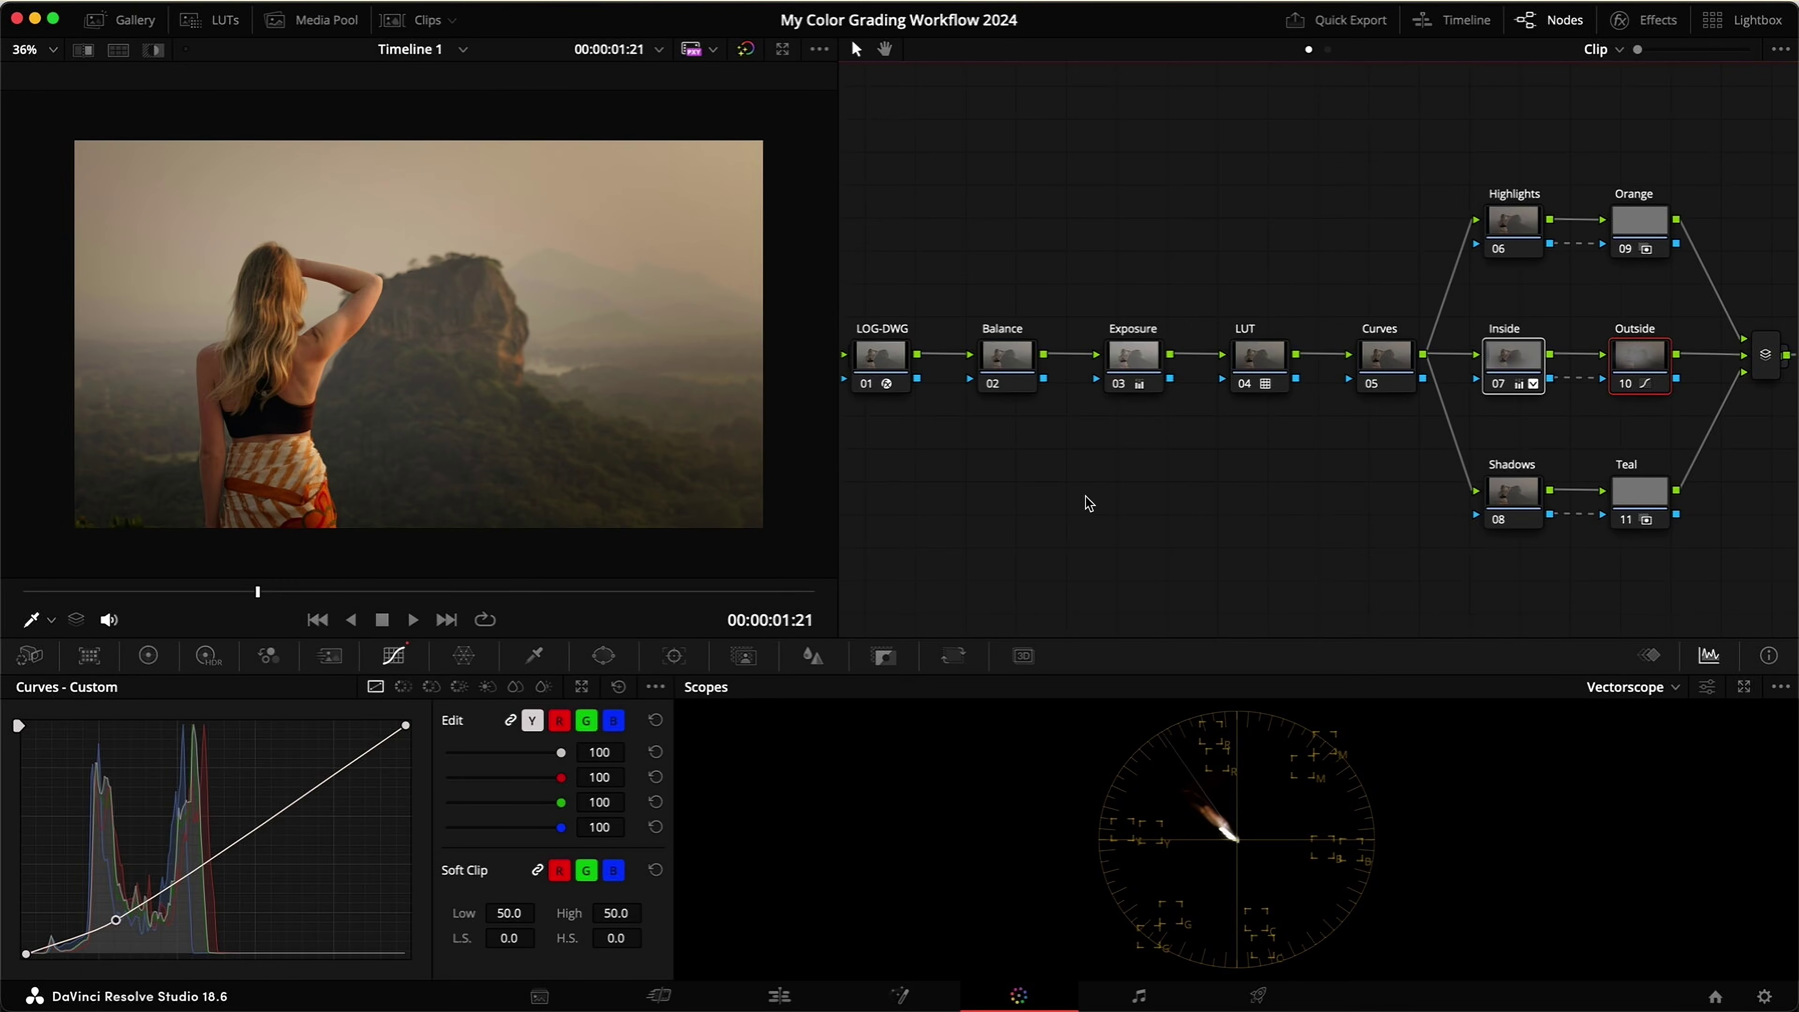
Step: Add a large circular window to the Highlights node over the frame's upper-right corner, with size about 73, aspect 64, pan 74 and tilt 63
left_click(1515, 219)
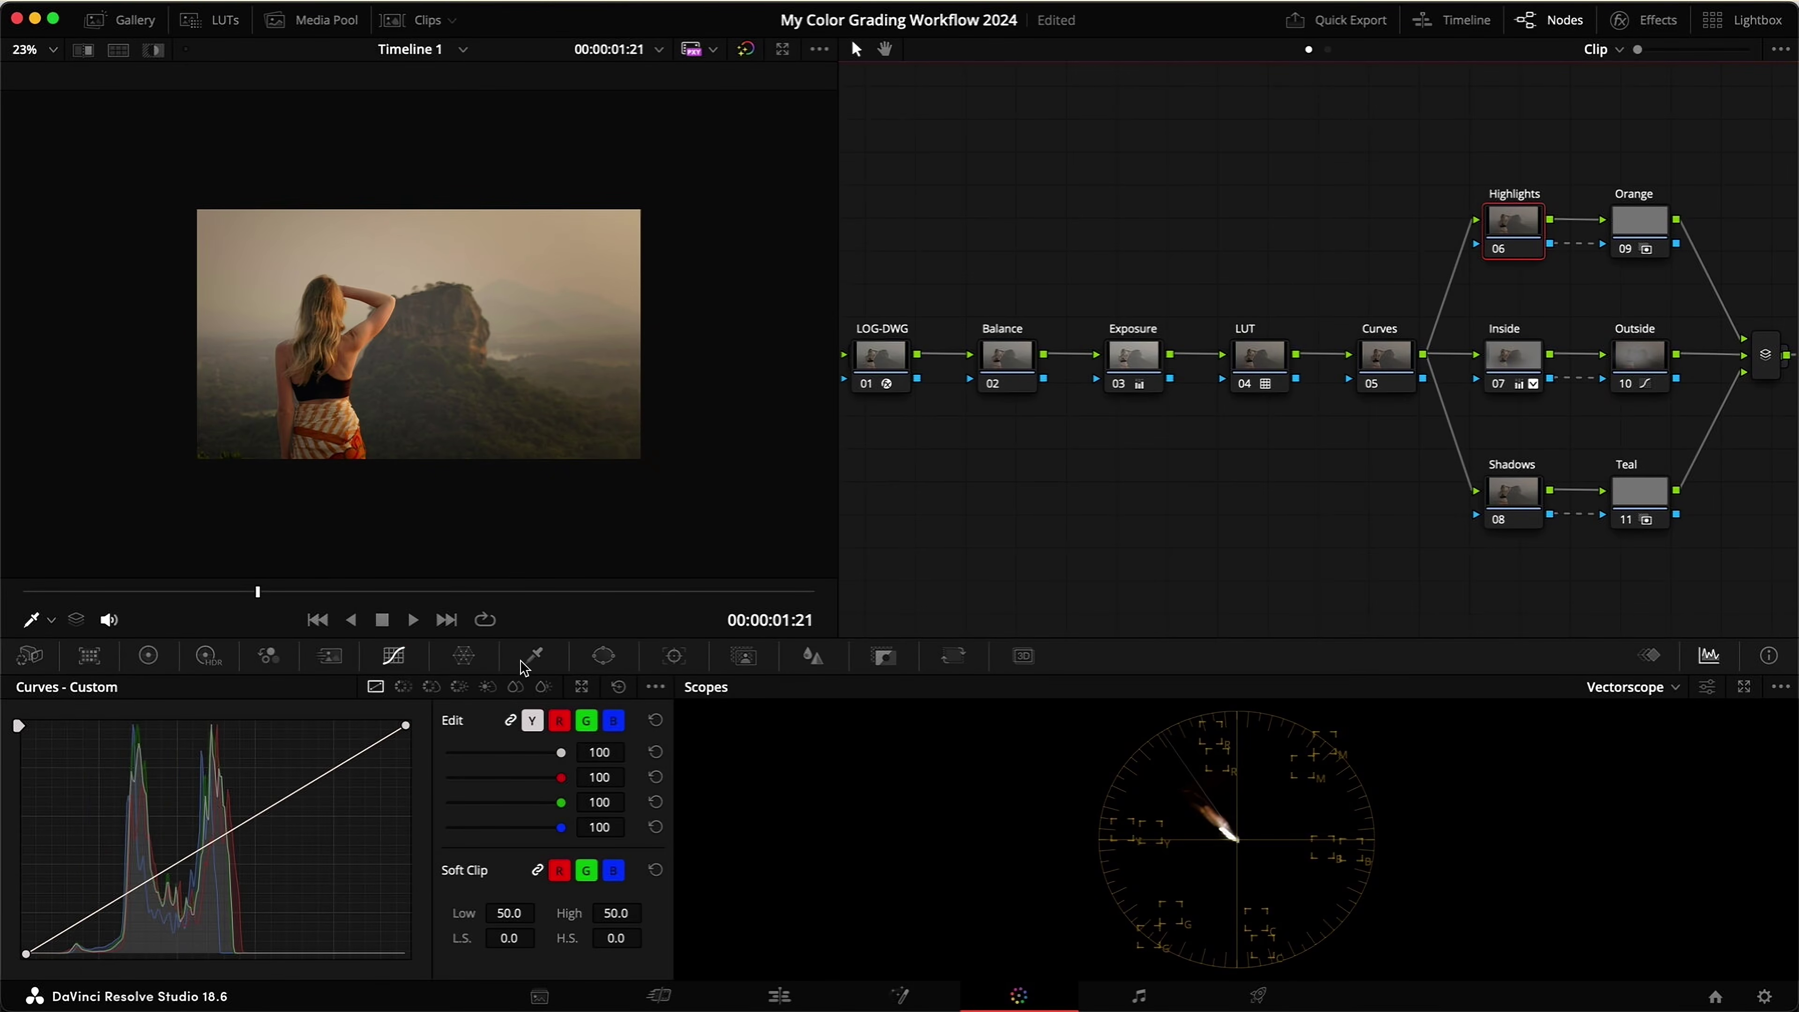
left_click(603, 655)
left_click(47, 817)
left_click_drag(423, 358, 641, 407)
left_click_drag(574, 223, 382, 208)
left_click_drag(670, 333, 673, 334)
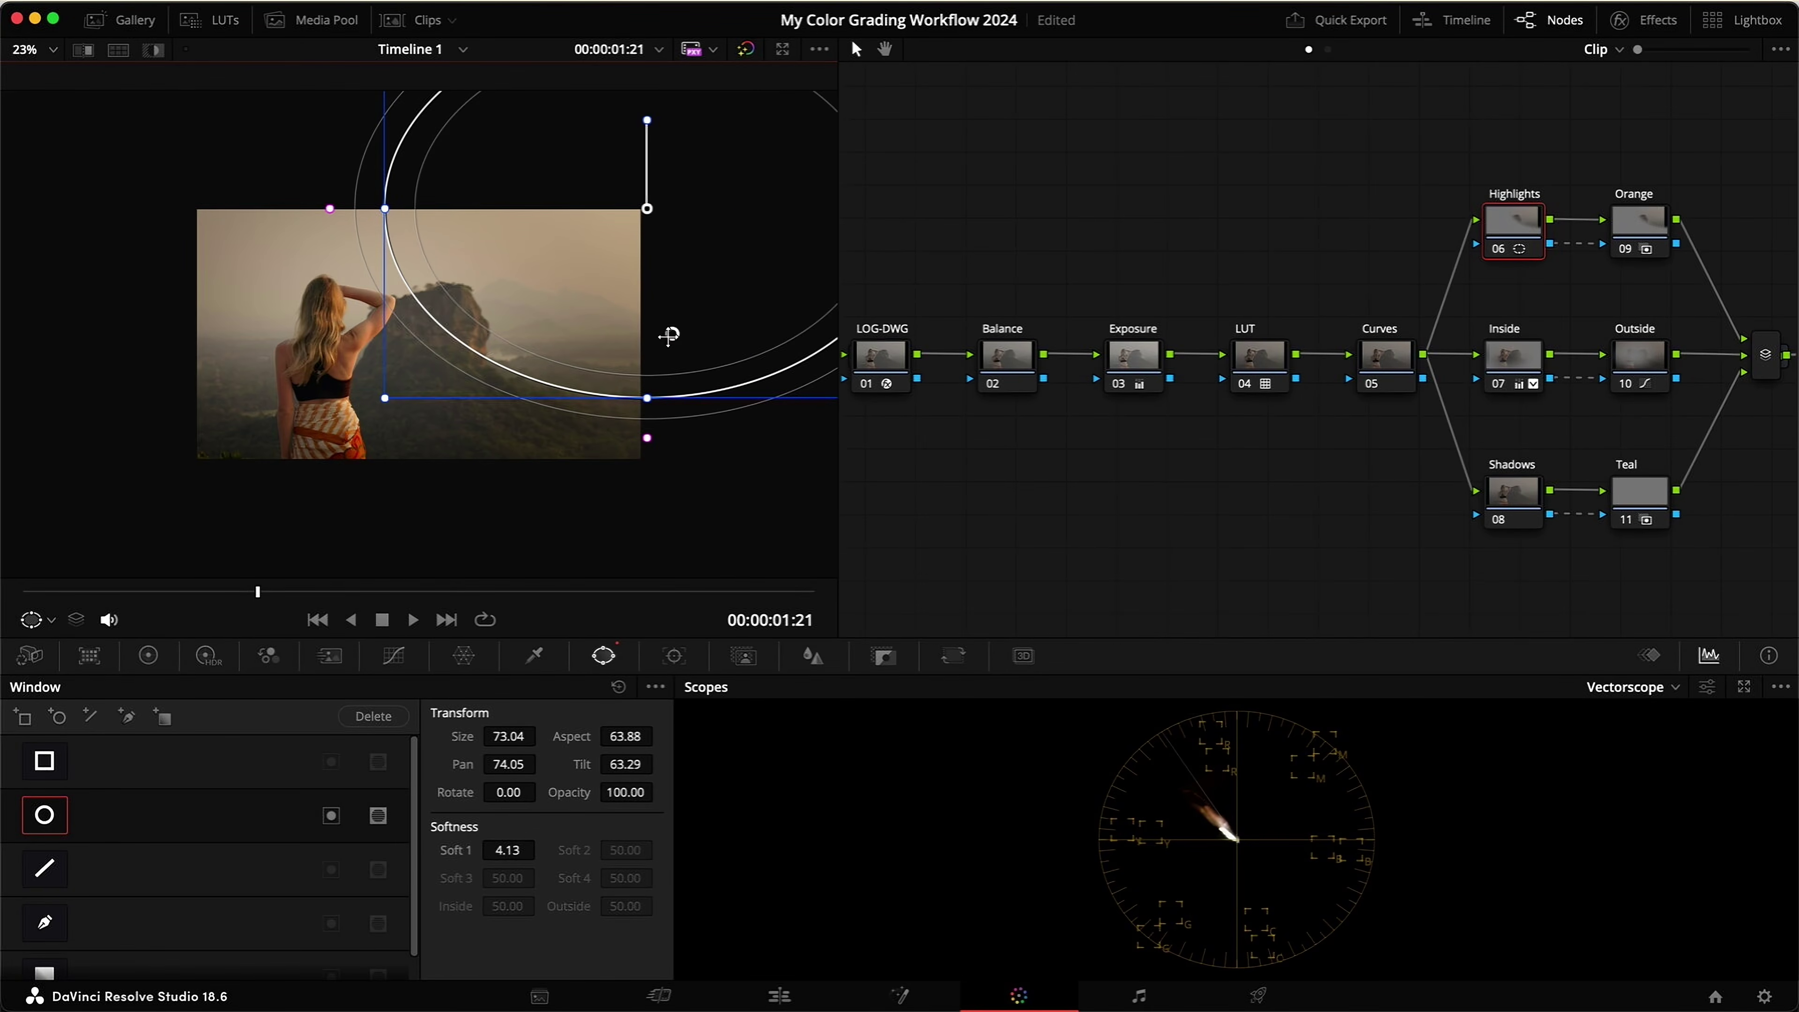
Step: Set the Highlights window's softness to 50 and check its affected area in highlight view
left_click(511, 849)
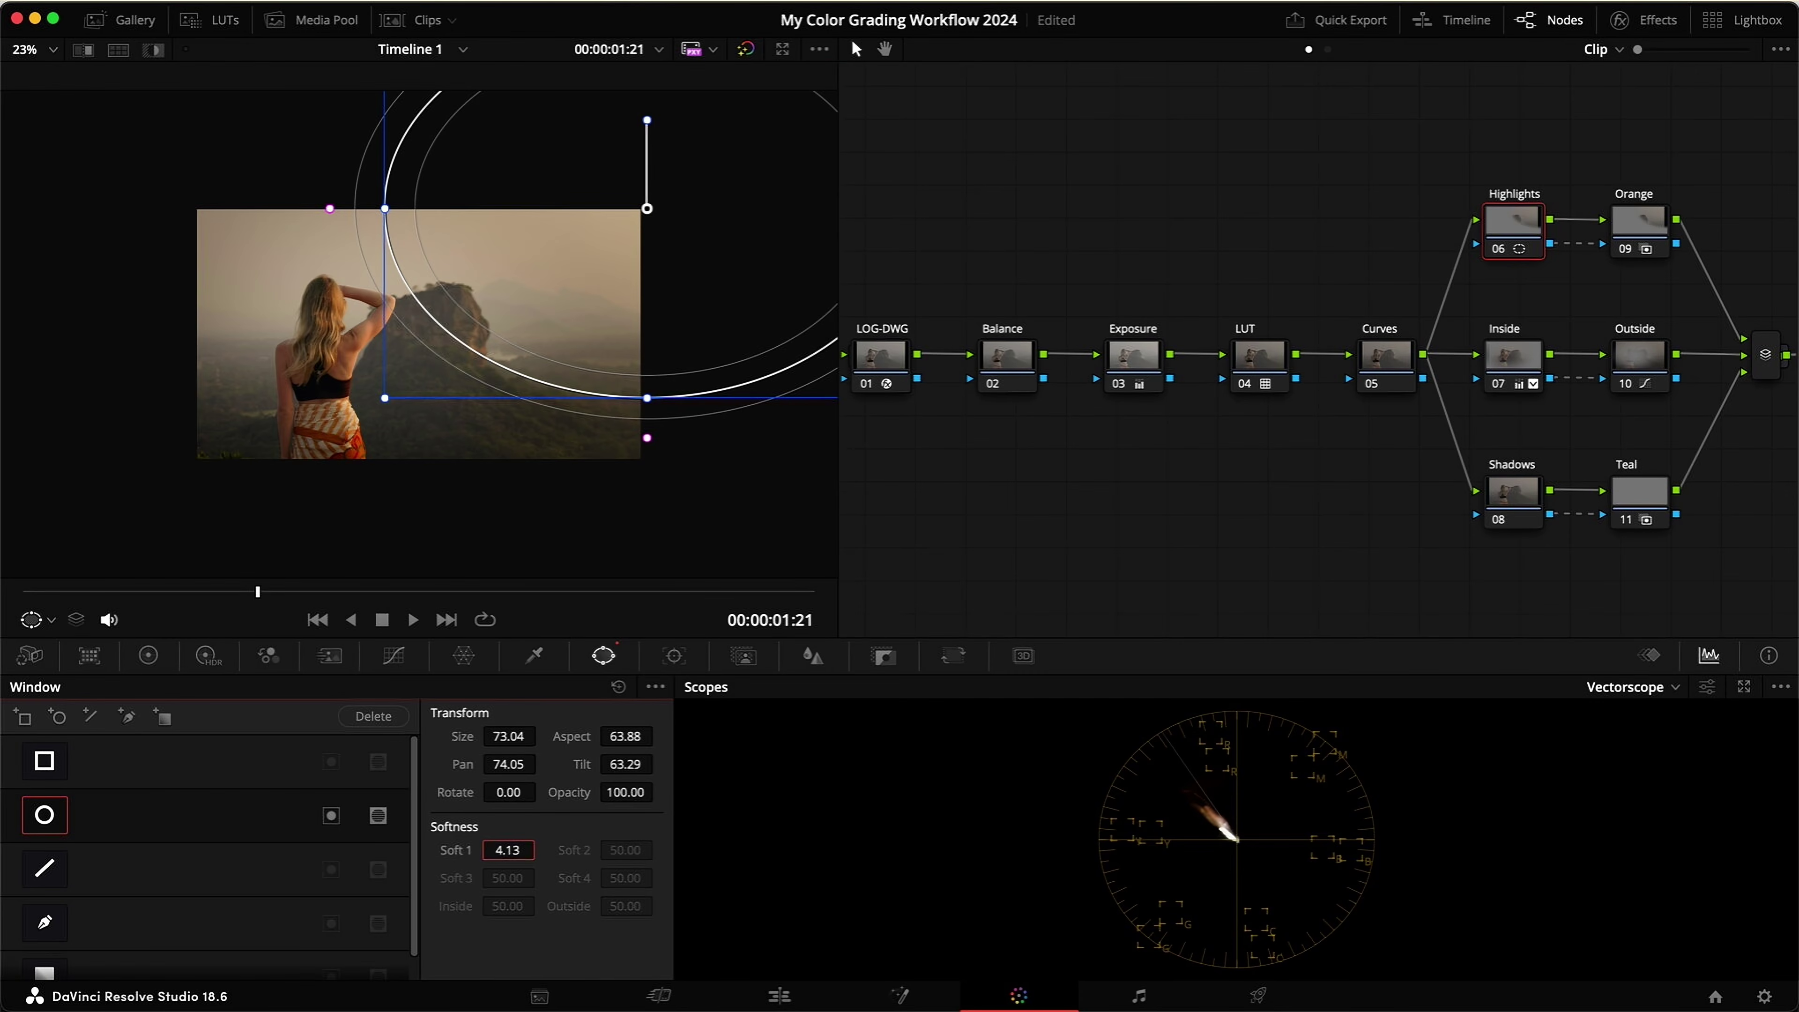
type("50")
key("Return")
key("shift+h")
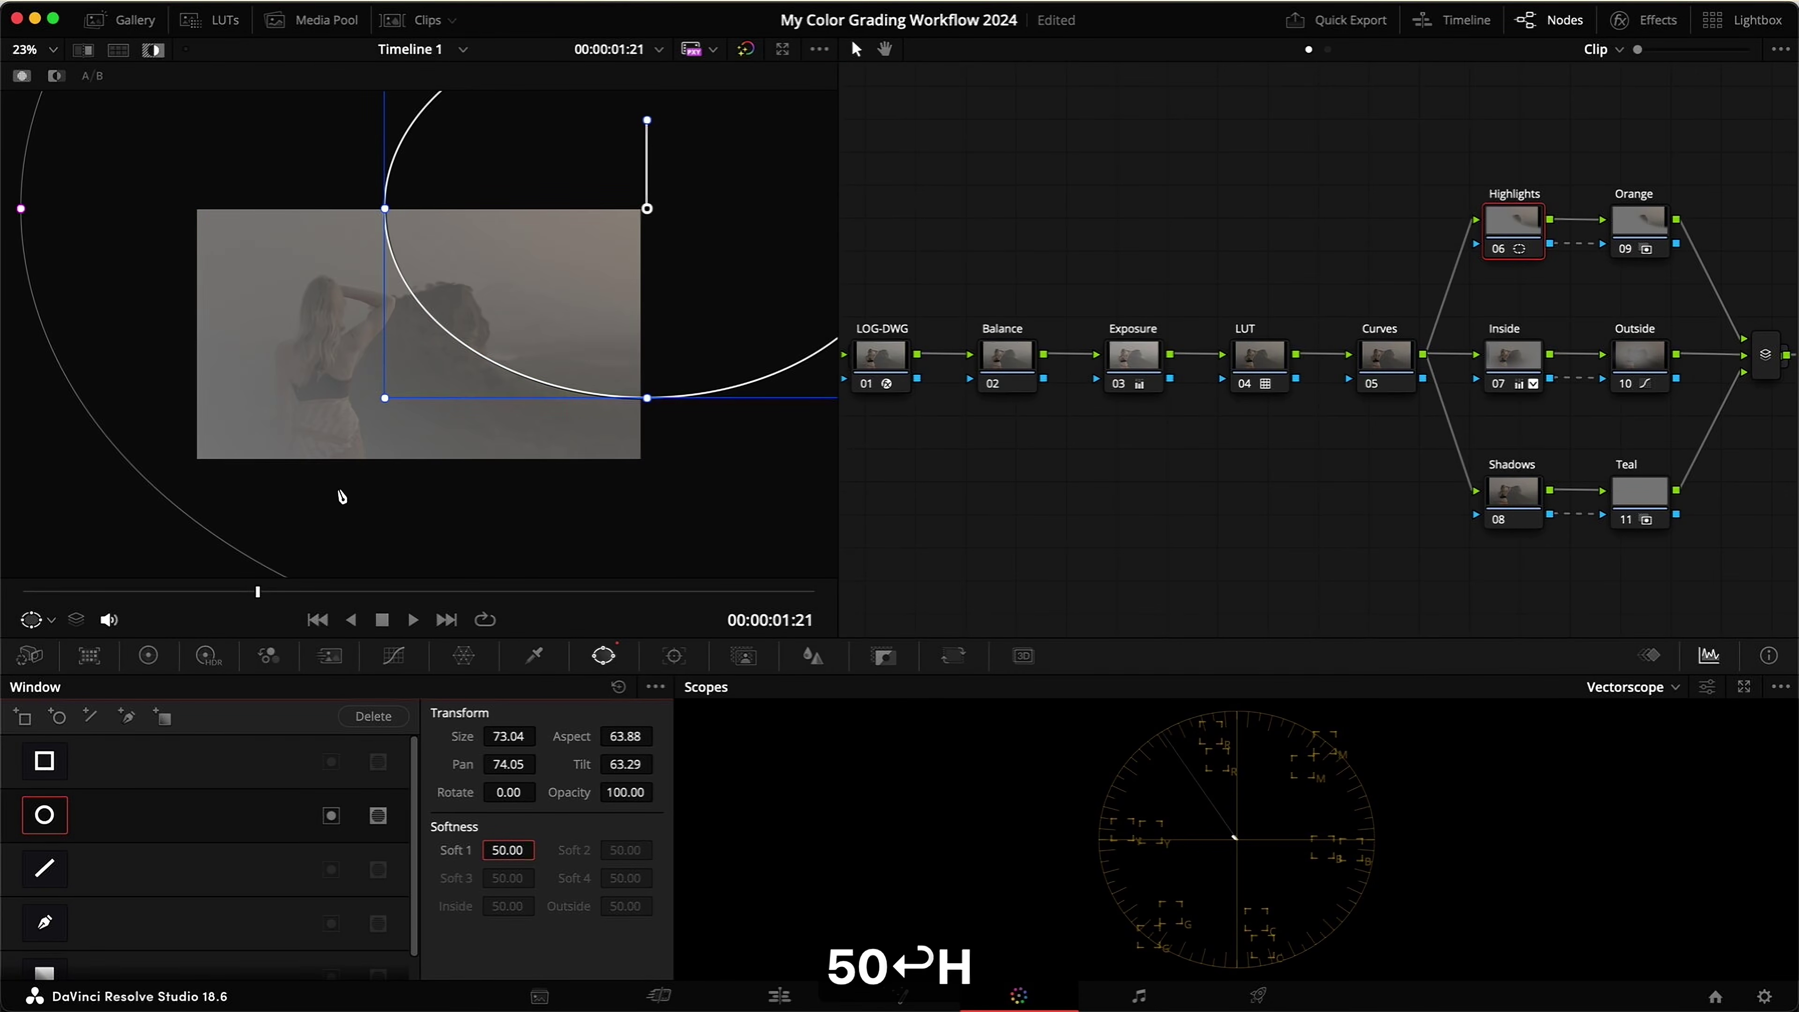
key("shift+h")
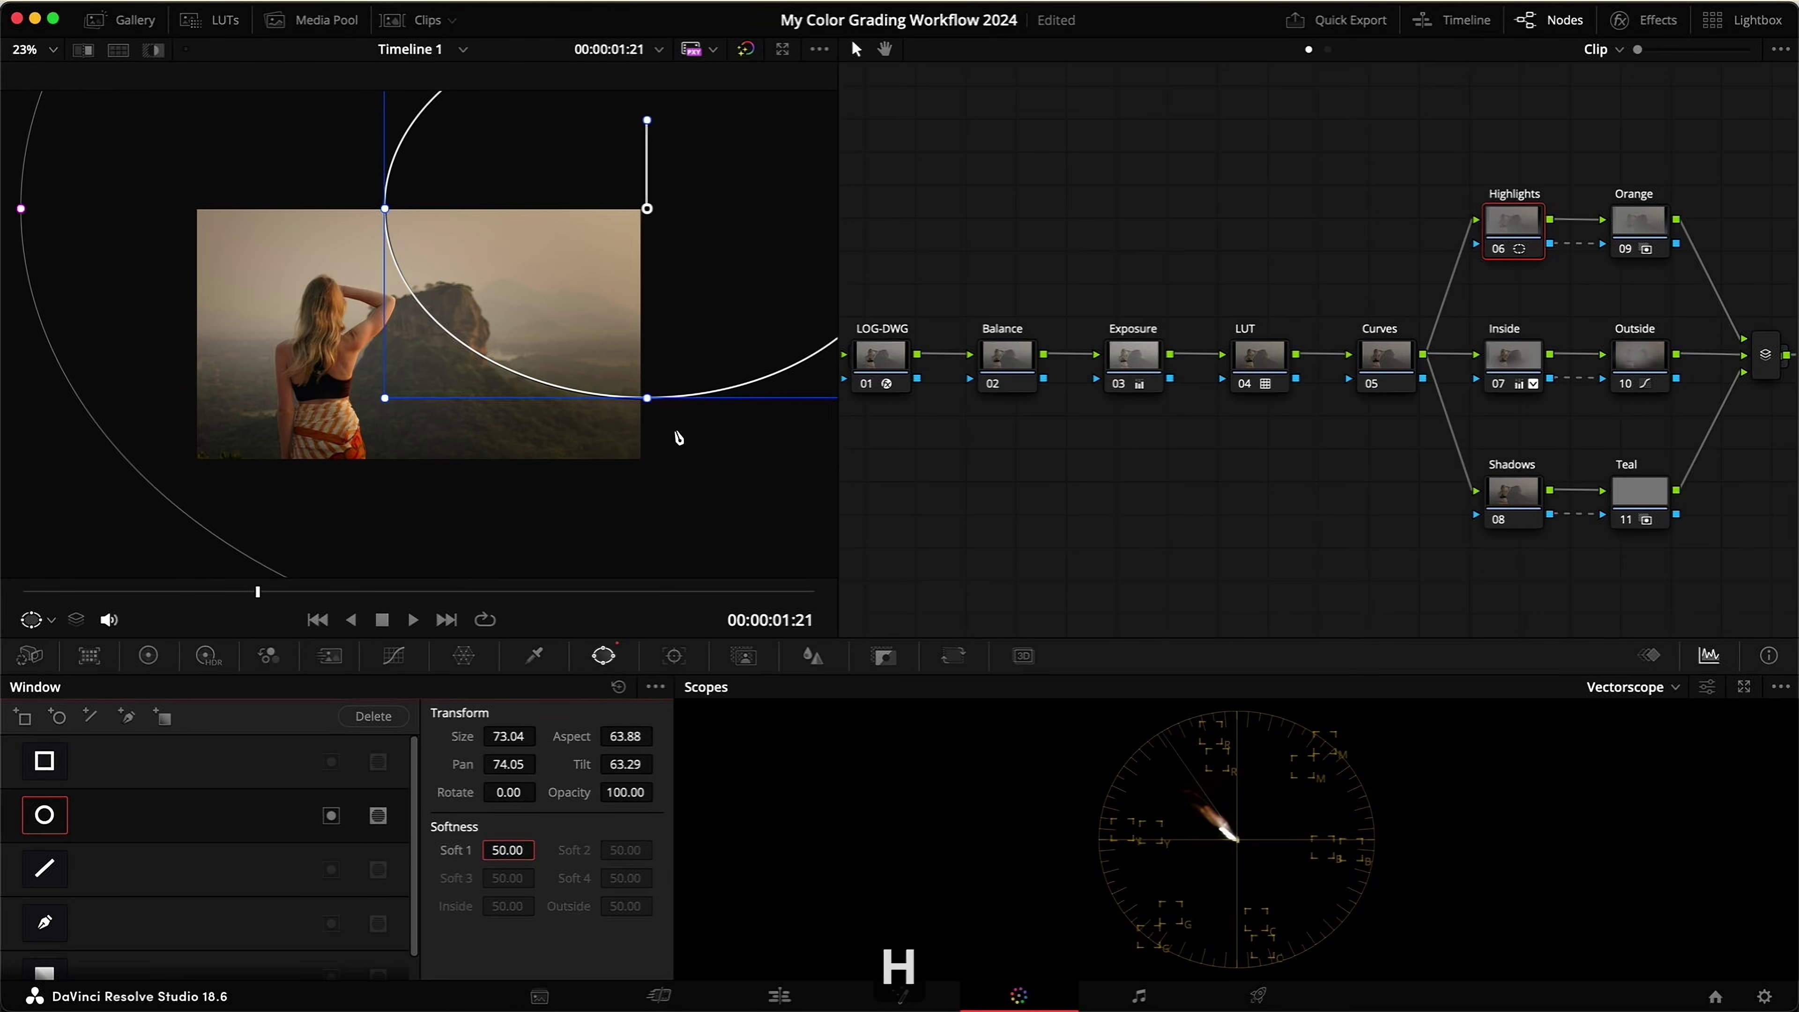
Step: Brighten the Highlights node by lifting the middle of its custom curve, and compare it off and on
left_click(386, 655)
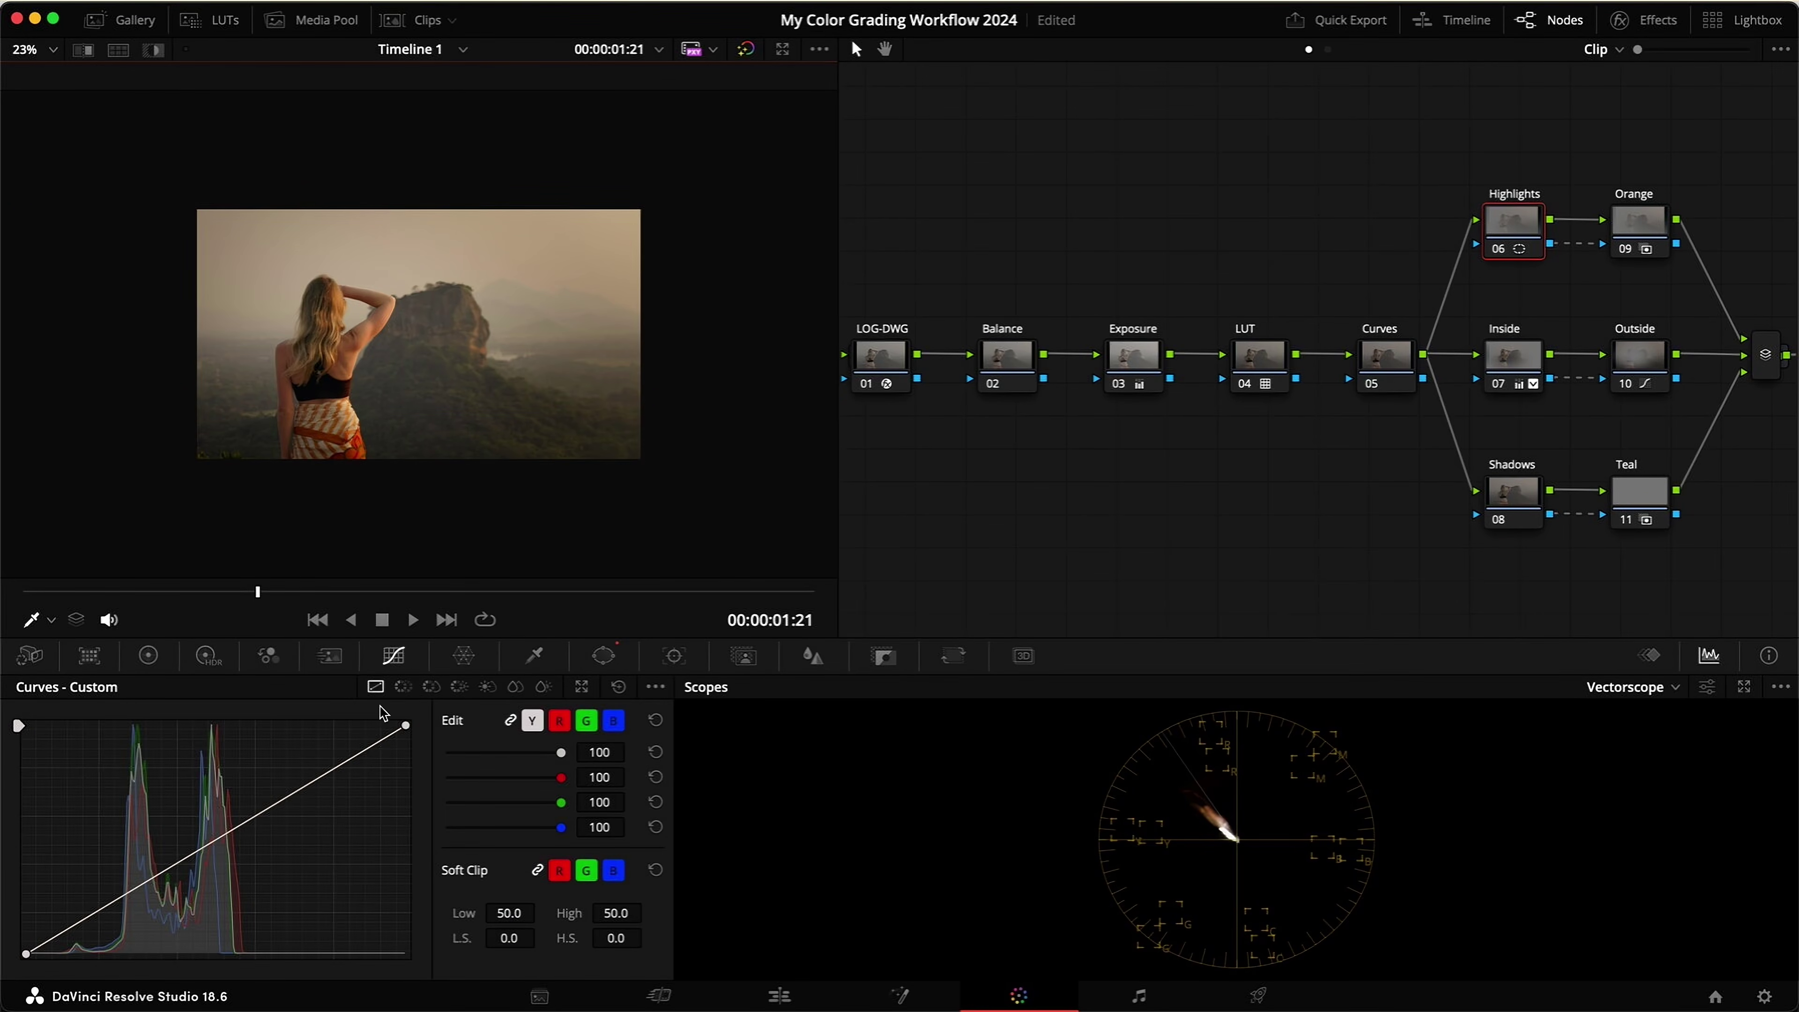
key("shift+h")
key("shift+h")
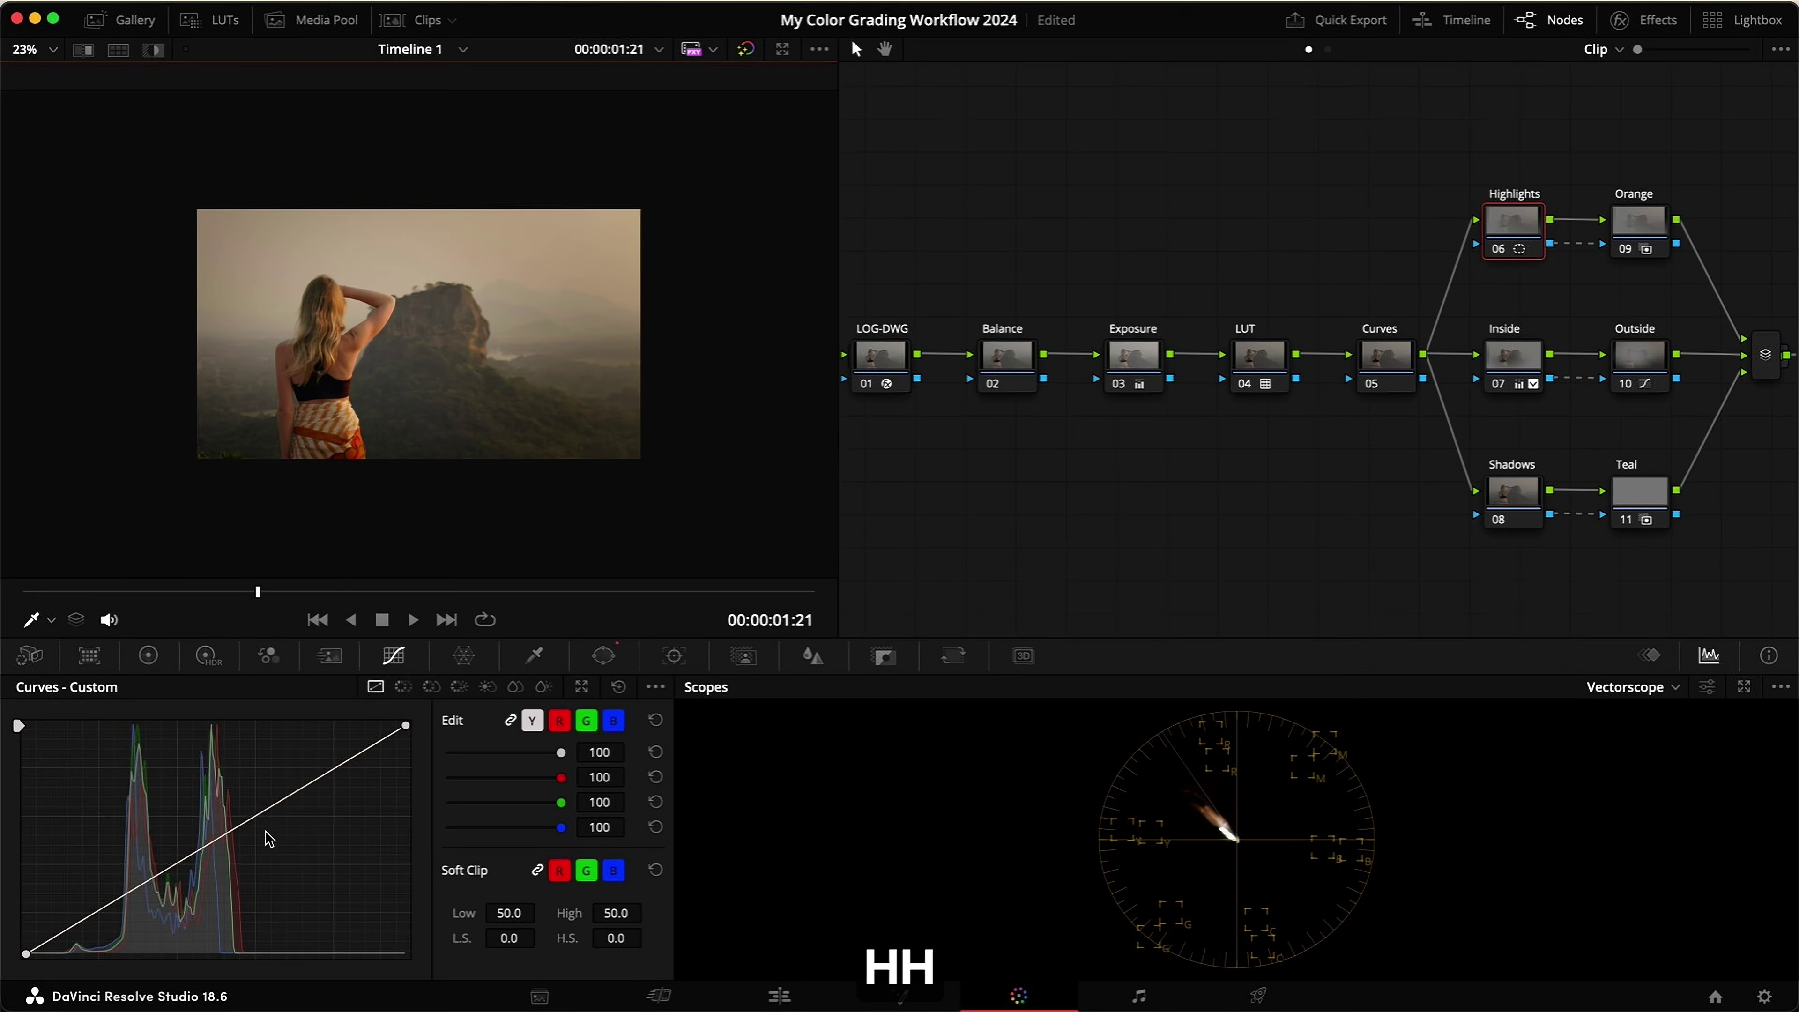
left_click_drag(271, 806, 247, 803)
key("super+d")
key("super+d")
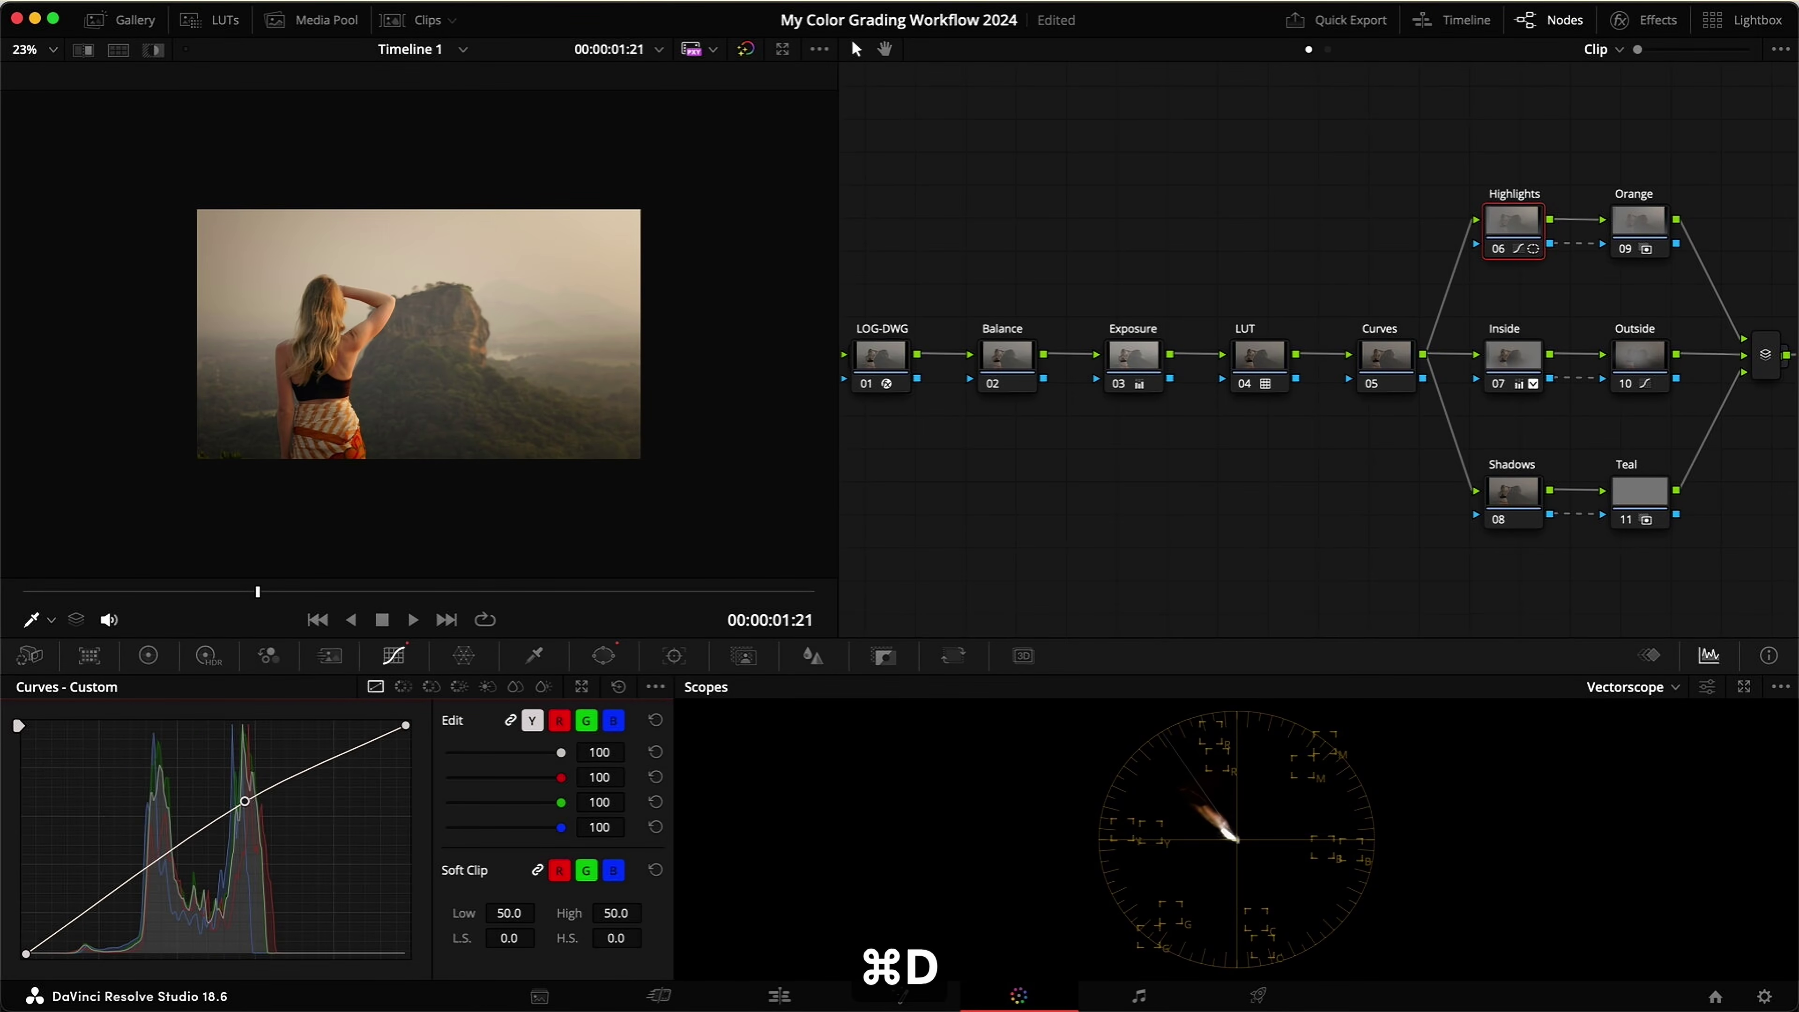
Step: Compare the Highlights node off and on in the full-screen viewer, then return to the color workspace
key("super+f")
key("super+d")
key("super+d")
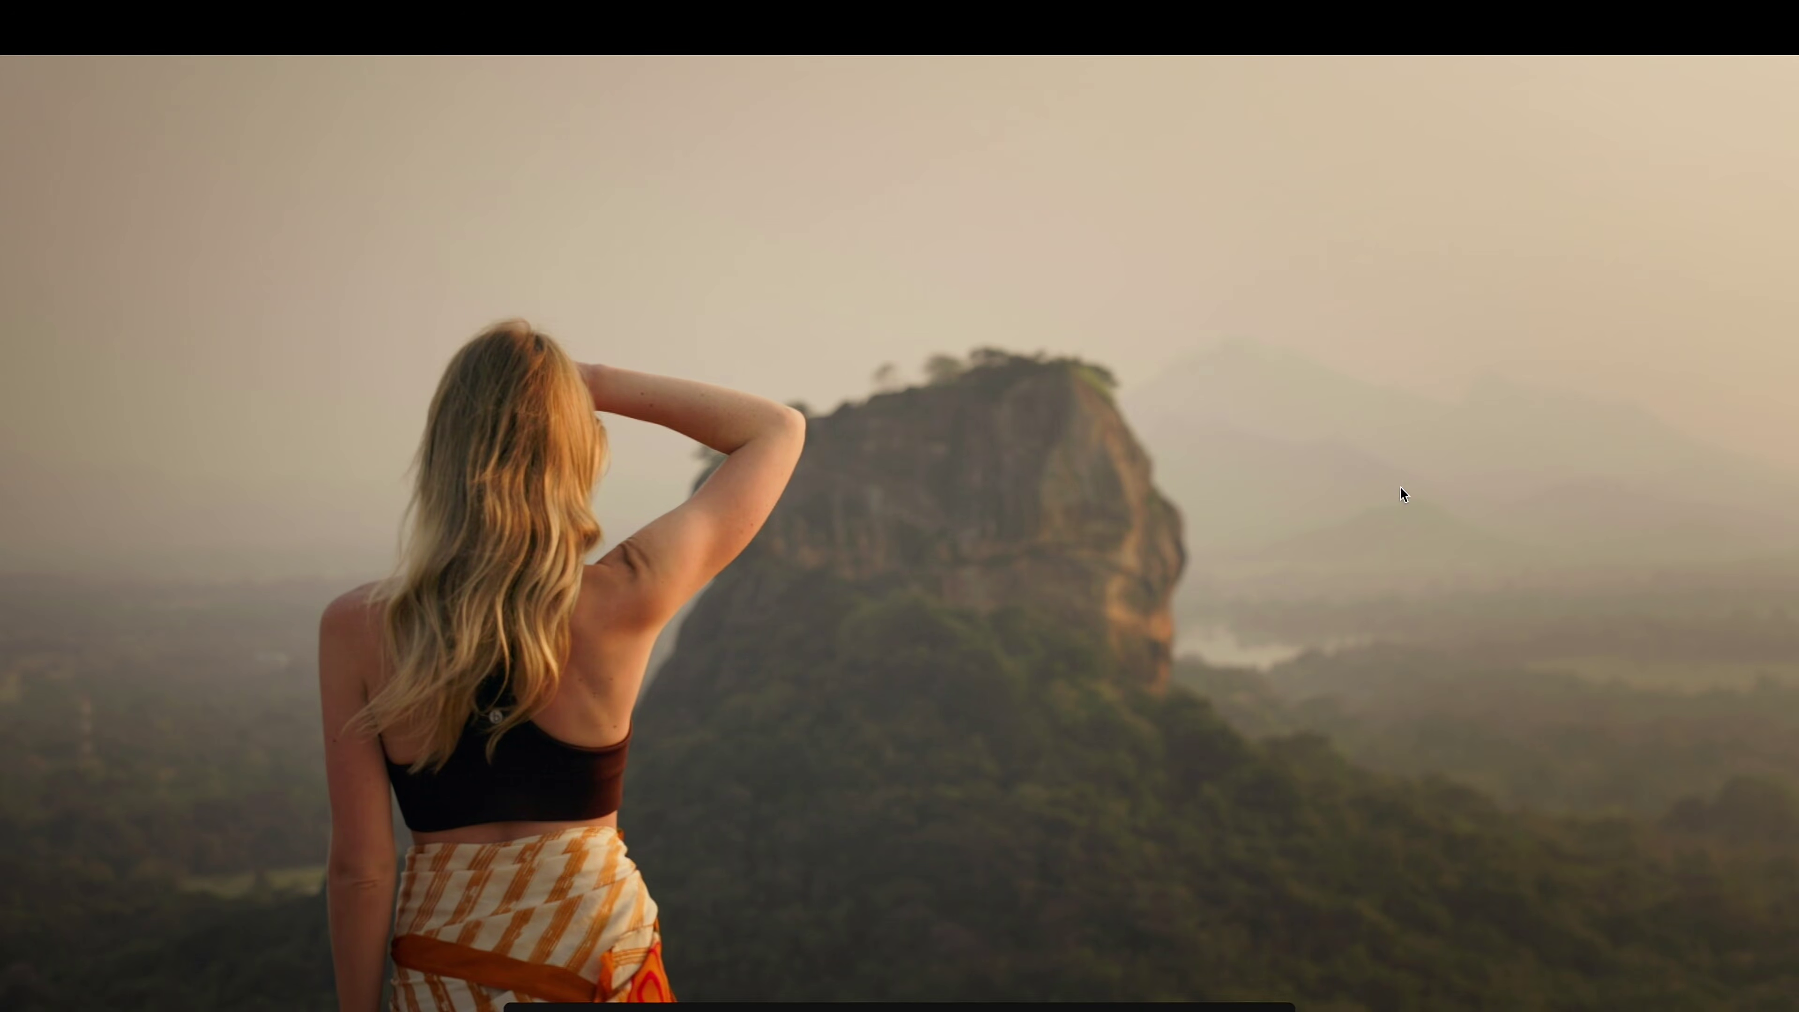
key("super+d")
key("Escape")
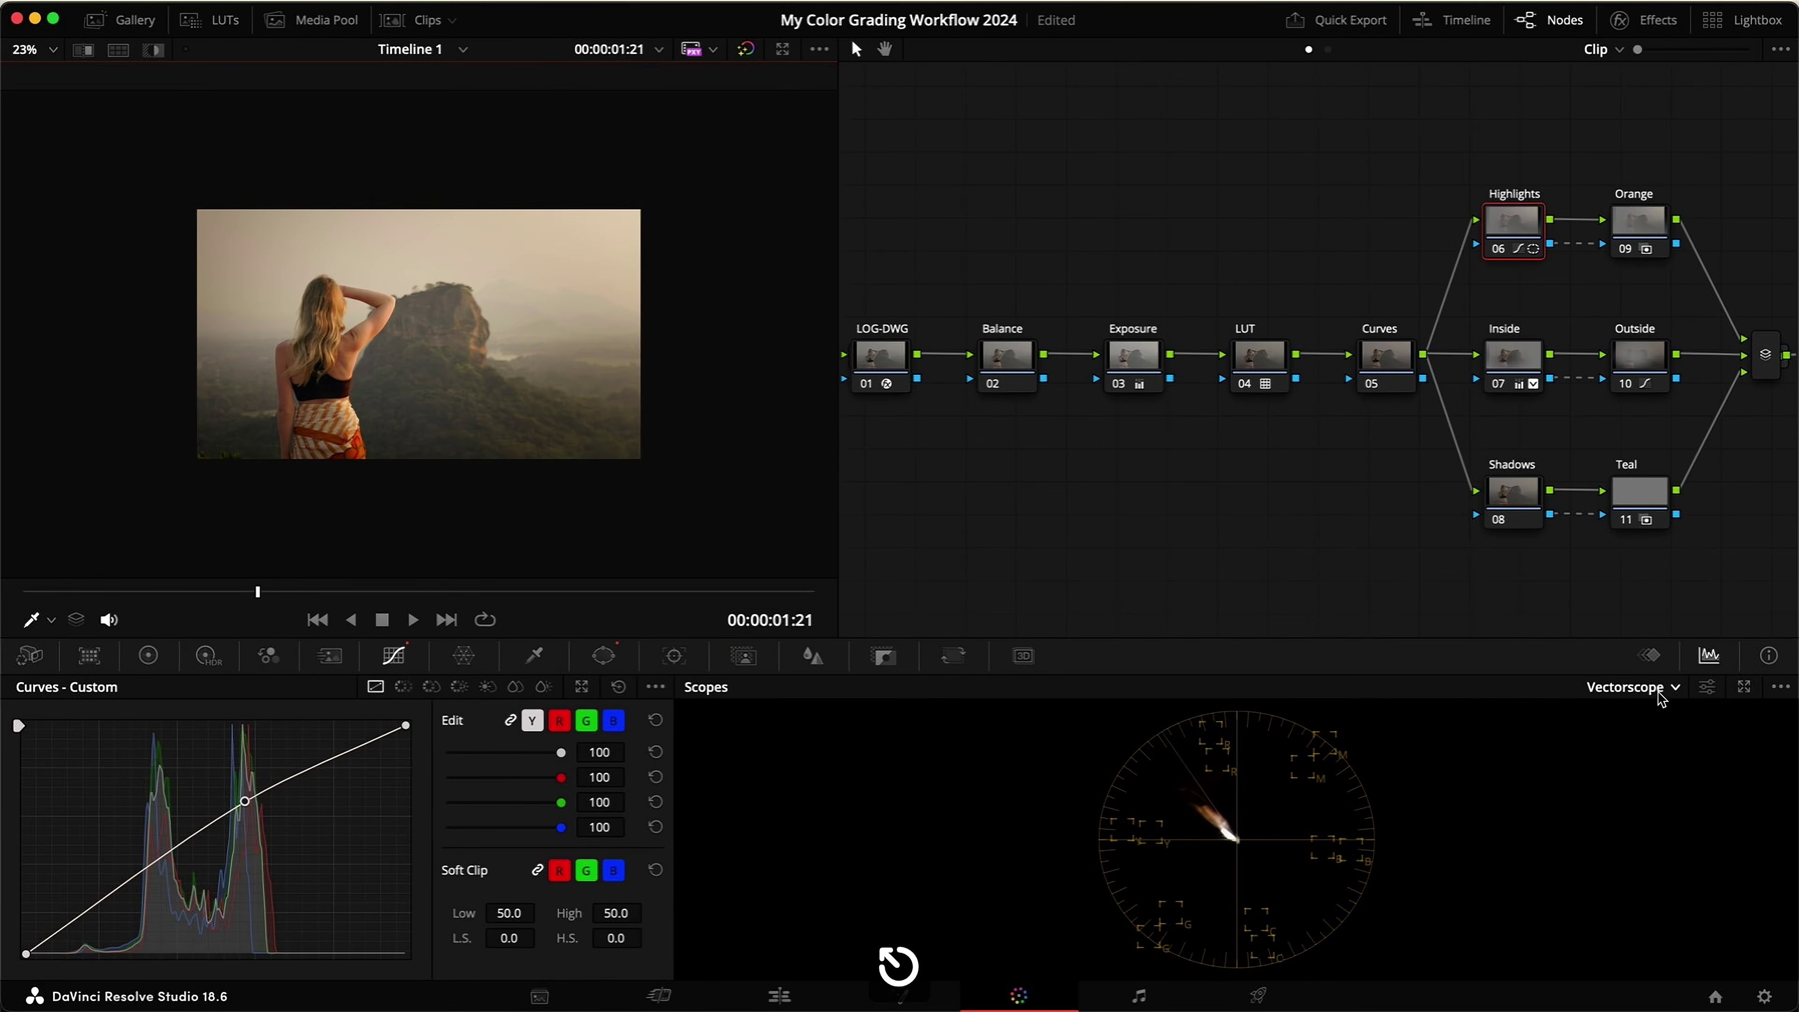
Step: Switch the scope to Waveform and examine how toggling the Highlights node affects the signal
left_click(1659, 696)
left_click(1654, 737)
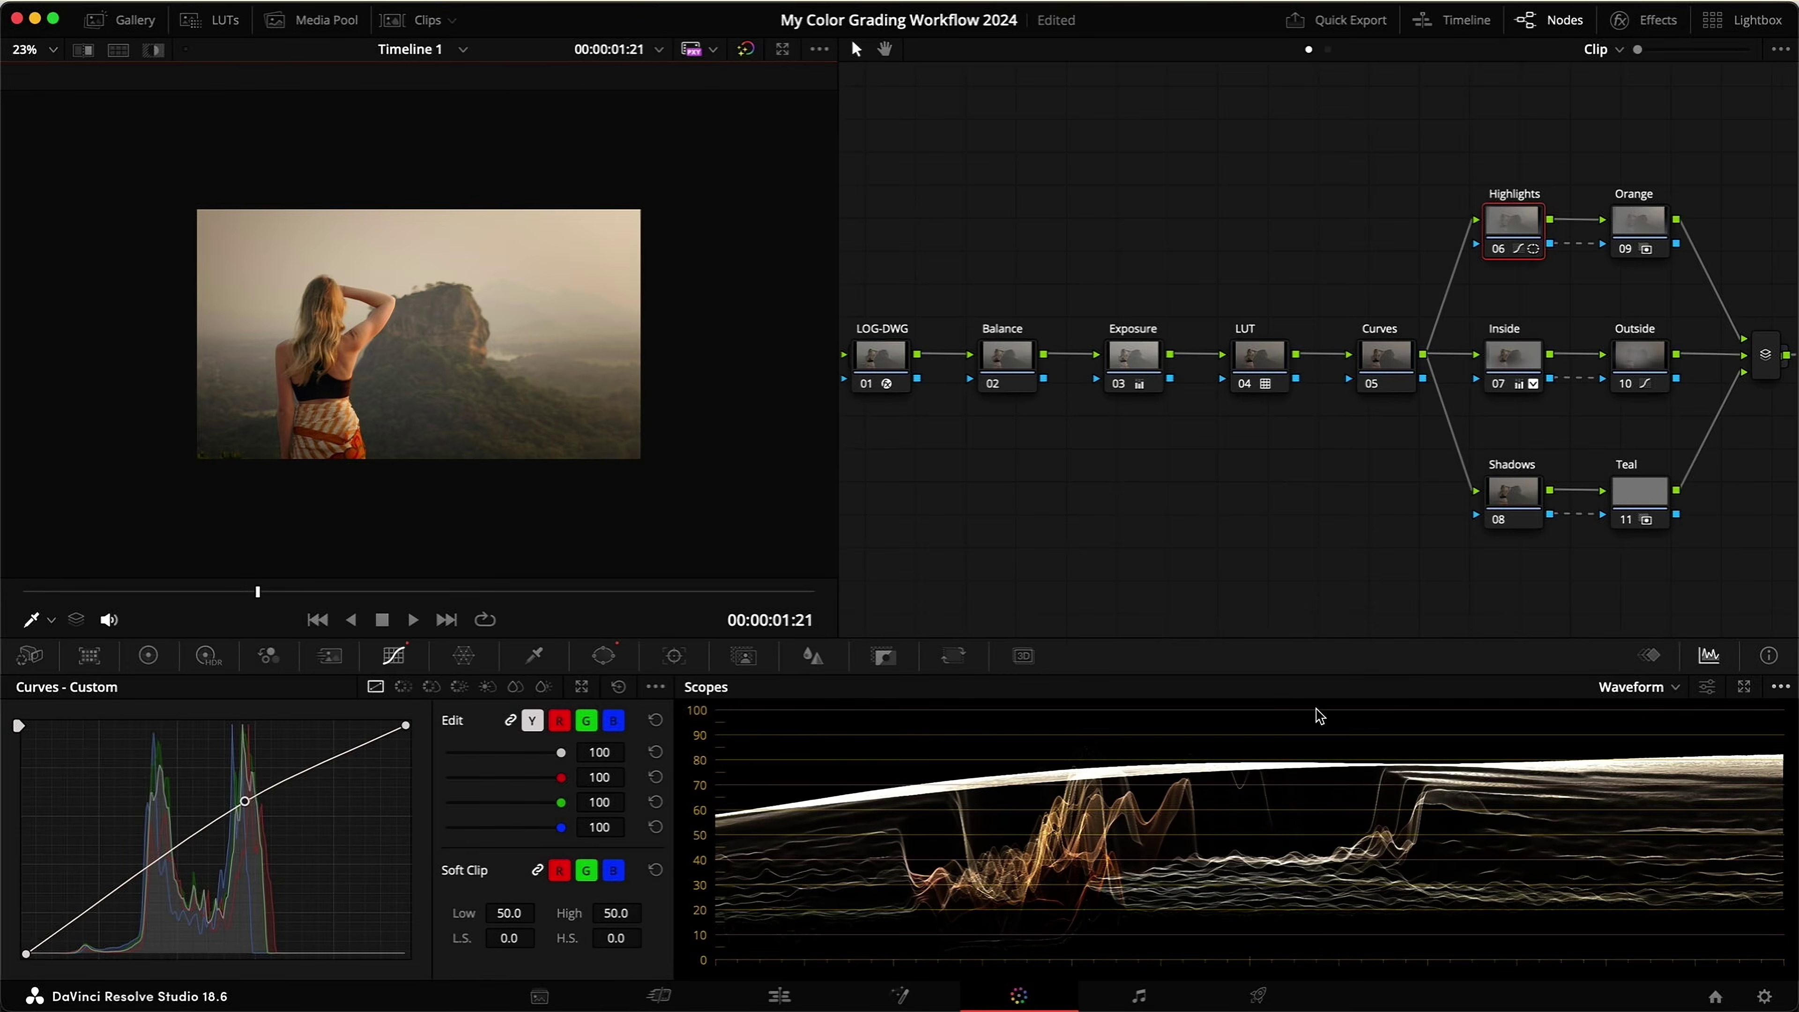
key("super+d")
key("super+d")
key("super+d")
key("super+d")
key("super+d")
key("super+d")
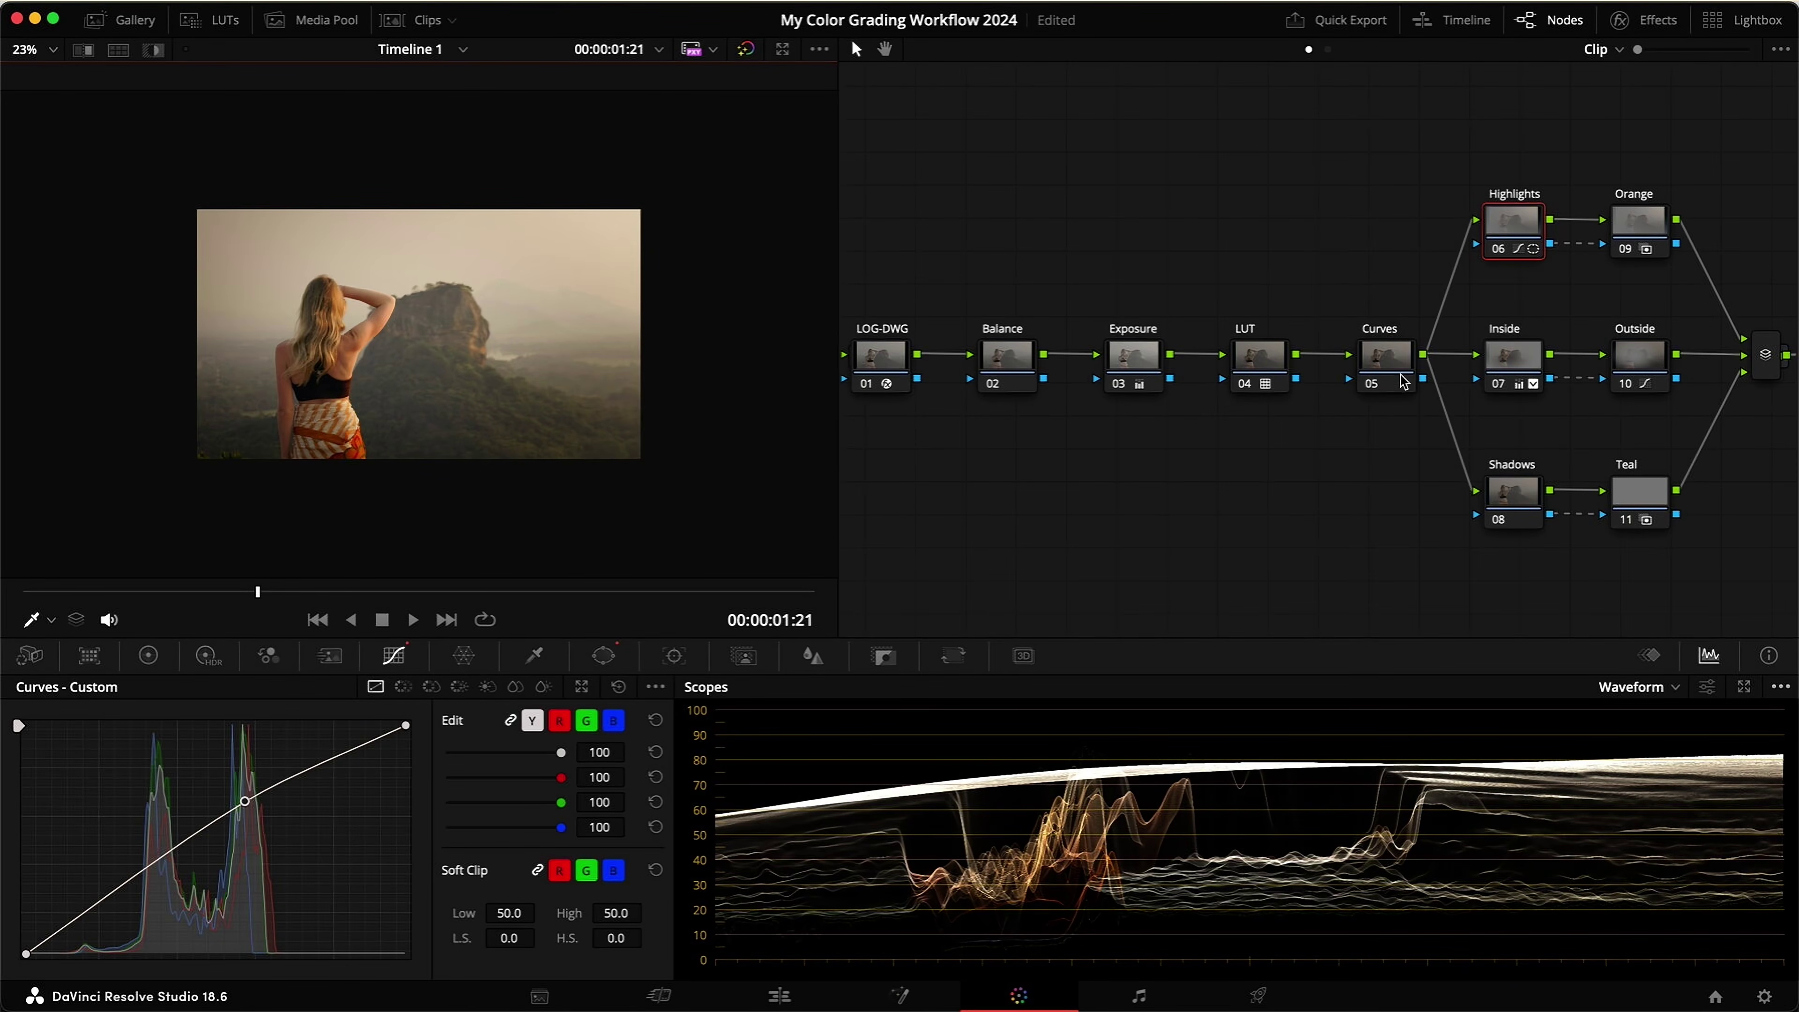
Step: Select the Orange node and check its affected area in highlight view
left_click(1642, 231)
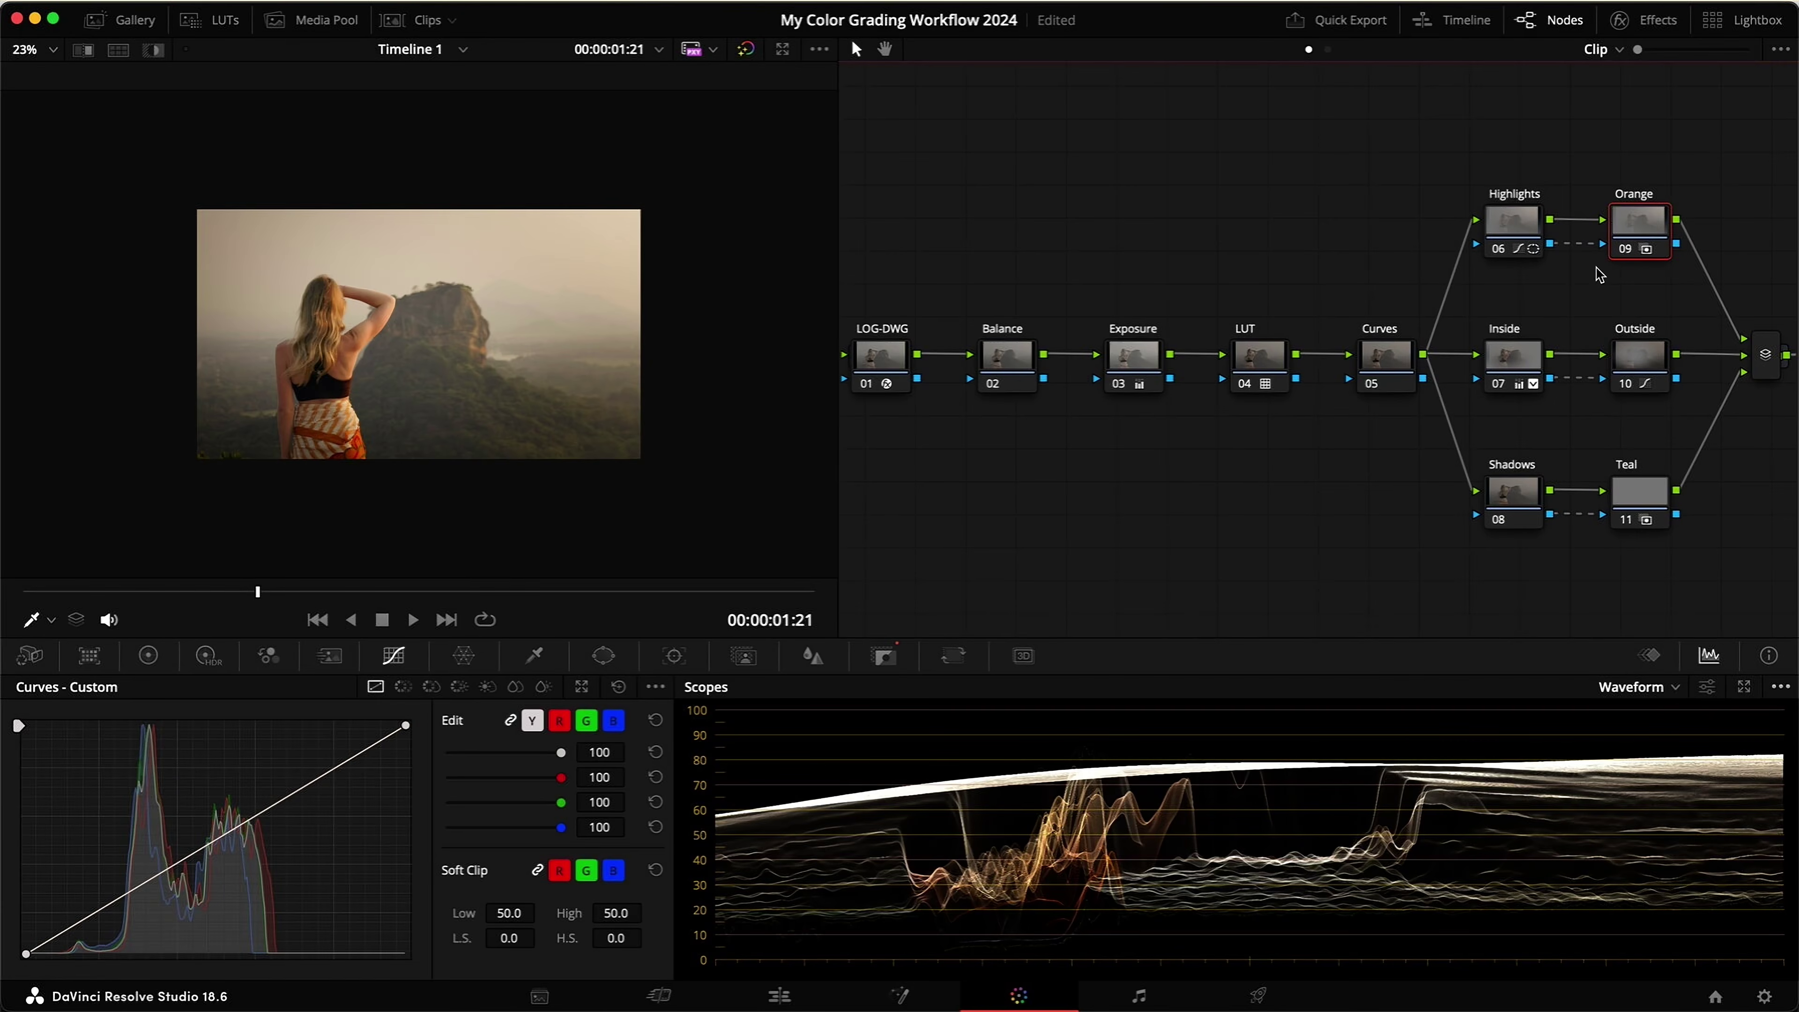
key("shift+h")
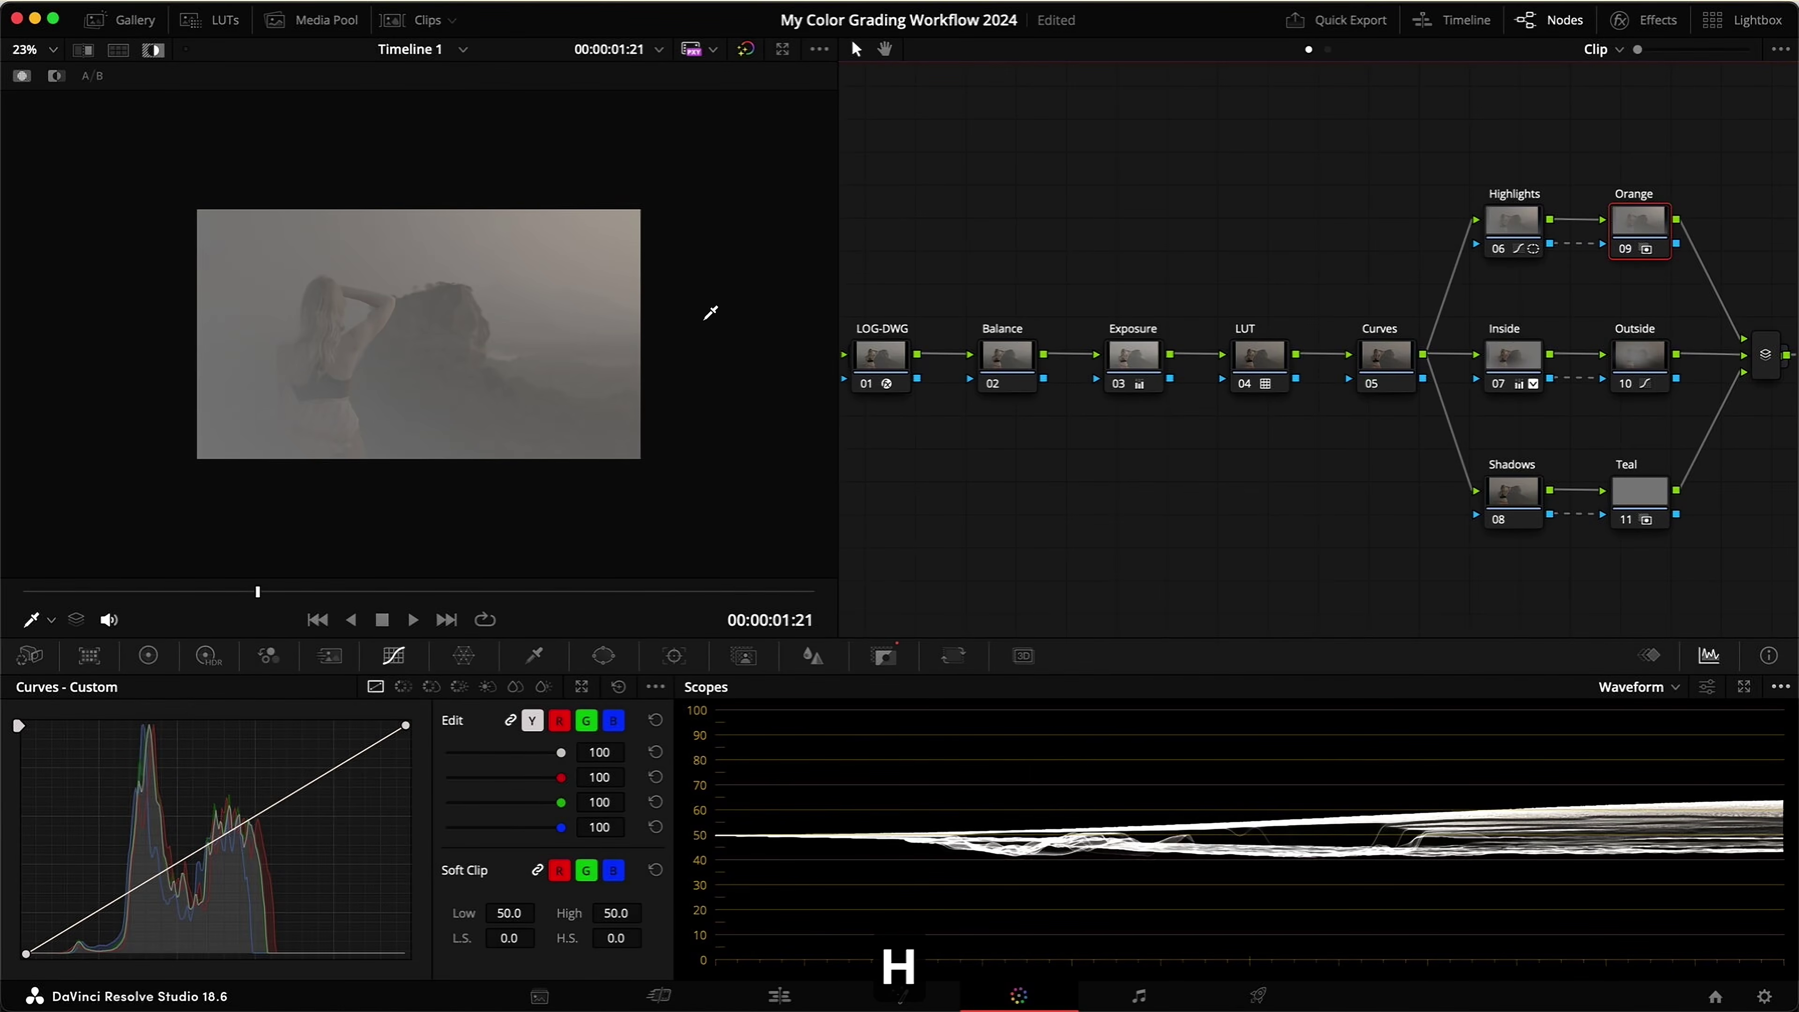
key("shift+h")
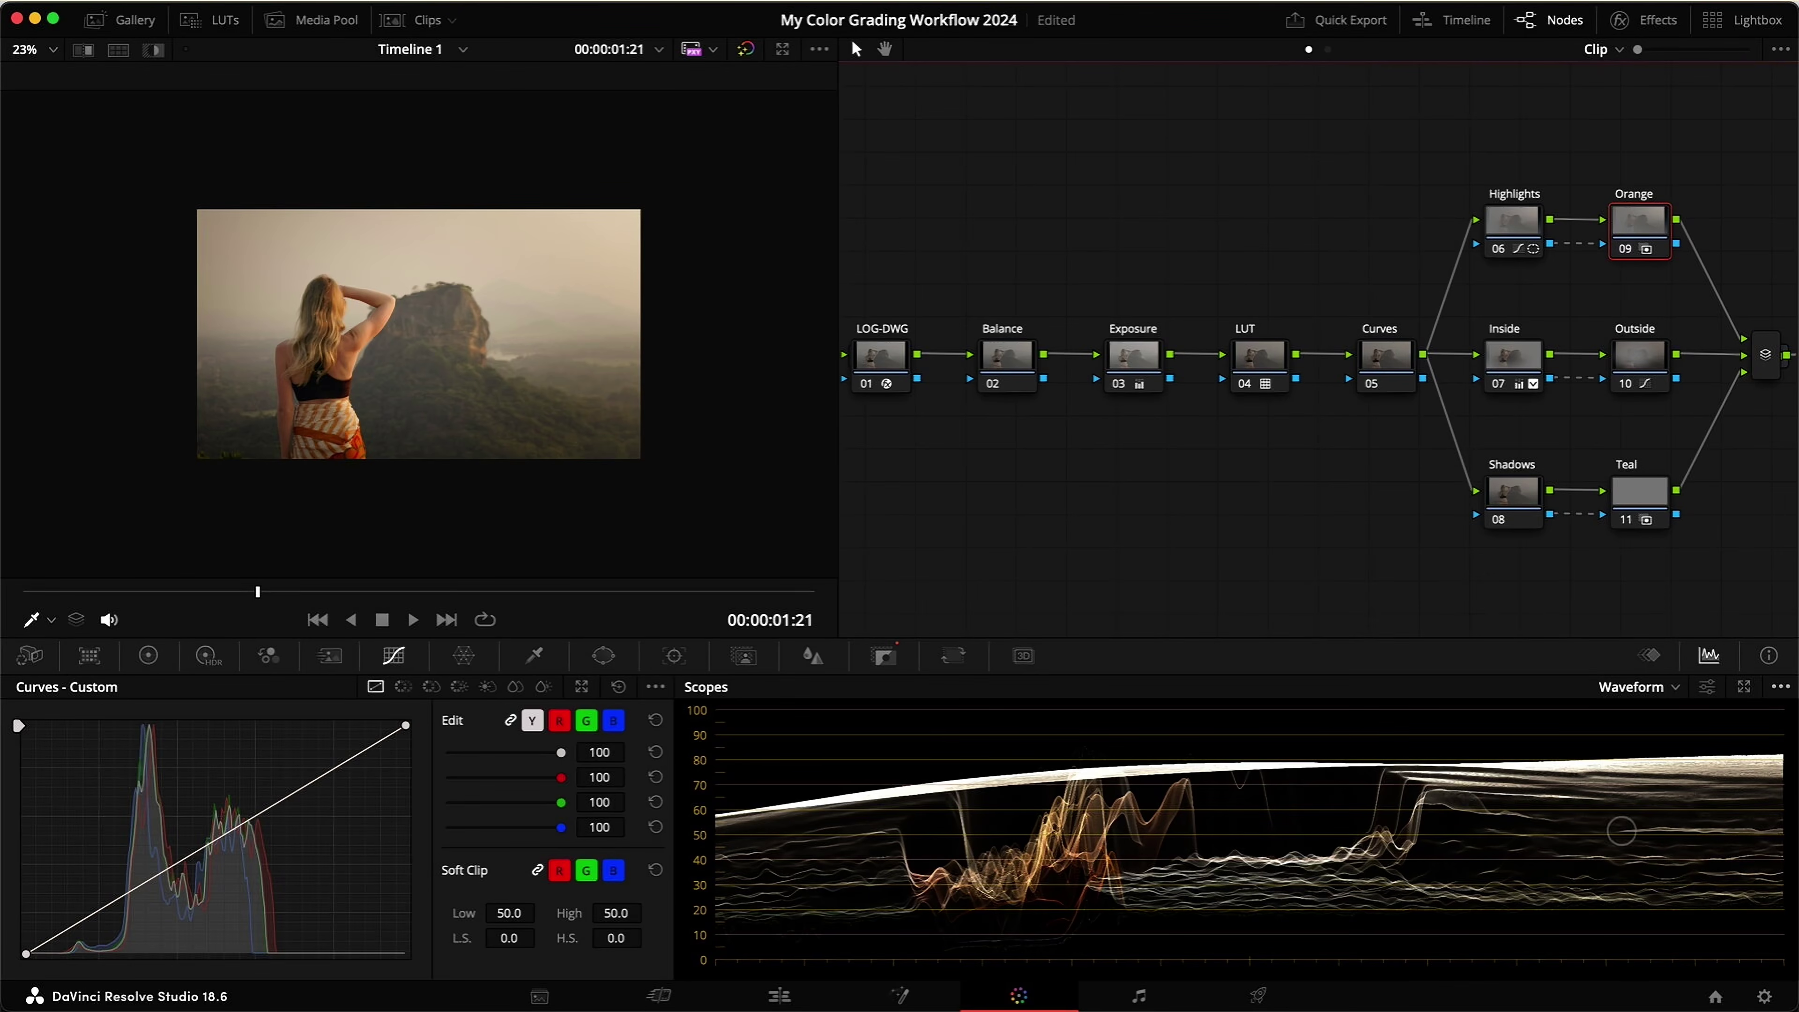
Step: Show the Orange node's primary color wheels with an enlarged Vectorscope in a floating scopes window, and isolate the node in highlight view
left_click(148, 655)
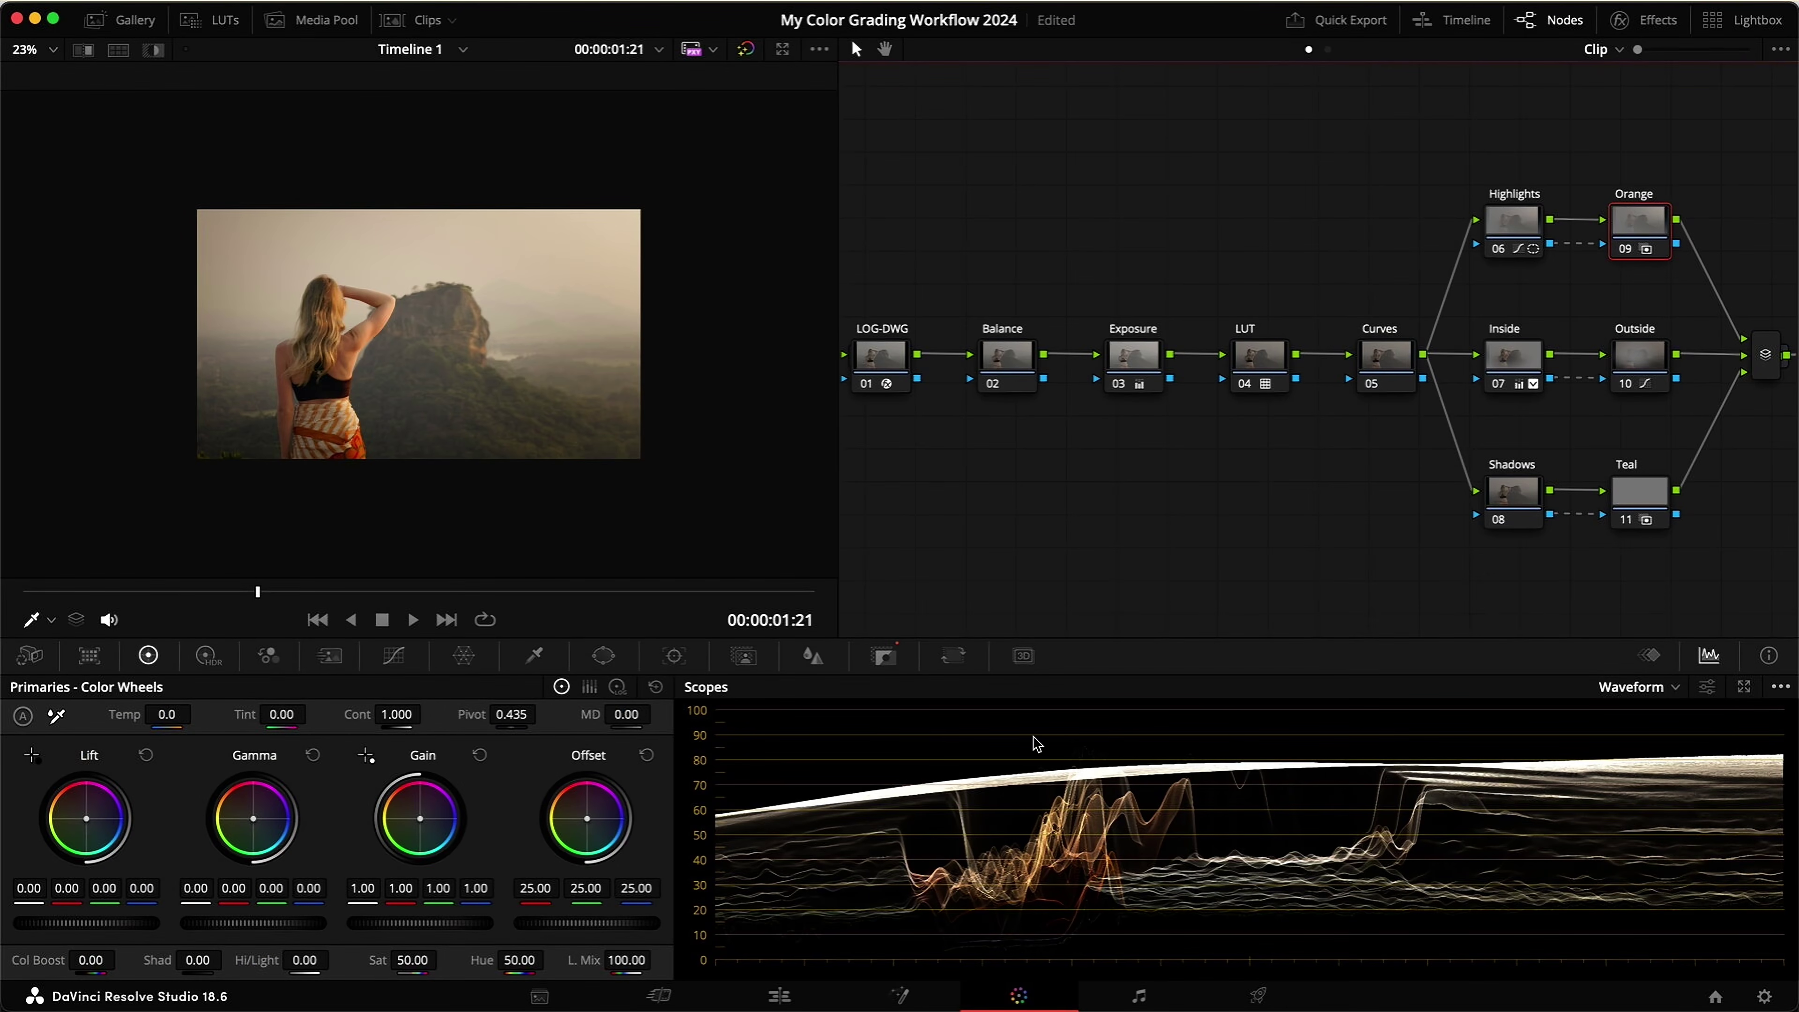
left_click(1643, 689)
left_click(1654, 758)
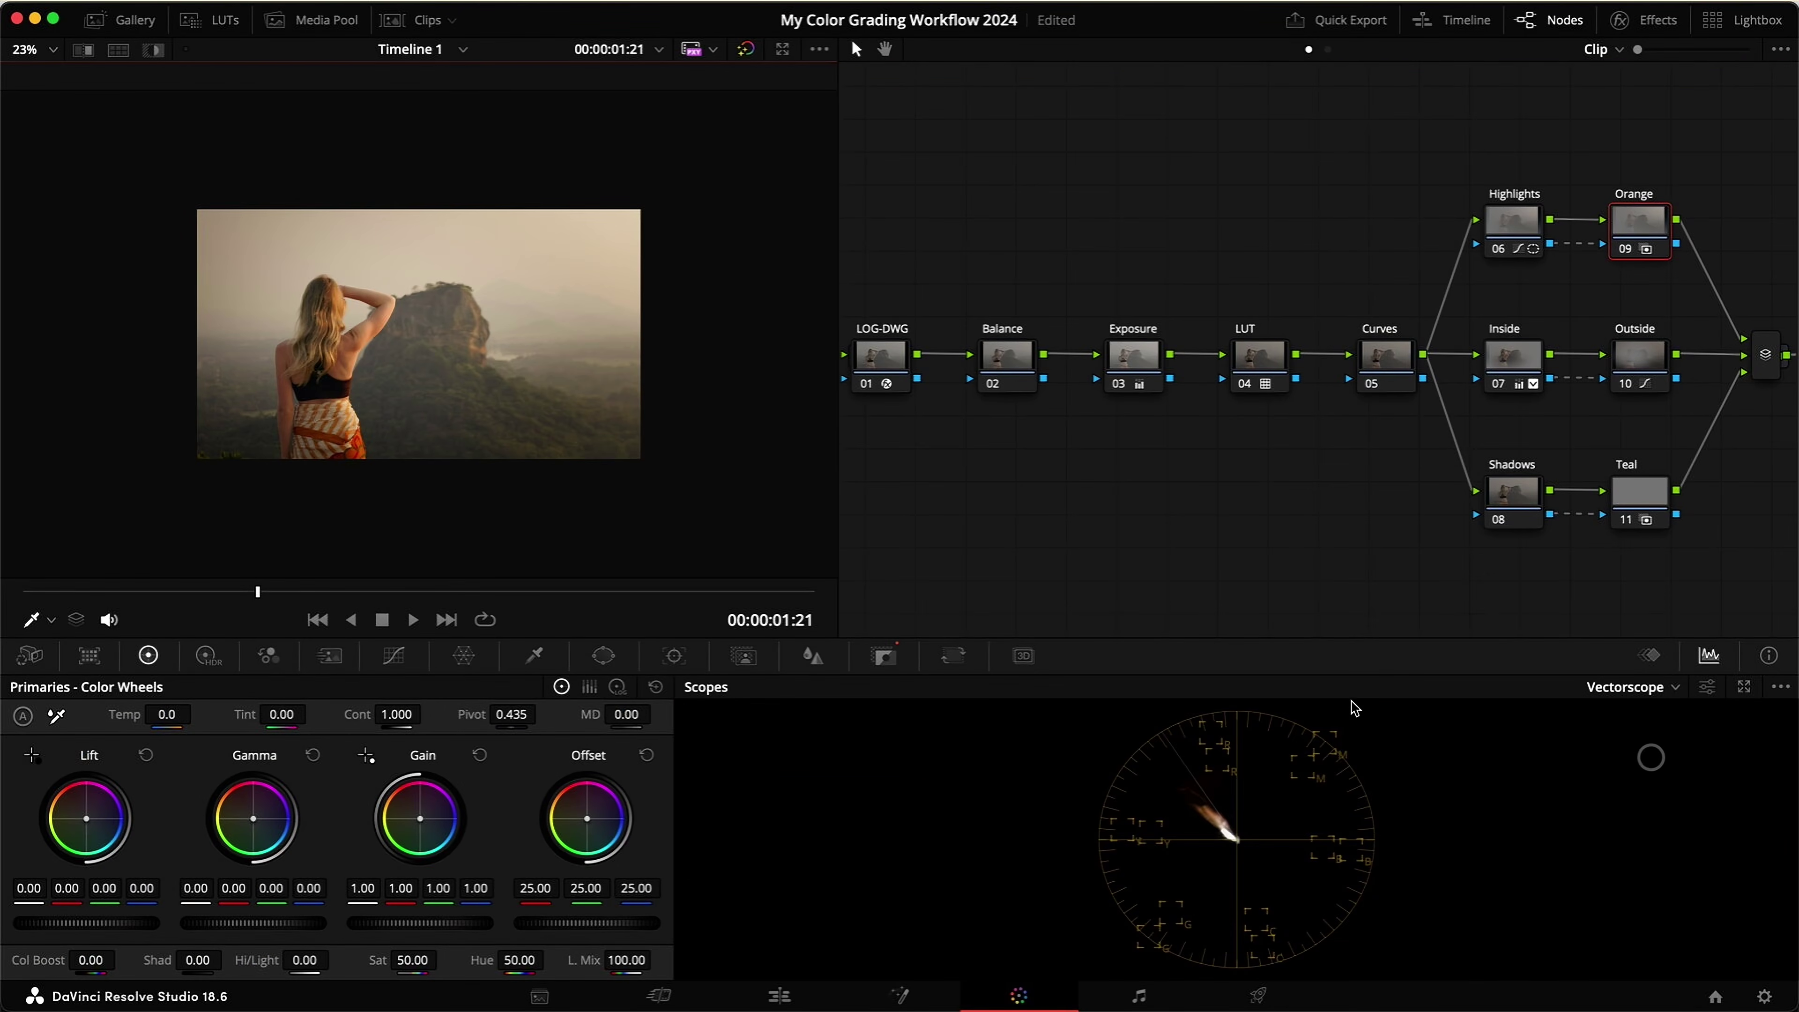
key("super+shift+w")
left_click_drag(1337, 114, 1362, 418)
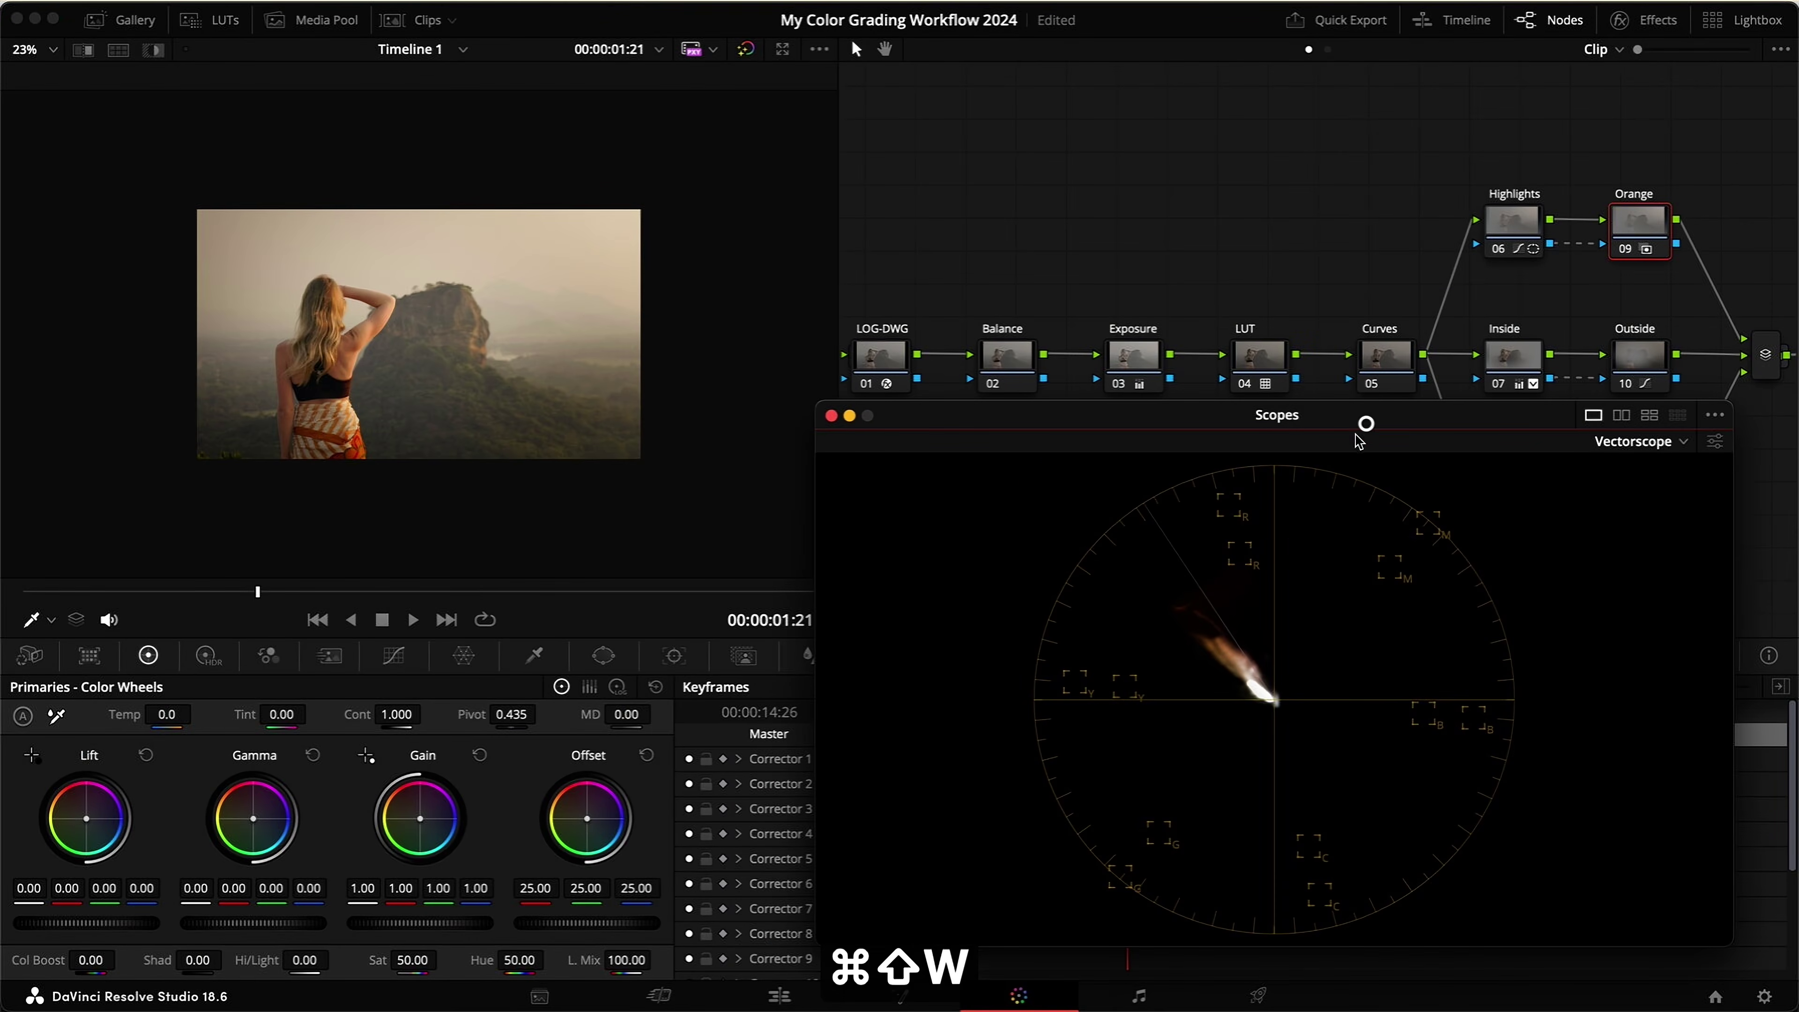
key("shift+h")
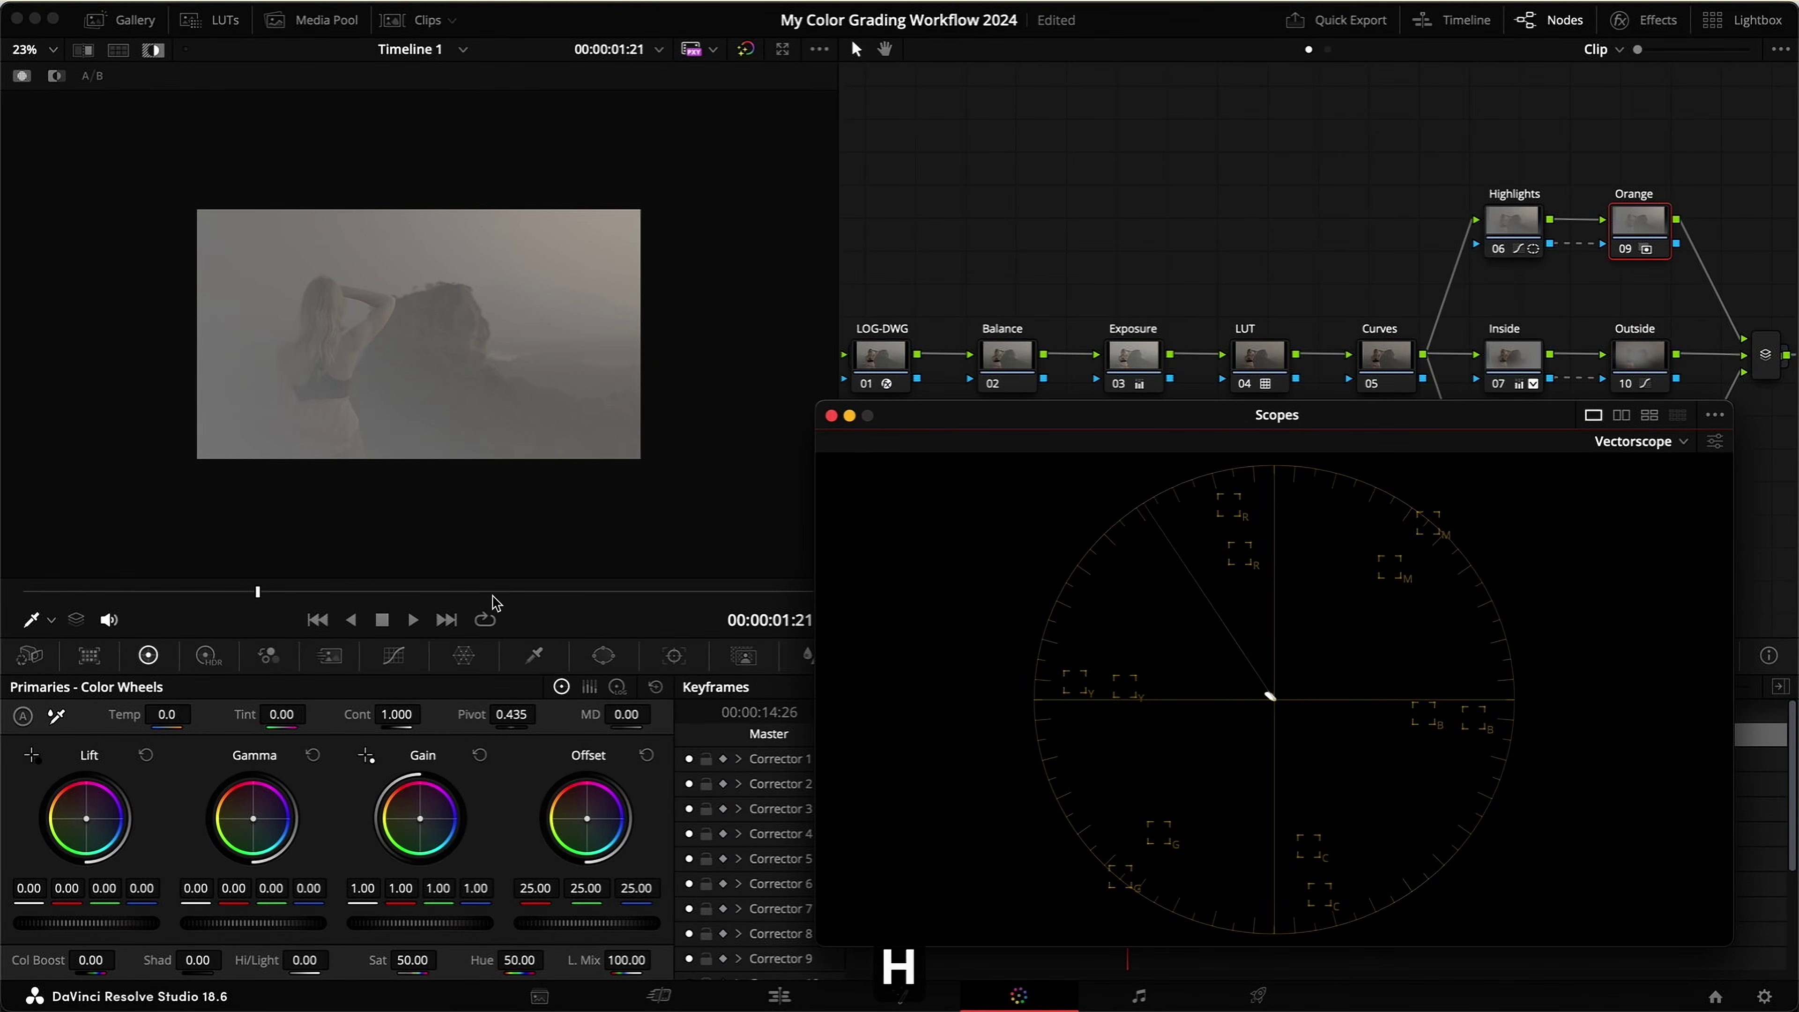
Step: Exit the highlight view and warm the Orange node's Offset to 26.05 red, 23.85 green and 23.09 blue
key("shift+h")
mouse_move(594, 828)
left_mouse_down()
mouse_move(565, 824)
mouse_move(579, 810)
left_mouse_up()
Step: Compare the Orange node off and on in the full-screen viewer, then save the project with the floating scopes closed
key("super+f")
key("super+d")
key("super+d")
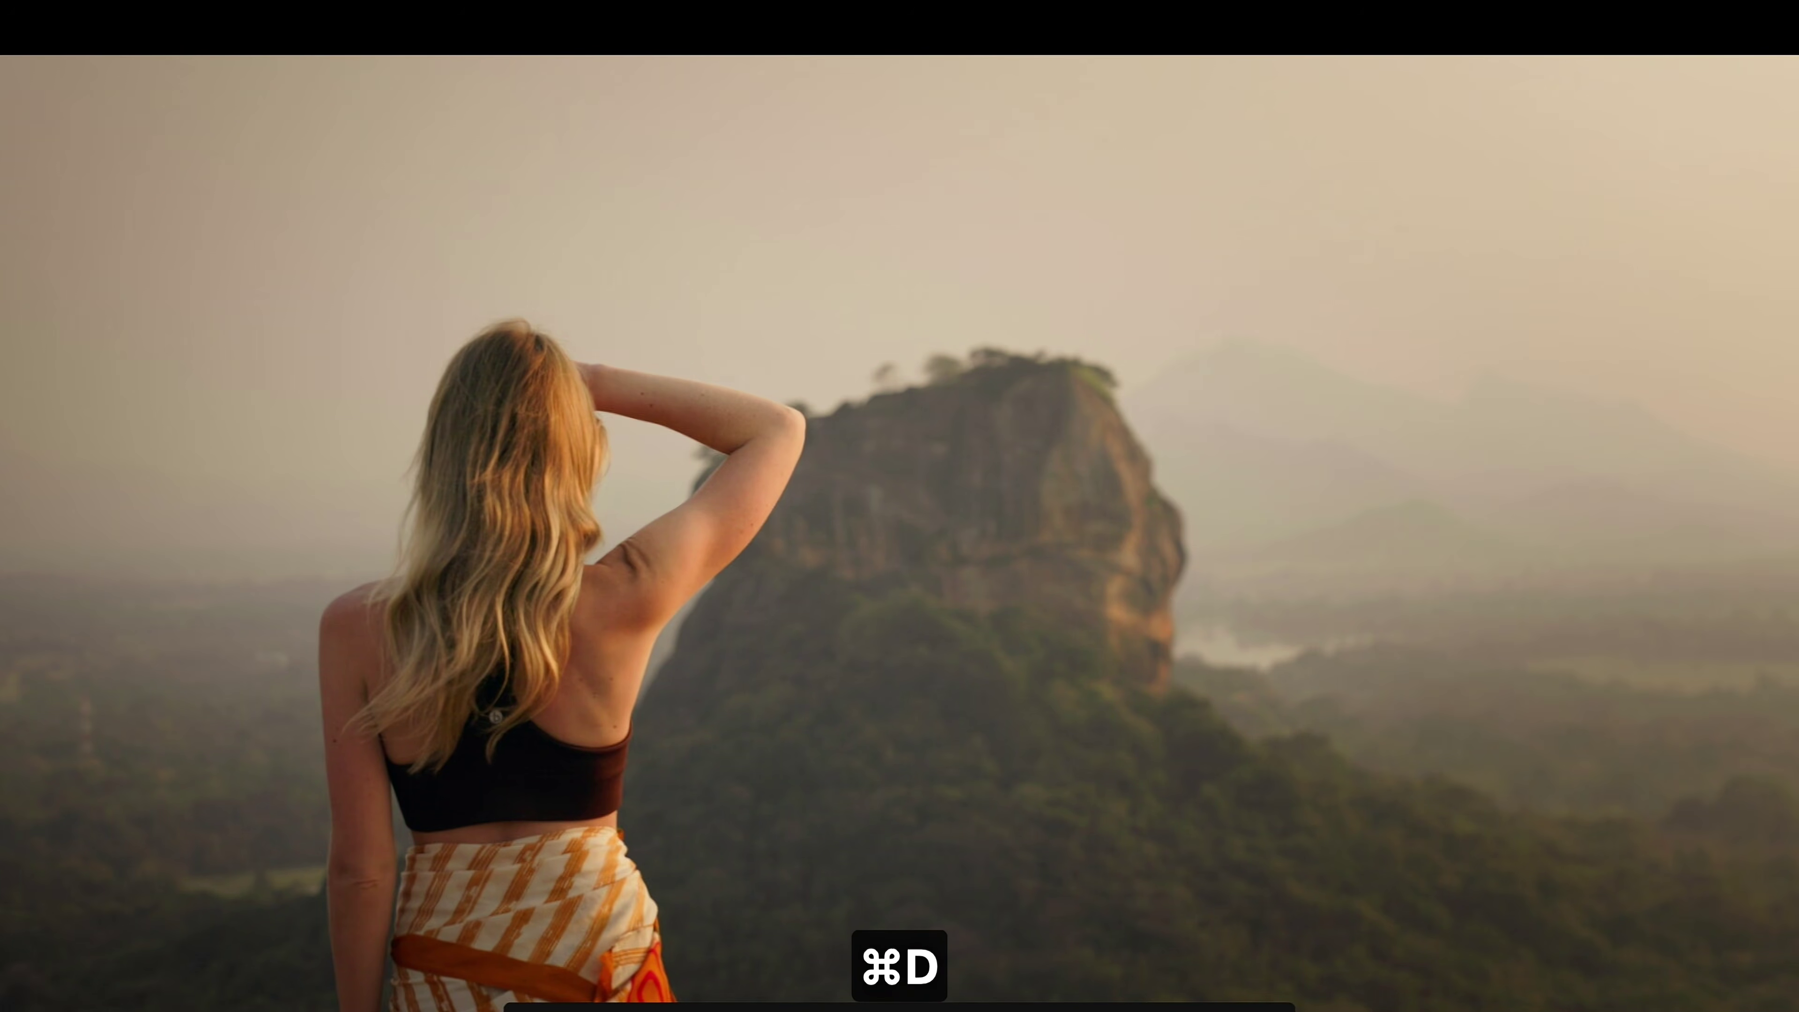
key("super+d")
key("Escape")
key("super+s")
left_click(832, 415)
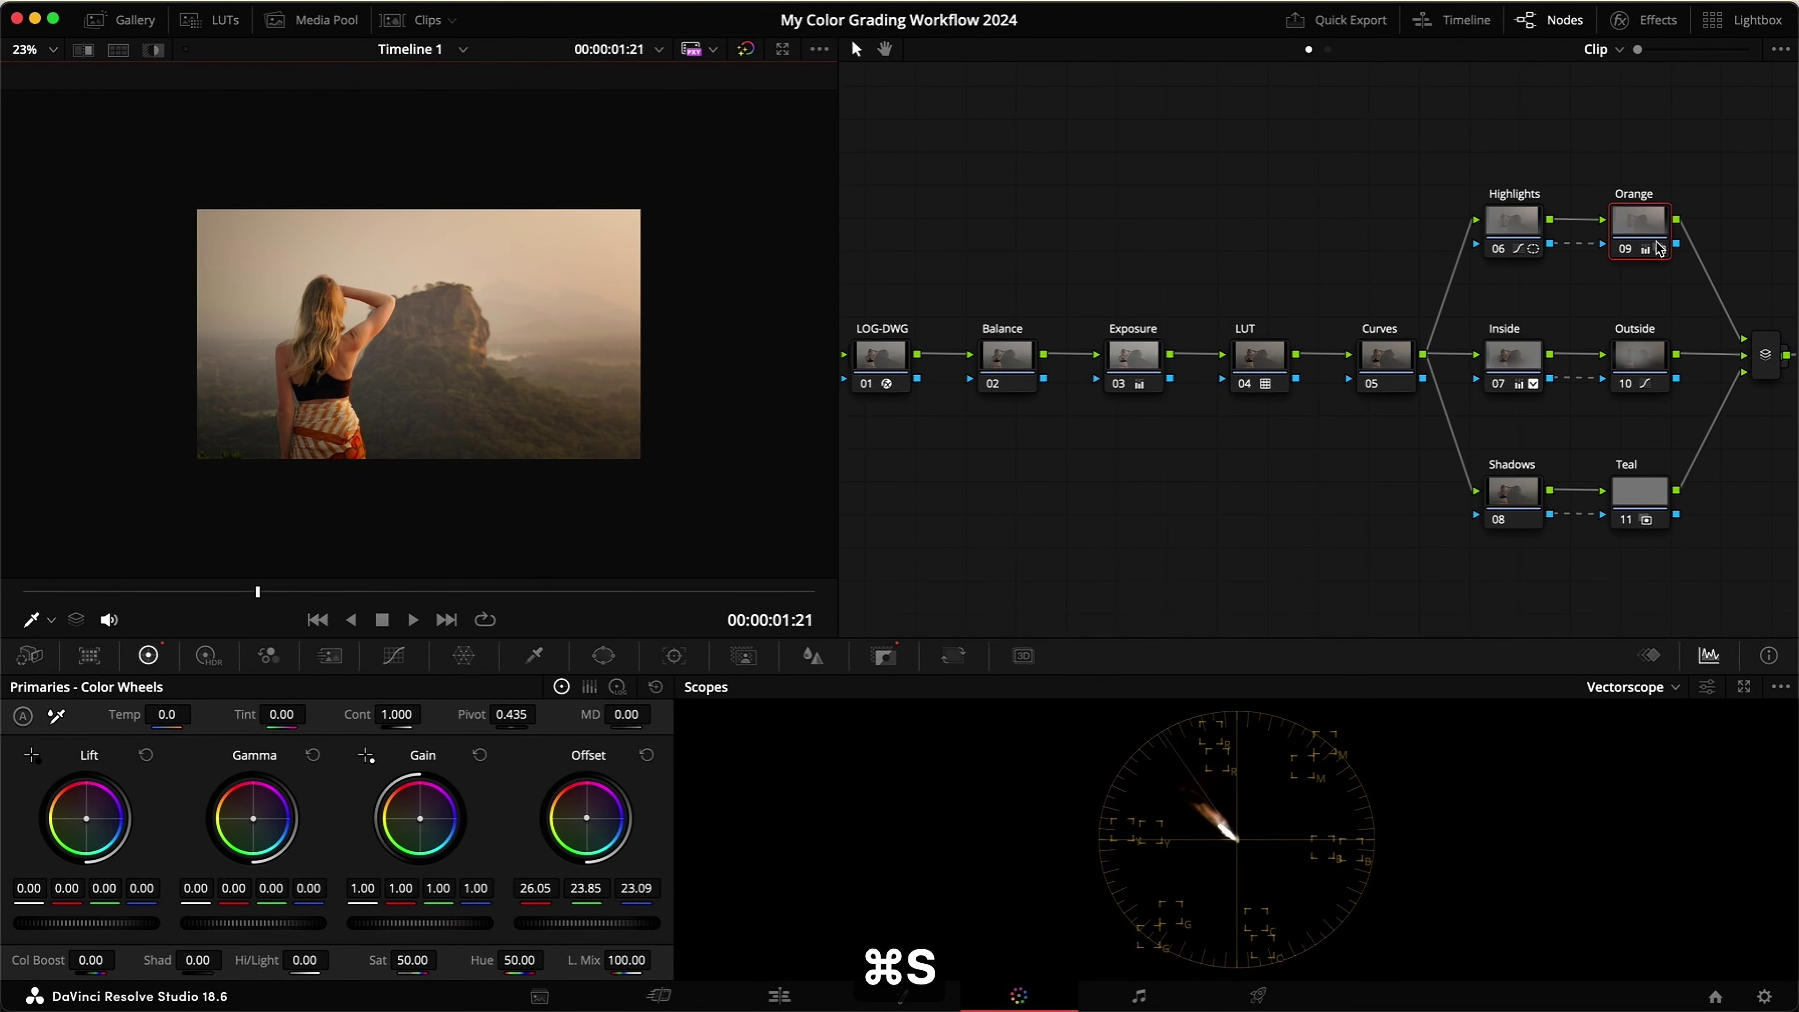
Step: Compare the Highlights node and the Orange node off and on, one after the other, in the viewer
left_click(1515, 226)
key("super+d")
key("super+d")
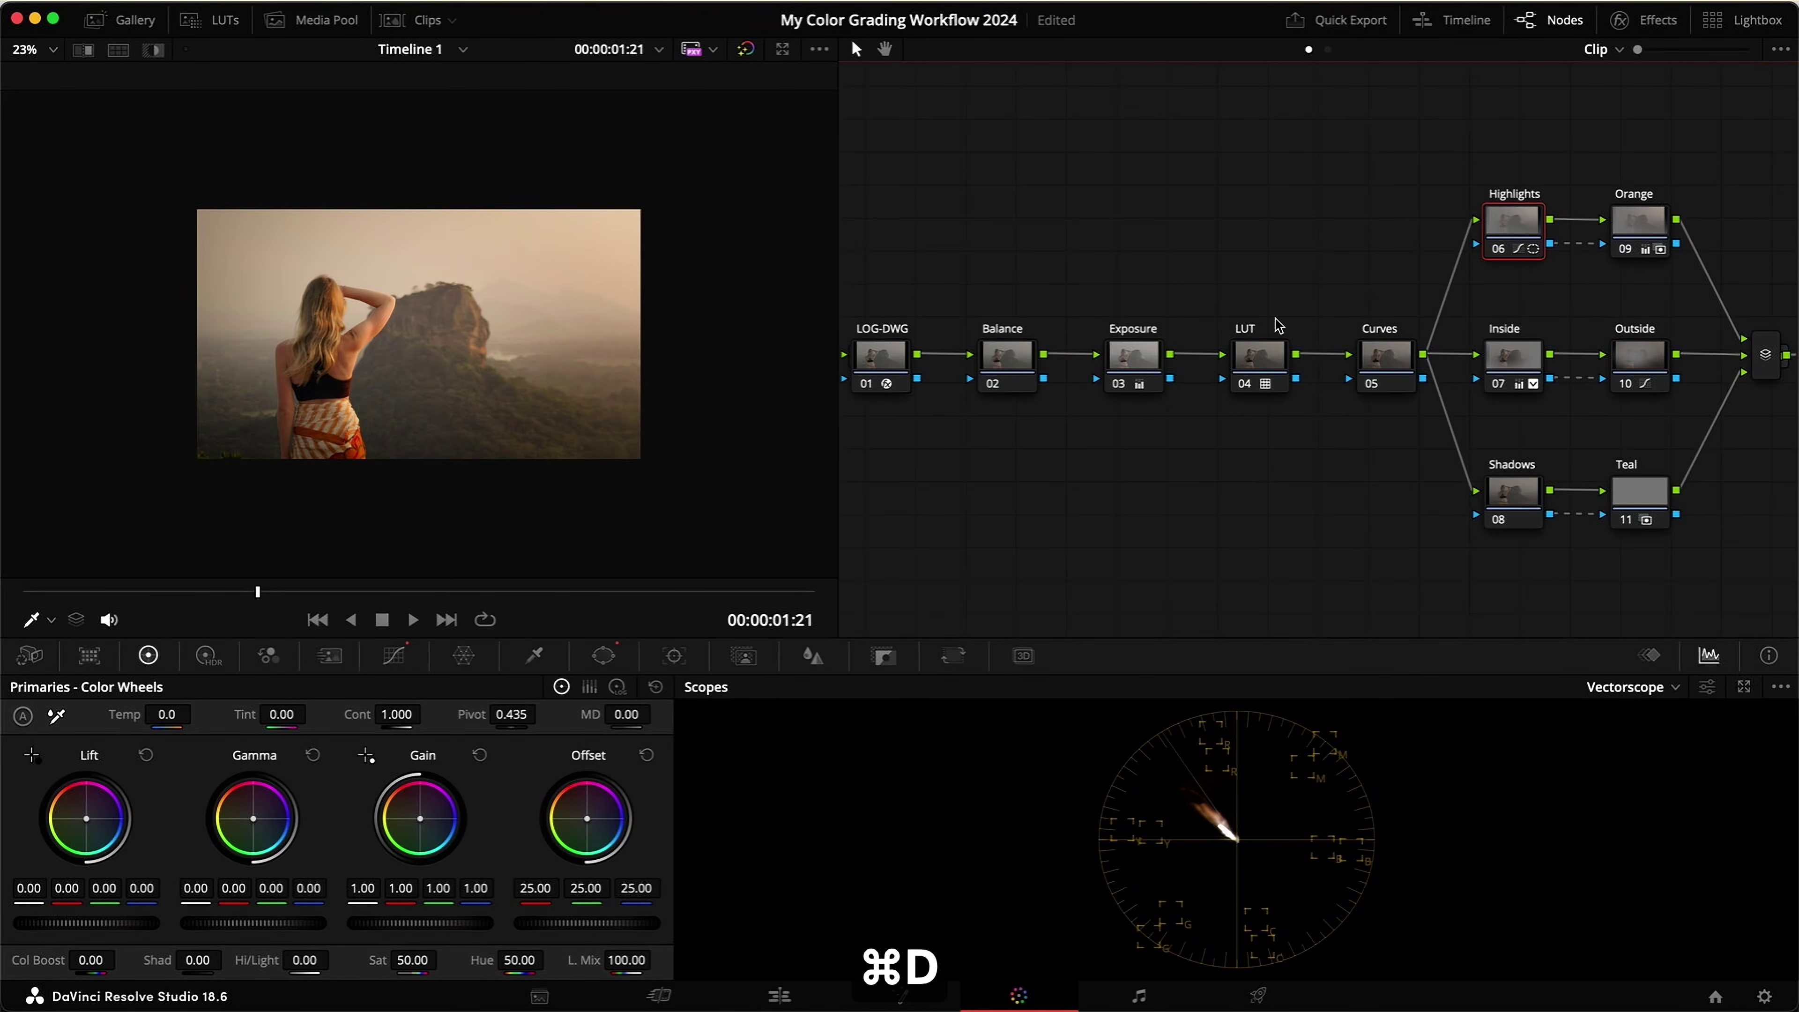
left_click(1627, 238)
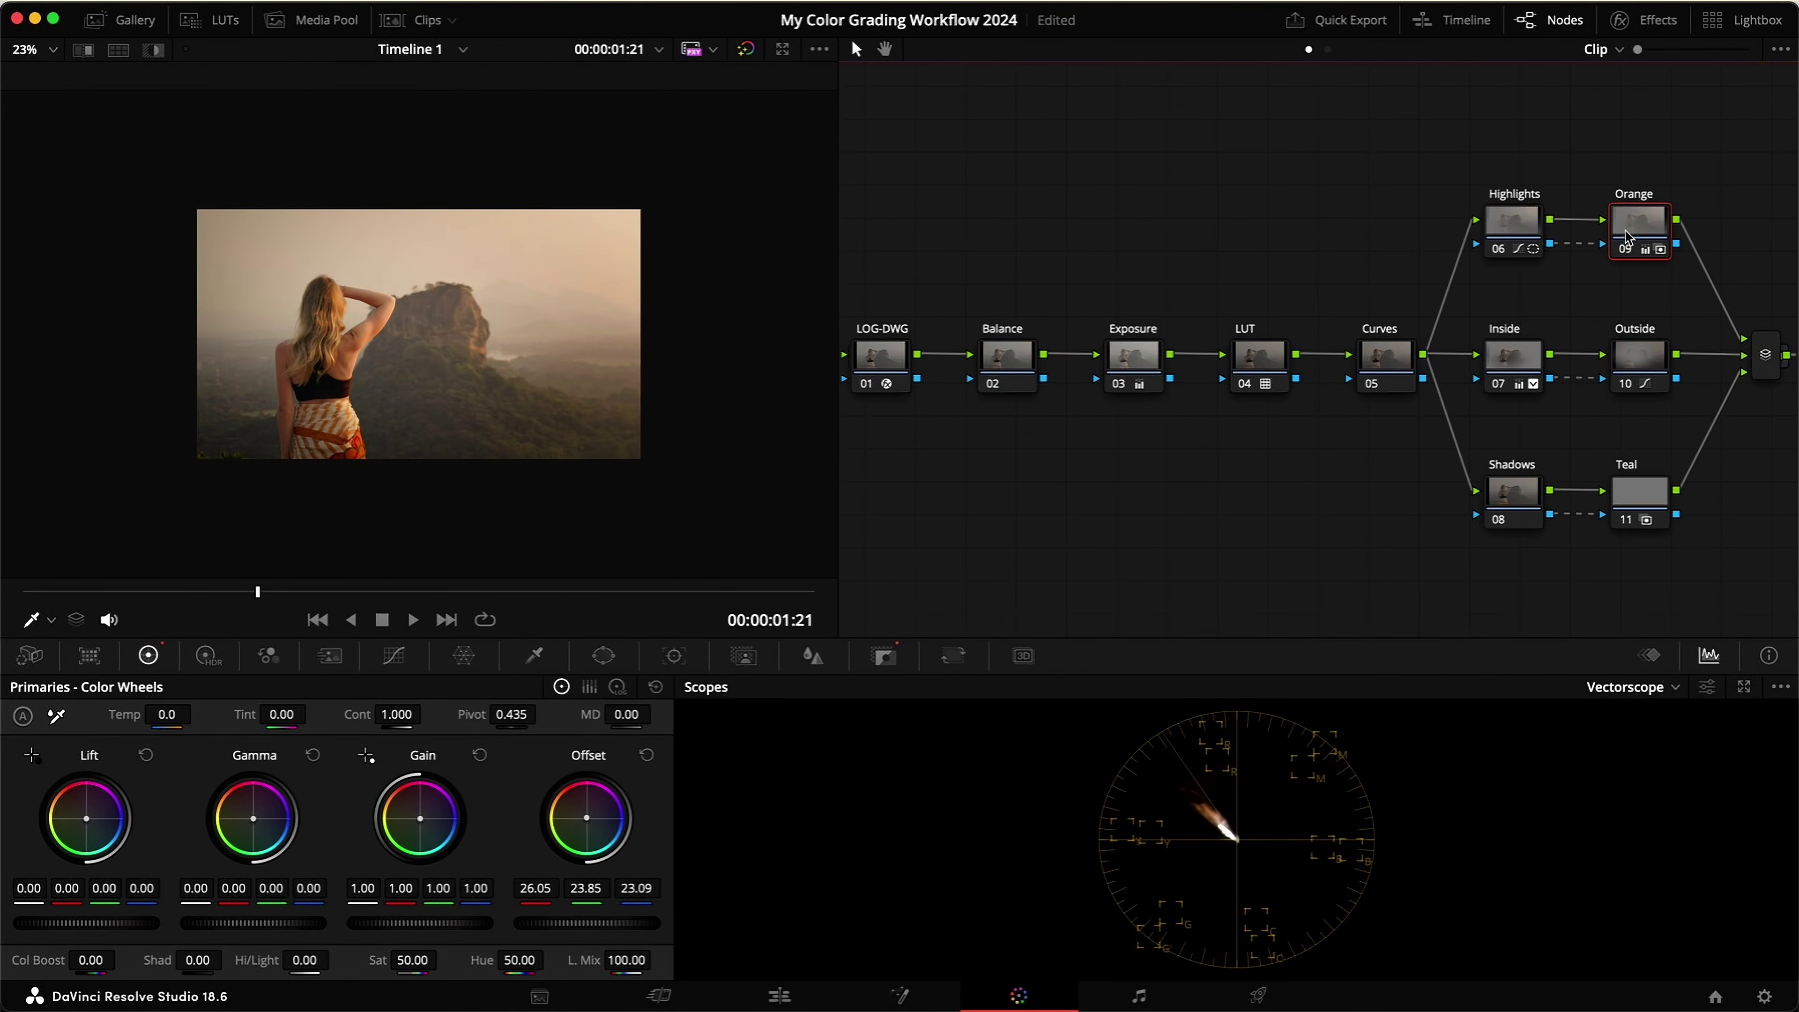
key("super+d")
key("super+d")
key("super+d")
key("super+d")
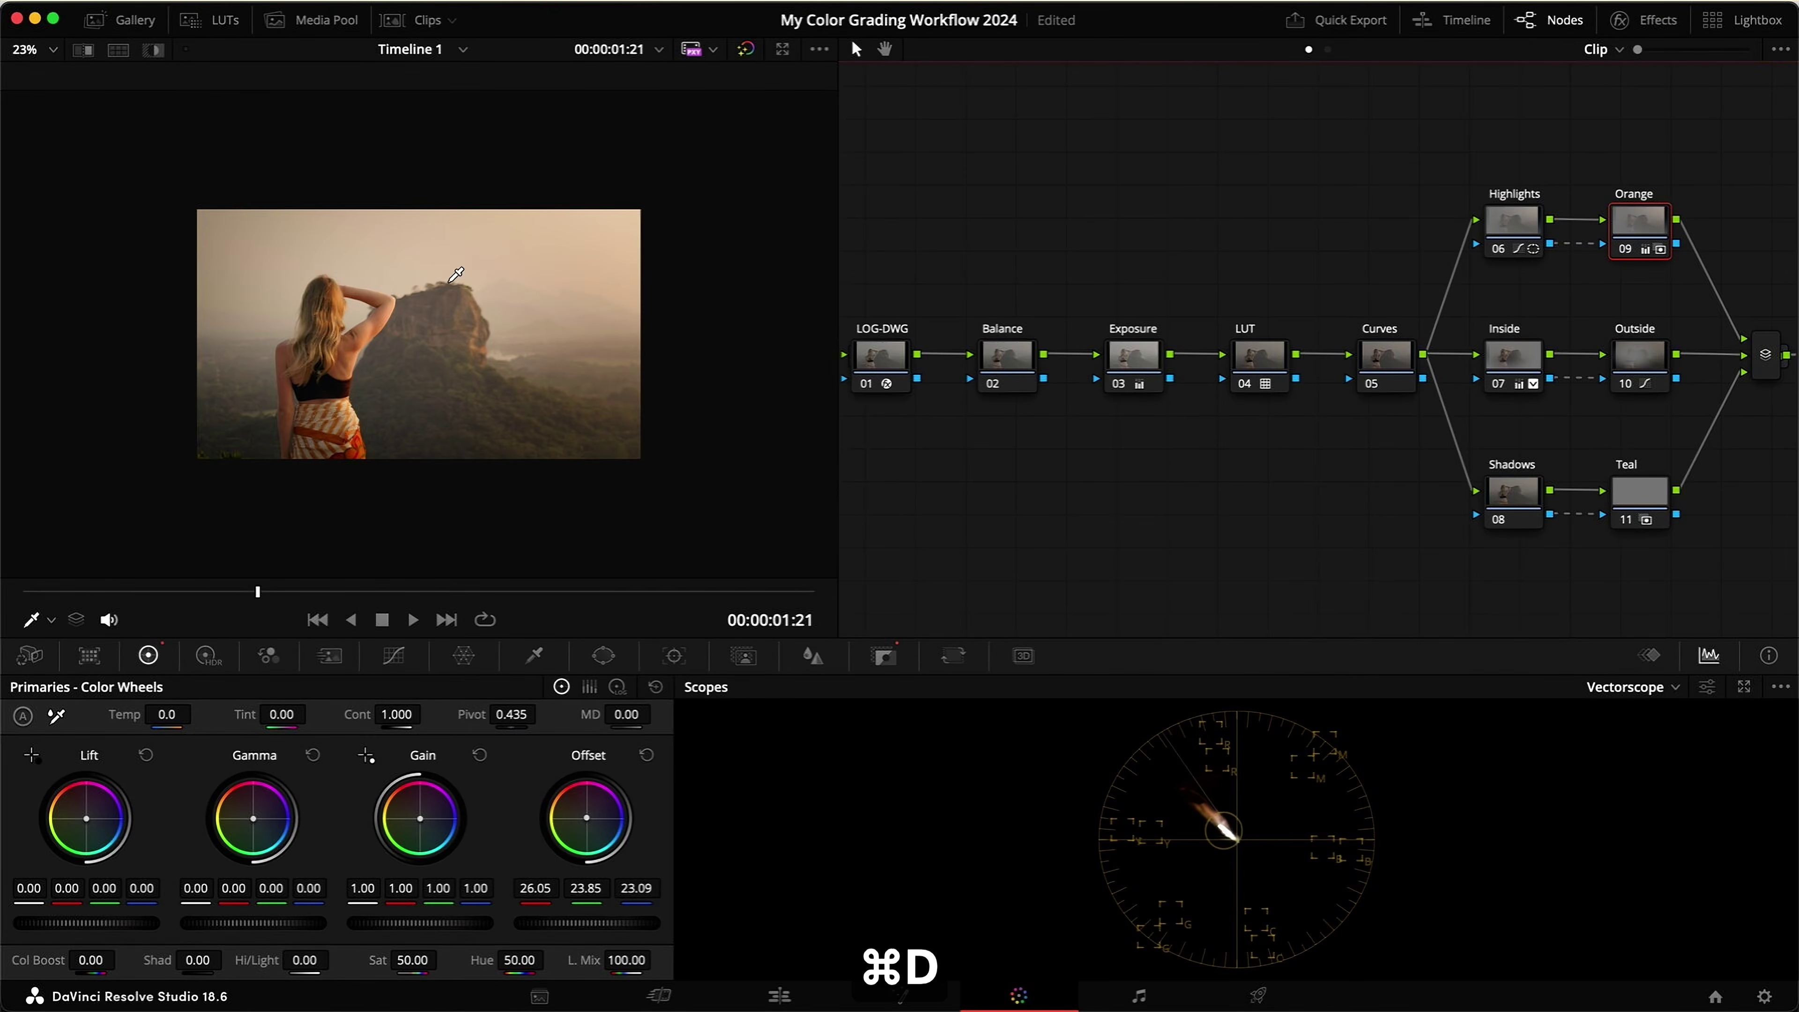
key("super+d")
key("super+d")
Step: Add a rectangular window to the Shadows node over the image's left side, with its right edge softened to 100
left_click(1511, 496)
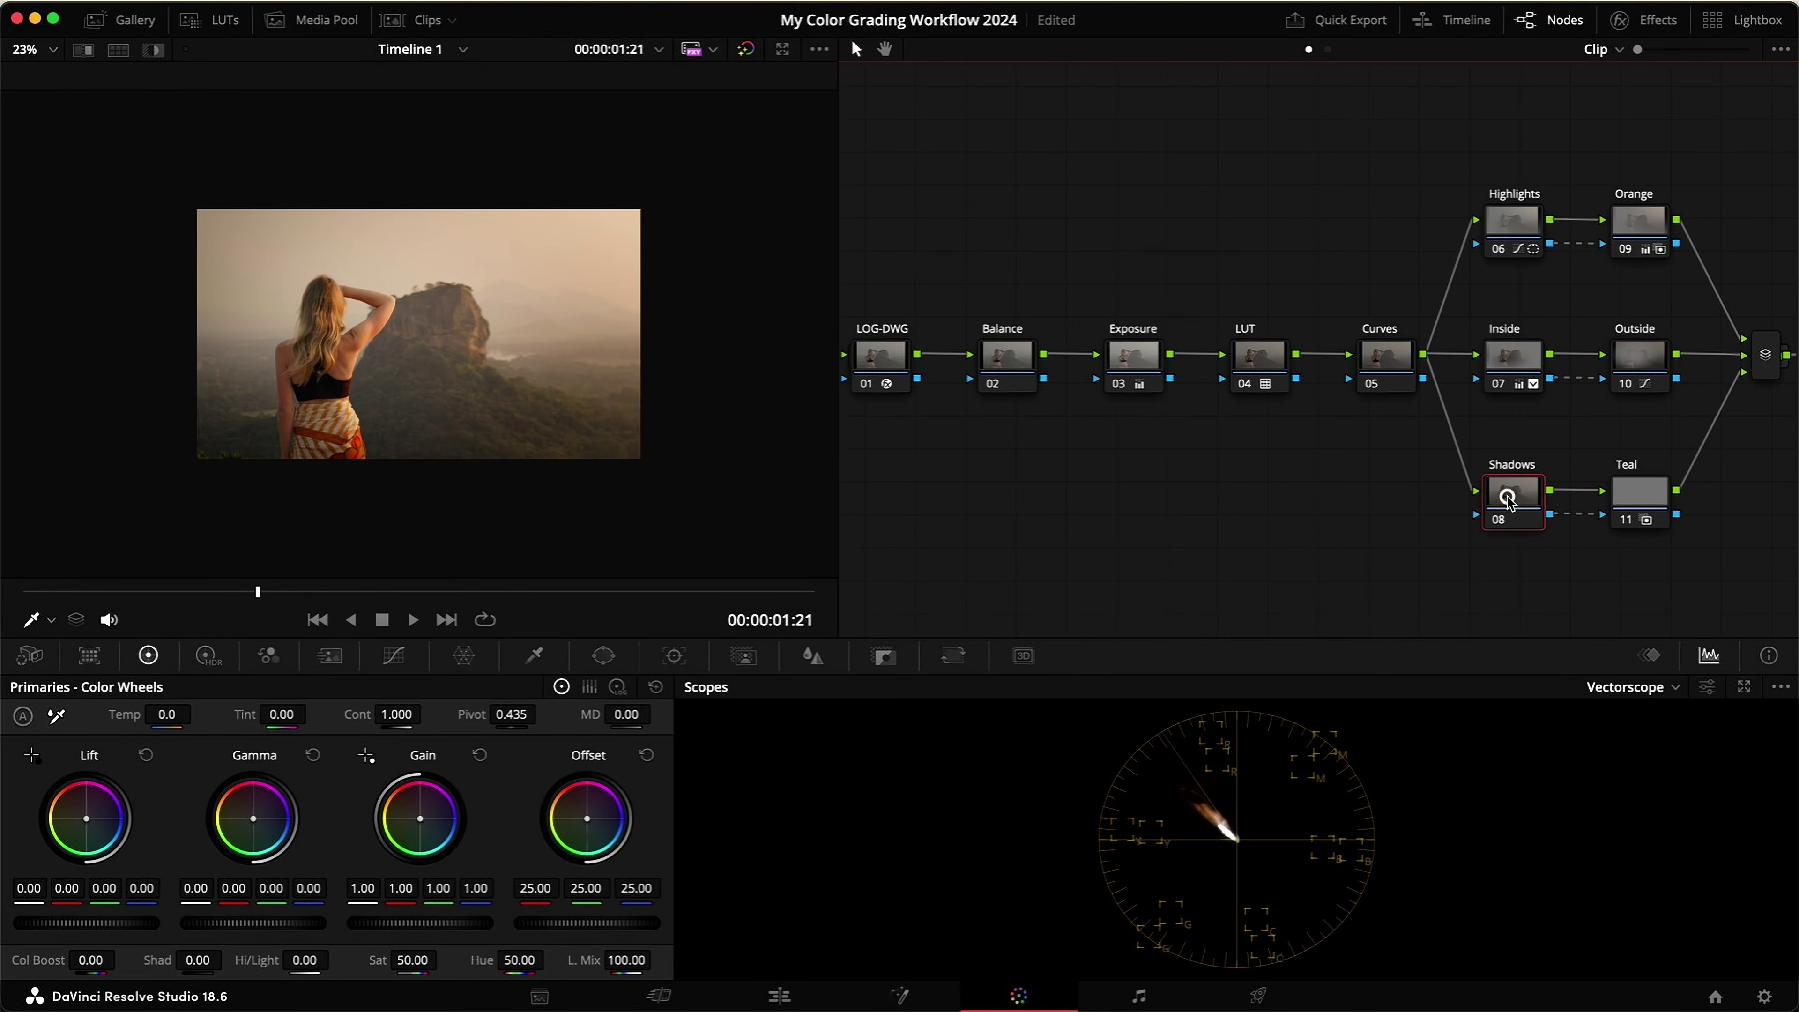
left_click(601, 657)
left_click(44, 761)
left_click_drag(436, 369, 220, 565)
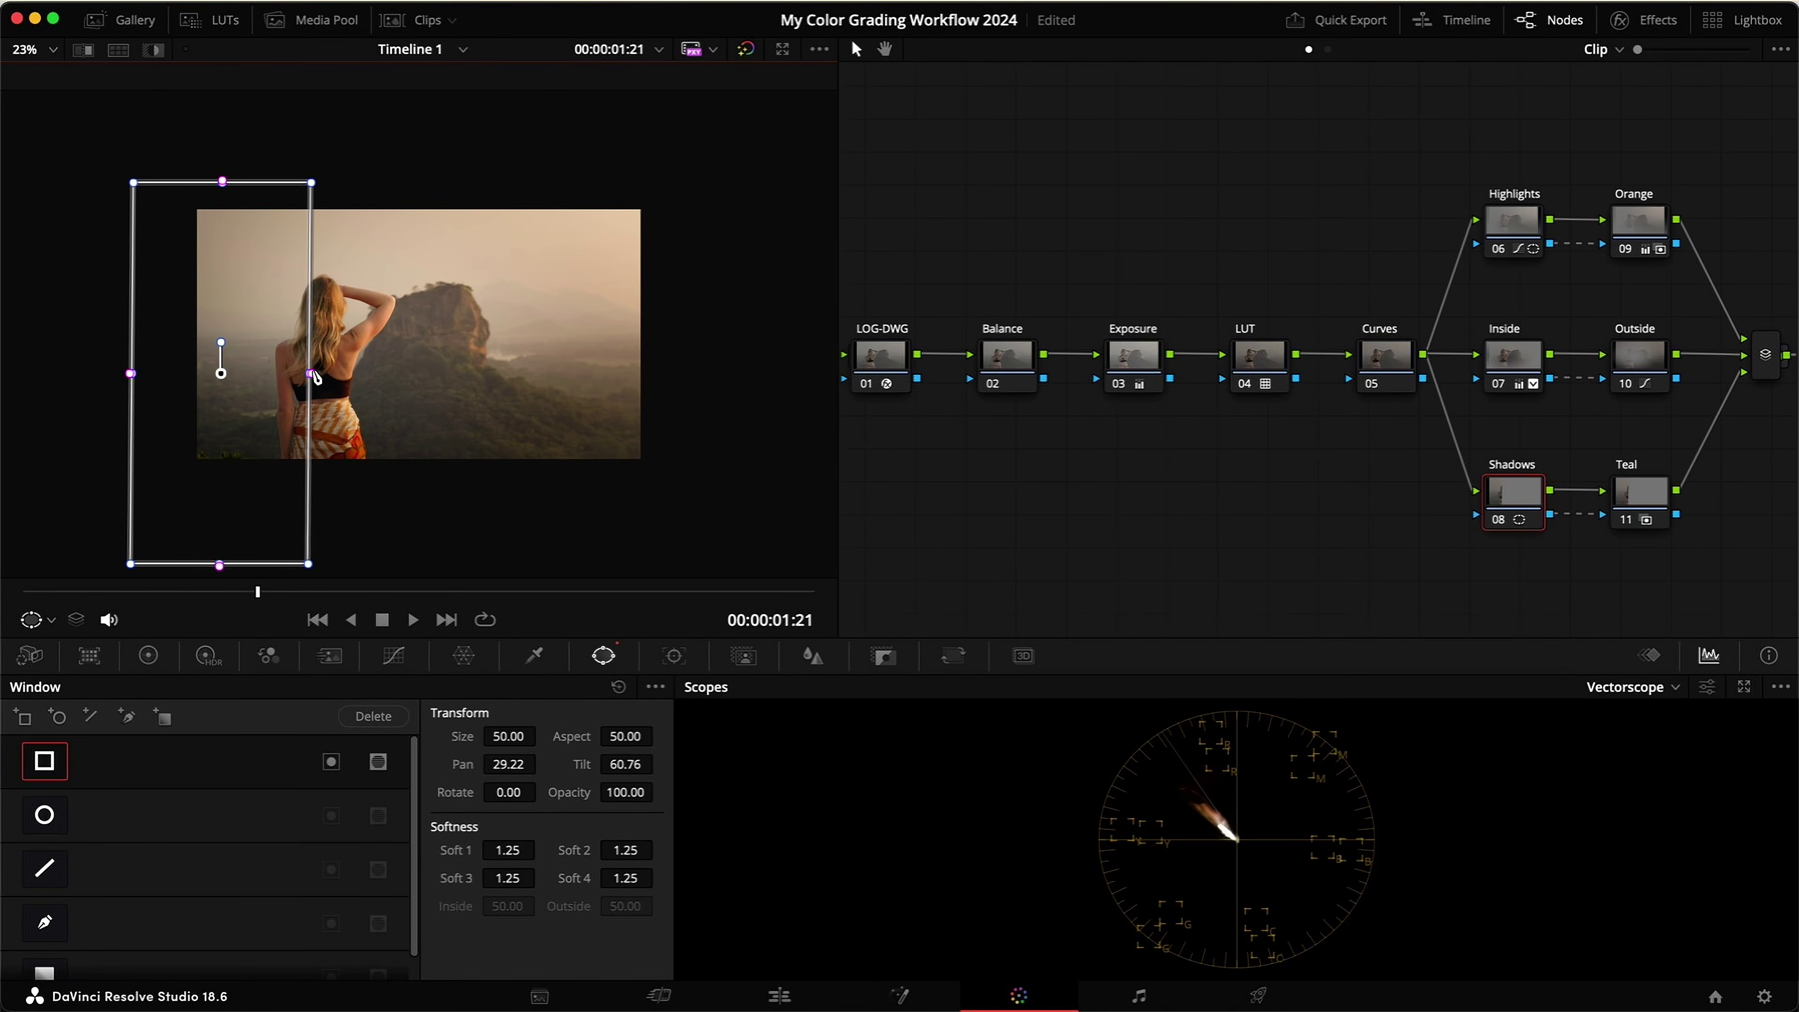
left_click_drag(316, 376, 633, 380)
Step: Using highlight view, place the Shadows window at about pan 13.61 and tilt 58.65, rotated about -12.96, and widen its right-edge feather
key("shift+h")
left_click_drag(150, 457, 77, 430)
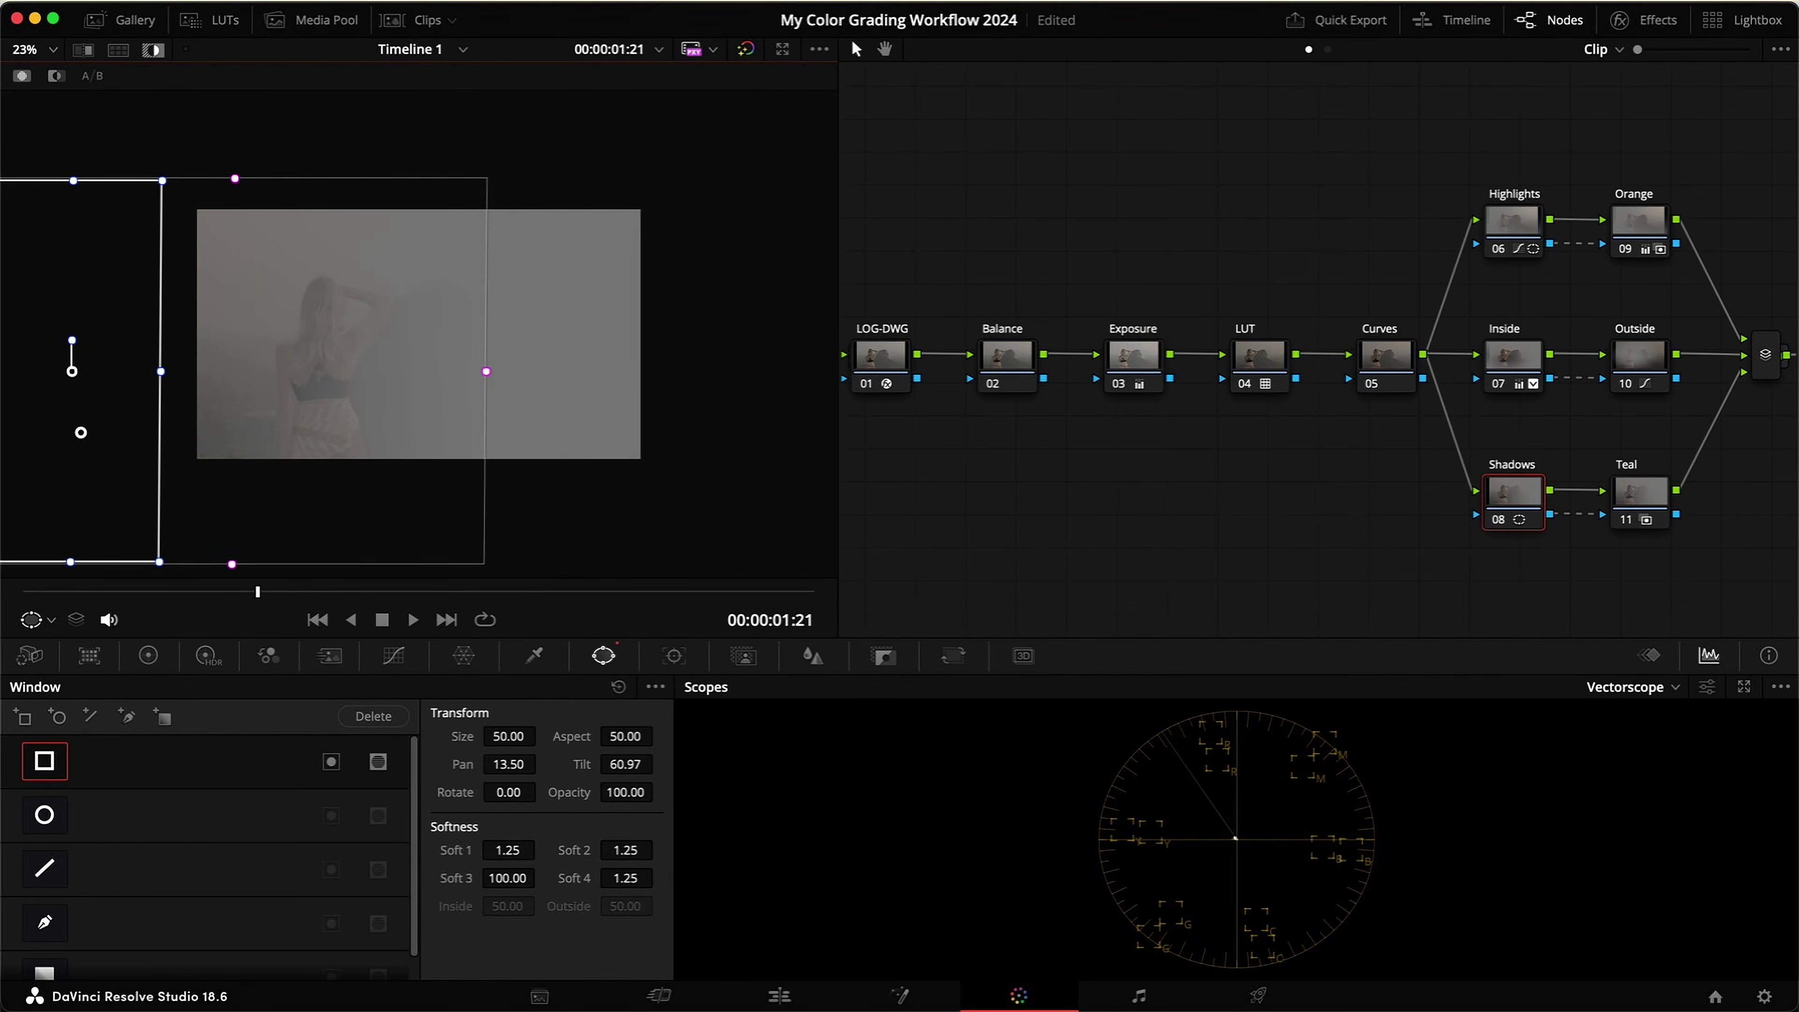
left_click_drag(70, 342, 66, 341)
left_click_drag(127, 459, 128, 481)
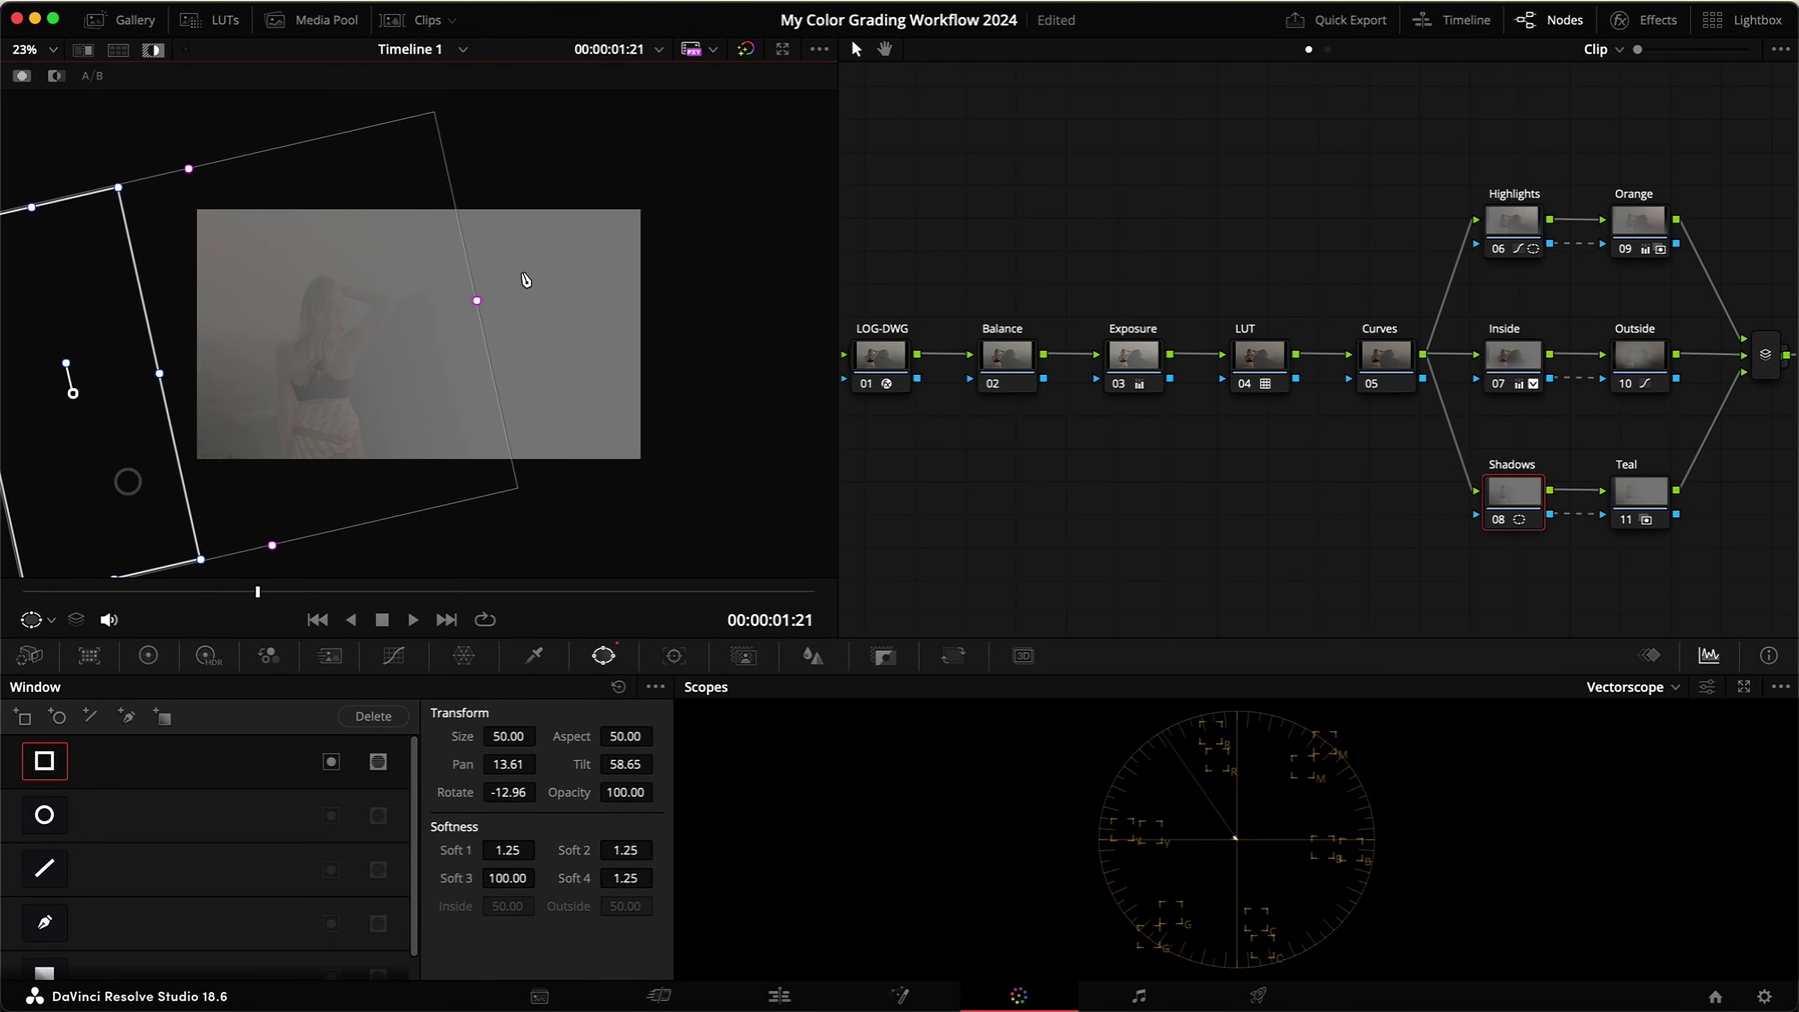
left_click_drag(476, 303, 506, 293)
key("shift+h")
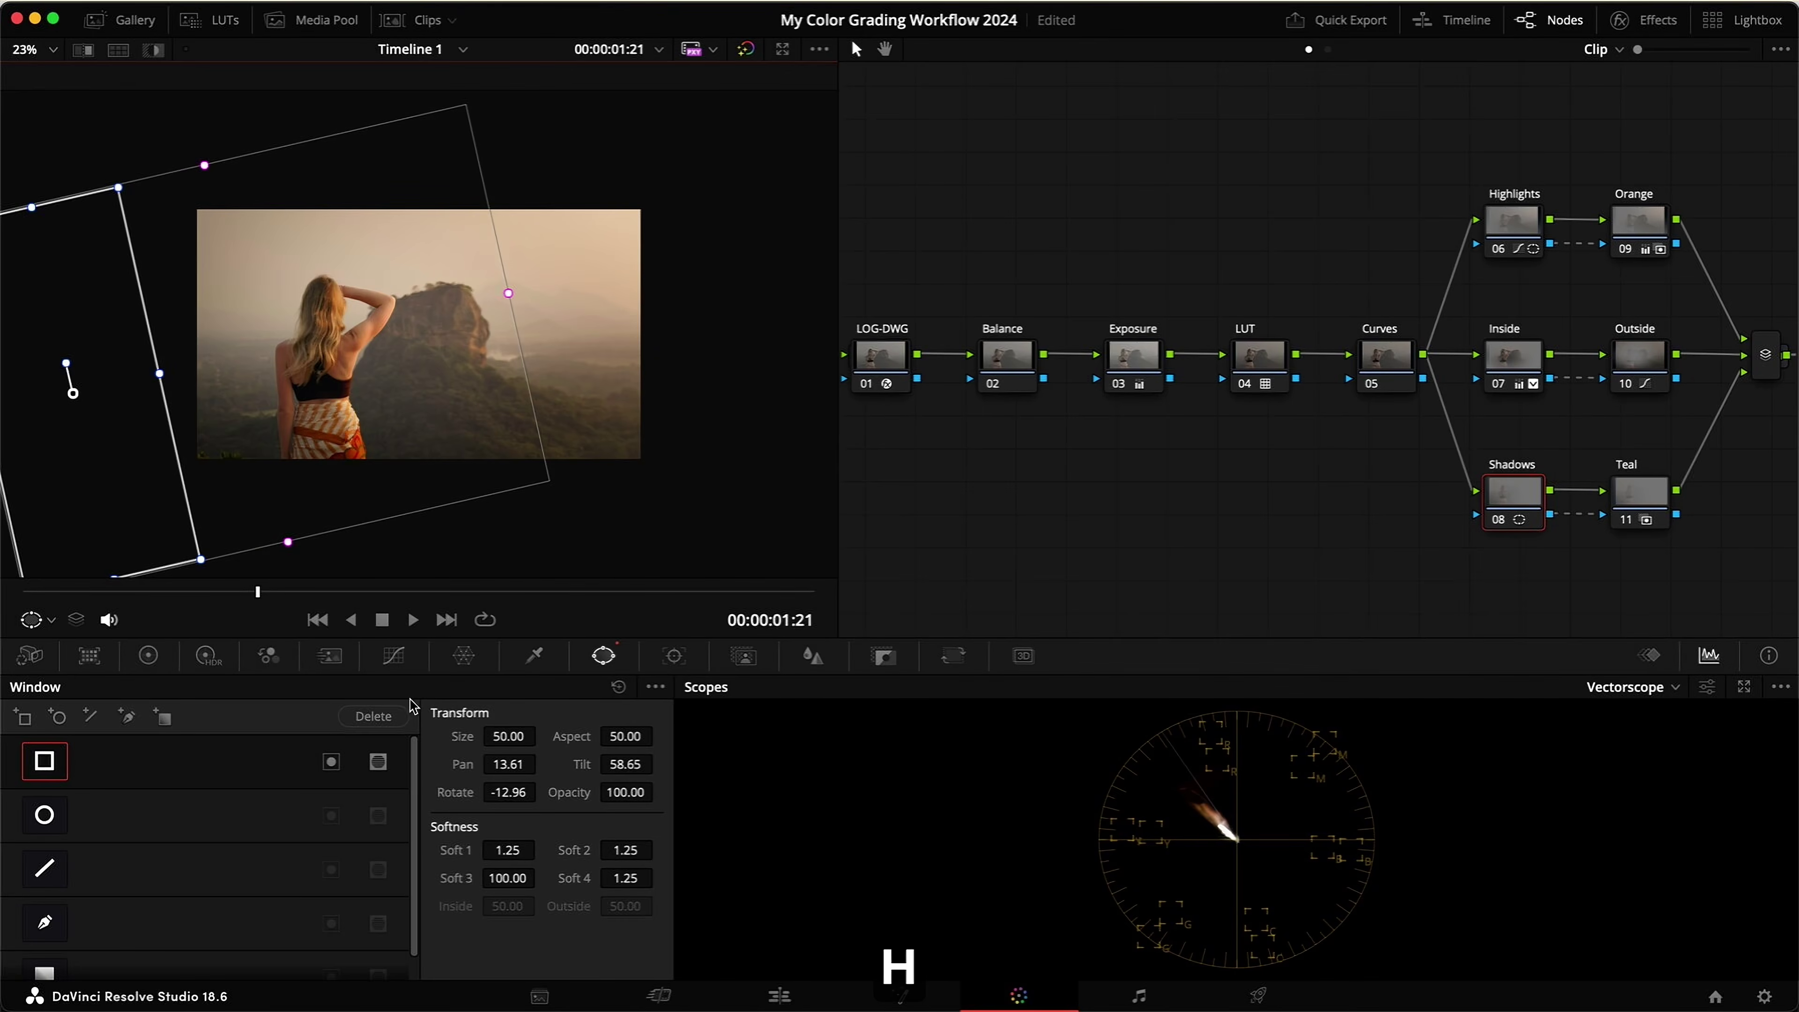
Step: Pull down the lower part of the Shadows node's custom curve to darken the shadows, and toggle the node to compare
left_click(394, 655)
left_click_drag(100, 909, 114, 923)
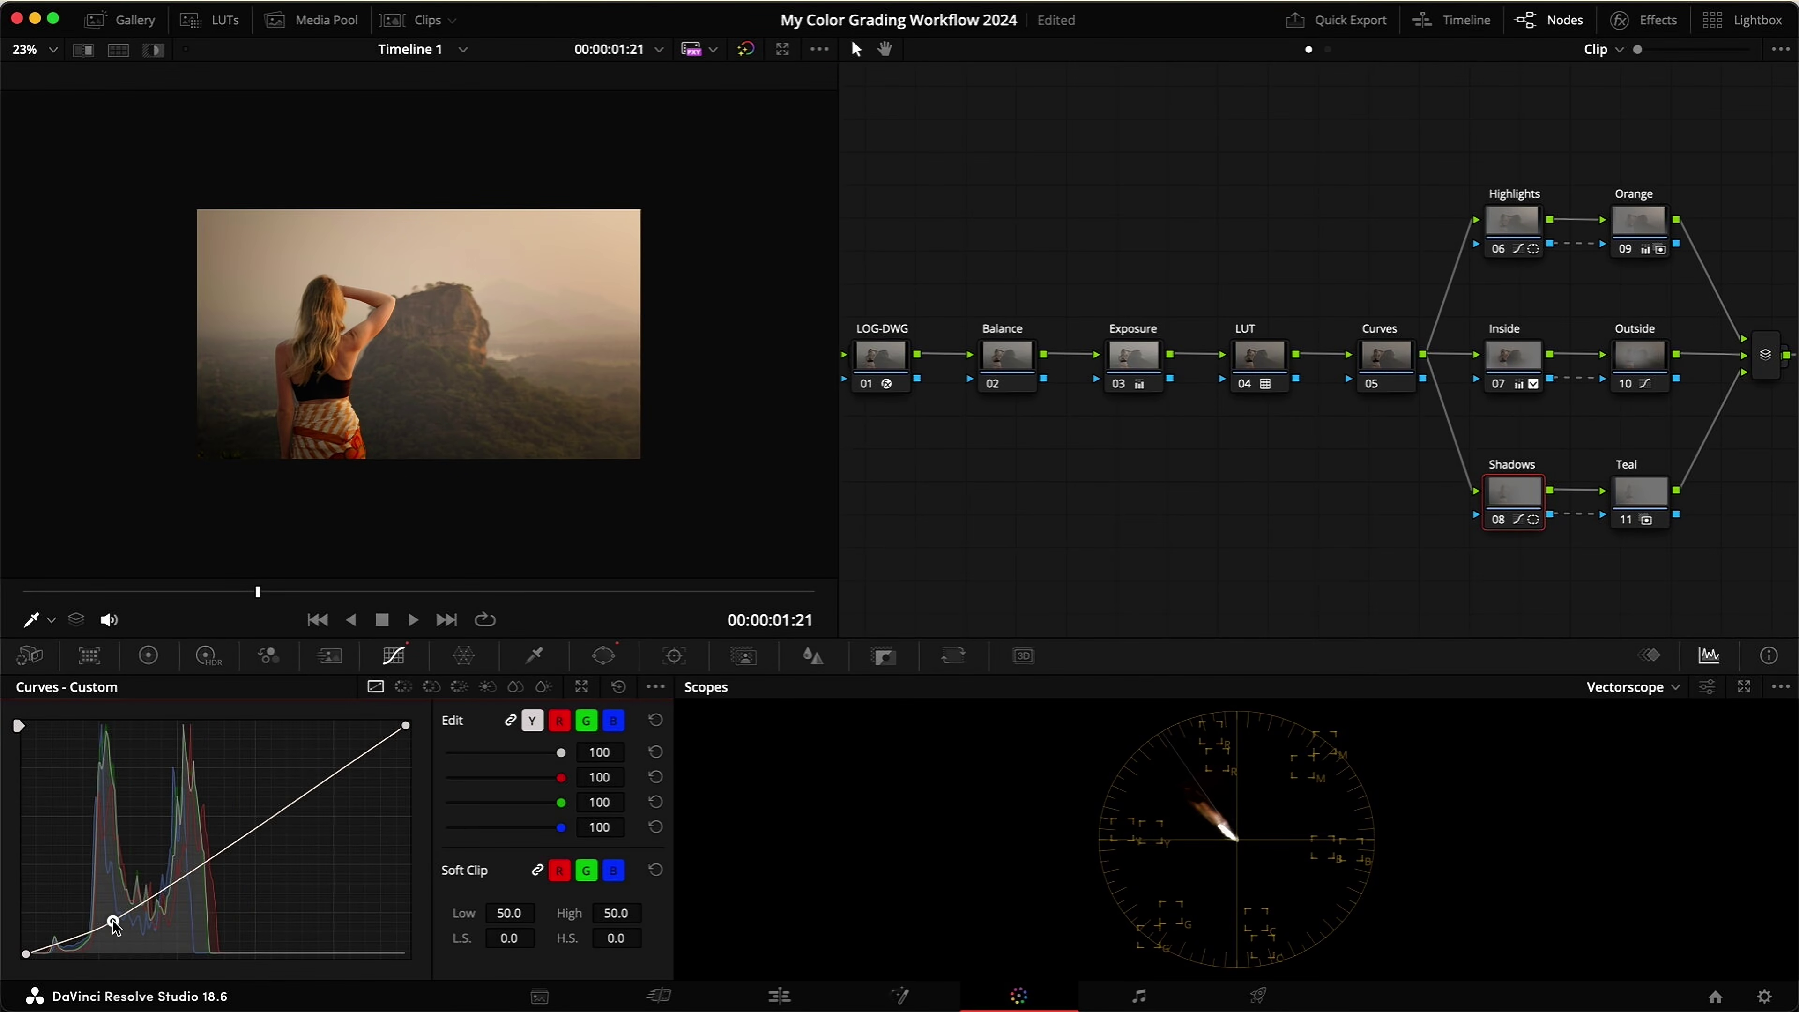
scroll(373, 341, "up", 5)
key("super+d")
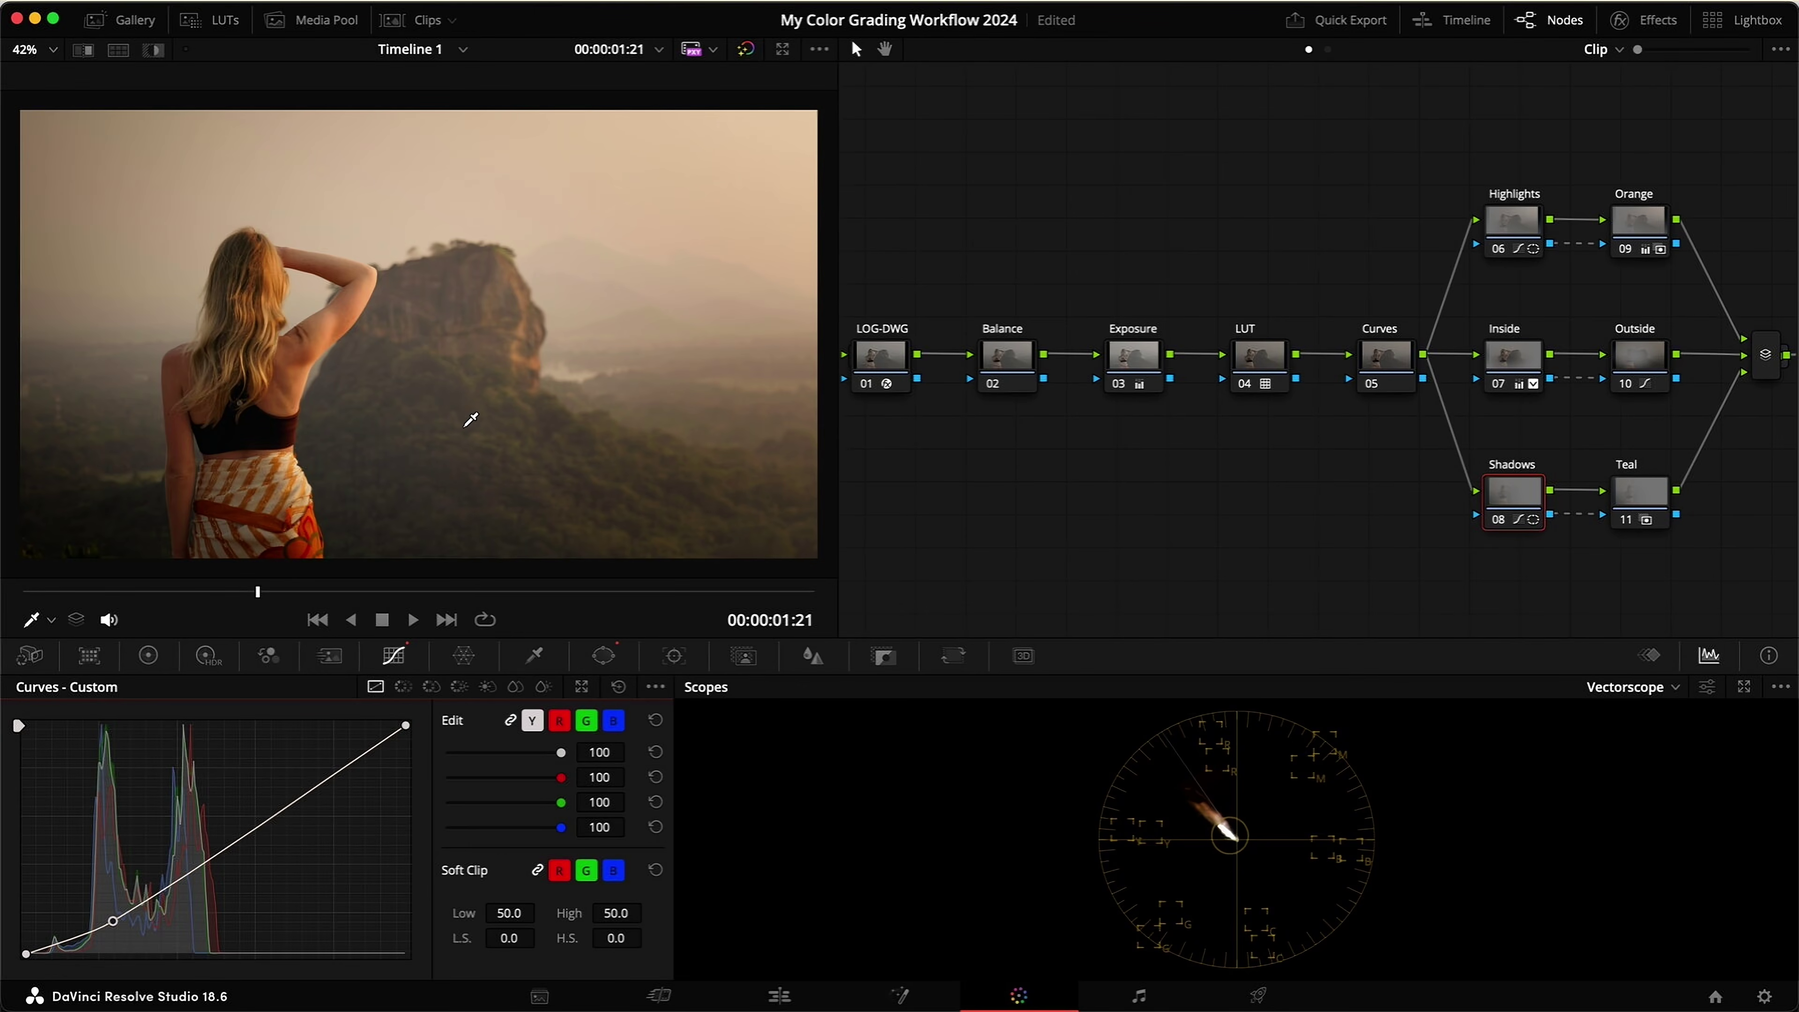
Step: Shift the Teal node's Offset to 21.63 red, 25.17 green and 28.34 blue while watching an enlarged Vectorscope, and compare the result
left_click(1649, 503)
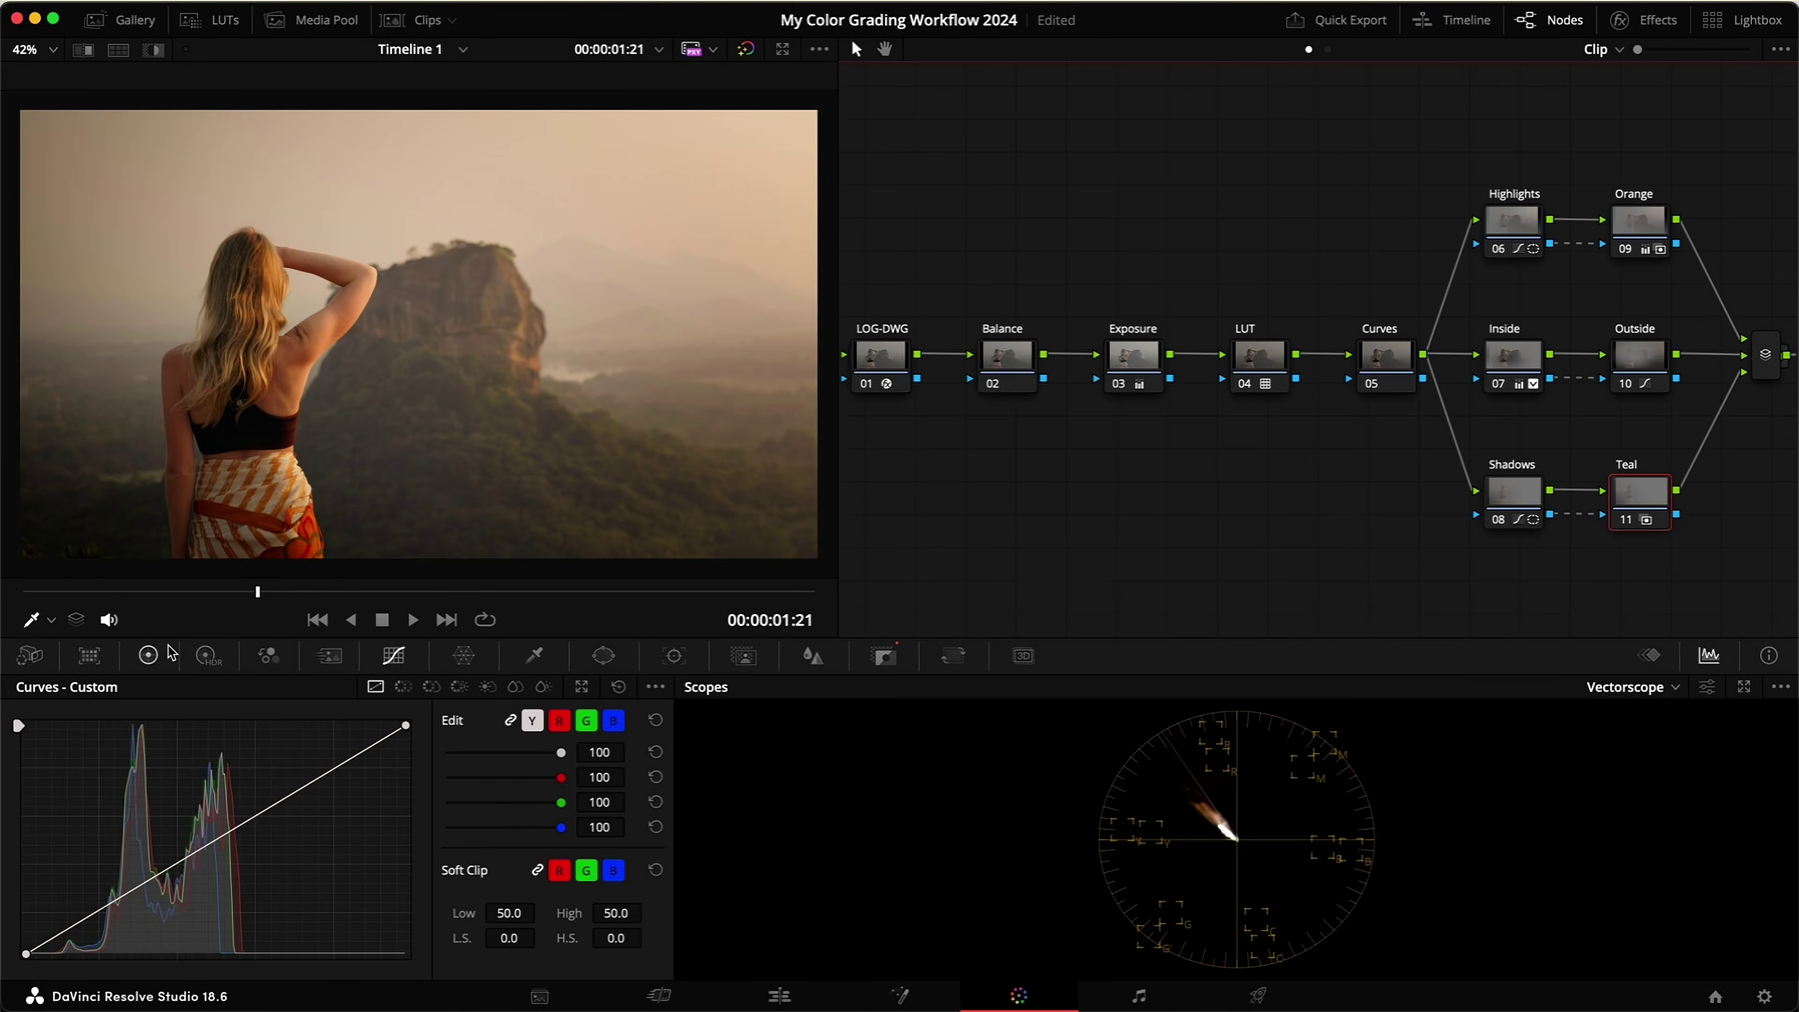
left_click(148, 655)
left_click_drag(590, 821, 591, 820)
key("super+shift+w")
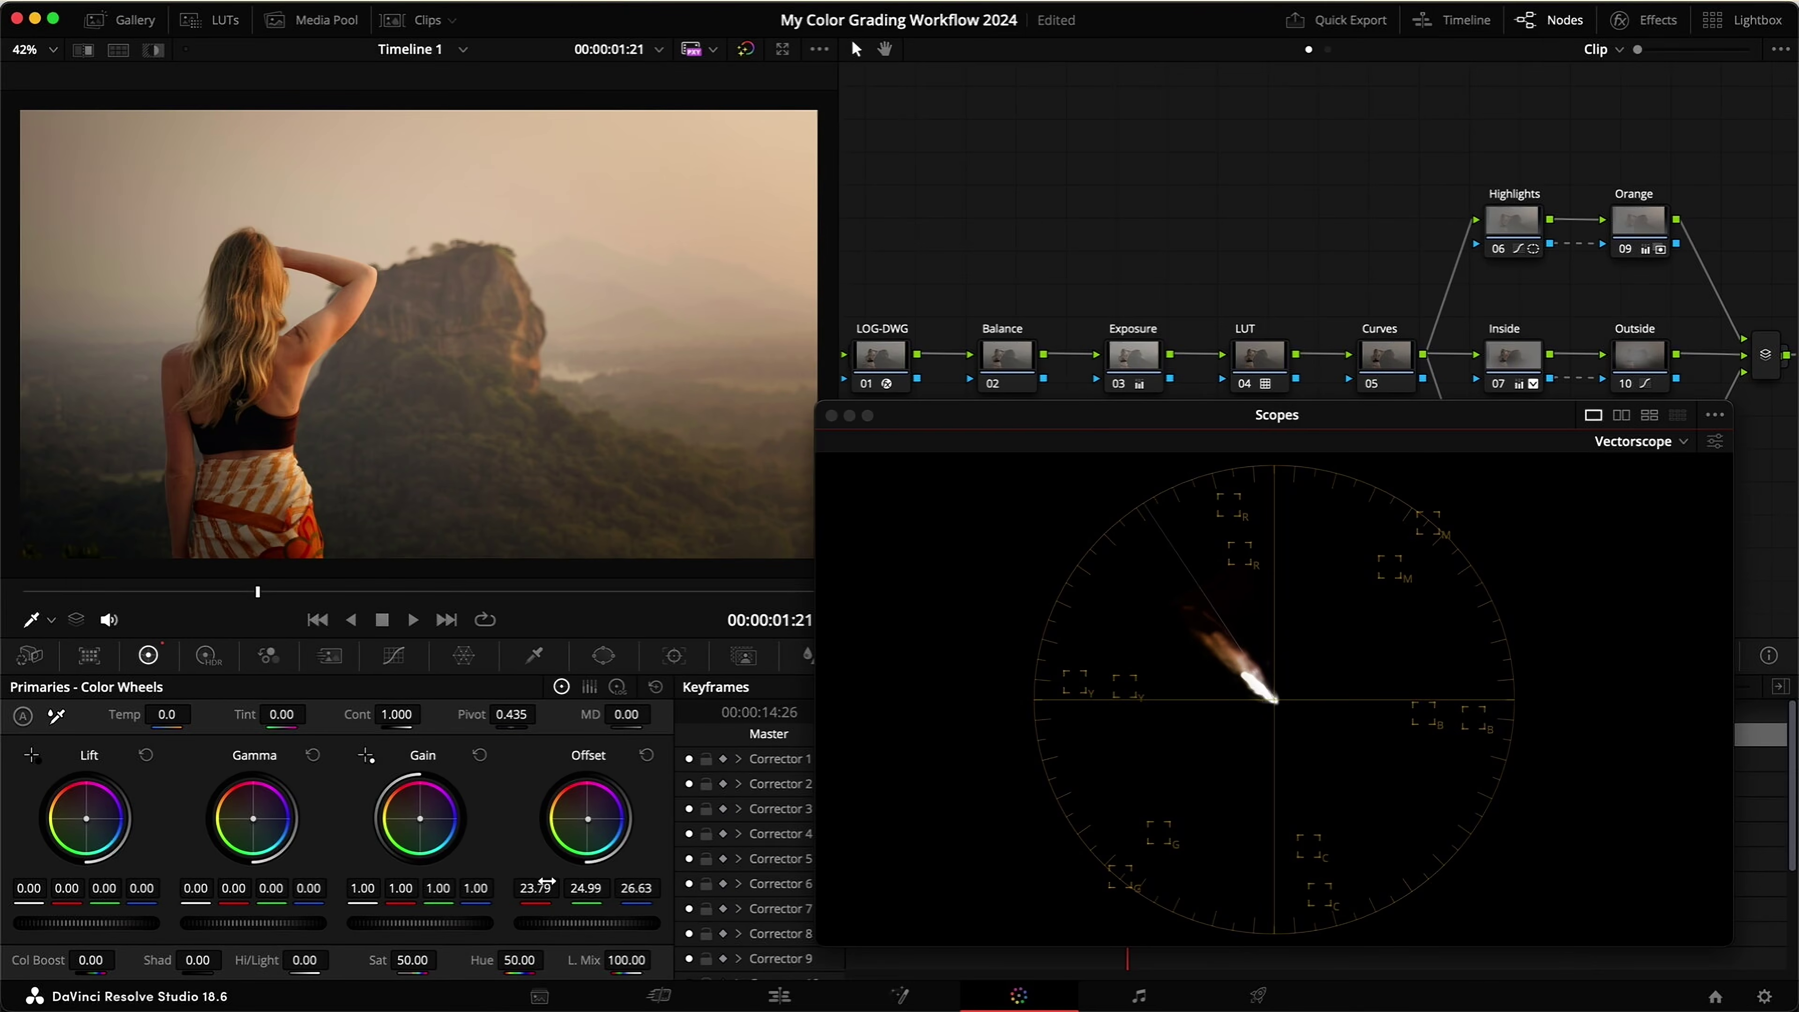
left_click_drag(592, 822, 600, 830)
key("super+d")
key("super+b")
key("super+d")
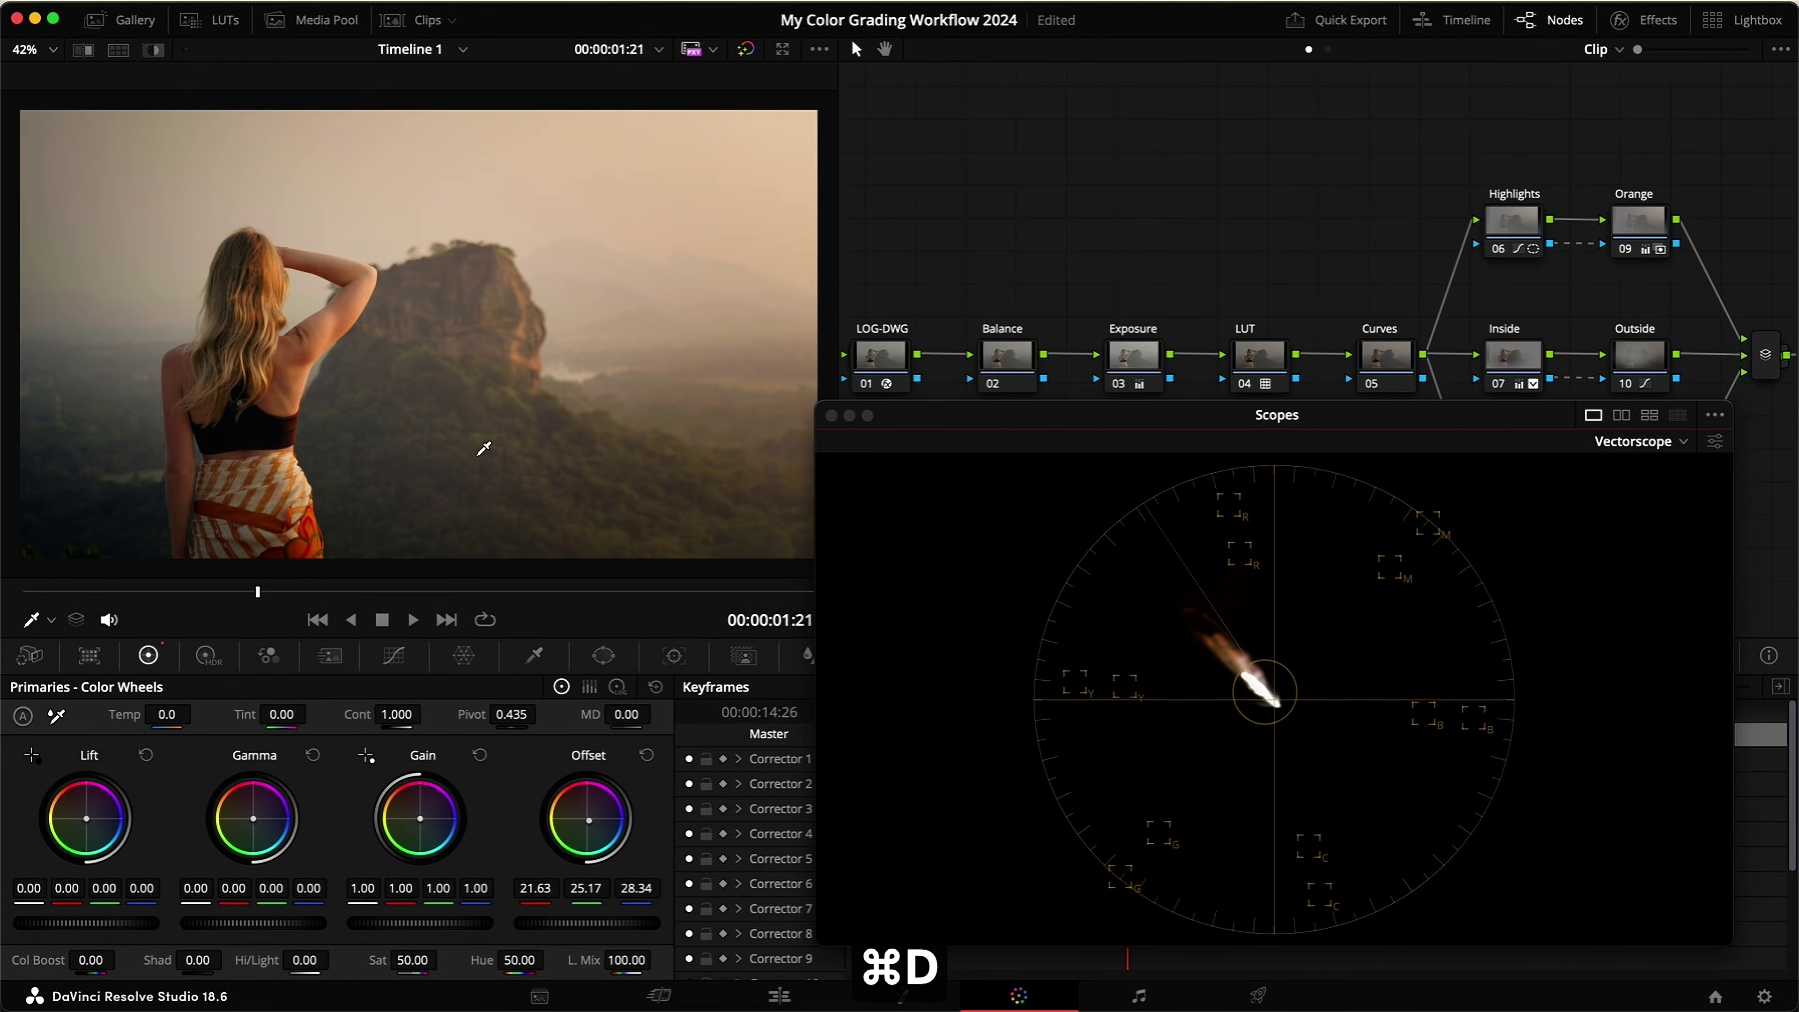
left_click(831, 415)
Step: Compare all six parallel-branch nodes off and on together, then save the project
left_click_drag(1696, 575, 1478, 185)
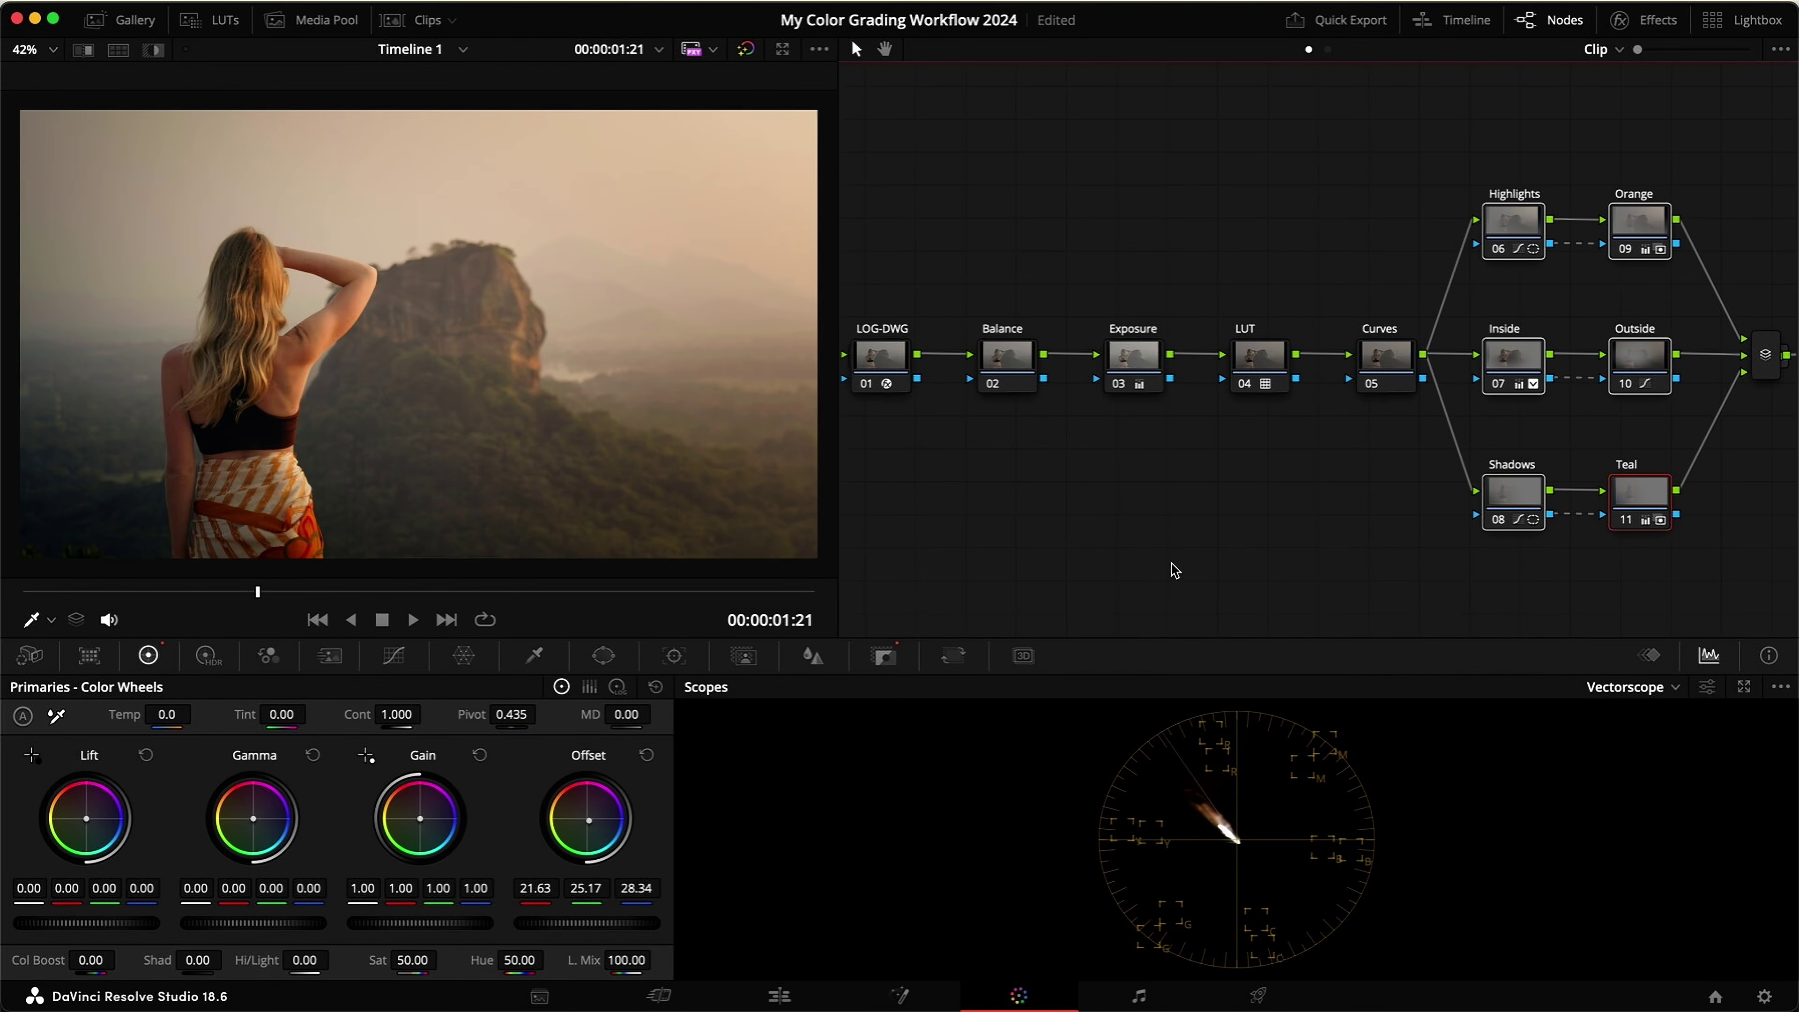
key("super+d")
key("super+d")
key("super+s")
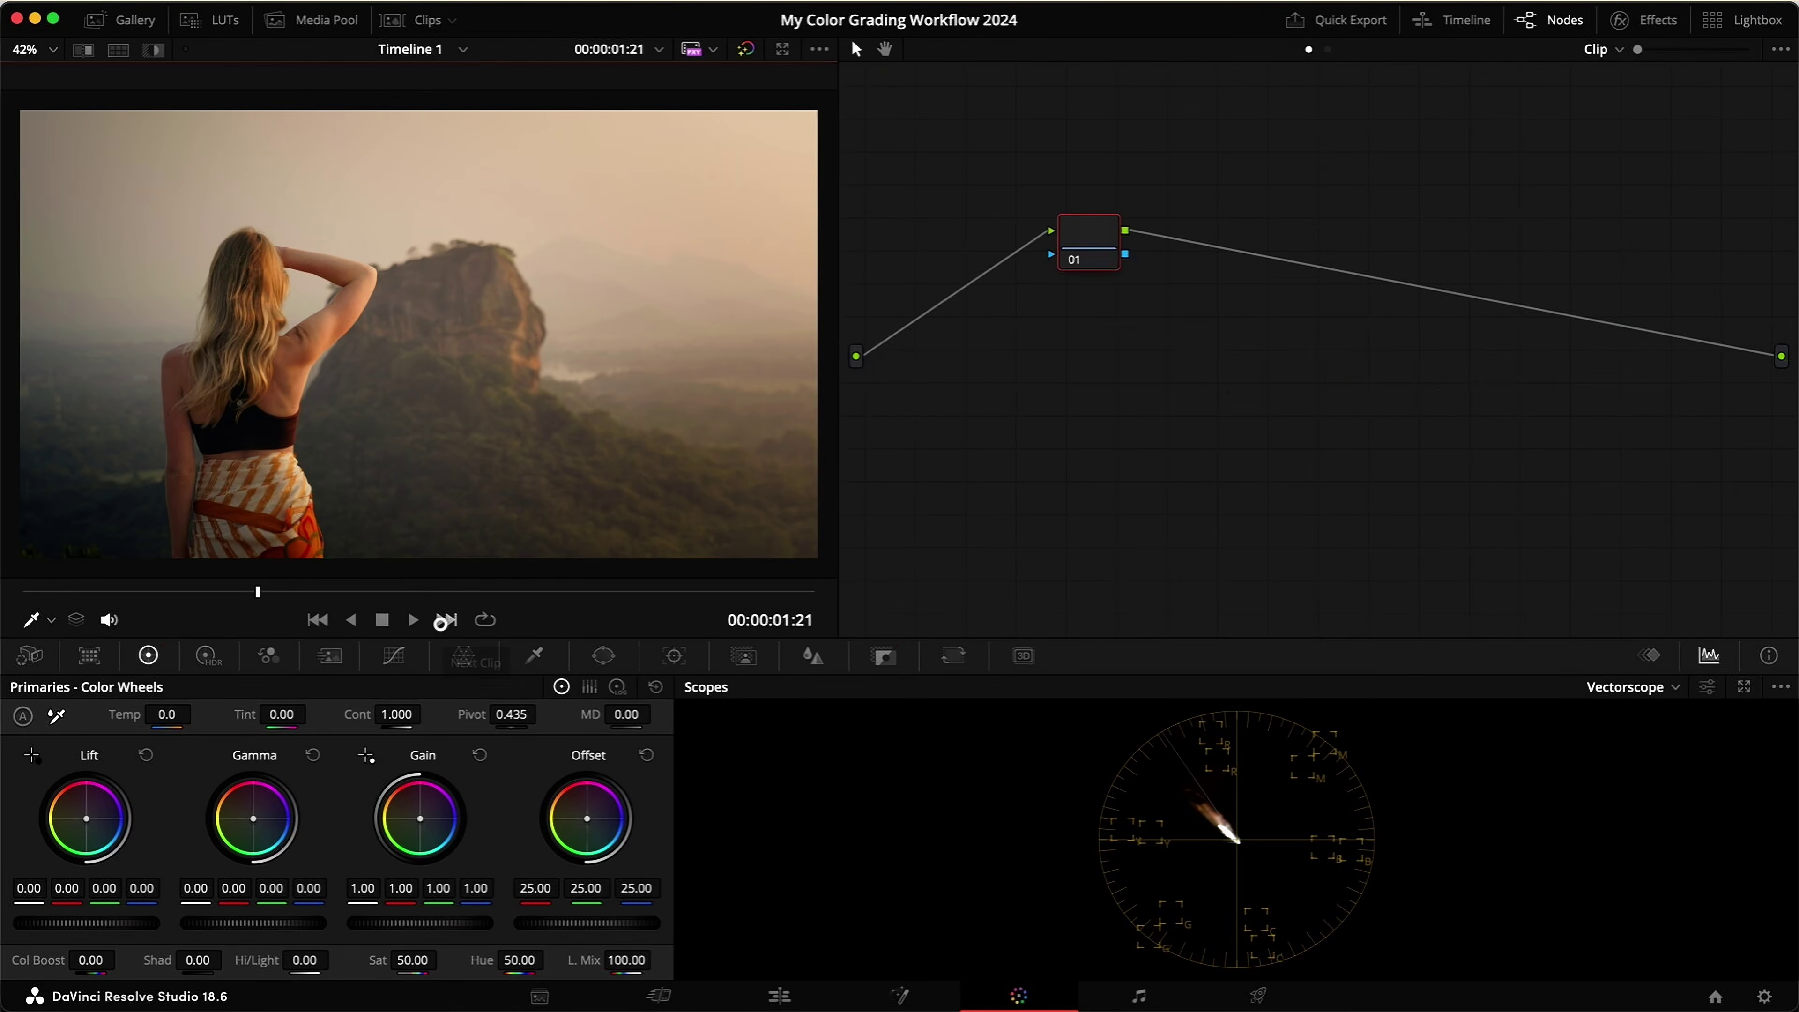
Step: Go to the next clip and apply the second saved 2024 Workflow still's grade, then widen the node editor to fit the tree
left_click(446, 619)
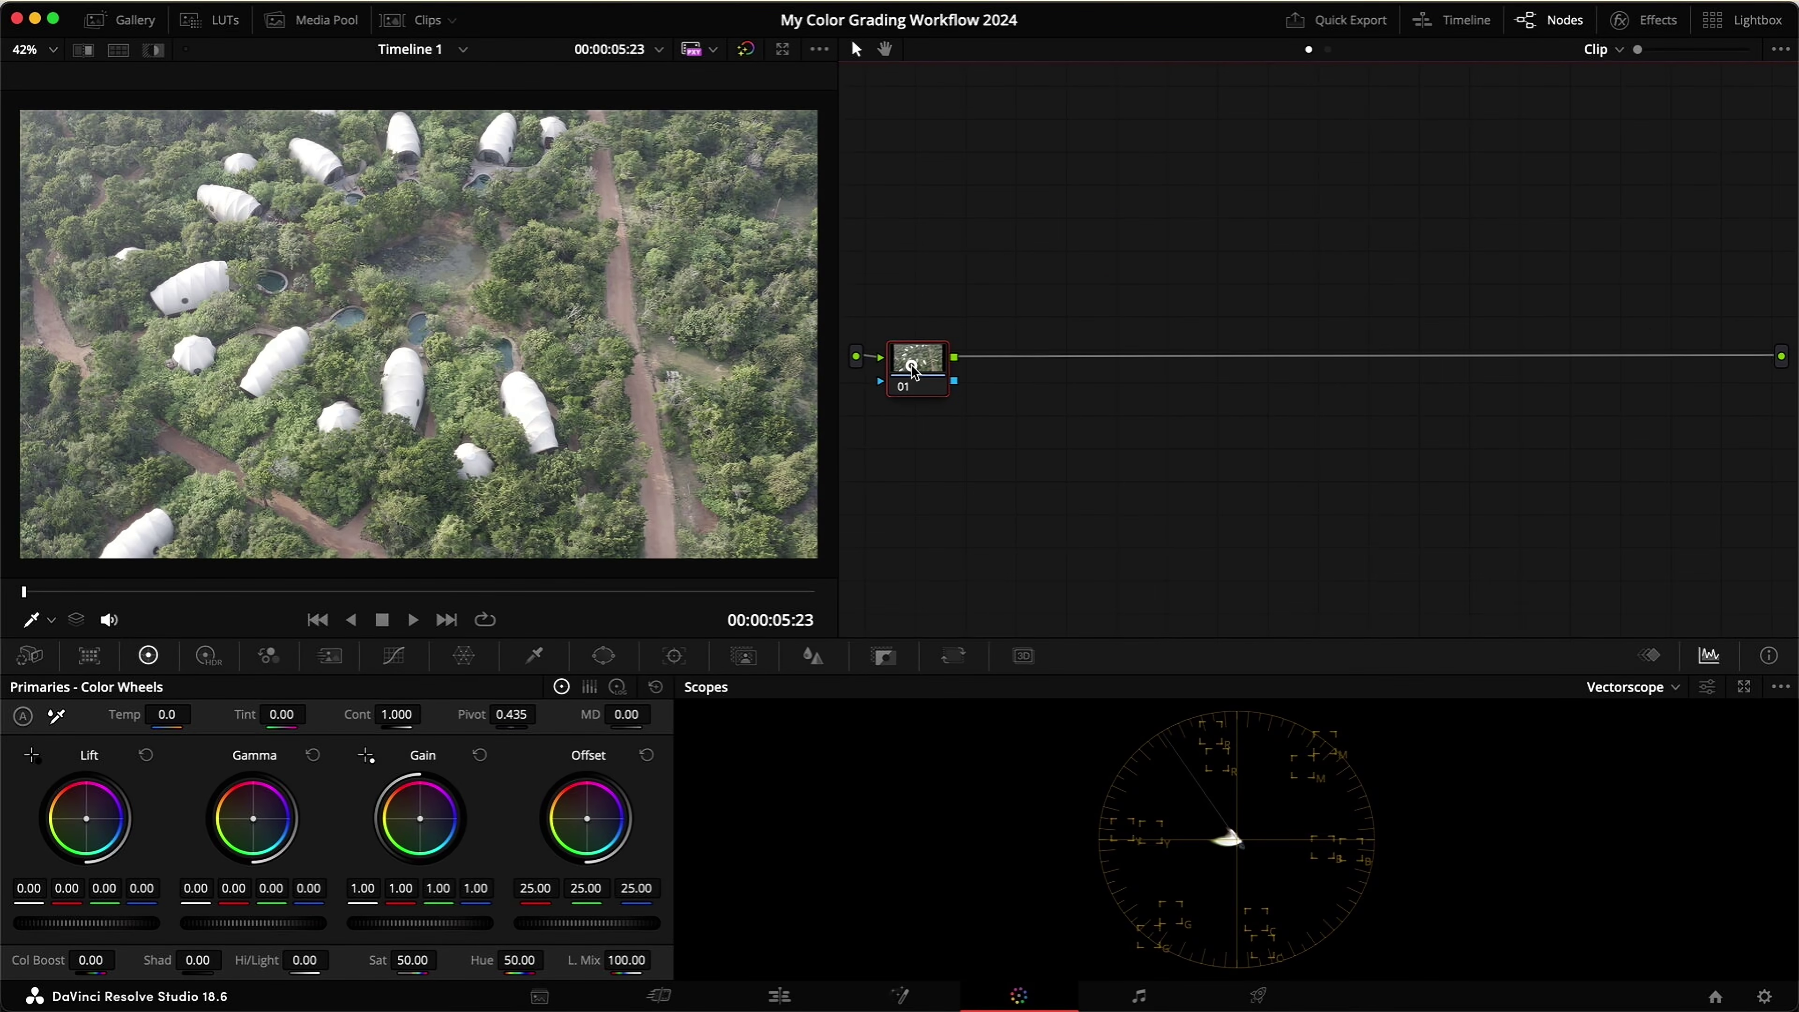
left_click(141, 25)
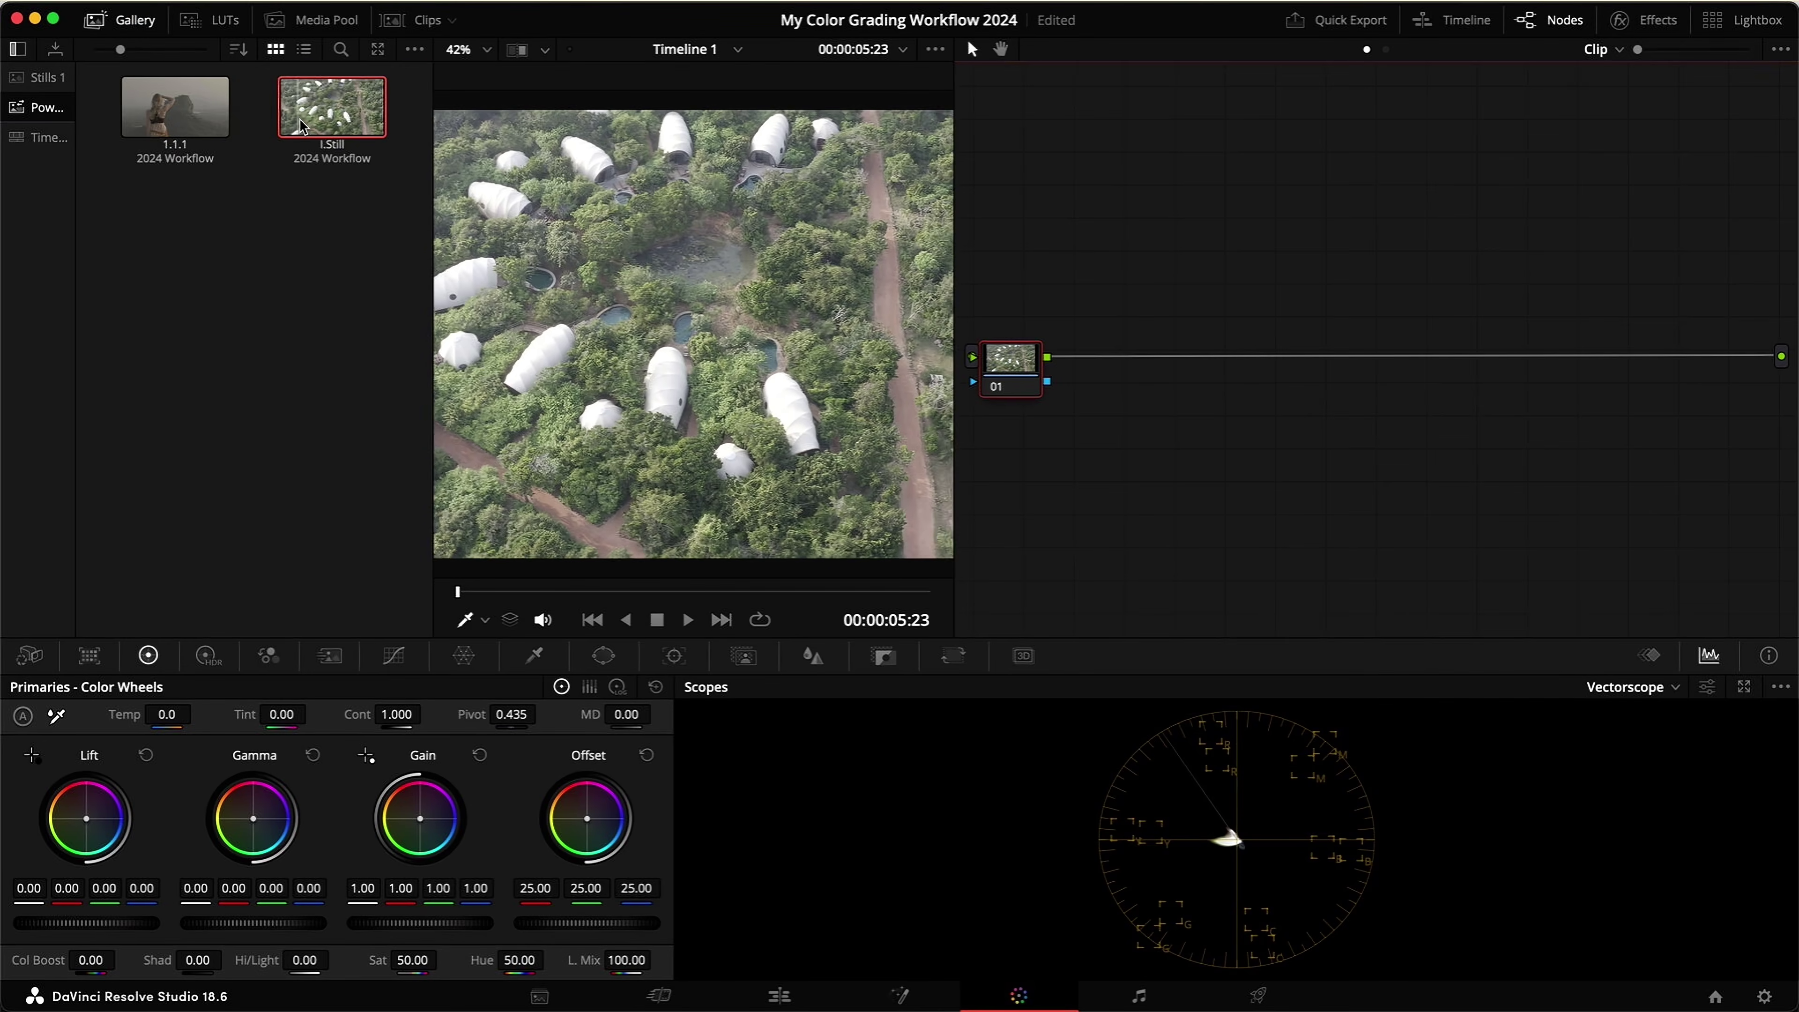
right_click(304, 123)
left_click(380, 182)
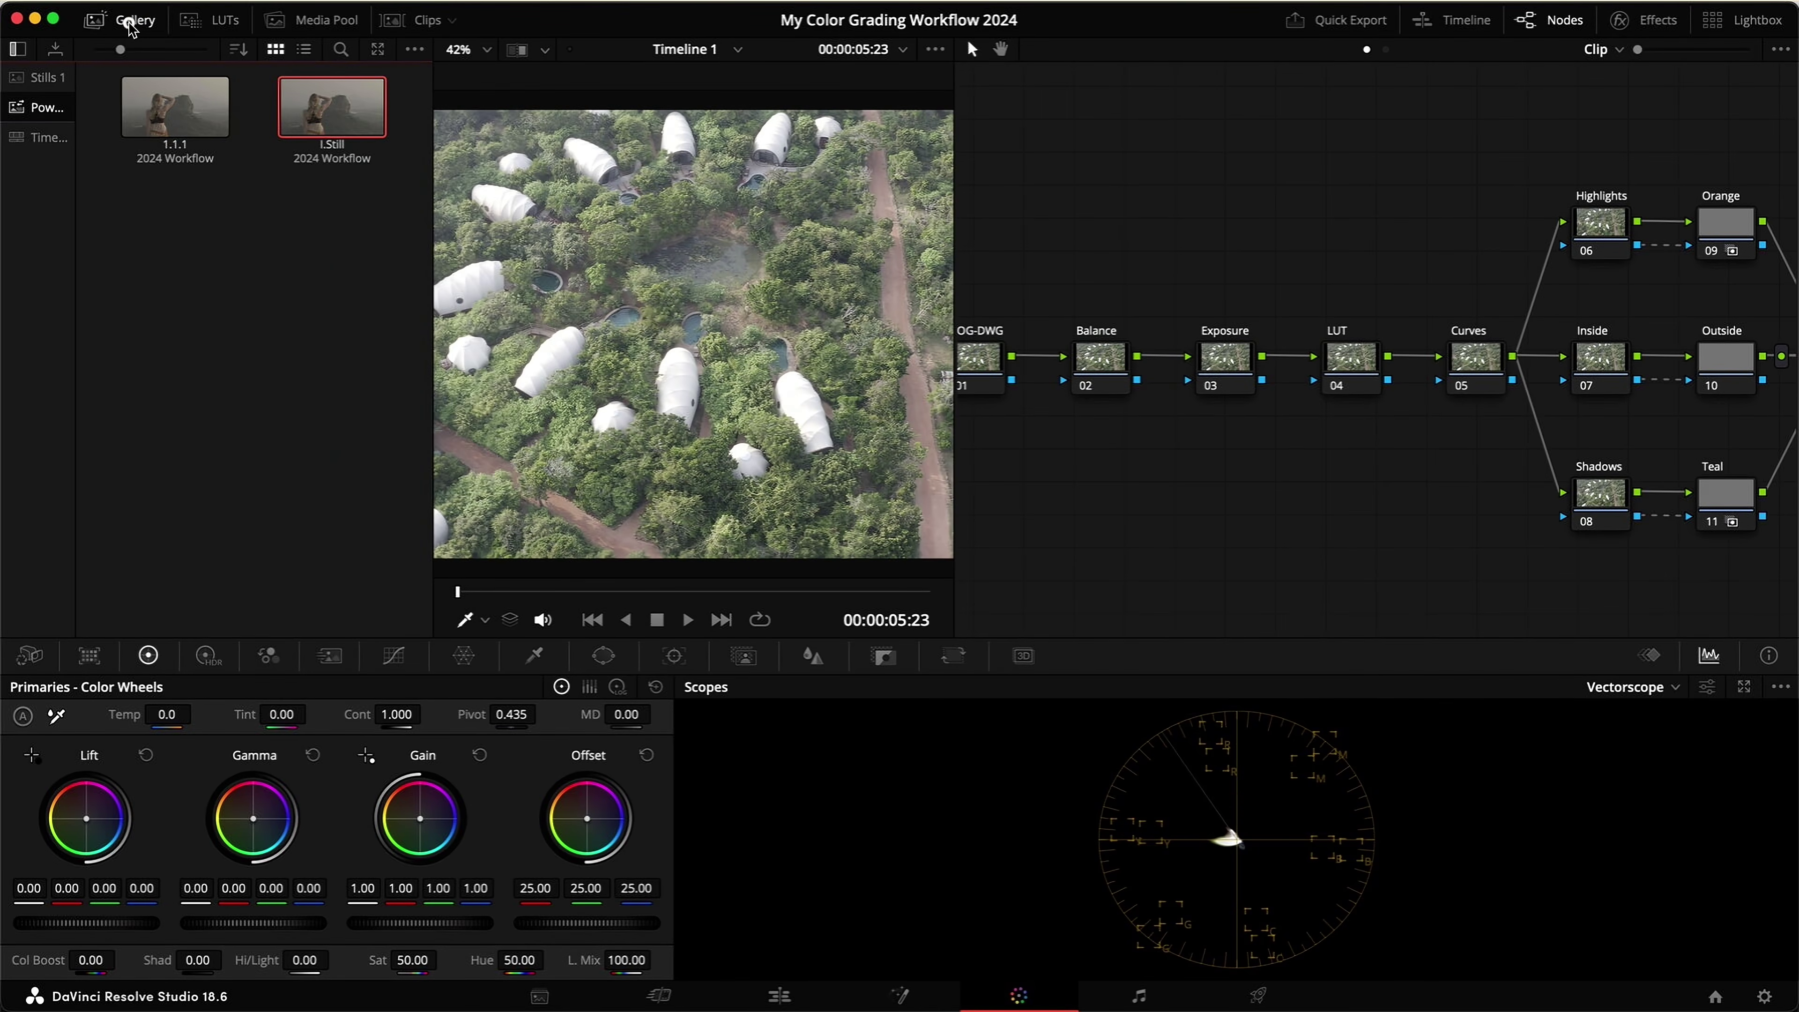
left_click(127, 20)
left_click_drag(956, 287, 636, 281)
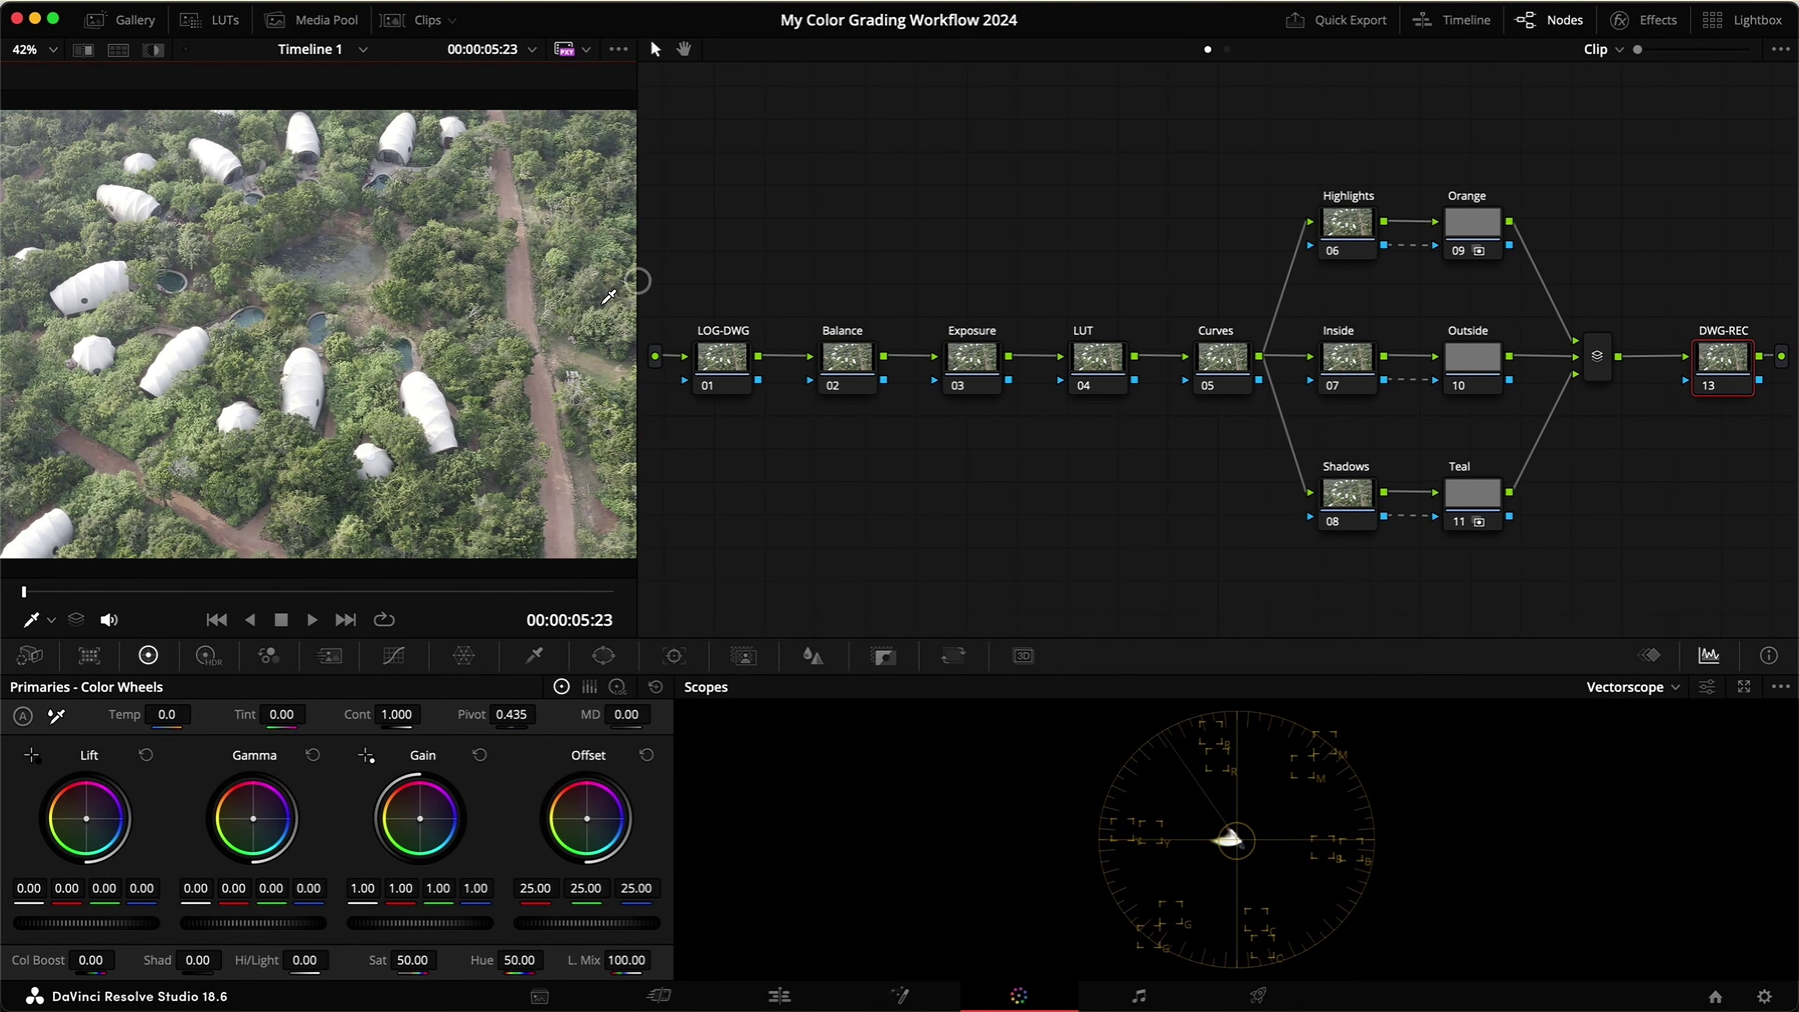
Step: Add a Color Space Transform to the LOG-DWG node with input color space DJI D-Gamut and input gamma Canon Log
left_click(1647, 19)
left_click_drag(1558, 307, 663, 363)
left_click(1565, 137)
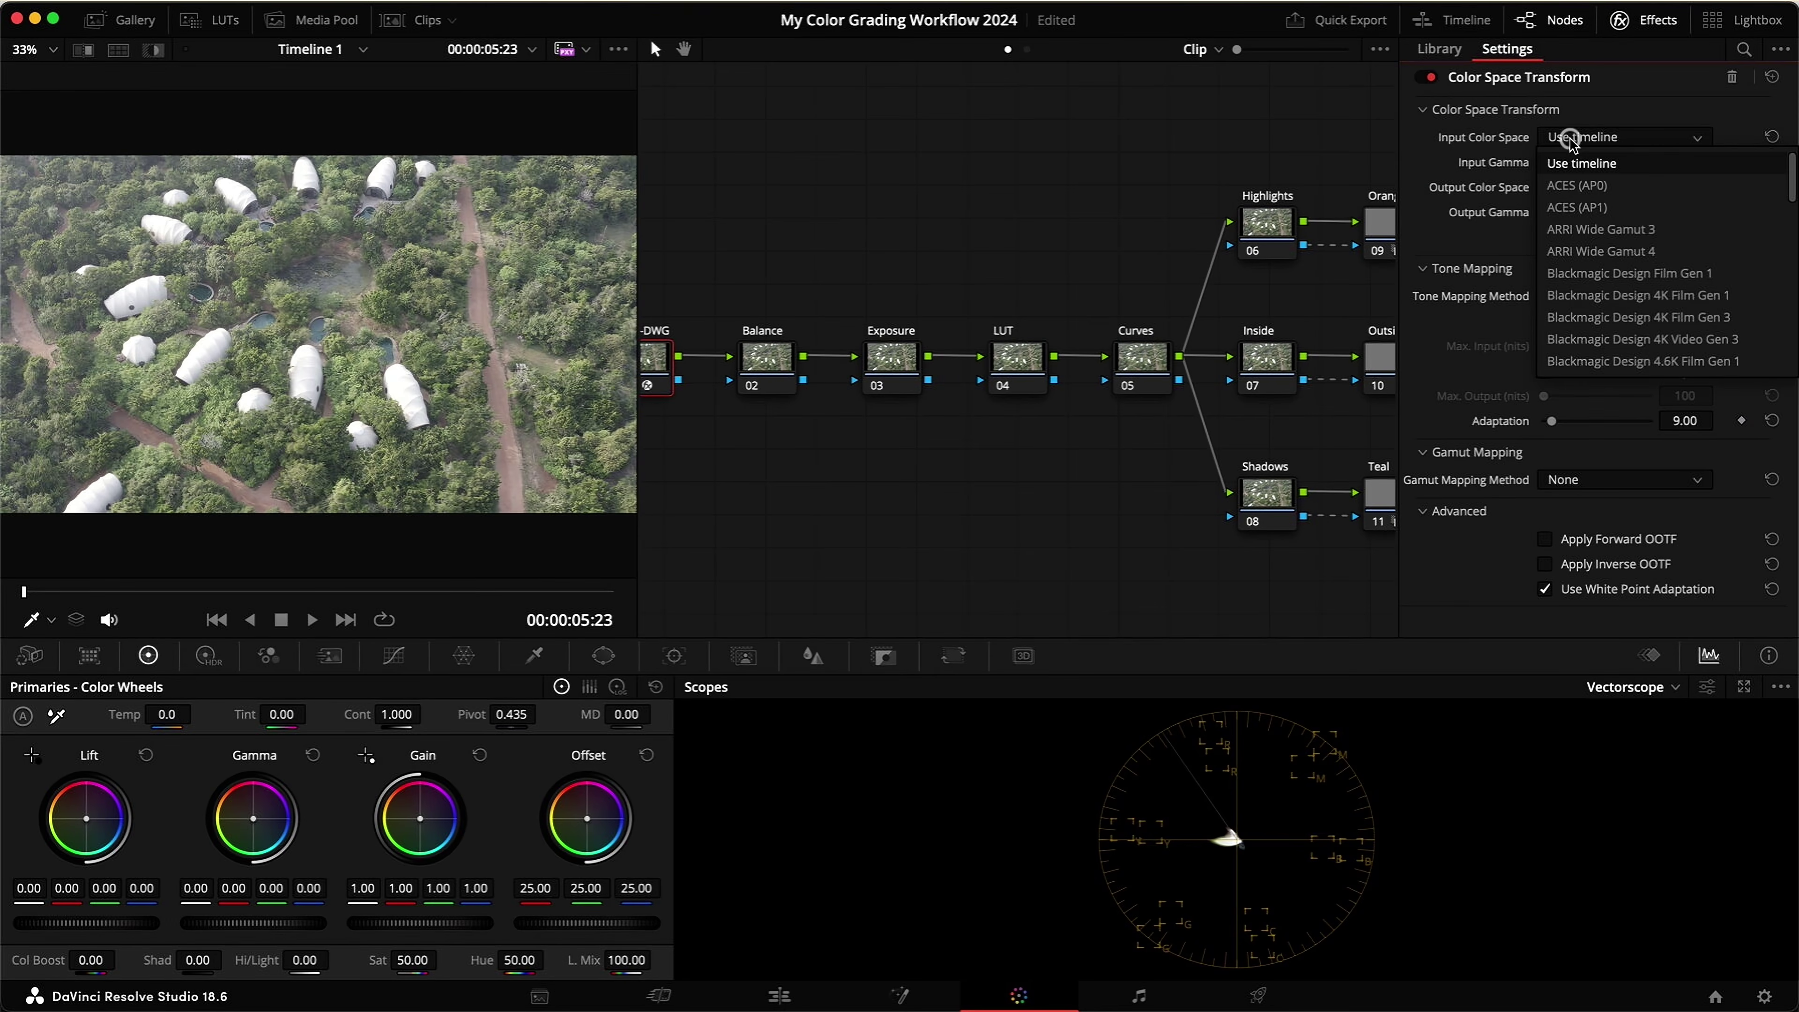
key("c")
key("d")
key("Down")
key("Down")
key("Return")
left_click(1610, 161)
key("c")
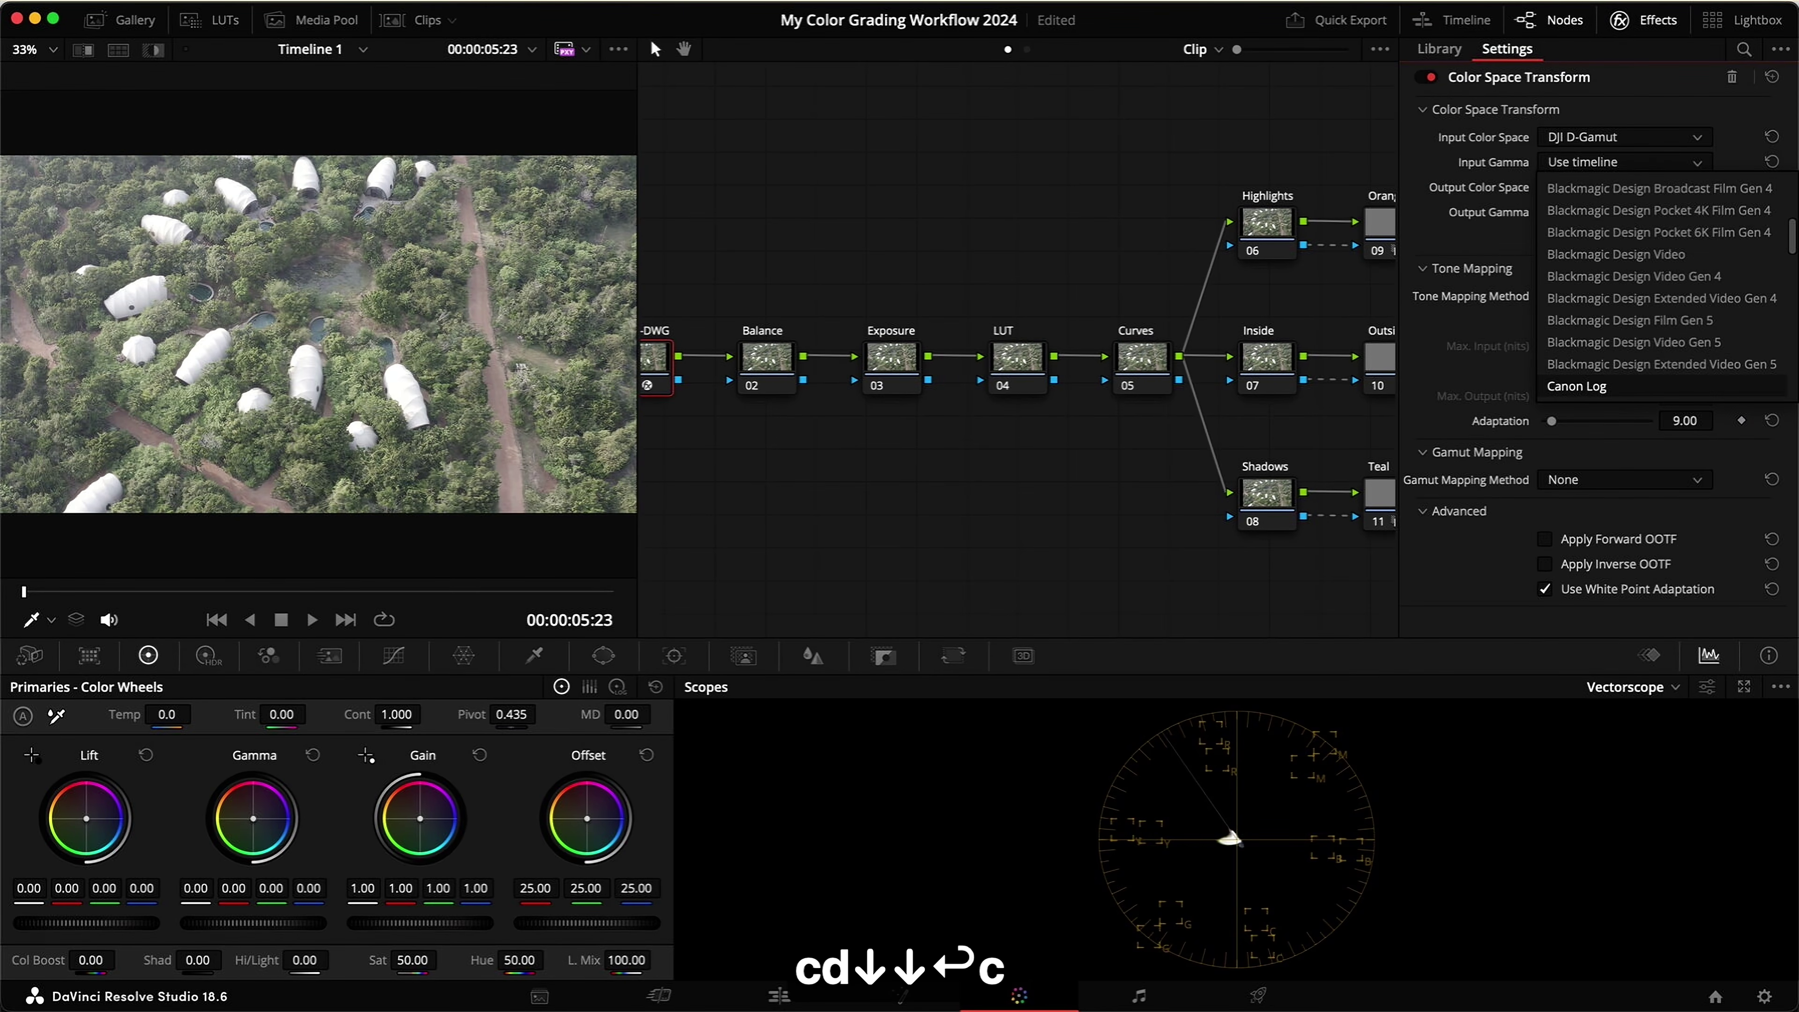
key("Return")
Step: Set the LOG-DWG transform's output color space to DaVinci Wide Gamut and its output gamma to DaVinci Intermediate
left_click(1629, 188)
key("d")
key("Return")
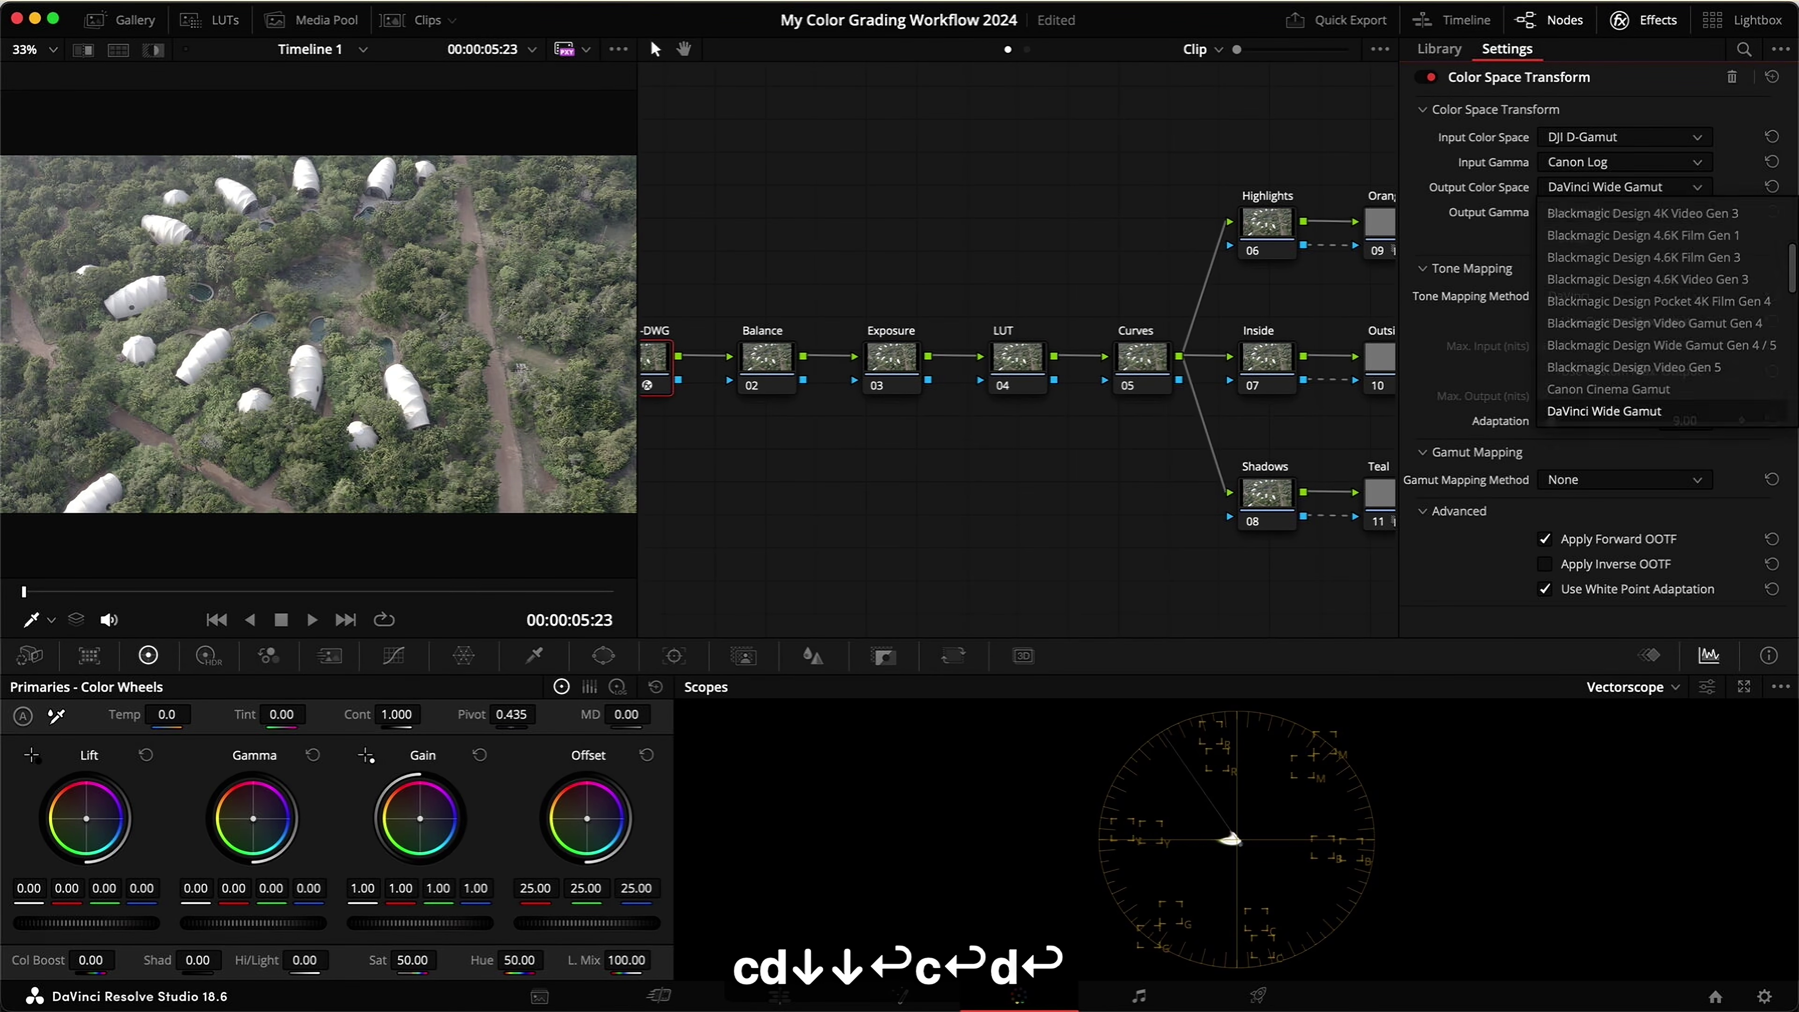
left_click(1640, 211)
key("d")
key("Return")
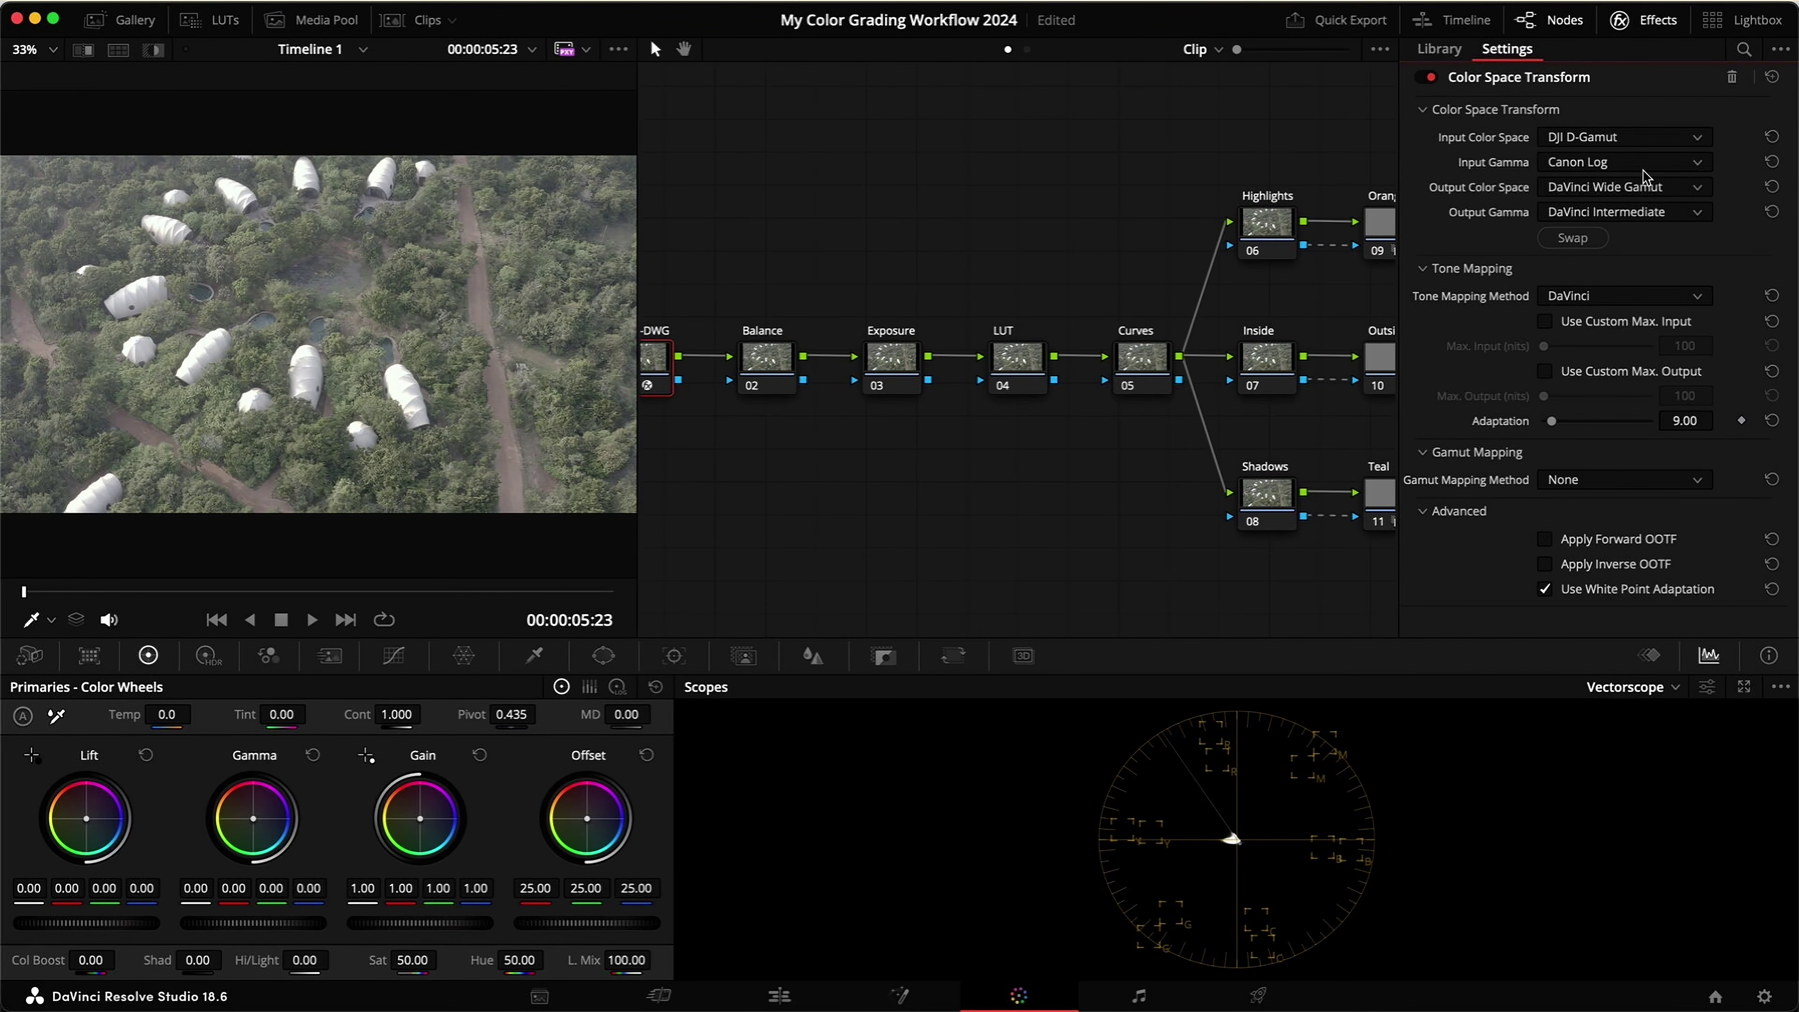
left_click(1645, 20)
Step: Add a Color Space Transform to the DWG-REC node with input color space DaVinci Wide Gamut and input gamma DaVinci Intermediate
left_click(1721, 358)
key("super+Tab")
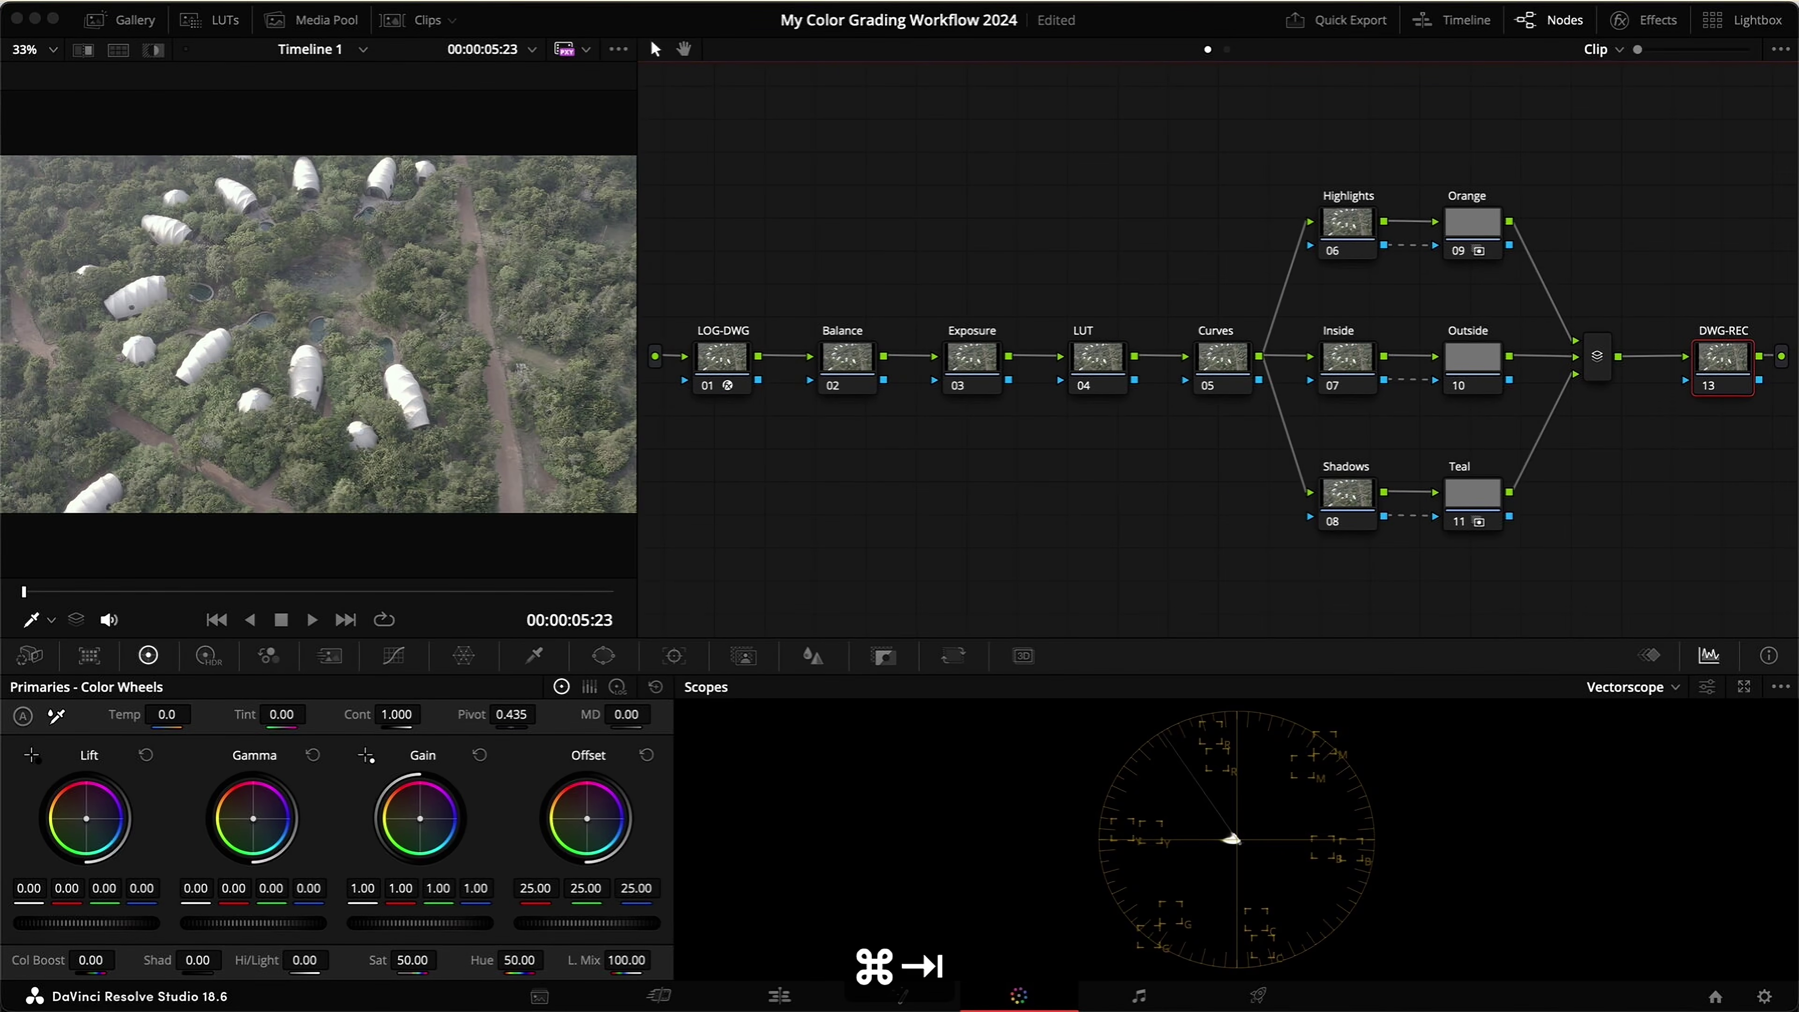
left_click(1649, 22)
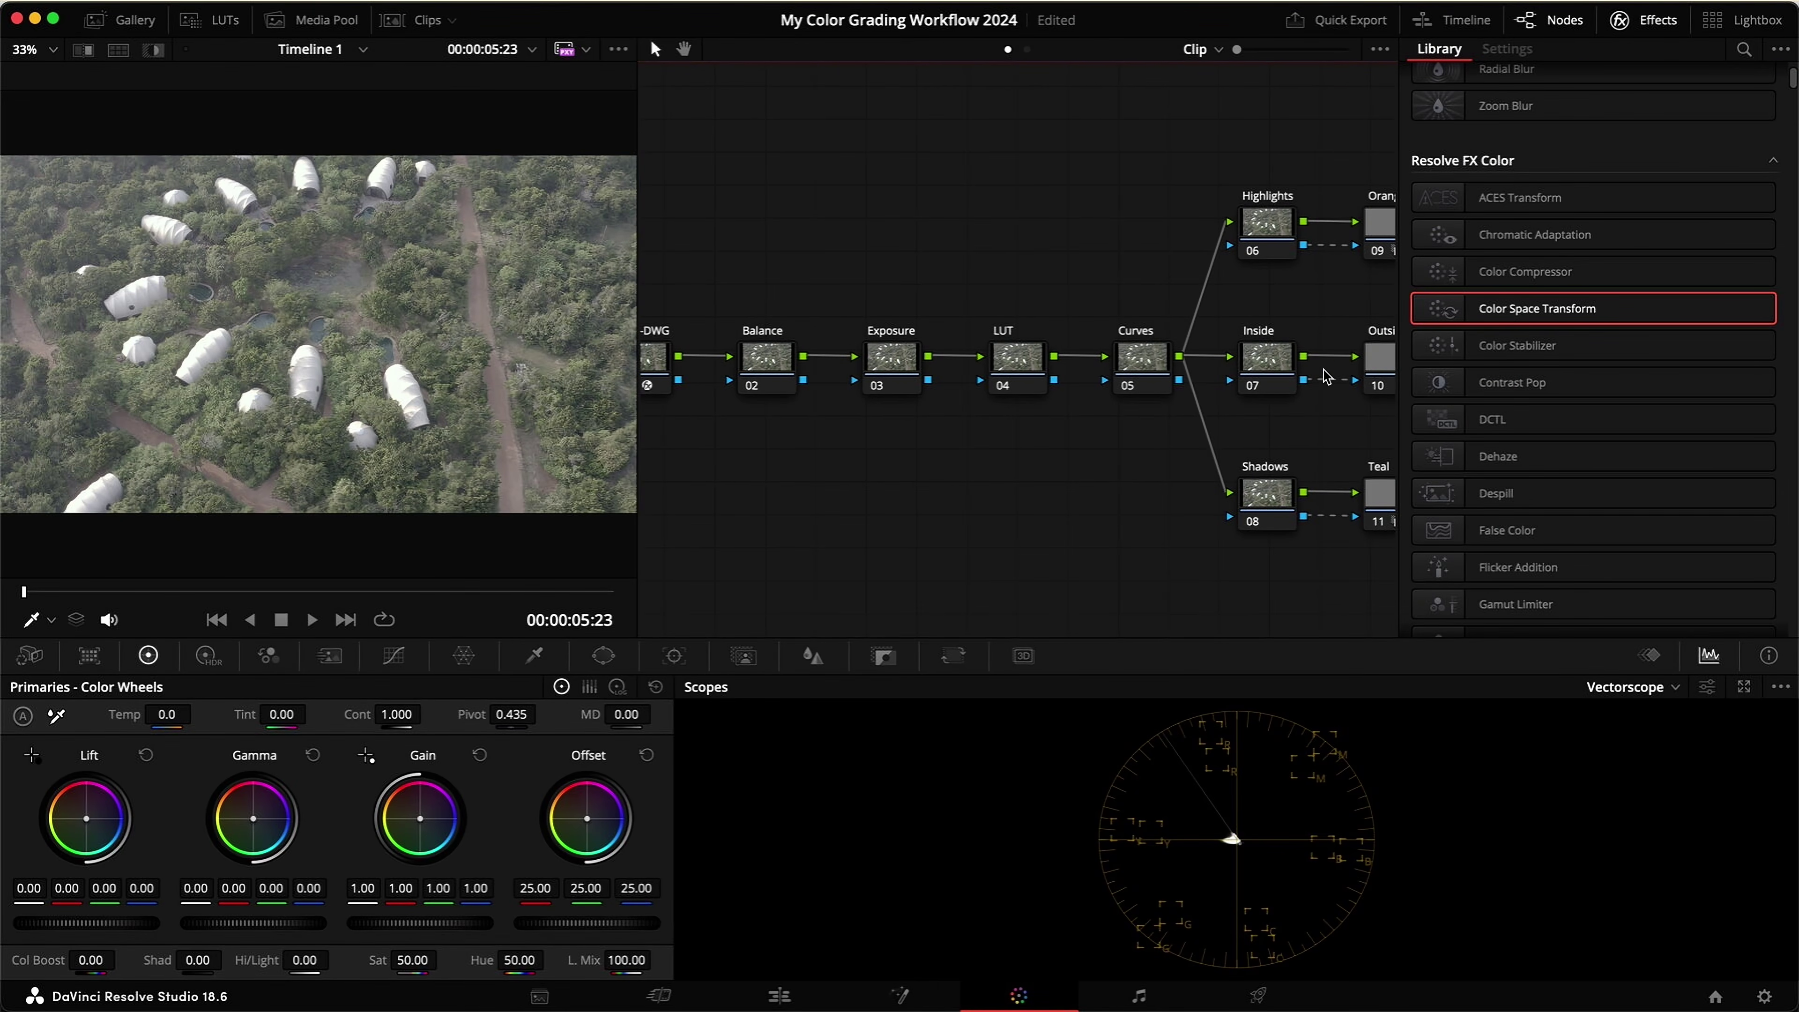
scroll(1326, 376, "right", 10)
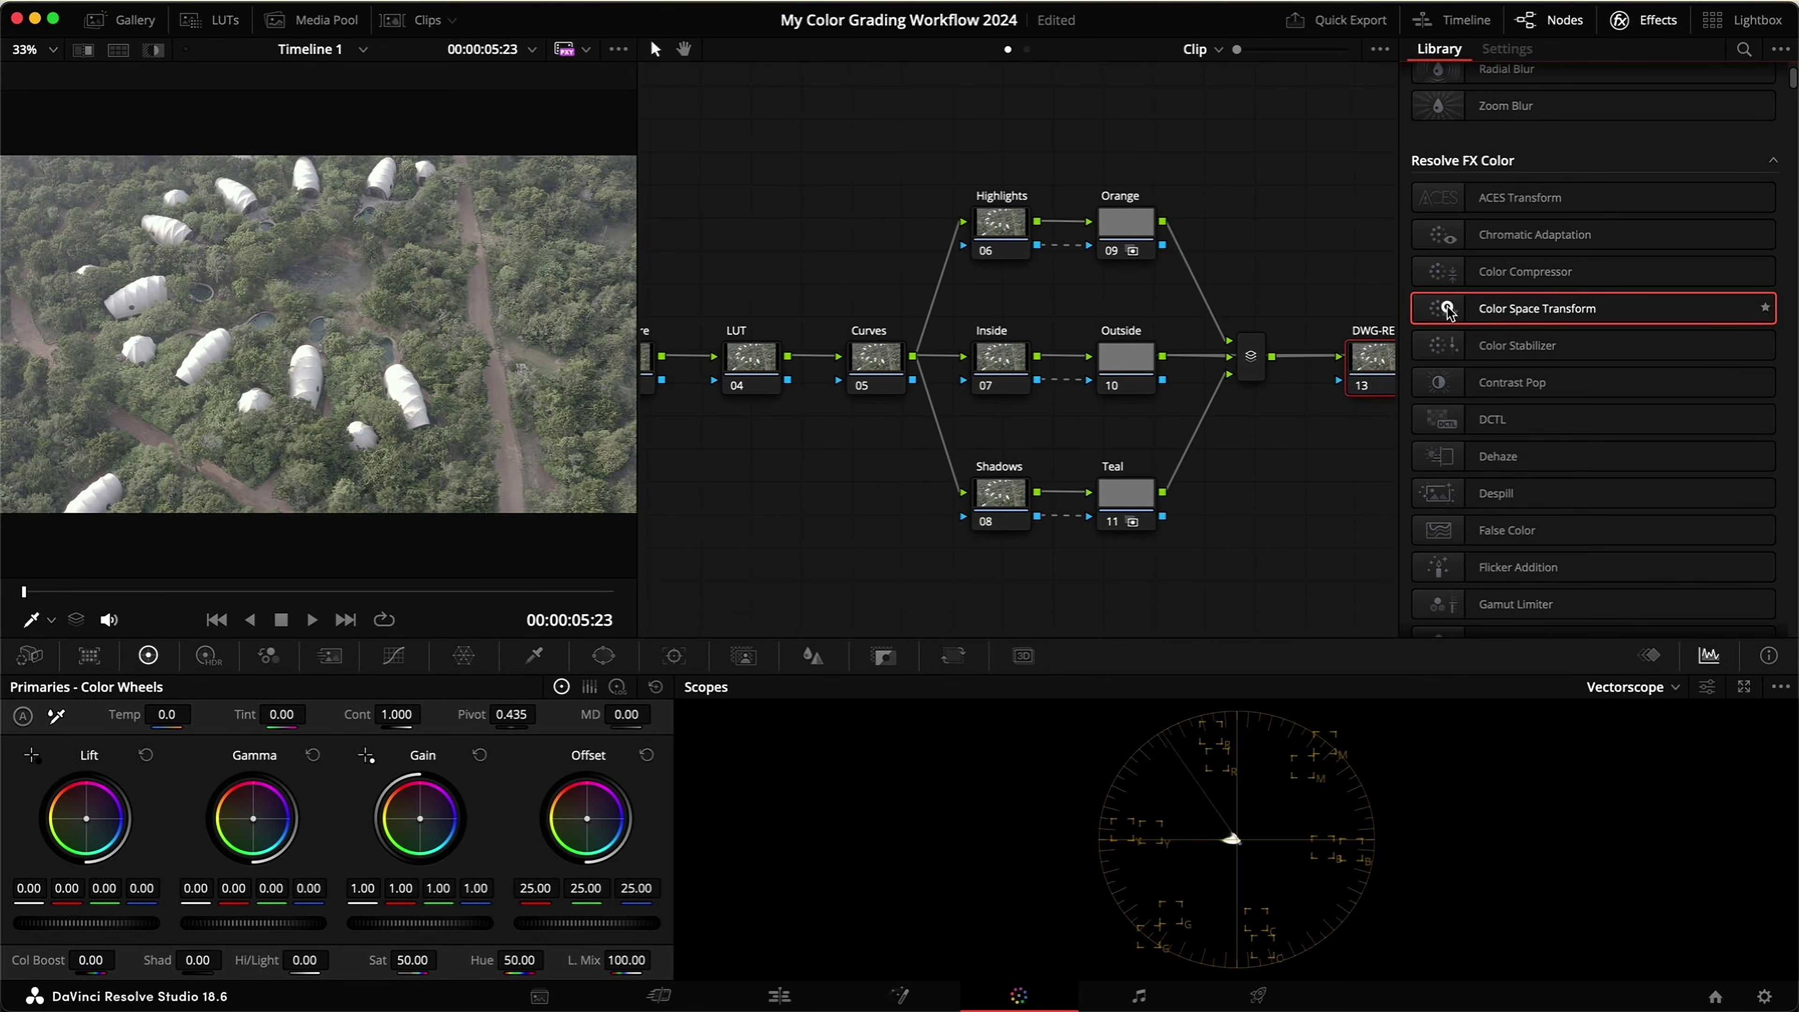
left_click_drag(1473, 303, 1367, 359)
left_click(1587, 136)
key("d")
key("Return")
left_click(1598, 162)
key("d")
key("Return")
Step: Set the DWG-REC transform's output color space to Rec.709 and its output gamma to the option just after Gamma 2.2
left_click(1642, 186)
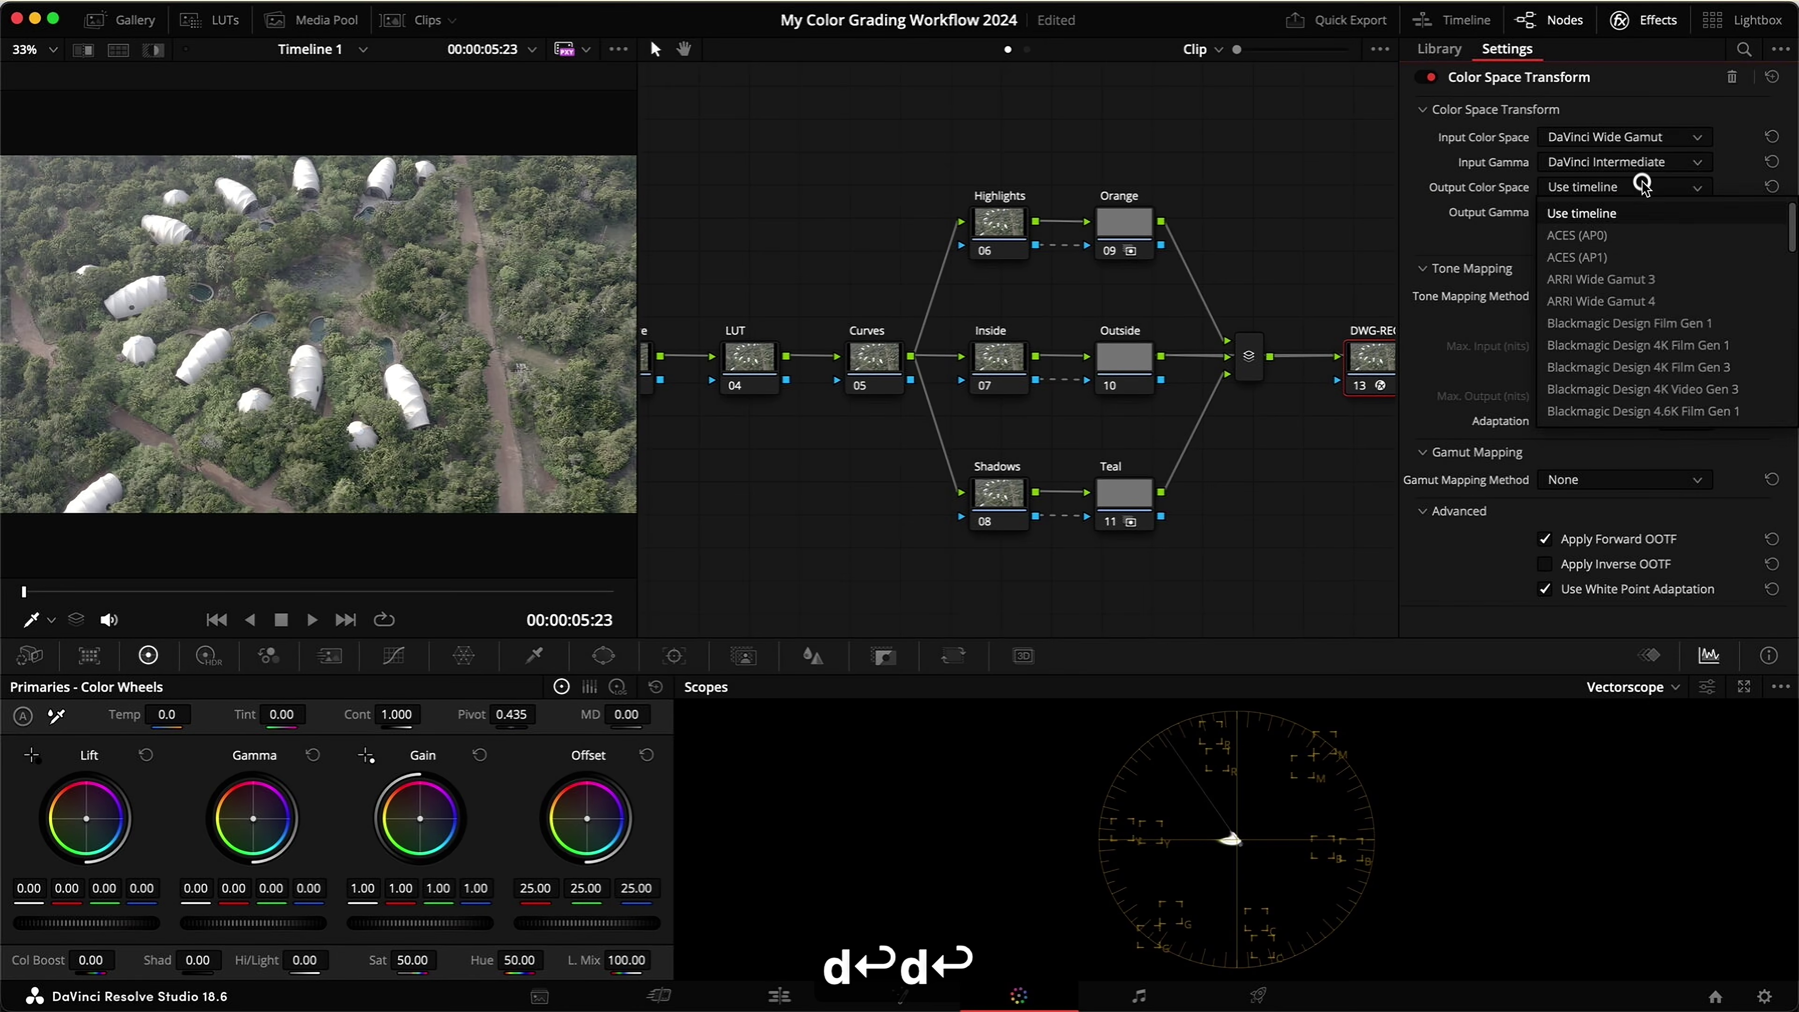
key("r")
key("Return")
left_click(1666, 216)
key("g")
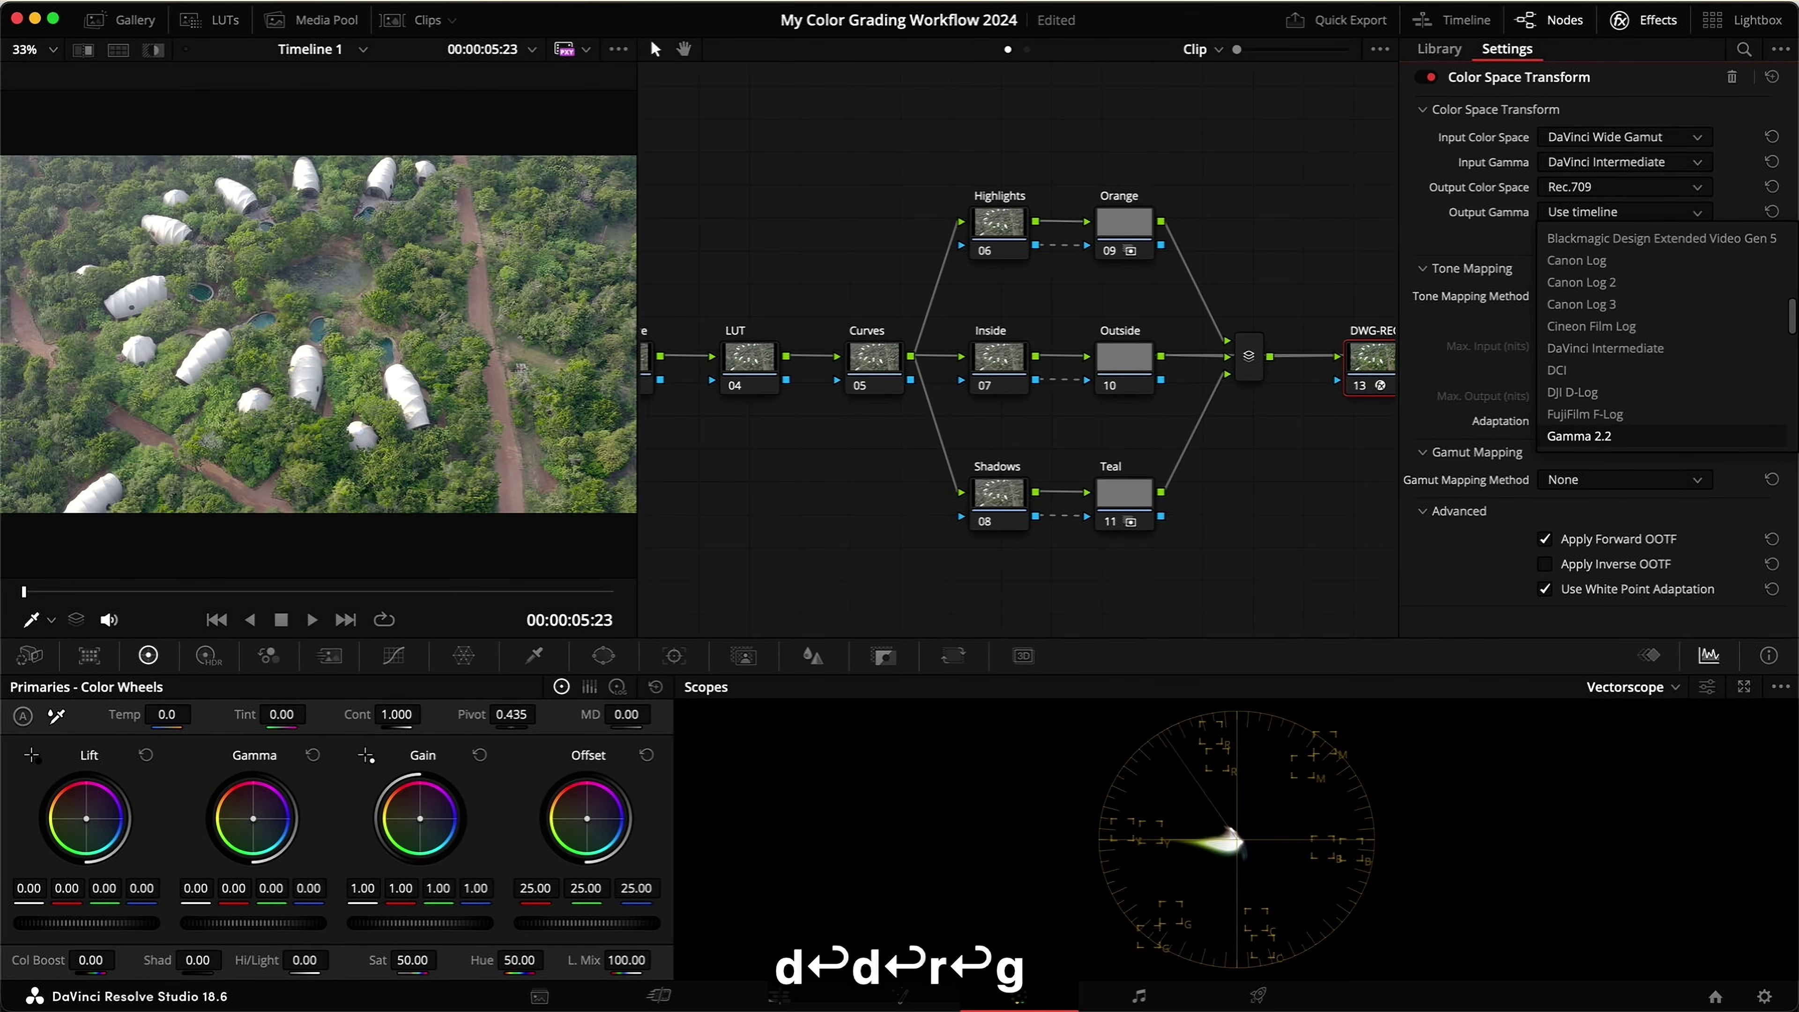
key("Down")
key("Return")
left_click(1645, 20)
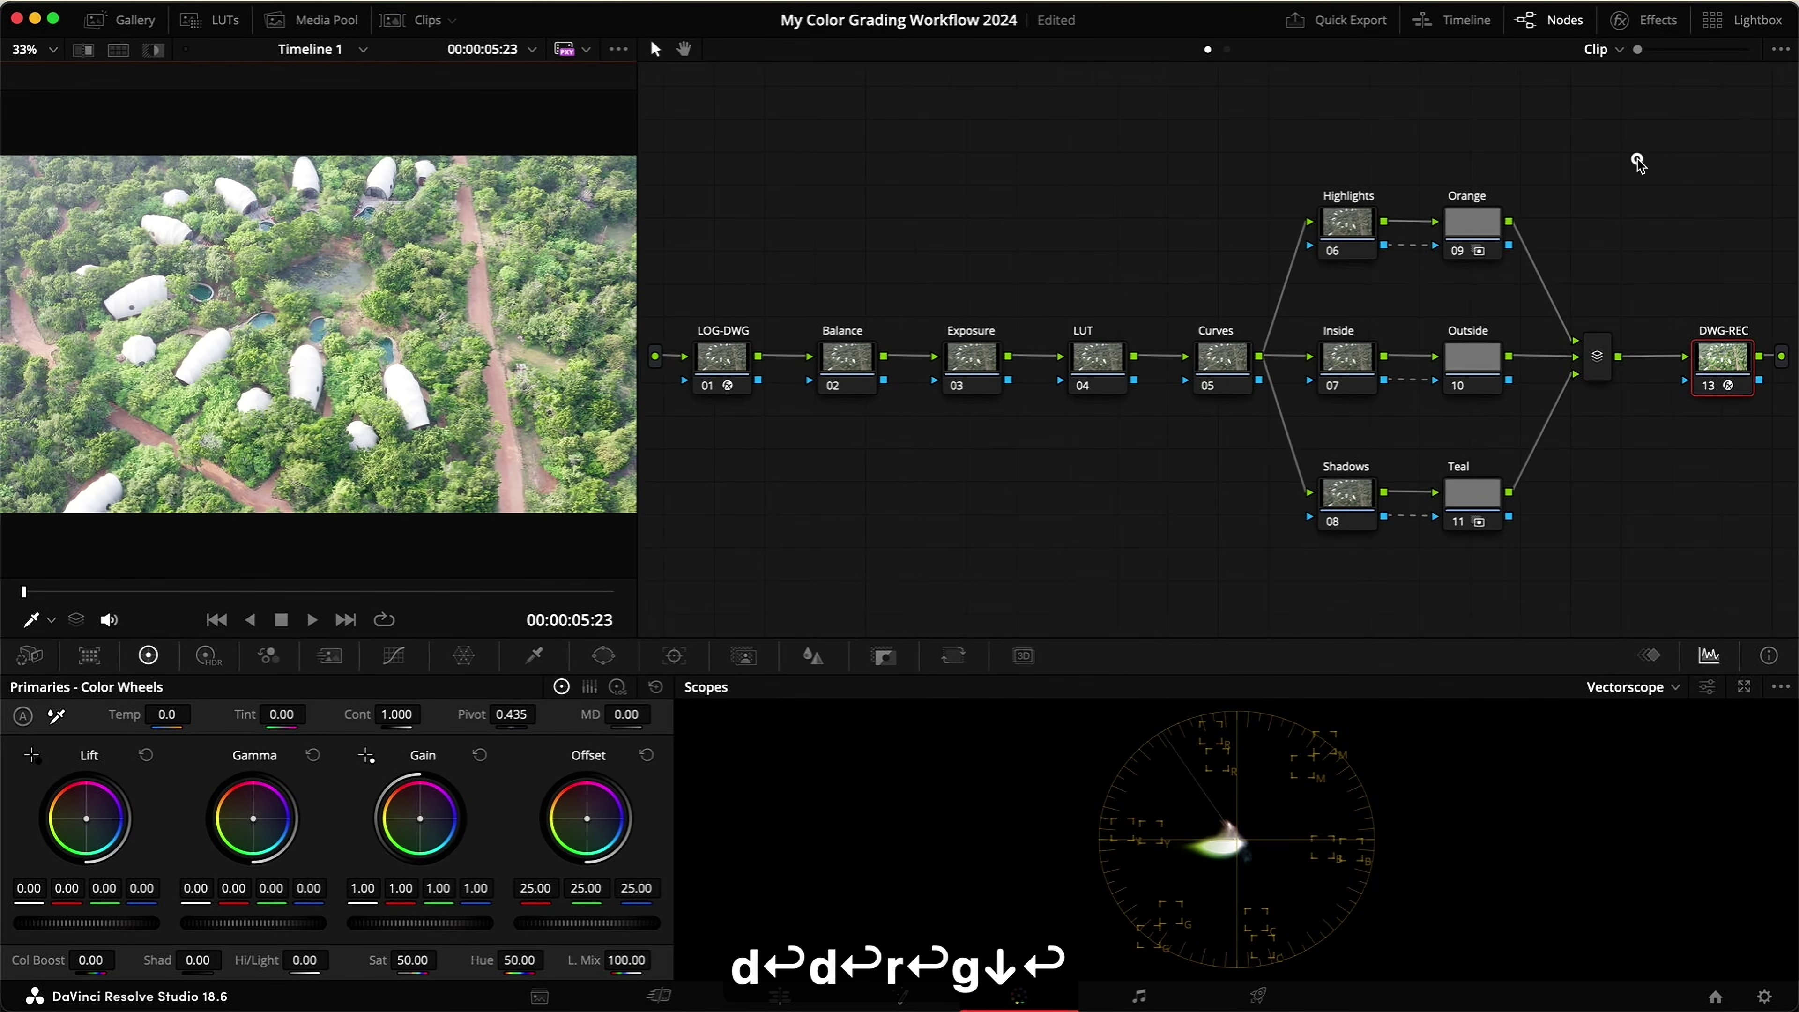
Step: Switch the scope to Waveform and apply the Cinematic Classic LUT to the LUT node
left_click(1629, 687)
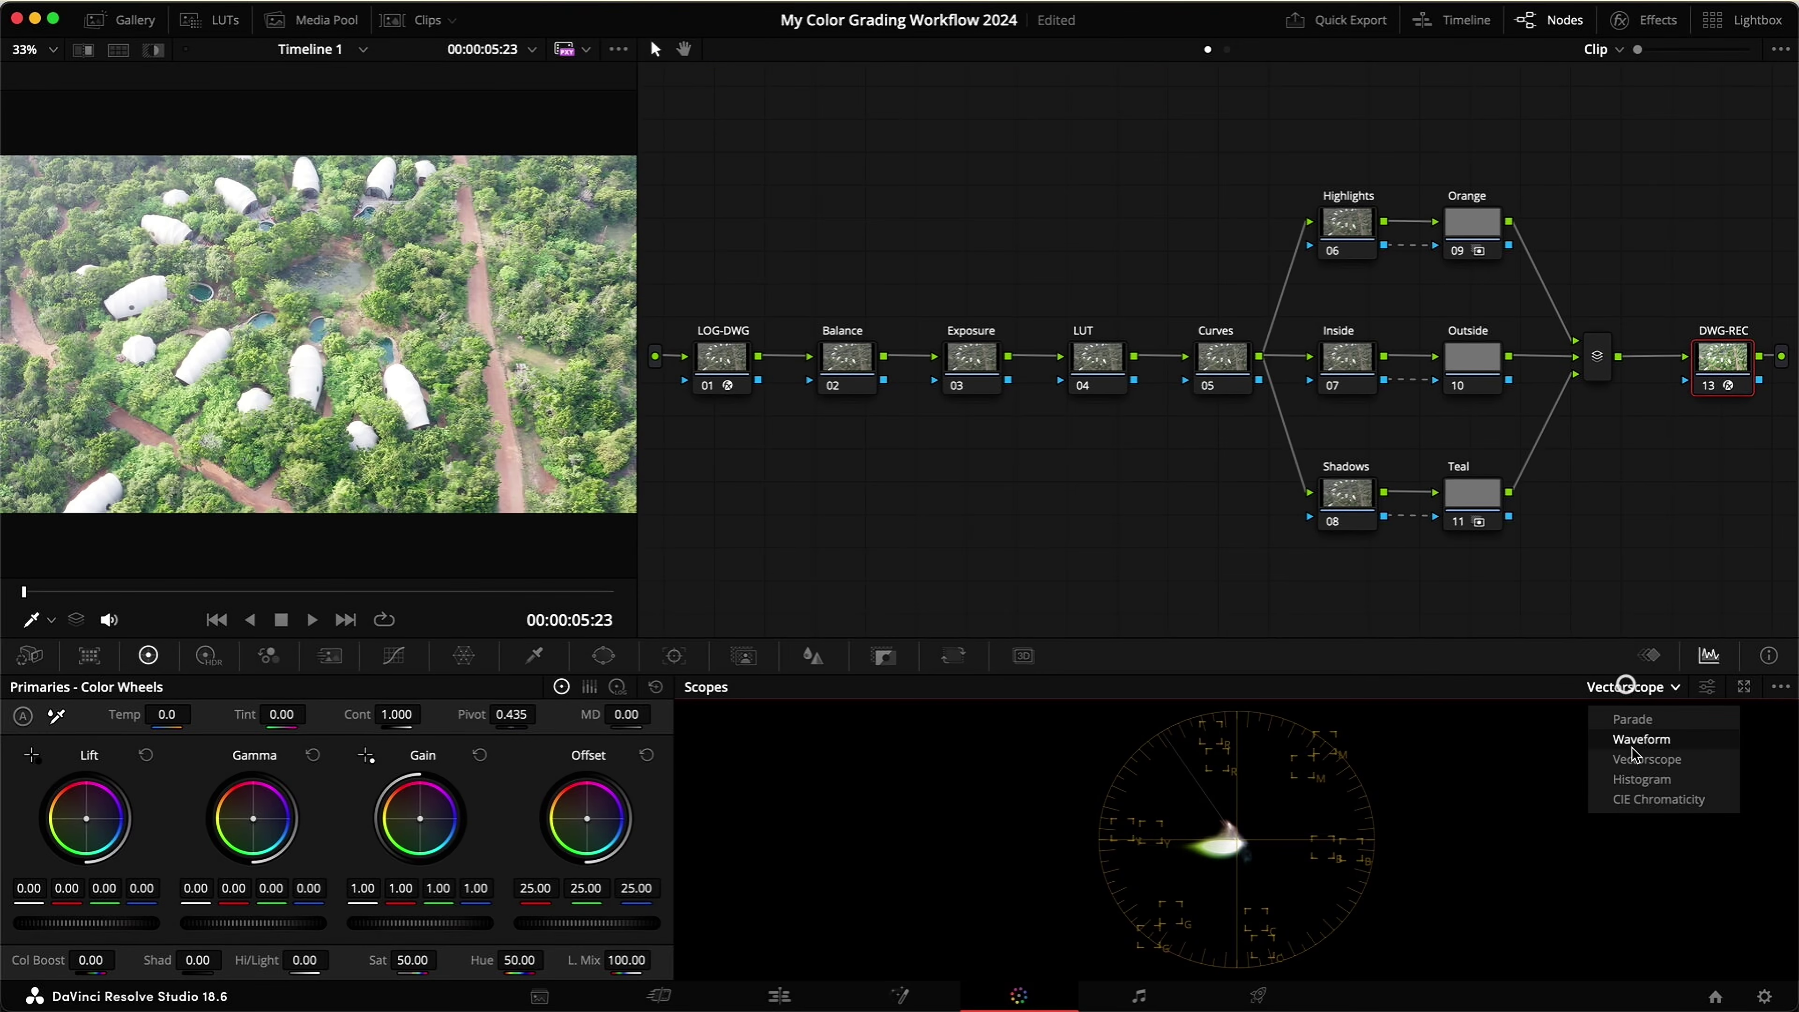
left_click(1633, 744)
left_click(1095, 358)
left_click(210, 20)
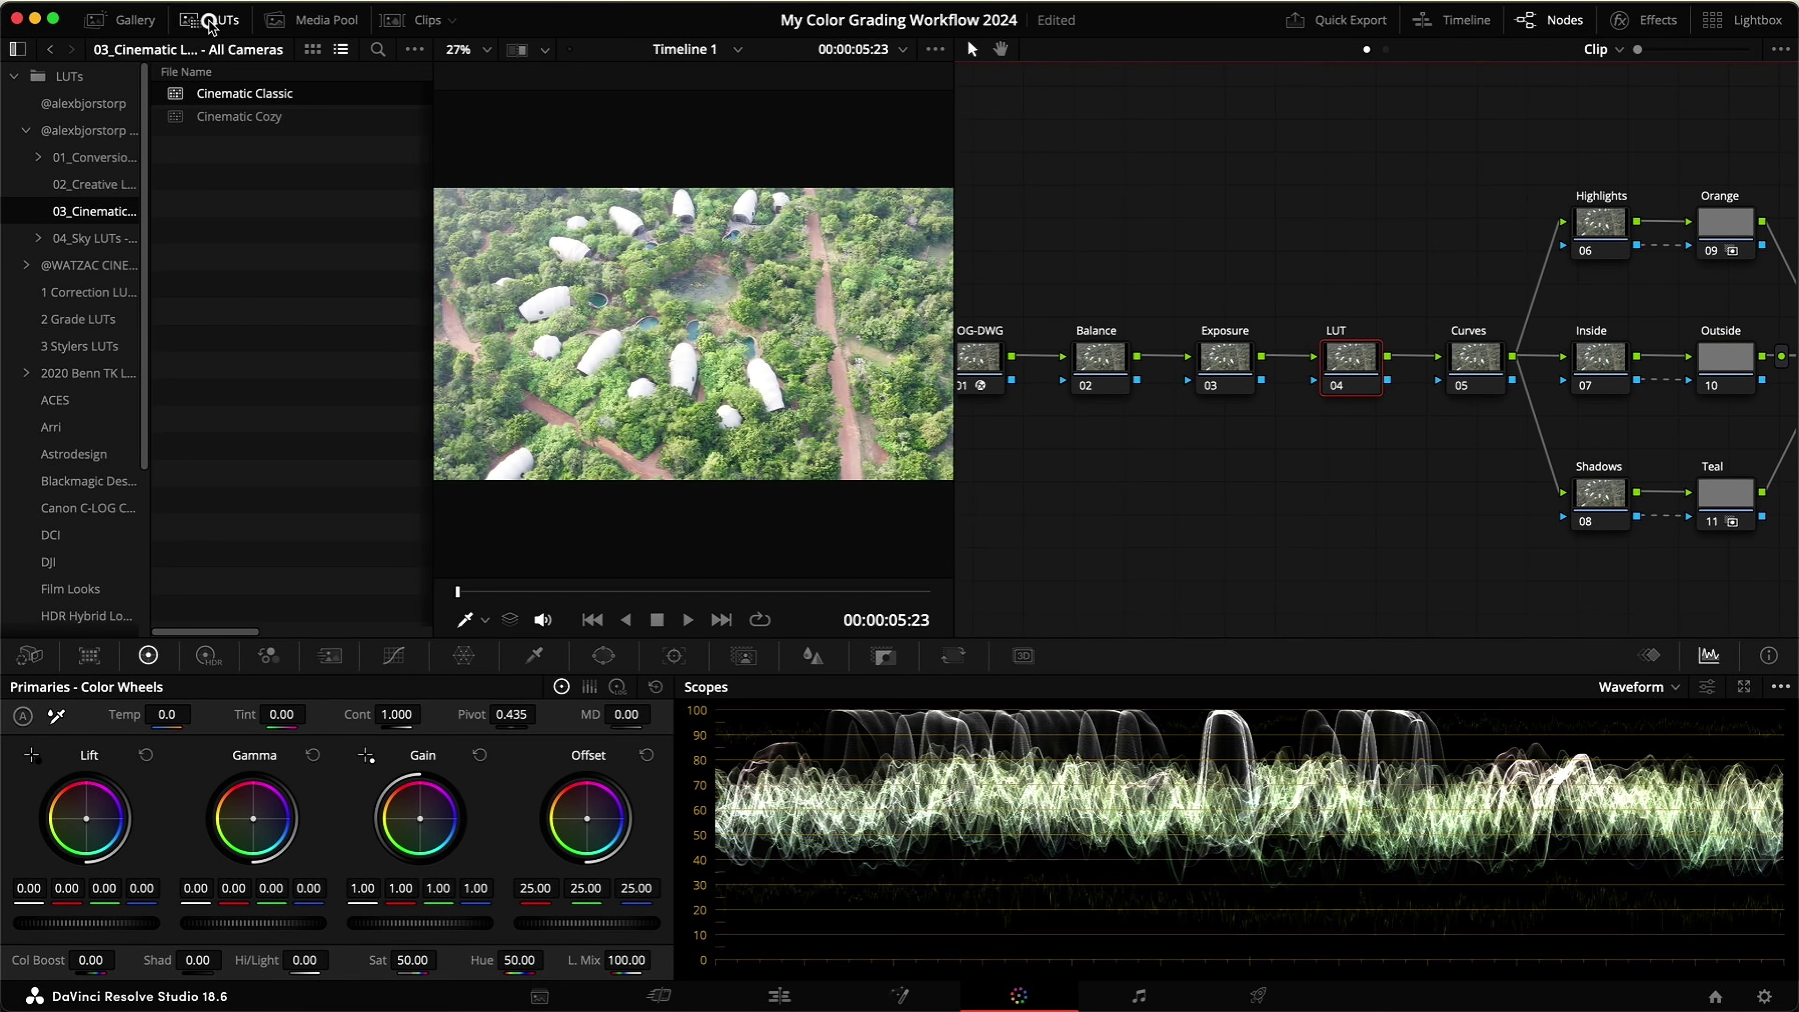
double_click(194, 94)
left_click(212, 21)
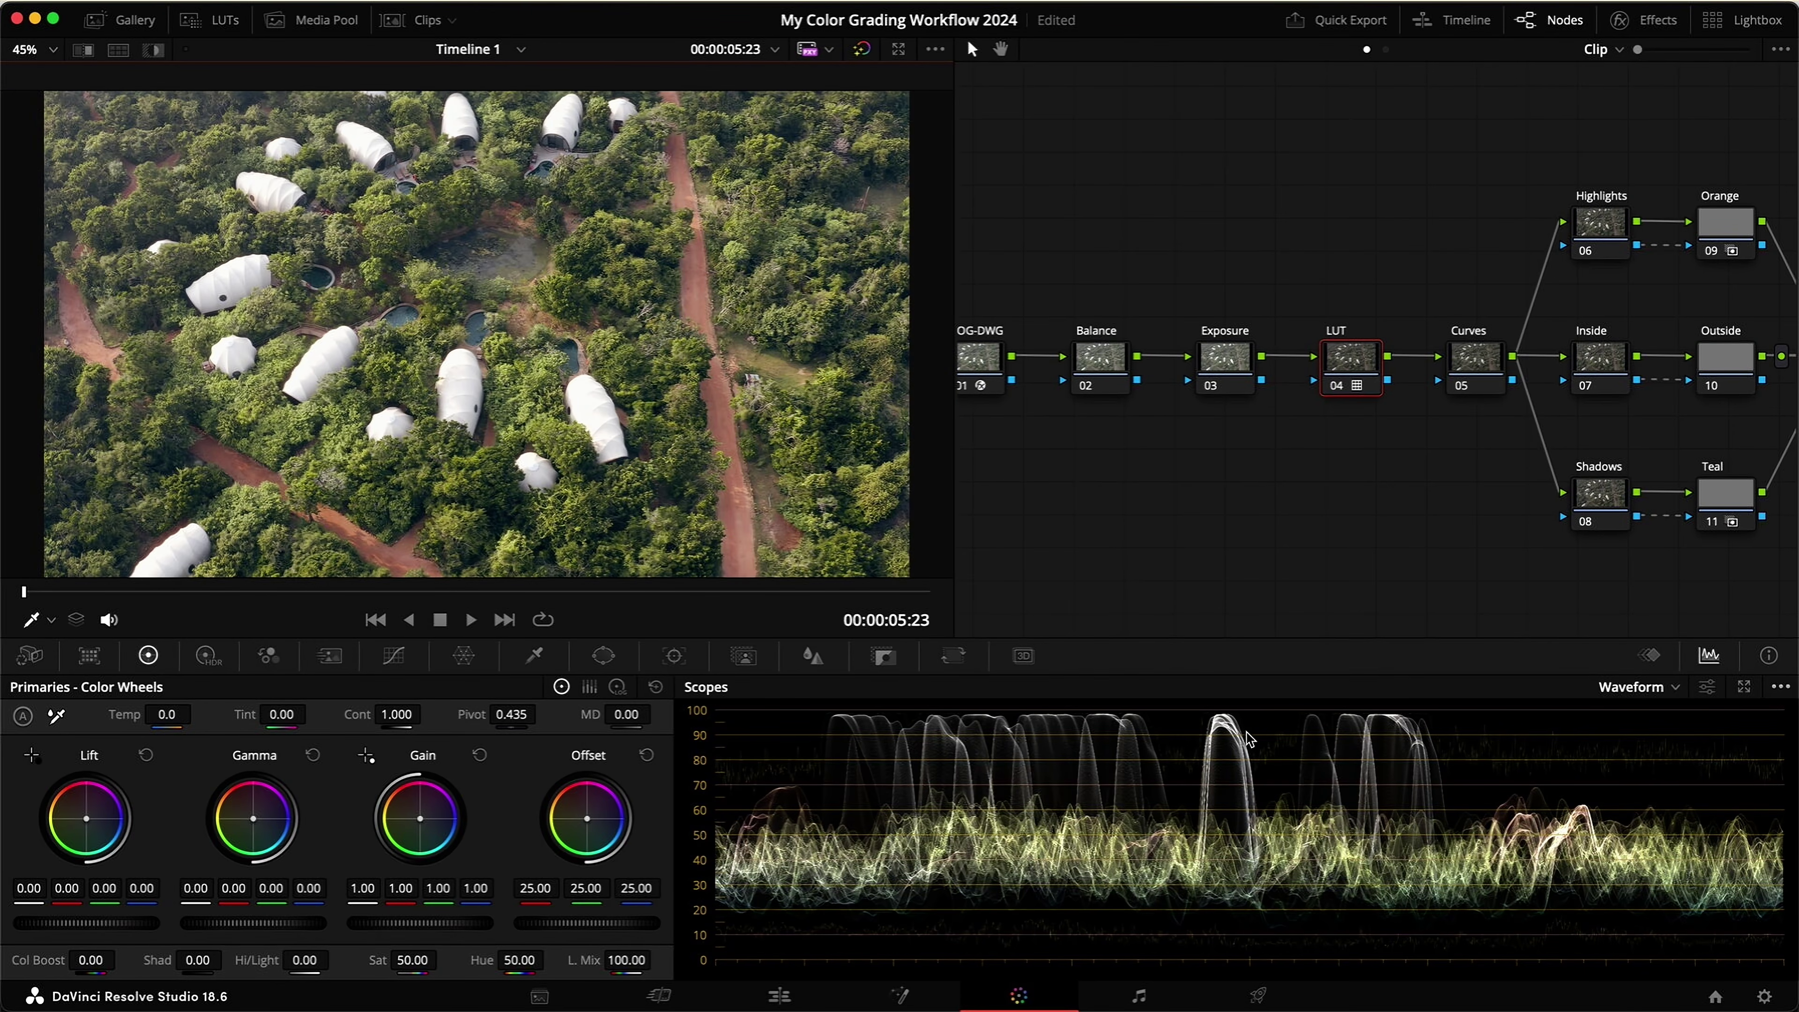
Step: Toggle the LUT node off and on to examine its effect on the image and waveform
key("super+d")
key("super+d")
left_click(957, 505)
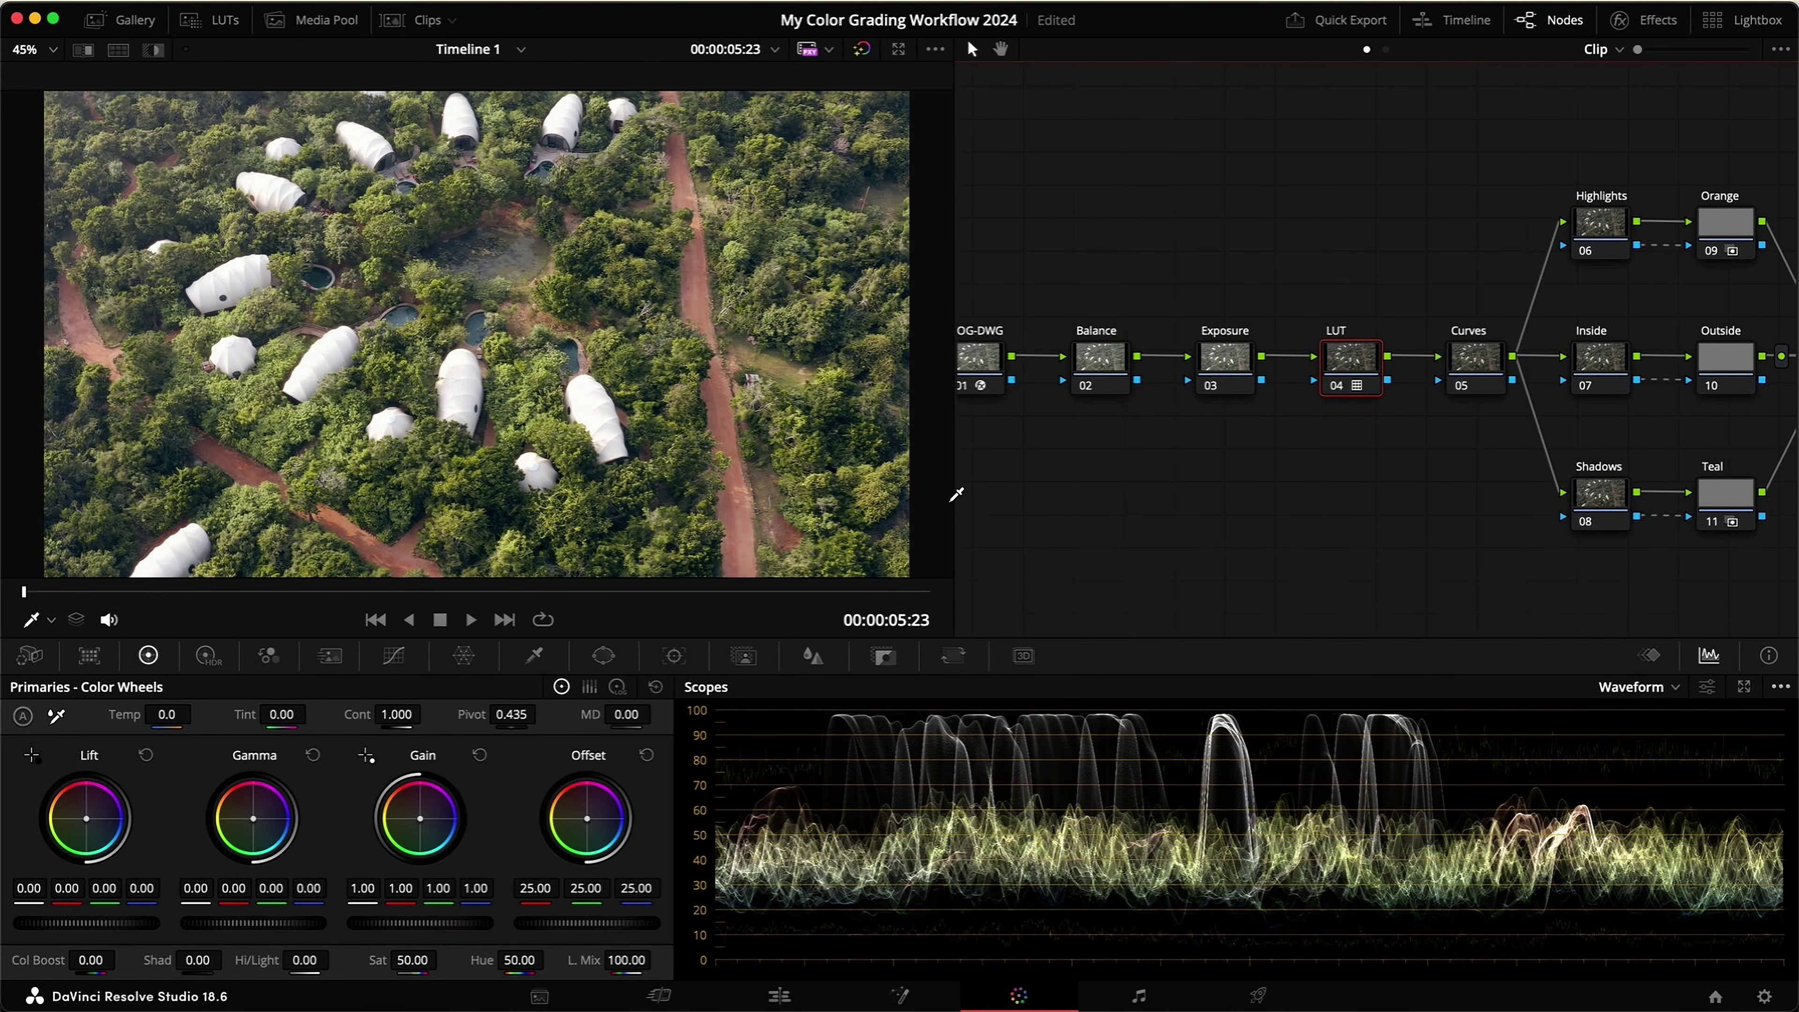
Step: Widen the node graph area, select the Exposure node and lower its master Offset to 19.95
left_click_drag(955, 498, 741, 507)
key("alt+shift+semicolon")
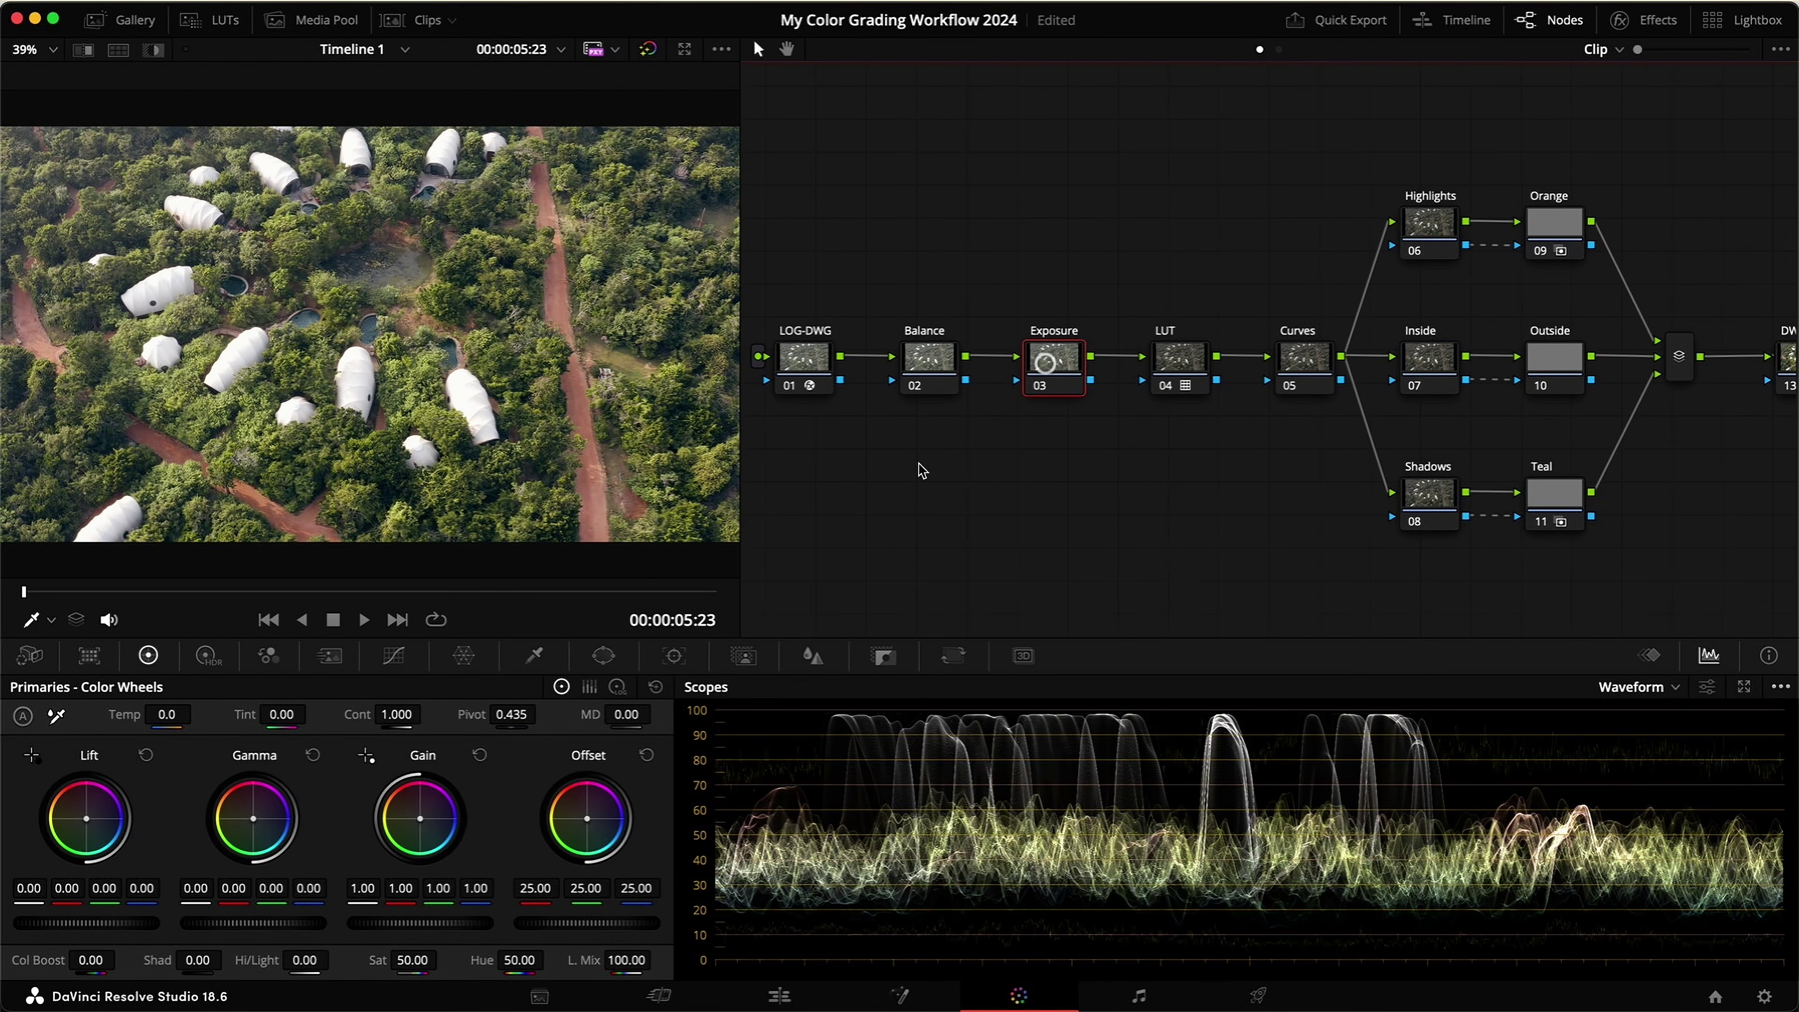
left_click(400, 658)
left_click(150, 658)
left_click_drag(595, 927, 419, 893)
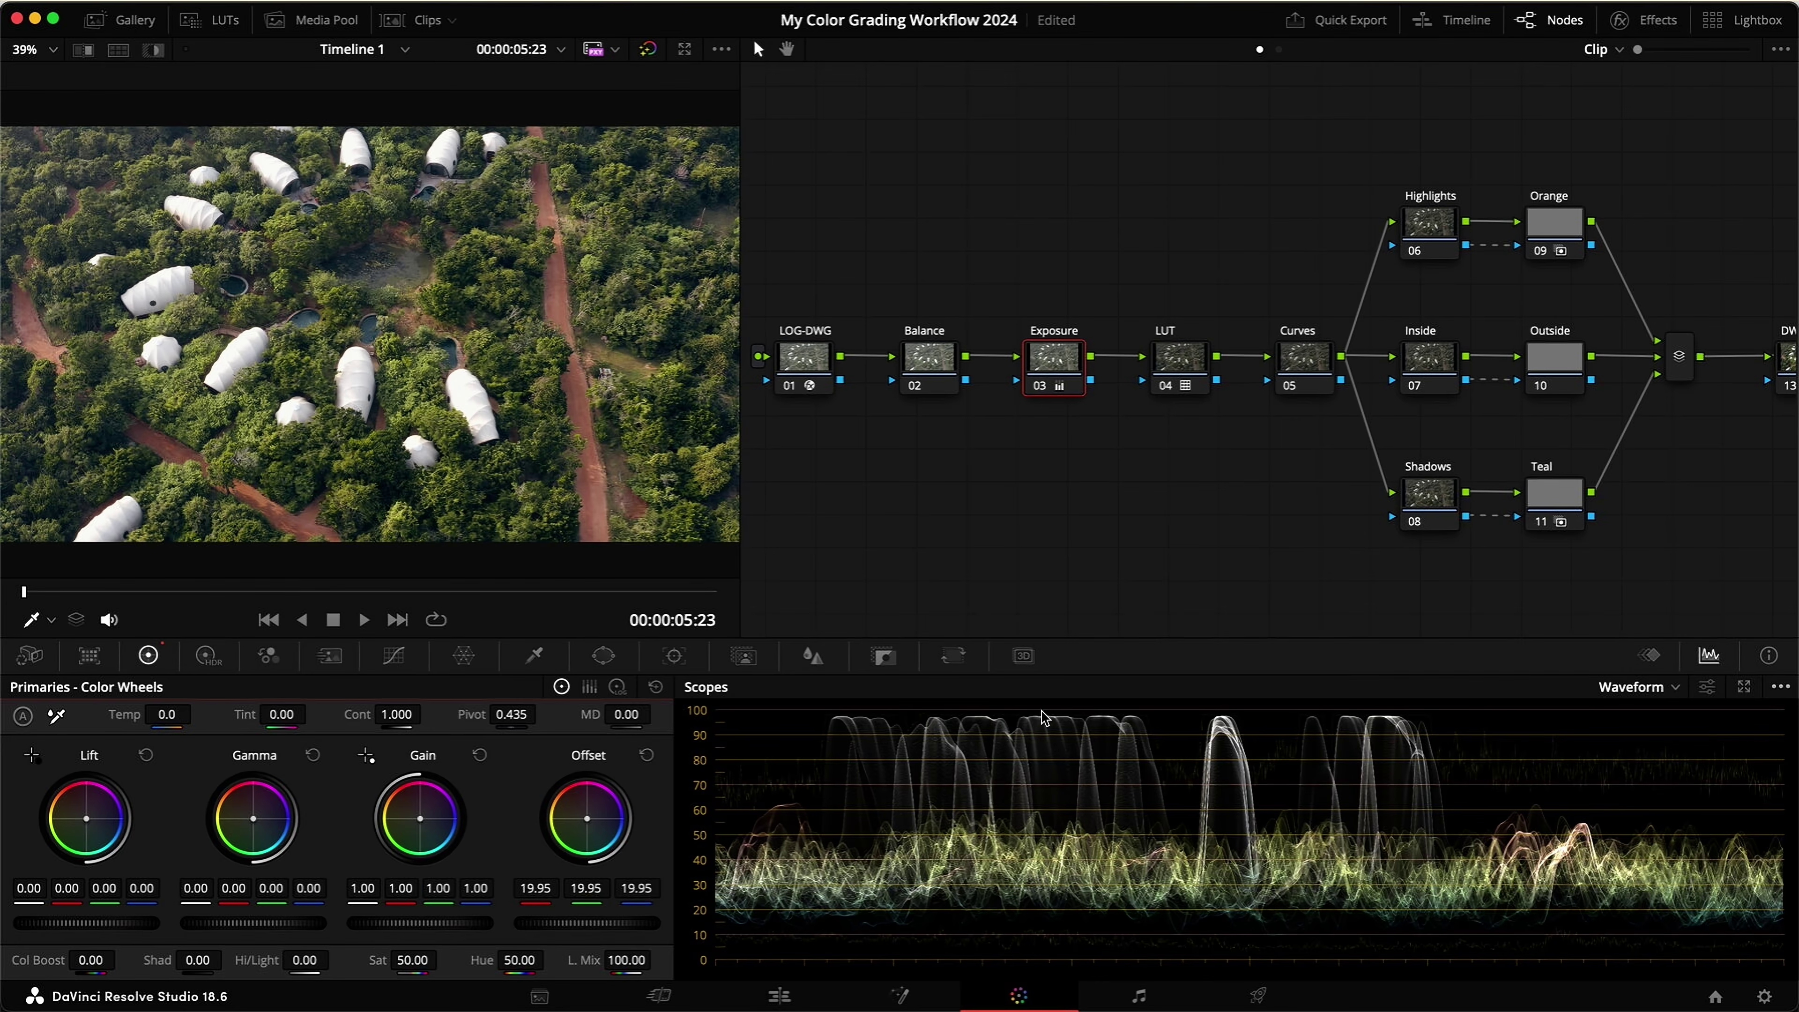
Step: Set the Exposure node's master Gain to 0.95, reset its Offset, and compare the node off and on
left_click_drag(365, 888, 343, 888)
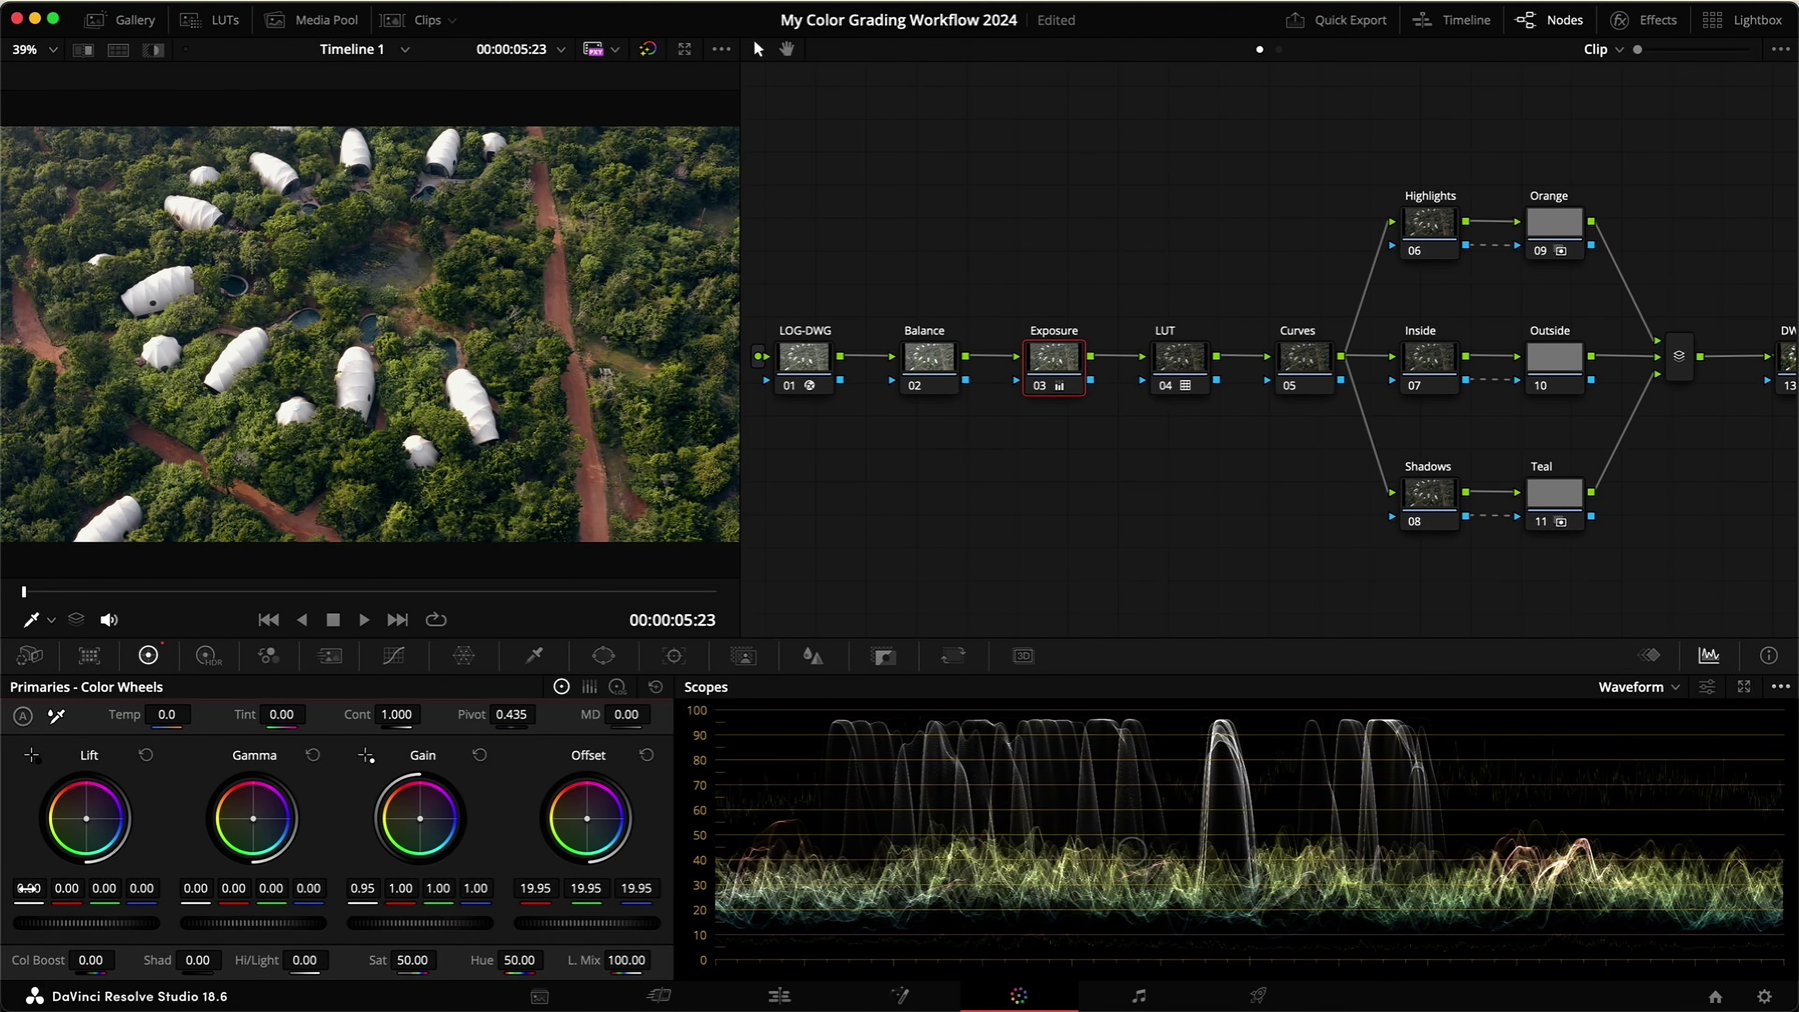
left_click(646, 755)
key("super+d")
key("super+d")
key("super+d")
key("super+d")
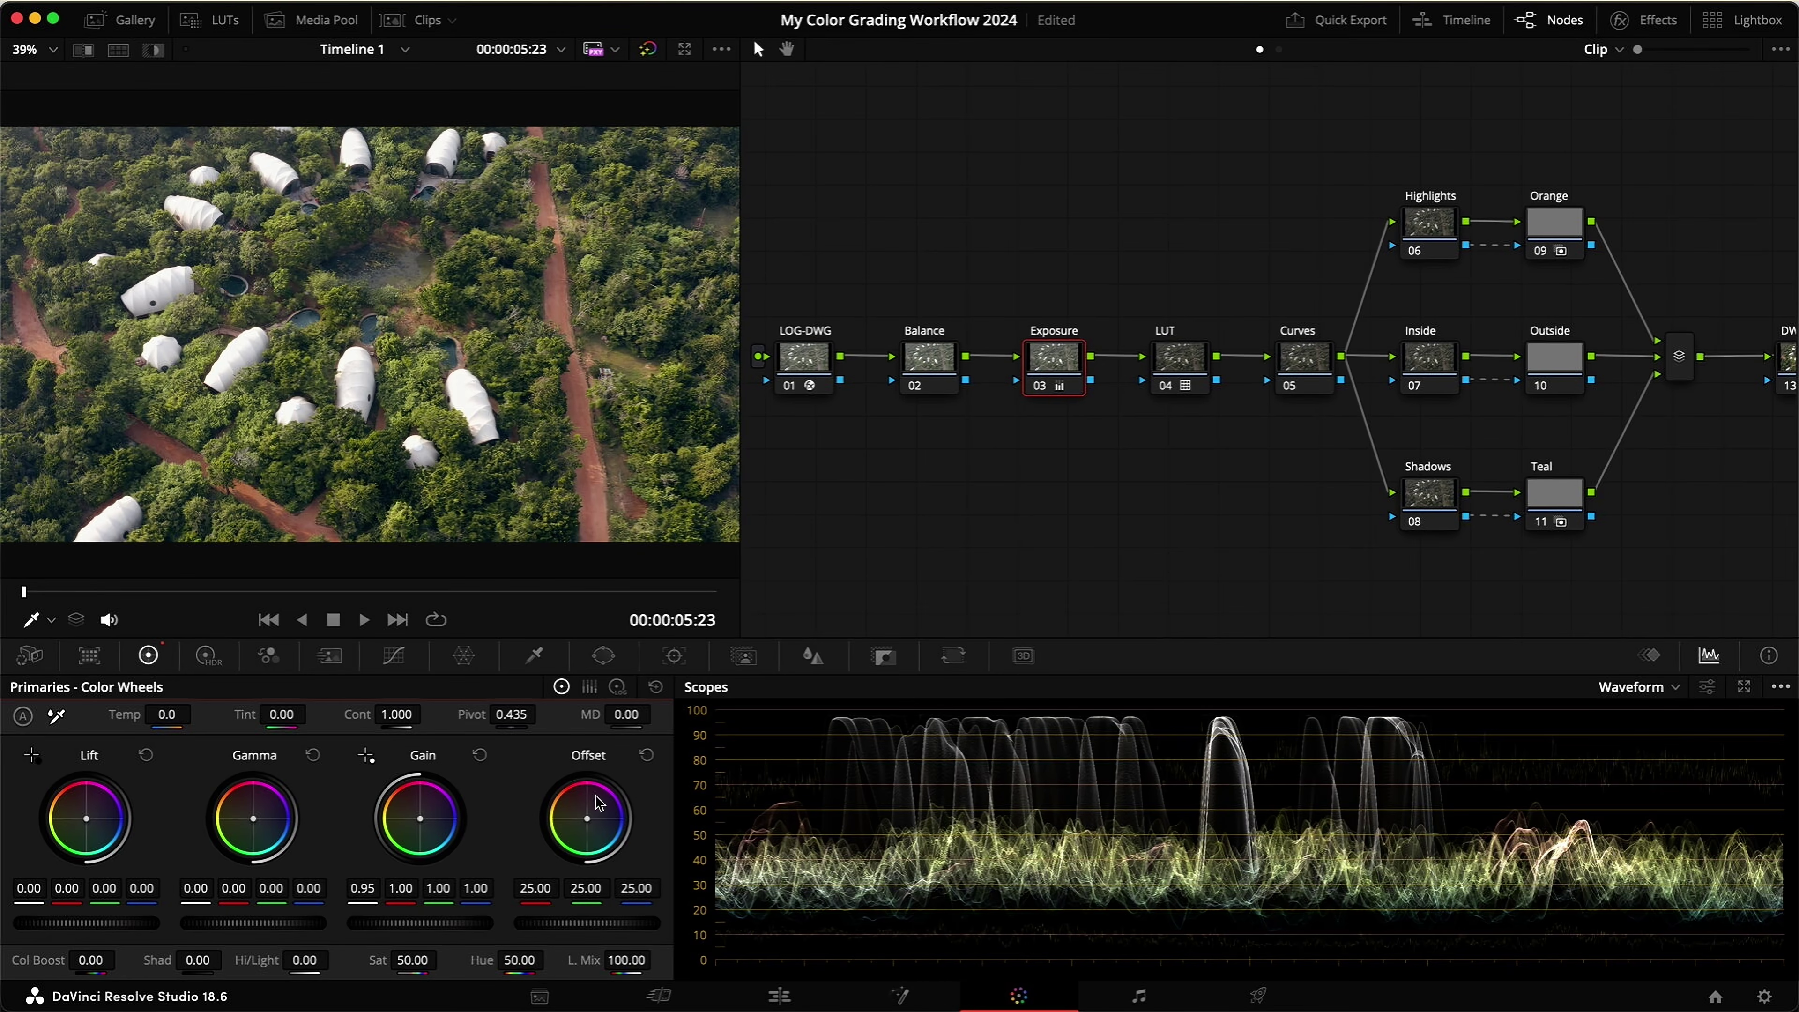
Step: Switch the scope to Vectorscope and warm the Balance node with Offset values of 25.56 red, 24.79 green and 22.67 blue
left_click(934, 372)
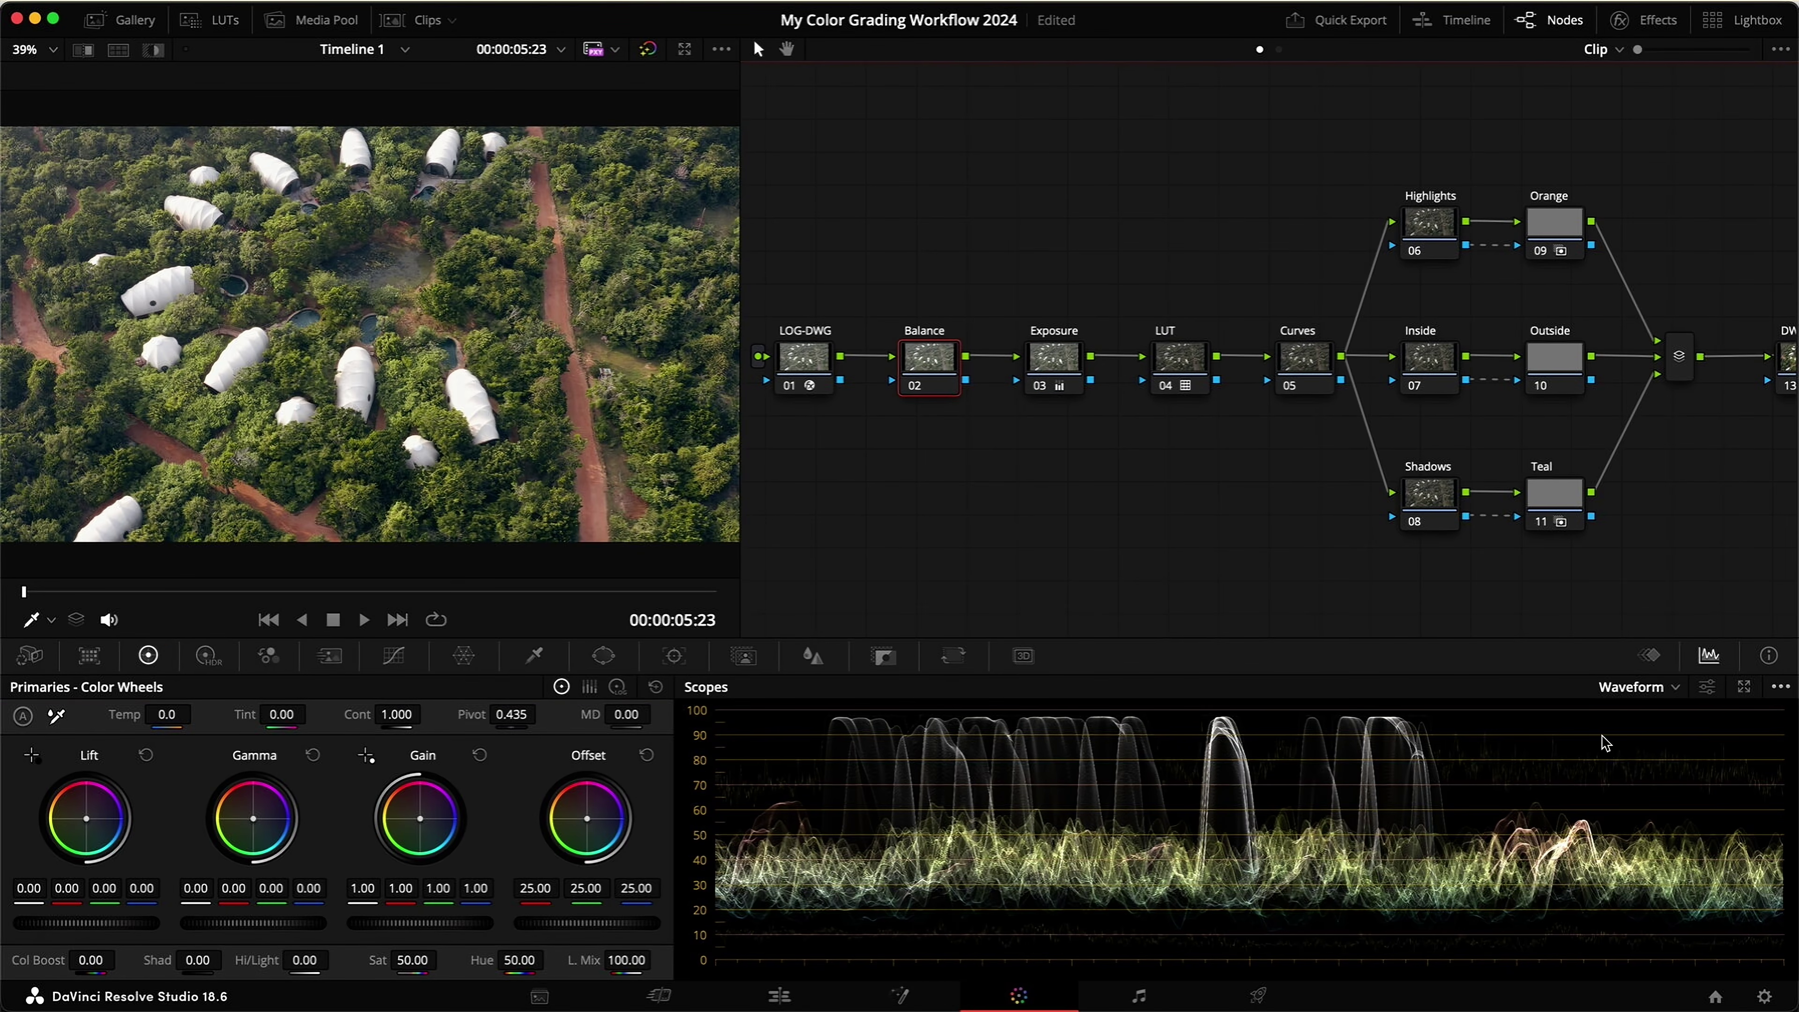
left_click(1622, 691)
left_click(1638, 768)
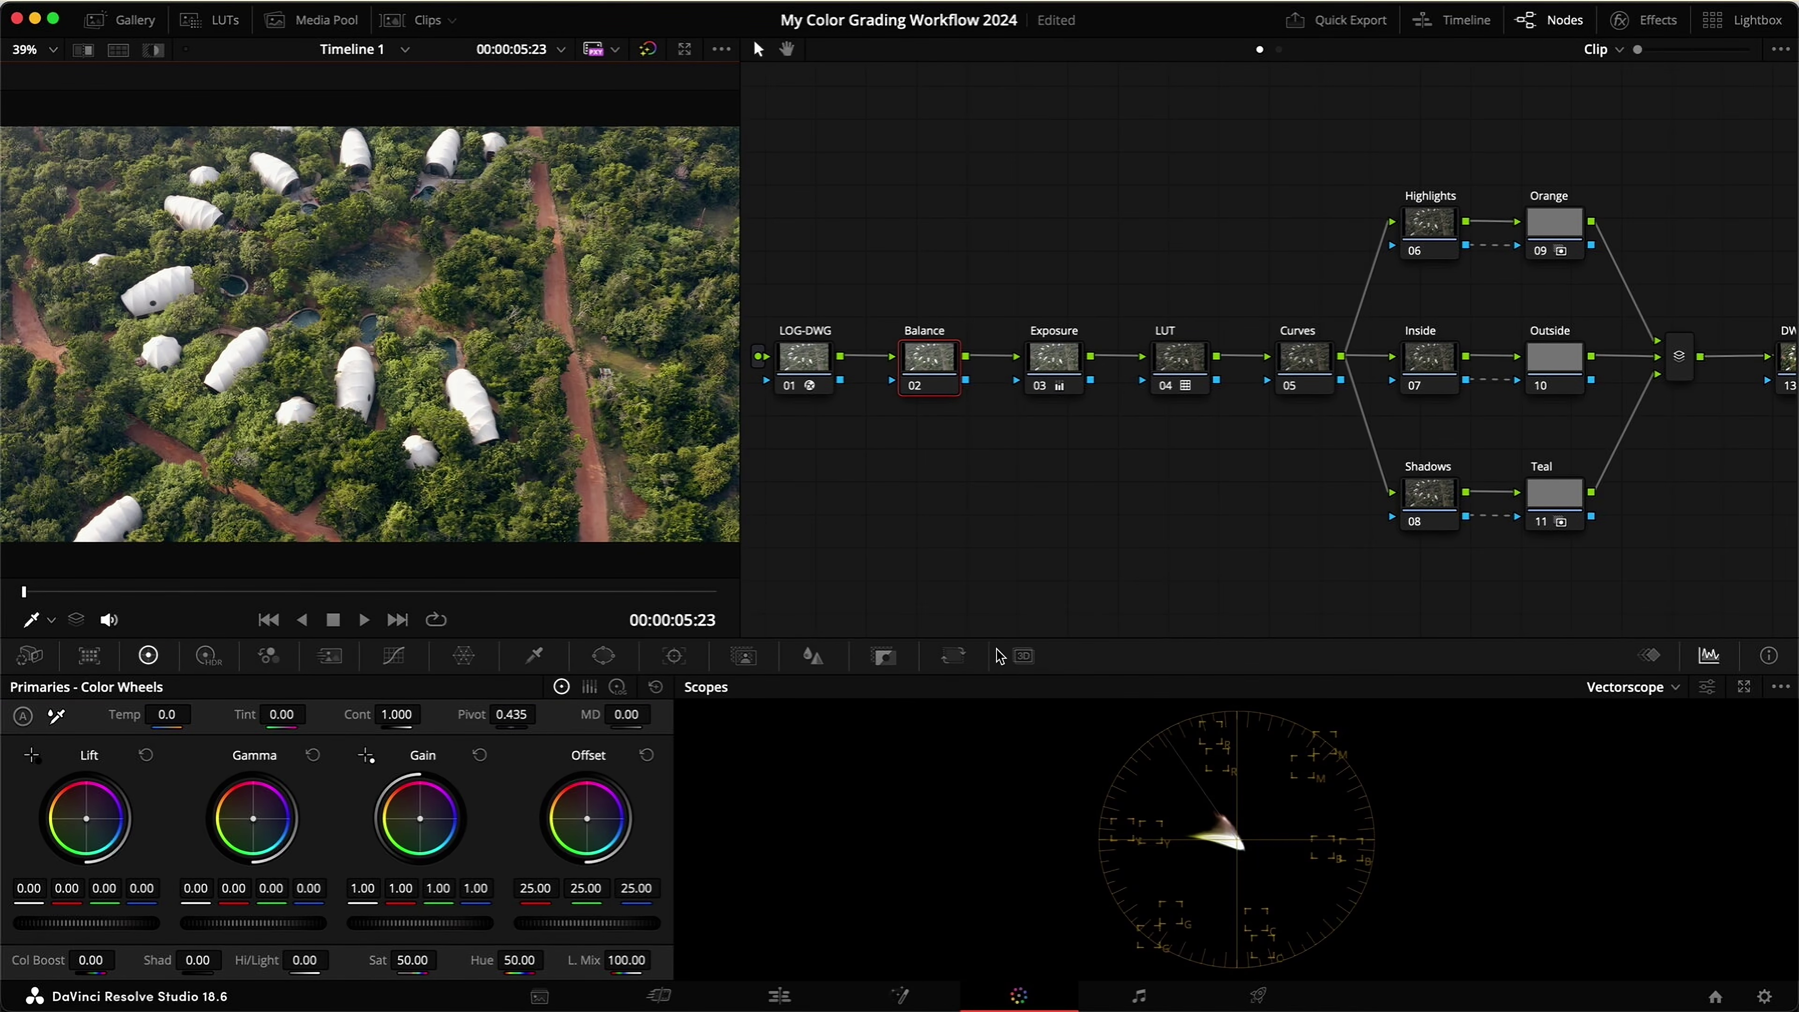
left_click_drag(585, 819, 577, 811)
key("super+d")
key("super+d")
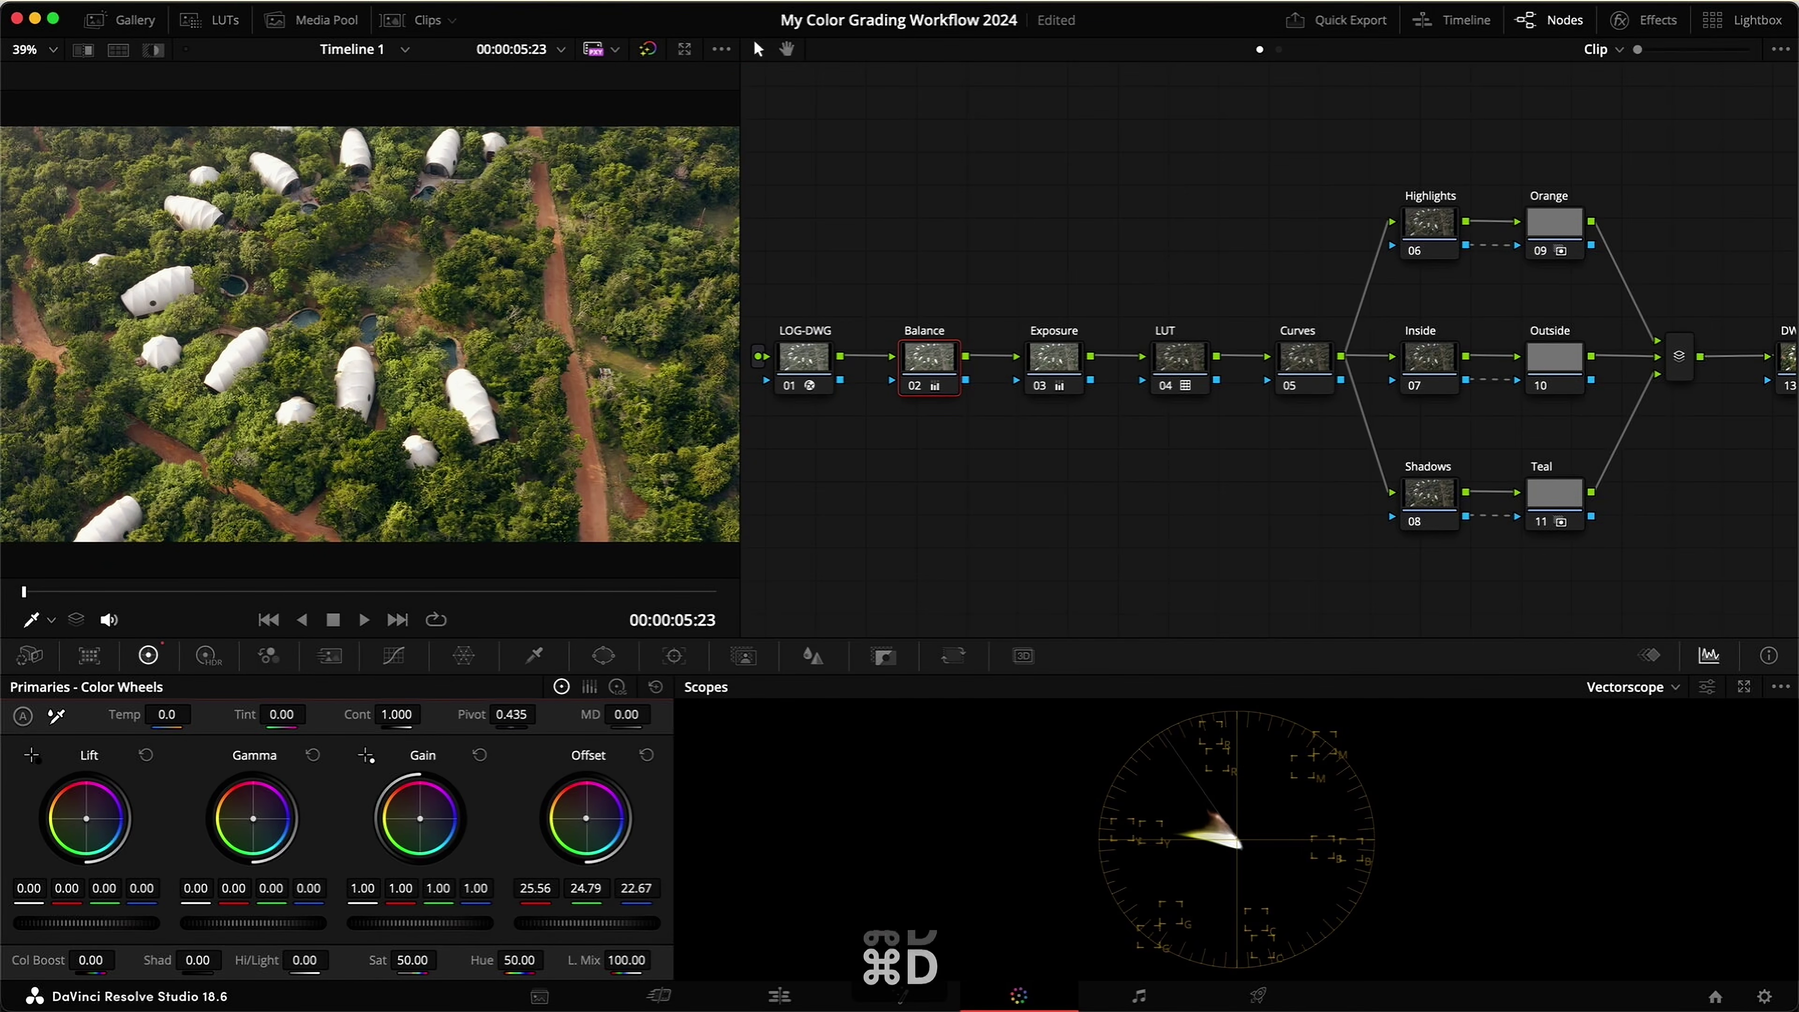
Step: Compare the Balance node off and on in the full-screen image and in an enlarged floating vectorscope
key("super+f")
key("super+d")
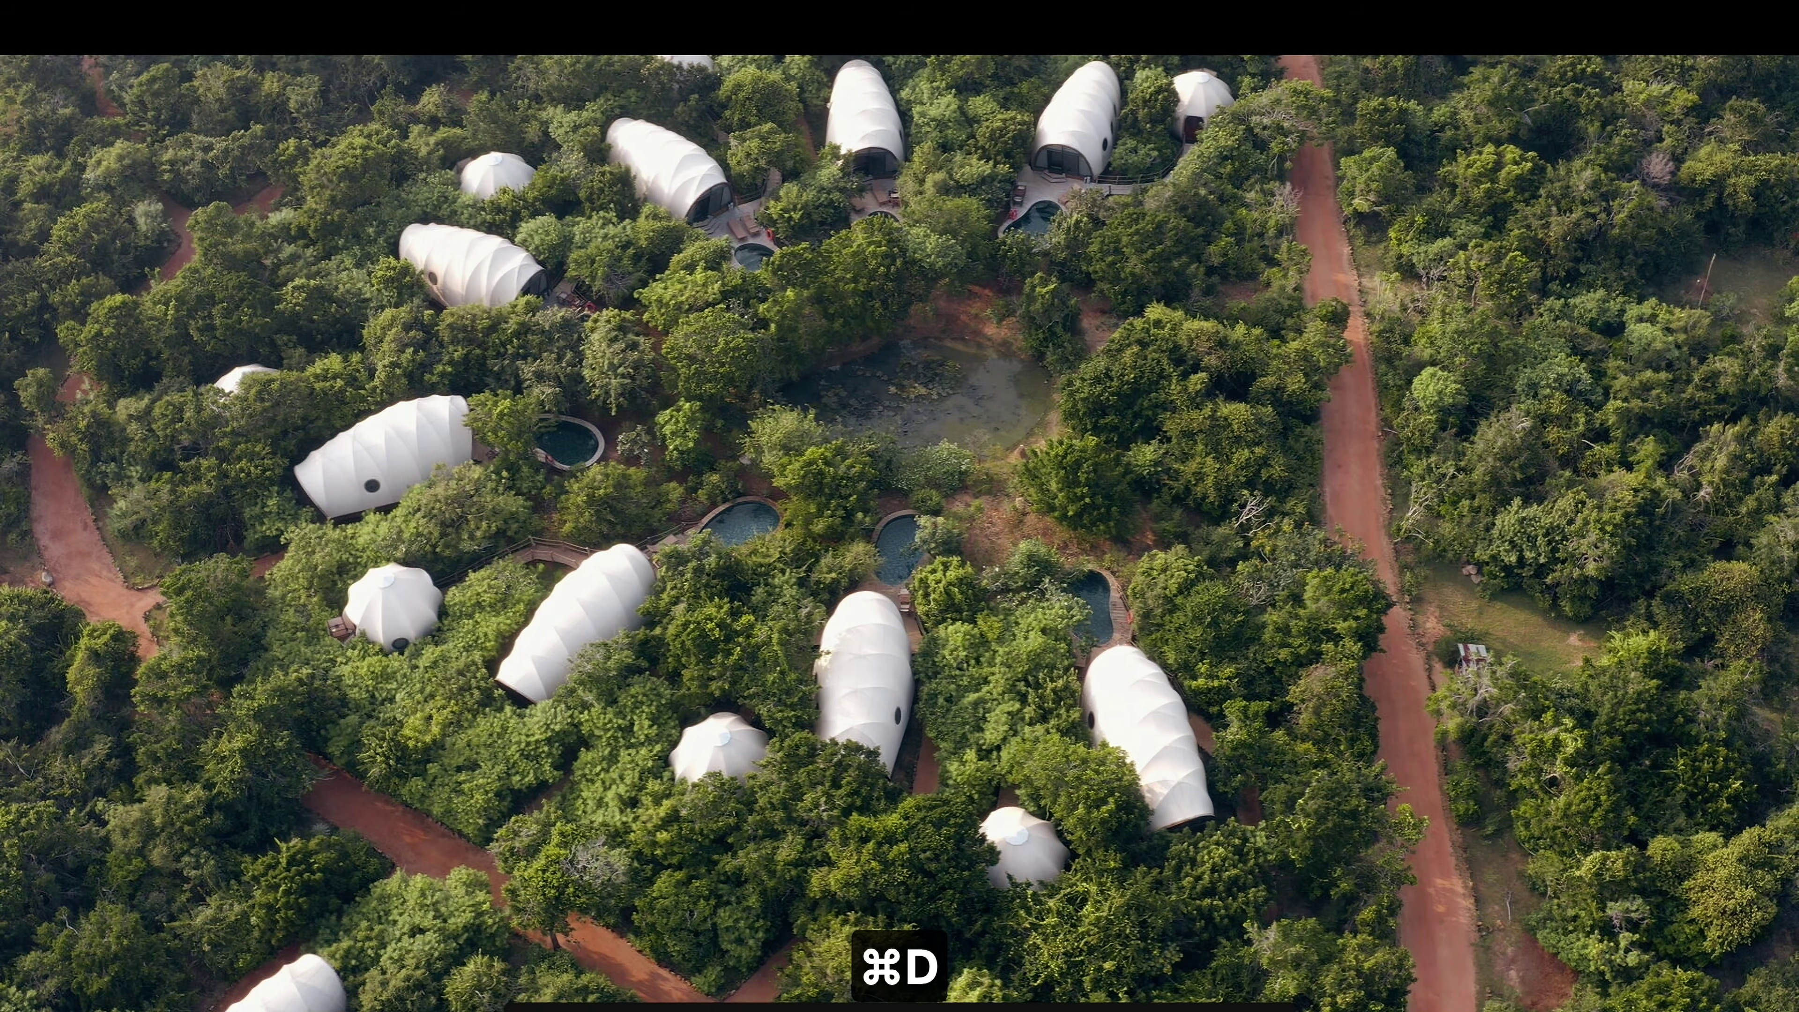
key("Escape")
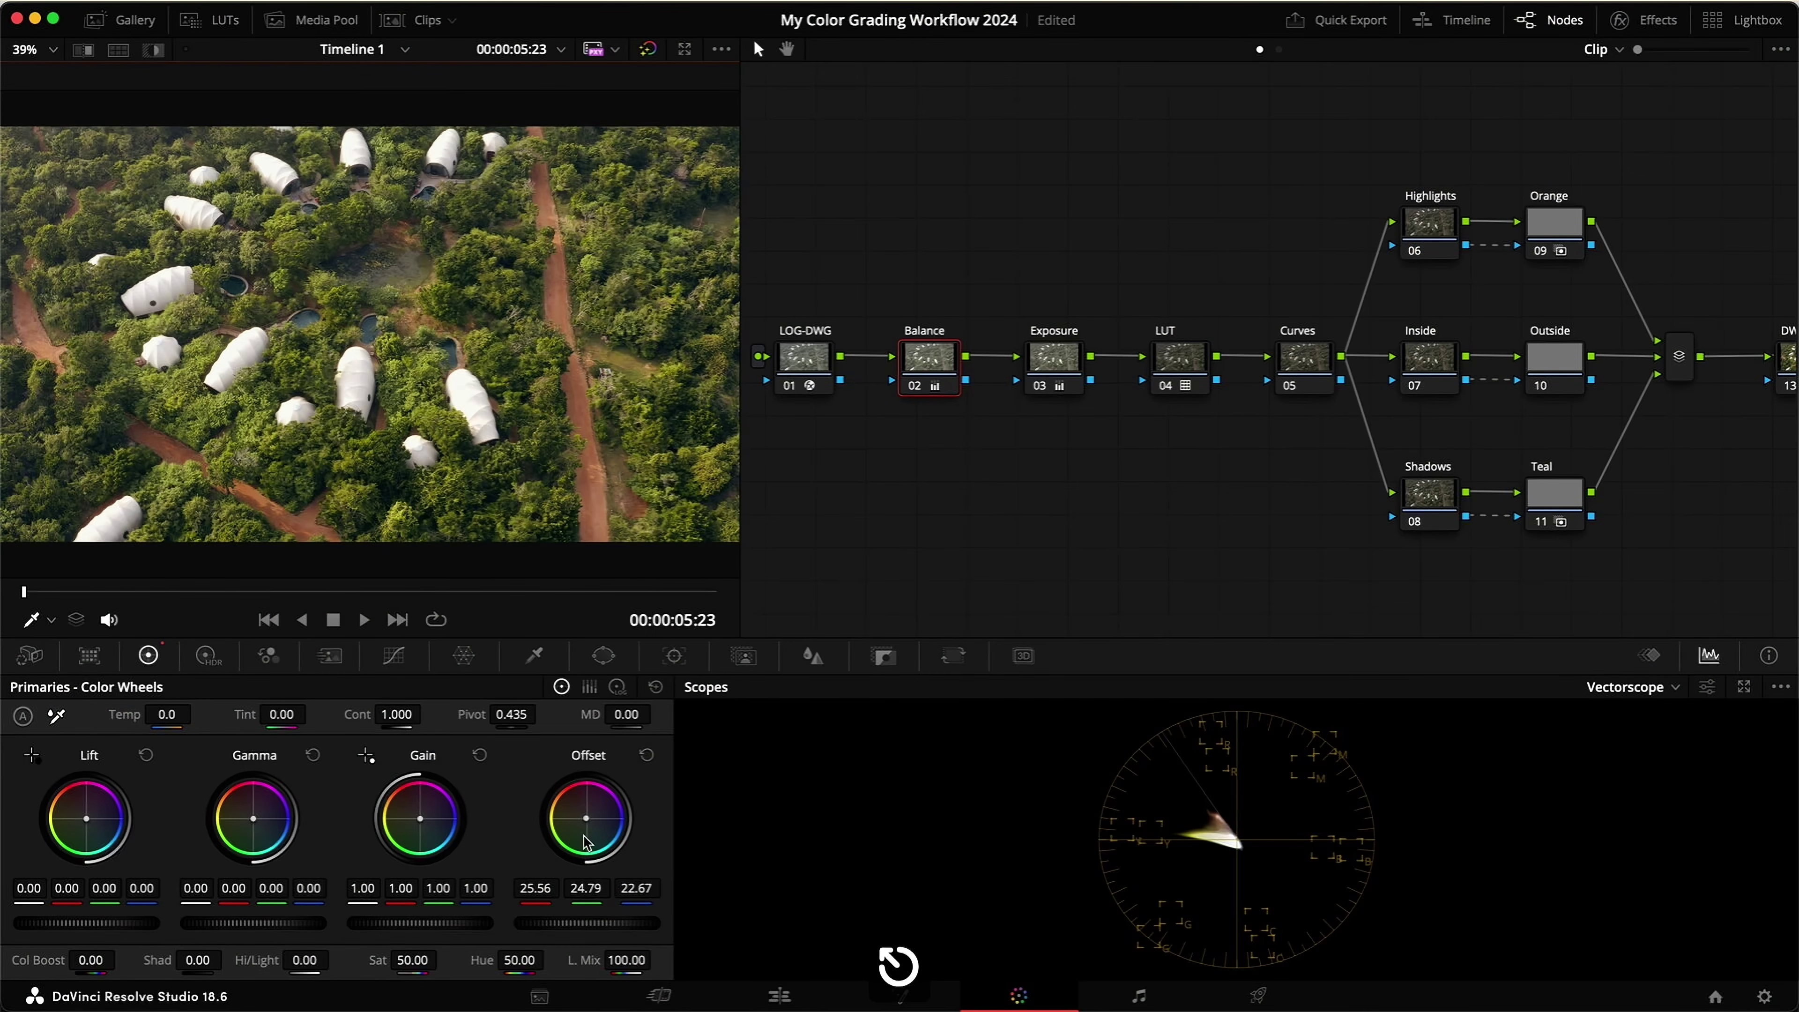
key("super+shift+w")
key("super+d")
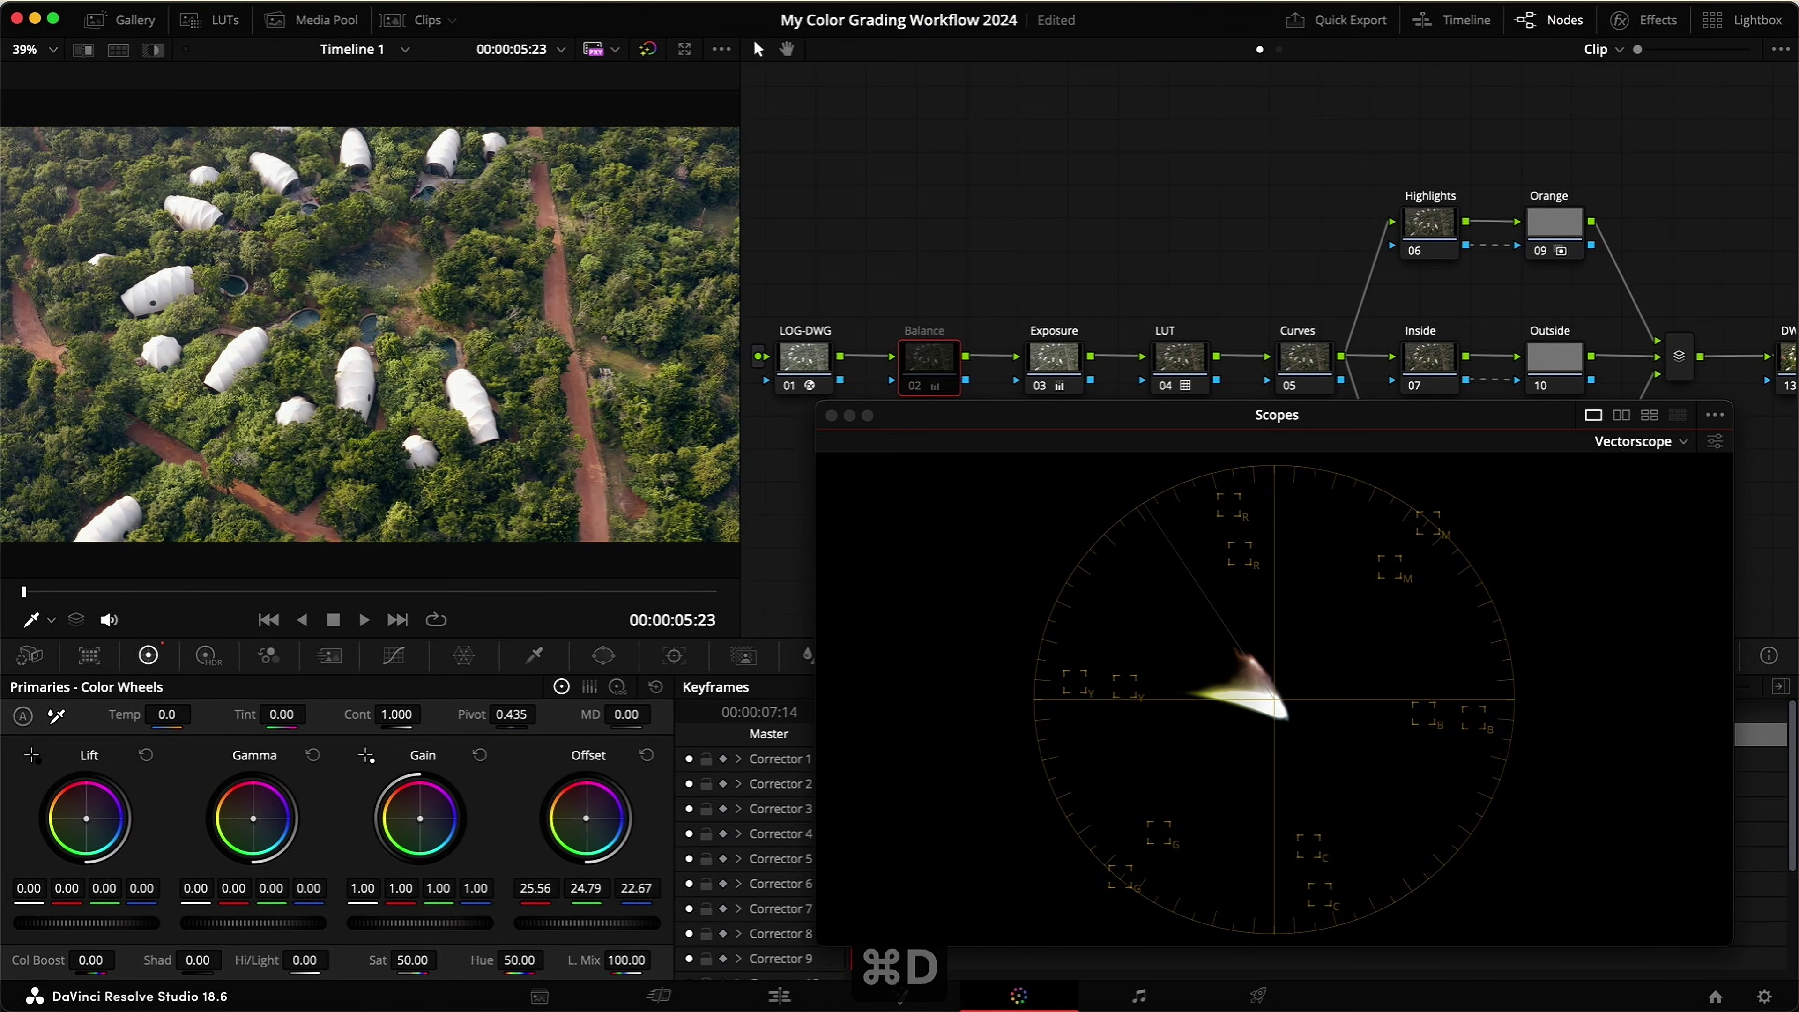
key("super+d")
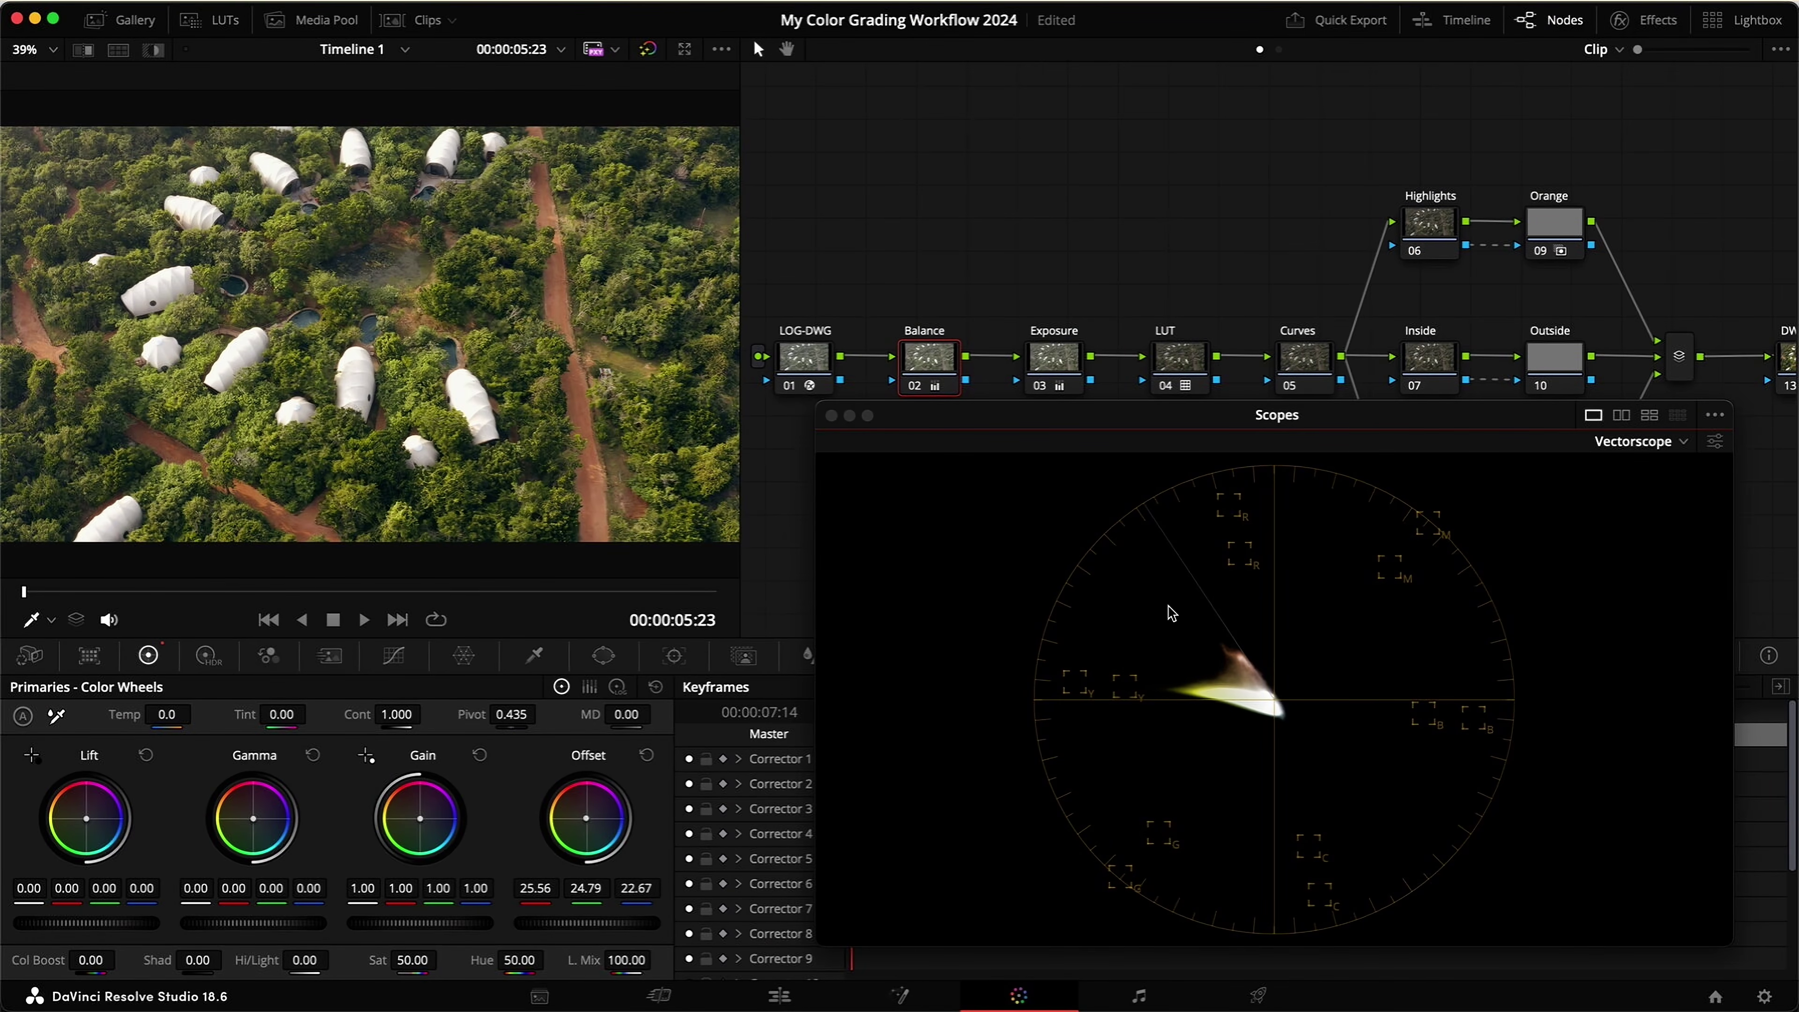
key("super+d")
key("super+d")
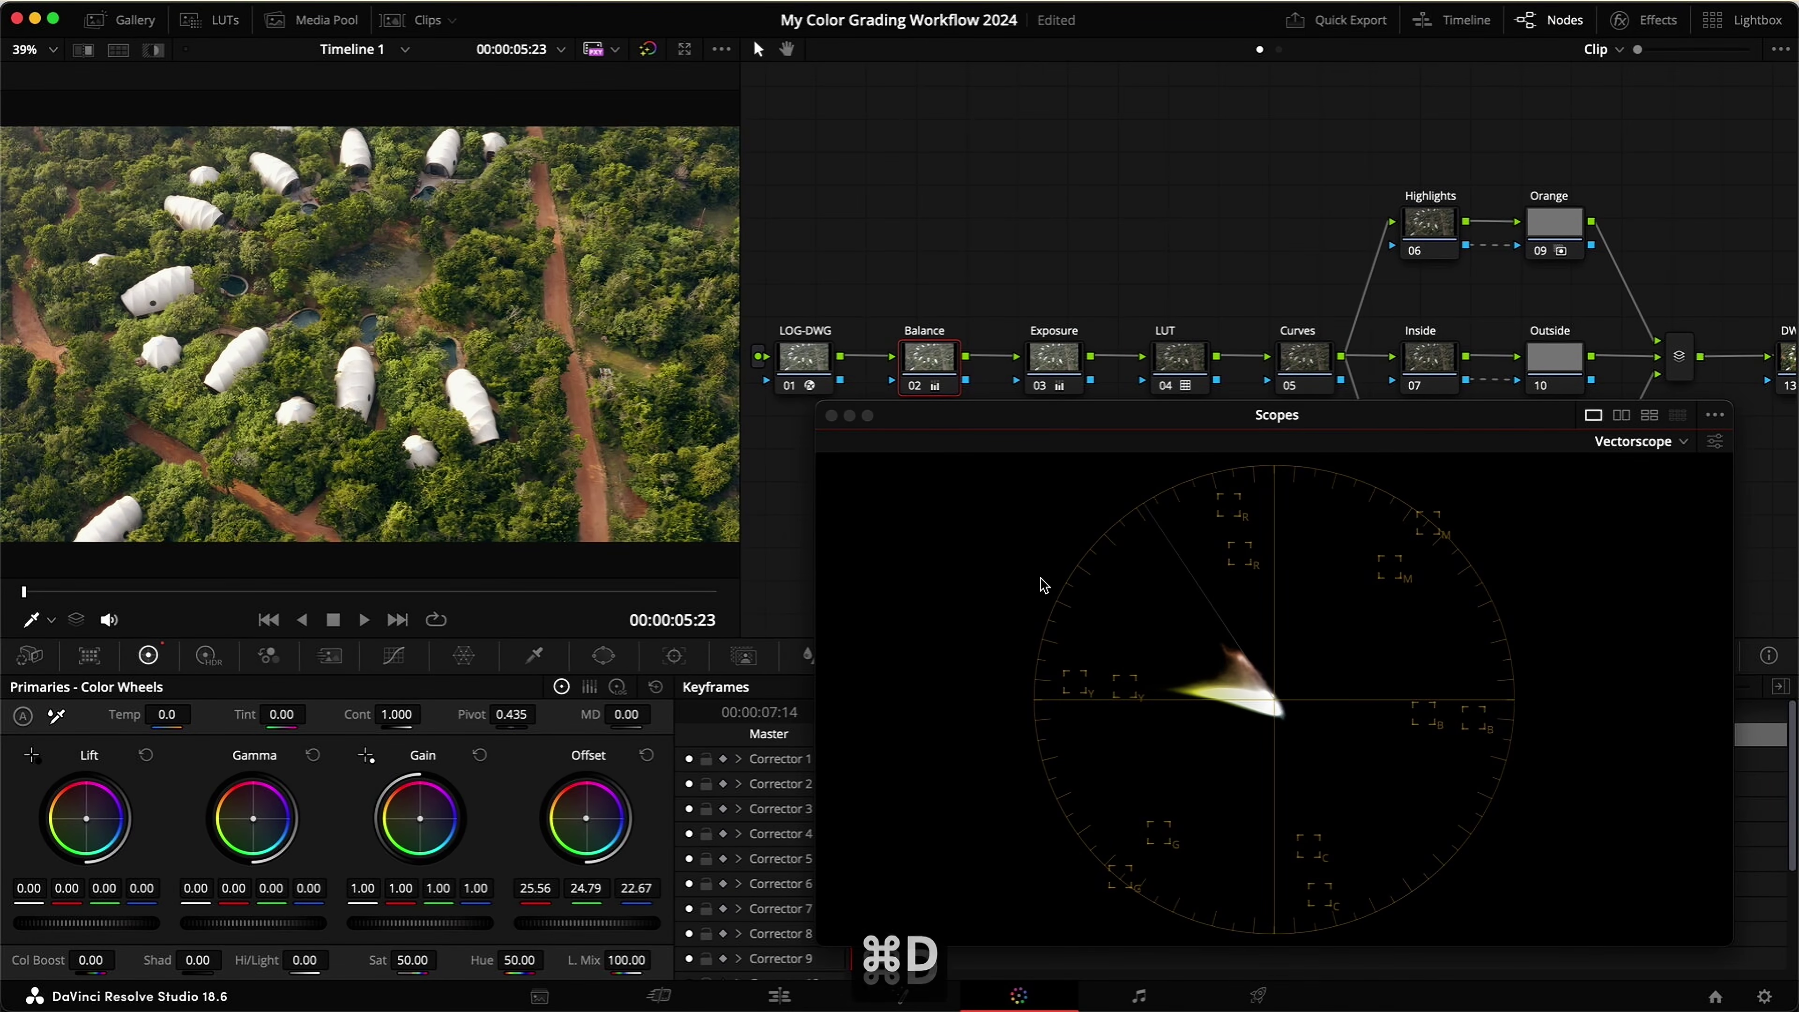
left_click(832, 415)
Step: On the Curves node, anchor yellow and cyan on the Hue Vs Hue curve, set the green point's Hue Rotate to 34.40, and save
key("super+s")
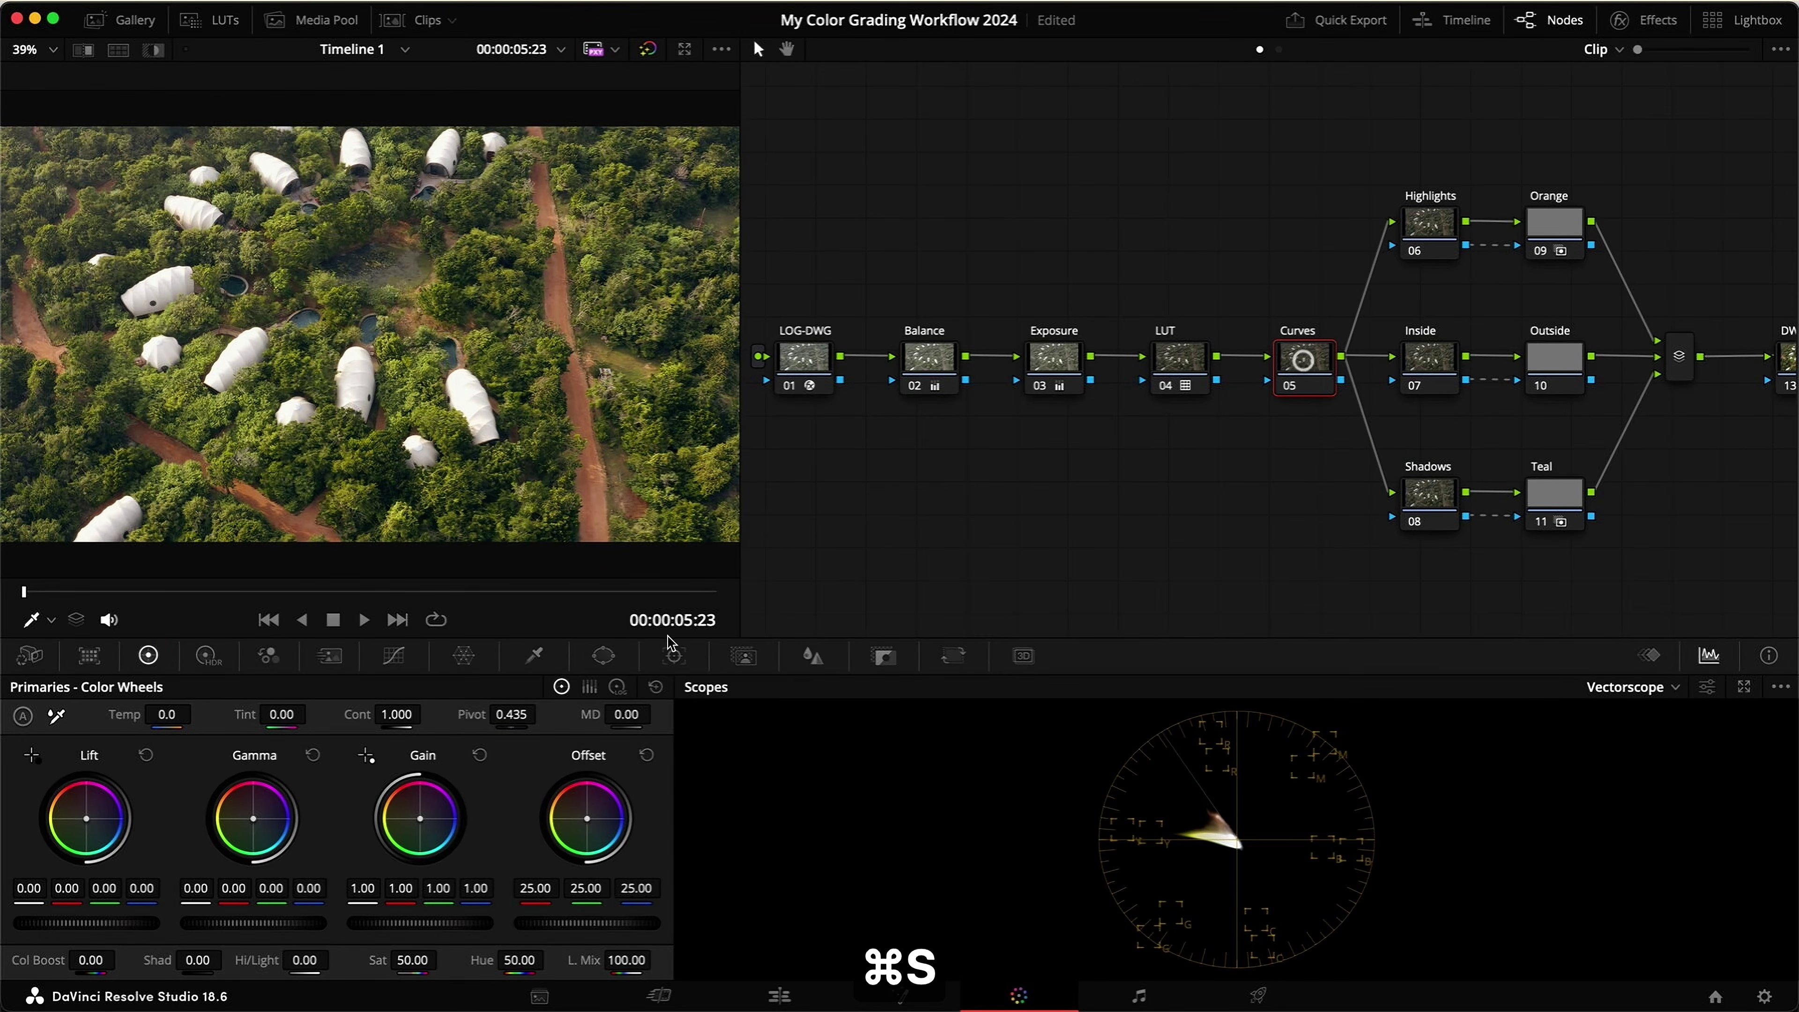
left_click(392, 658)
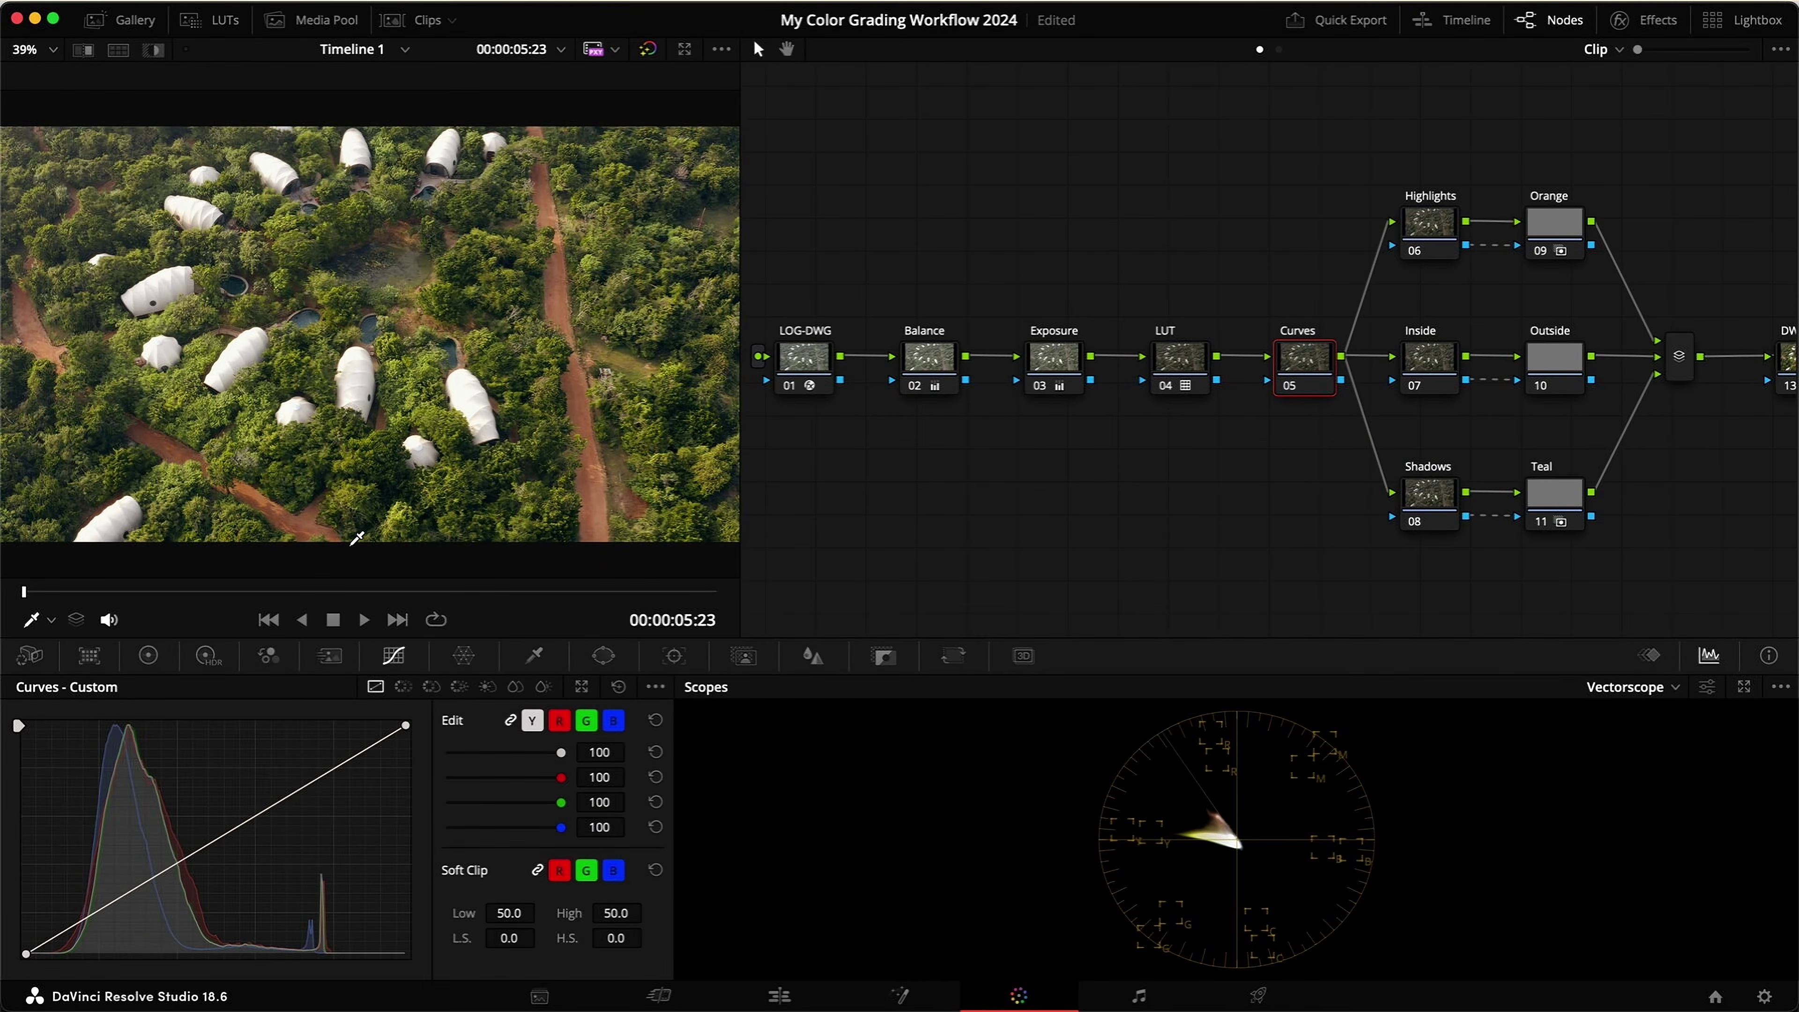
left_click(403, 689)
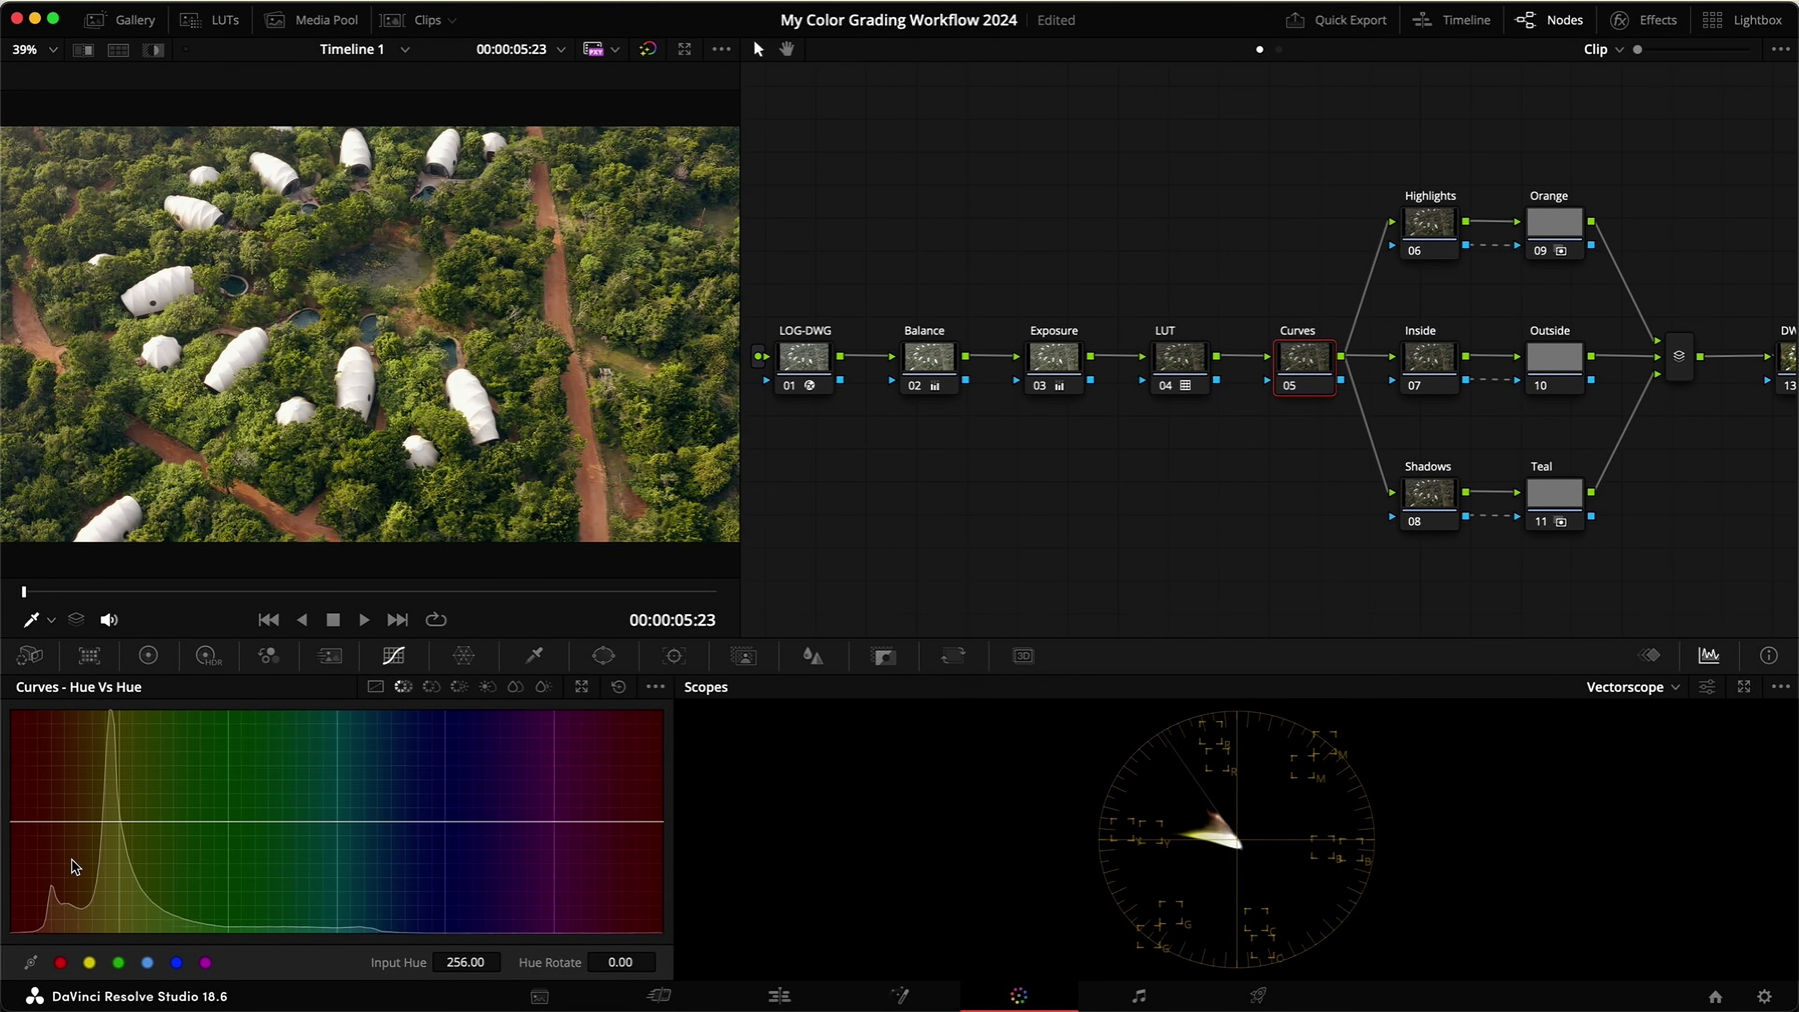
left_click(95, 822)
left_click_drag(342, 822, 339, 823)
left_click_drag(172, 821, 169, 799)
key("super+d")
key("super+d")
key("super+d")
key("super+d")
key("super+s")
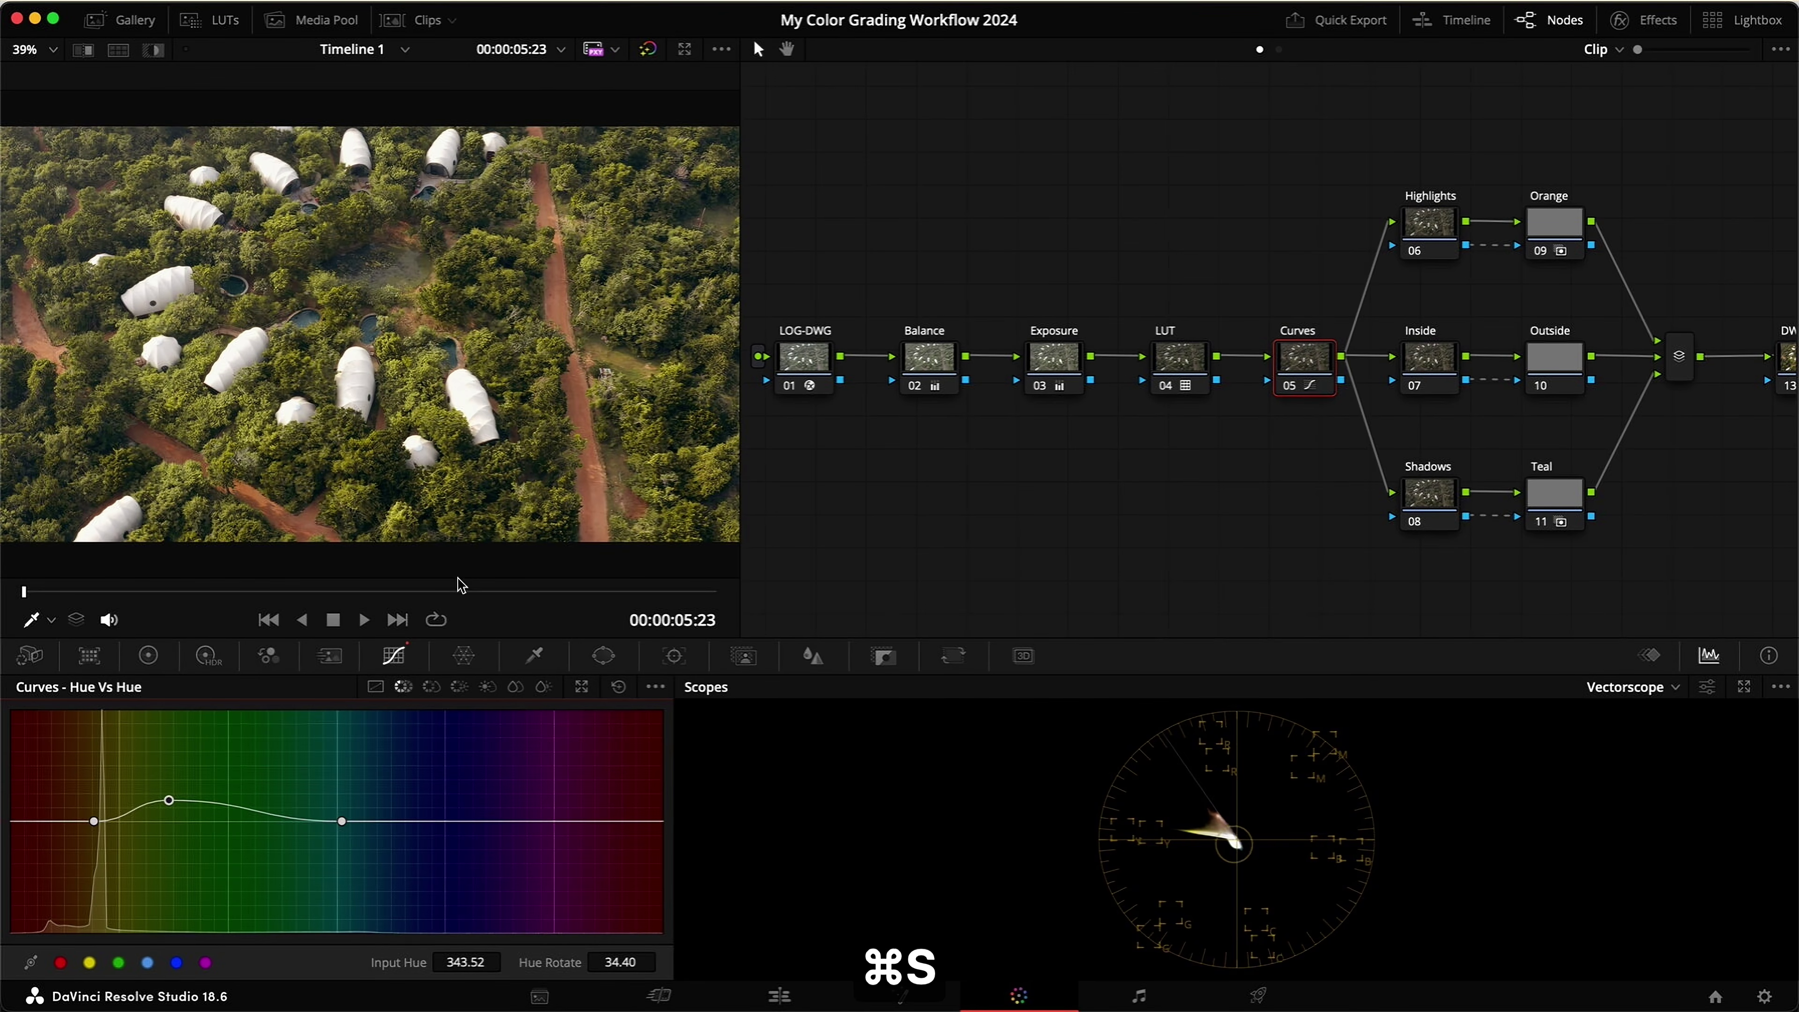
Step: Anchor yellow and cyan on the Hue Vs Sat curve, lower the green point between them to 0.70 saturation, and save
left_click(431, 687)
left_click(96, 821)
left_click(359, 818)
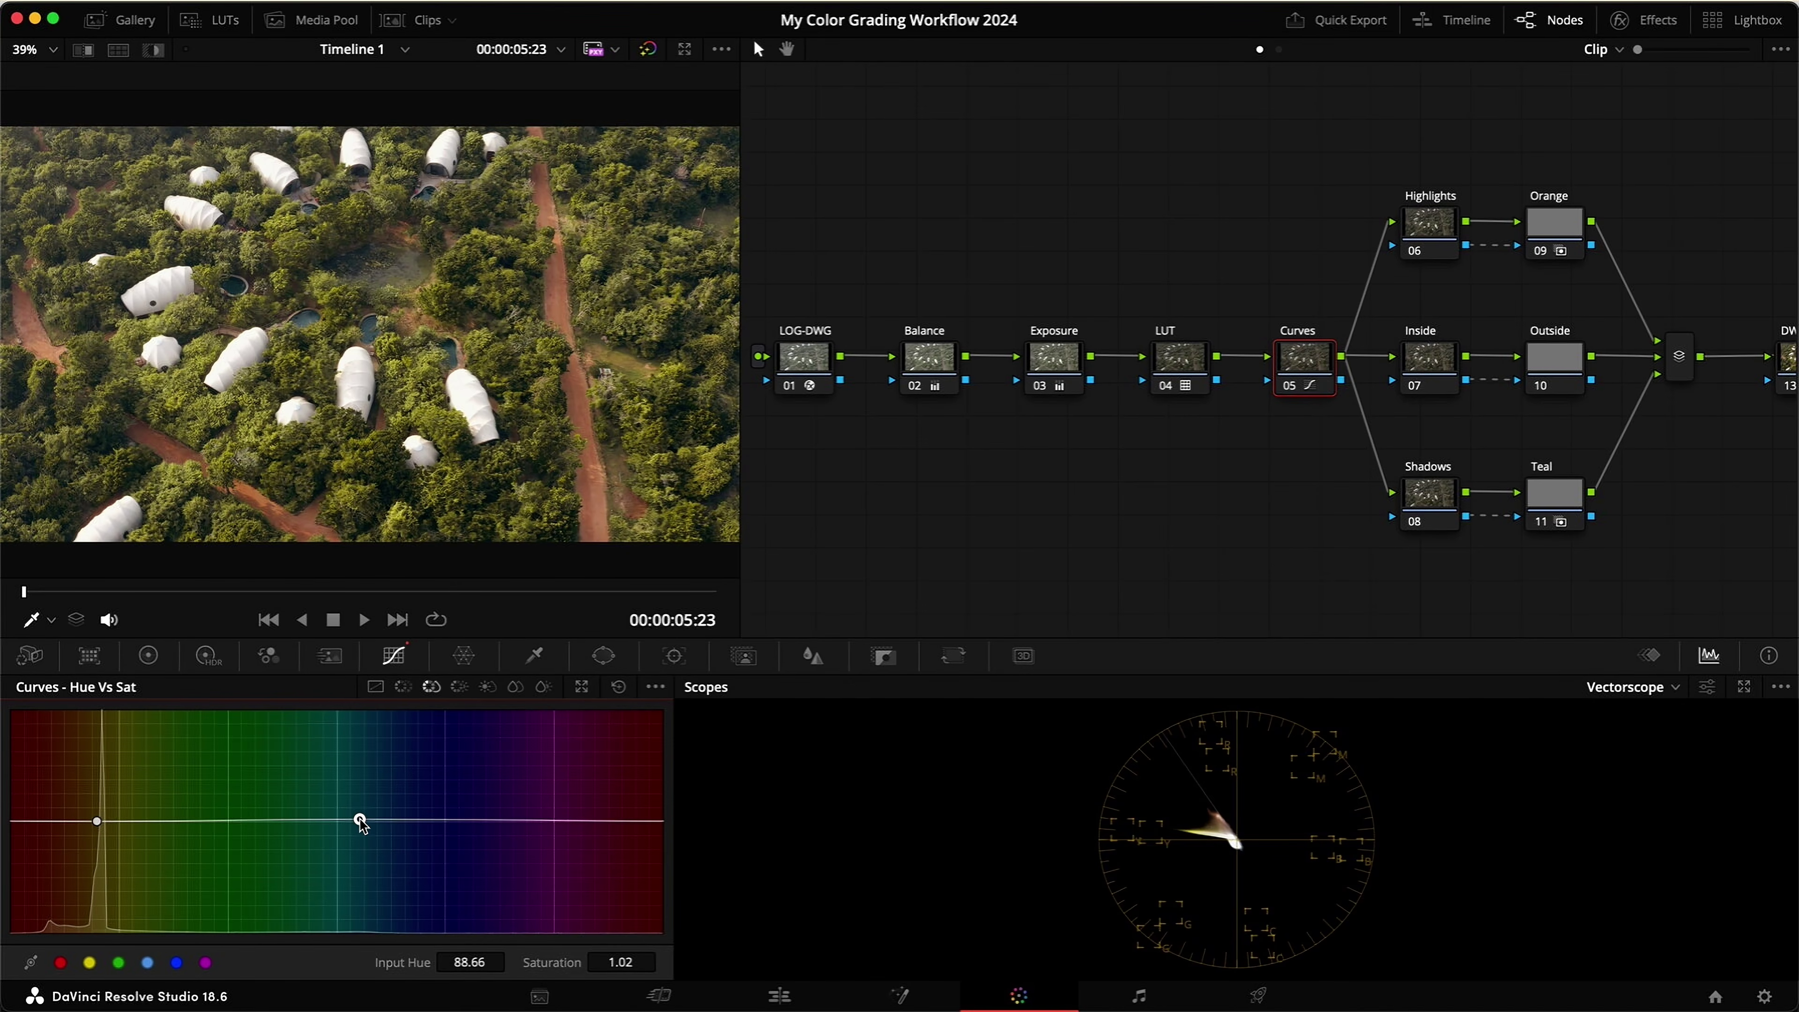
left_click_drag(173, 821, 168, 861)
key("super+f")
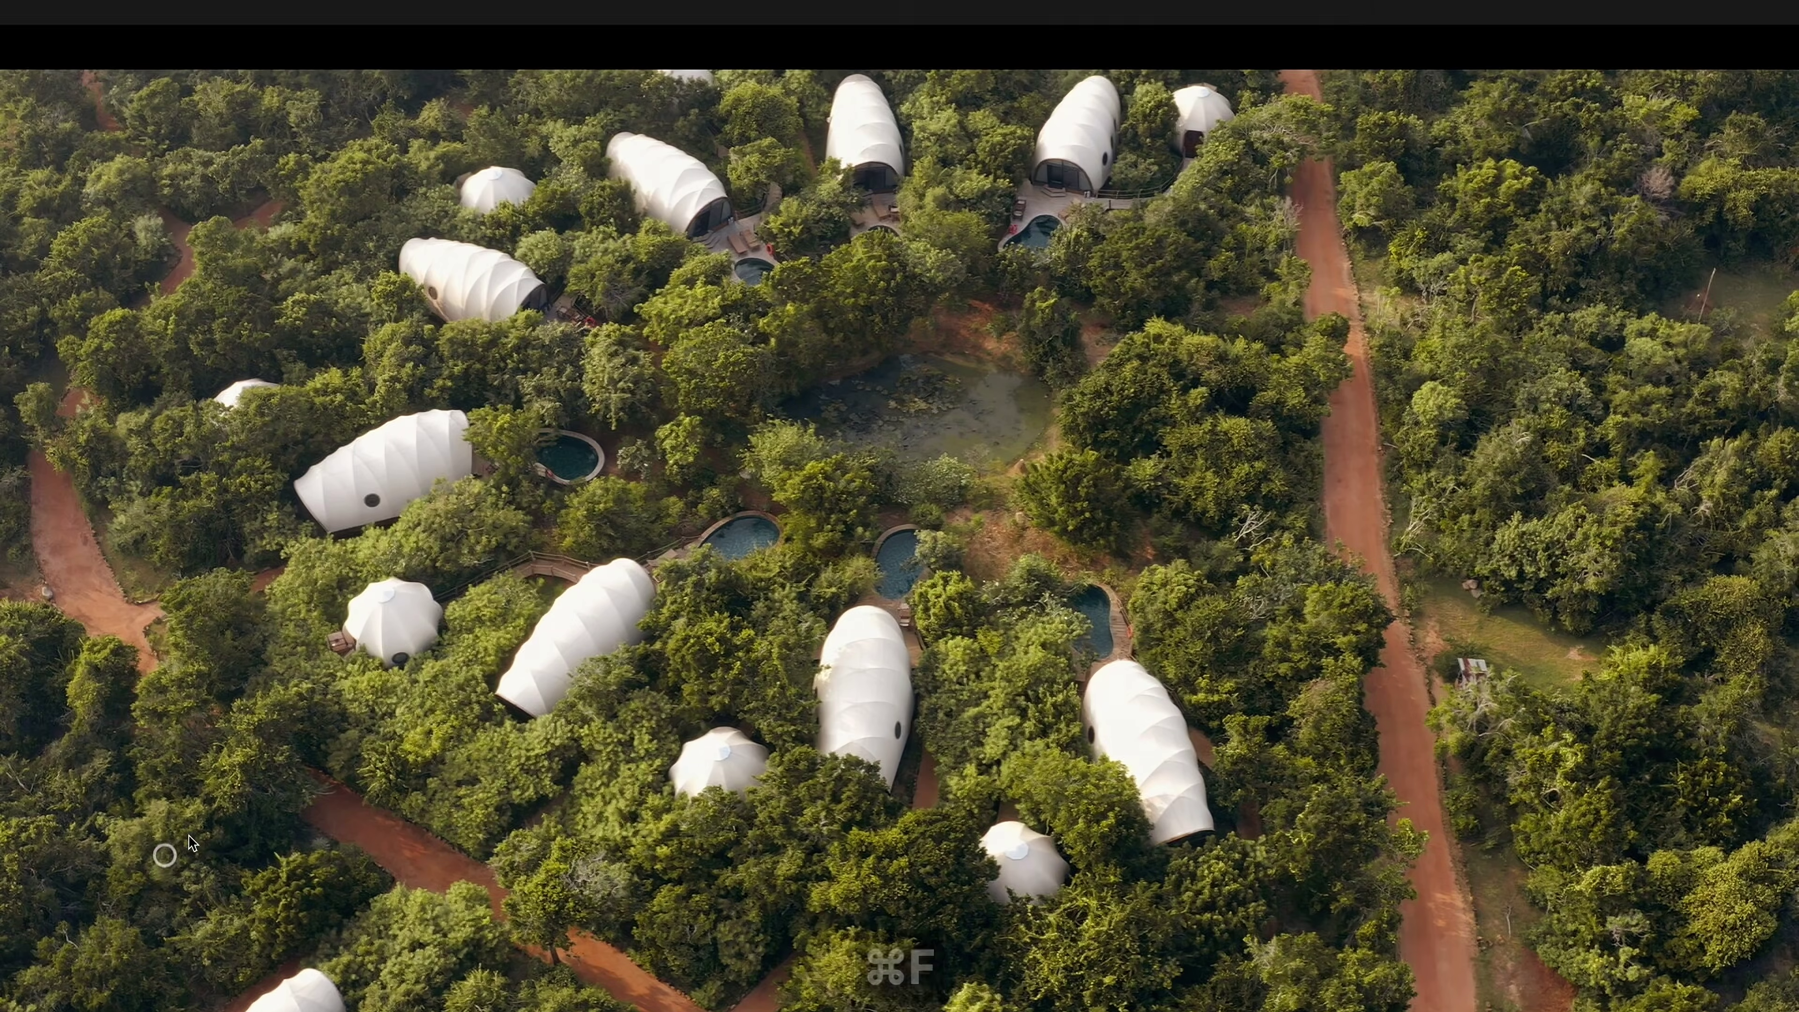
key("super+d")
key("Escape")
key("super+s")
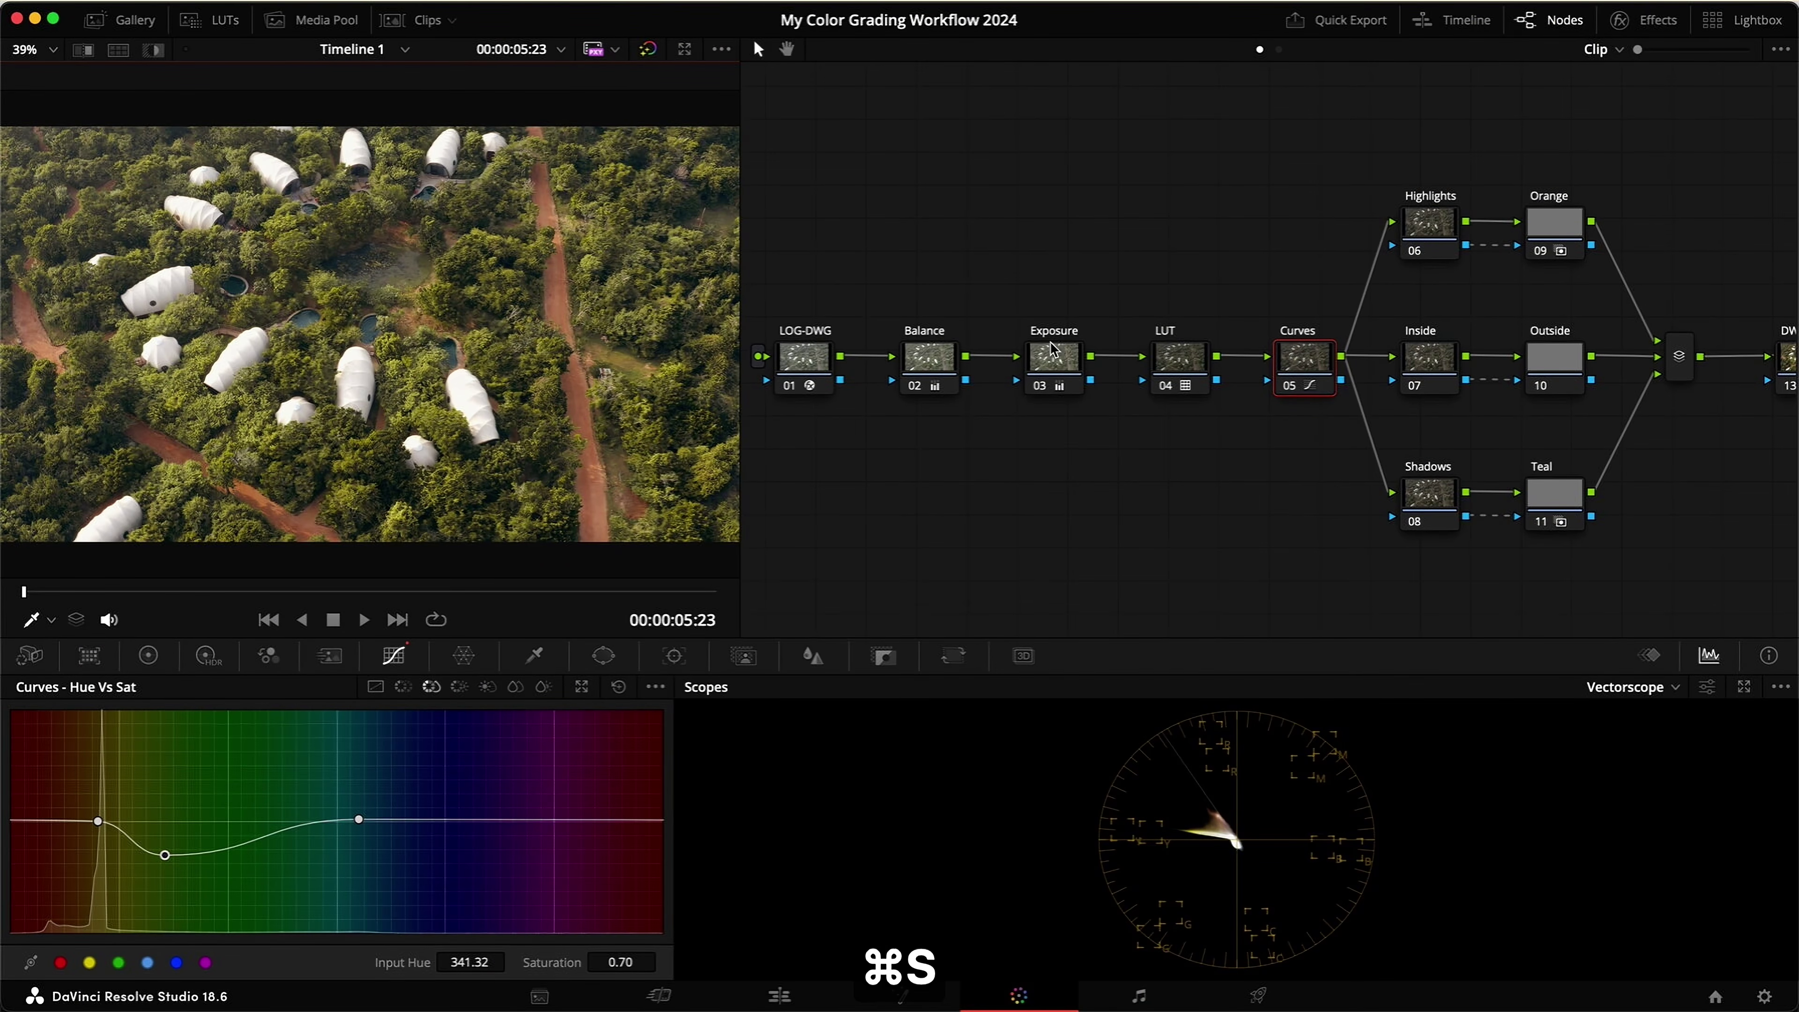
Step: Toggle the Balance, Exposure, LUT and Curves nodes off and on together to compare the image, and save the project
left_click_drag(1318, 444, 896, 341)
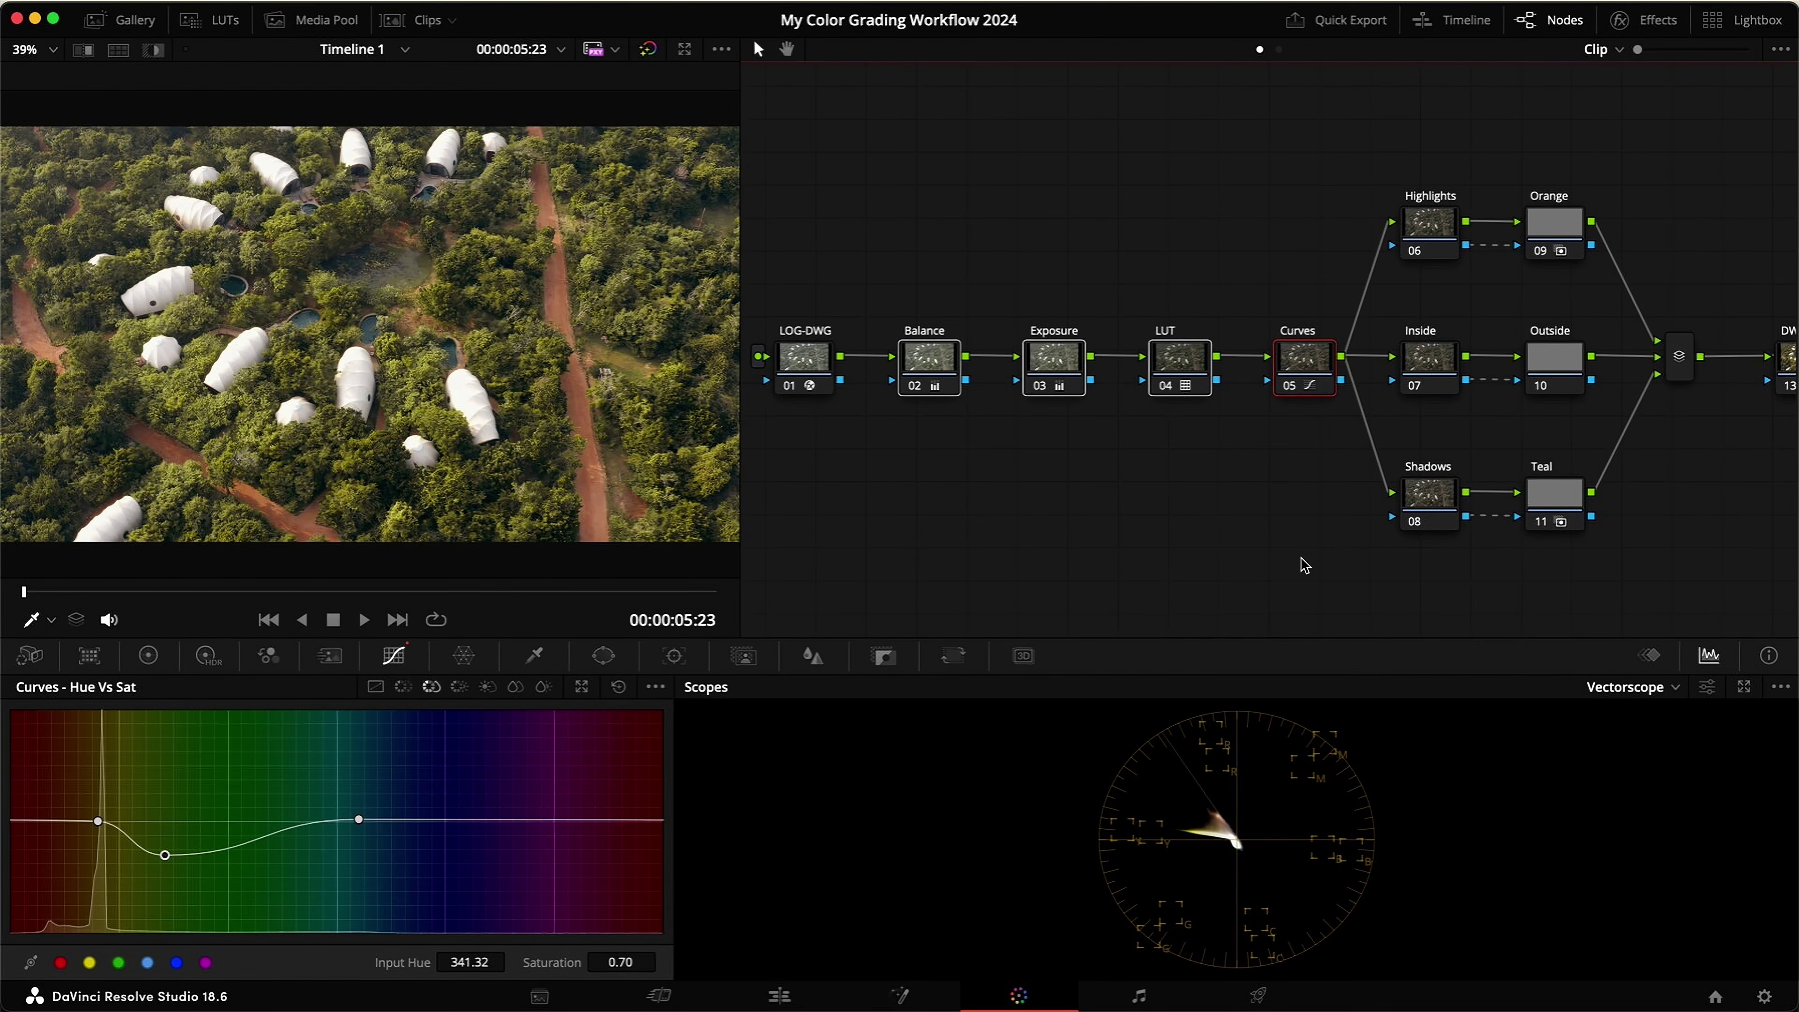
key("super+d")
key("super+d")
left_click(1277, 538)
key("super+s")
Step: Add a wide circular window to the Inside node with an Aspect of 74.85 and Soft 1 of 36.00
left_click(603, 655)
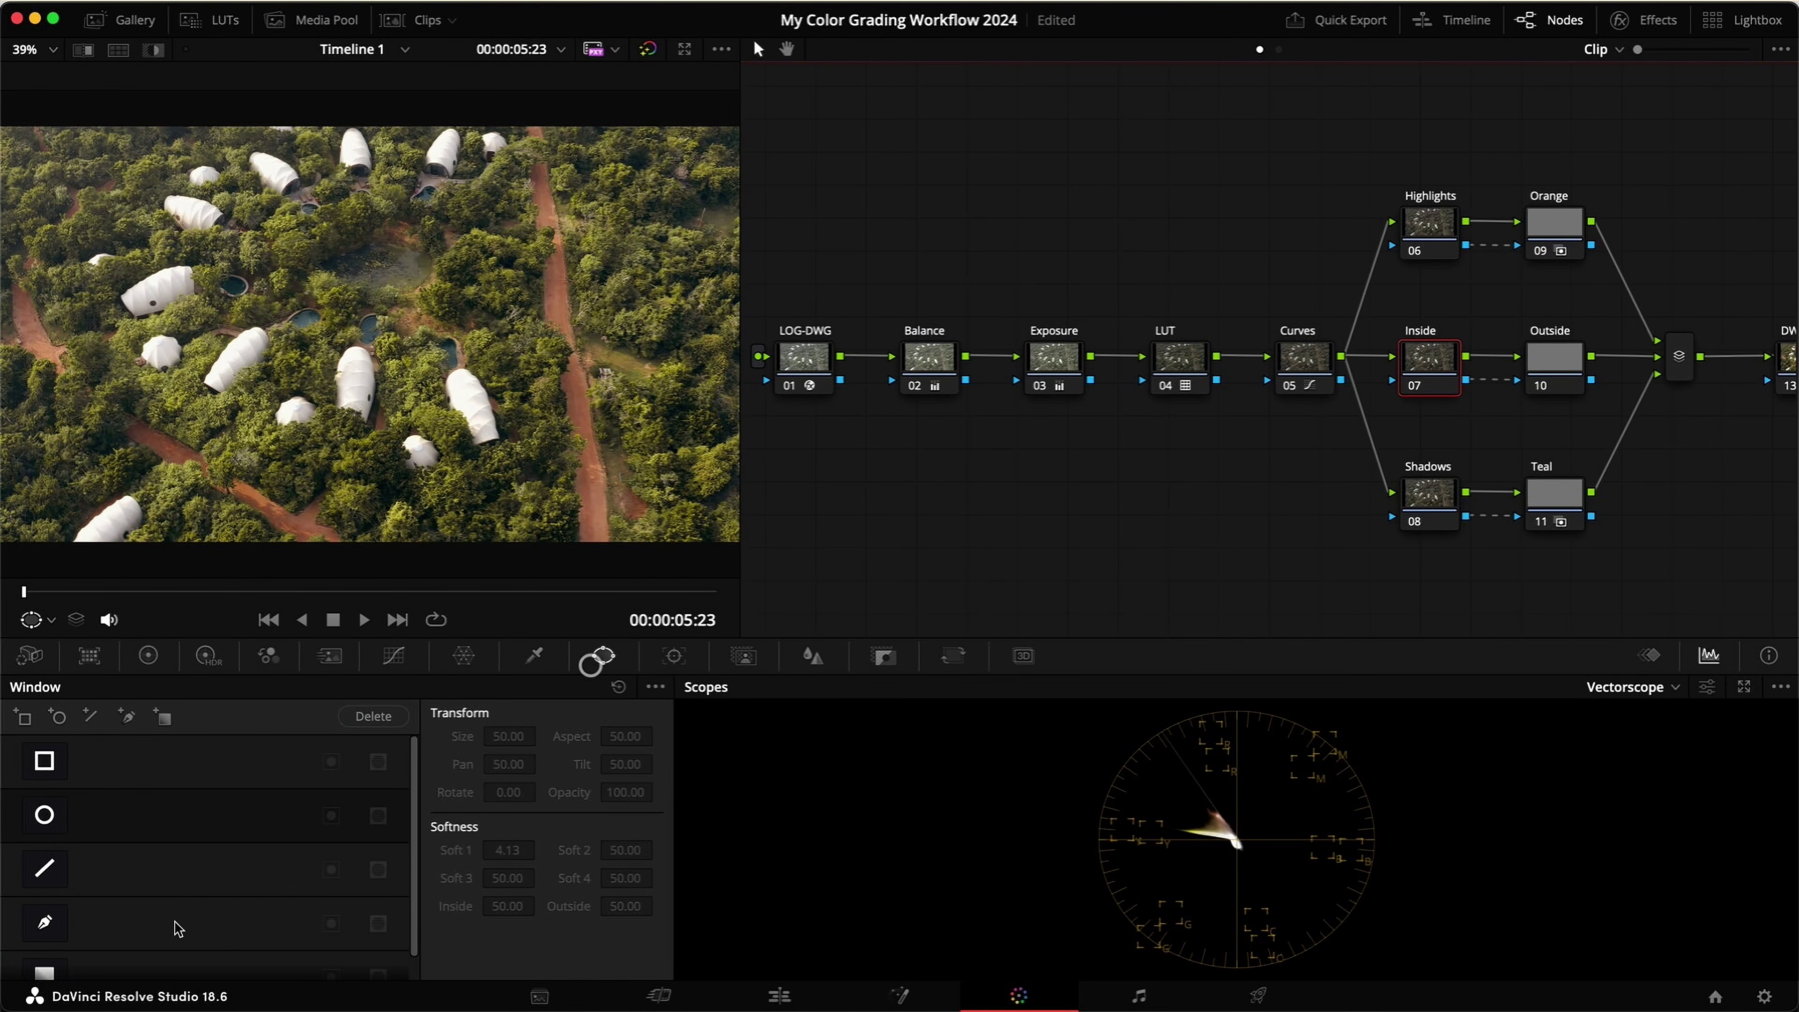
left_click(44, 815)
left_click_drag(479, 335, 591, 334)
left_click_drag(369, 459, 352, 655)
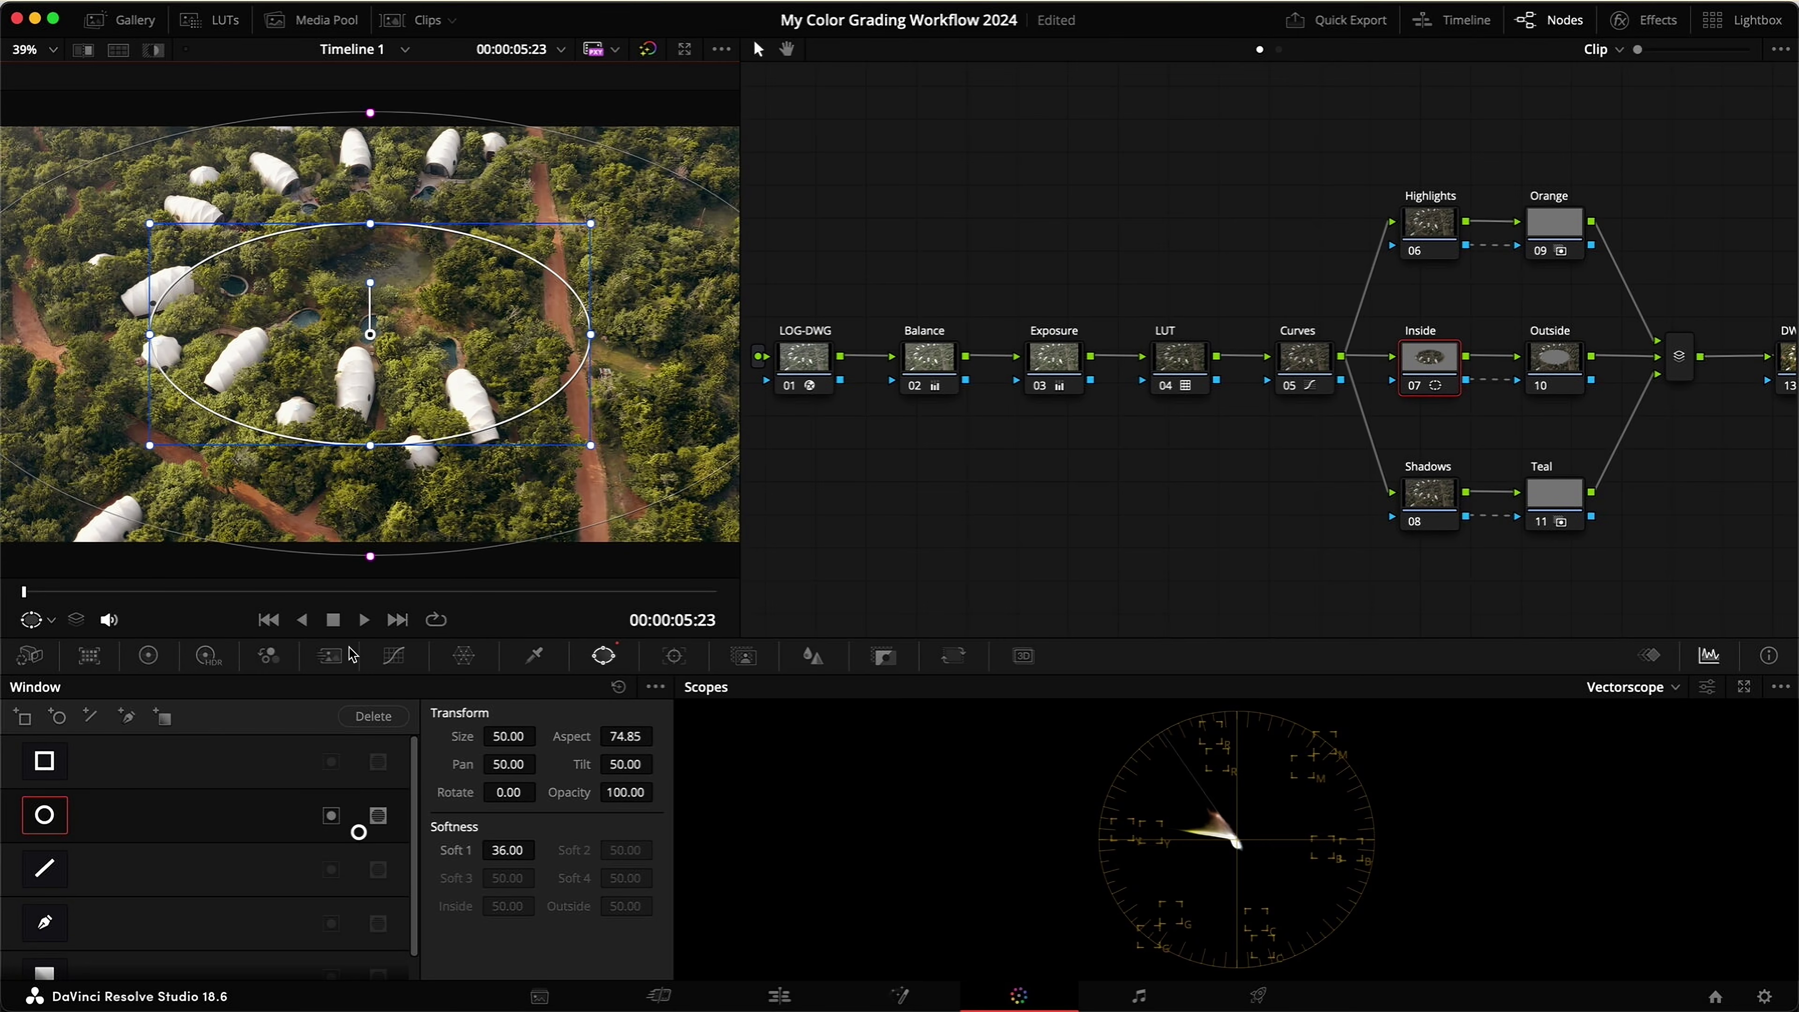
Step: Shape a gentle S-curve on the Inside node's custom curve with darker shadows and brighter highlights, and save the project
left_click(394, 655)
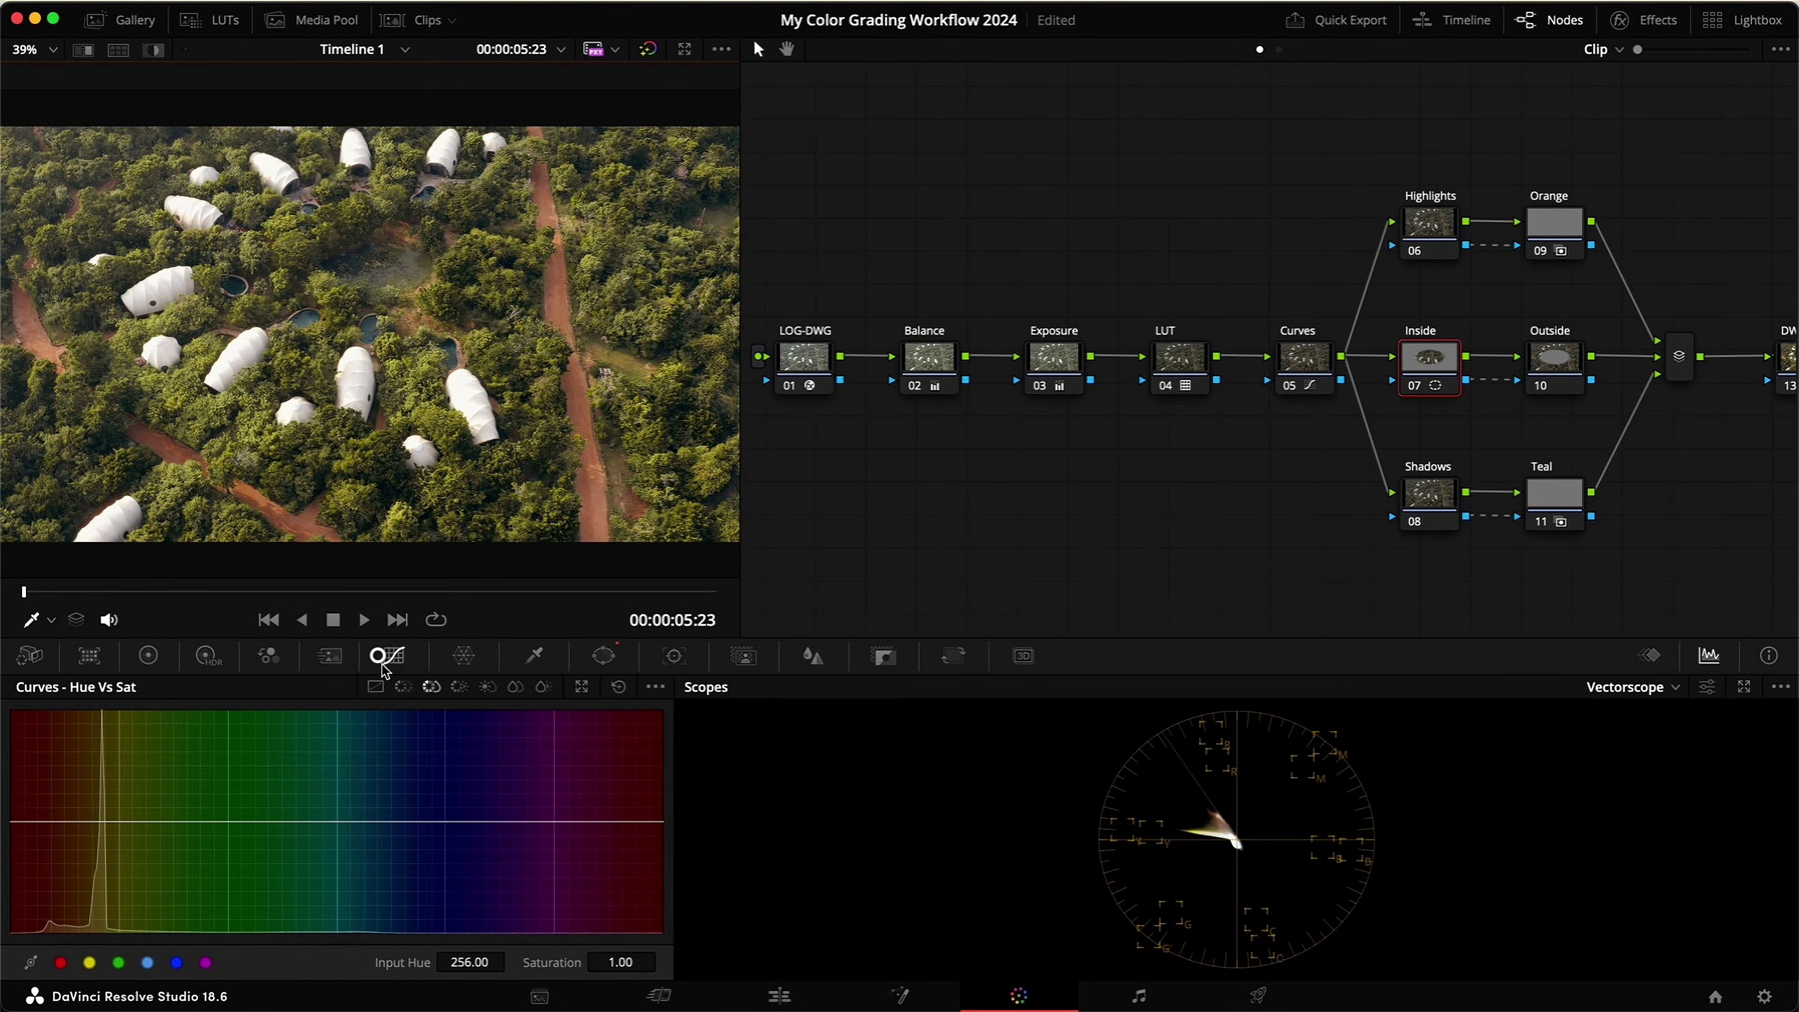
left_click(373, 687)
left_click_drag(102, 911, 101, 919)
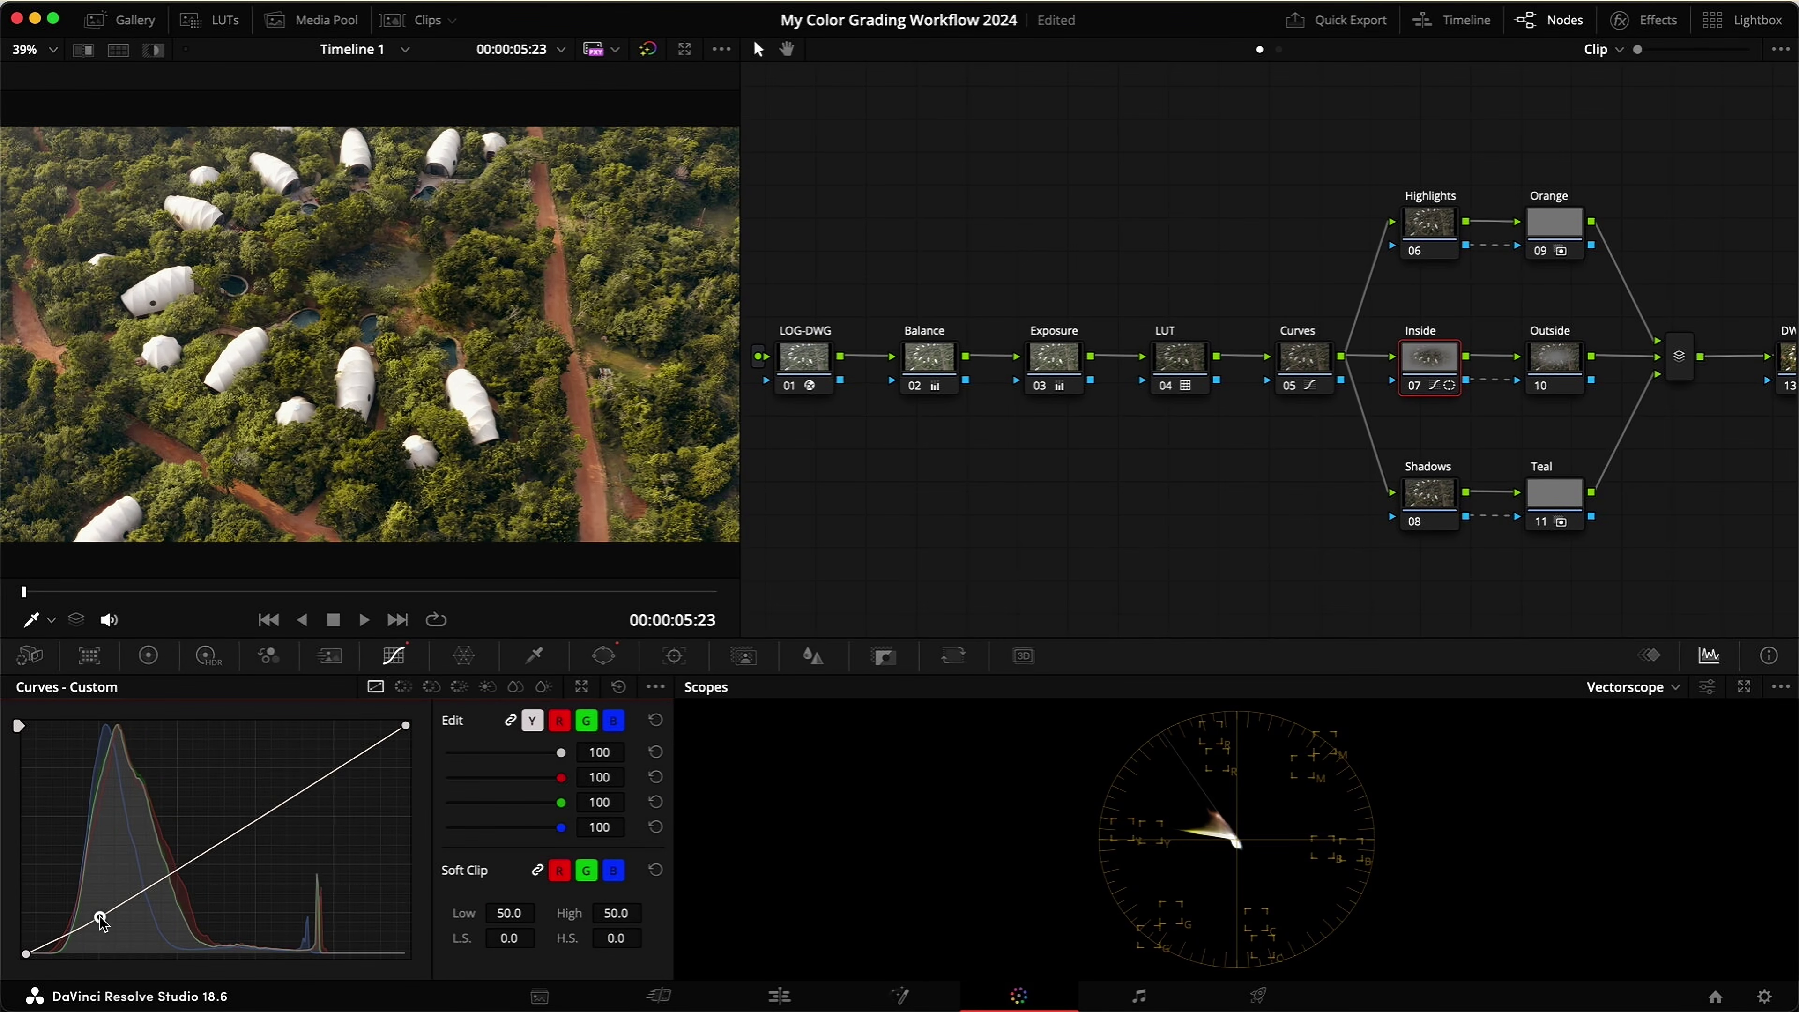
left_click_drag(340, 767, 334, 752)
key("super+d")
key("super+d")
key("super+s")
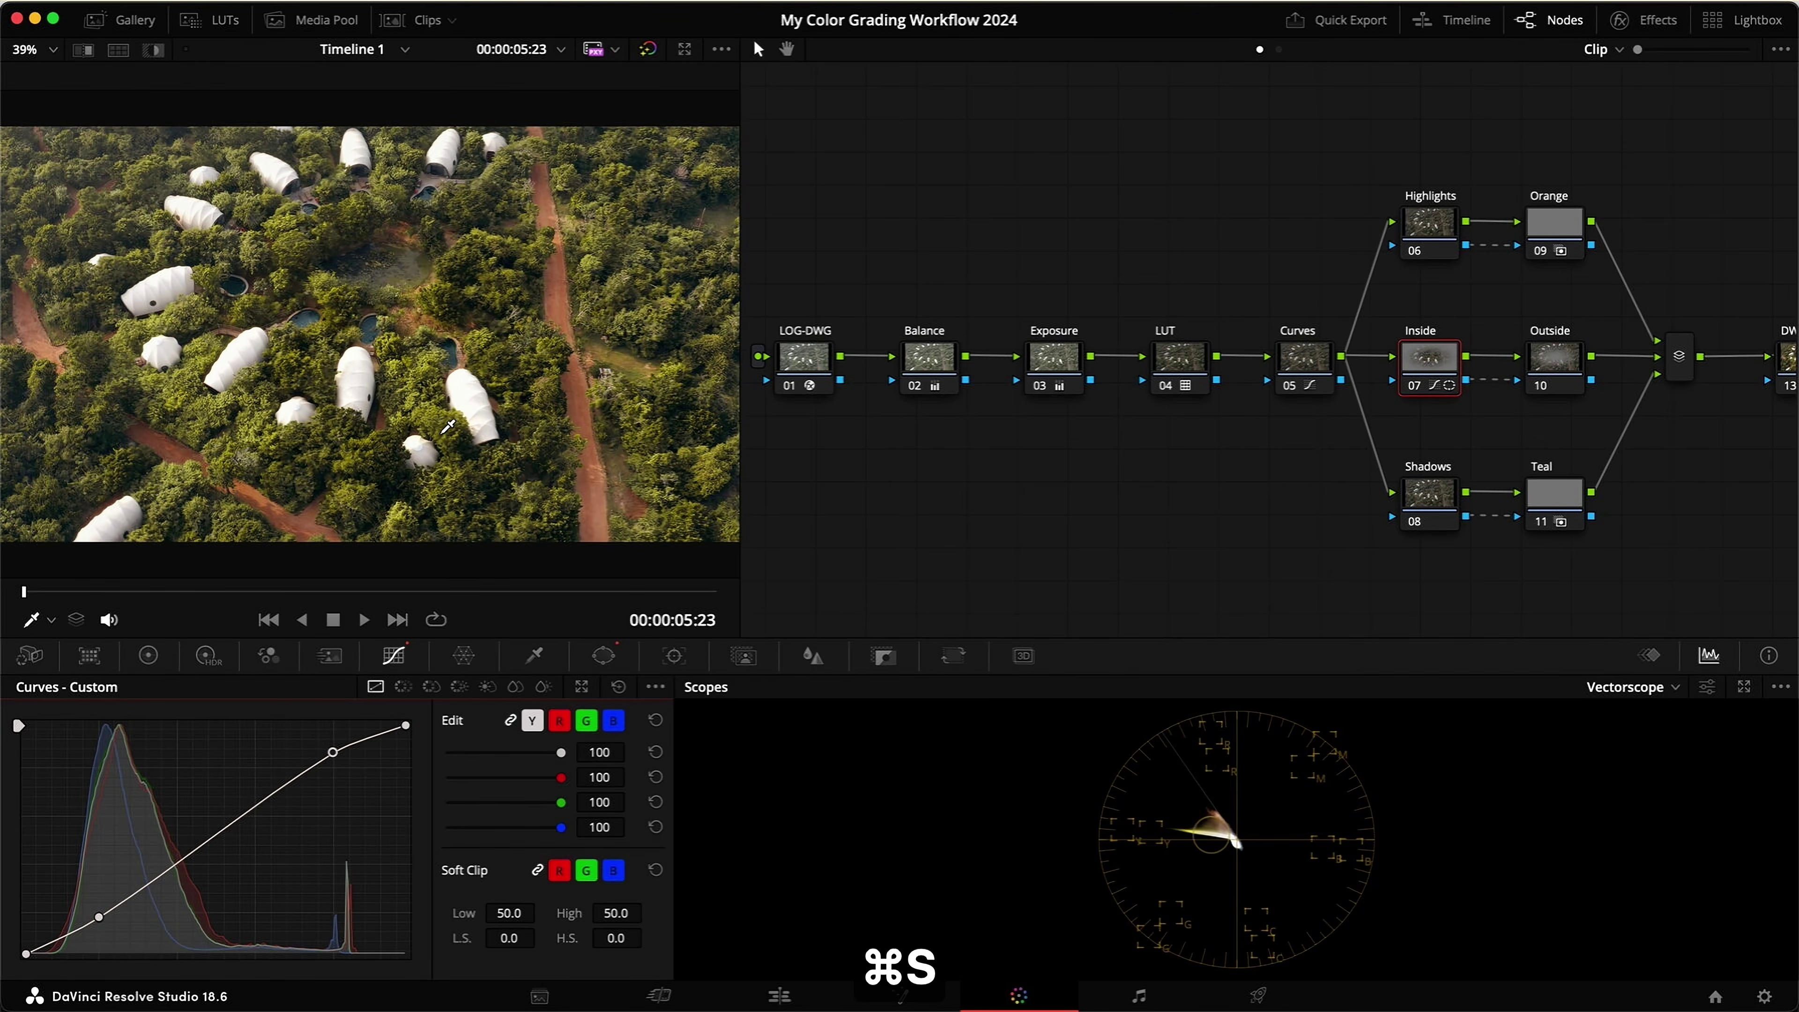
Step: Raise the Inside node's master Gamma to 0.01, compare the node off and on, and save the project
left_click(141, 656)
key("super+d")
key("super+d")
key("super+s")
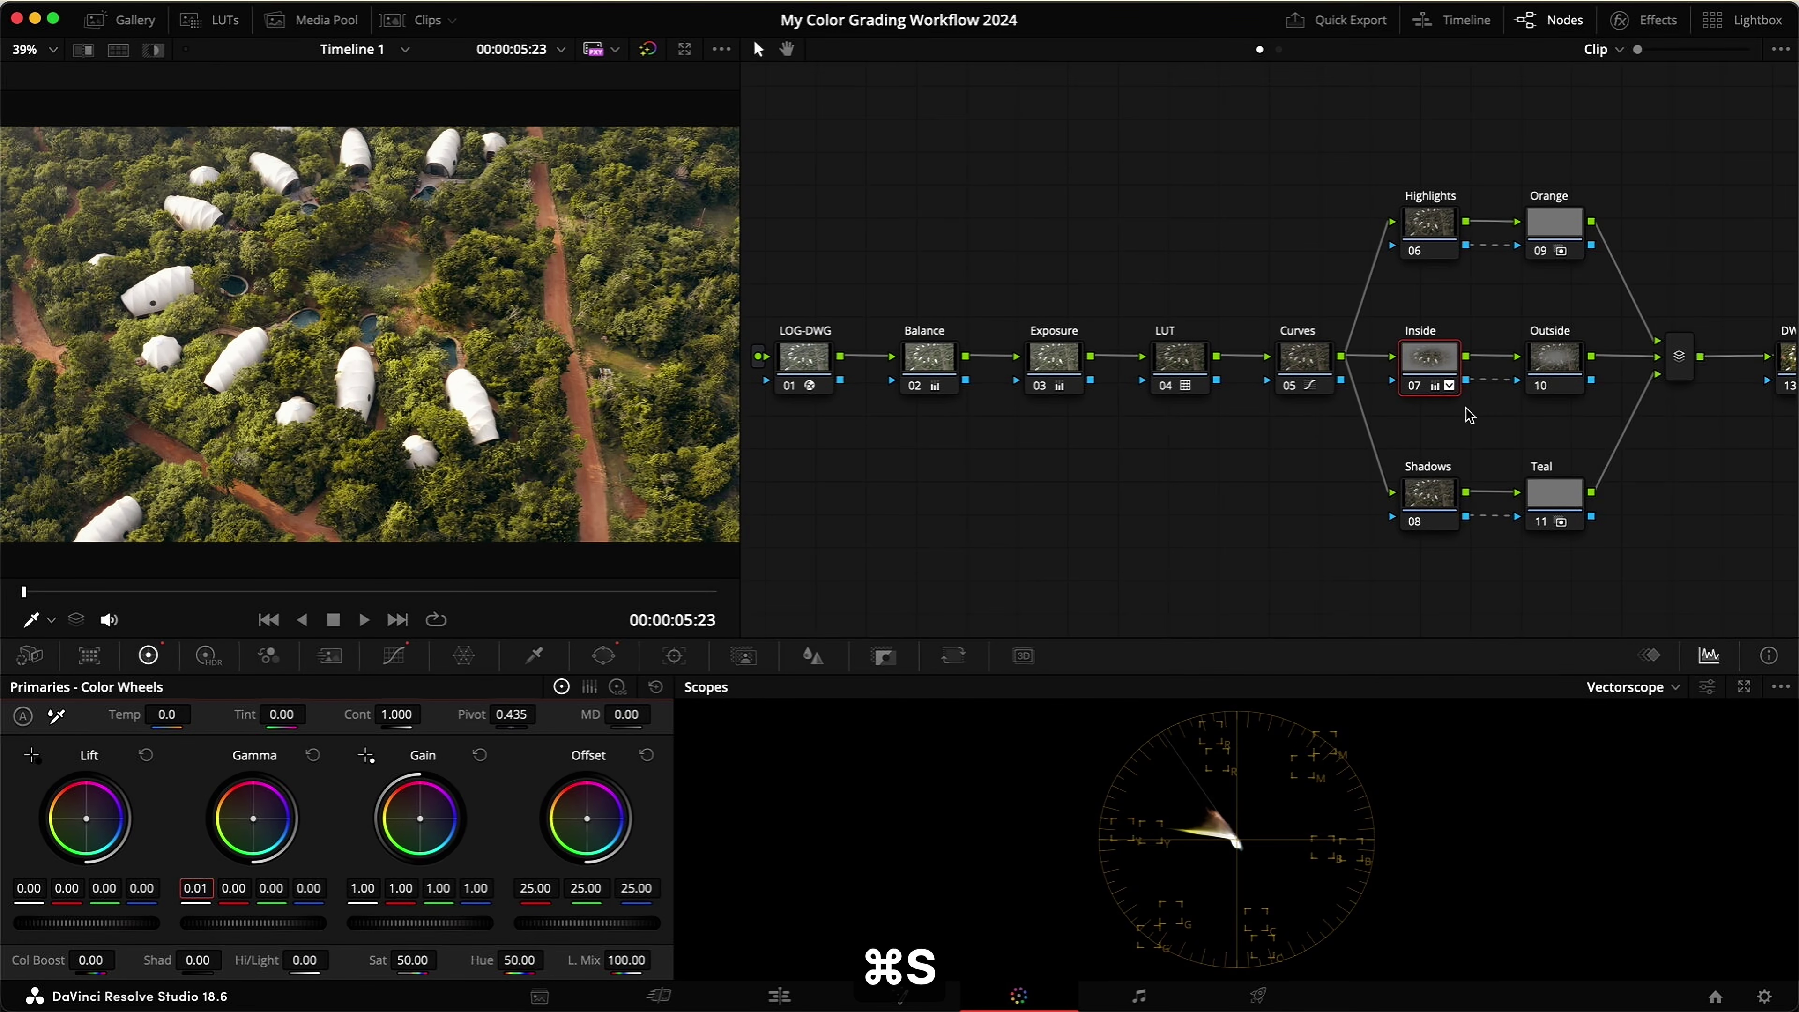
Step: Darken the Outside node by pulling down the shadows of its custom curve, compare it off and on, and save
left_click(1561, 353)
left_click(394, 655)
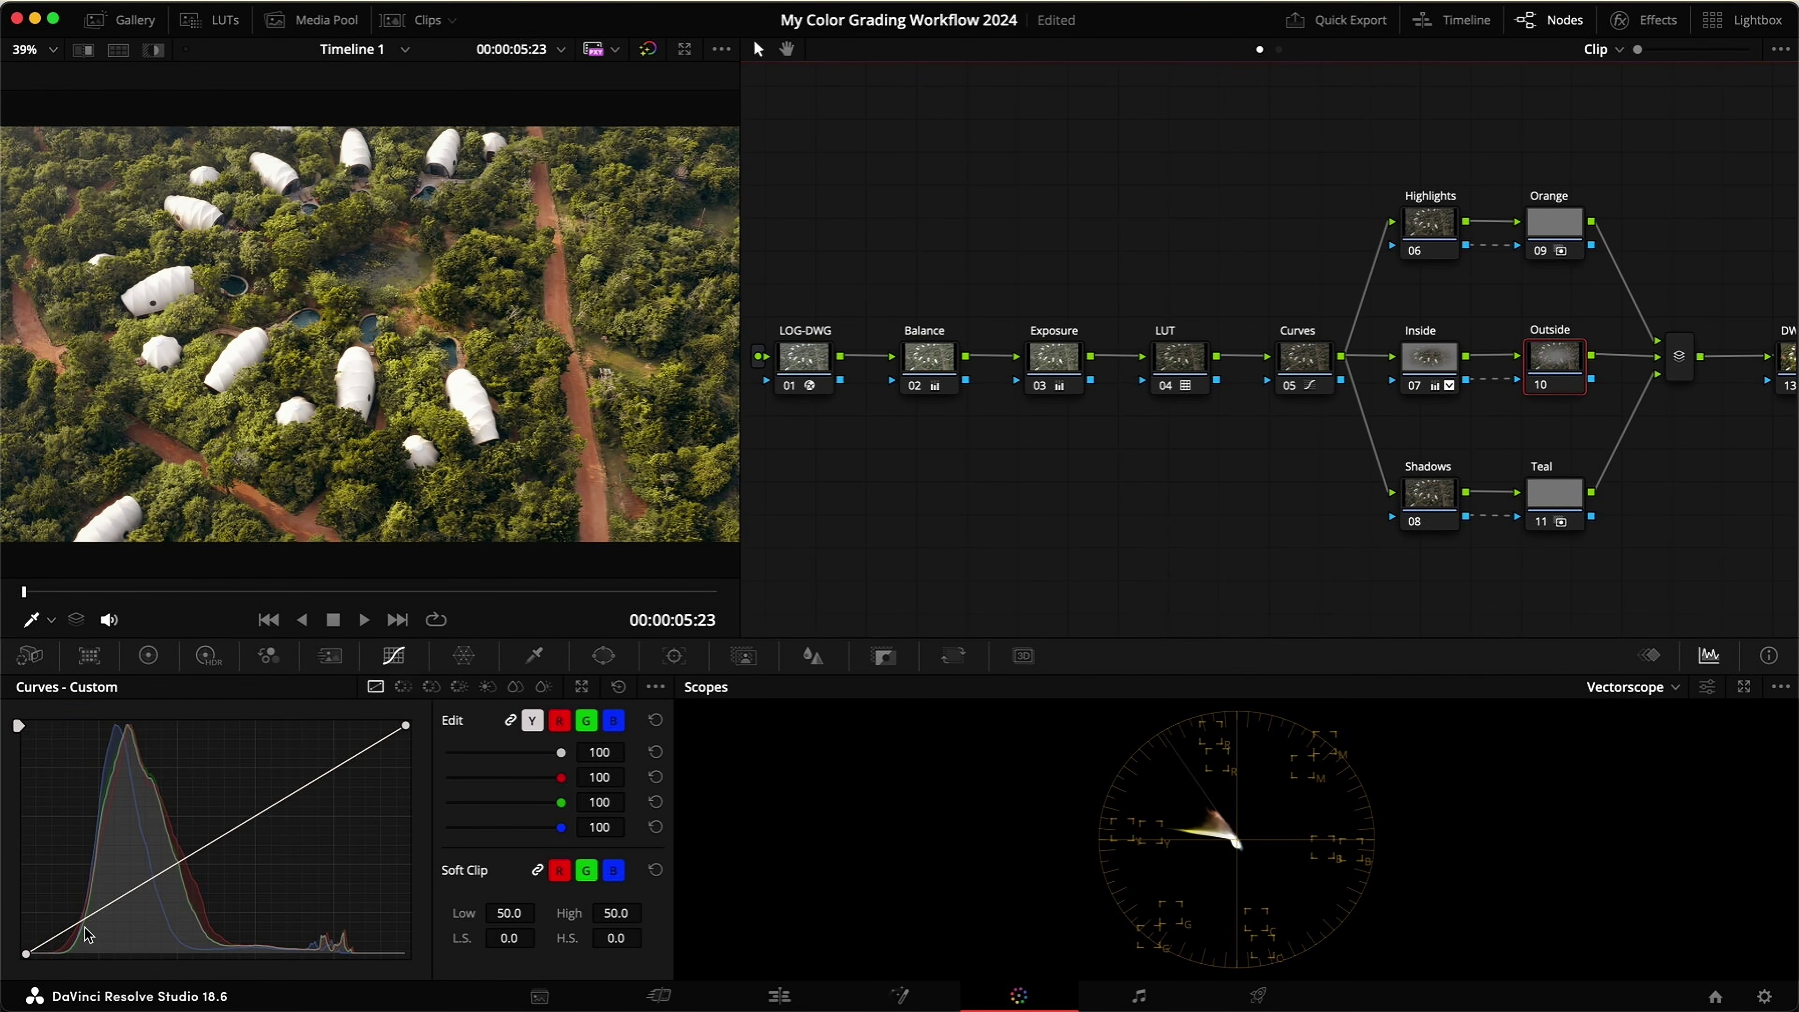
left_click_drag(114, 909, 118, 912)
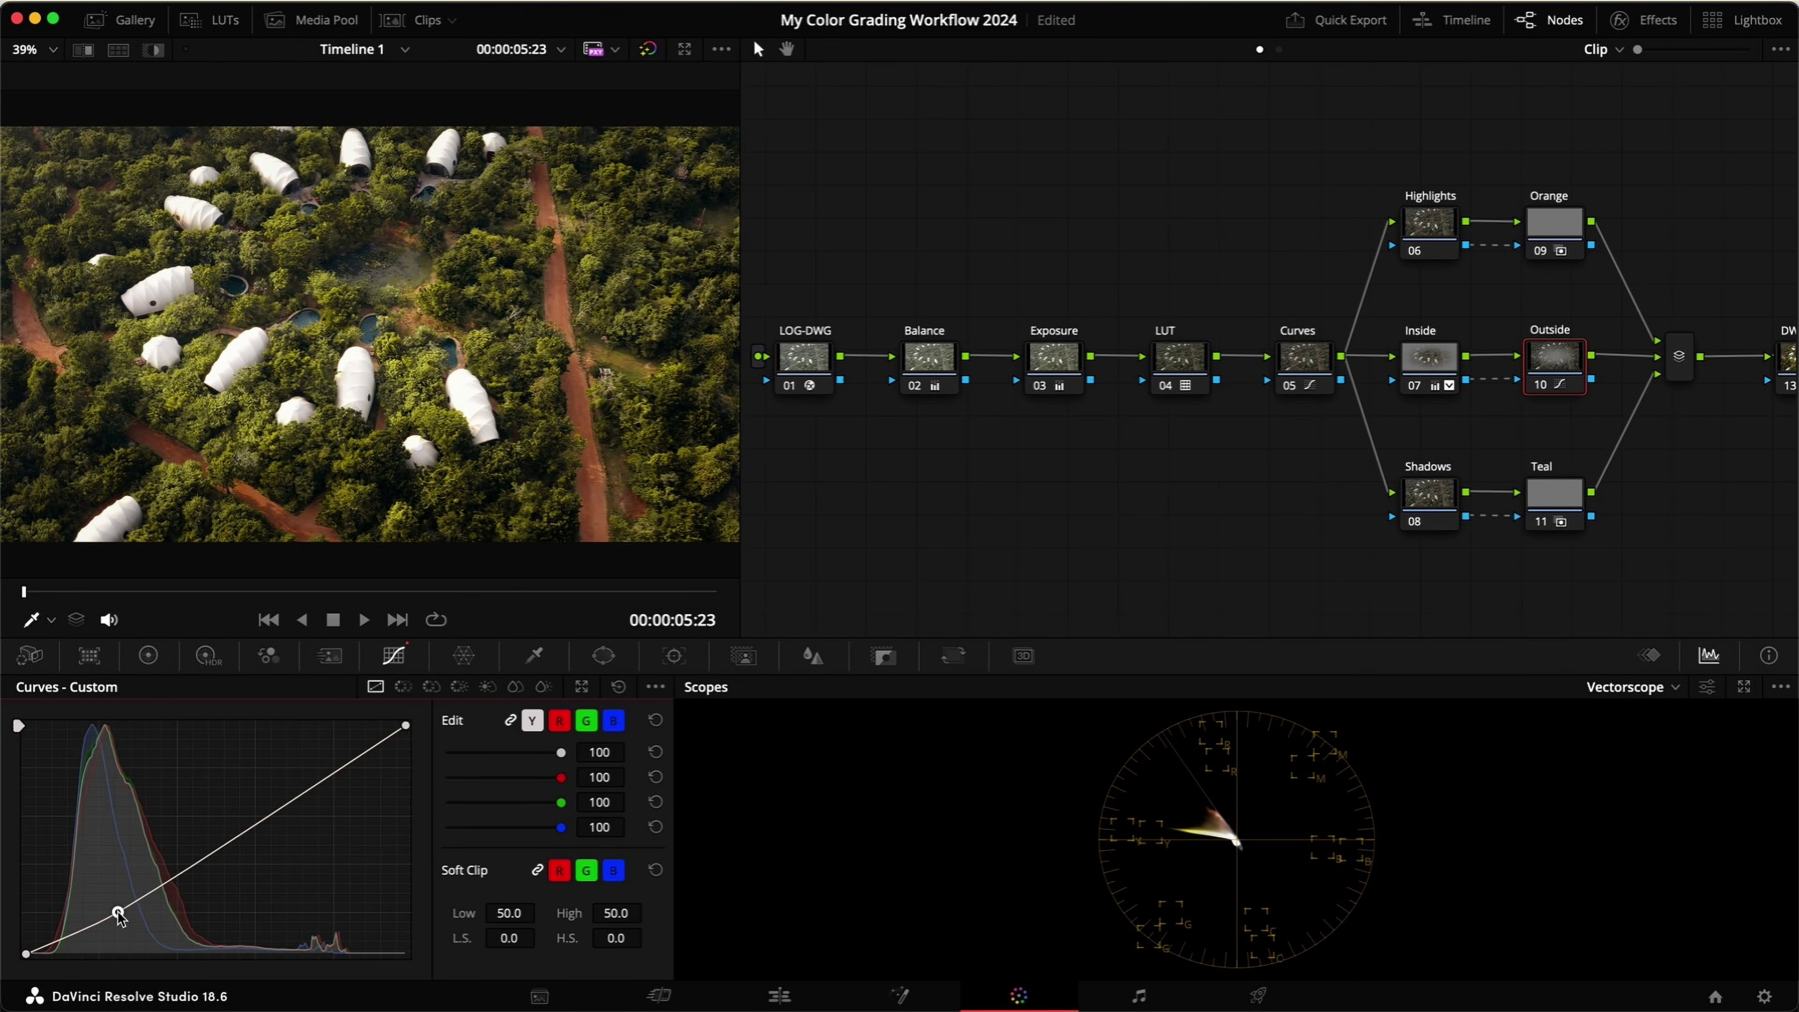
key("super+d")
key("super+d")
key("super+s")
Step: Examine the vignetted image full screen, with the Outside node off and on, and further along the clip
key("super+f")
key("Escape")
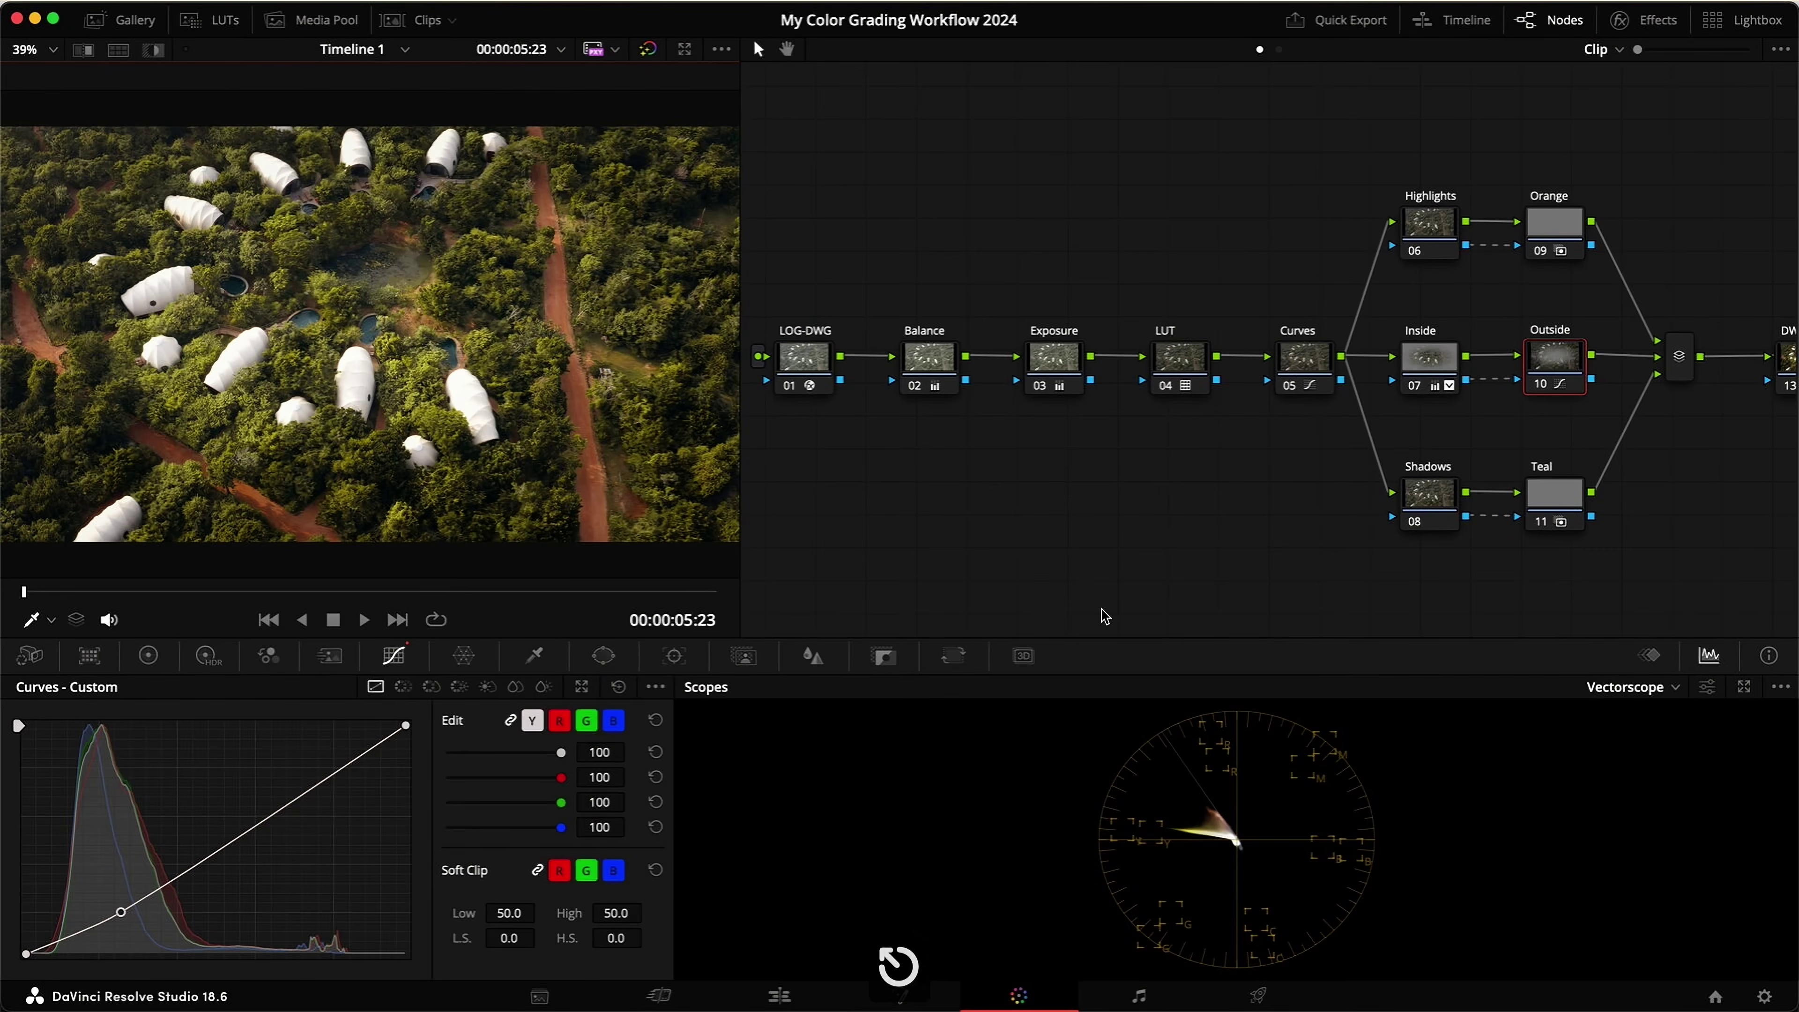
key("super+d")
key("super+d")
key("super+s")
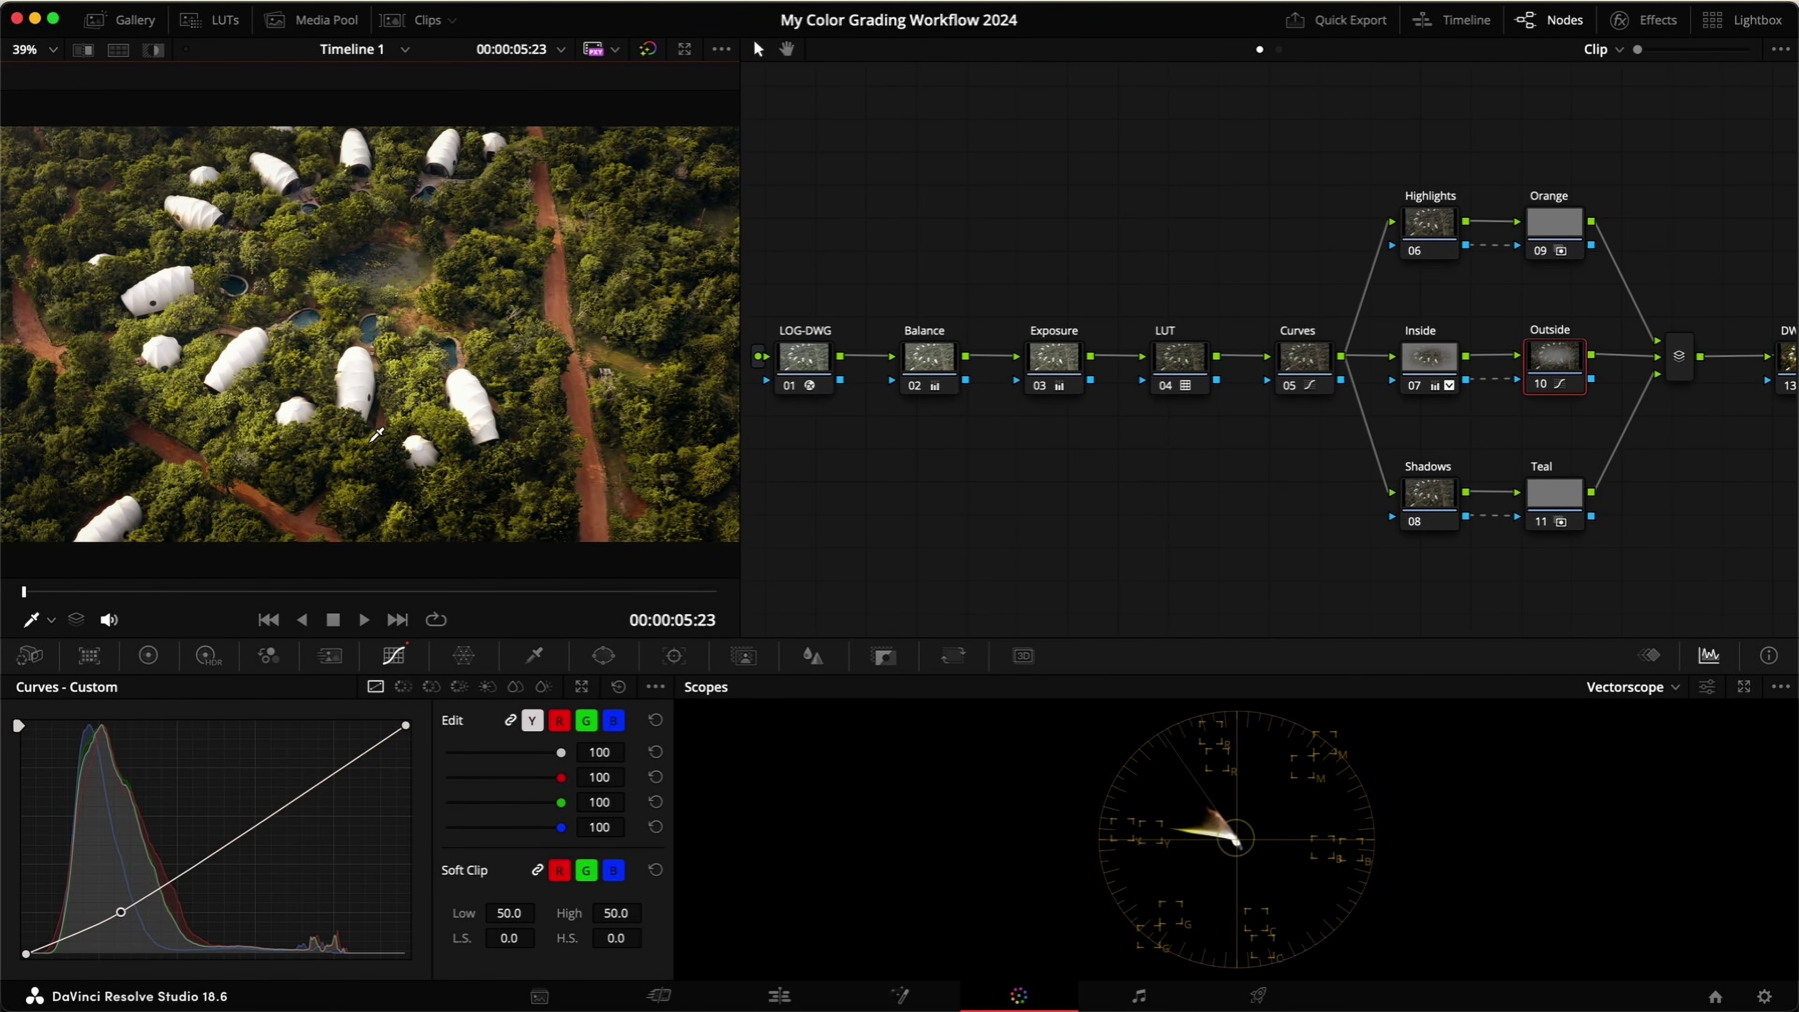
left_click_drag(277, 591, 96, 587)
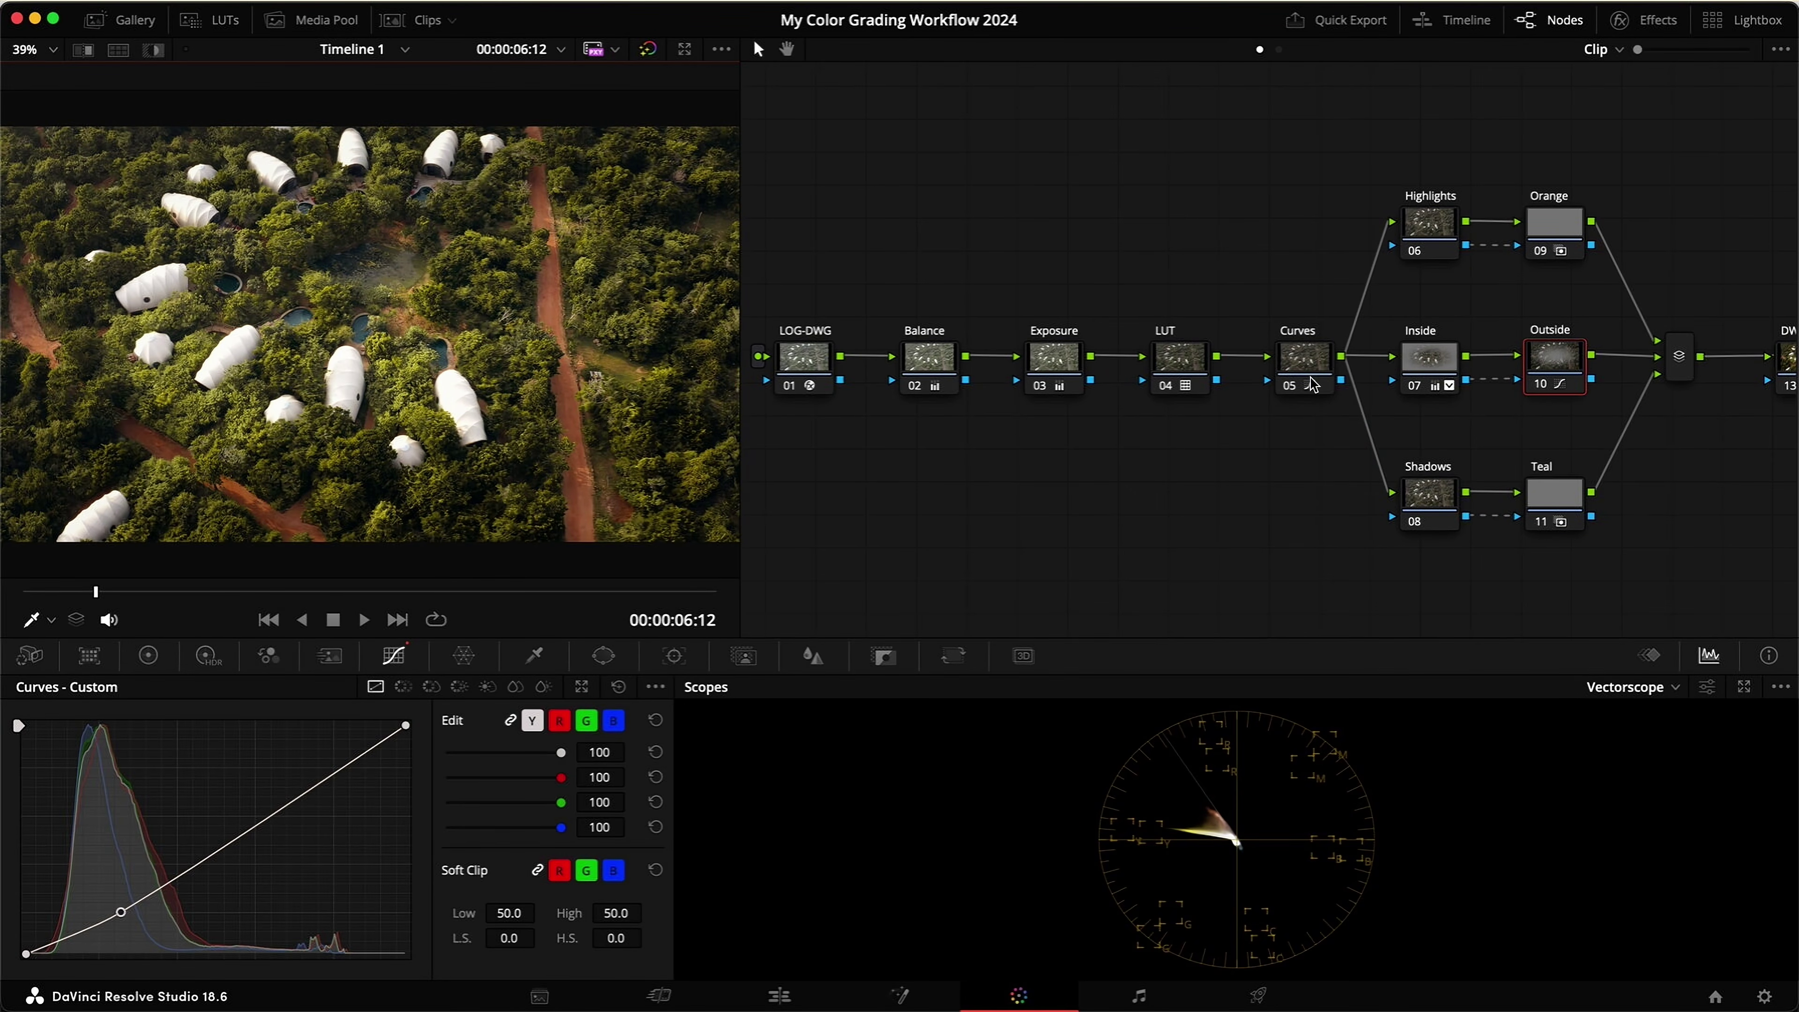
Step: Qualify the bright areas on the Highlights node with Luminance Low 59.0 and L. Soft 10.0 while viewing the highlighted selection
left_click(1425, 226)
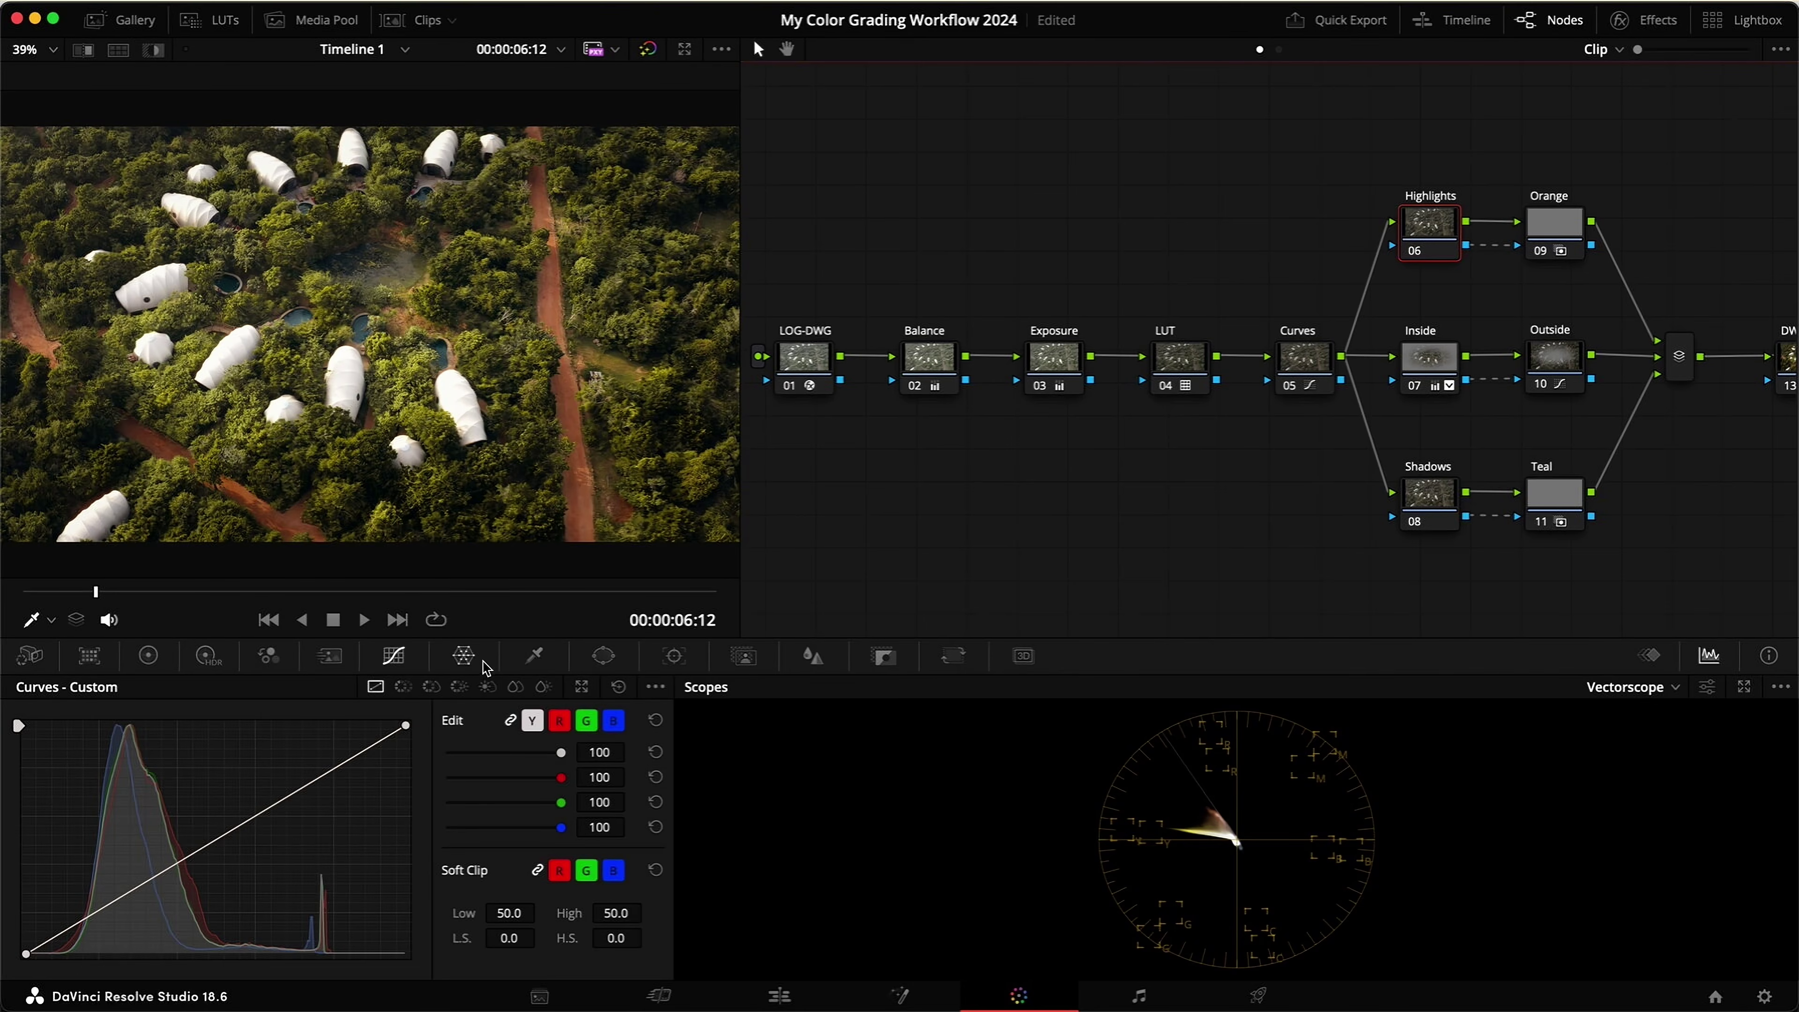
left_click(527, 657)
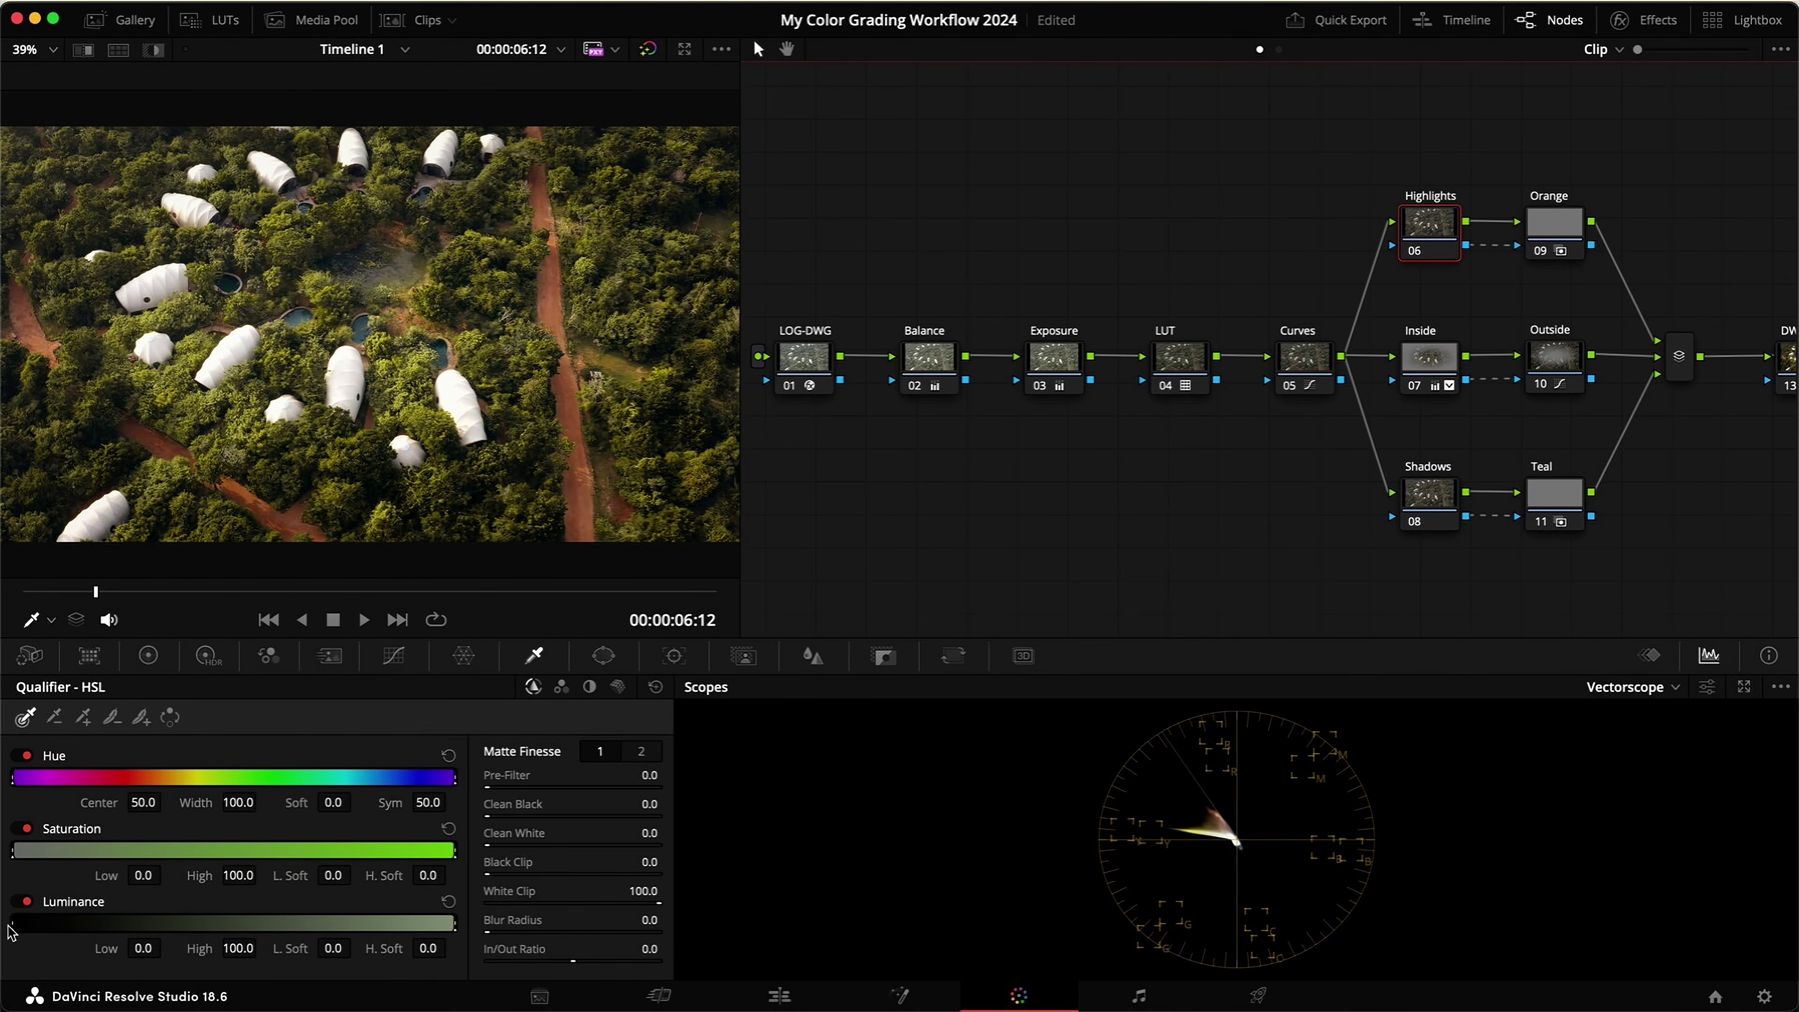
key("shift+h")
left_click_drag(12, 926, 275, 907)
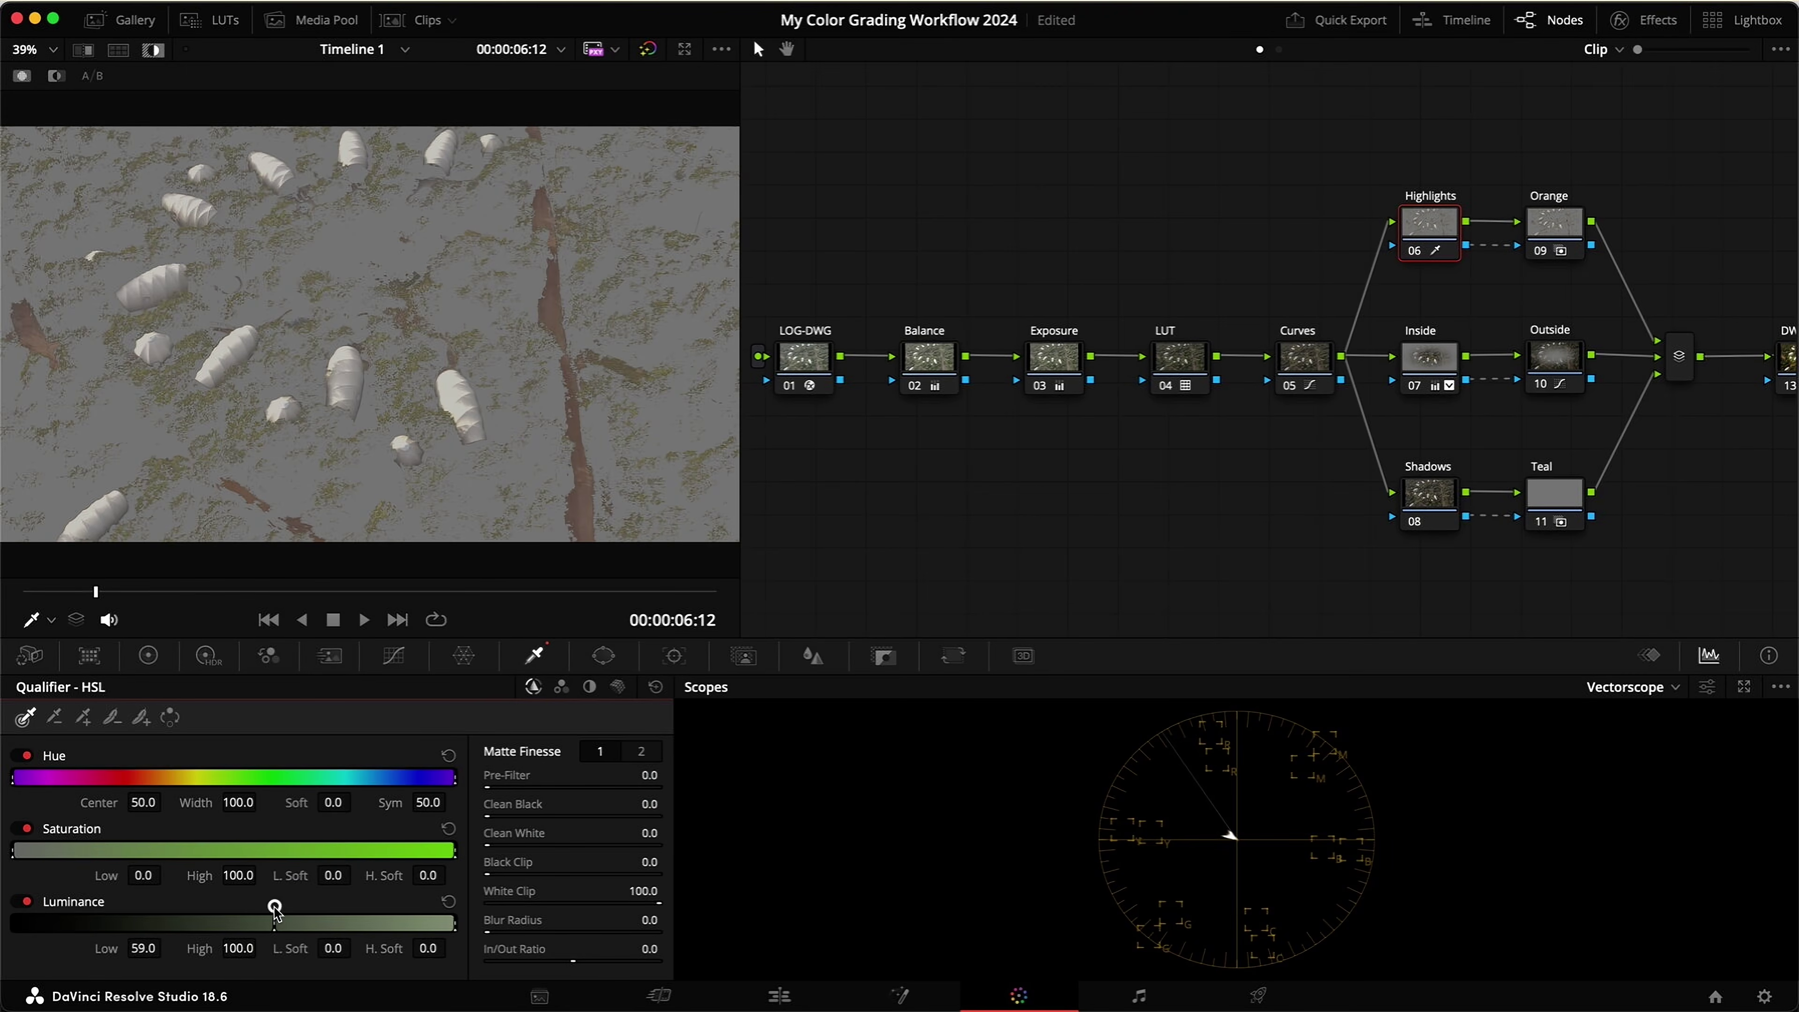
type("10")
key("Return")
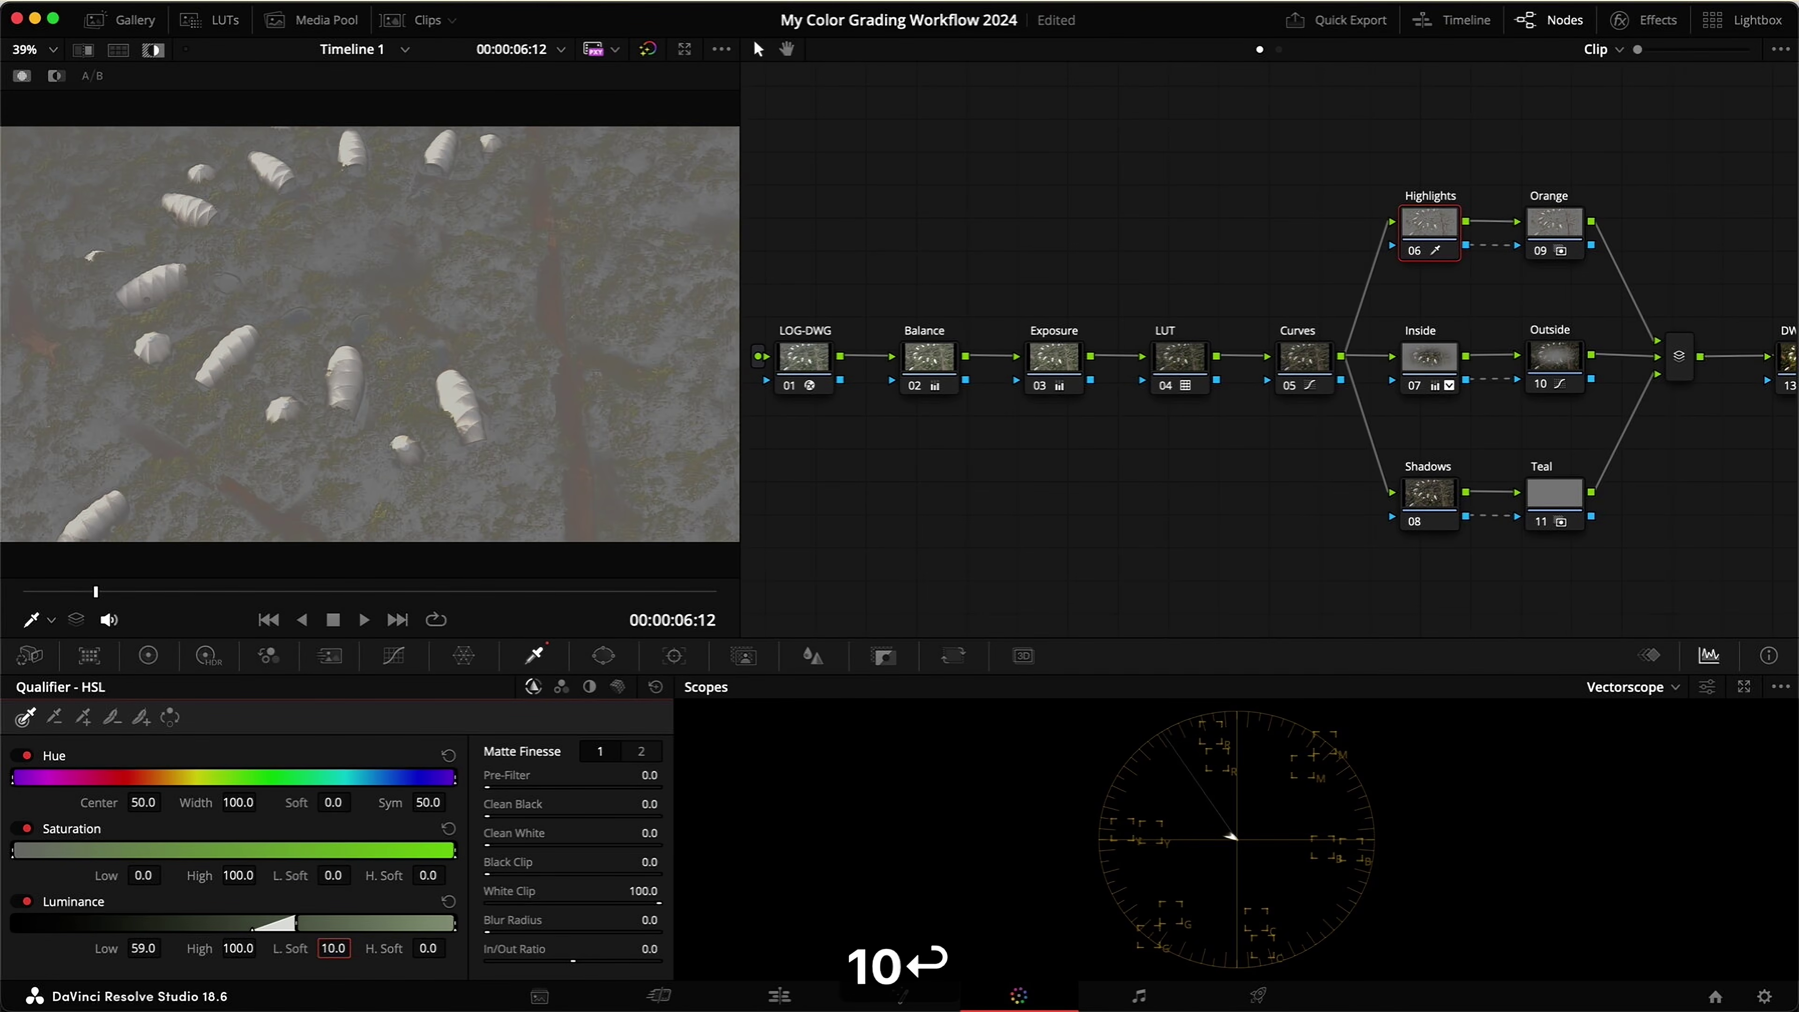
Step: Refine the Highlights qualifier to Luminance Low 60.3, set Blur Radius to 5.0, and enter 5 in the second set of Matte Finesse controls
left_click_drag(292, 920, 298, 919)
key("shift+h")
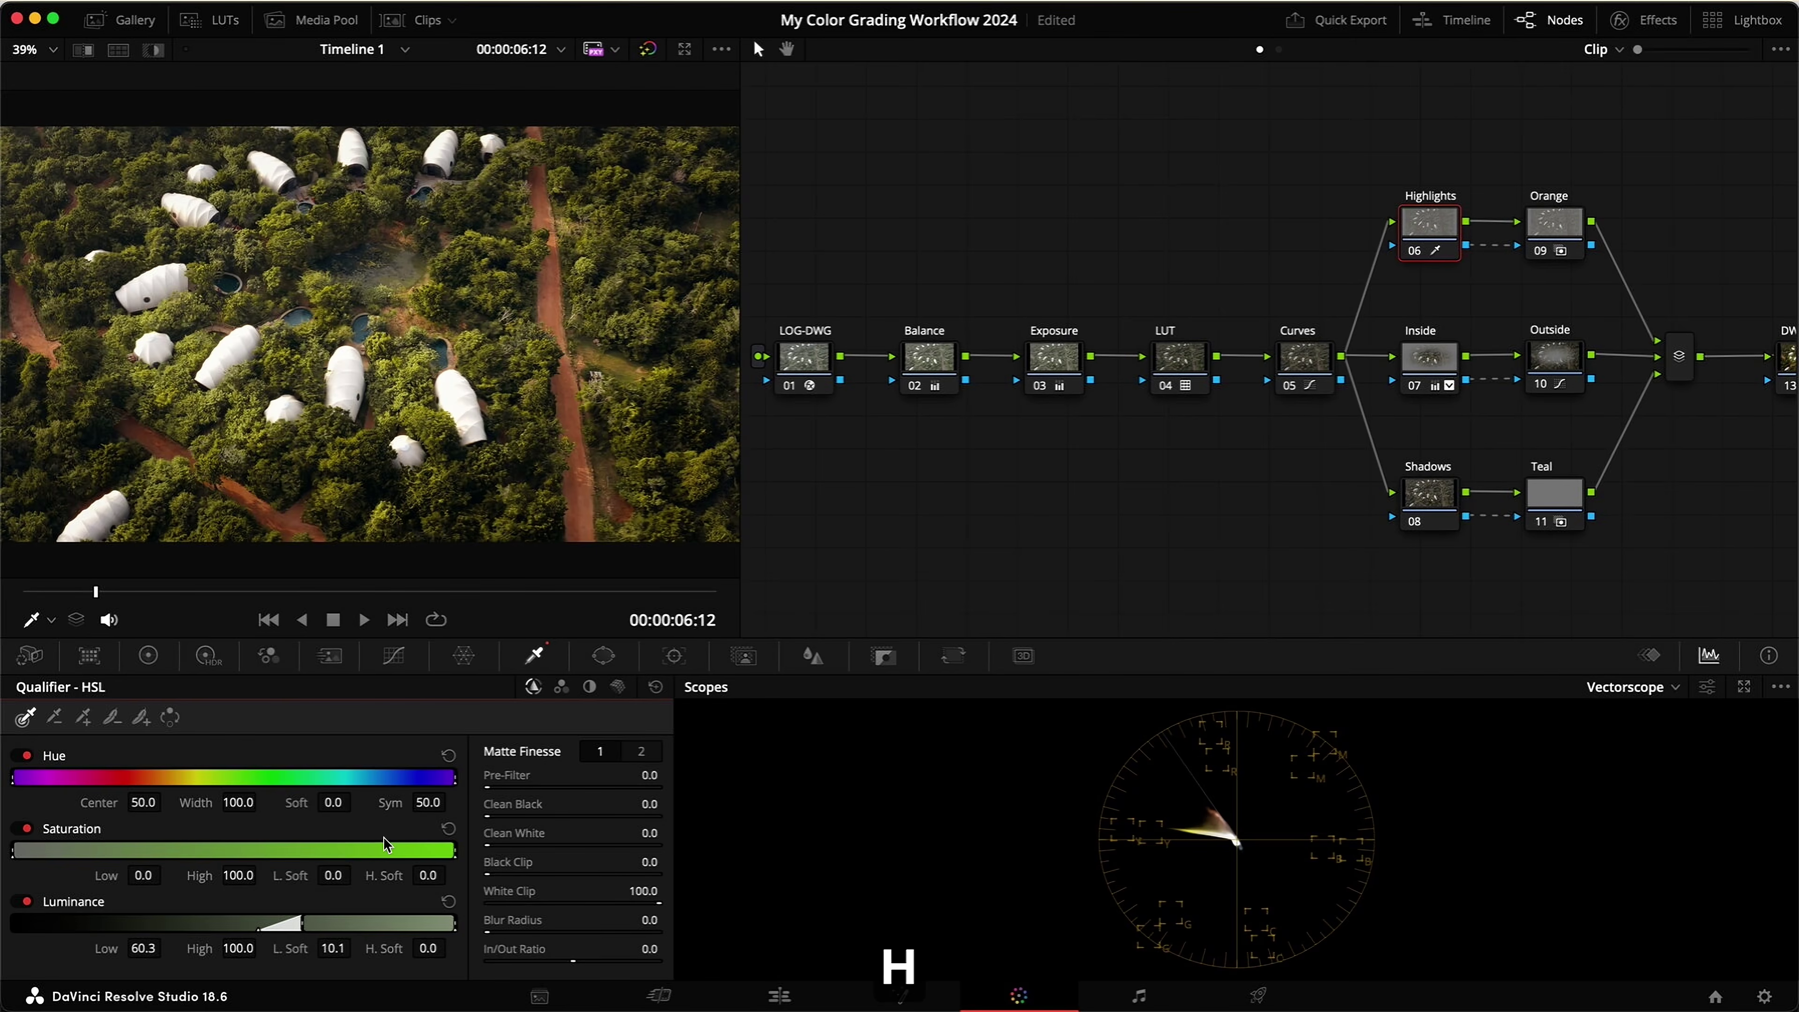
left_click(574, 919)
type("5")
key("Return")
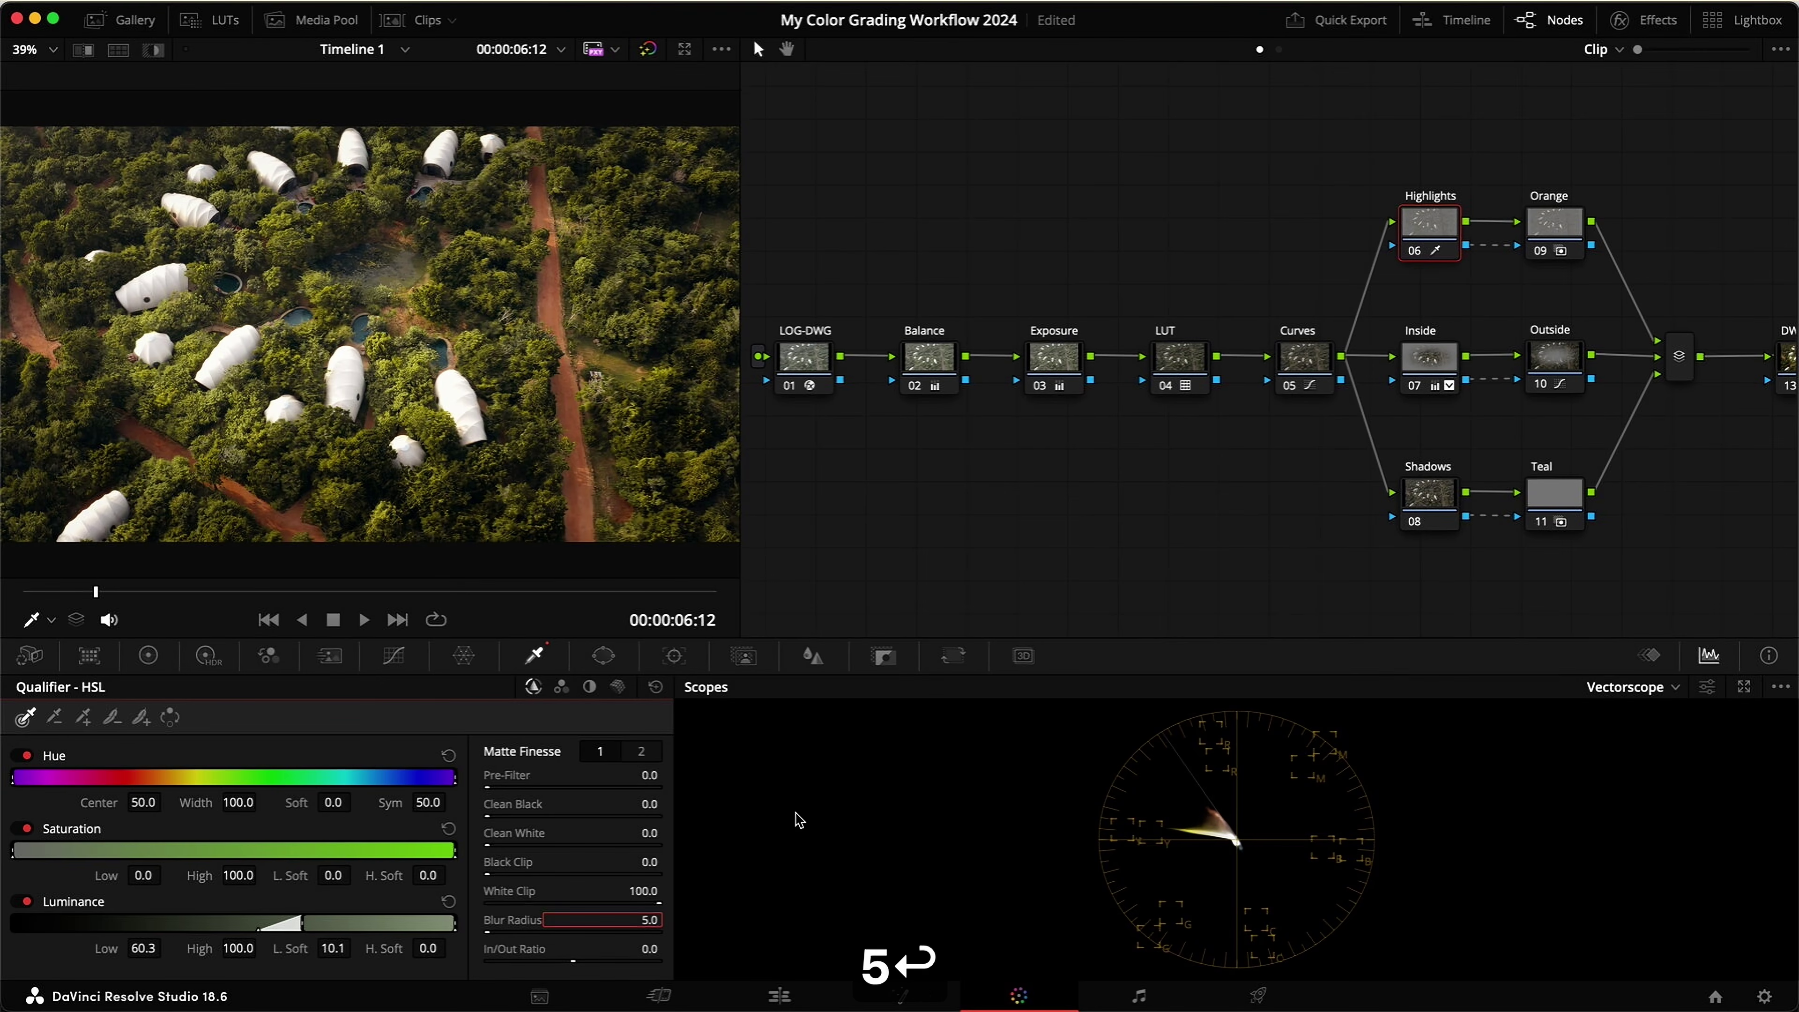
left_click(641, 751)
left_click(615, 829)
type("5")
key("Return")
left_click(600, 751)
left_click(149, 654)
left_click_drag(588, 829, 590, 824)
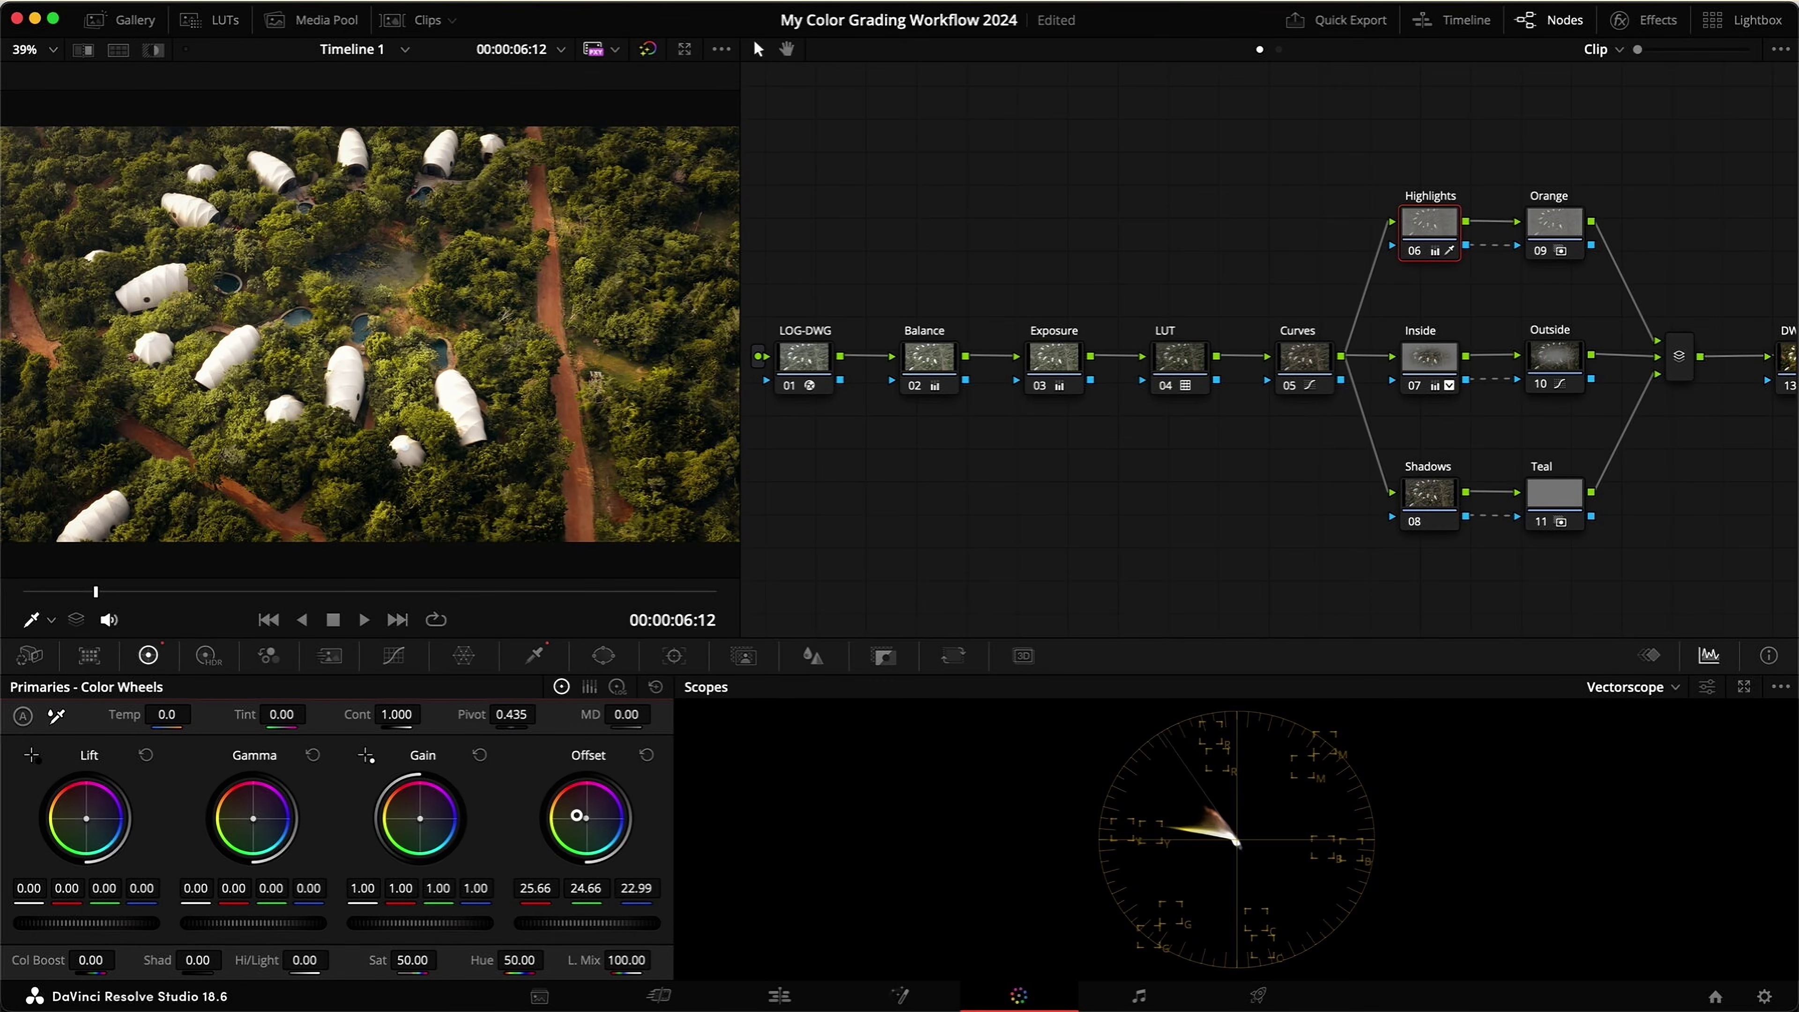
key("super+d")
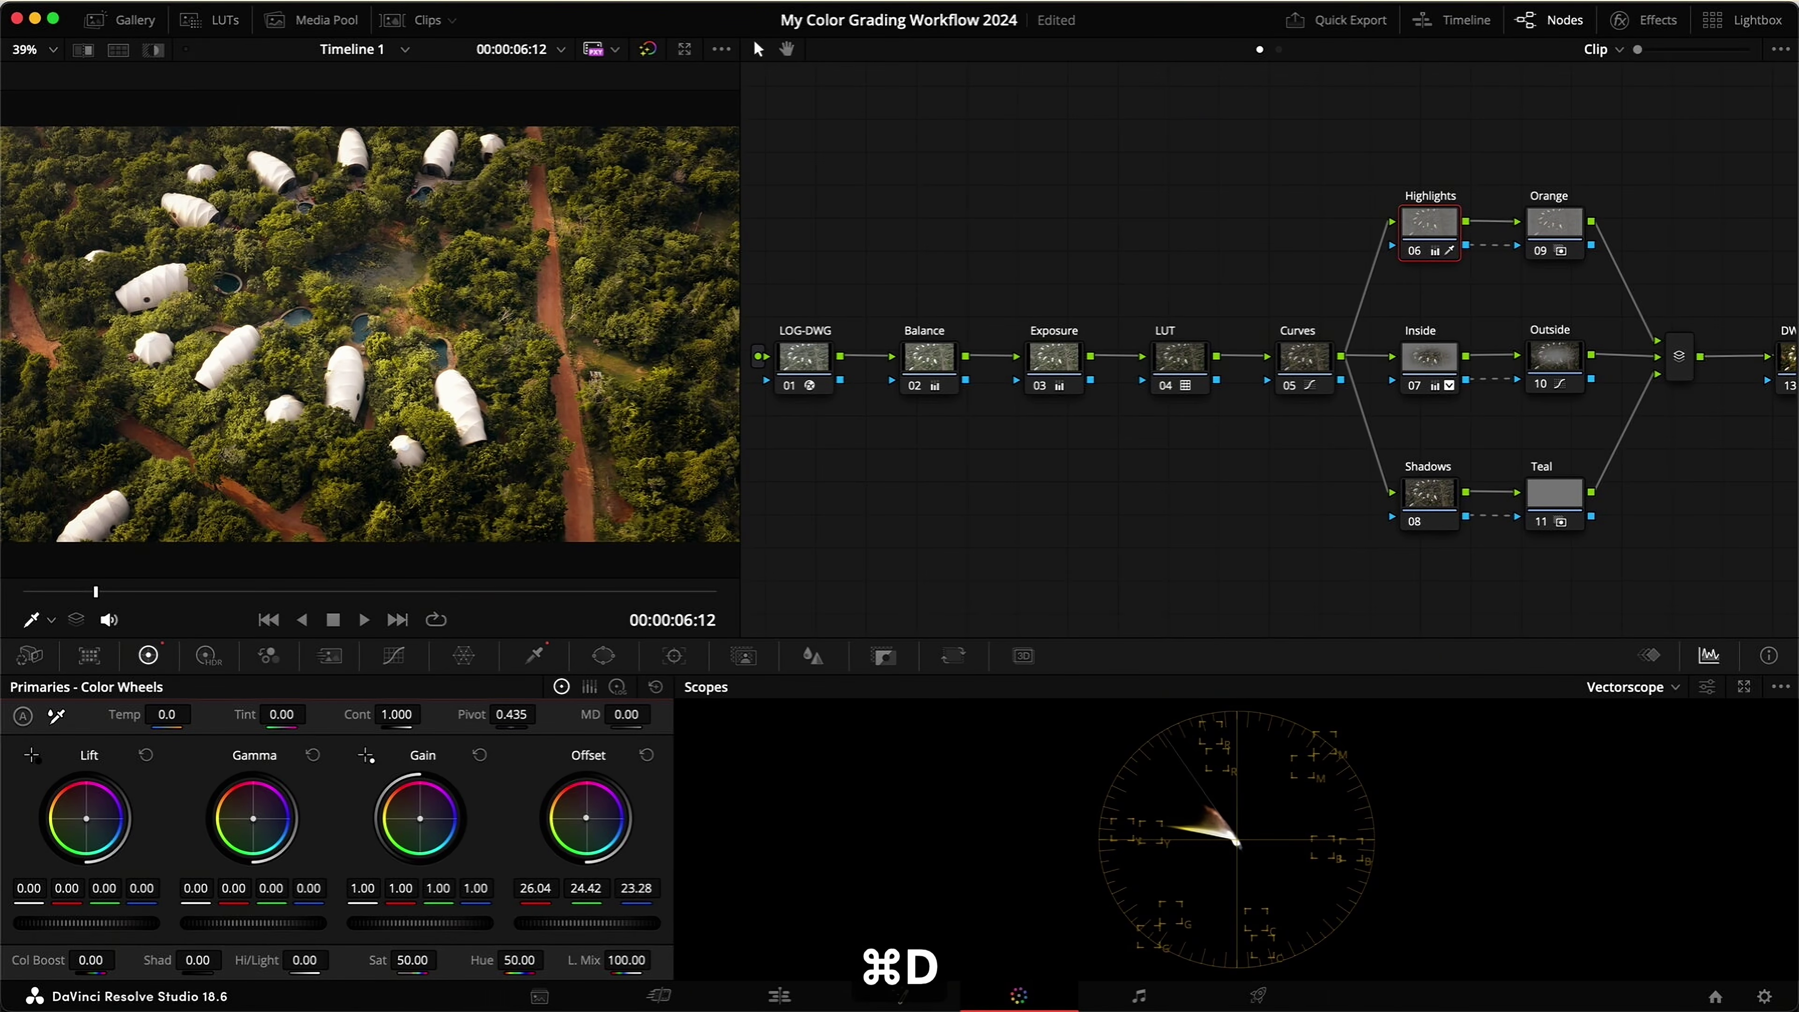
key("super+f")
key("Escape")
left_click(647, 756)
Step: Push the Orange node's Offset toward orange, about 26.30, 24.69 and 19.55, compare it off and on full screen, and save the project
left_click(1573, 226)
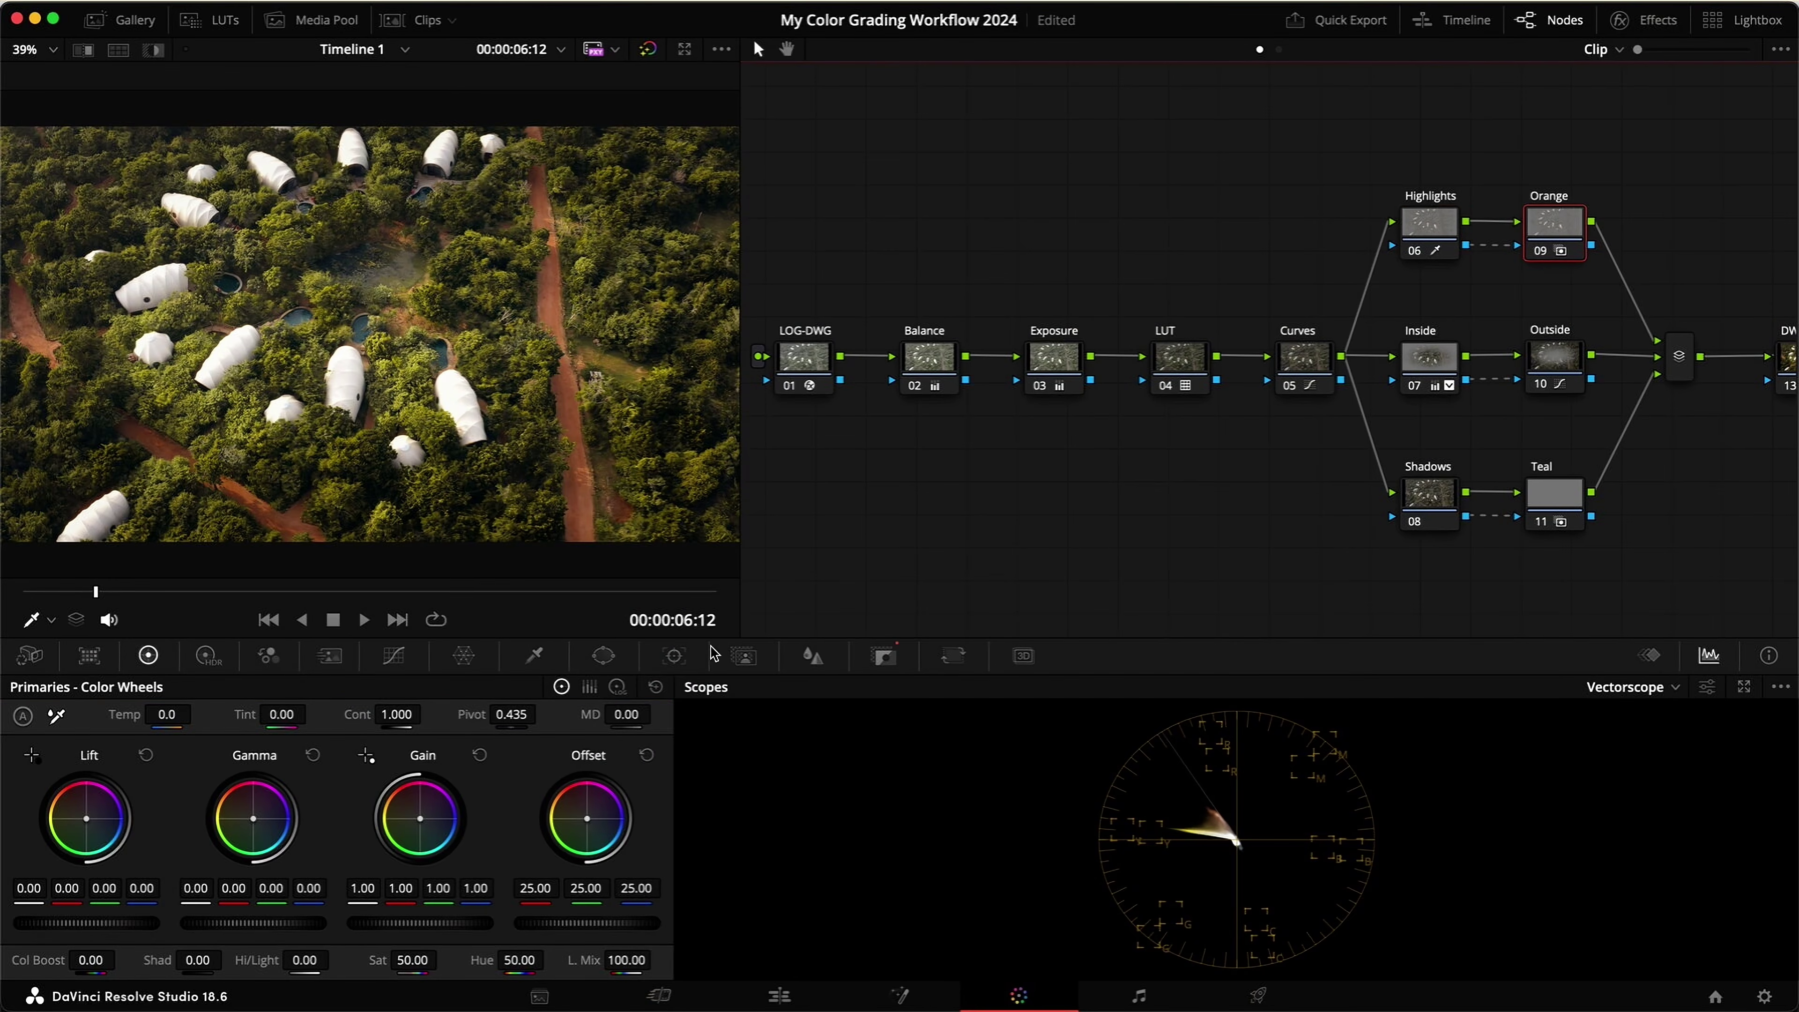
left_click_drag(588, 826, 555, 809)
key("super+d")
key("super+d")
key("super+f")
key("super+d")
key("super+d")
key("super+d")
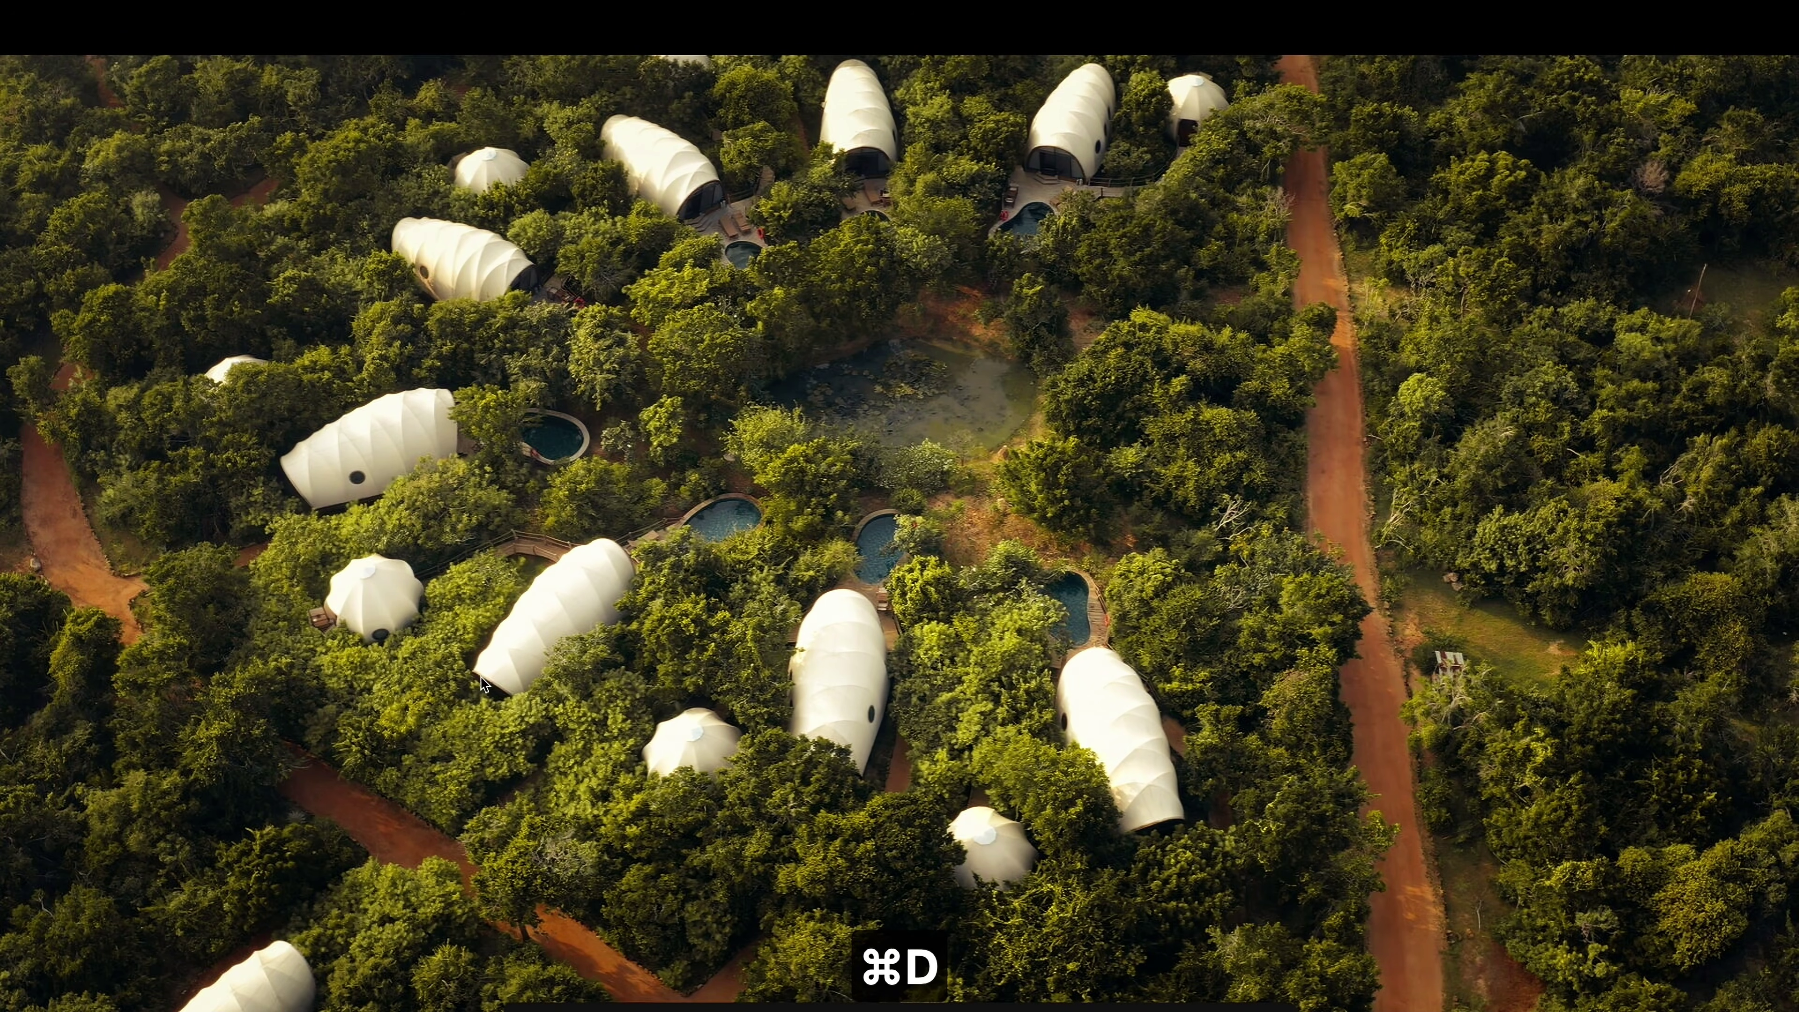
key("super+f")
key("super+s")
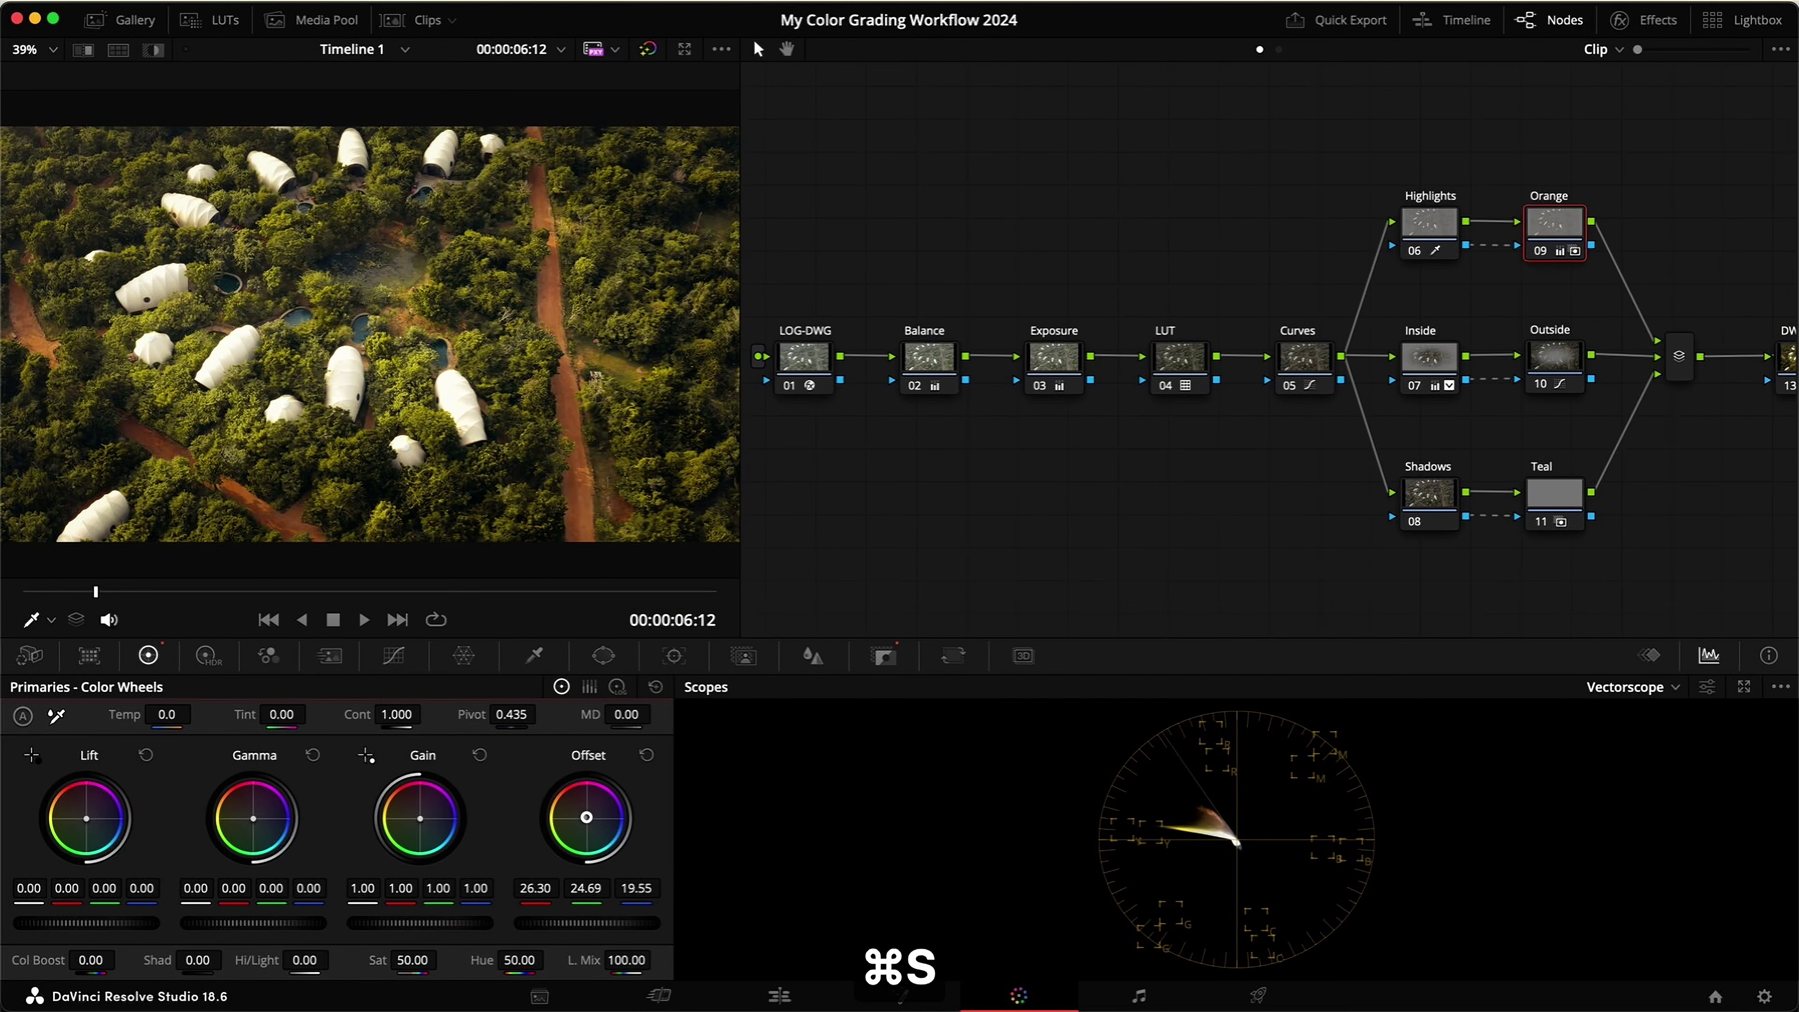
left_click_drag(586, 817, 589, 817)
key("super+s")
Step: Qualify the dark areas on the Shadows node with Luminance High 56.1 and H. Soft 10.1, previewing the highlighted selection
left_click(1427, 496)
left_click(535, 660)
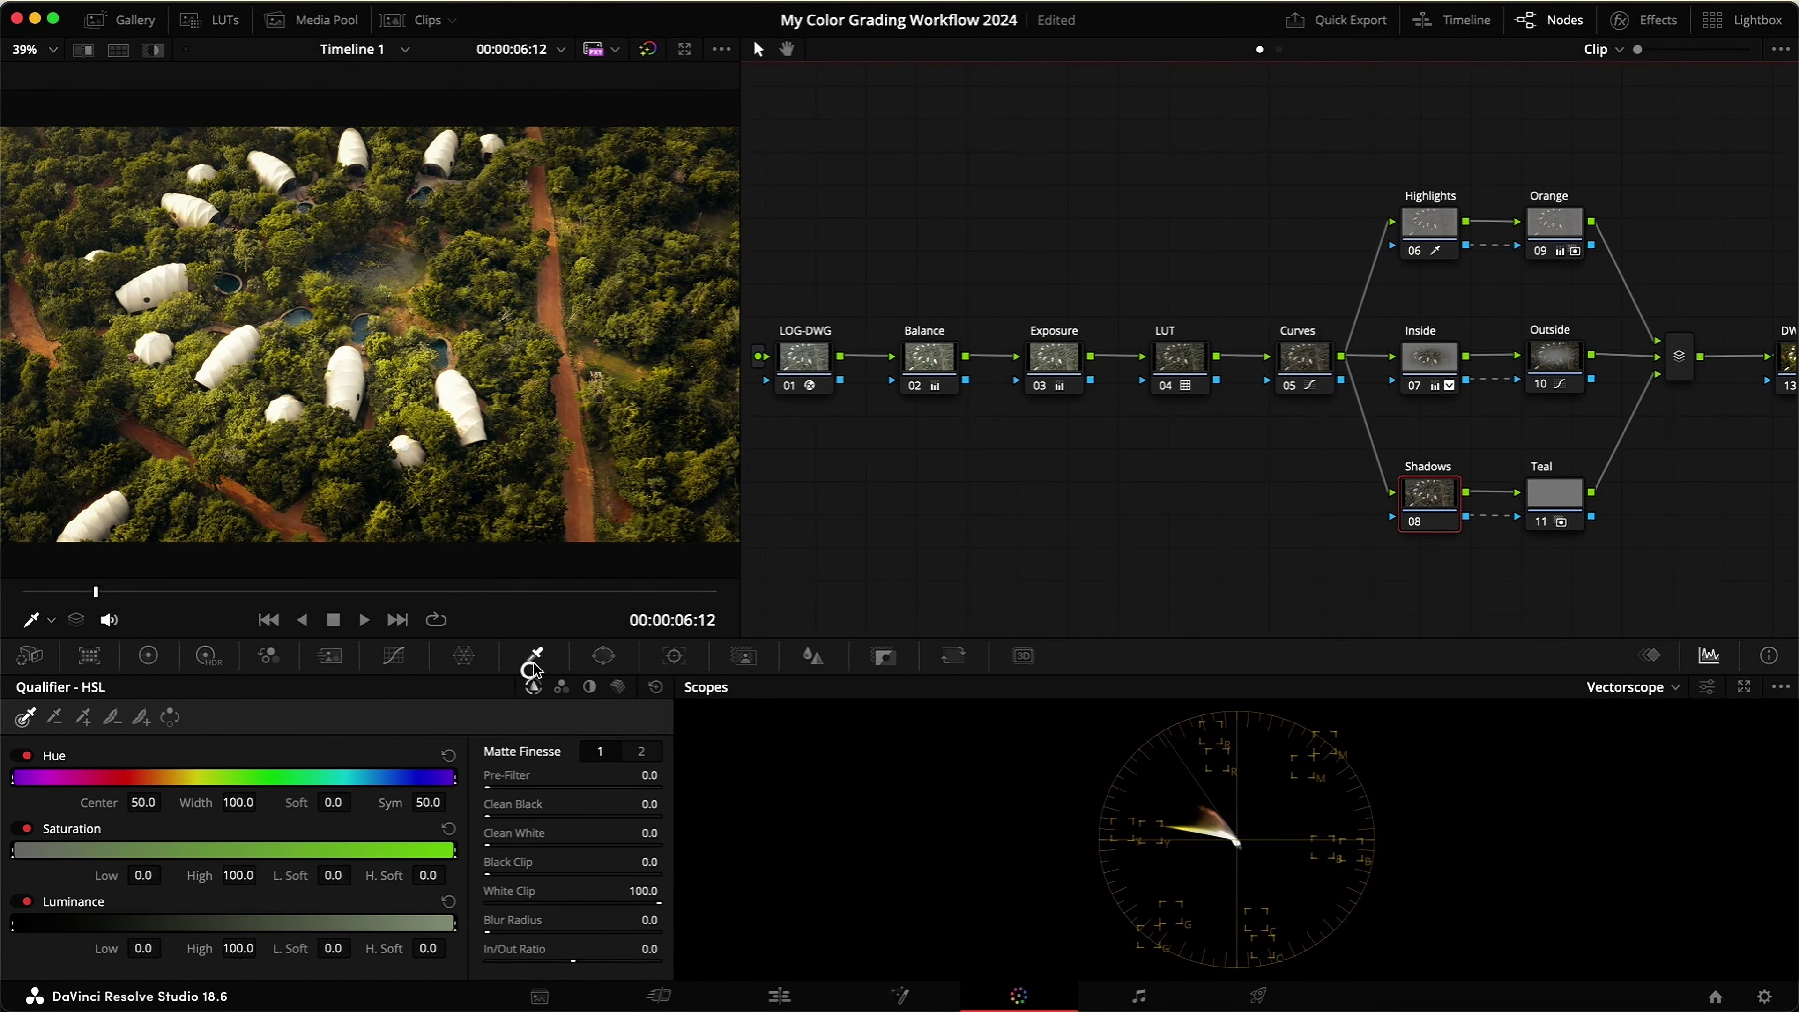
key("shift+h")
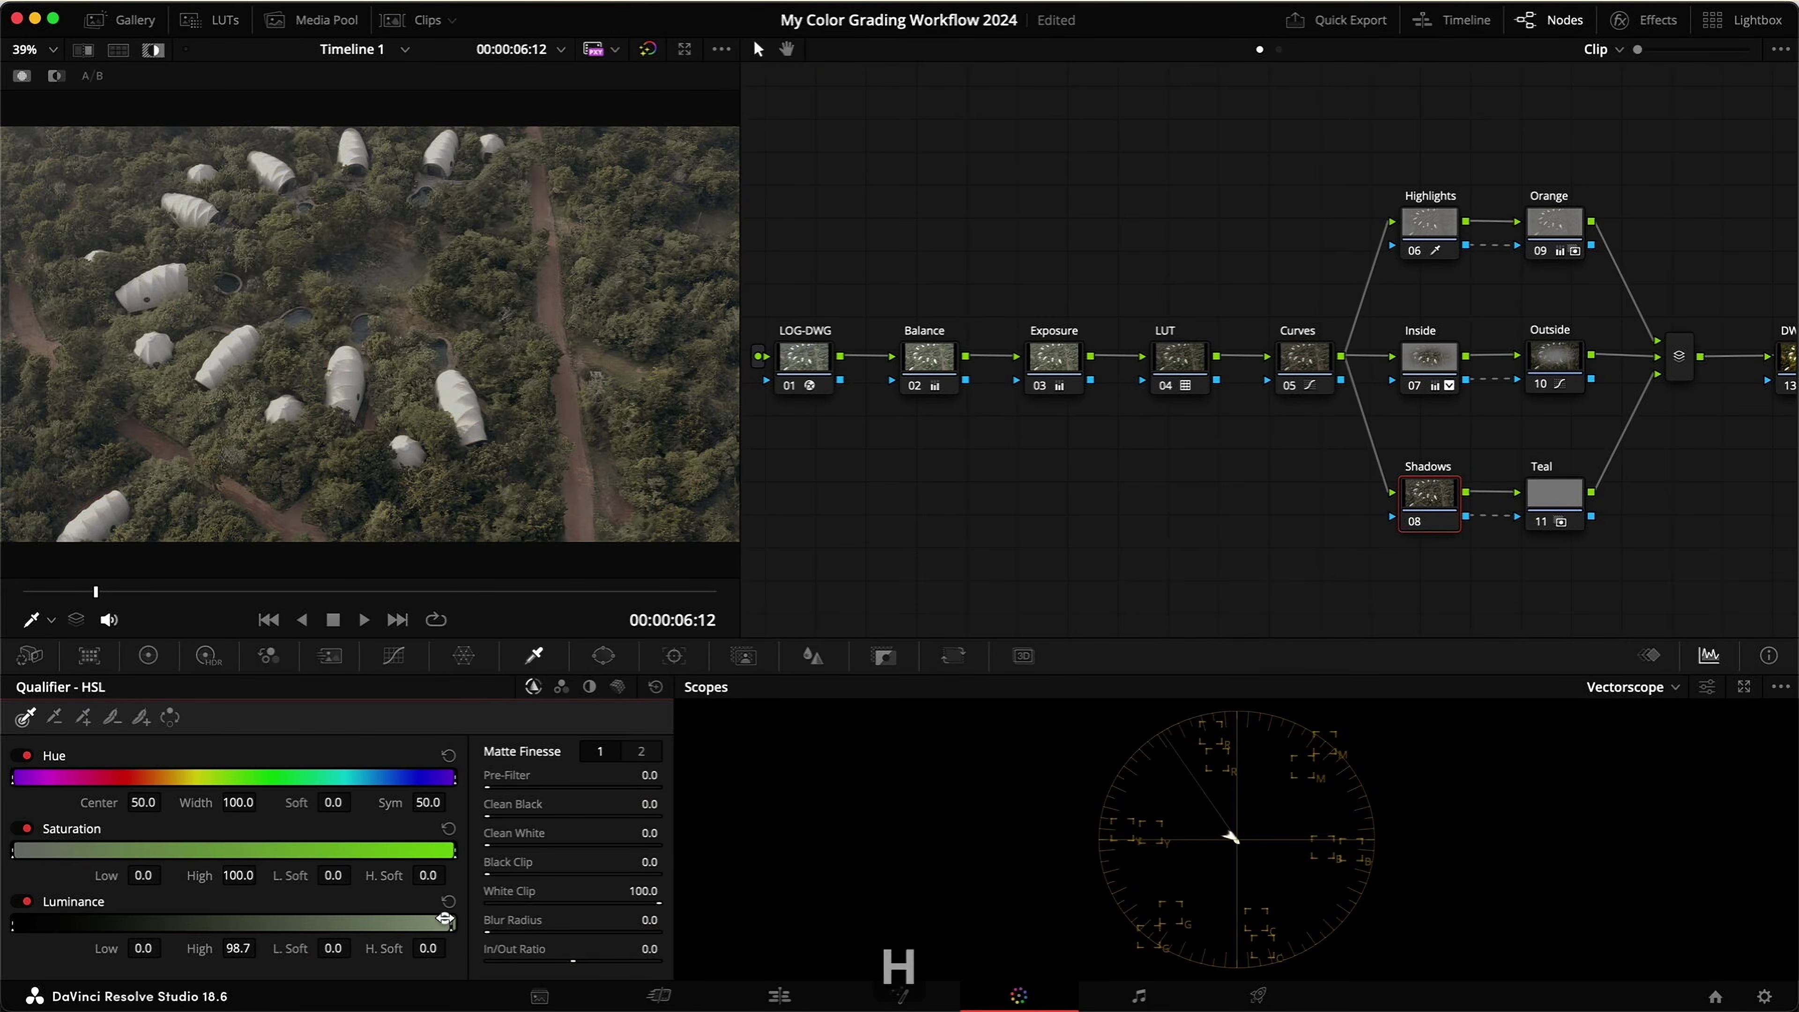
left_click_drag(451, 915, 263, 901)
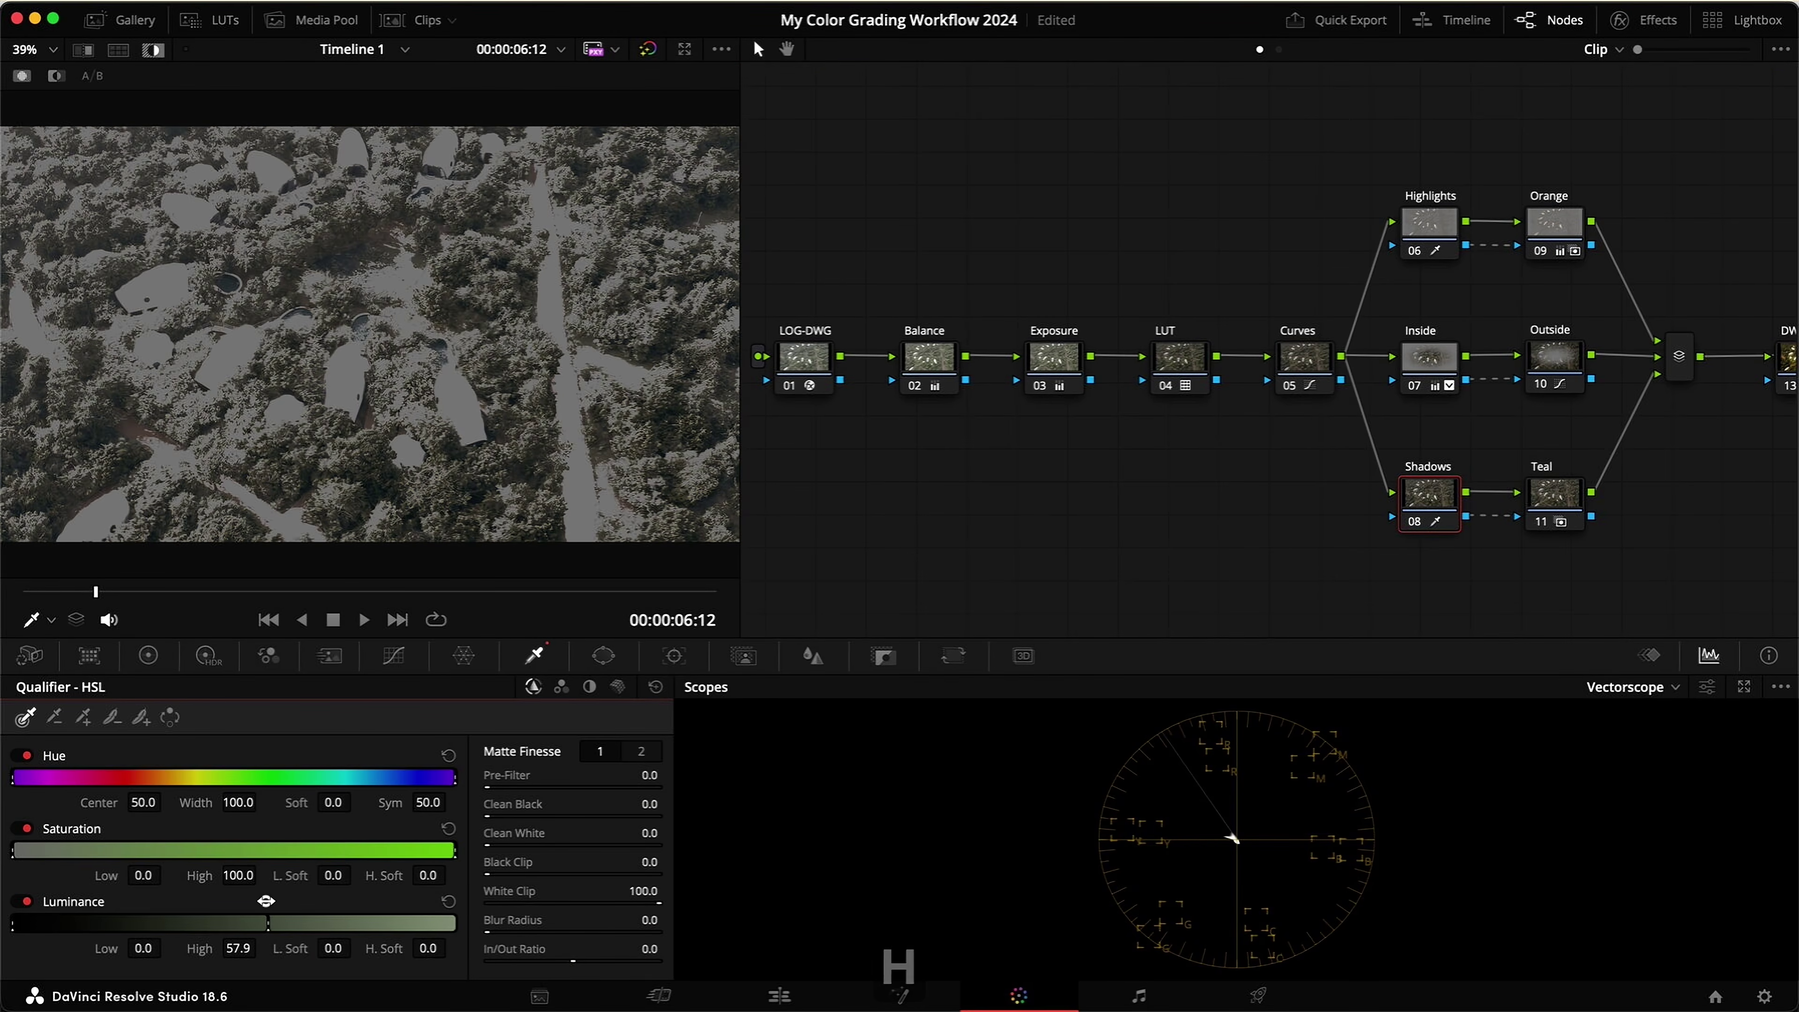
left_click(430, 949)
type("10")
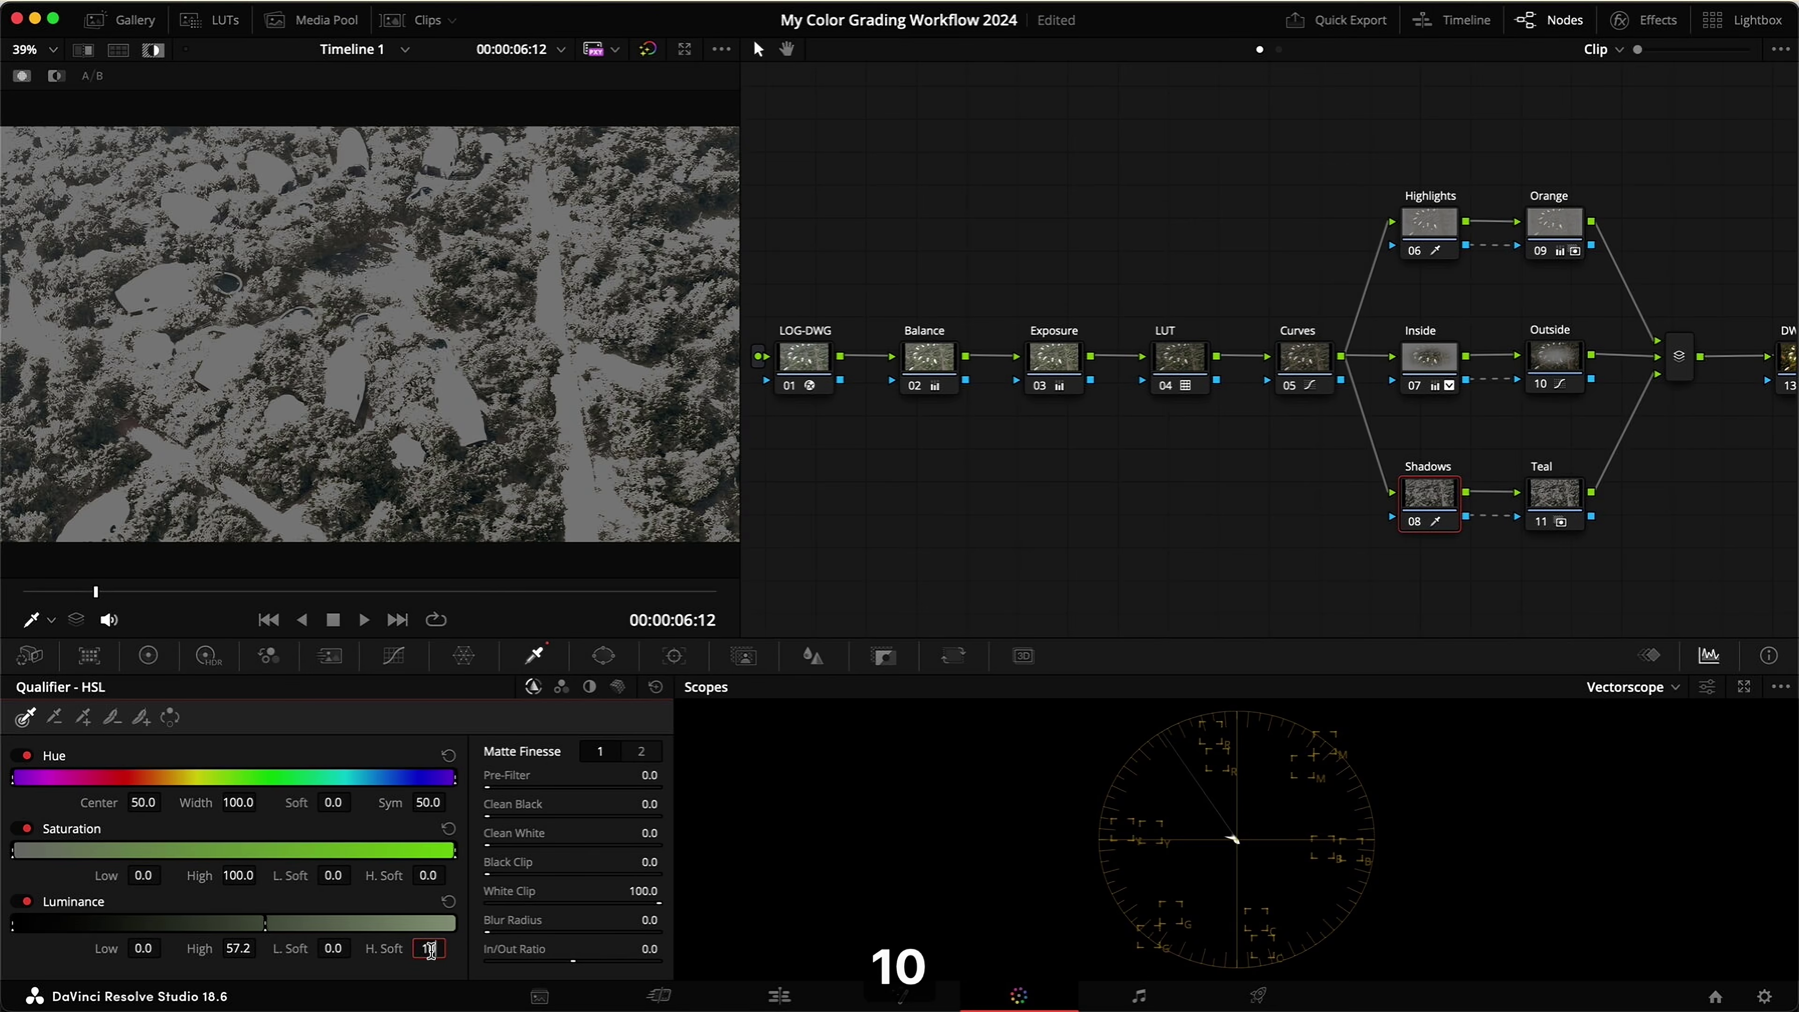
key("Return")
key("shift+h")
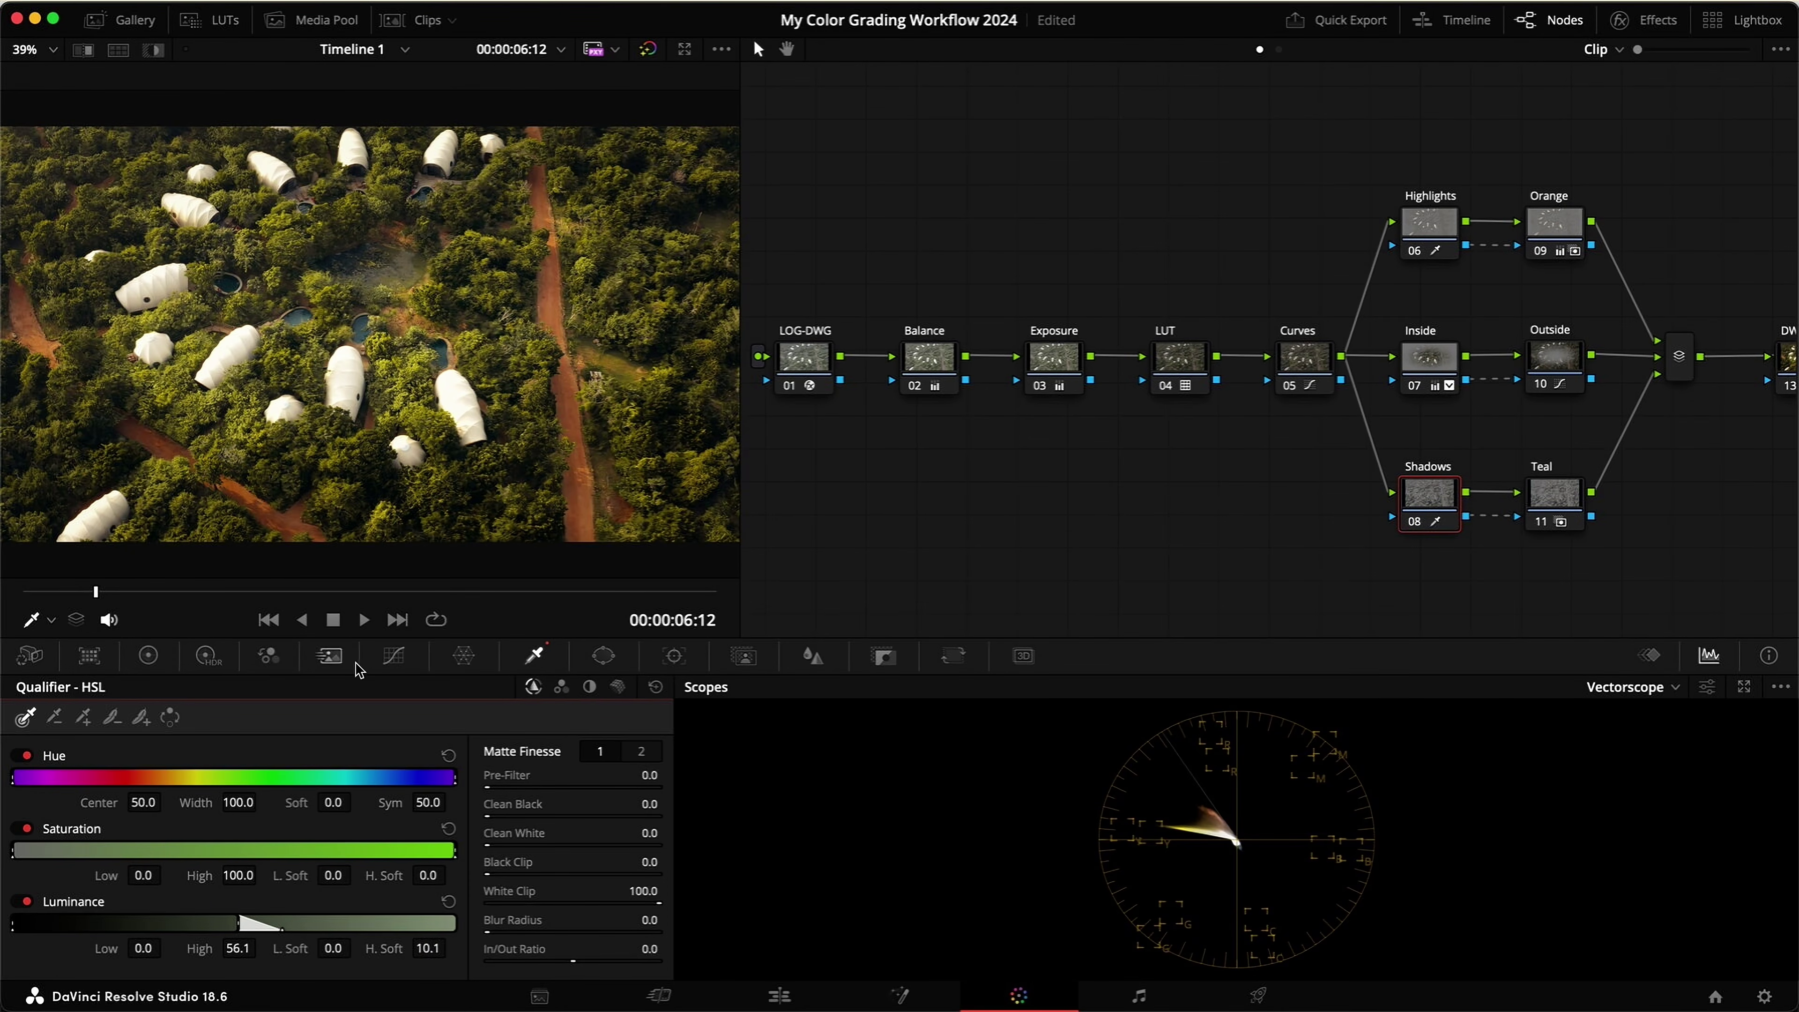
Step: Push the Teal node's Offset toward teal, about 22.75, 24.71 and 30.37, comparing the node off and on
left_click(1553, 503)
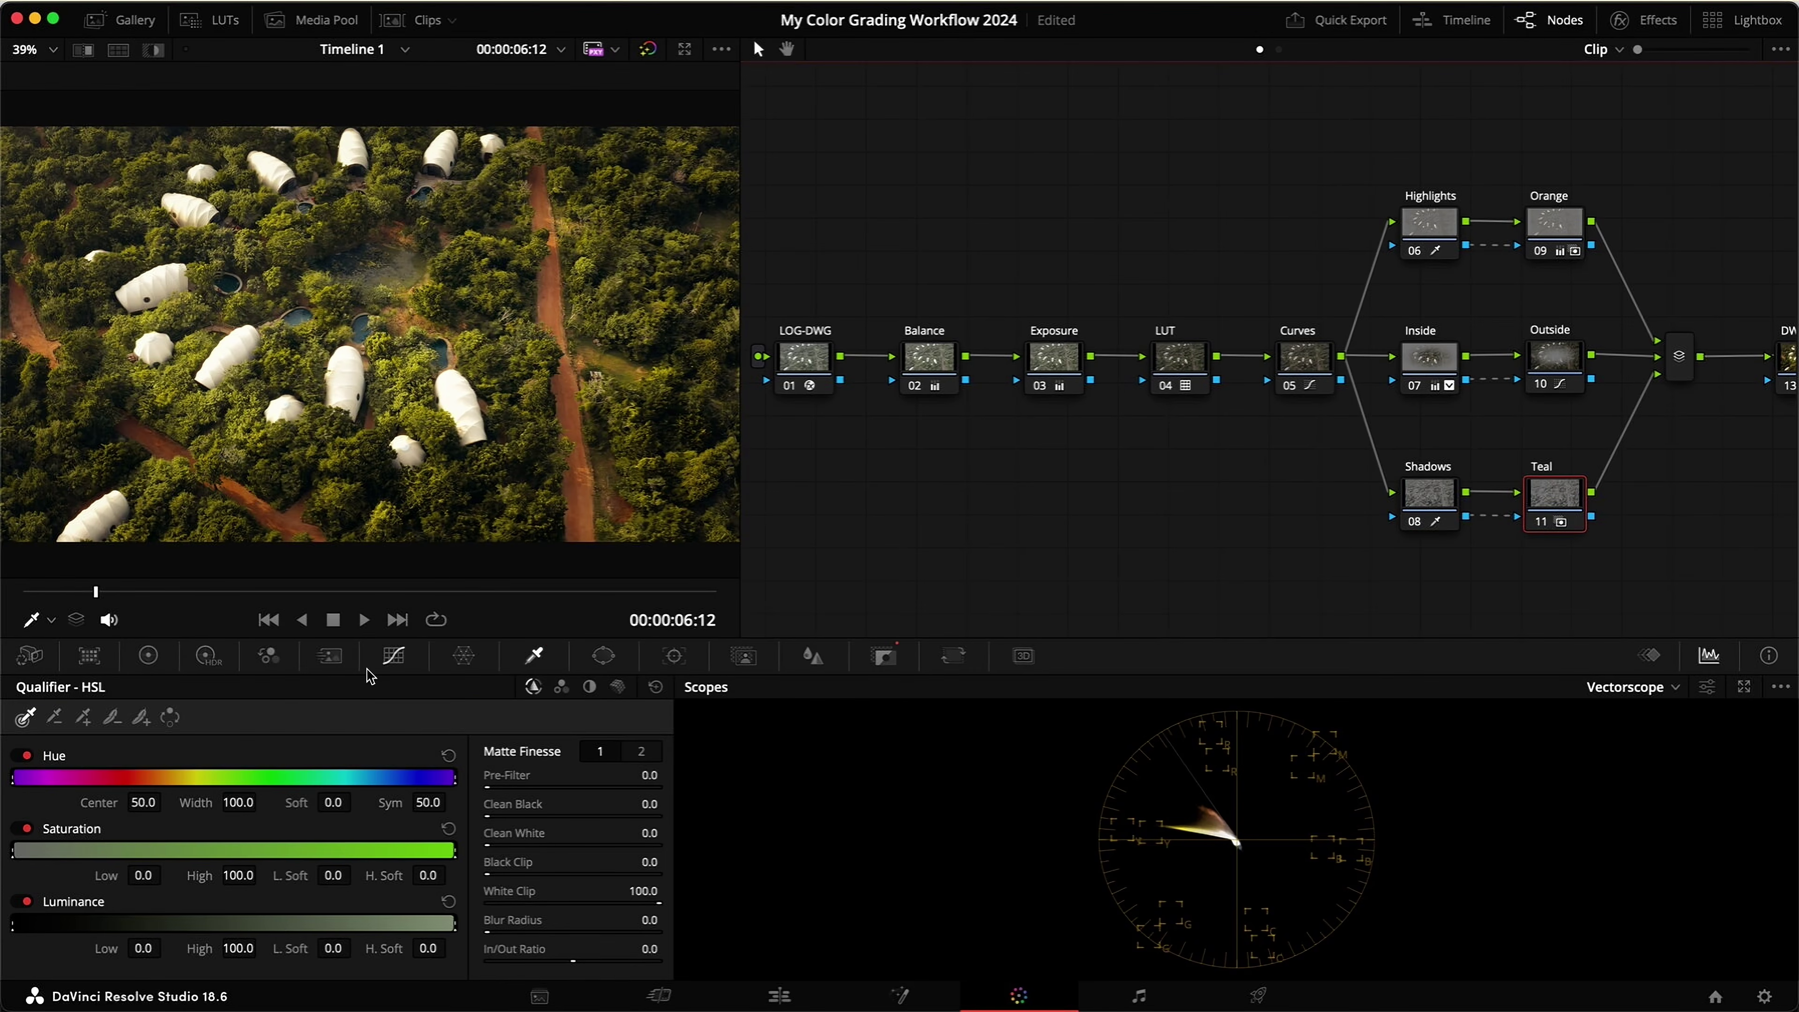
left_click(149, 656)
left_click_drag(596, 827, 595, 824)
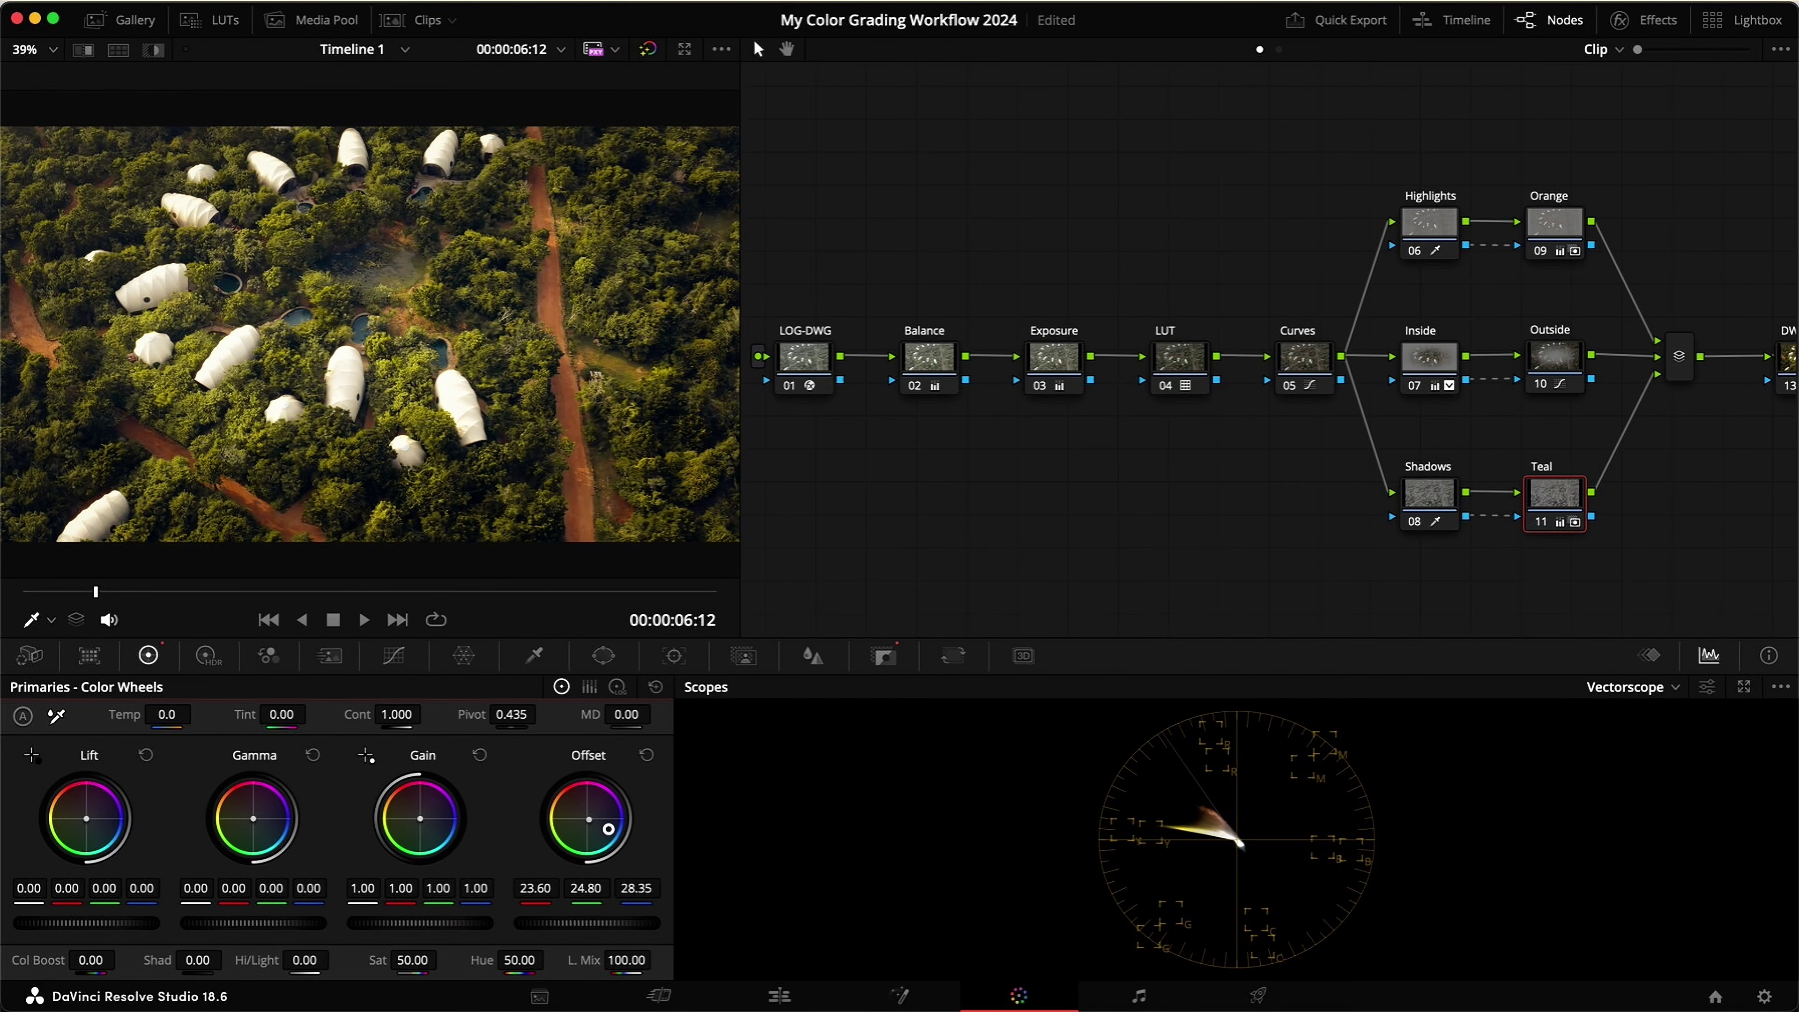
key("super+d")
key("super+d")
key("super+f")
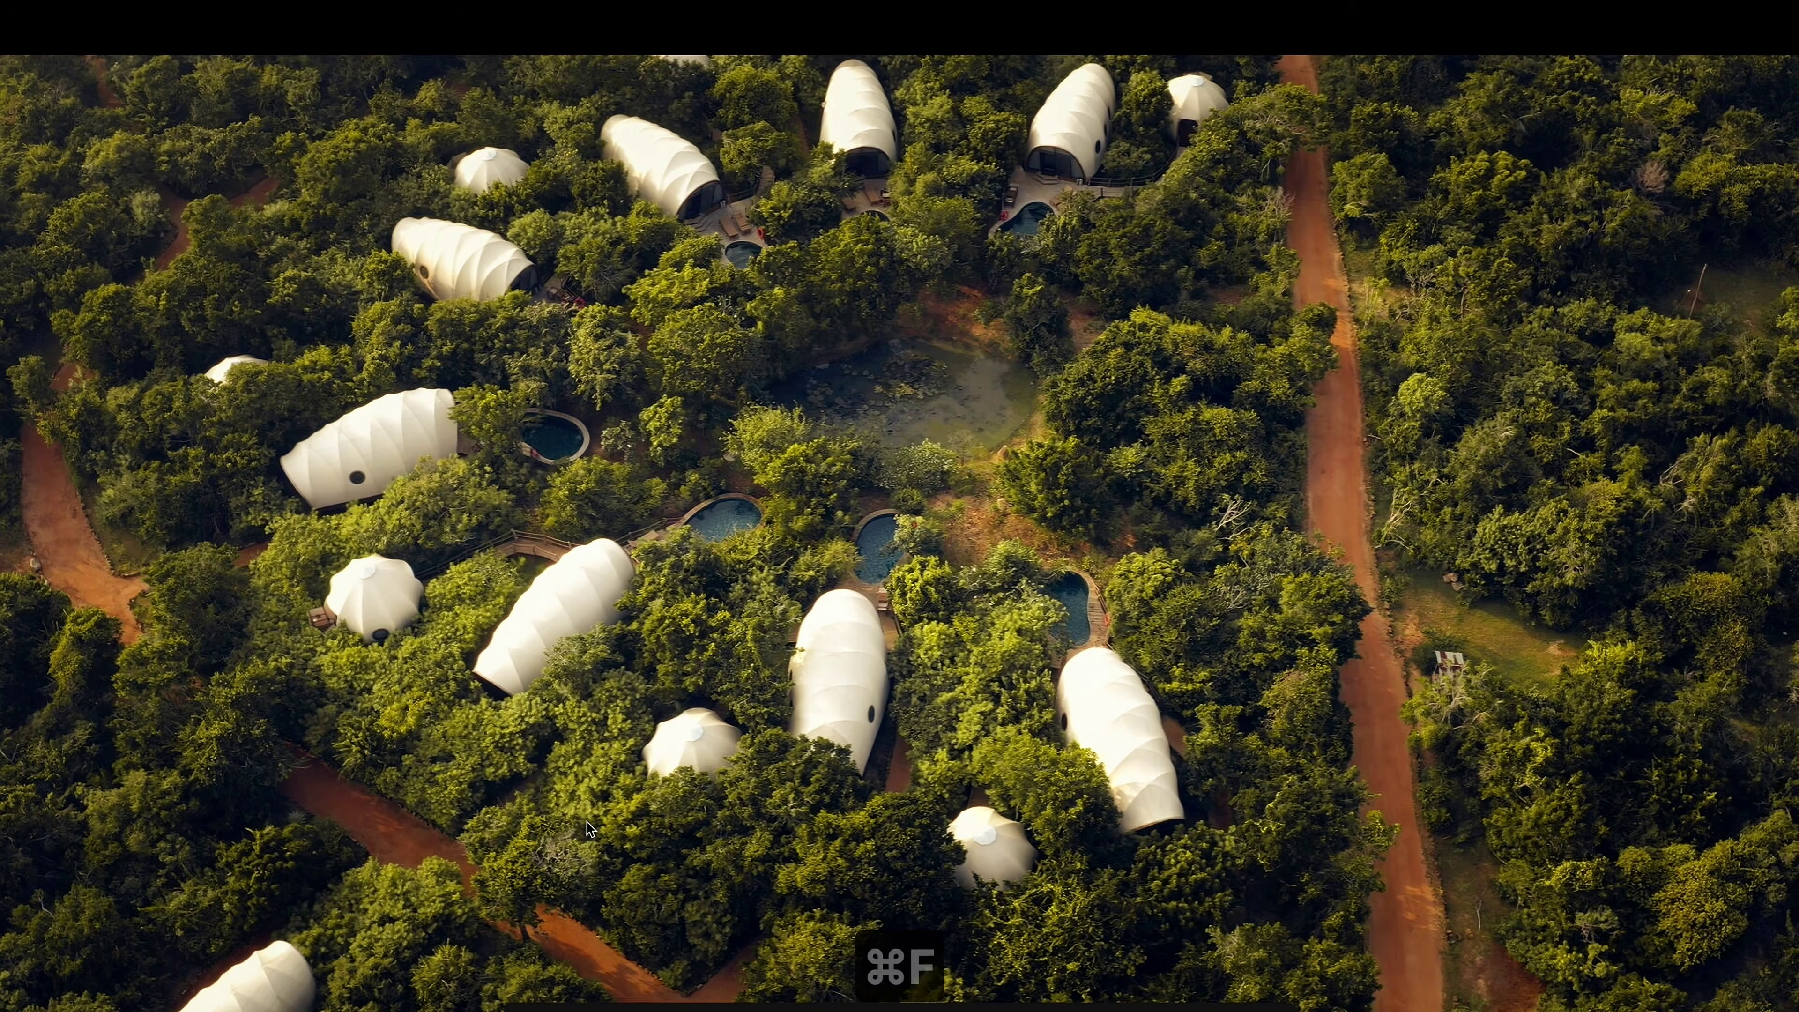
key("super+d")
key("Escape")
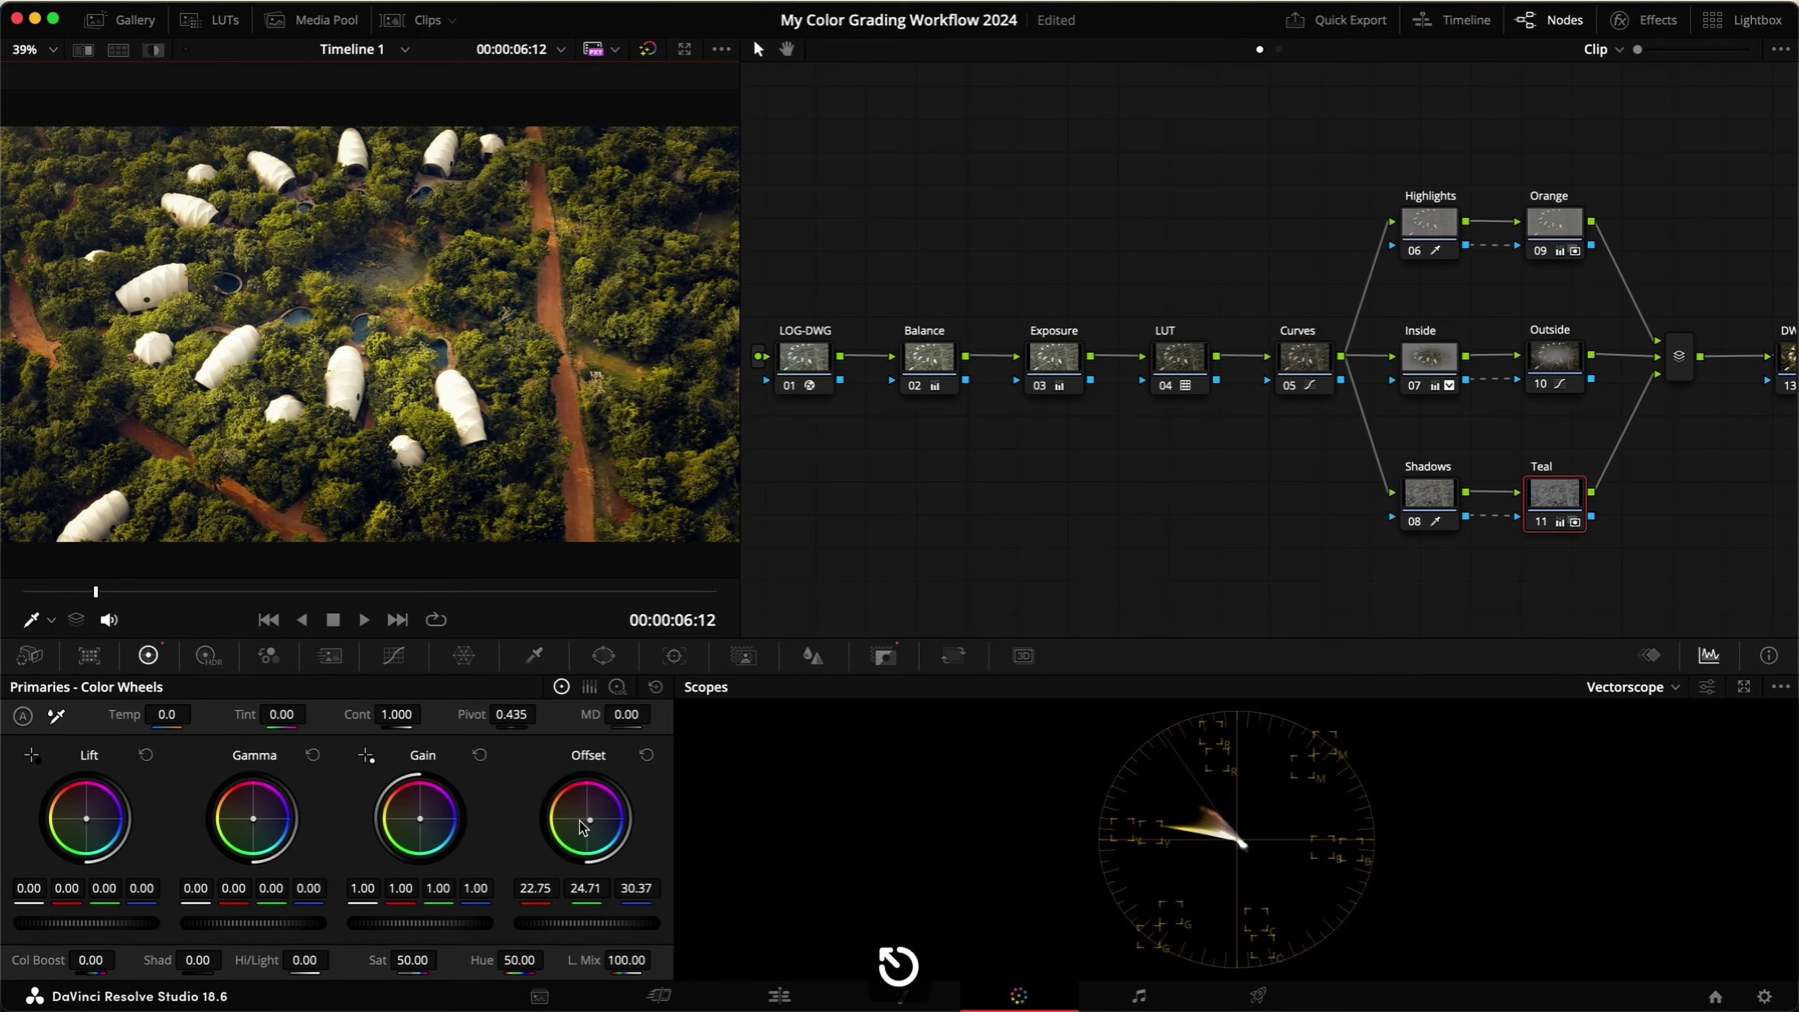
Step: Soften the Teal node's Offset to about 22.93, 24.69 and 28.25, compare it off and on full screen, and save
left_click_drag(591, 820, 588, 820)
key("super+d")
key("super+d")
key("super+f")
key("super+d")
key("super+d")
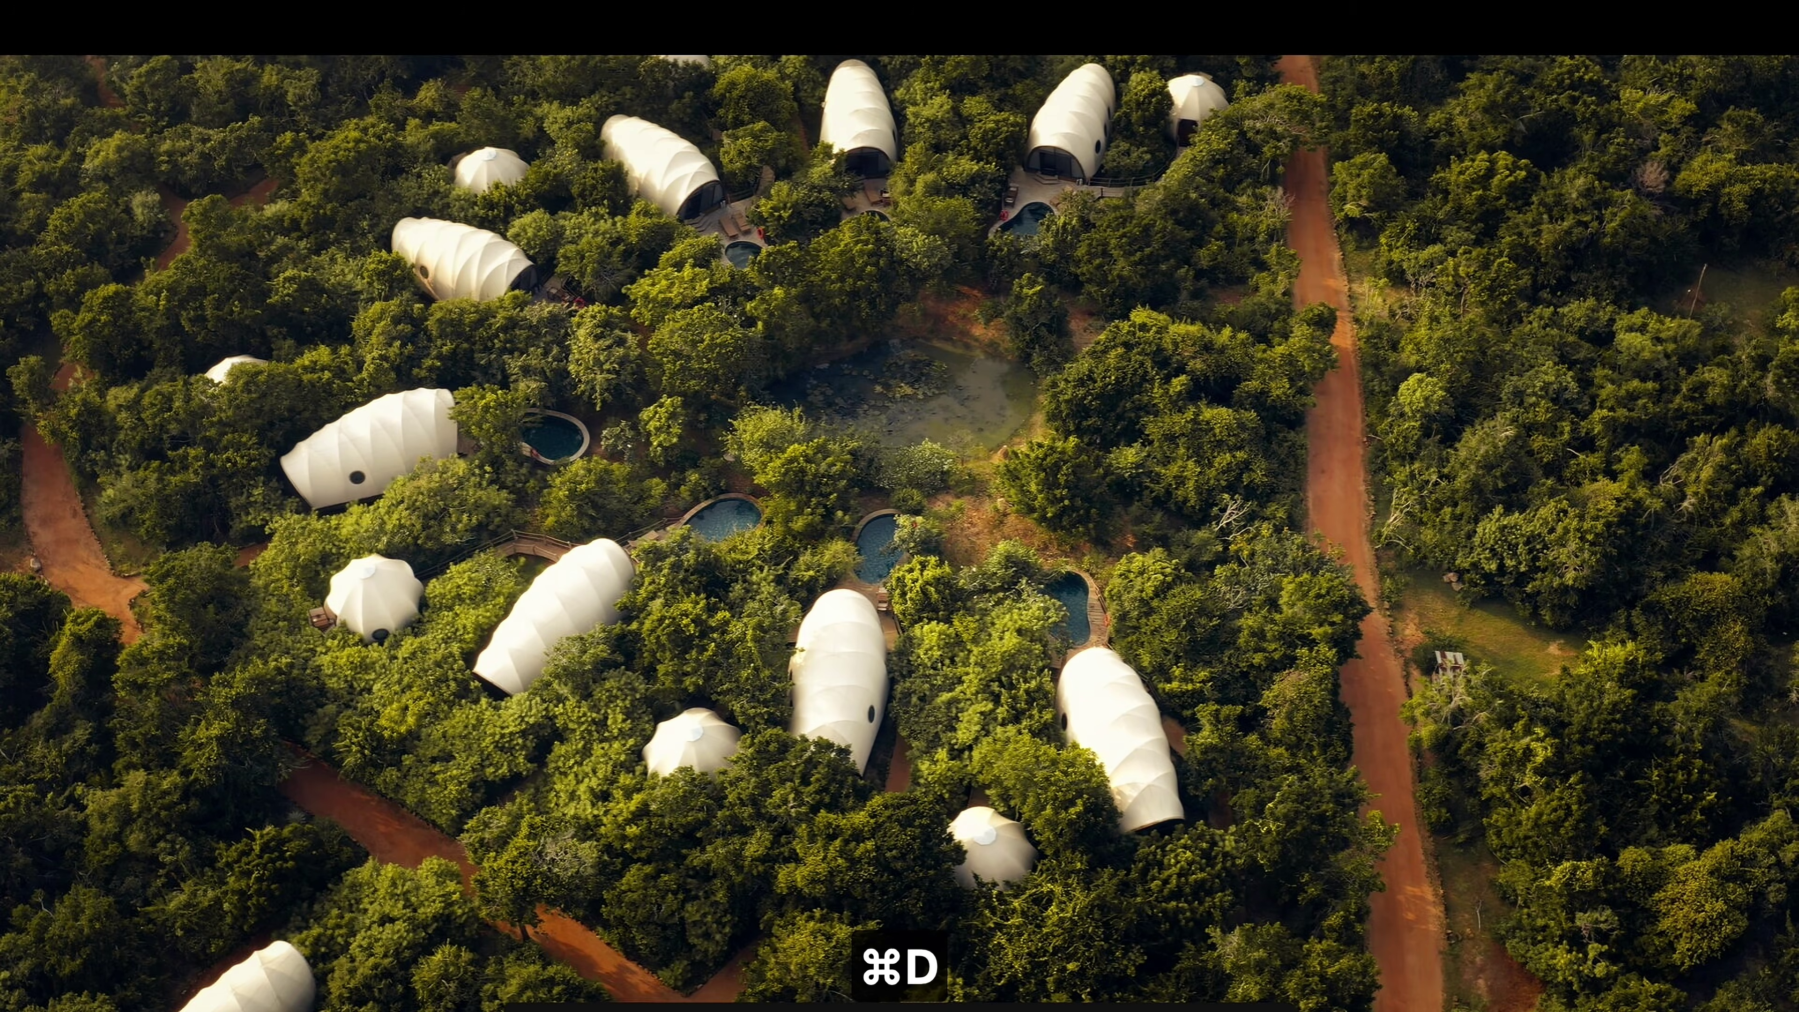
key("Escape")
key("super+s")
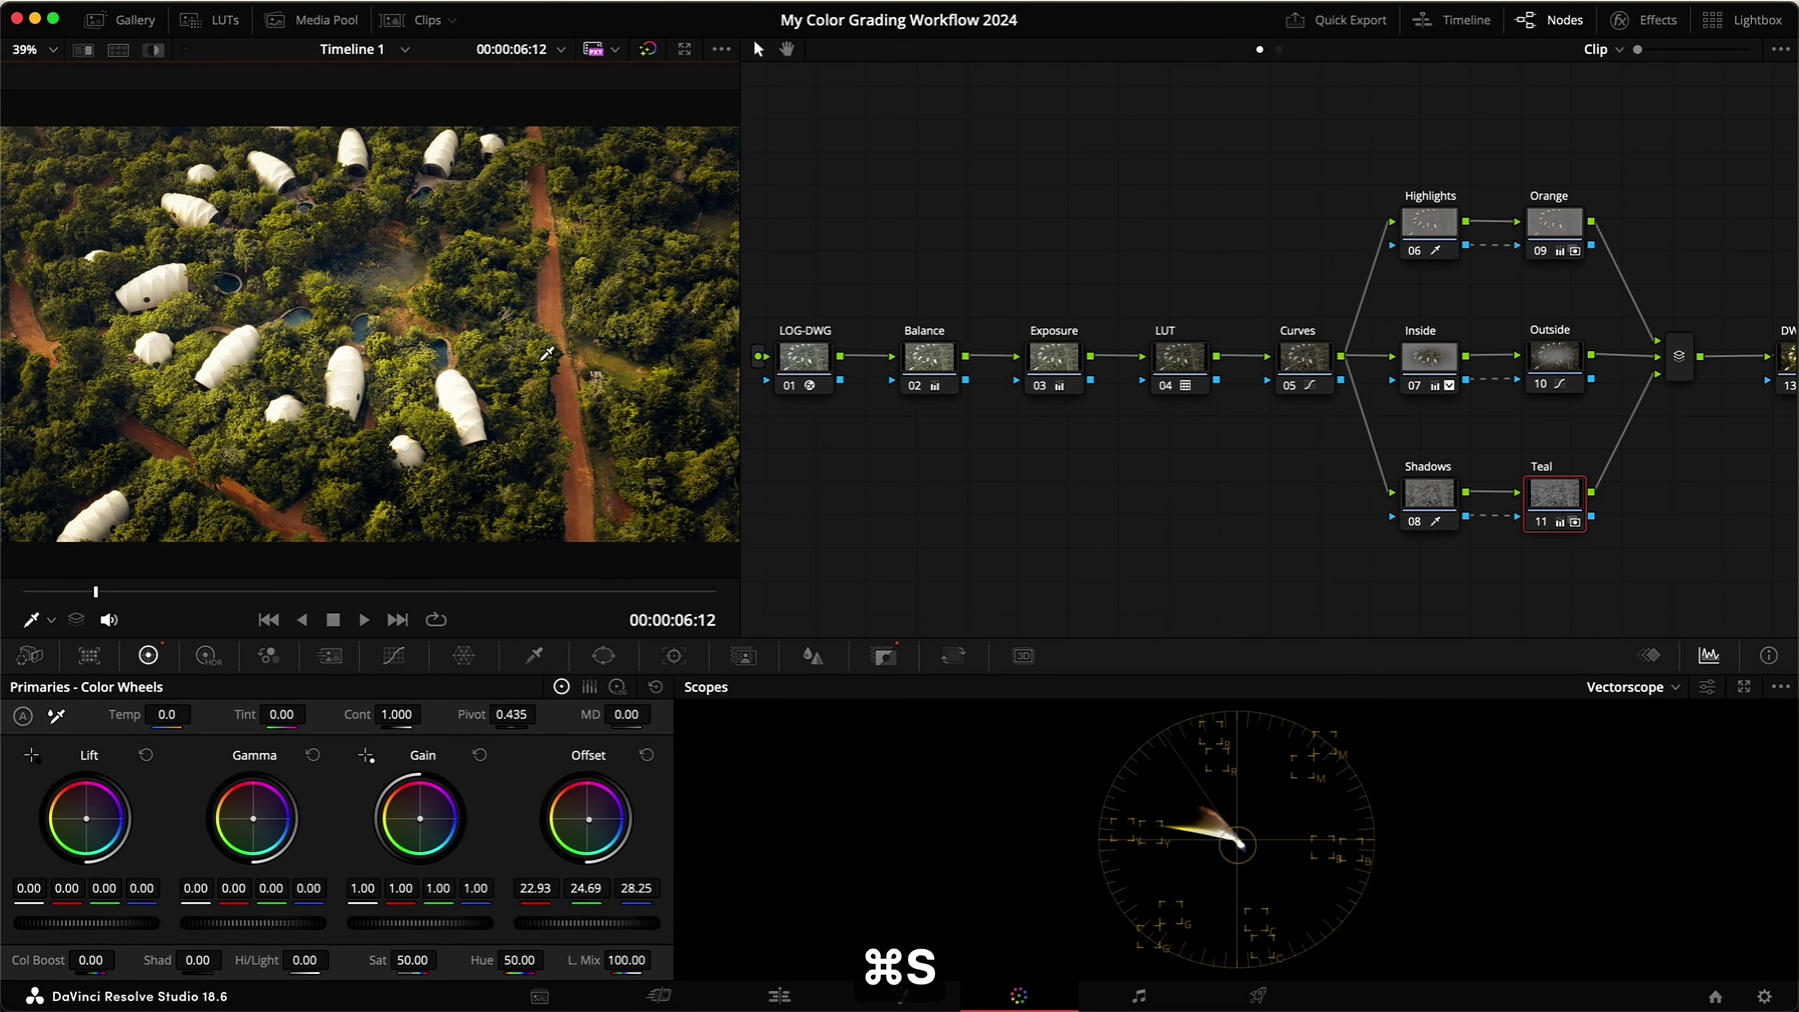
Step: Compare the whole group of parallel nodes off and on full screen, and save the project
left_click_drag(1670, 587, 1414, 208)
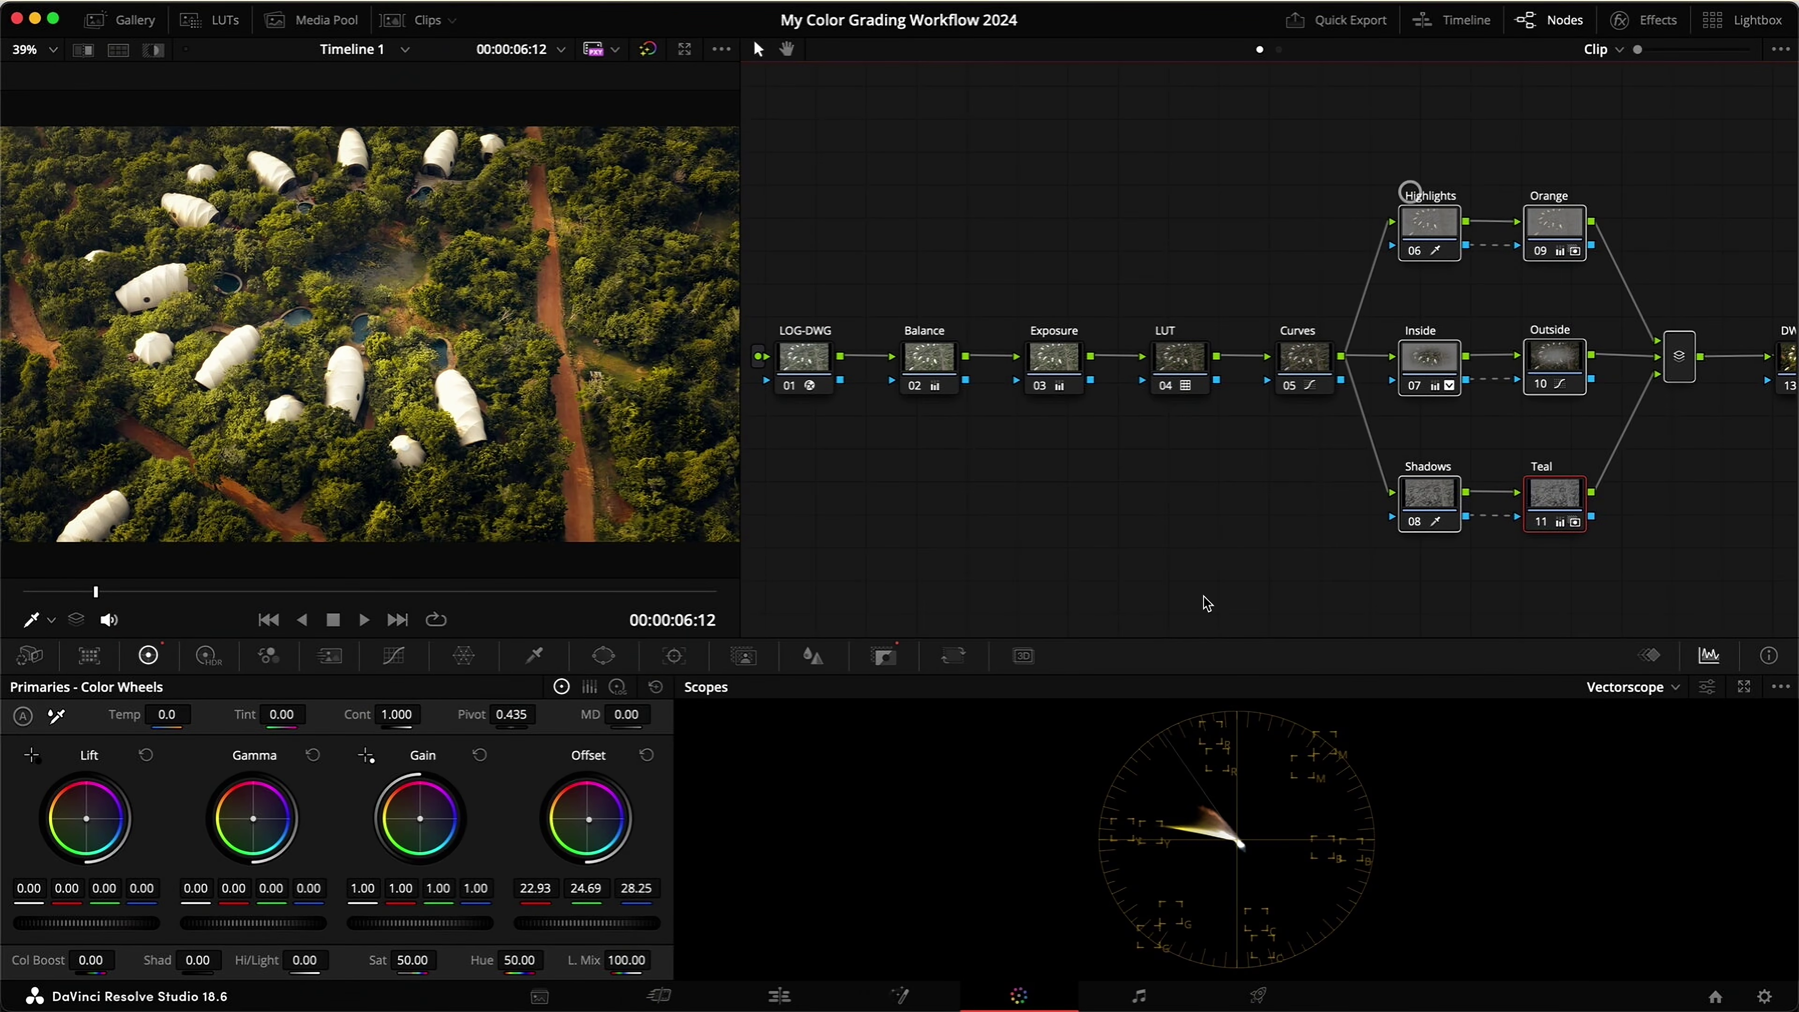
key("super+f")
key("super+d")
key("super+d")
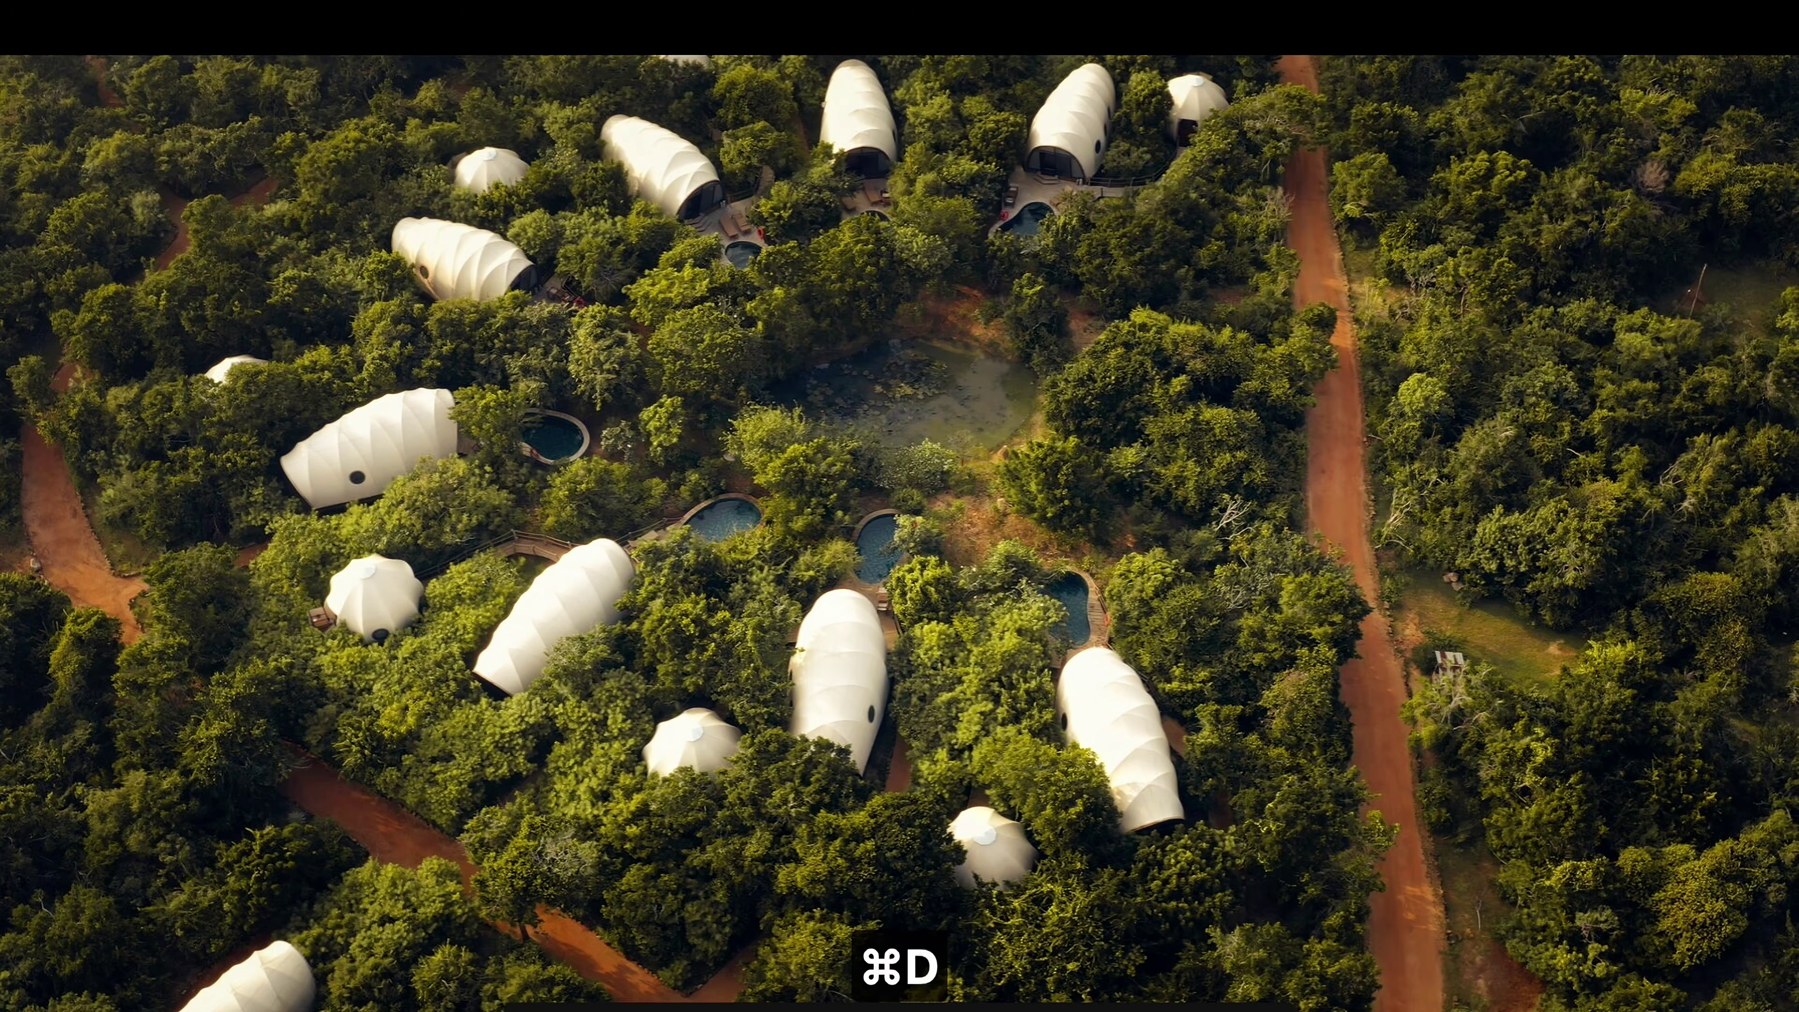
key("super+d")
key("super+d")
key("Escape")
key("super+s")
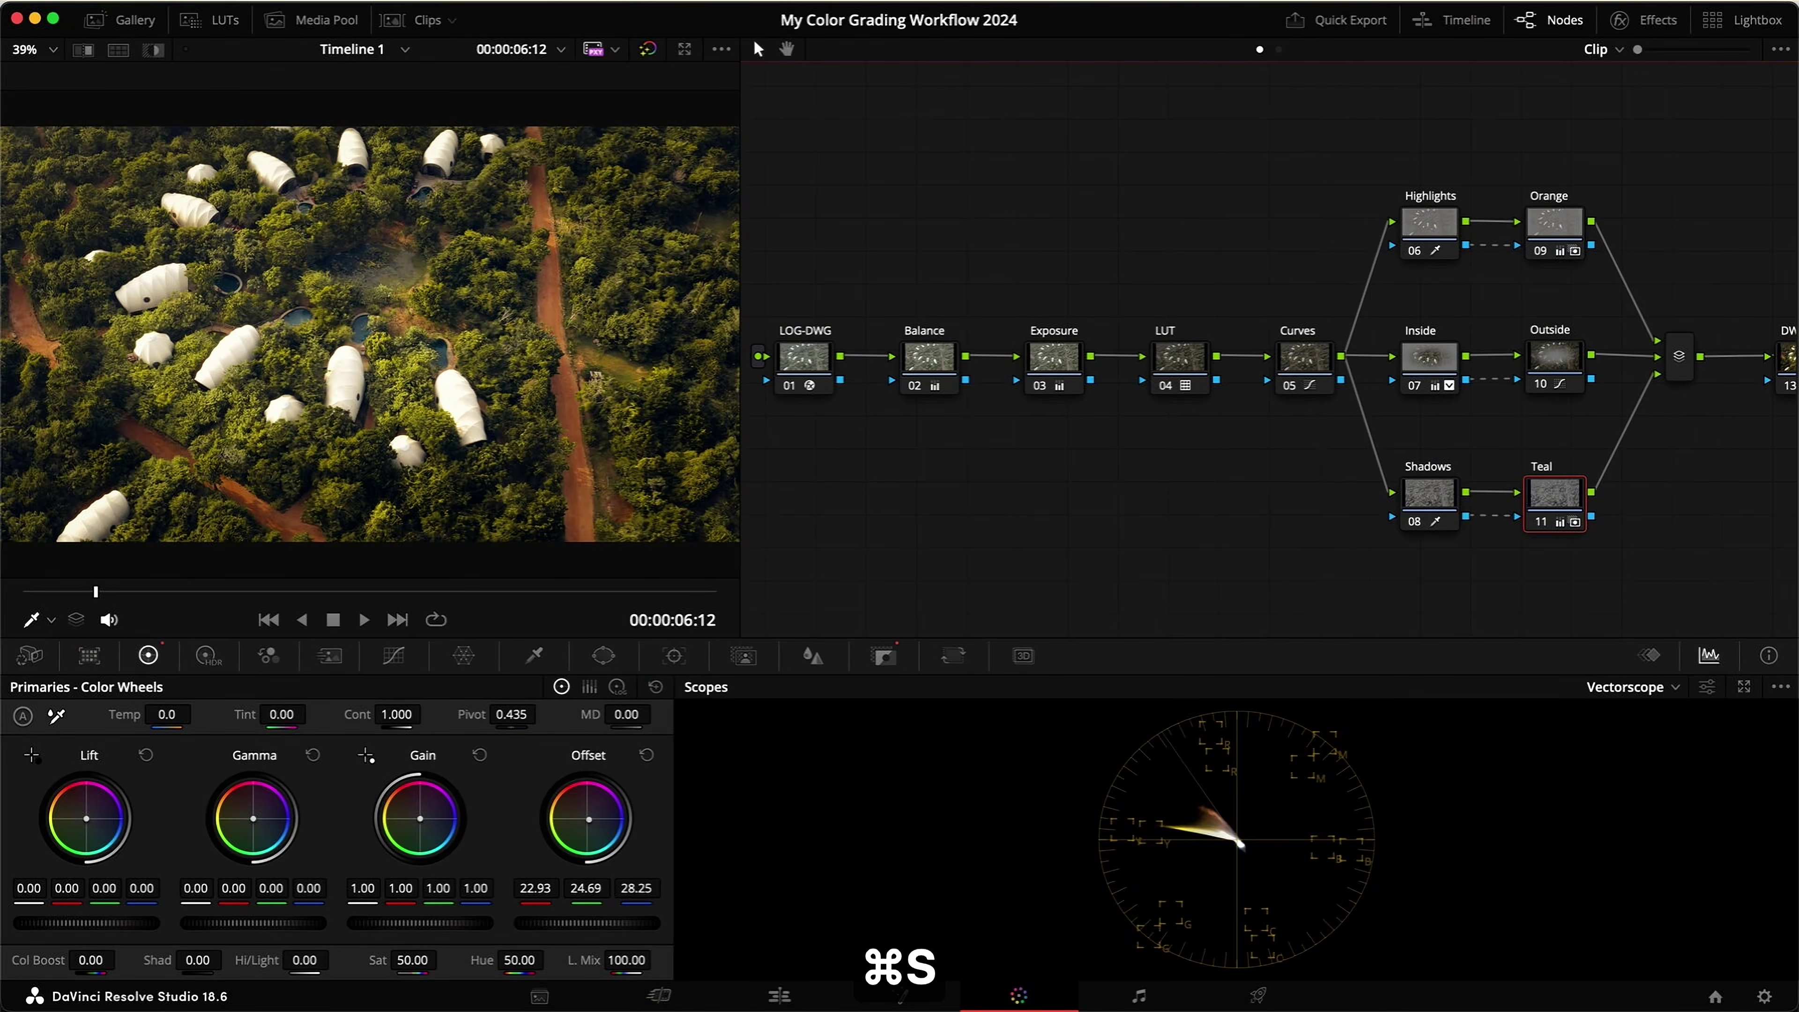
Step: Apply the second PowerGrade still's saved grade to the drone beach clip that follows on the timeline
left_click(397, 619)
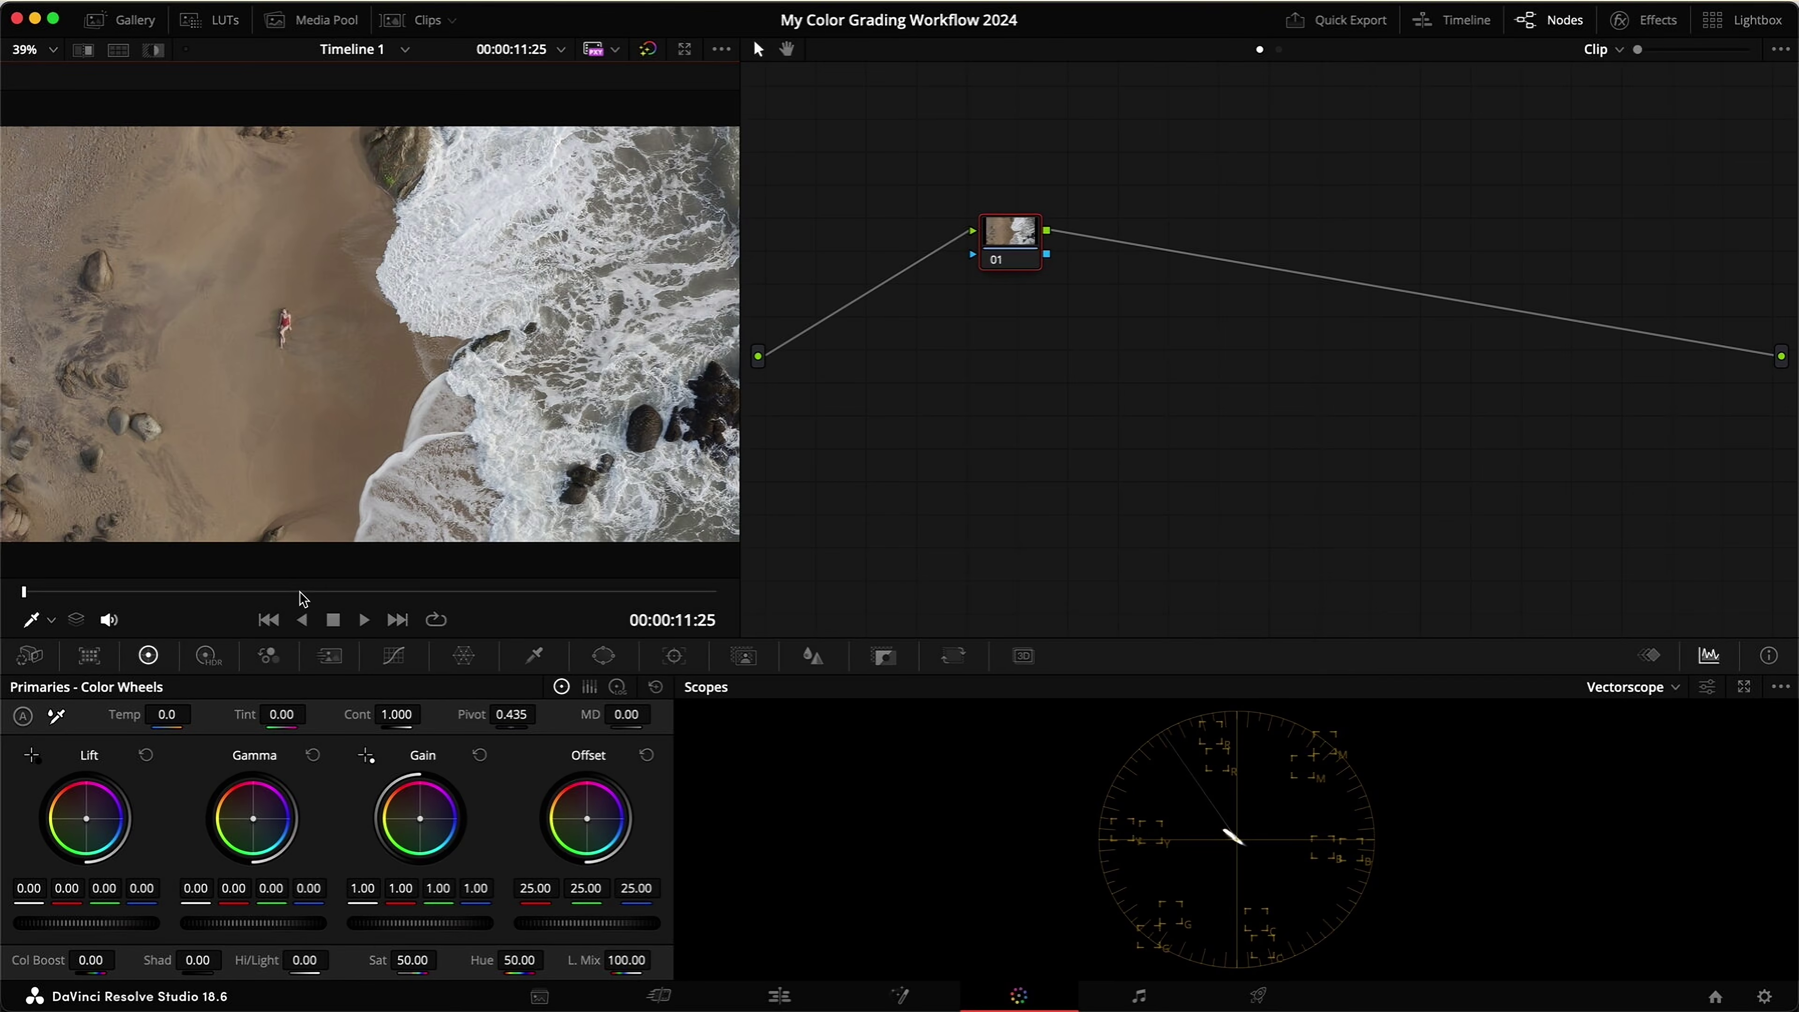
left_click_drag(303, 599, 482, 597)
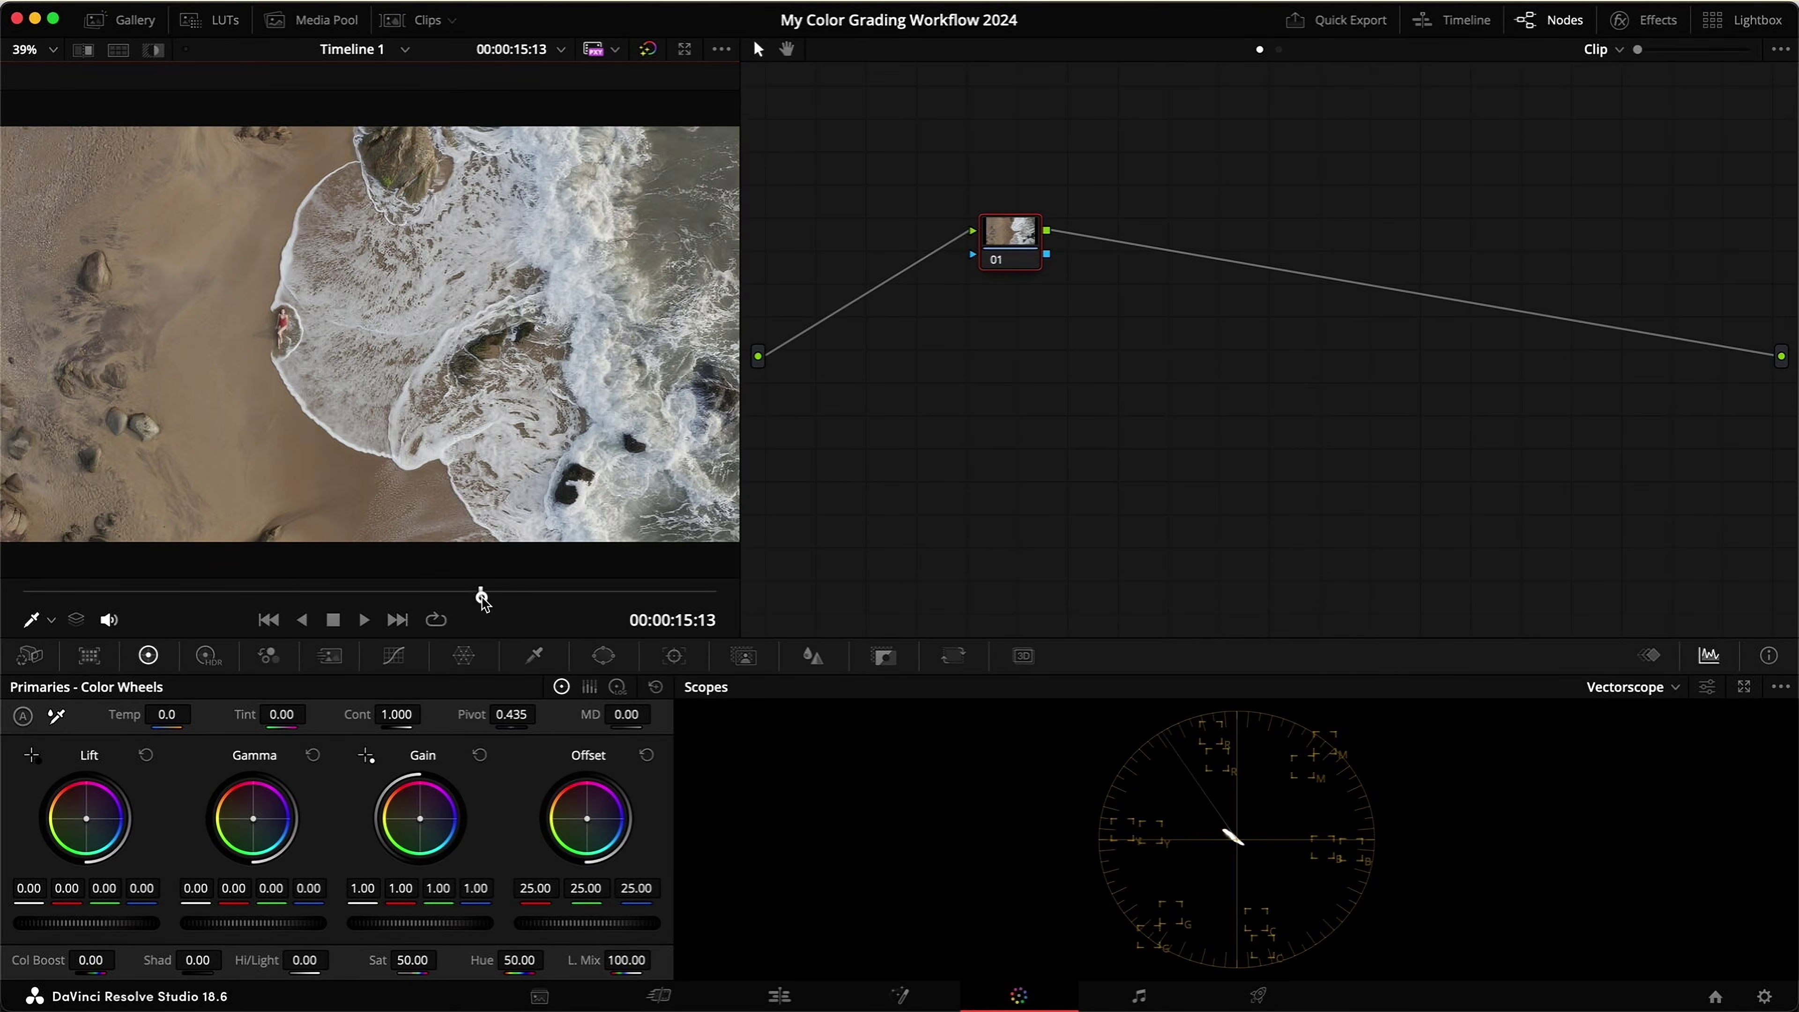
left_click(159, 24)
right_click(332, 122)
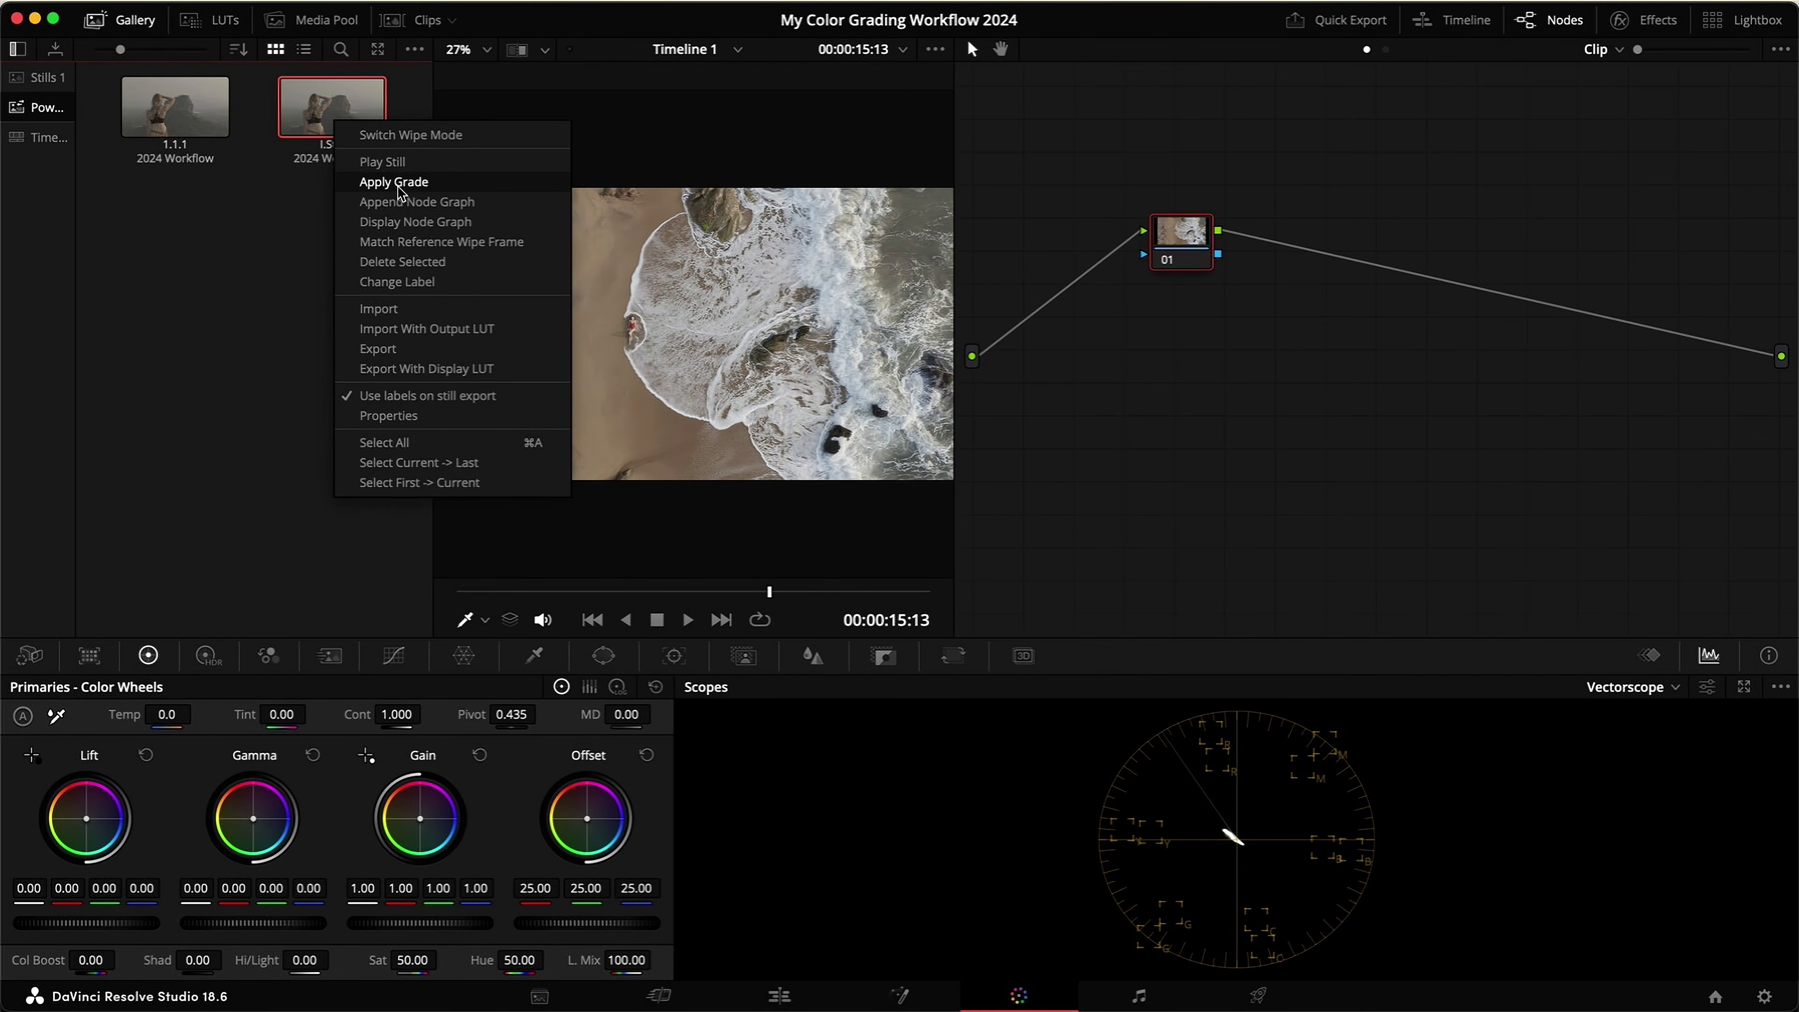
left_click(394, 182)
left_click(119, 19)
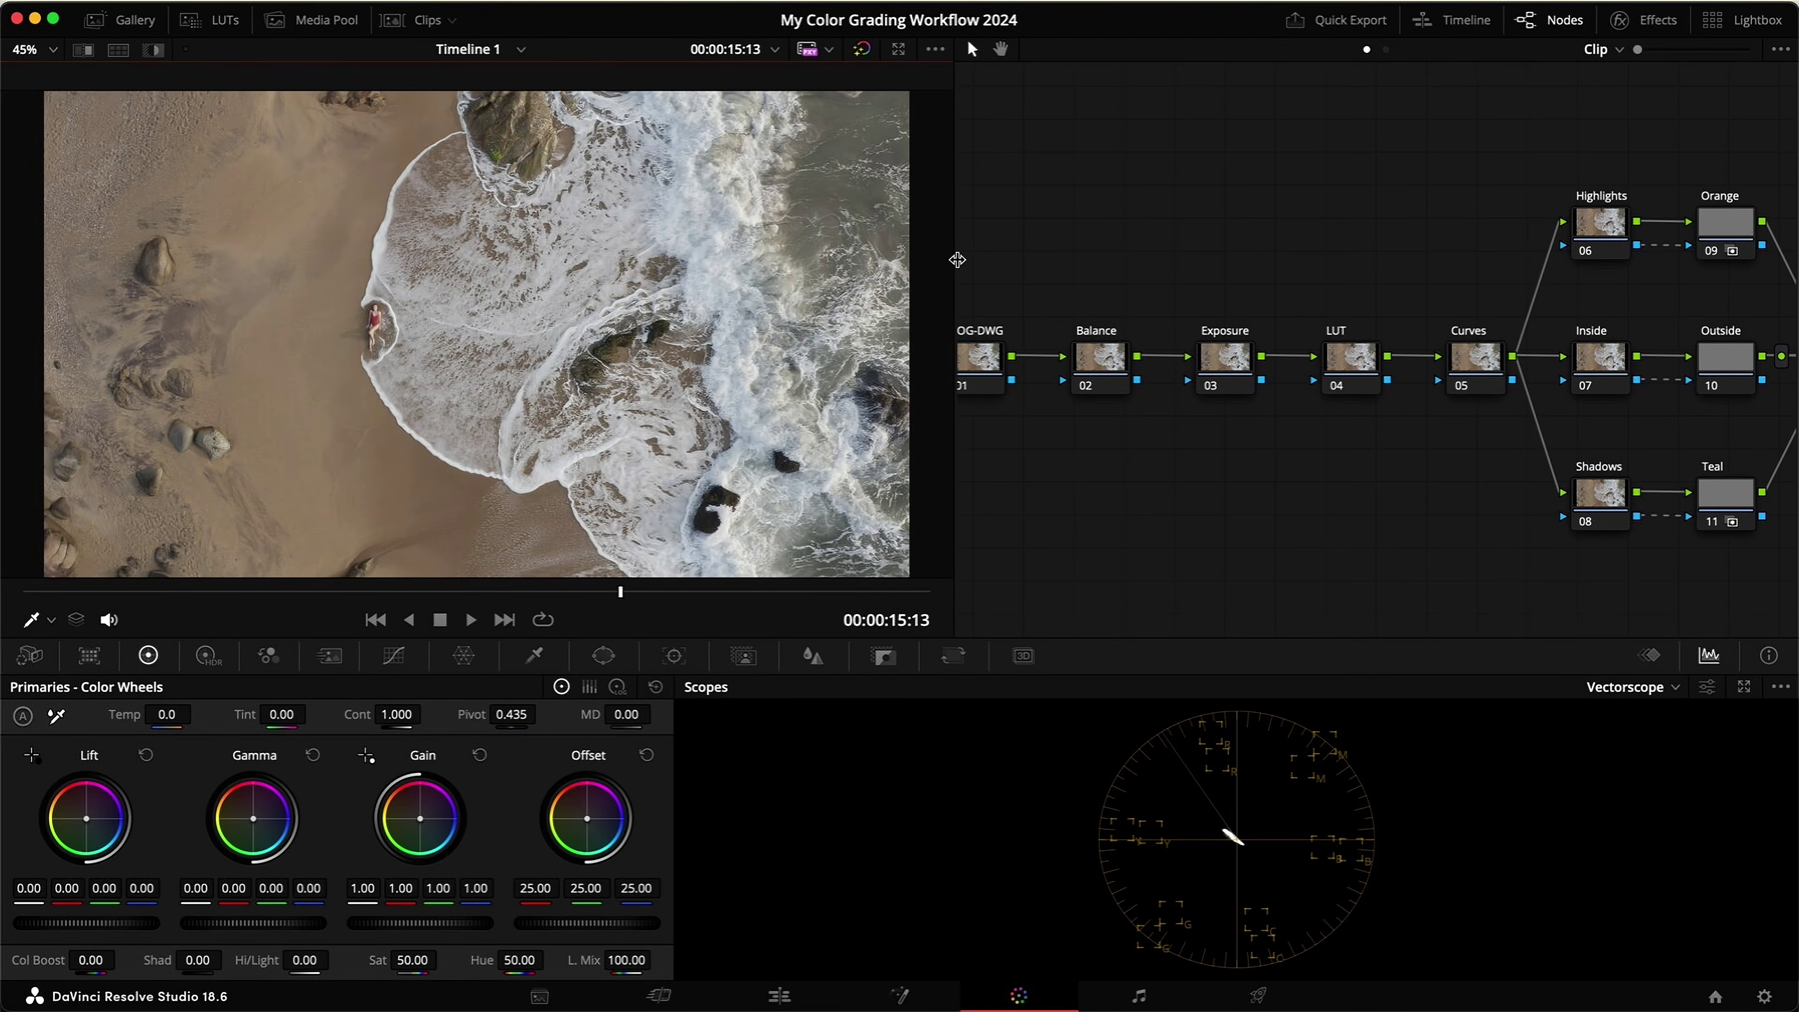
Step: Add a Color Space Transform to the LOG-DWG node and set its Input Color Space to DJI D-Gamut
left_click_drag(957, 260, 633, 260)
left_click(729, 360)
left_click(1644, 19)
left_click_drag(1537, 308, 648, 360)
left_click(1590, 135)
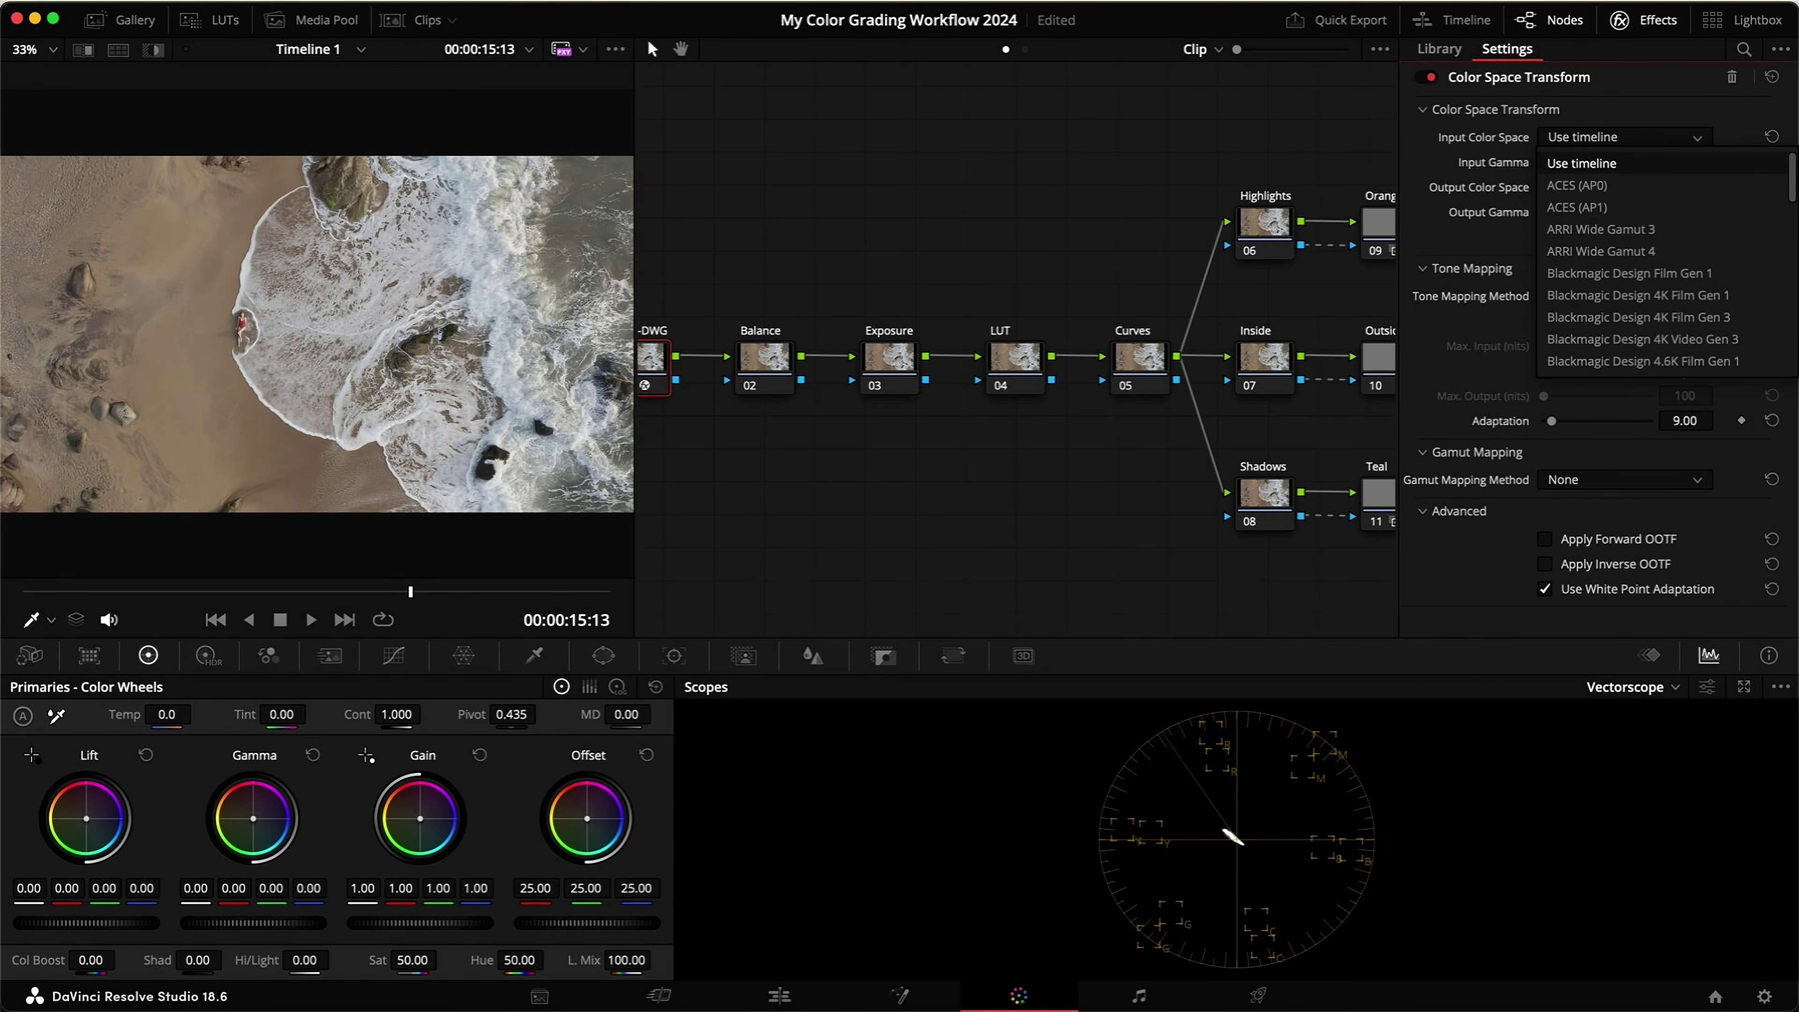
key("d")
key("Down")
key("Down")
key("Return")
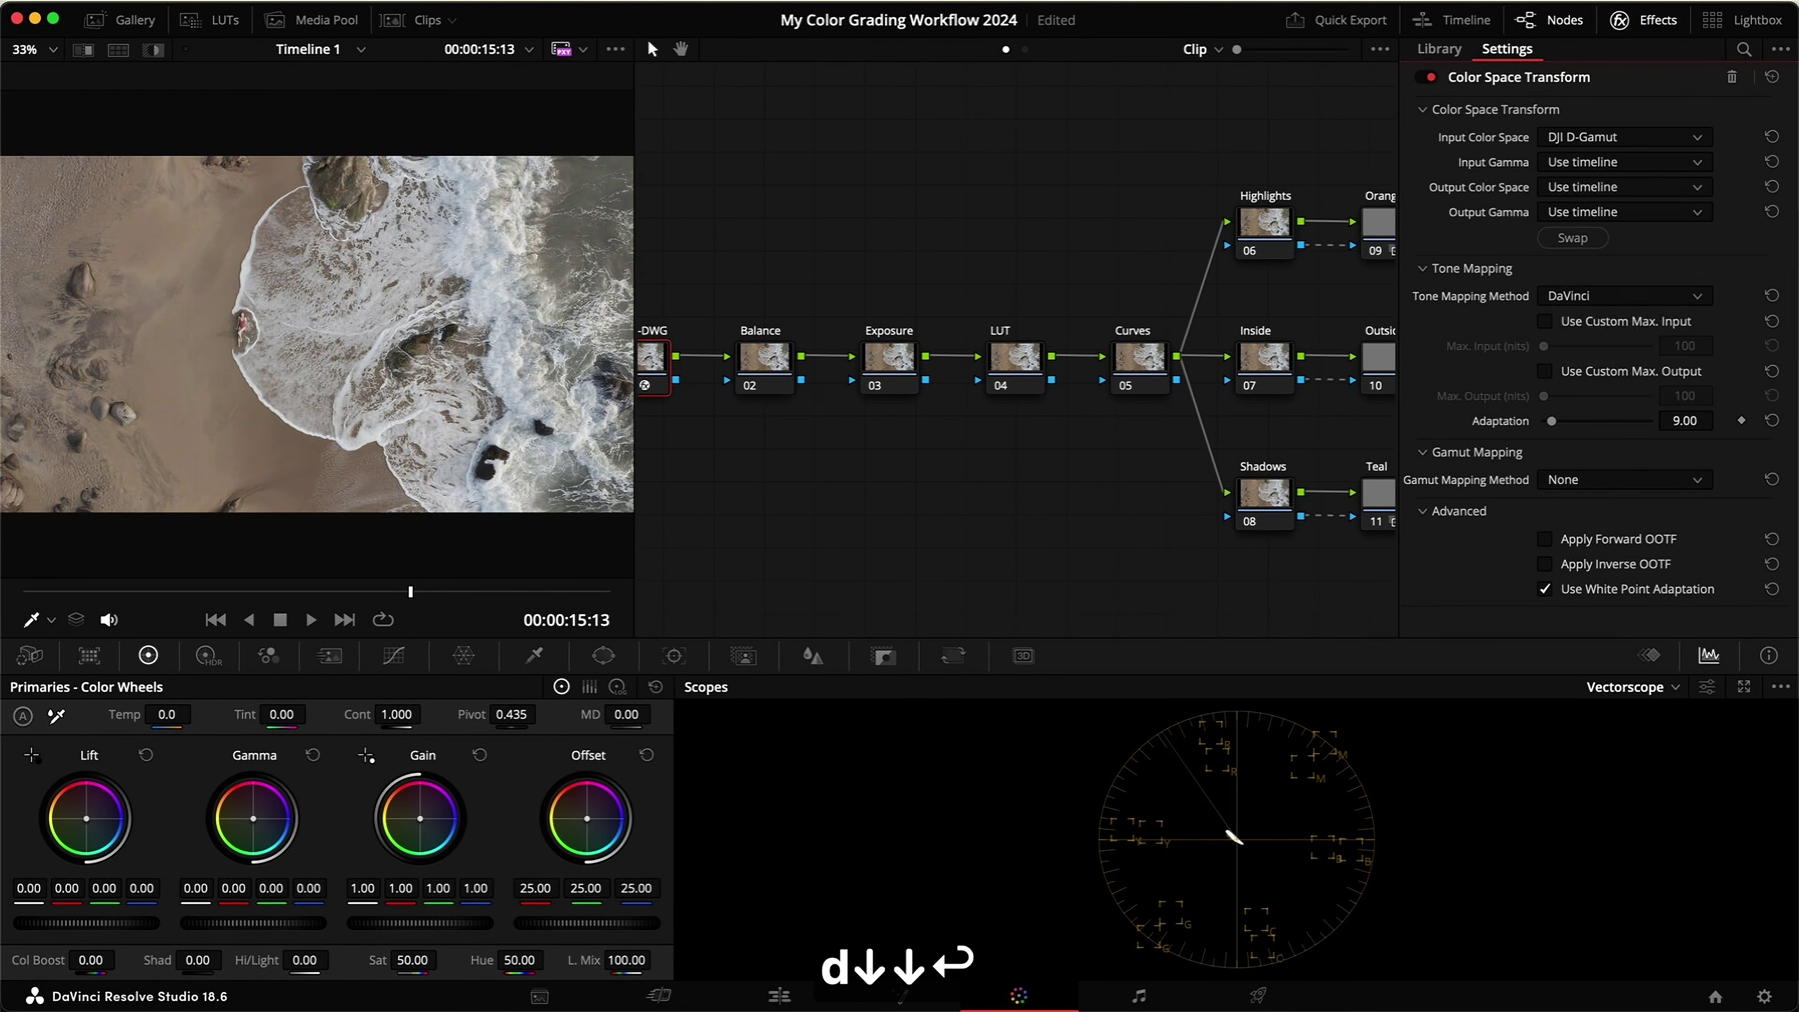
Step: Set the LOG-DWG transform to Input Gamma Canon Log, Output Color Space DaVinci Wide Gamut and Output Gamma DaVinci Intermediate
left_click(1626, 163)
key("c")
key("Return")
left_click(1644, 188)
key("d")
key("Return")
left_click(1692, 214)
key("d")
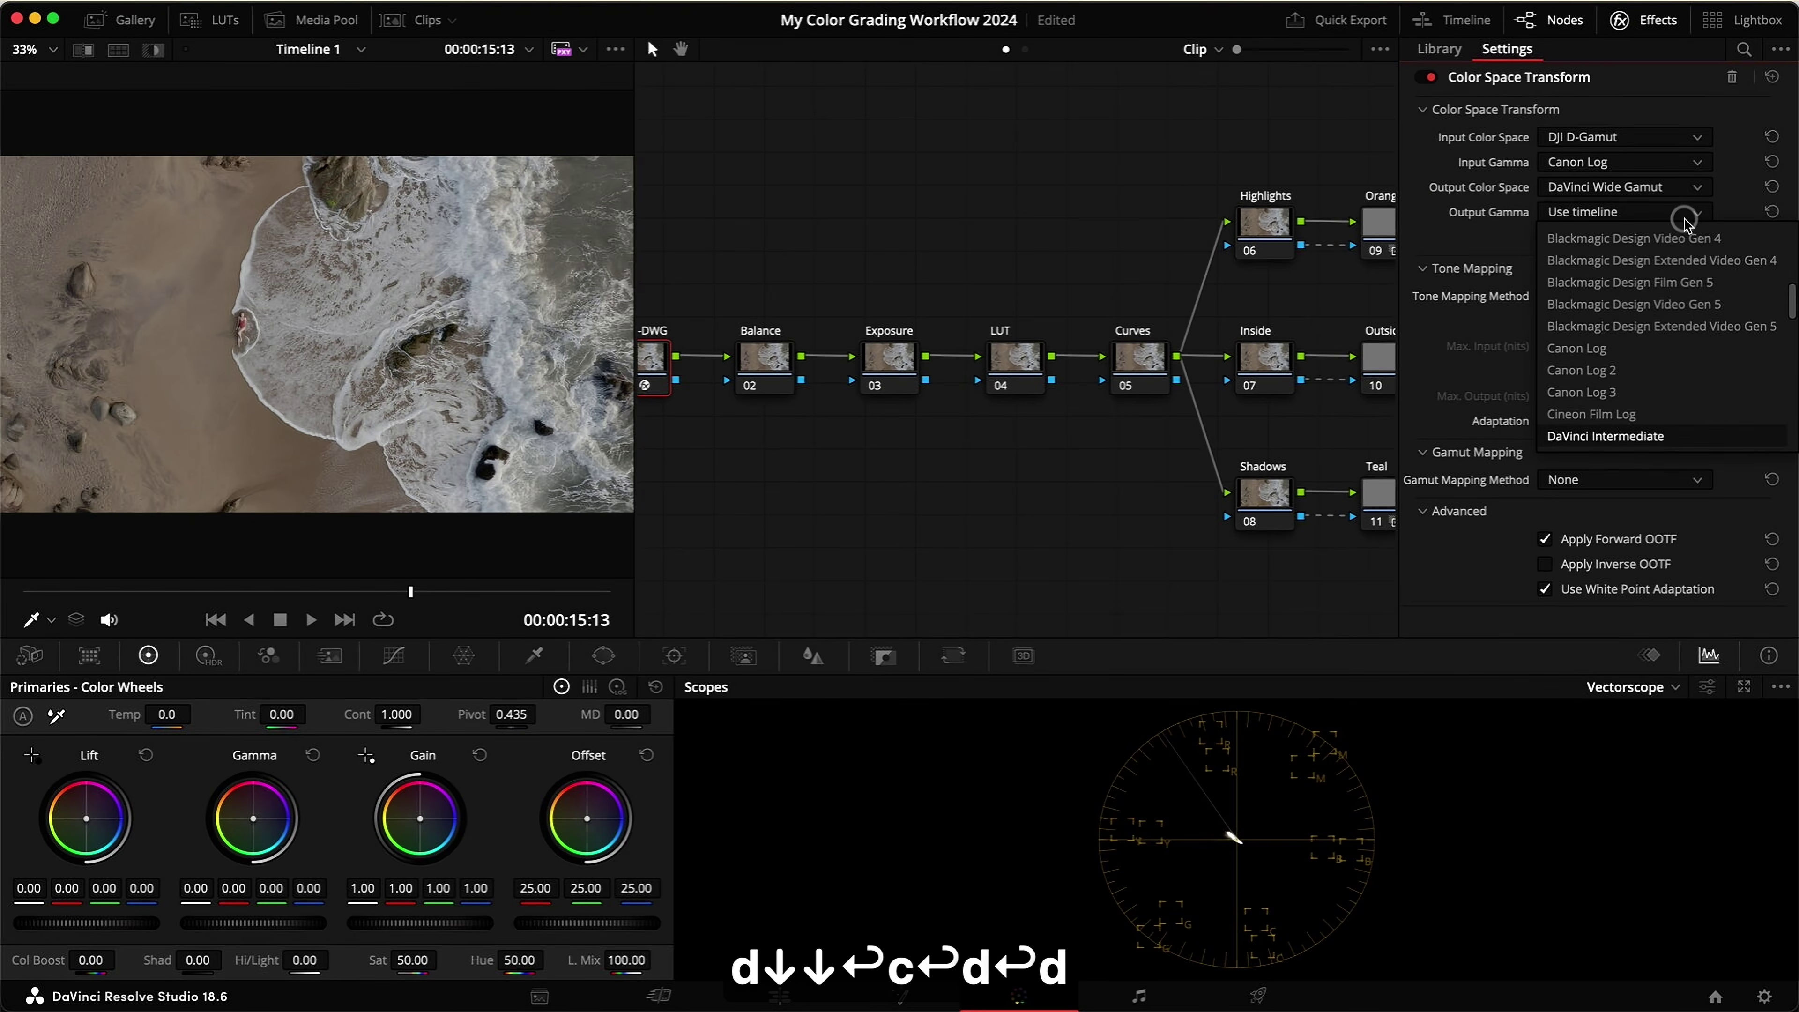
key("Return")
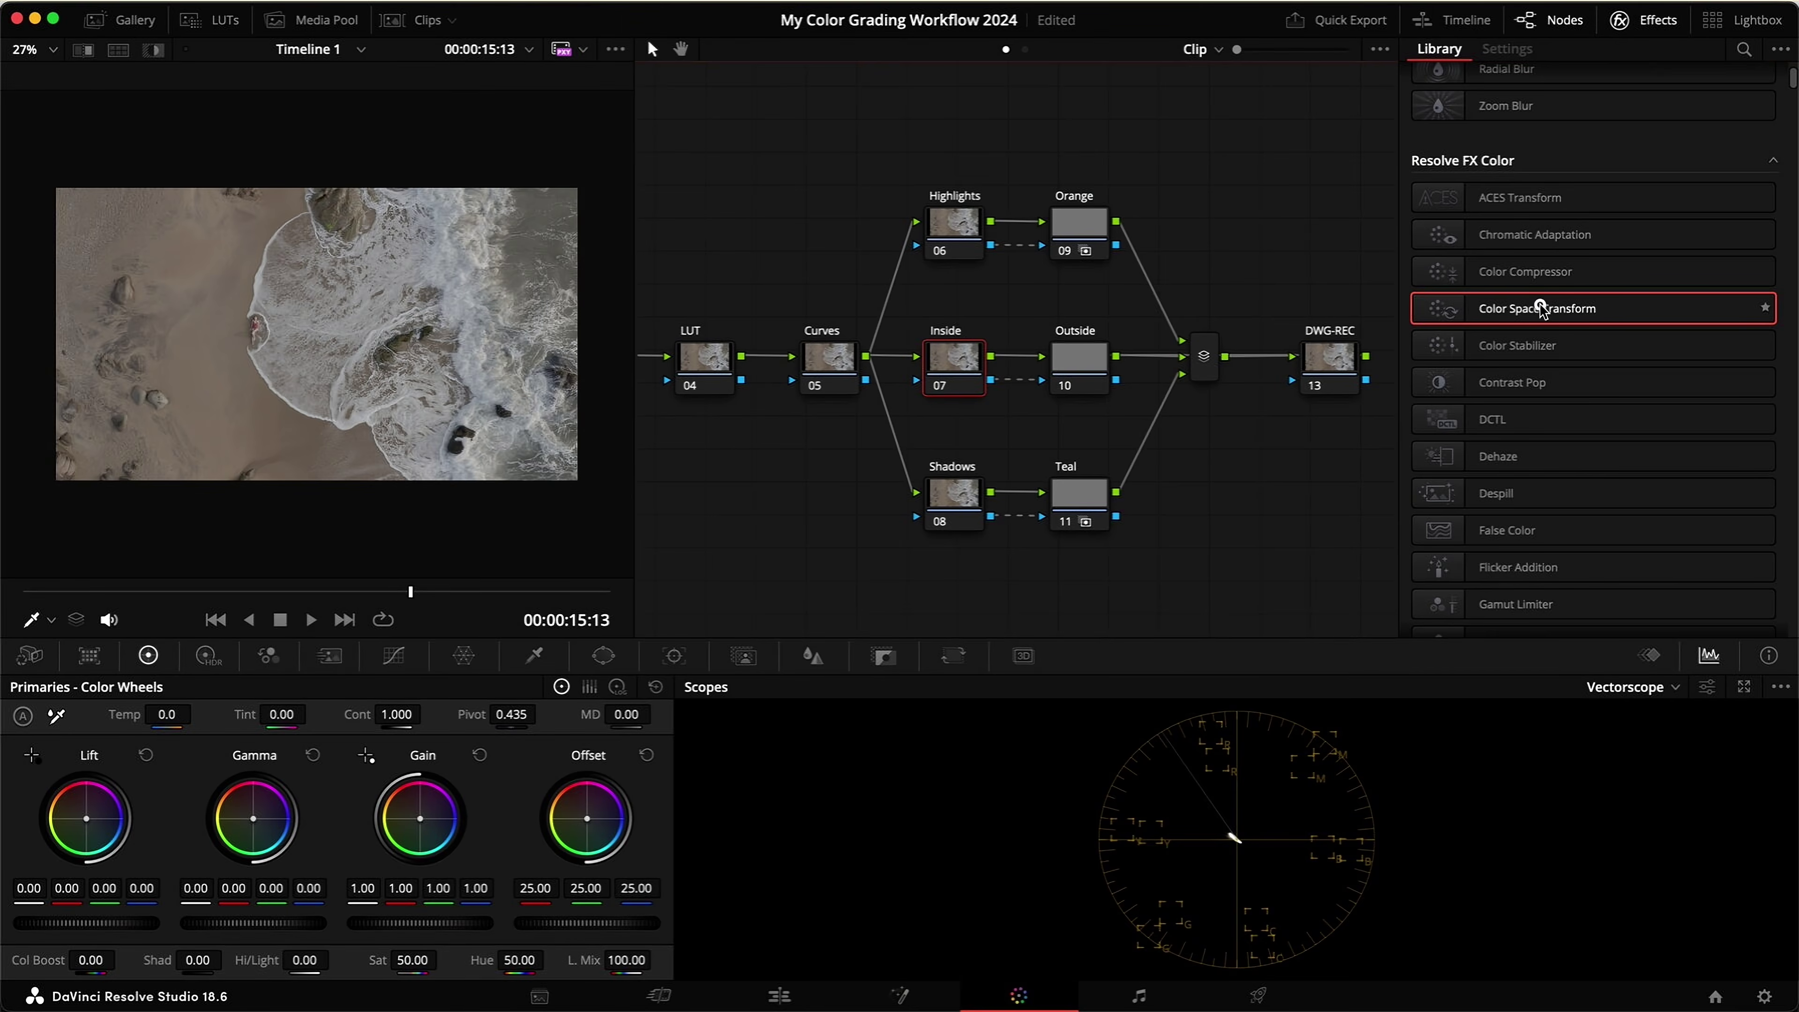
Step: Add a Color Space Transform to the DWG-REC node with Input Color Space DaVinci Wide Gamut and Input Gamma DaVinci Intermediate
left_click_drag(1525, 307, 1319, 360)
left_click(1551, 134)
key("d")
key("Return")
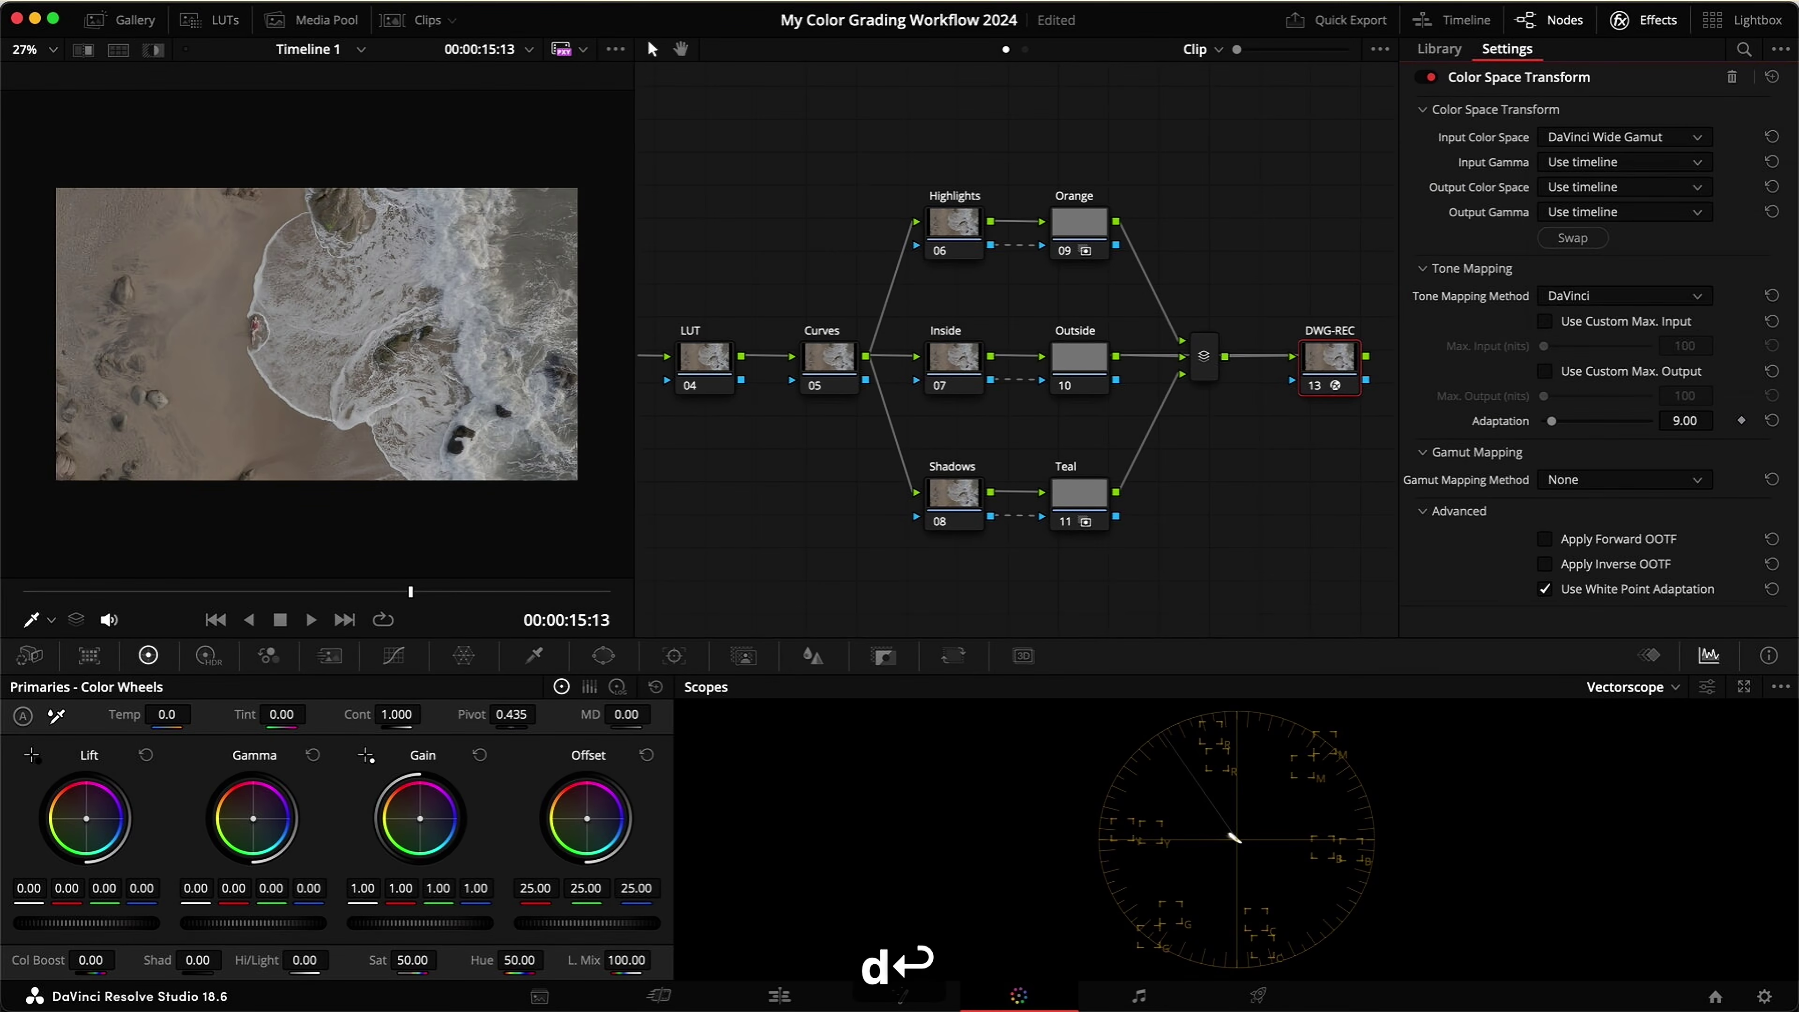
left_click(1574, 162)
key("d")
key("Return")
Step: Set the DWG-REC transform's Output Color Space to Rec.709 and Output Gamma to Gamma 2.4, and close the effect settings
left_click(1593, 183)
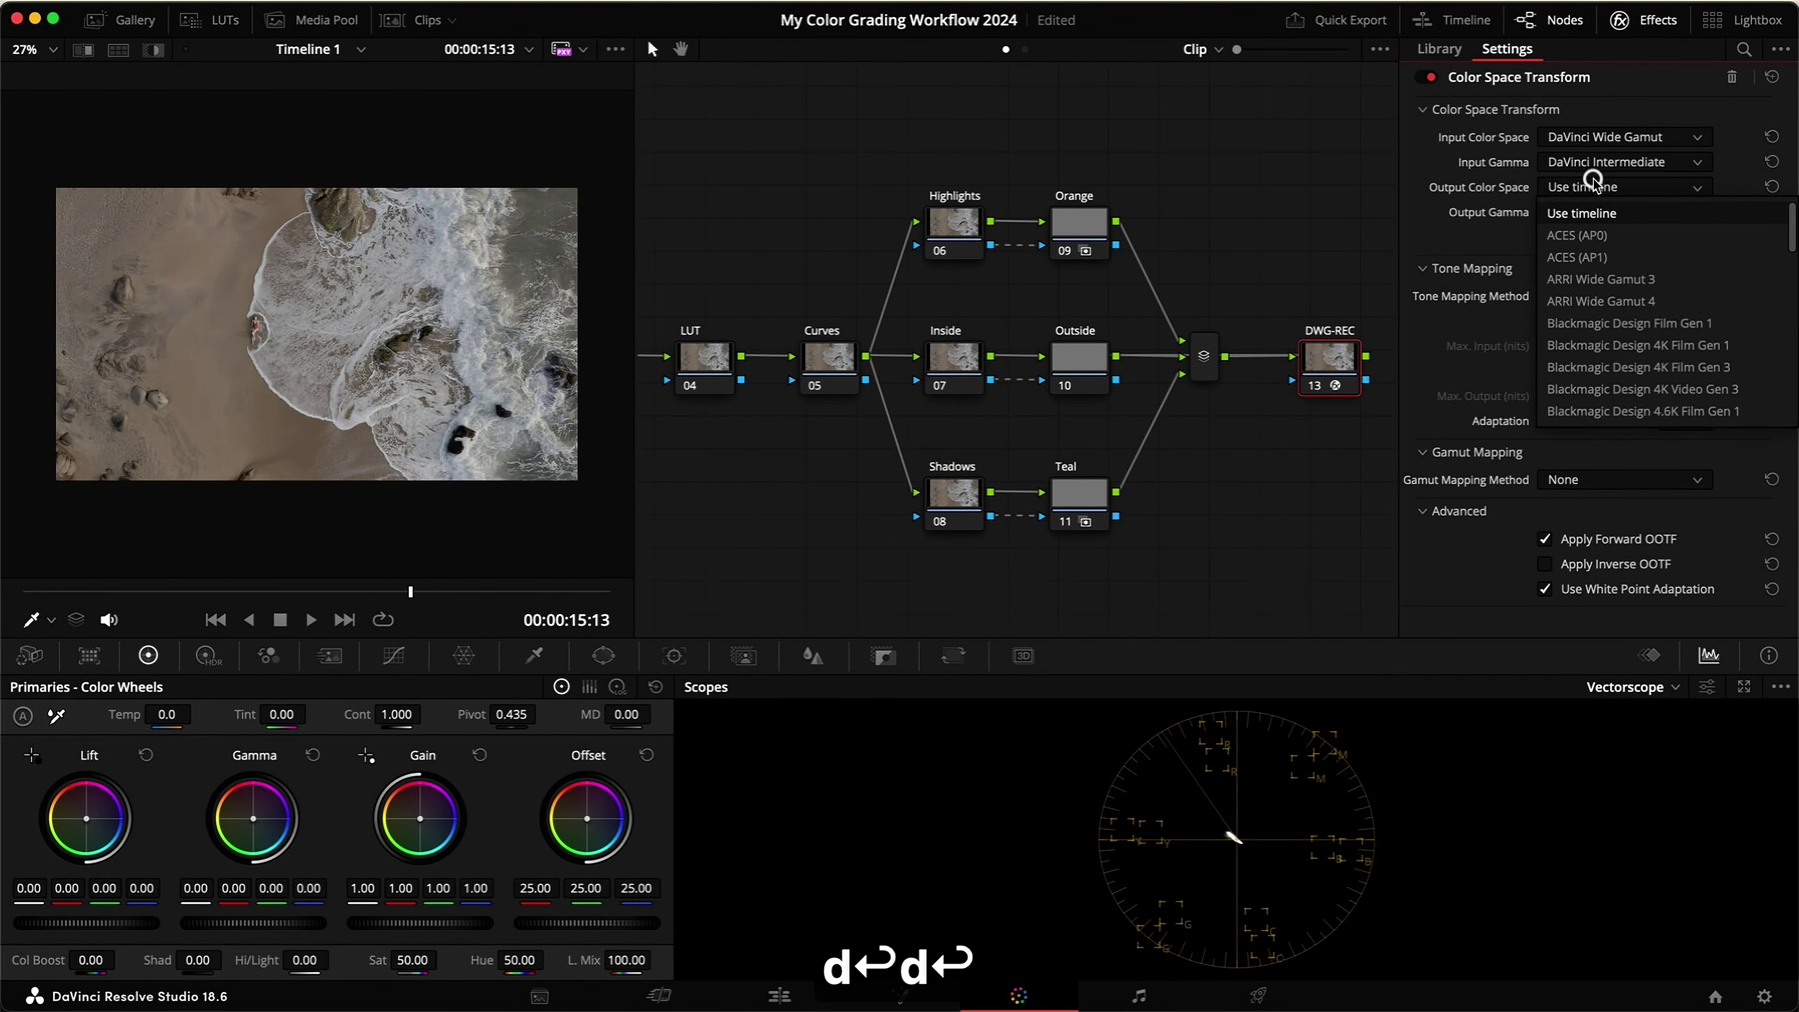
key("r")
key("Return")
left_click(1627, 217)
key("g")
key("Down")
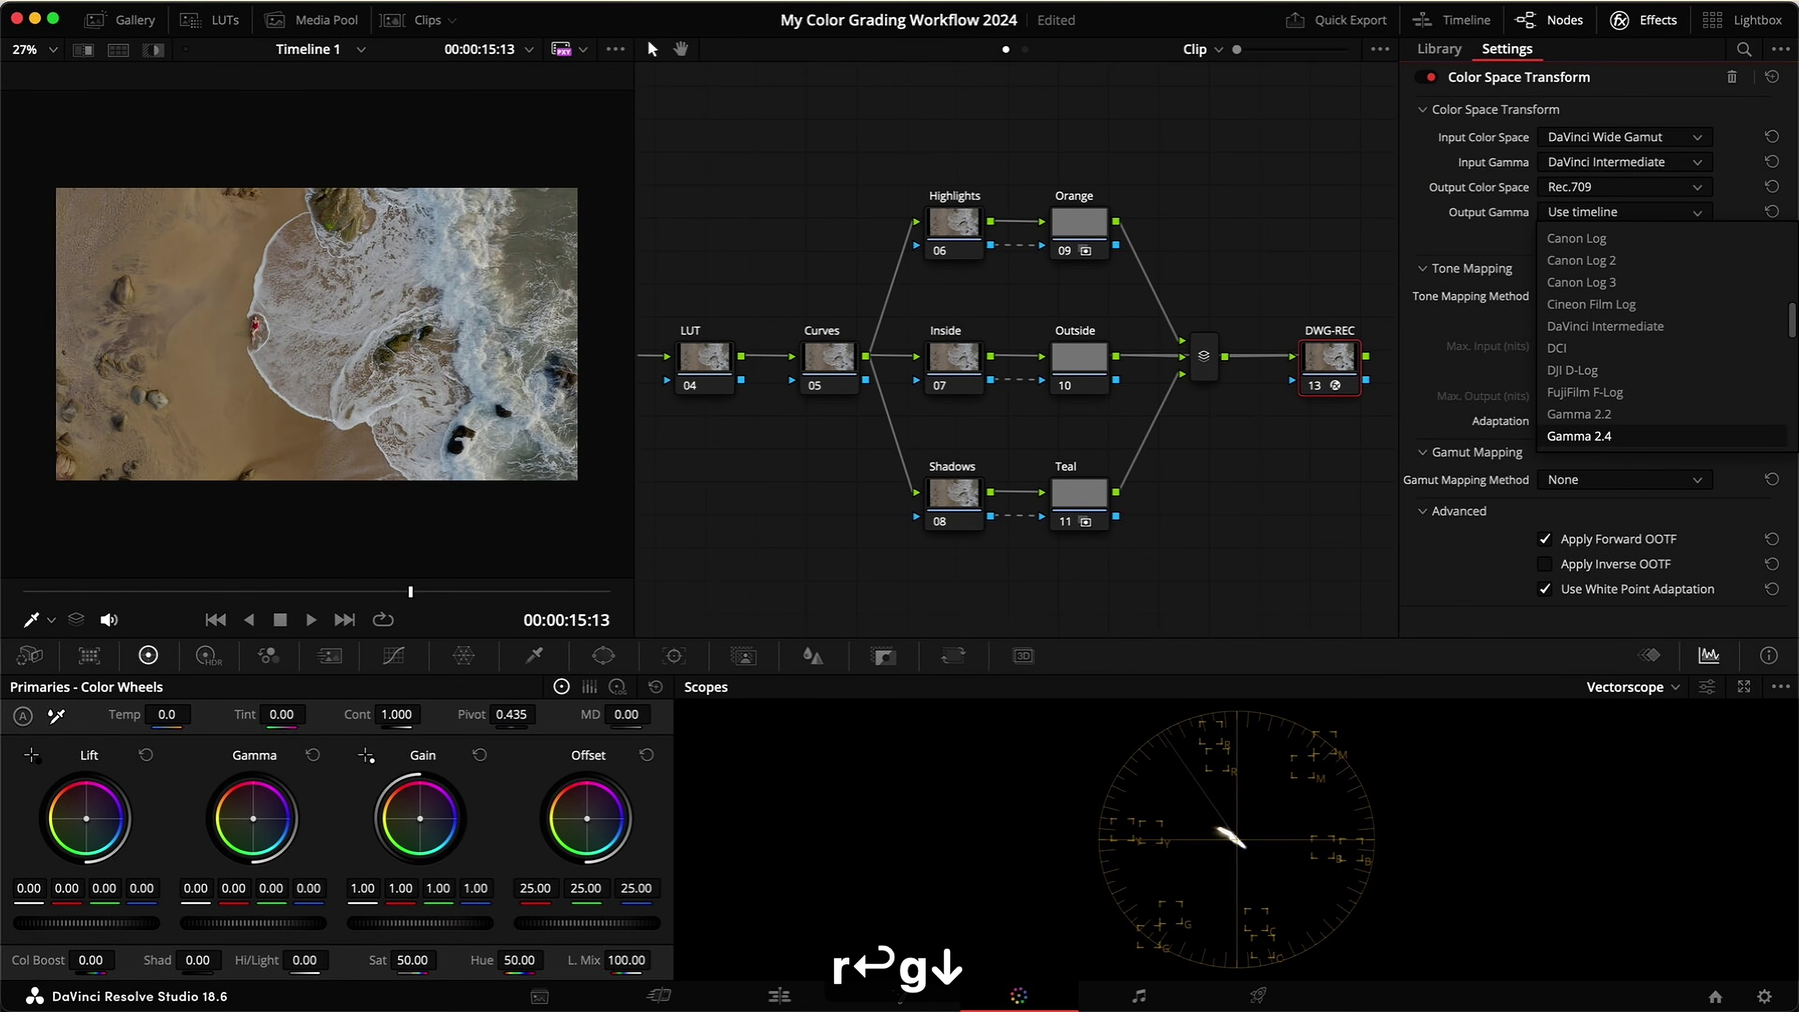
key("Return")
left_click(1620, 21)
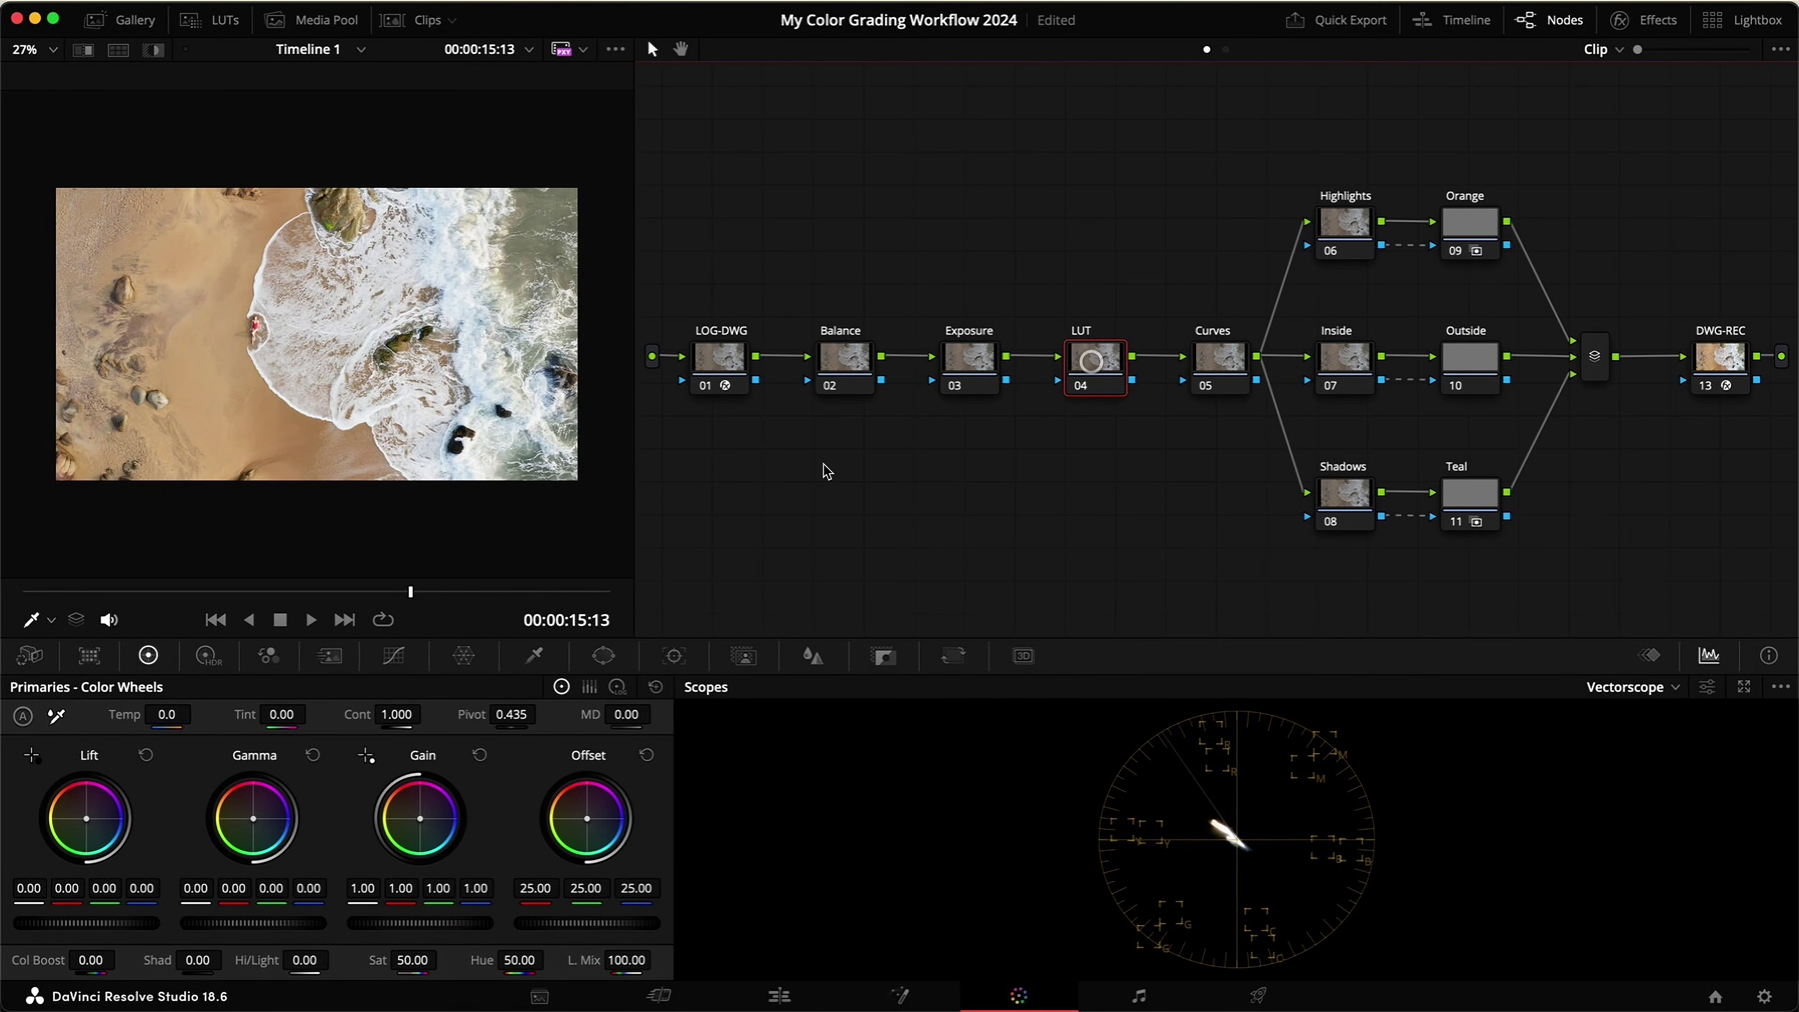
scroll(333, 398, "up", 1)
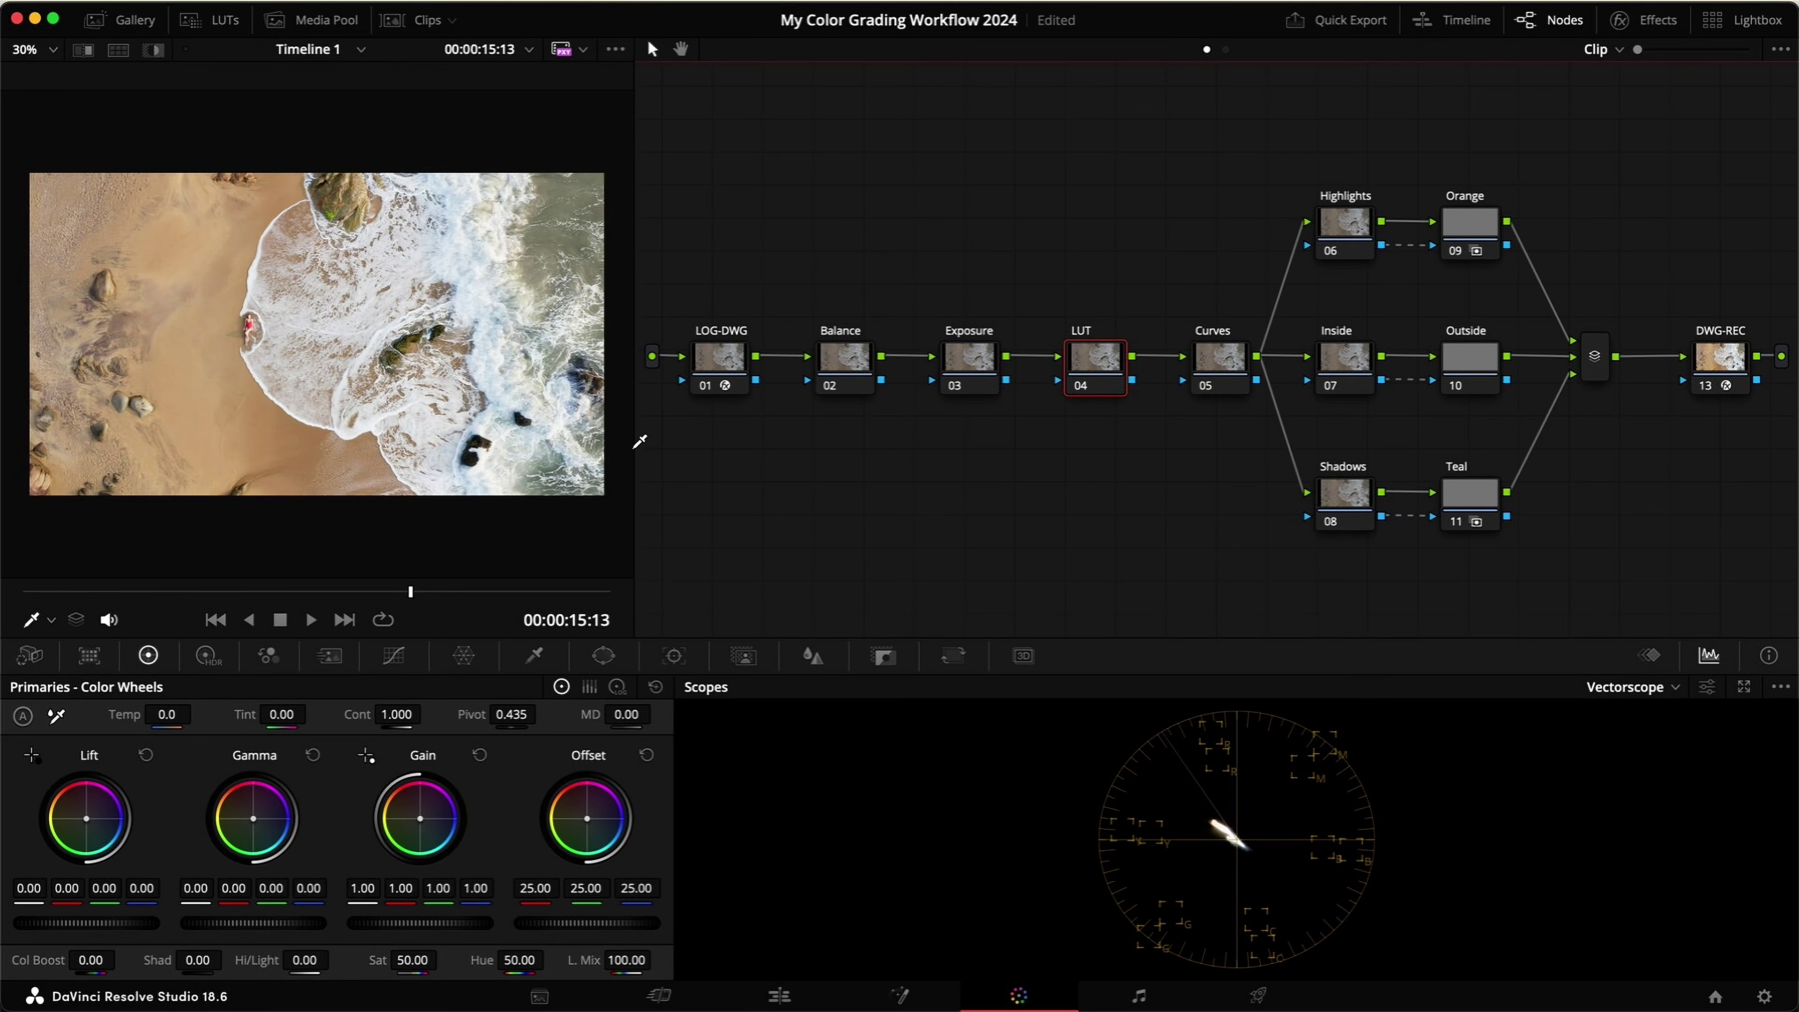
left_click_drag(634, 449, 710, 450)
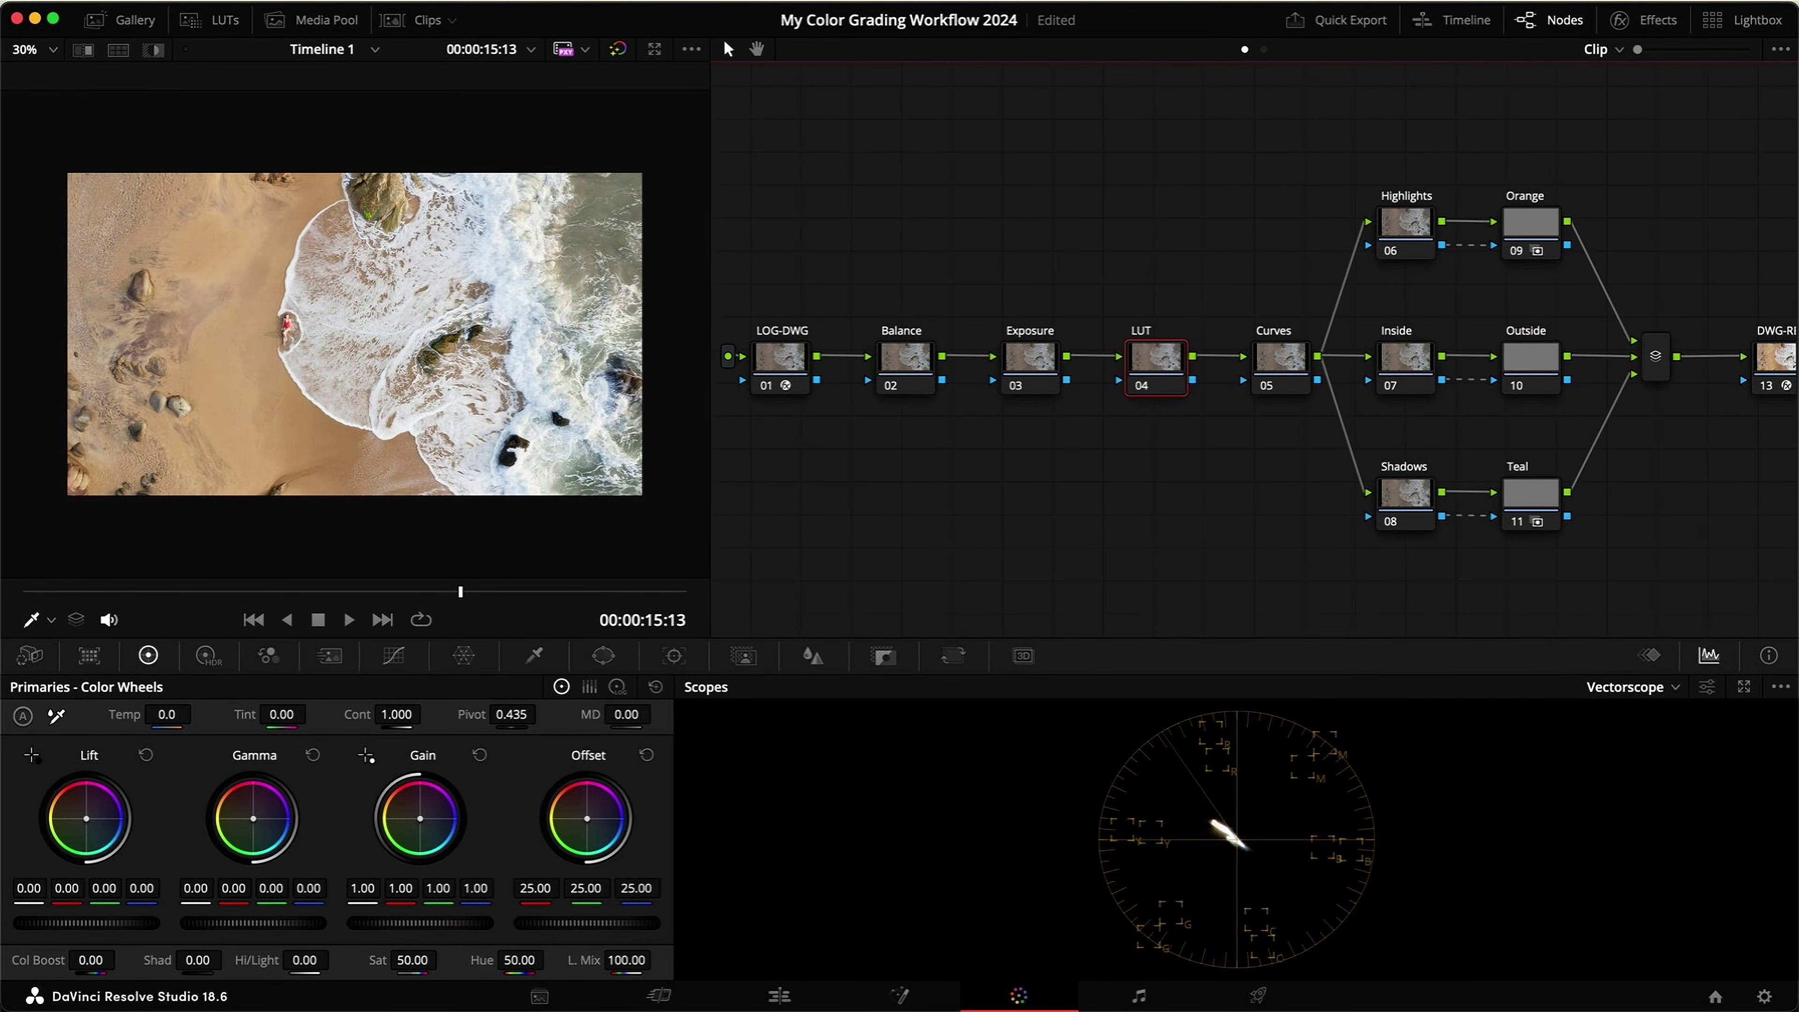
Step: Rename the LUT node as LOOK and switch the scope to Waveform for work on its custom curve
type("LOOK")
key("Return")
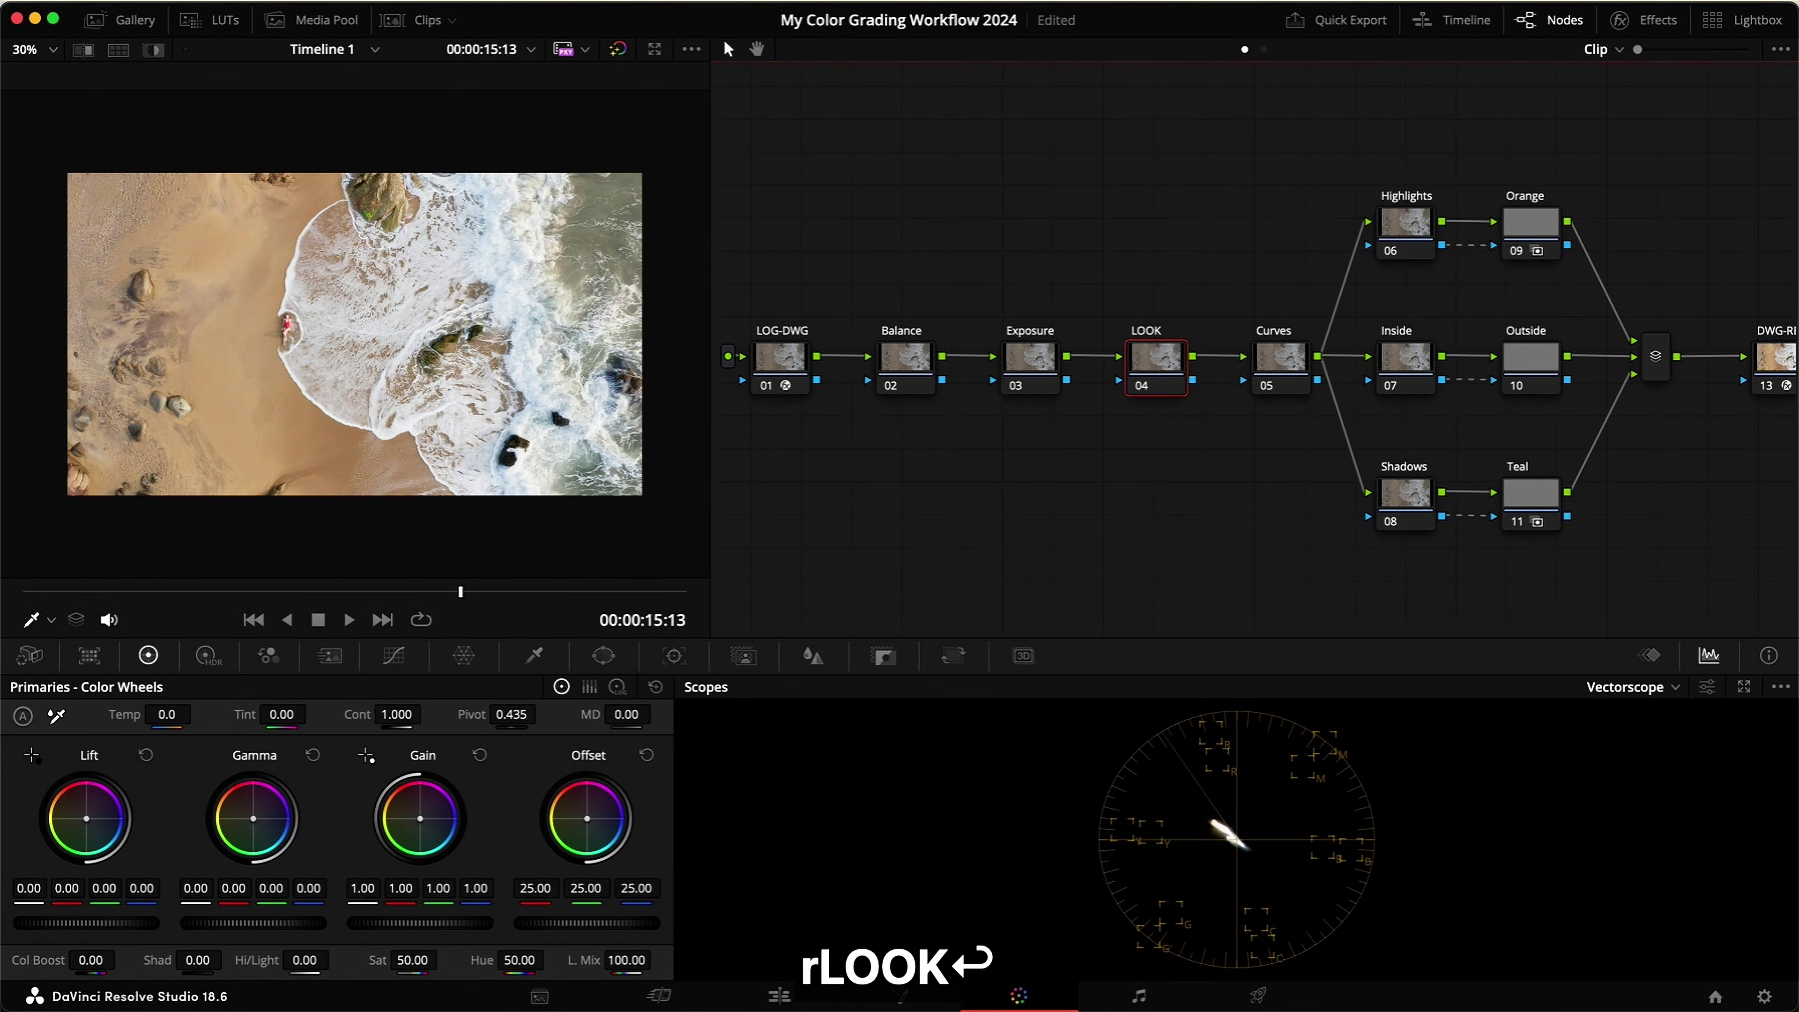
left_click(394, 656)
left_click(1629, 687)
left_click(1618, 730)
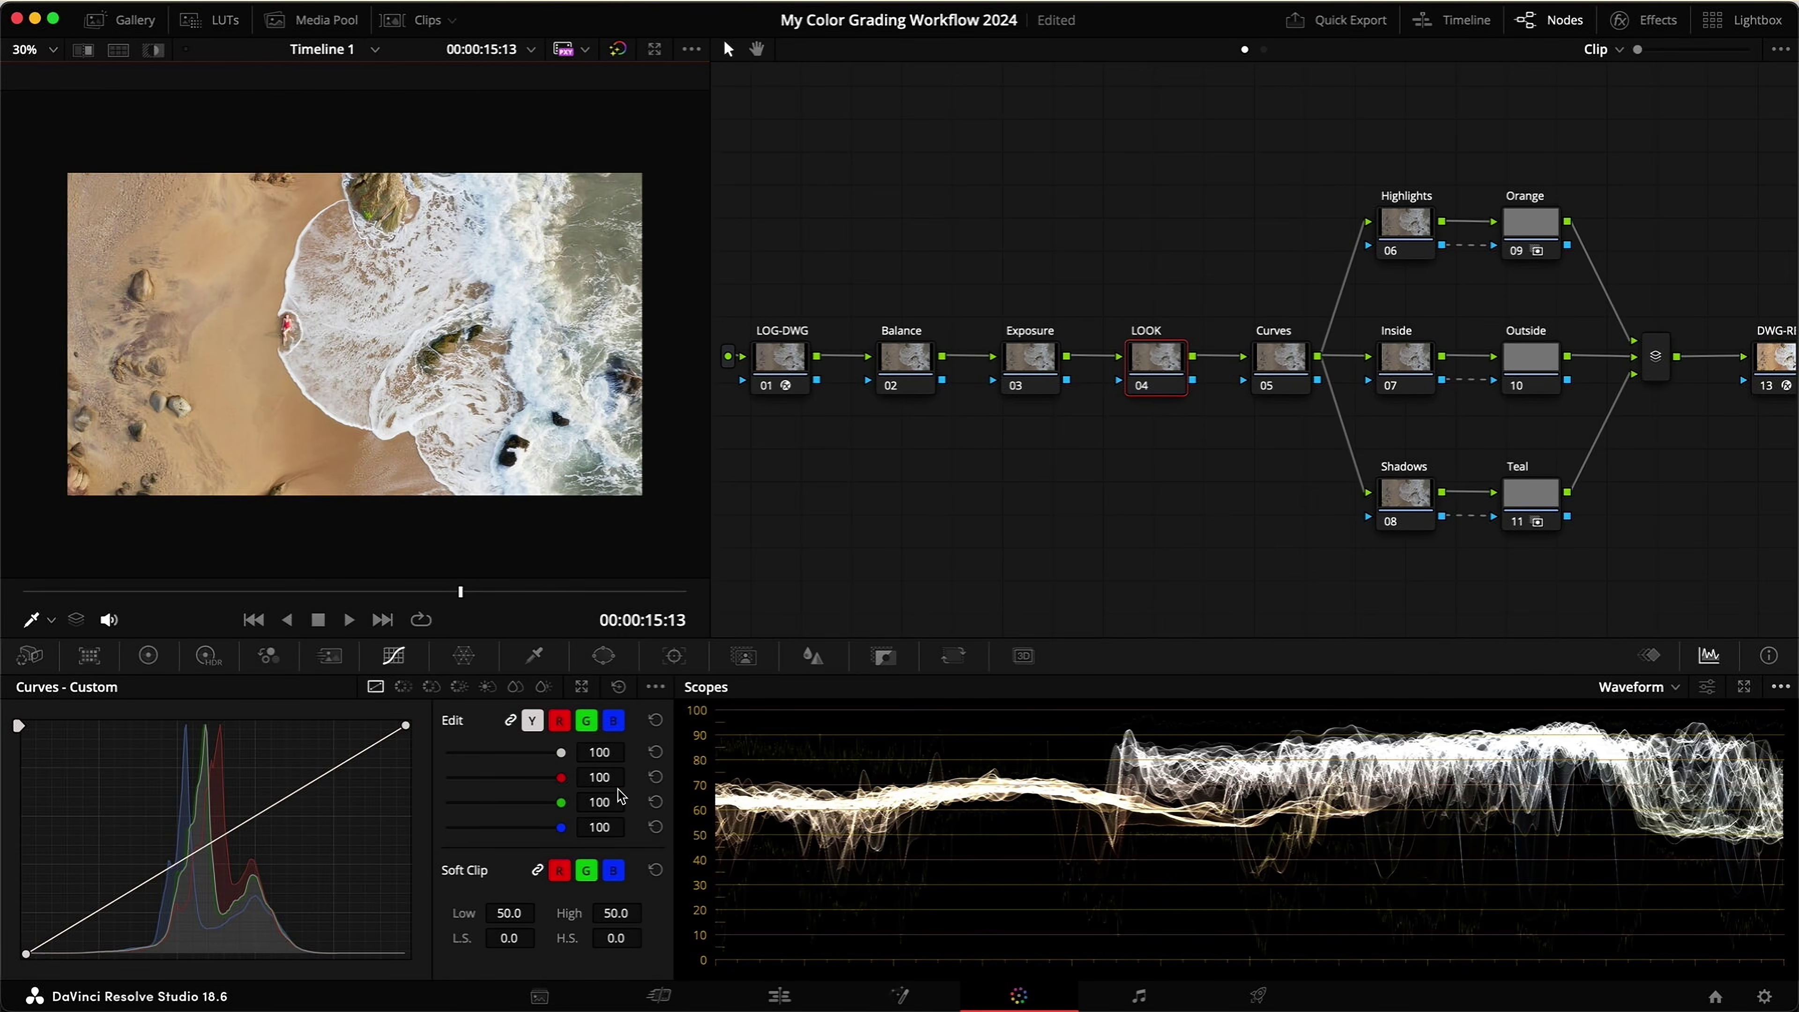
Step: Lower the white point of the LOOK node's custom curve, shape a gentle S-curve with shadow and highlight points, compare, and save the project
left_click_drag(412, 727, 416, 773)
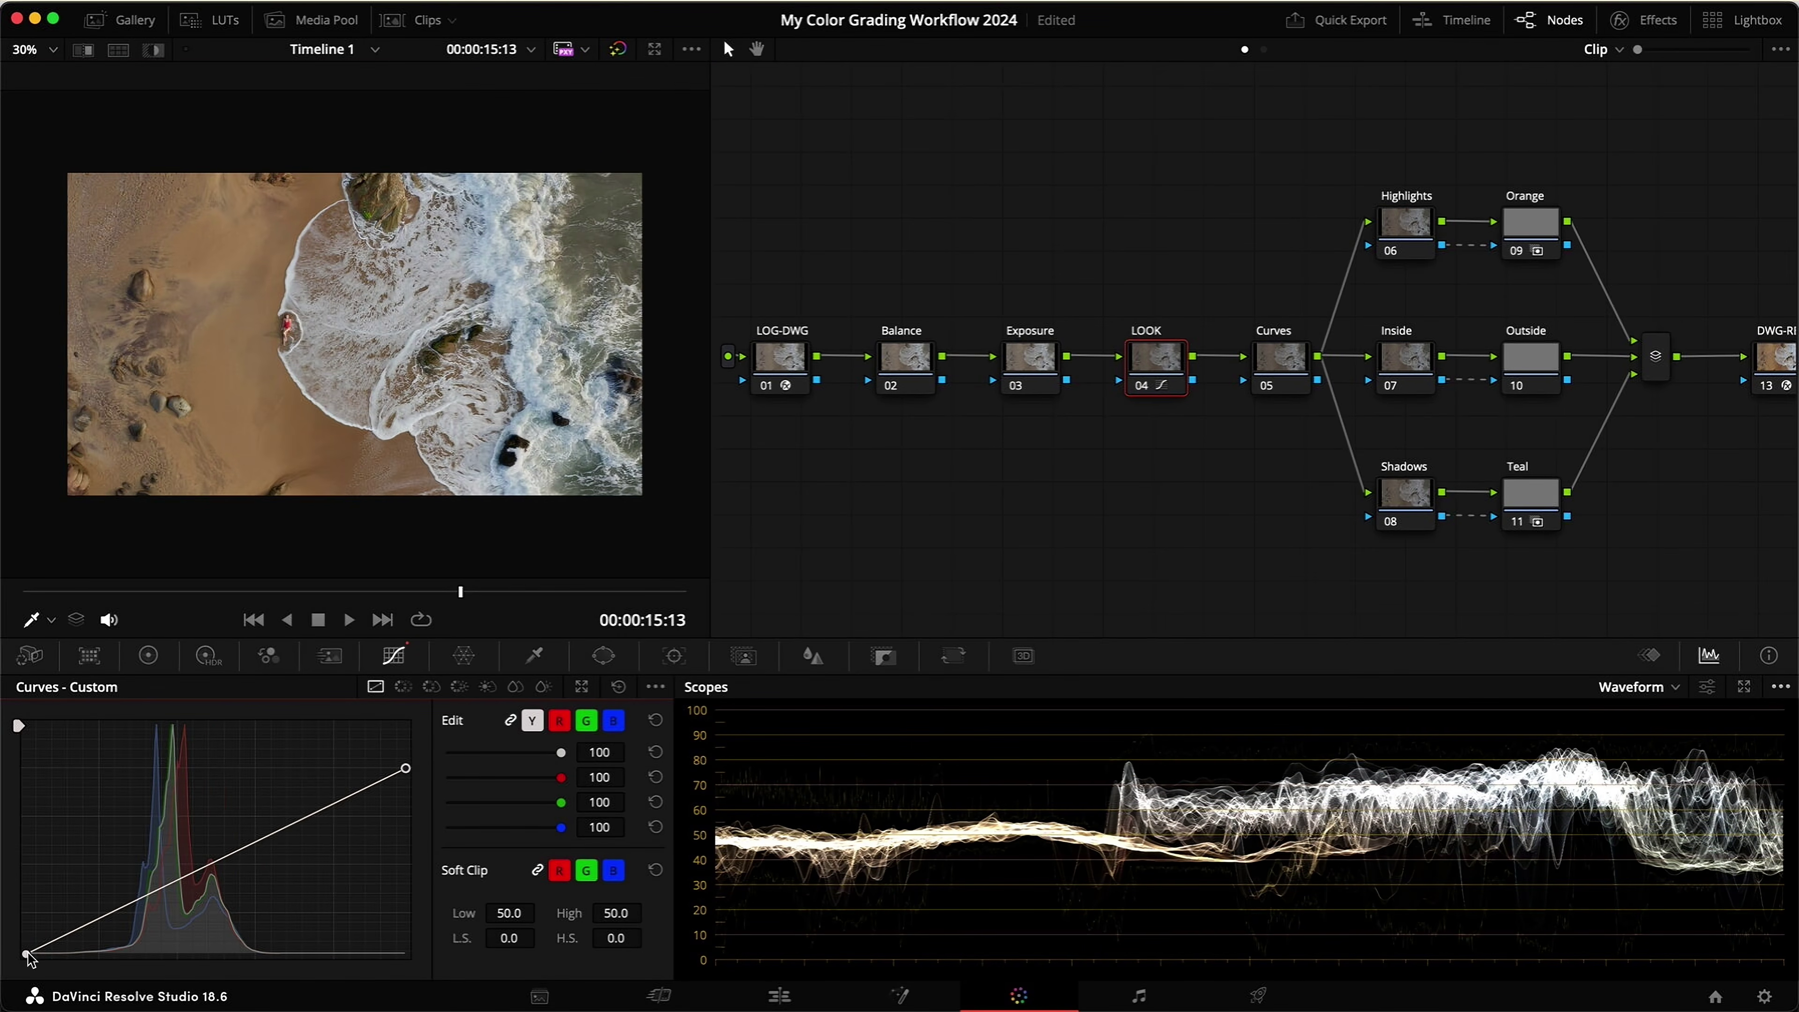
left_click_drag(21, 954, 100, 921)
left_click_drag(324, 810, 311, 807)
key("super+d")
key("super+d")
key("super+s")
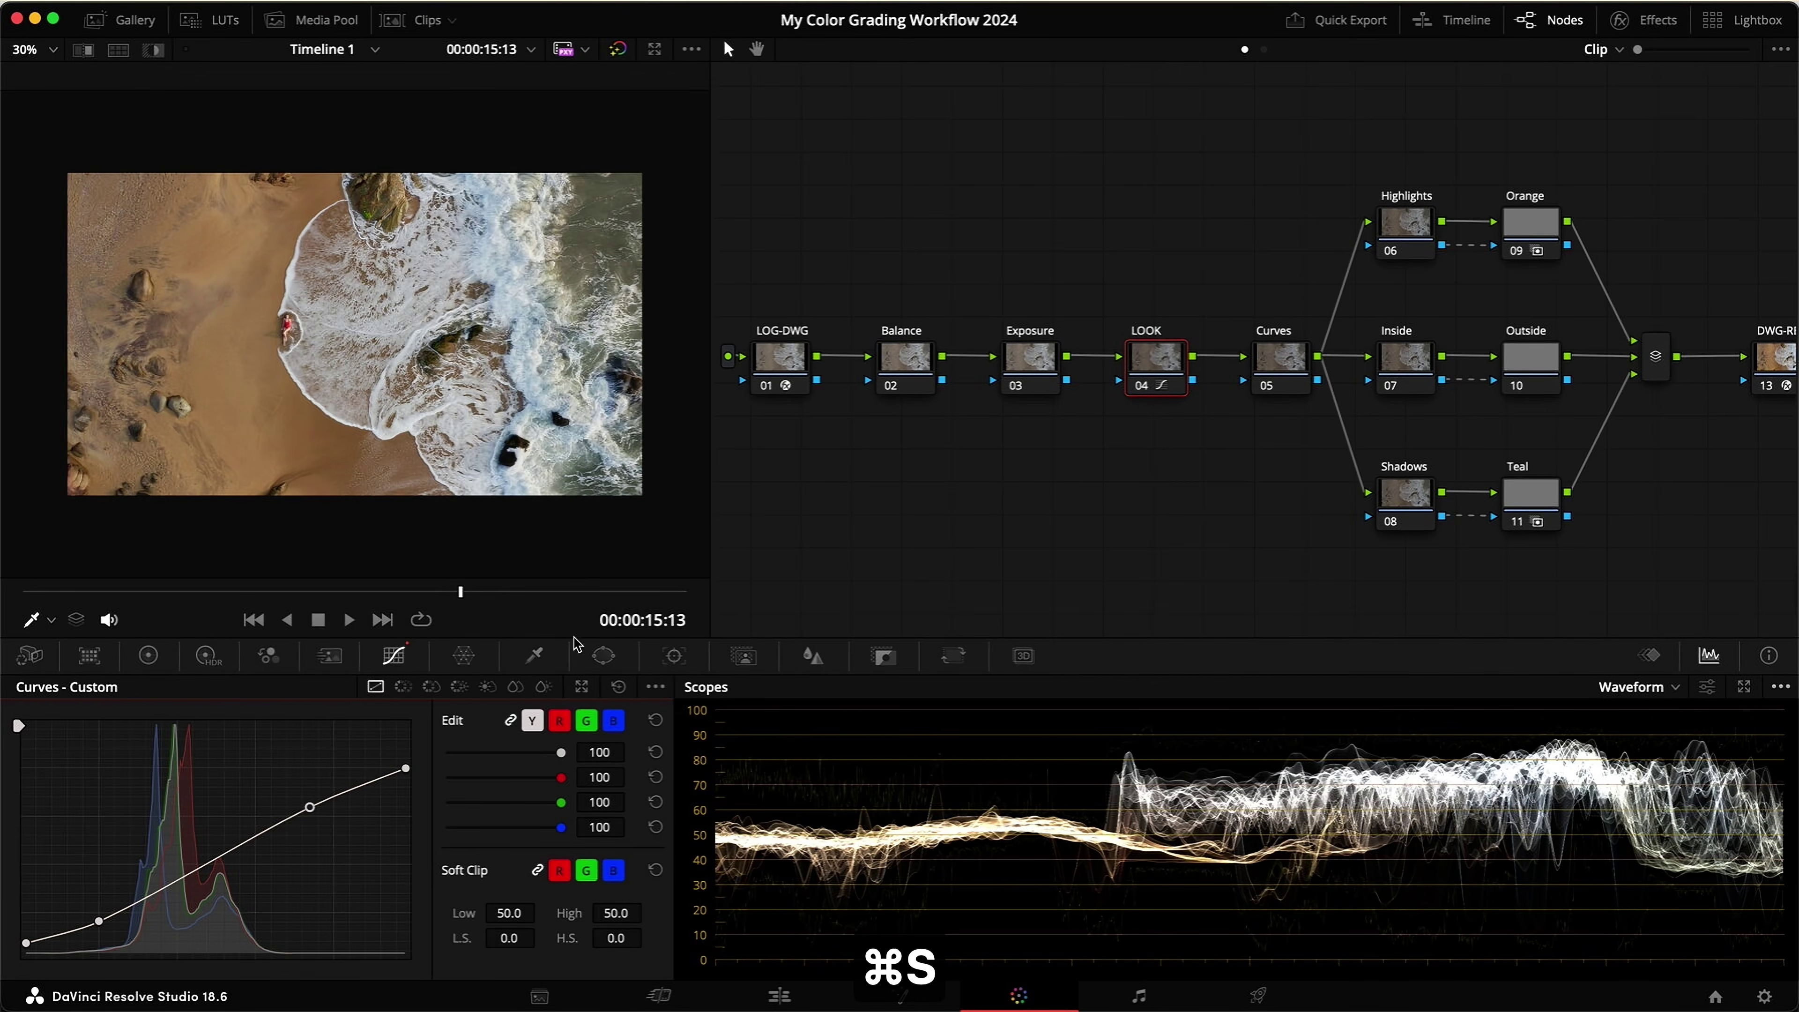
Step: Set the LOOK node's Lift to red -0.01, green 0.02 and blue 0.03, and check it against a floating Vectorscope
left_click(149, 655)
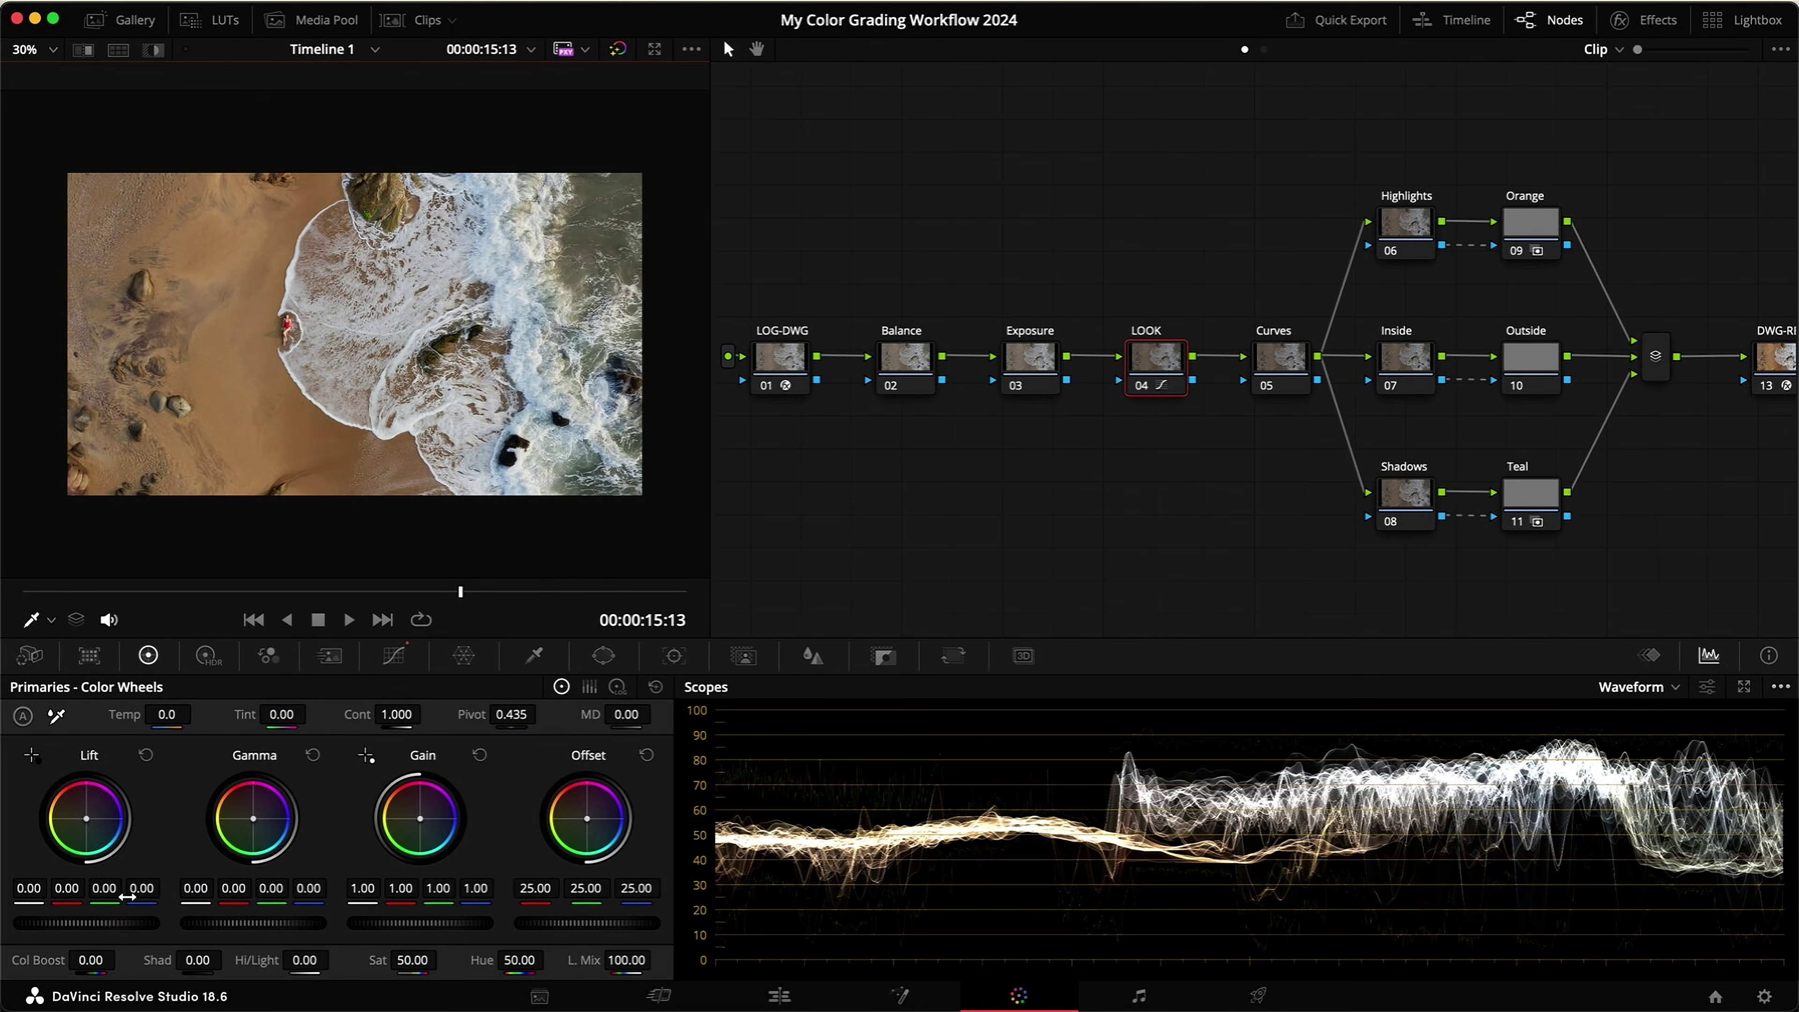
left_click_drag(145, 887, 42, 896)
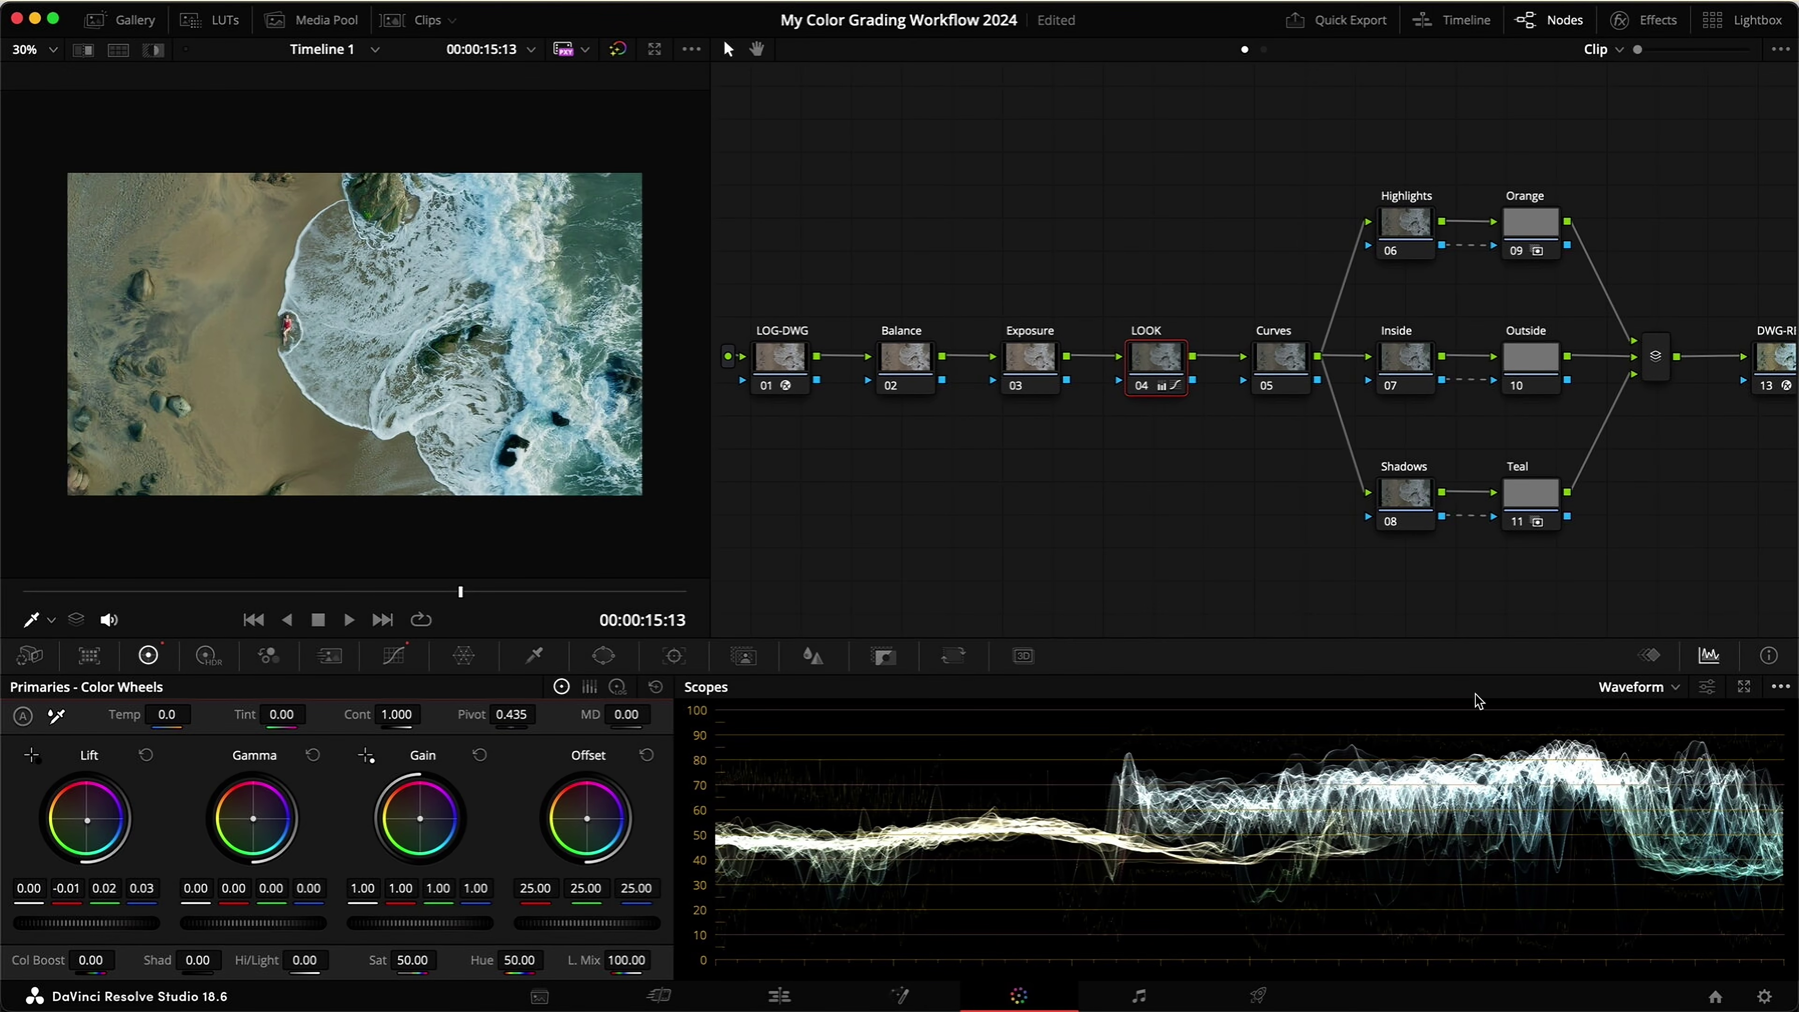
left_click(1677, 698)
left_click(1661, 753)
key("super+w")
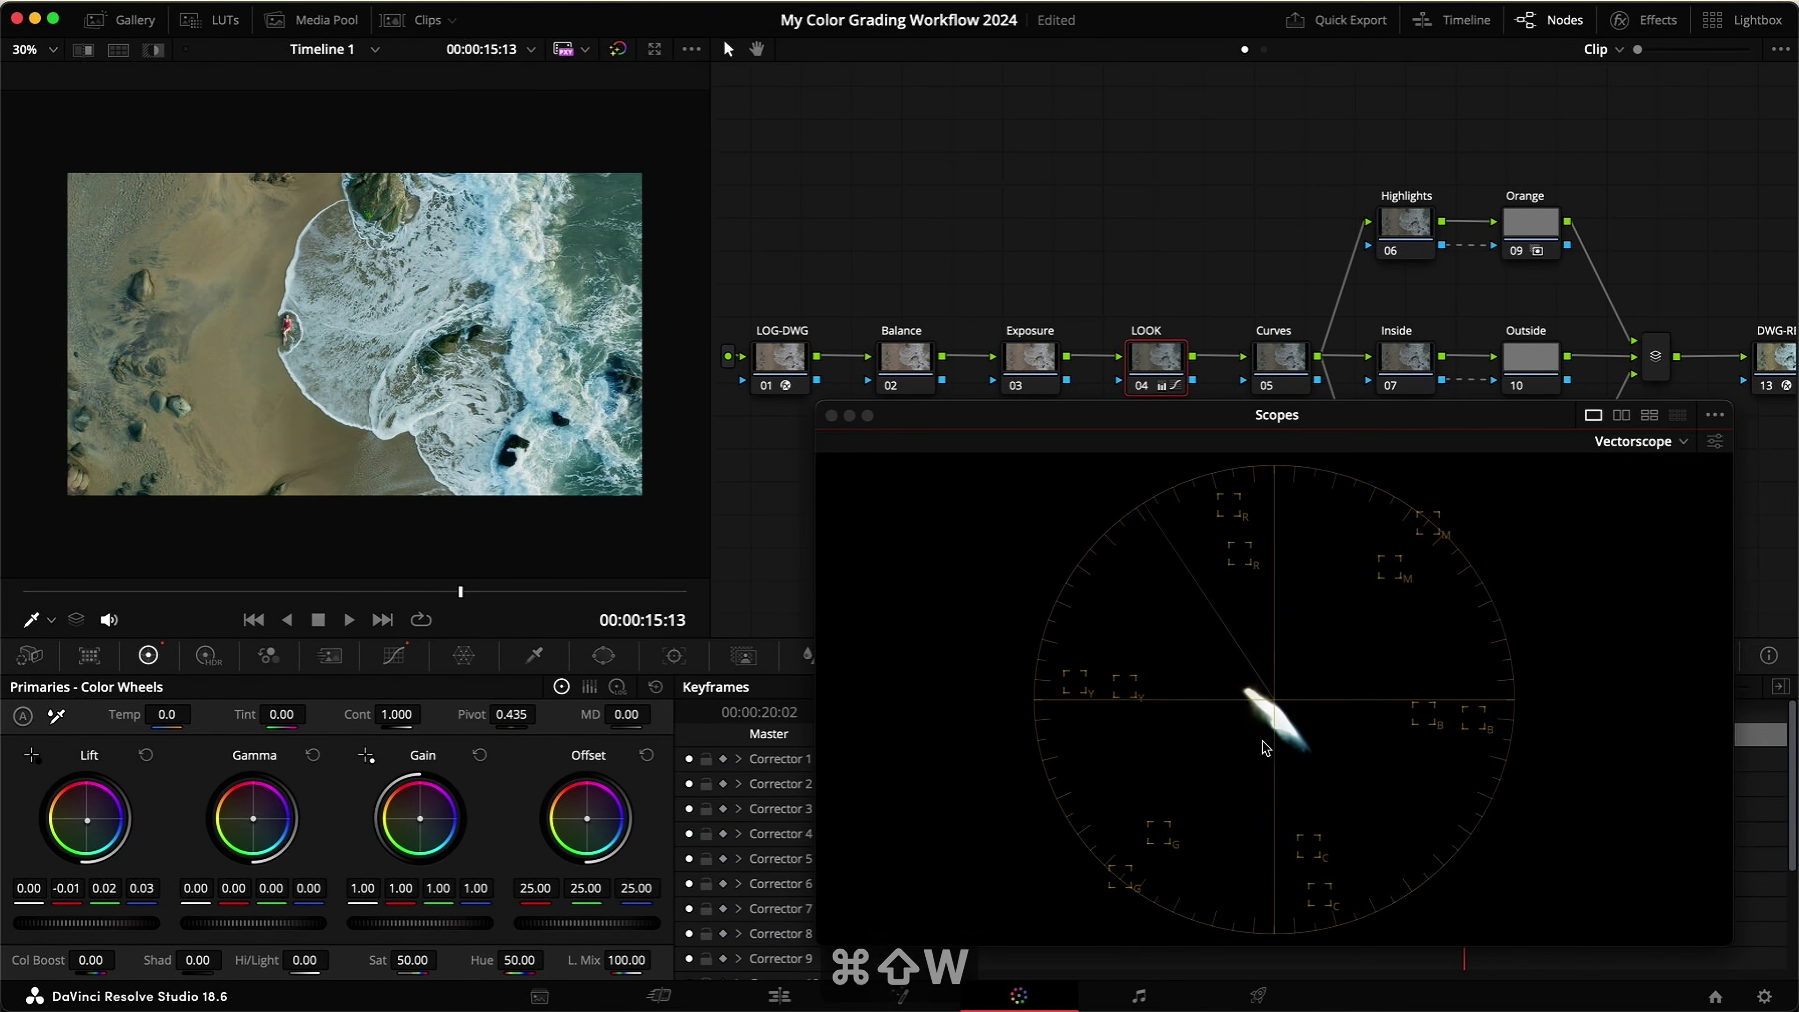
key("super+d")
key("super+d")
left_click_drag(1068, 414, 1140, 258)
key("super+d")
key("super+d")
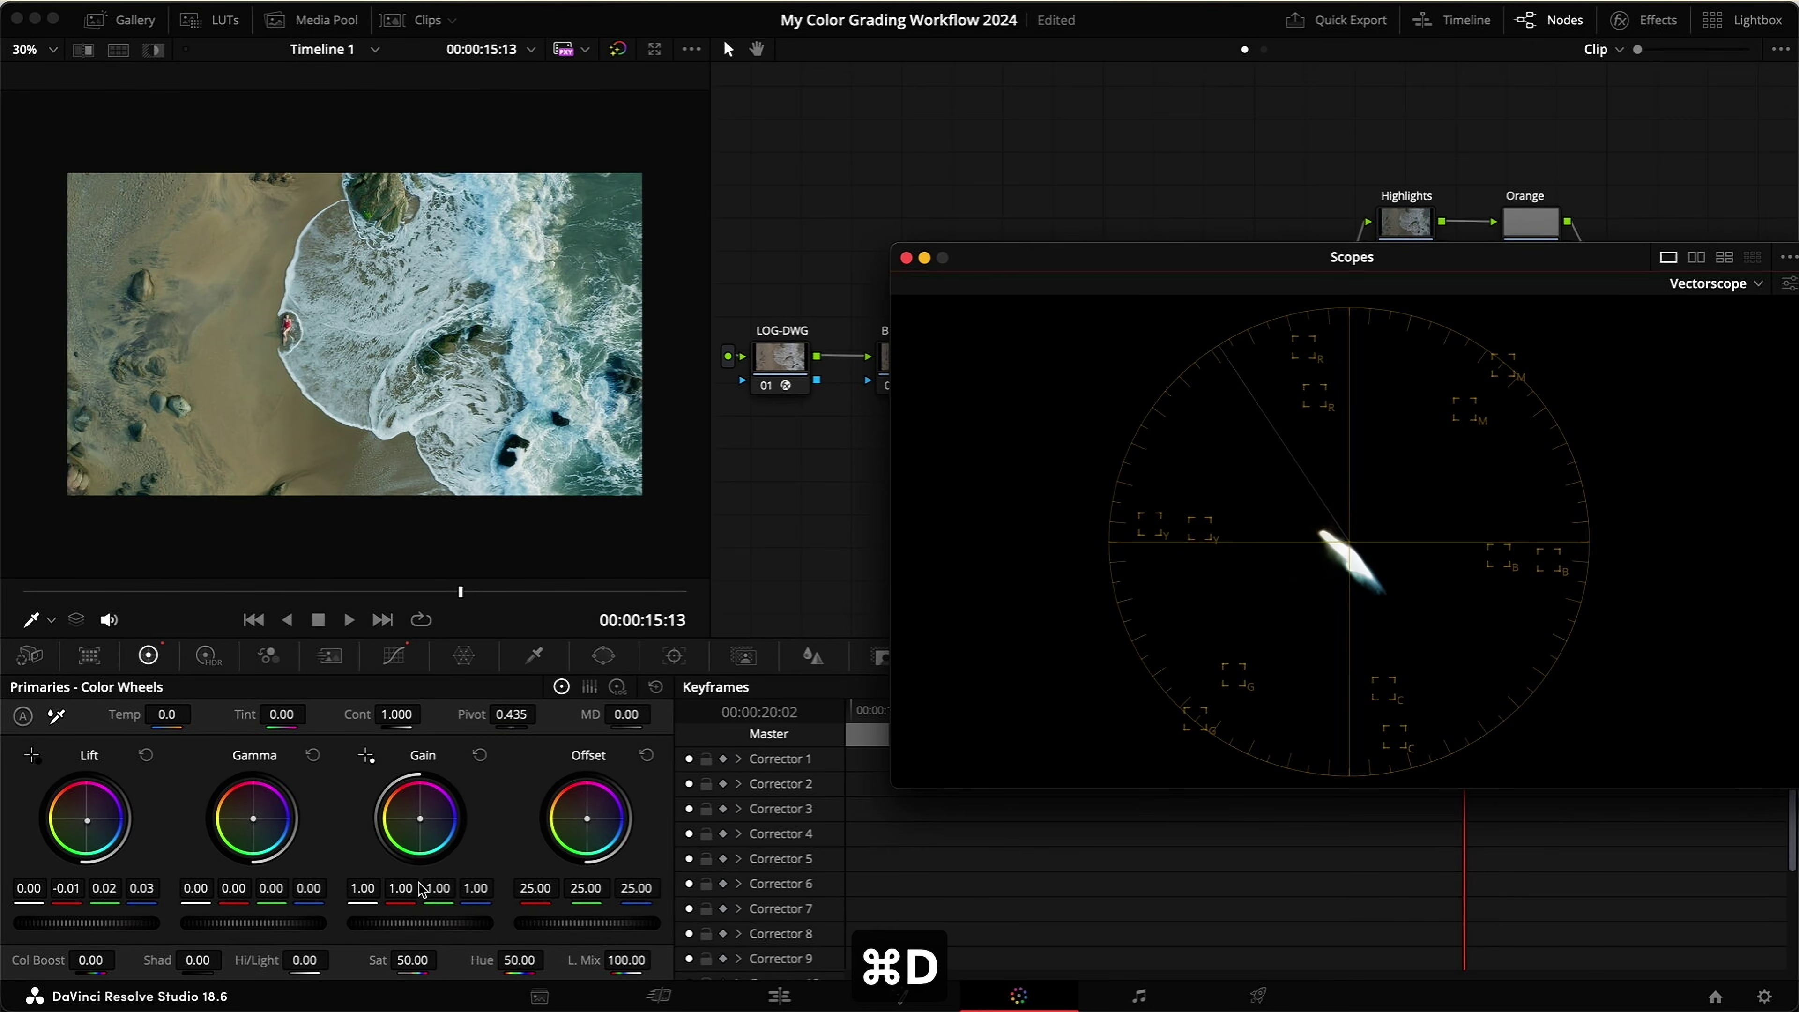
Step: Set the LOOK node's Gain to red 1.02, green 0.99 and blue 0.94, comparing the image with the node off and on
left_click_drag(409, 896, 481, 889)
key("super+d")
key("super+d")
key("super+d")
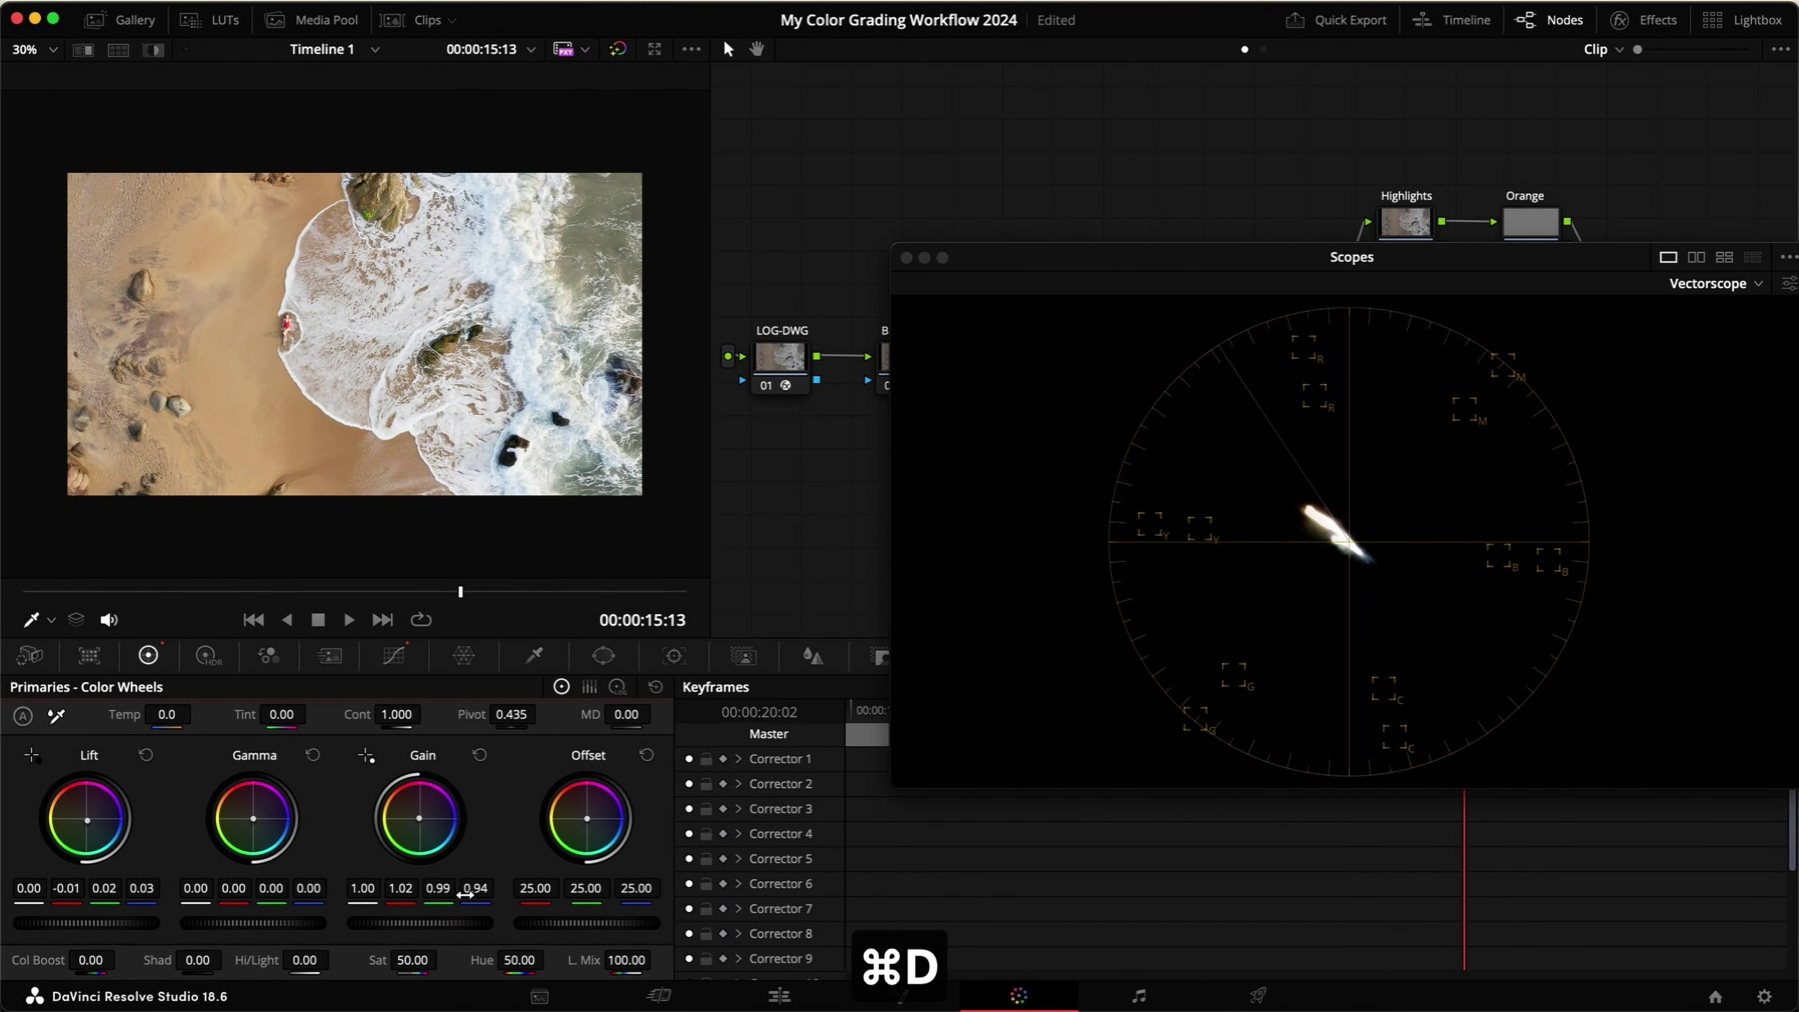
key("super+d")
key("super+d")
key("super+d")
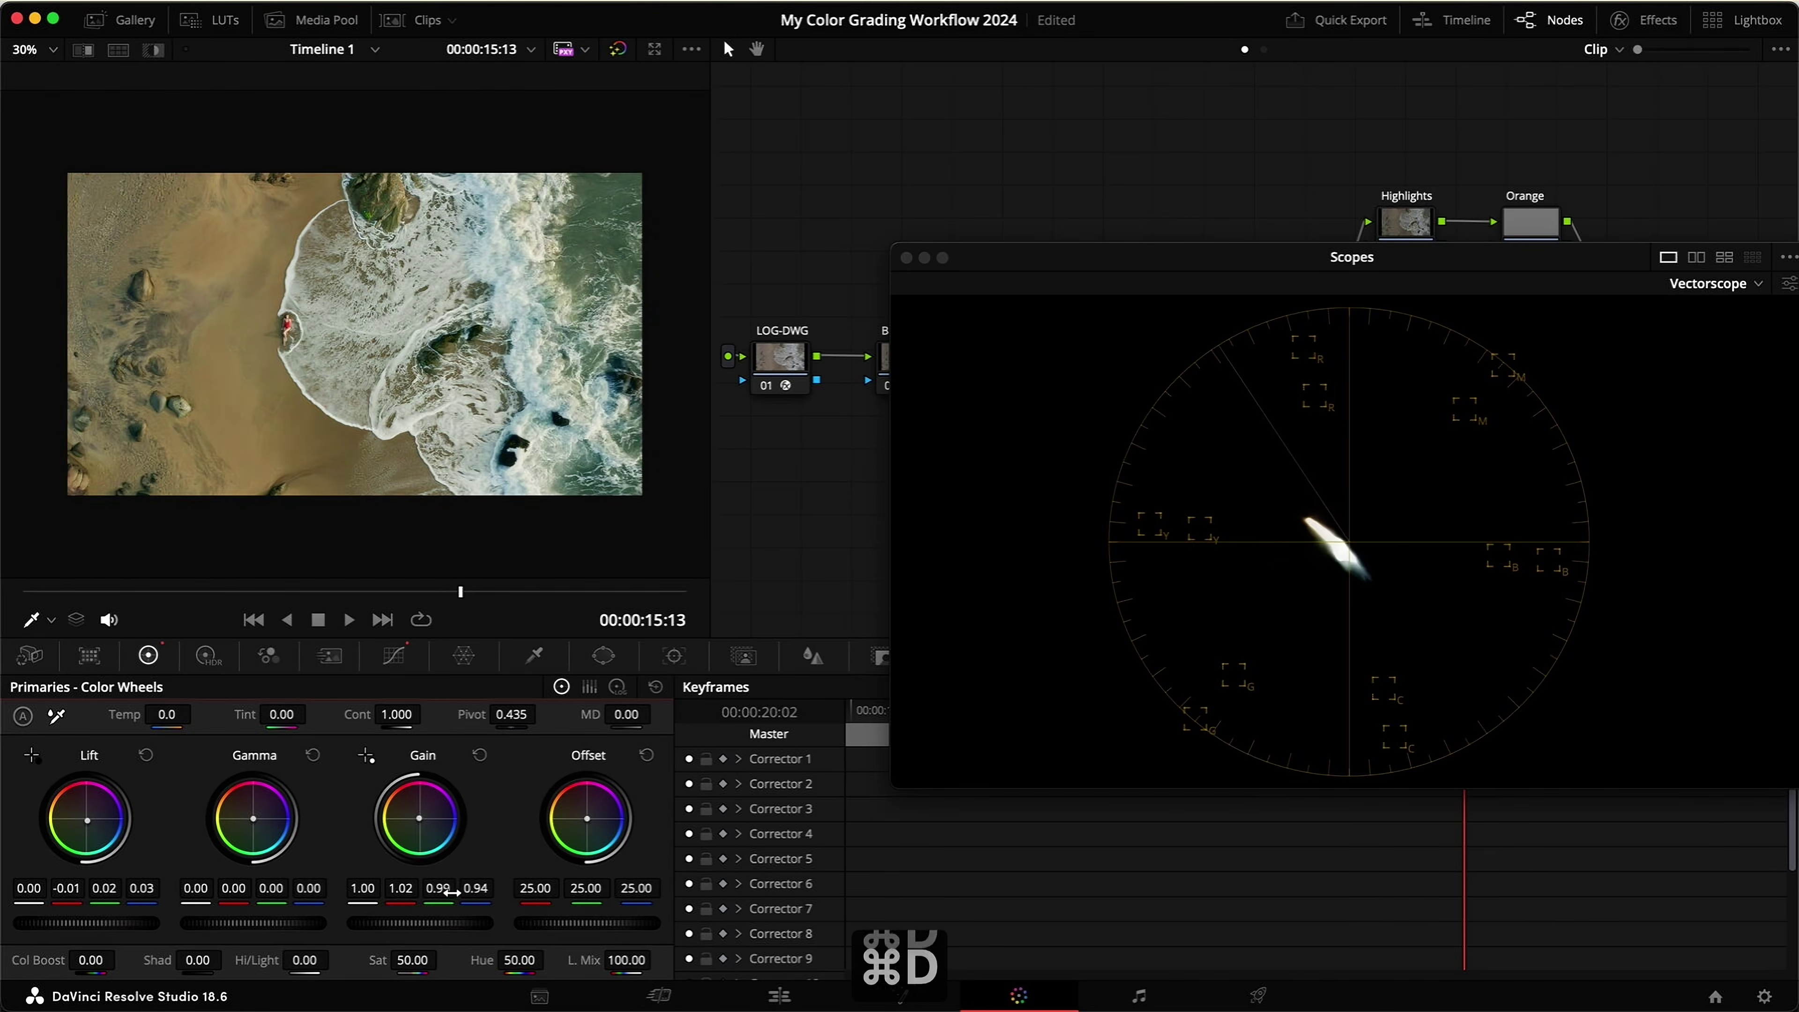
key("super+d")
key("super+d")
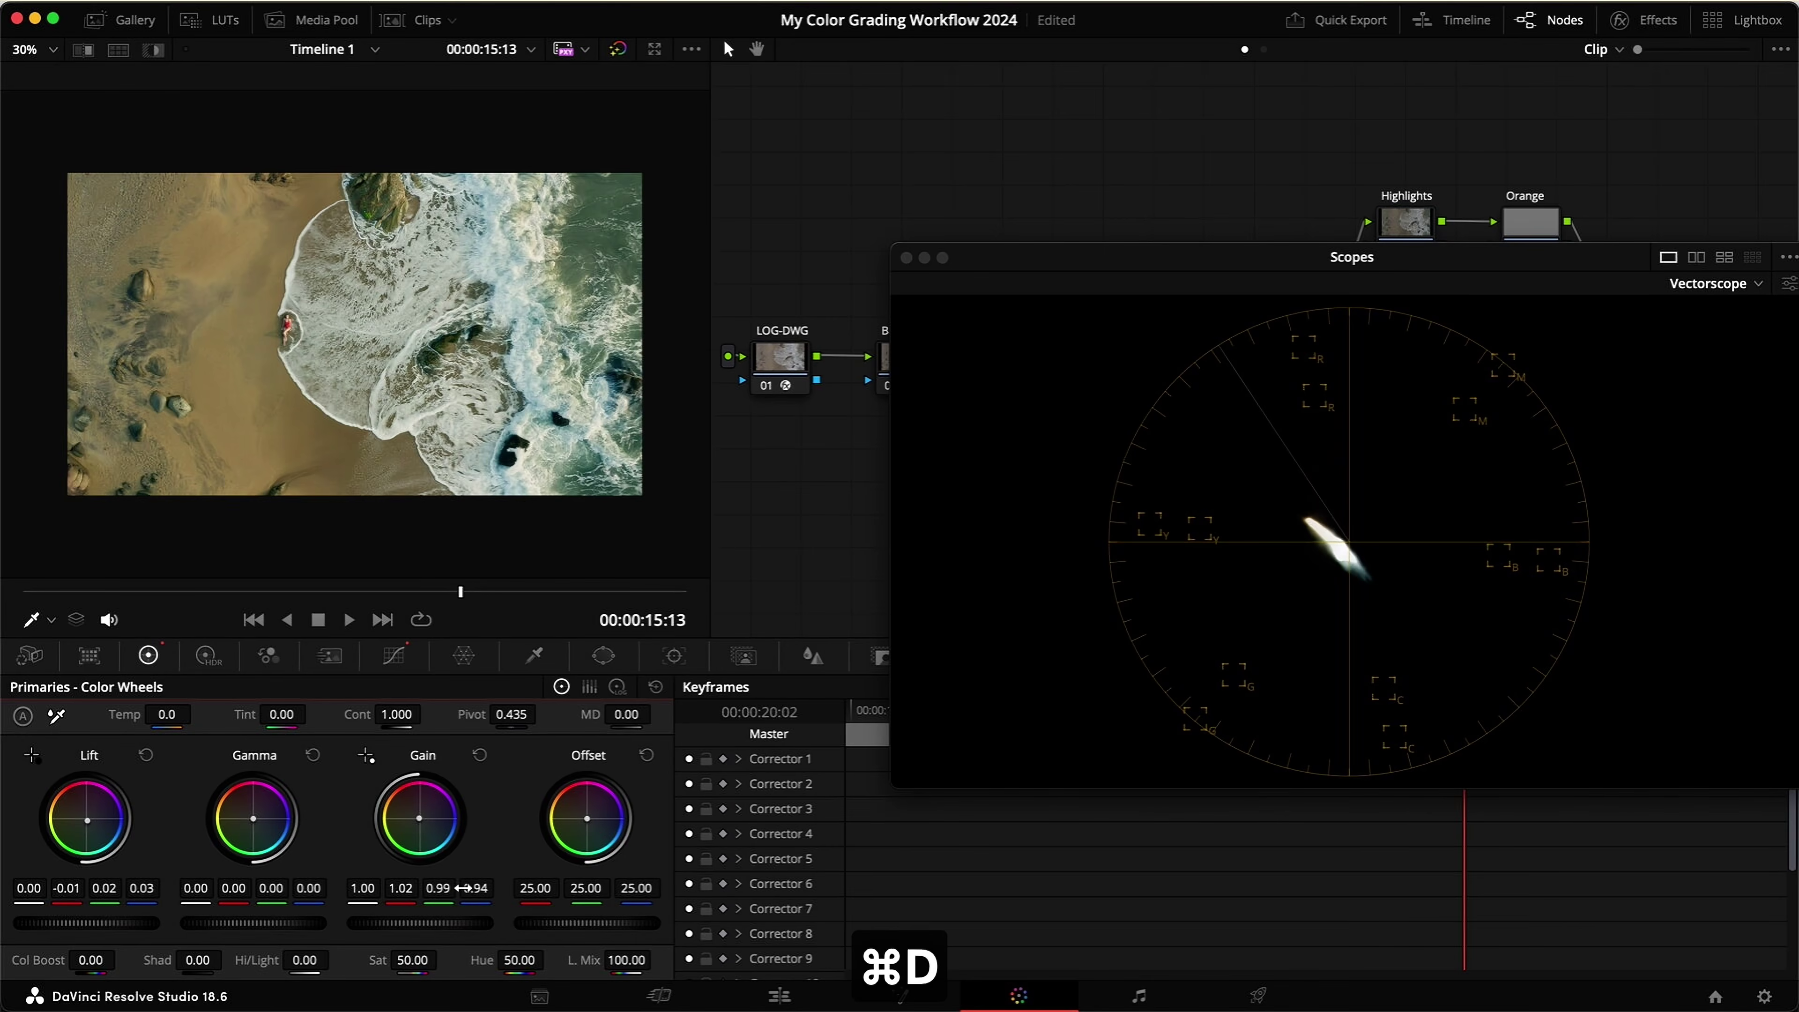
Step: Adjust the LOOK node's Gain to red 1.05 and green 0.98, checking the image with the node off and on
key("super+d")
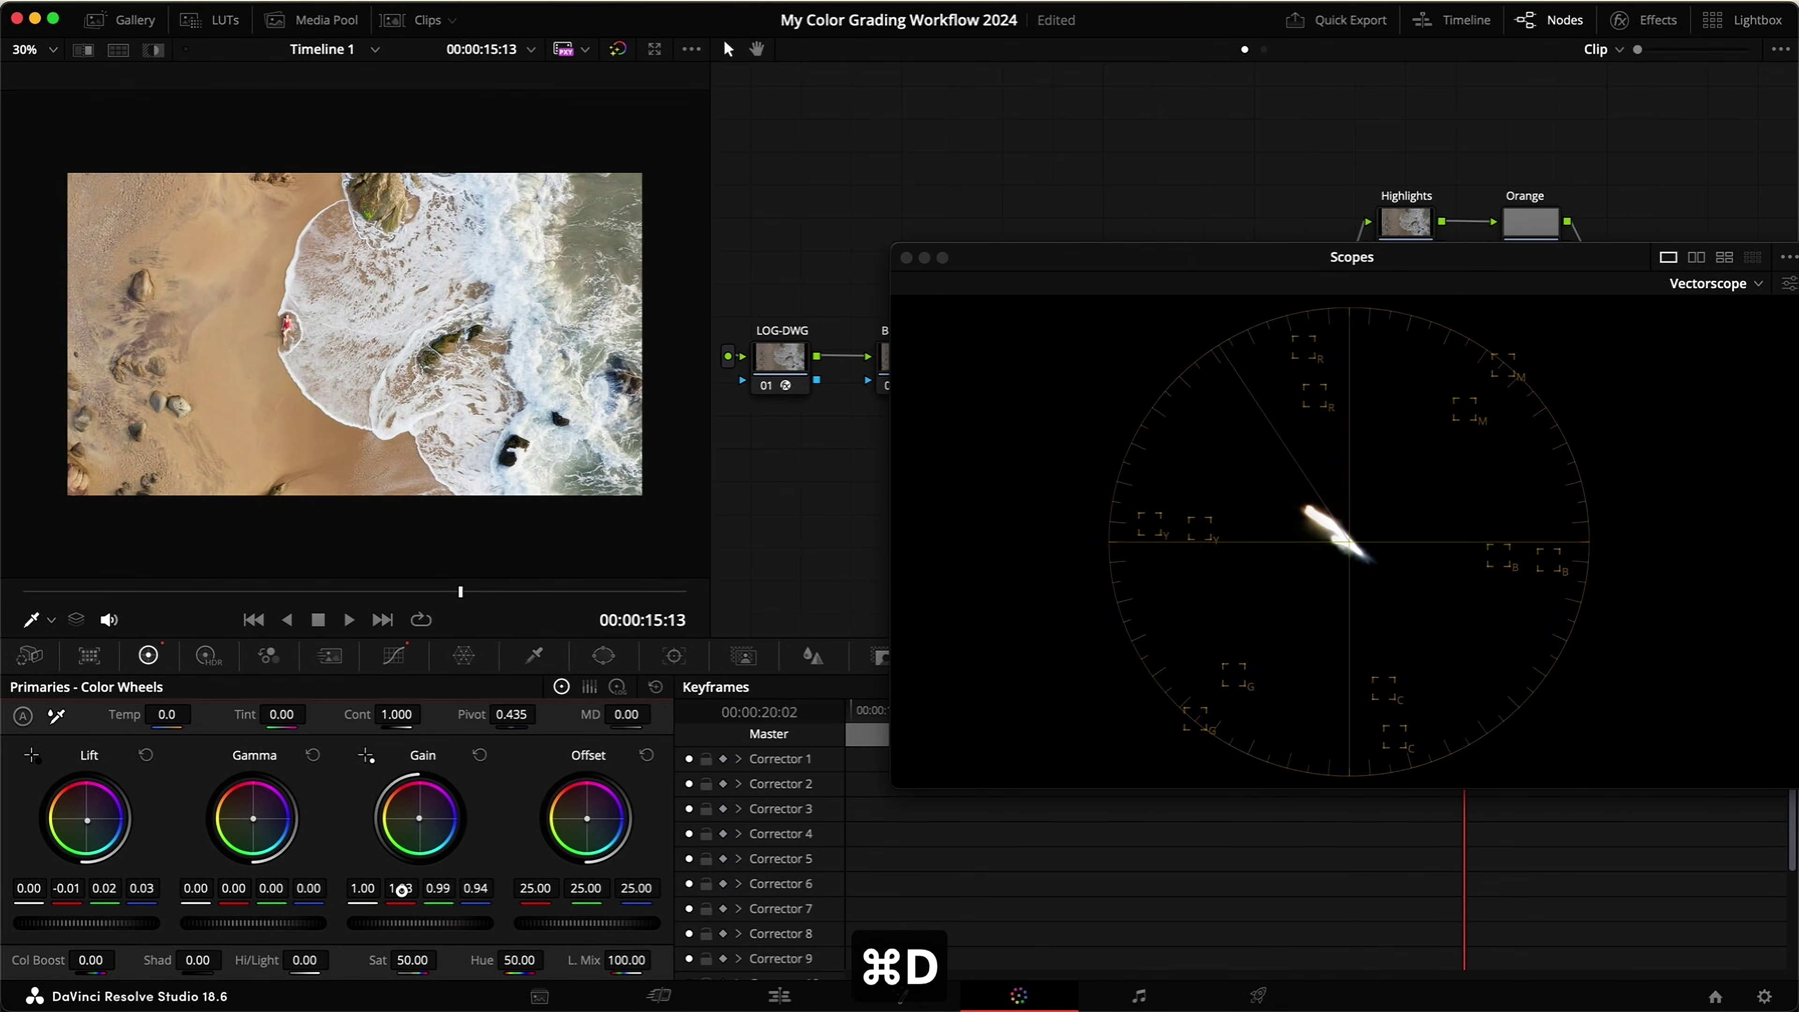
key("super+d")
key("super+d")
key("super+d")
key("super+d")
key("super+d")
key("super+d")
key("super+d")
left_click_drag(441, 896, 440, 897)
key("super+d")
key("super+d")
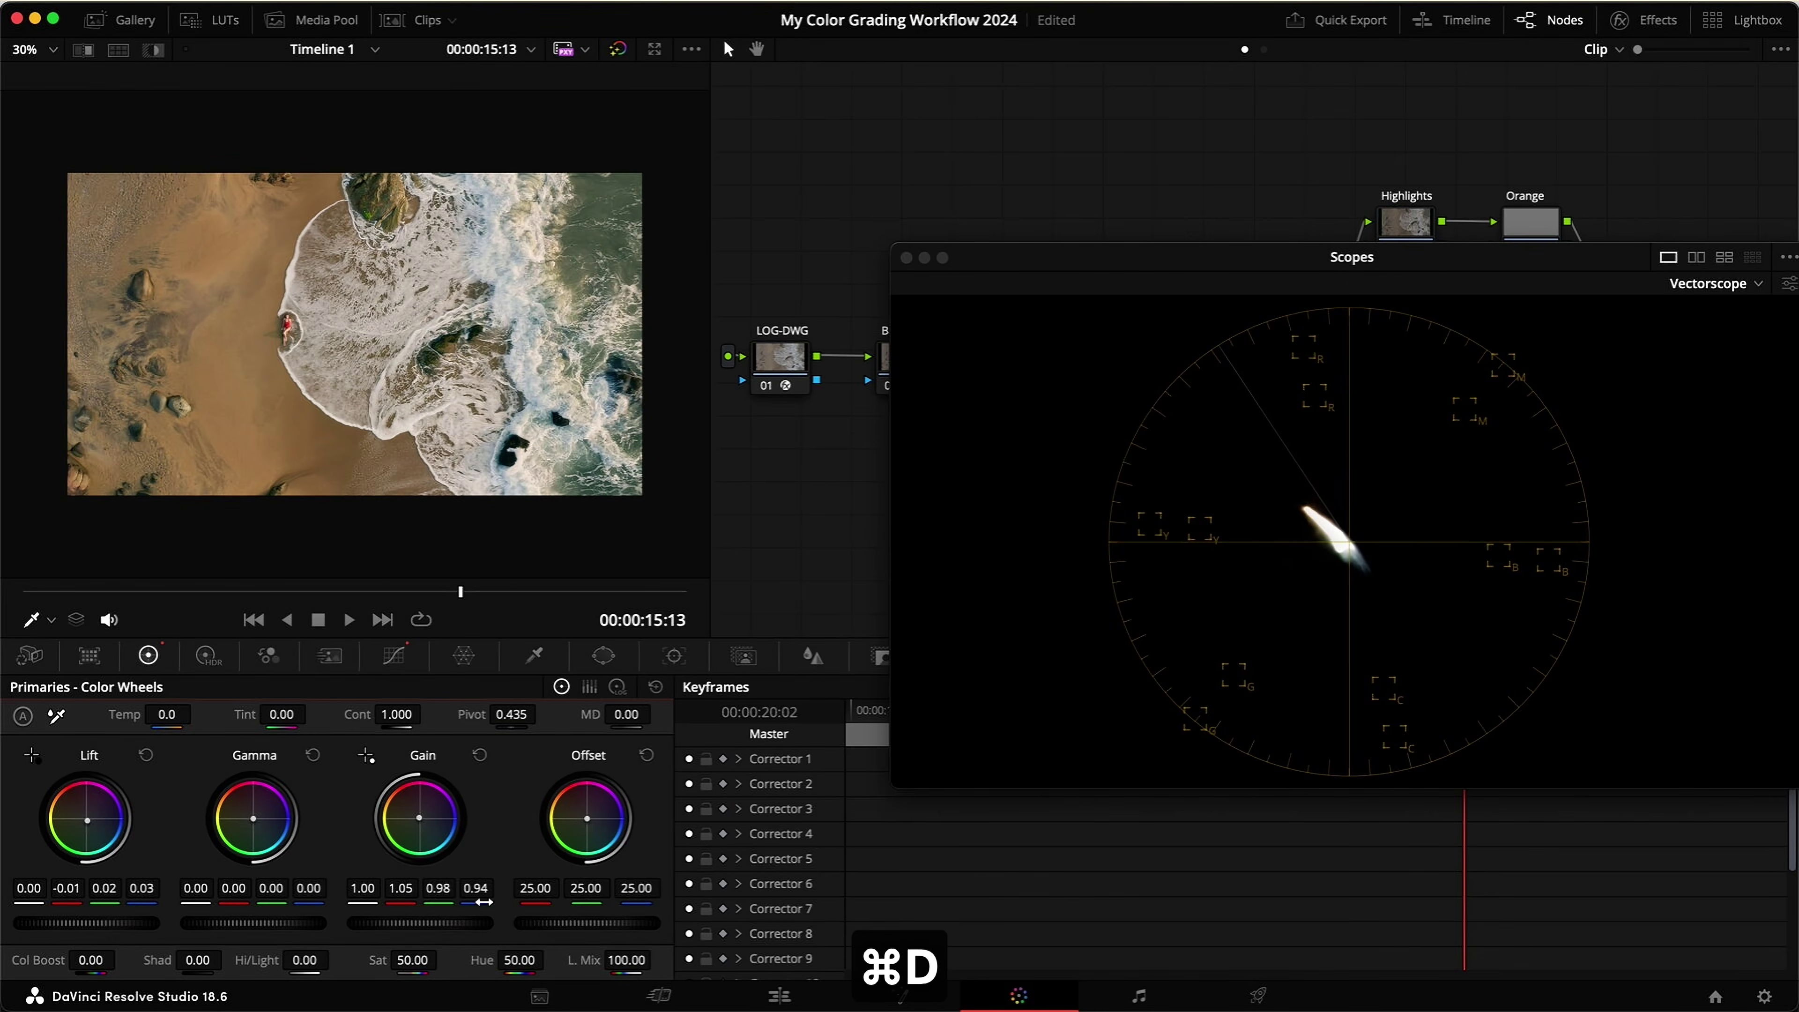
Step: Refine the LOOK node's Gain to red 1.04 and green 0.97, save the project and close the floating scopes
key("super+d")
key("super+d")
key("super+d")
key("super+d")
key("super+d")
left_click_drag(414, 893, 425, 890)
key("super+d")
key("super+d")
left_click_drag(907, 263, 895, 262)
key("super+s")
left_click(896, 258)
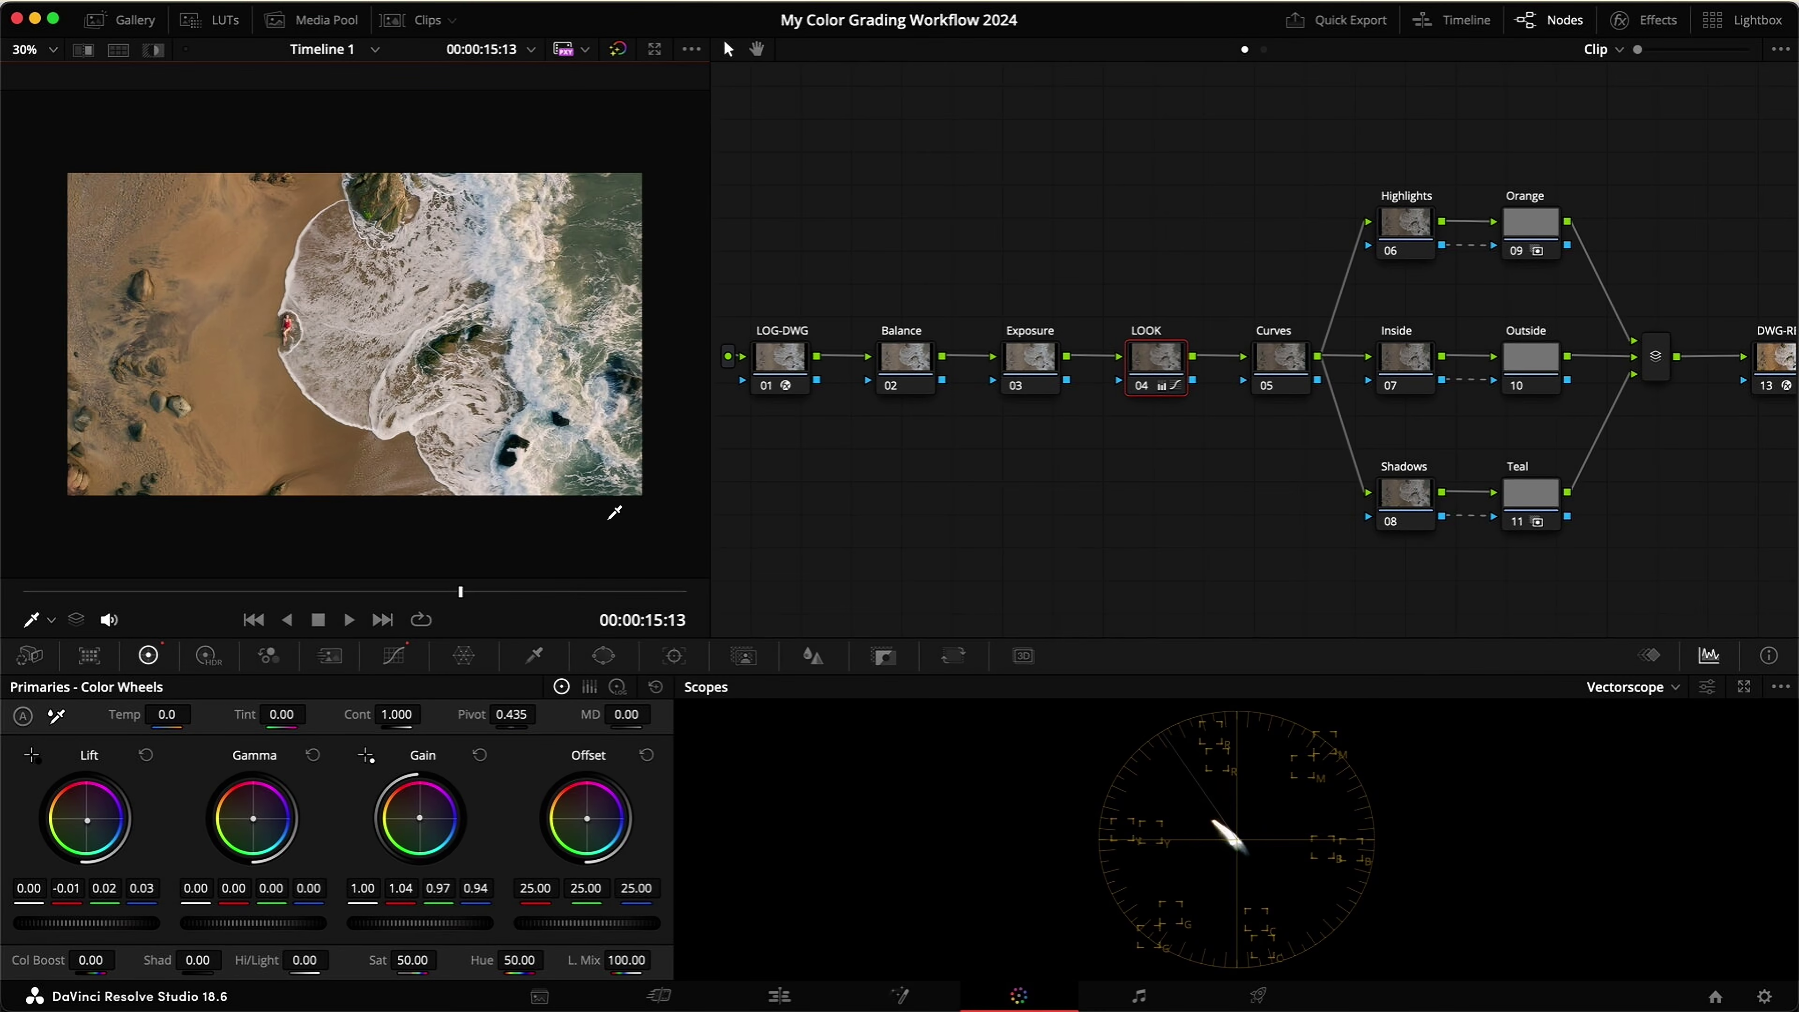
Step: On the Exposure node, lower the custom curve's white point, raise the upper midtones and pull down the shadows, monitoring the Waveform
key("9")
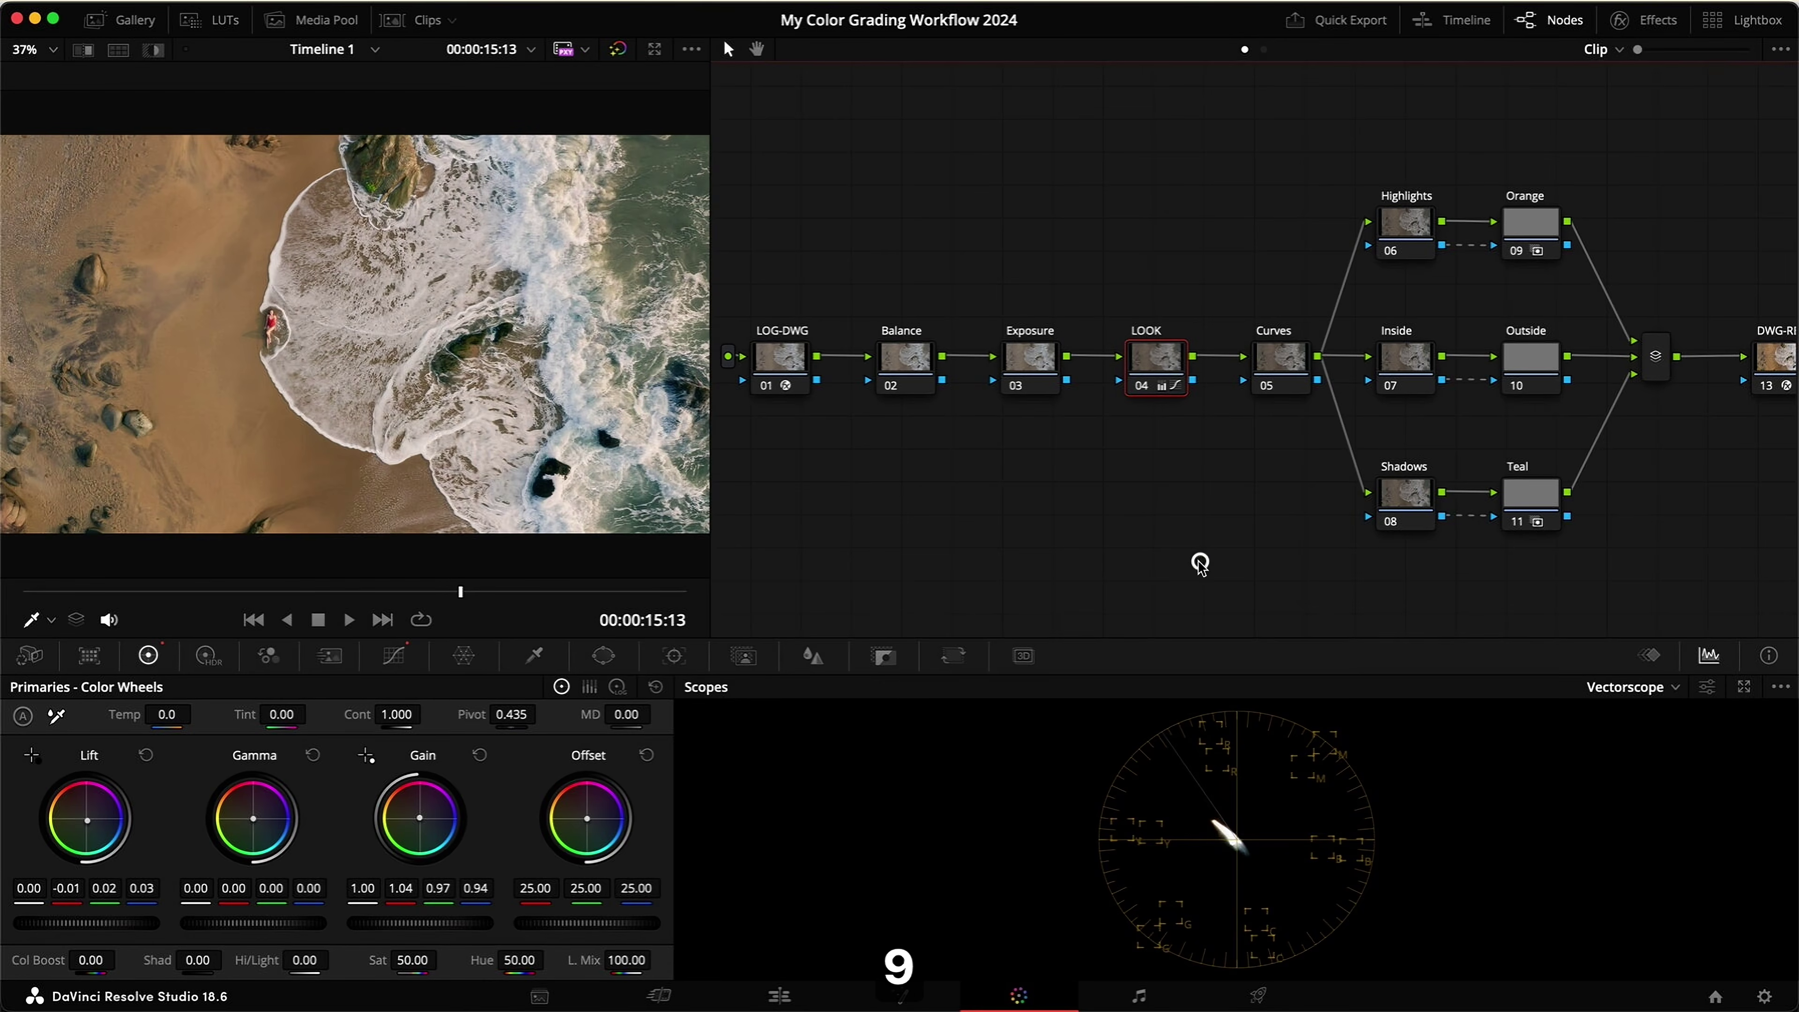
left_click(1042, 355)
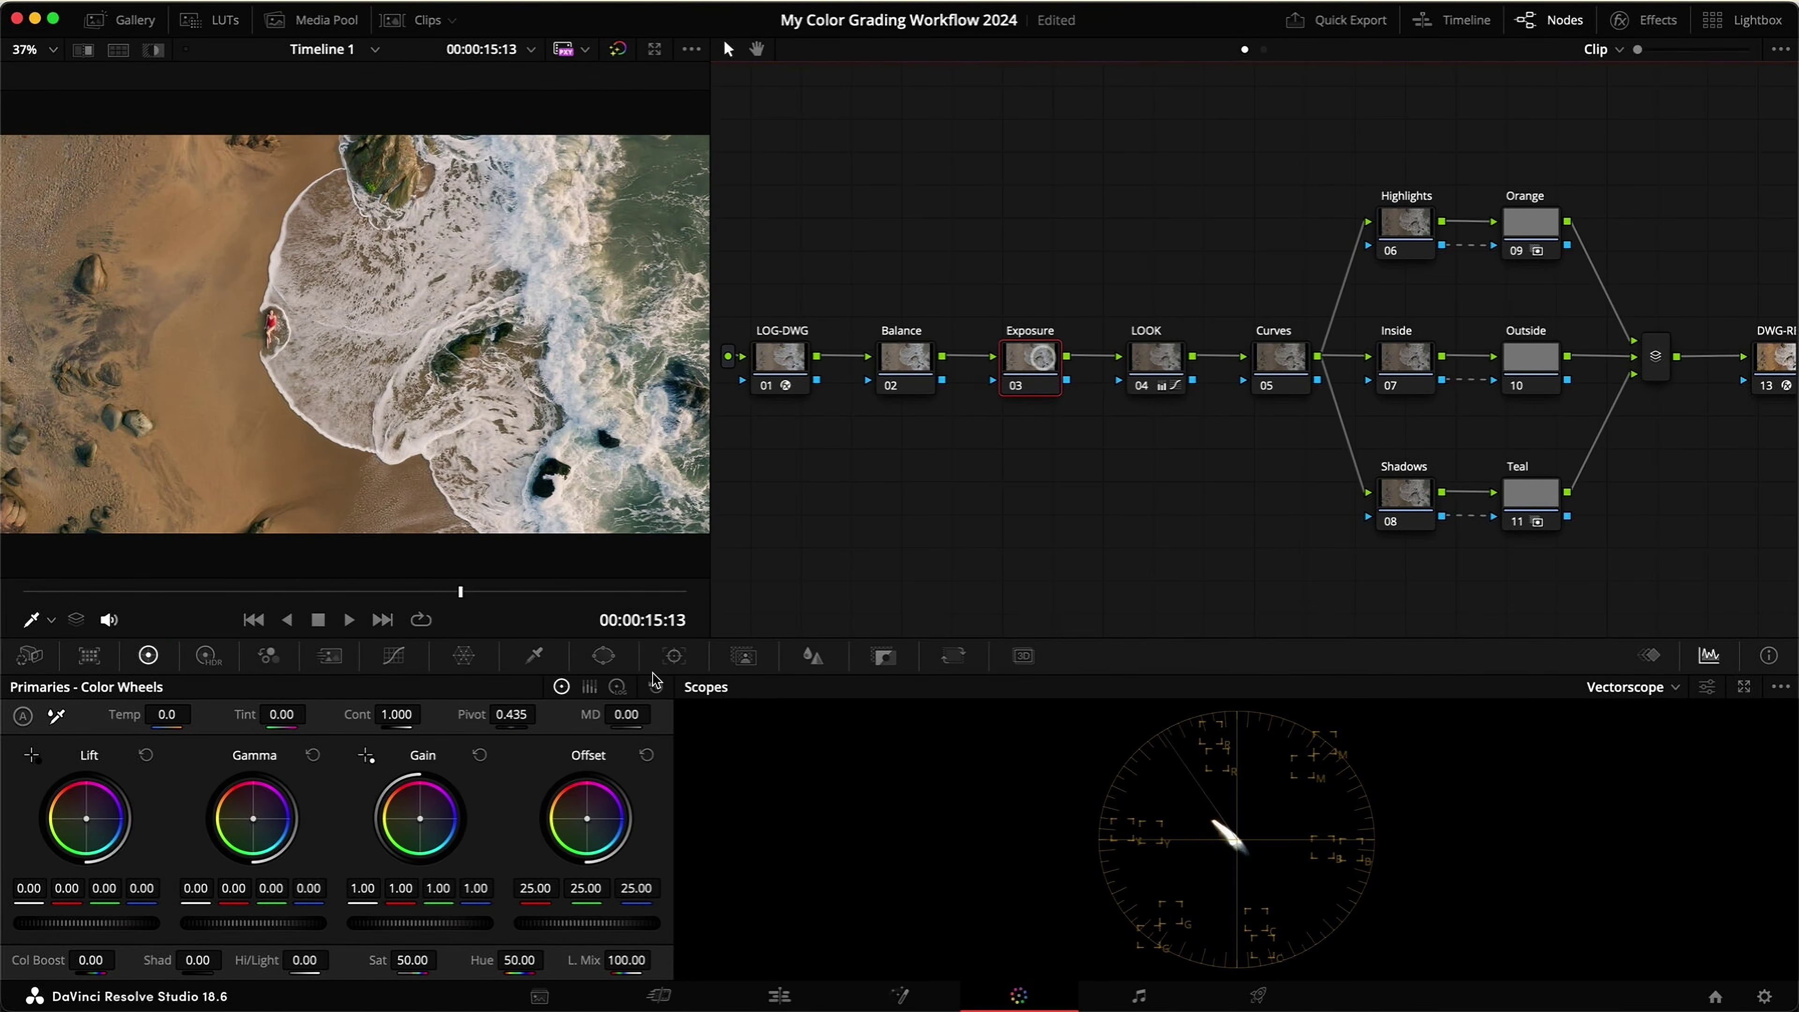
left_click_drag(28, 897, 27, 898)
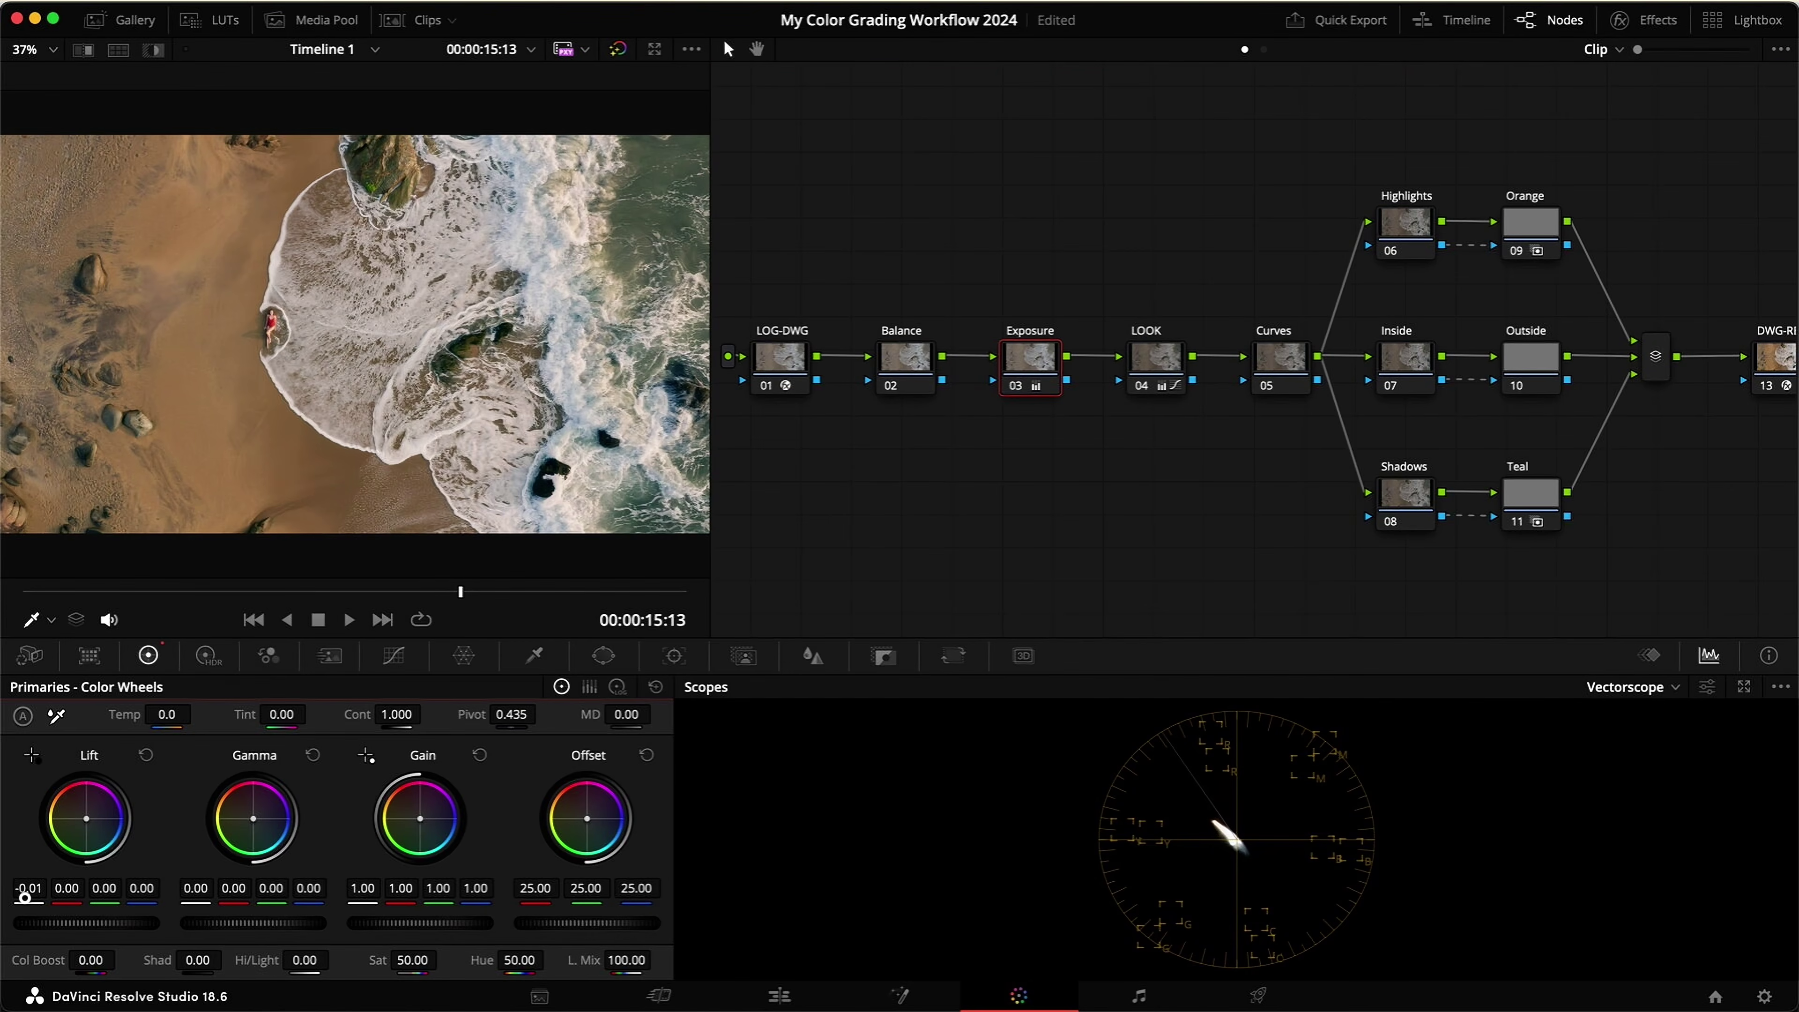
left_click(146, 754)
left_click(394, 656)
left_click(1622, 684)
left_click(1629, 745)
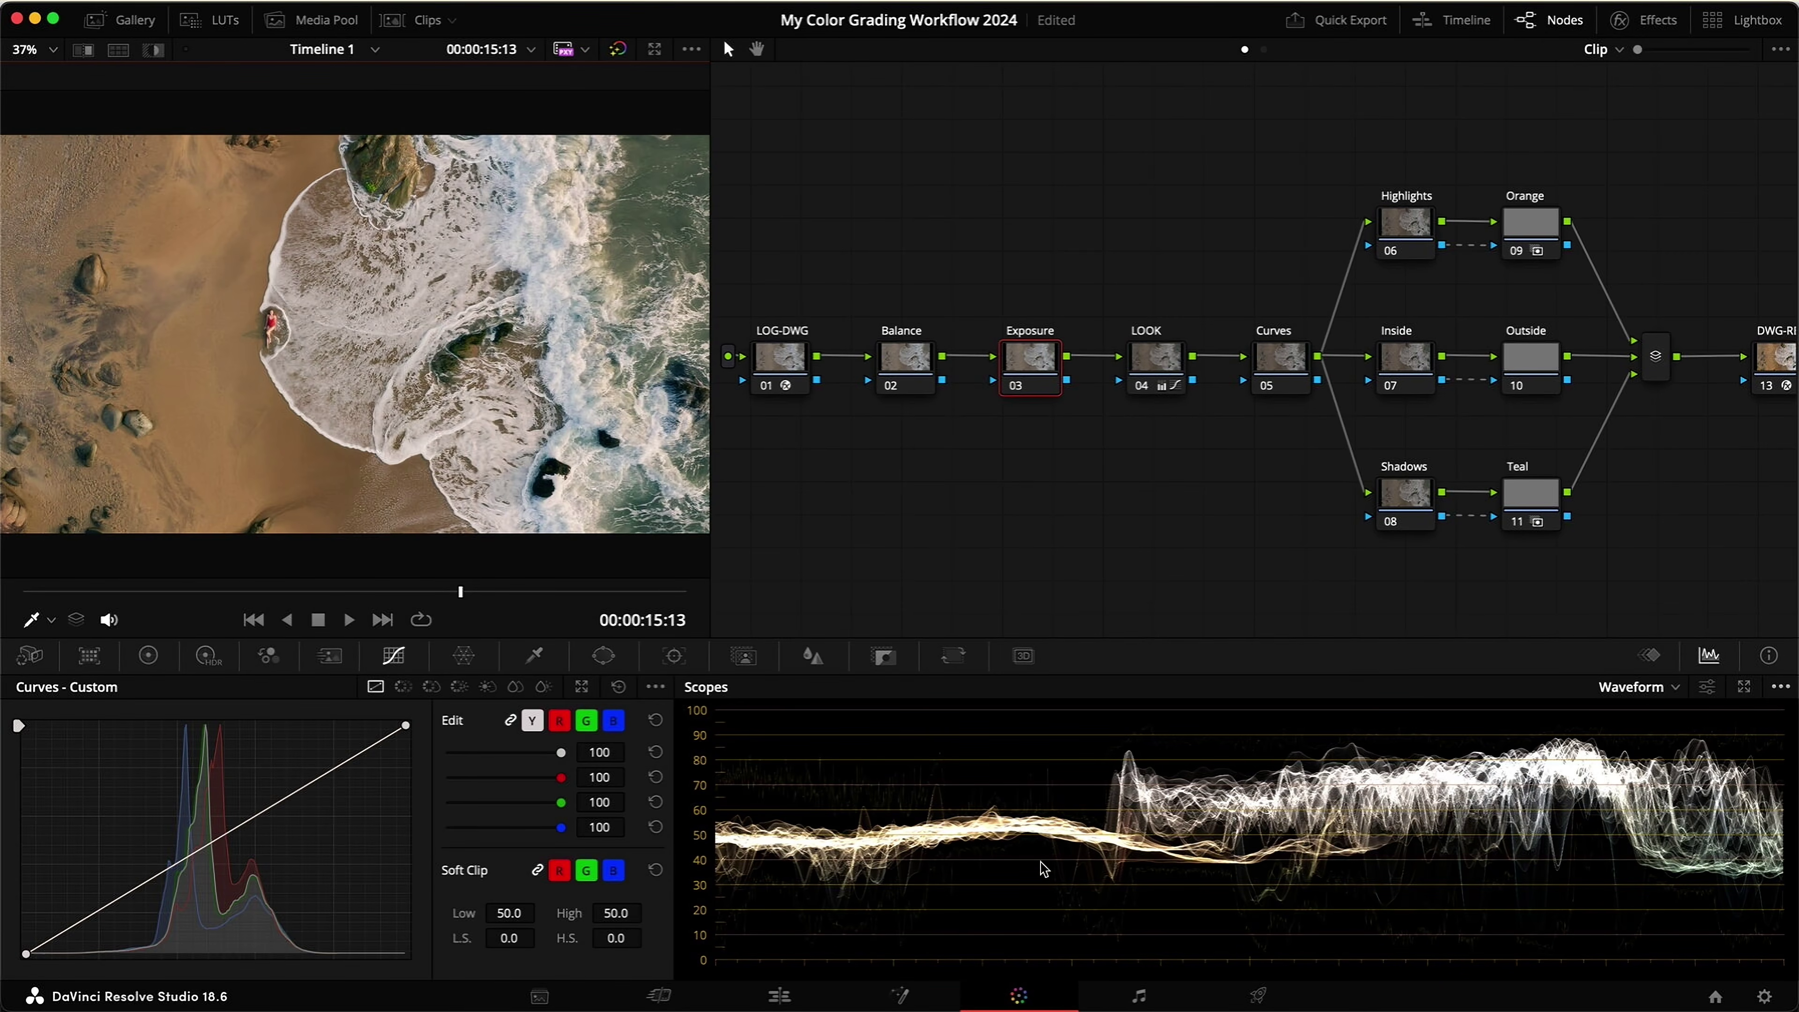
left_click_drag(409, 724, 410, 737)
left_click_drag(281, 810, 276, 806)
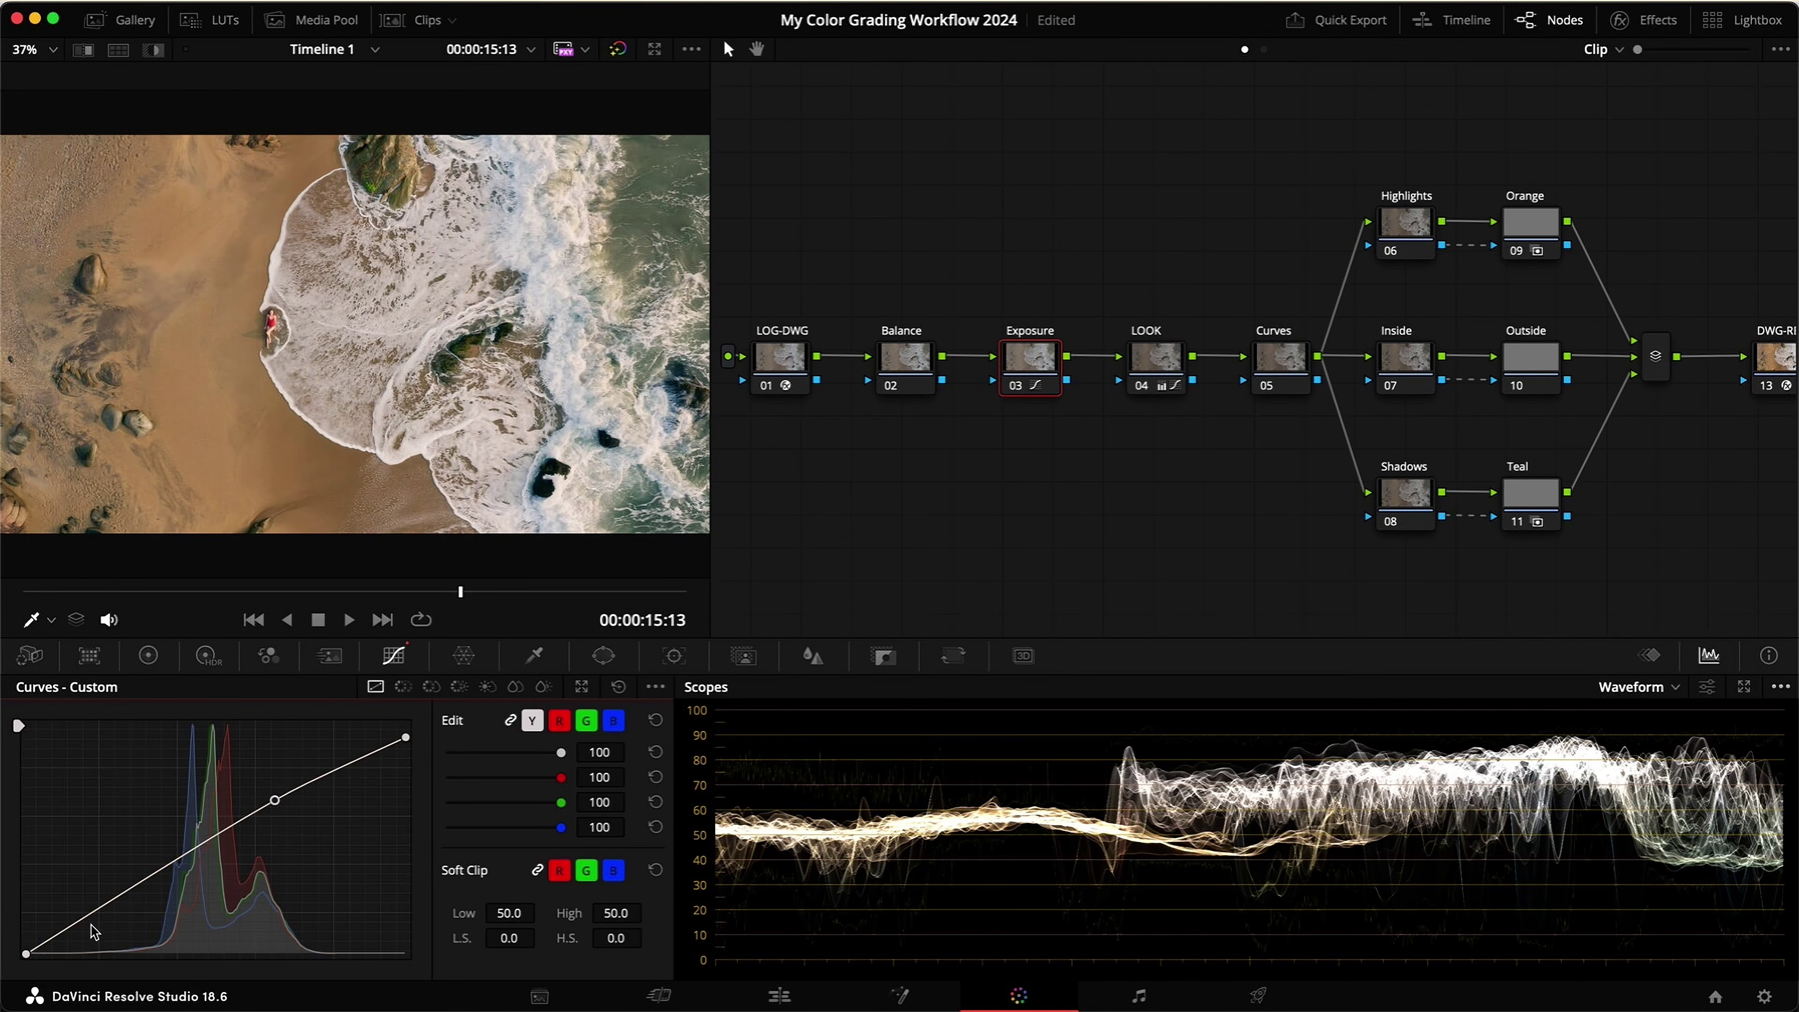
mouse_move(102, 920)
left_mouse_down()
mouse_move(23, 951)
mouse_move(115, 921)
left_mouse_up()
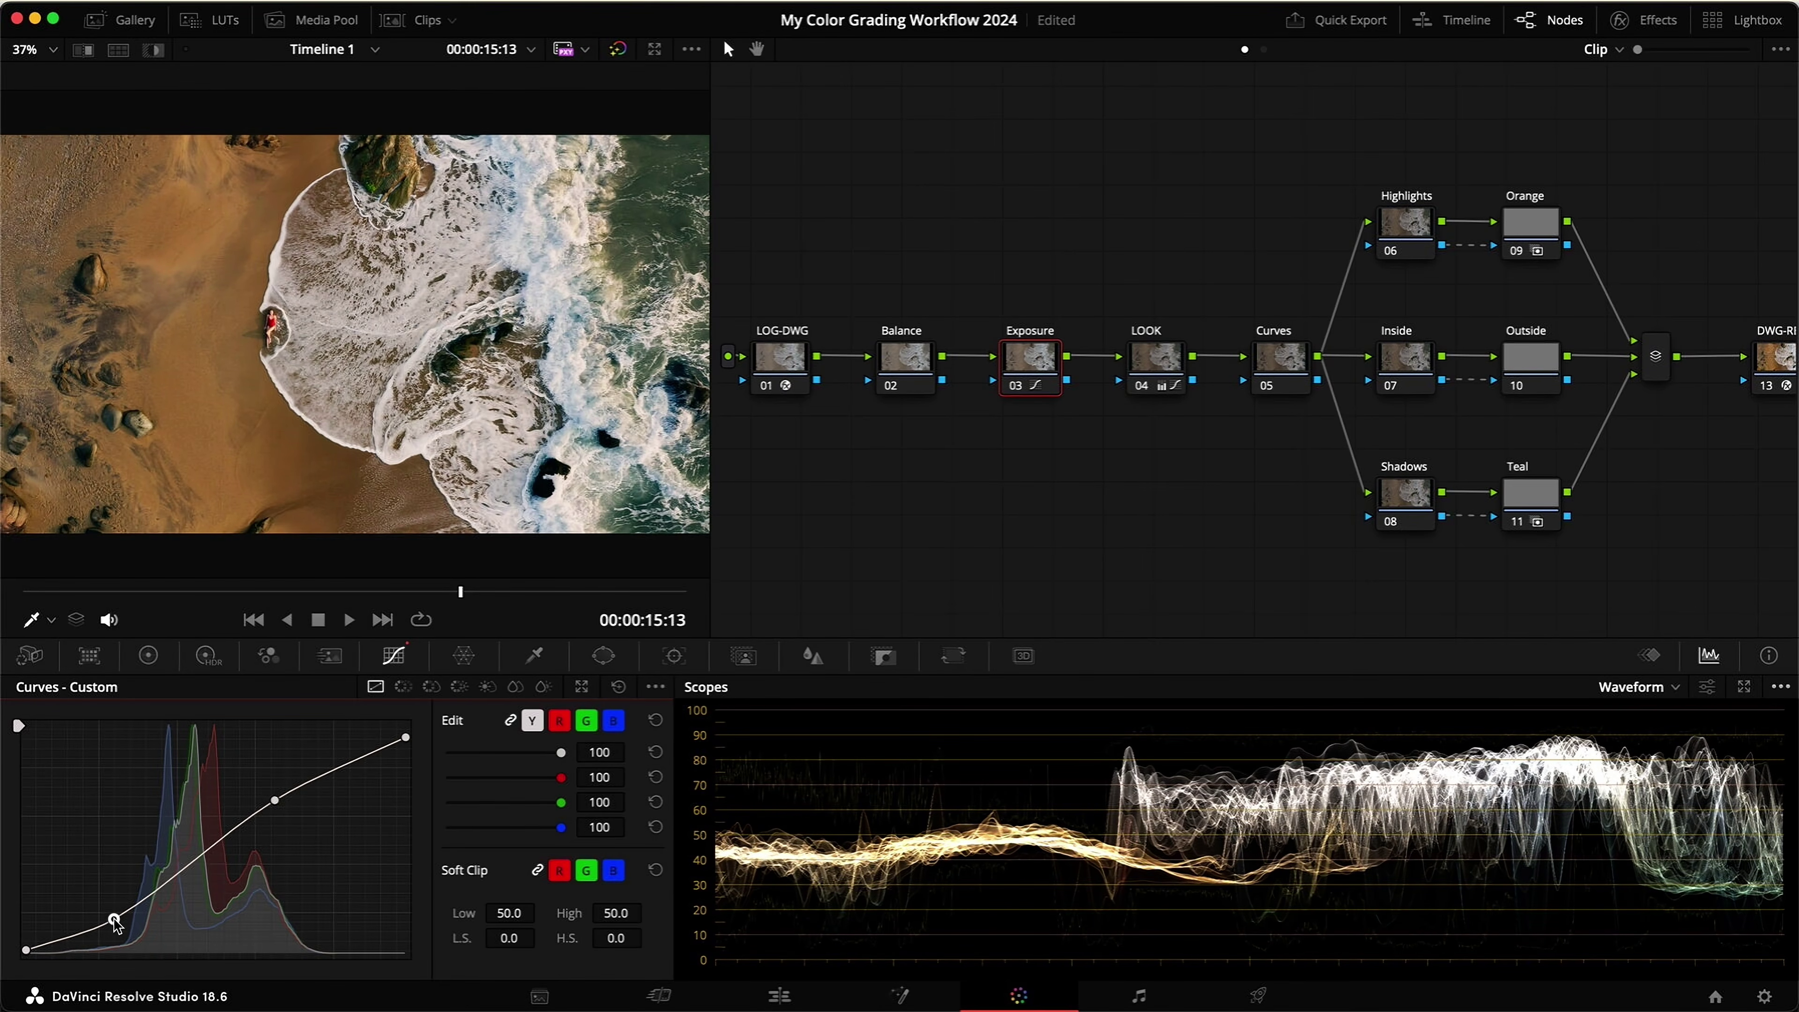
Step: Soften the Exposure curve by raising its shadow and black points, compare the result full screen, and save the project
key("super+d")
key("super+d")
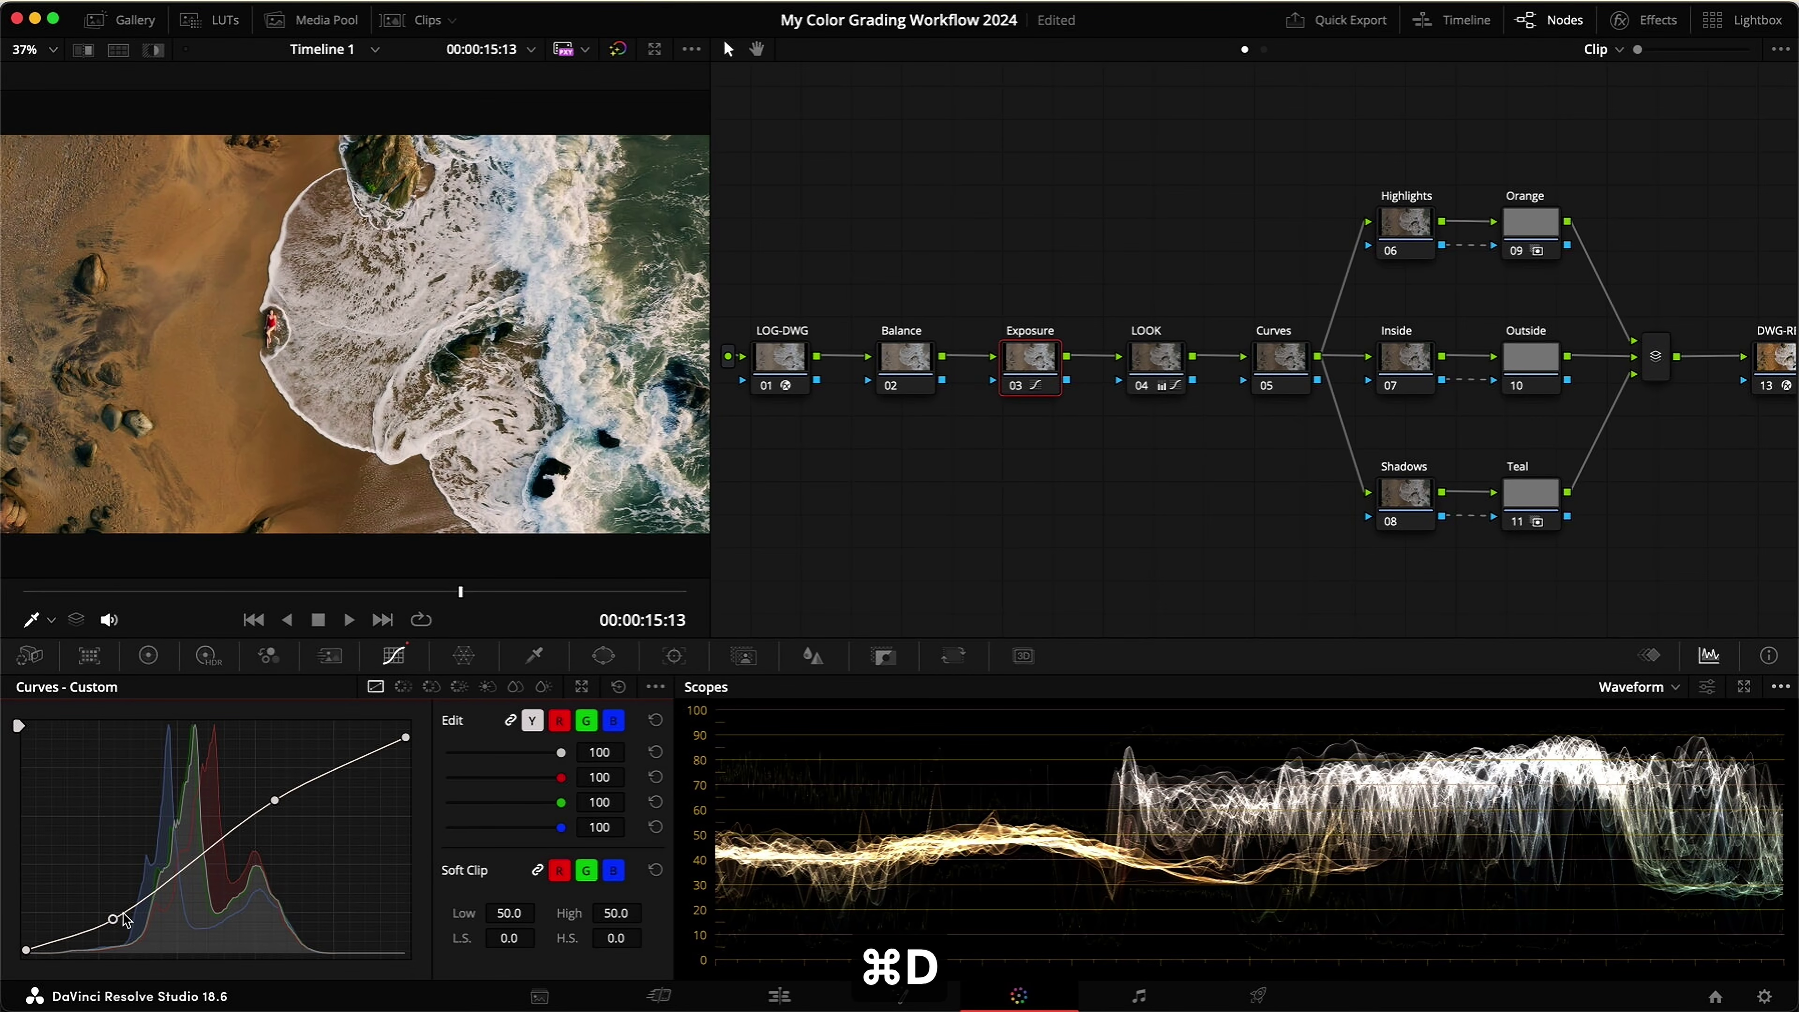
left_click_drag(113, 919, 123, 910)
left_click_drag(26, 949, 22, 941)
key("super+f")
key("super+d")
key("super+d")
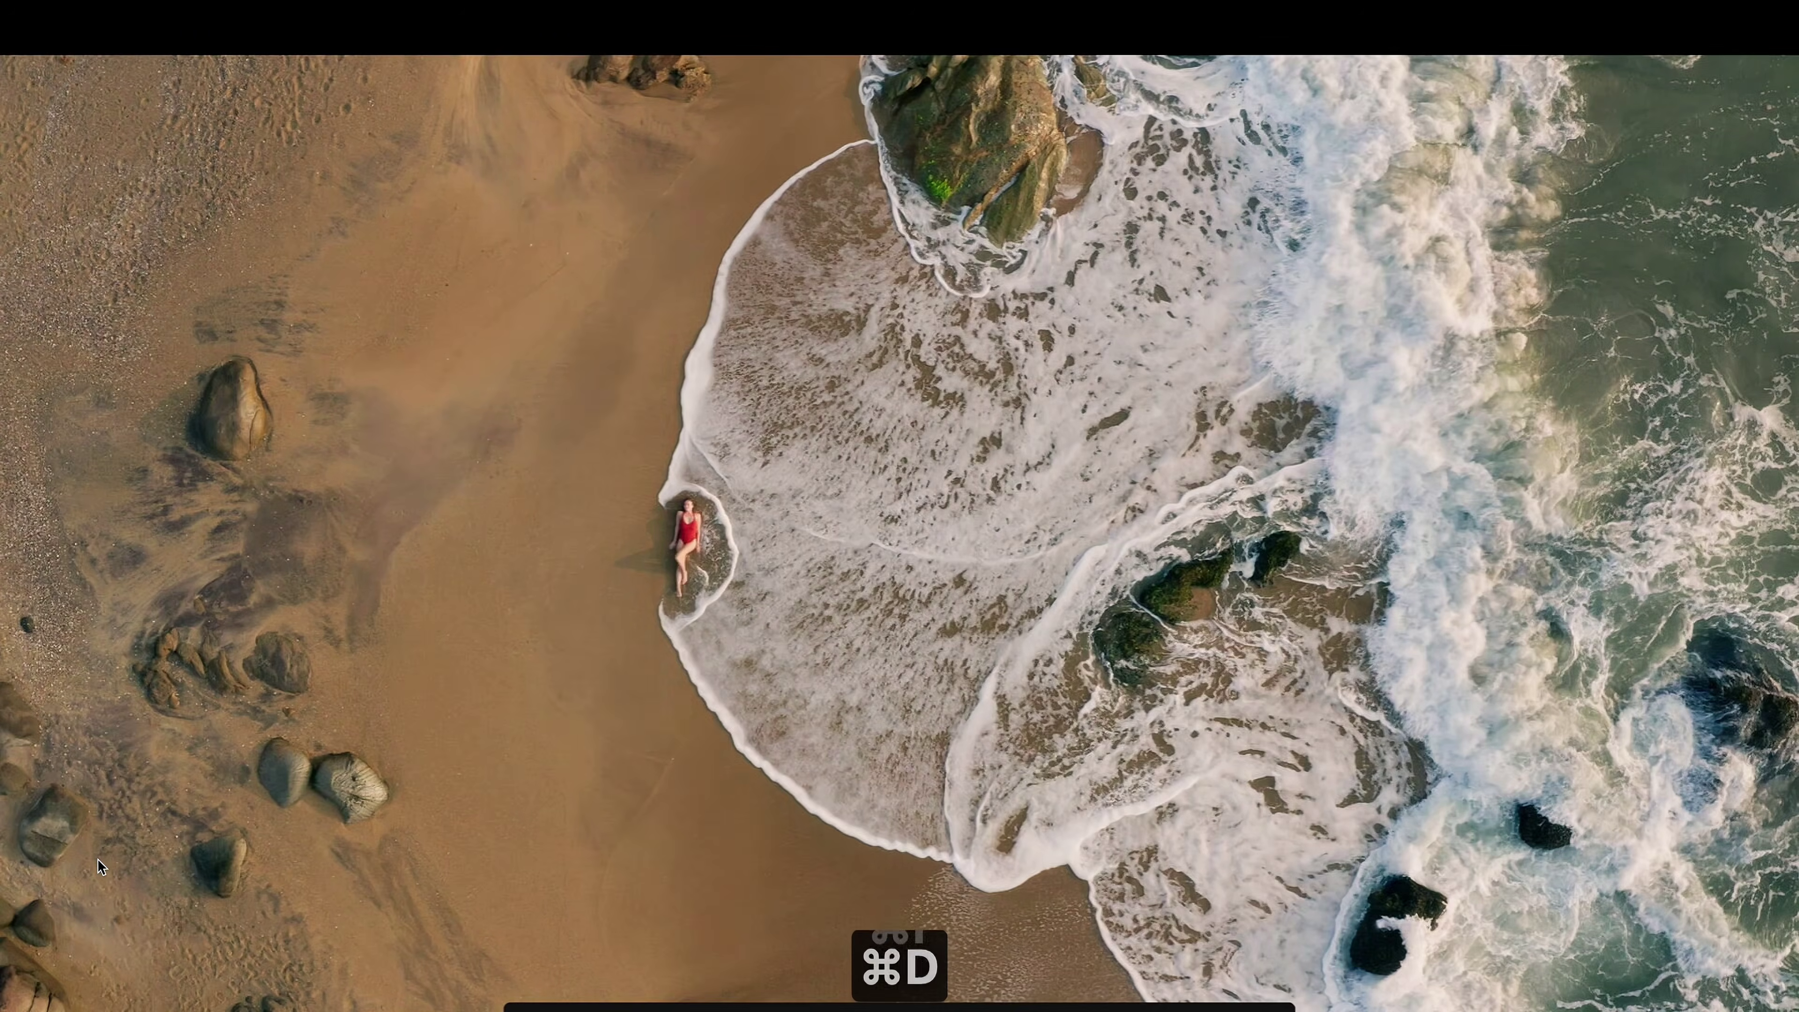
key("Escape")
key("super+s")
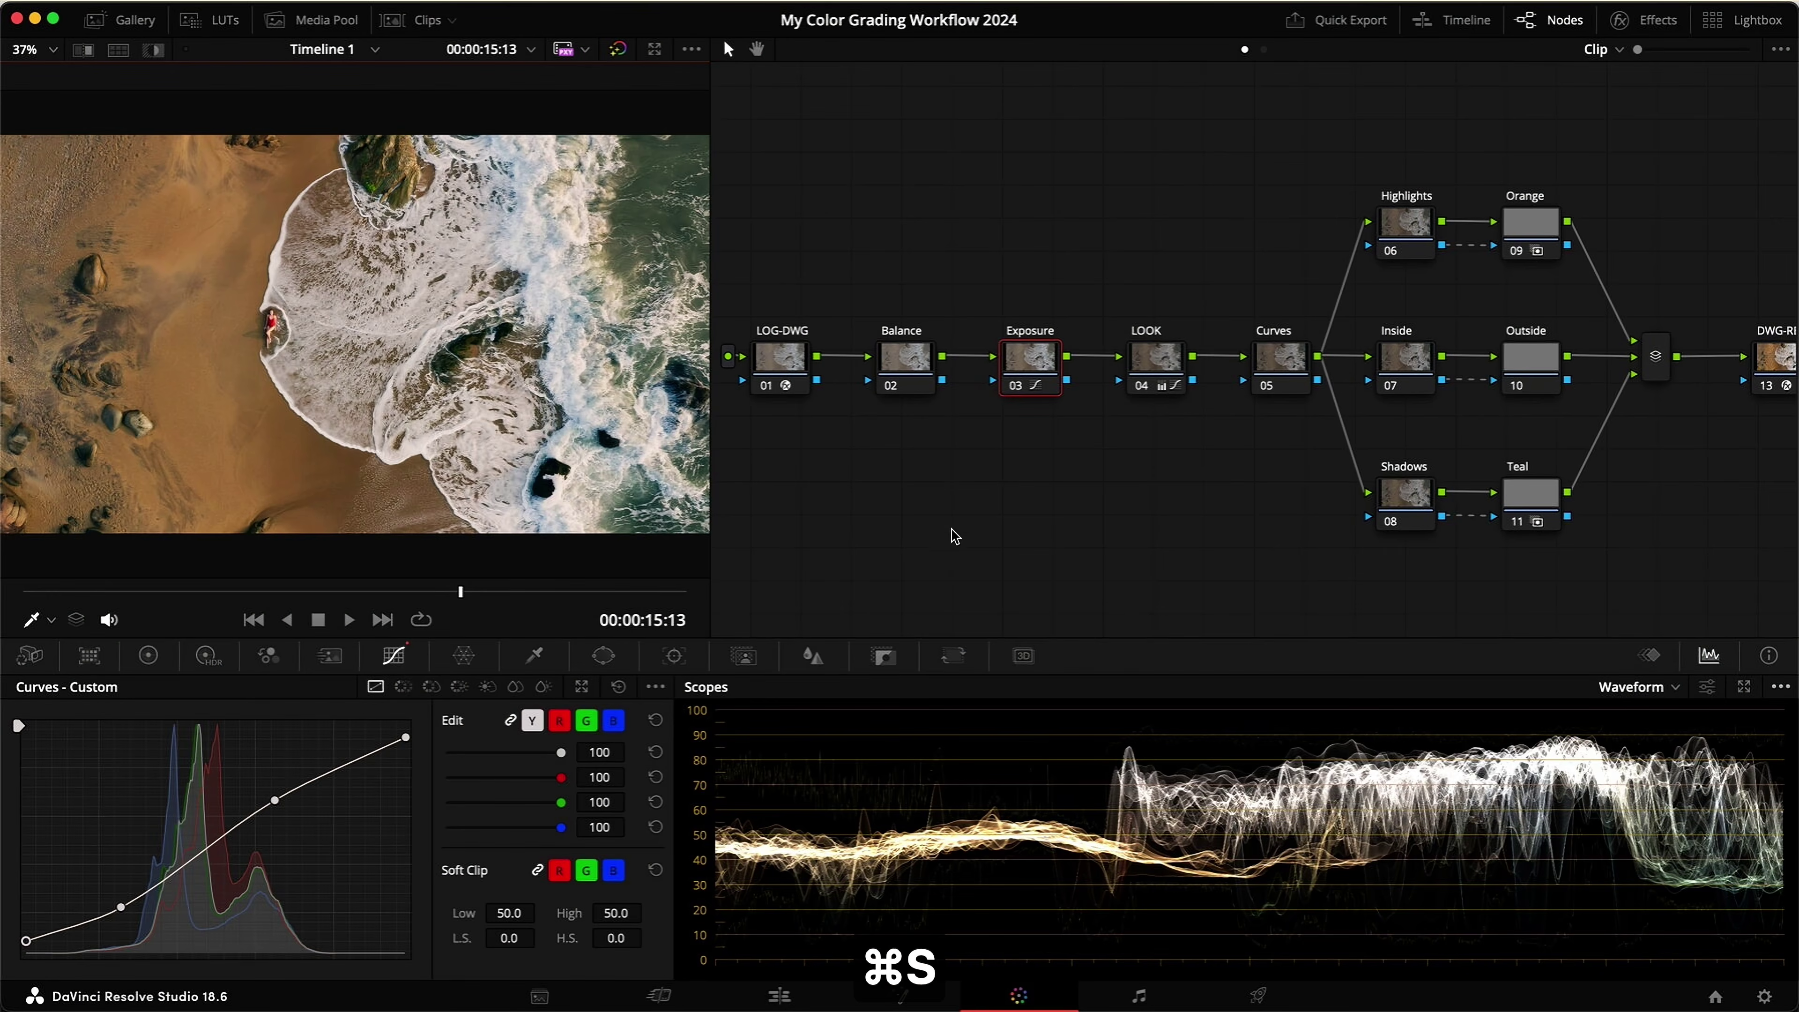
Step: On the Balance node, set Offset to red 25.48, green 24.54 and blue 24.38 using the Vectorscope, and compare before and after
left_click(919, 374)
left_click(1633, 687)
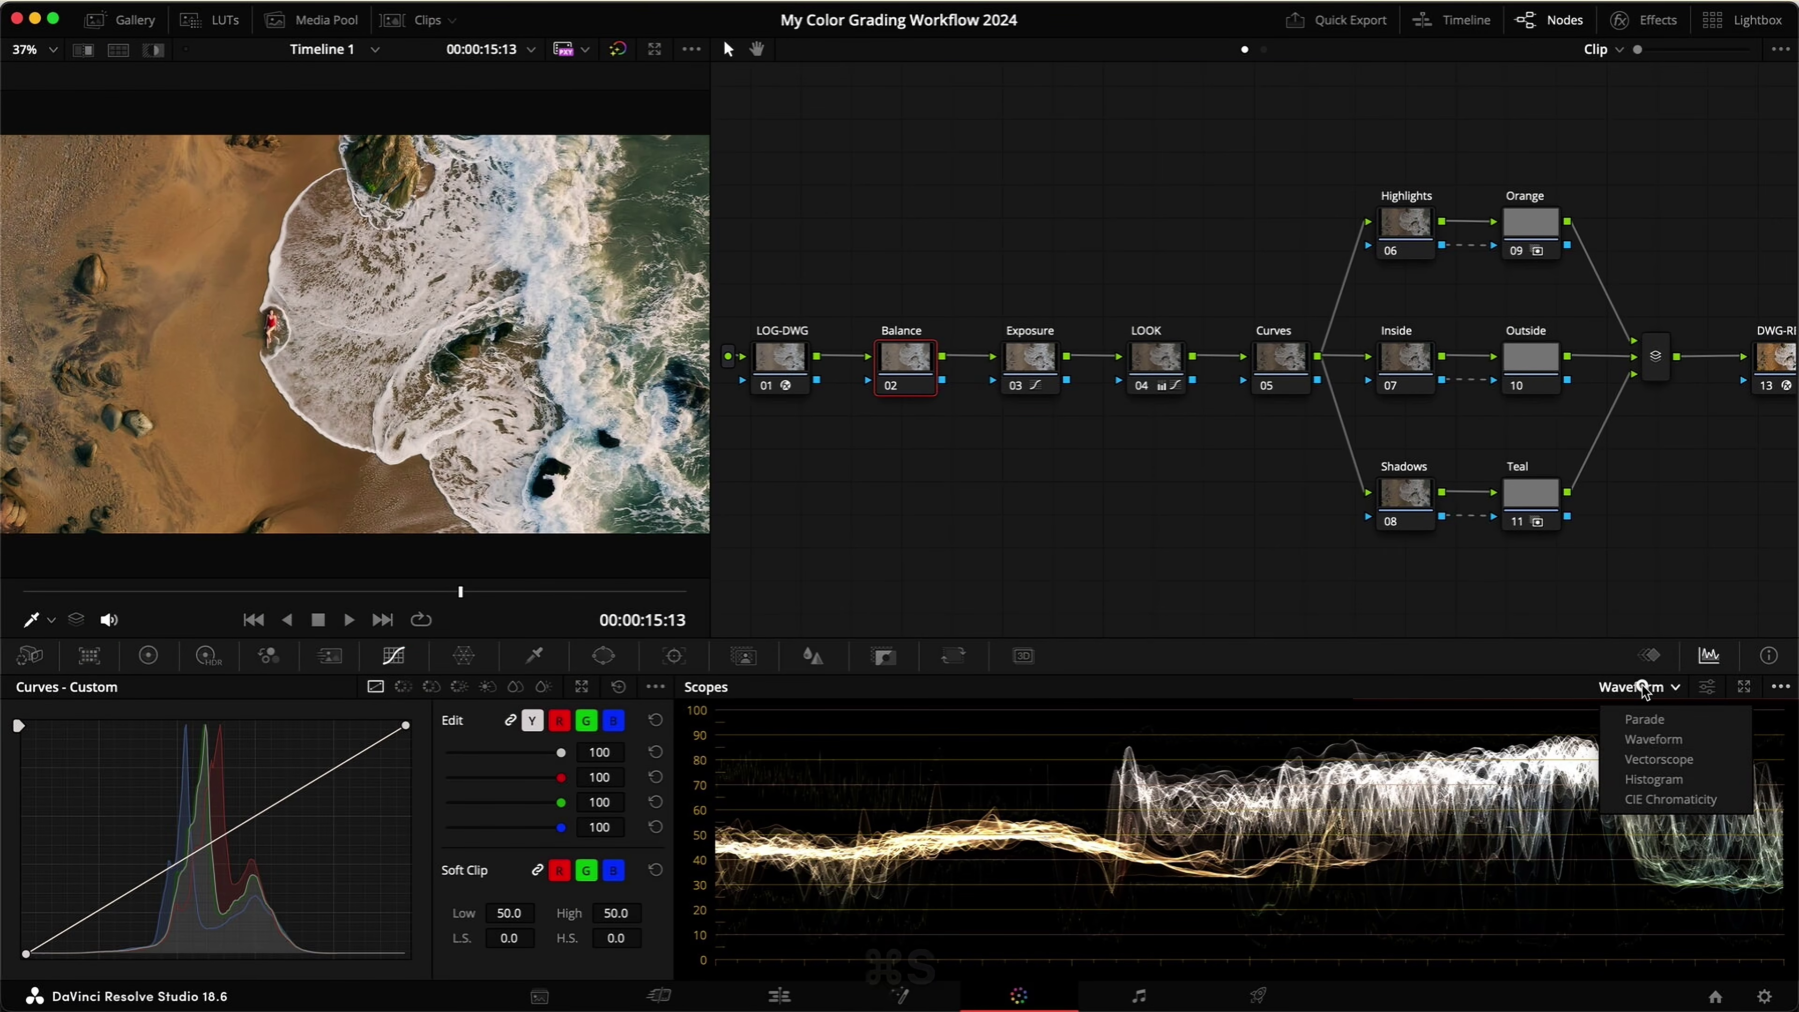
left_click(1658, 760)
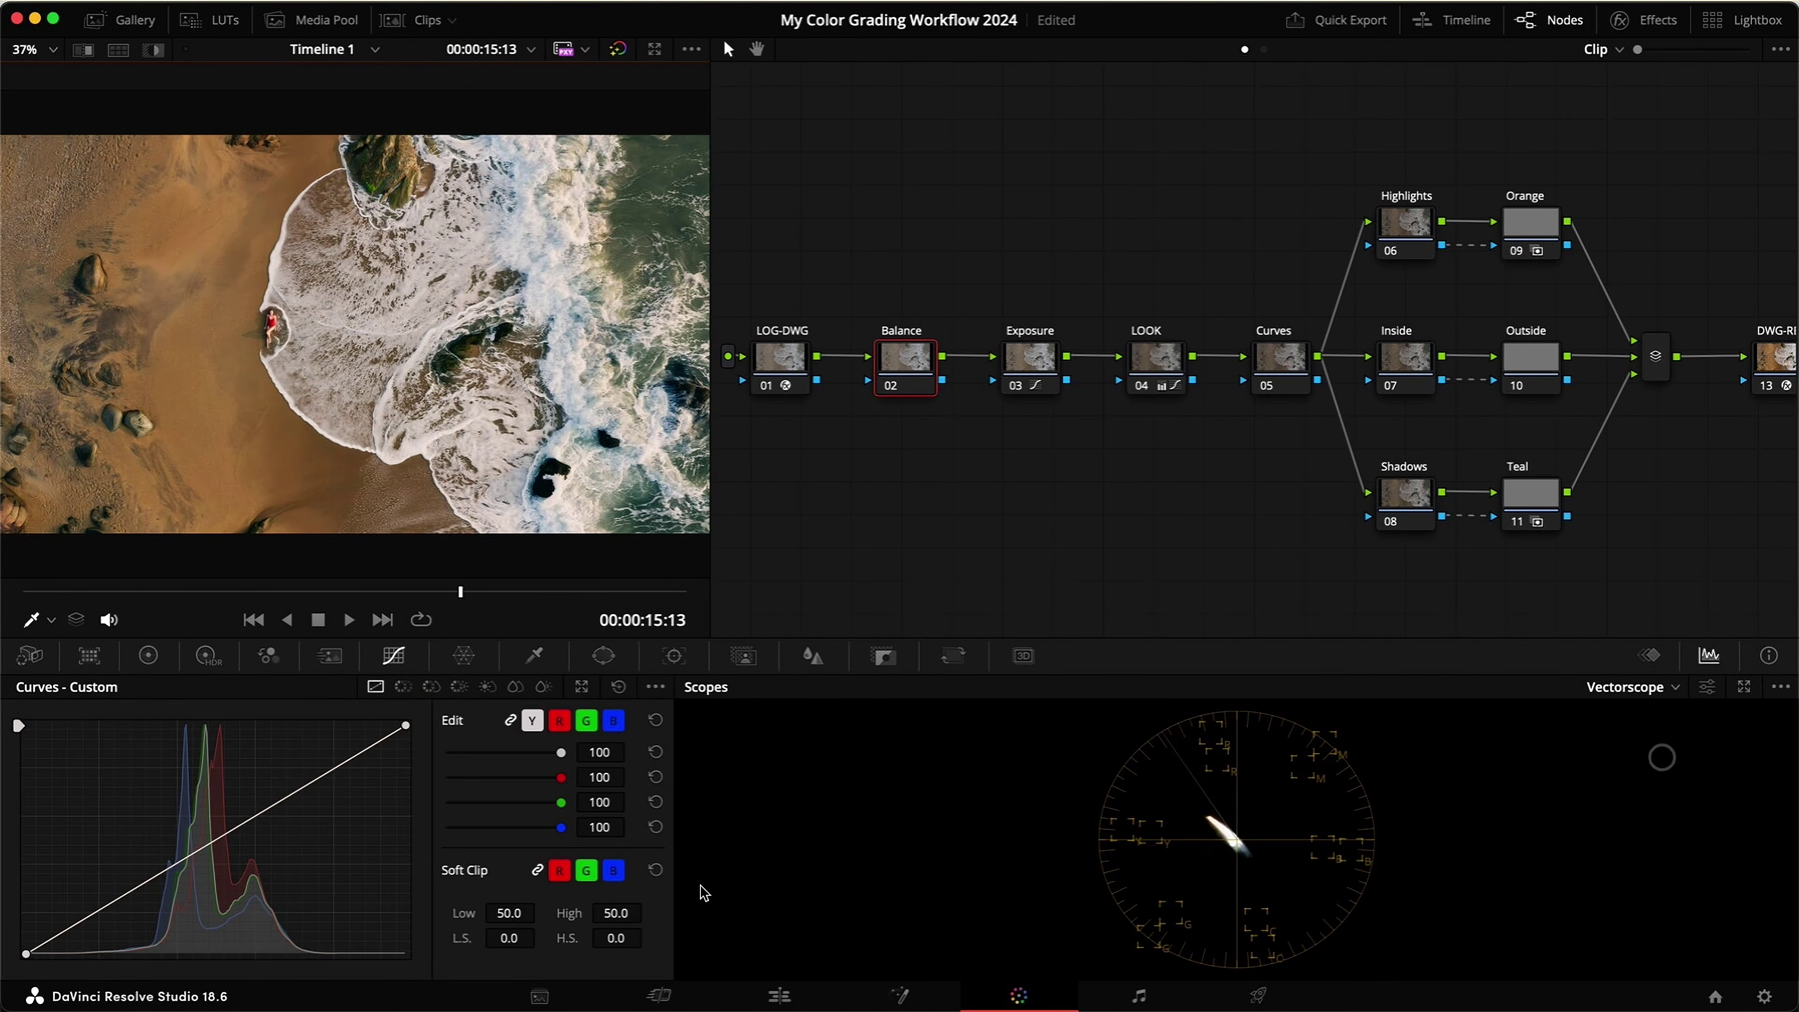
left_click(148, 655)
left_click_drag(591, 825, 585, 816)
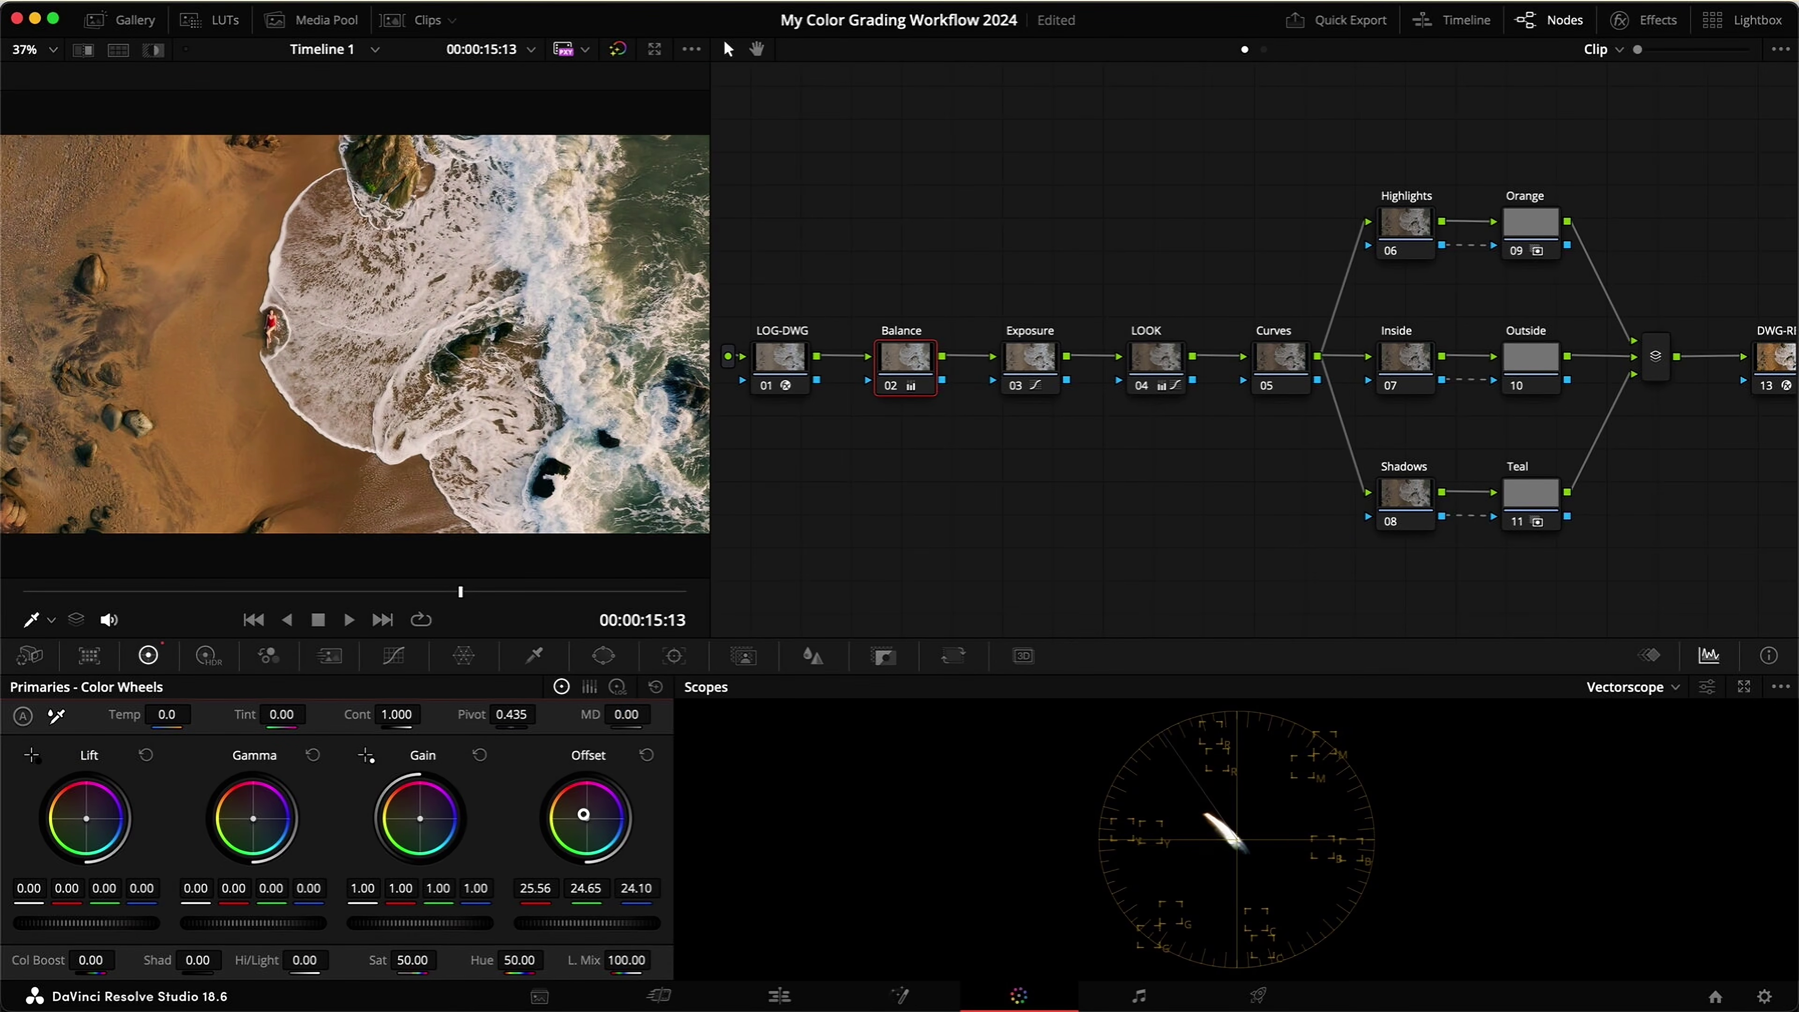
left_click_drag(584, 814, 586, 815)
key("super+d")
key("super+d")
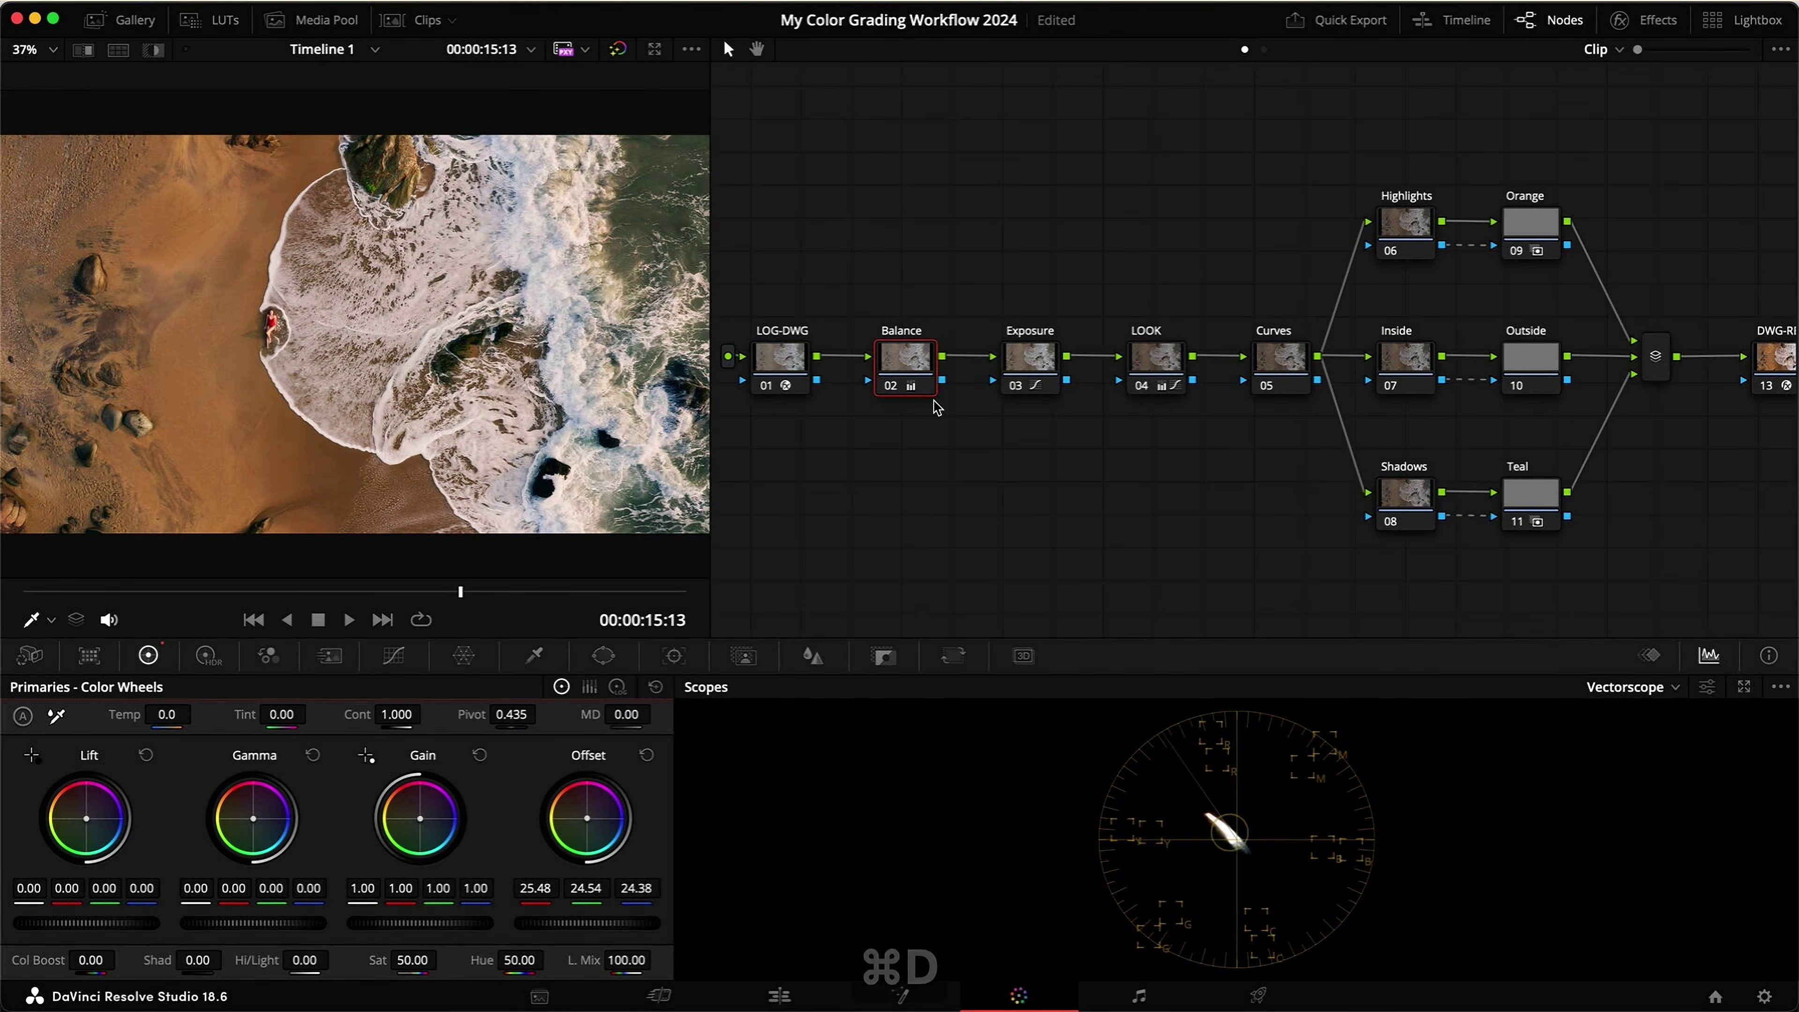
Step: Compare the image with the LOOK node and the Balance node switched off and on, and save the project
left_click(1155, 357)
key("super+d")
key("super+d")
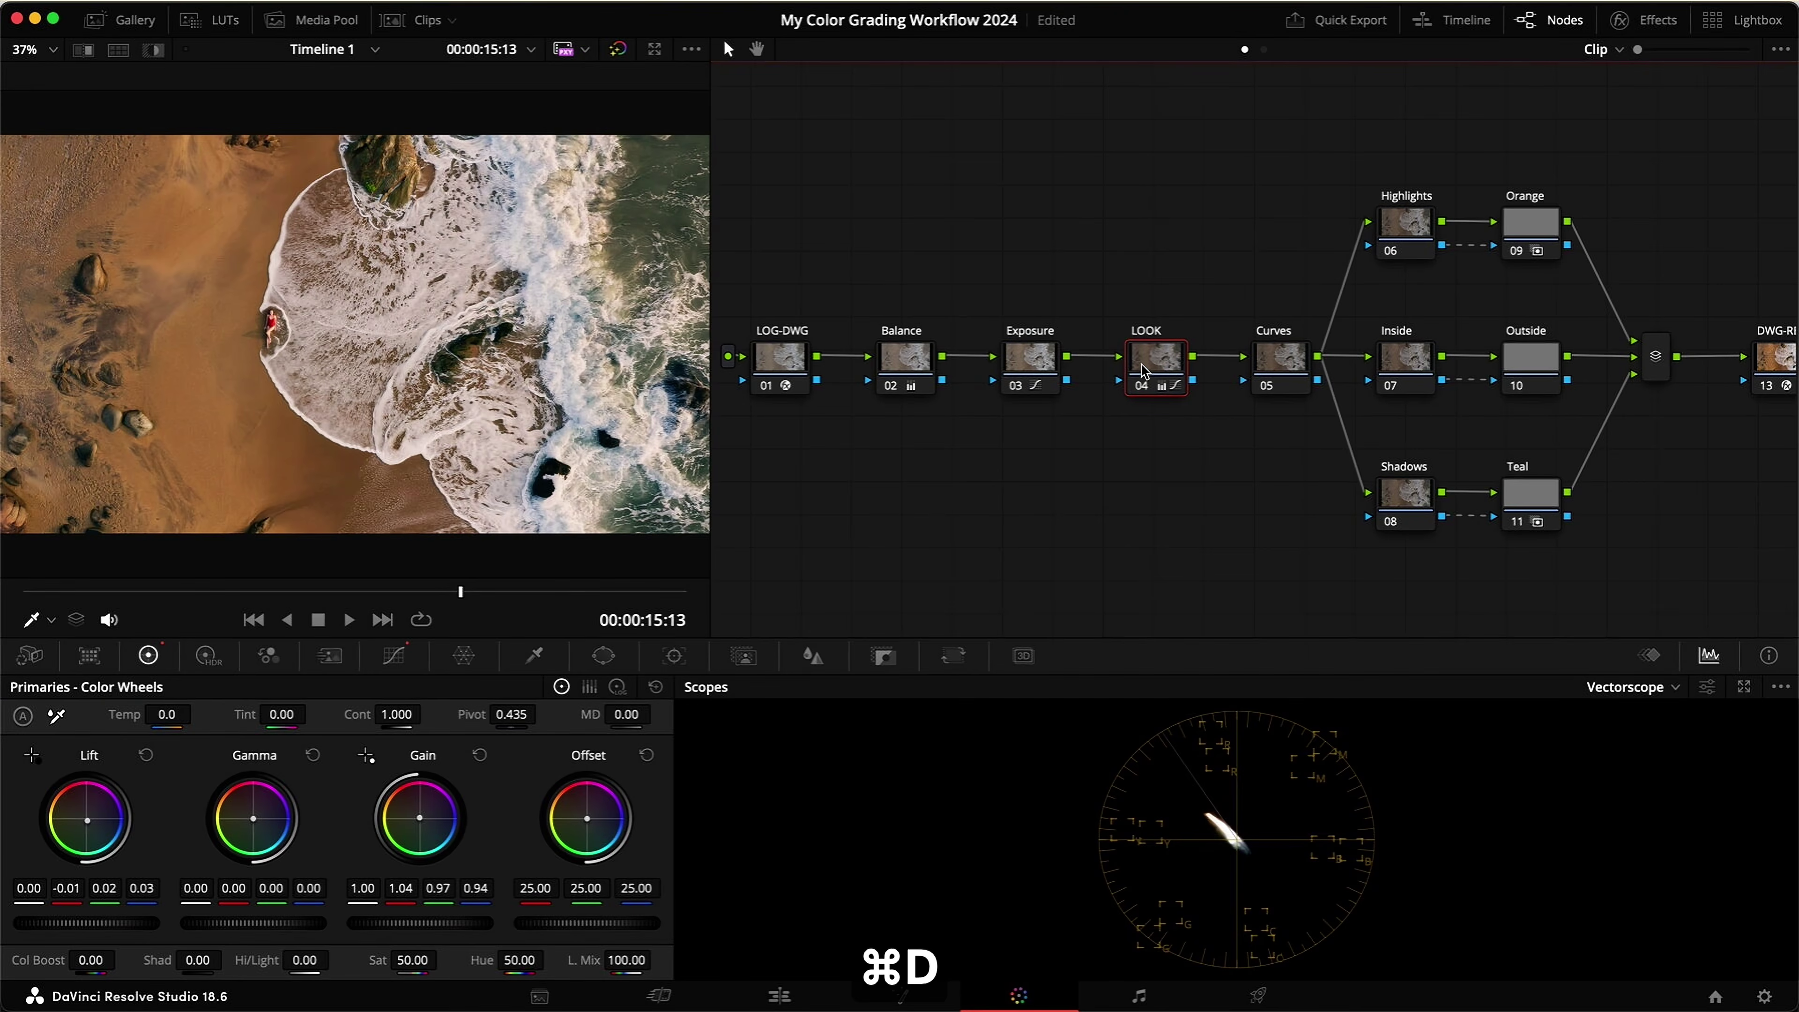
left_click(927, 354)
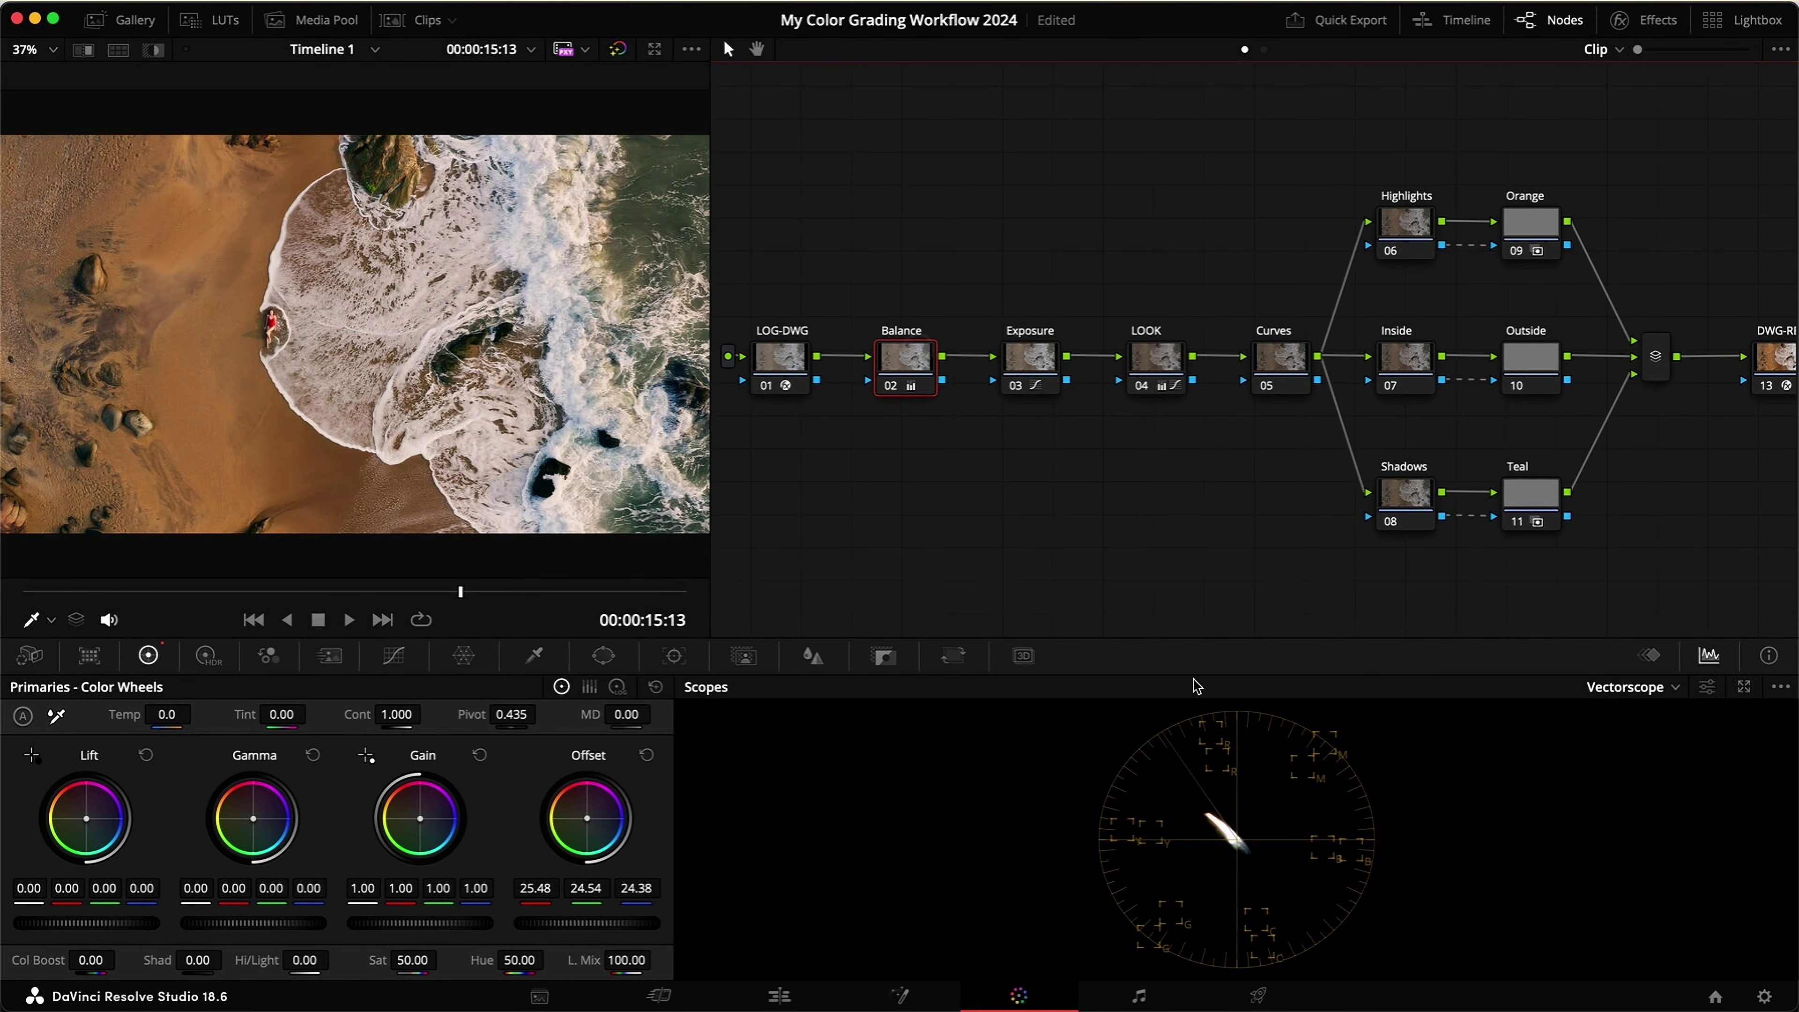
key("super+d")
key("super+d")
key("super+d")
key("super+d")
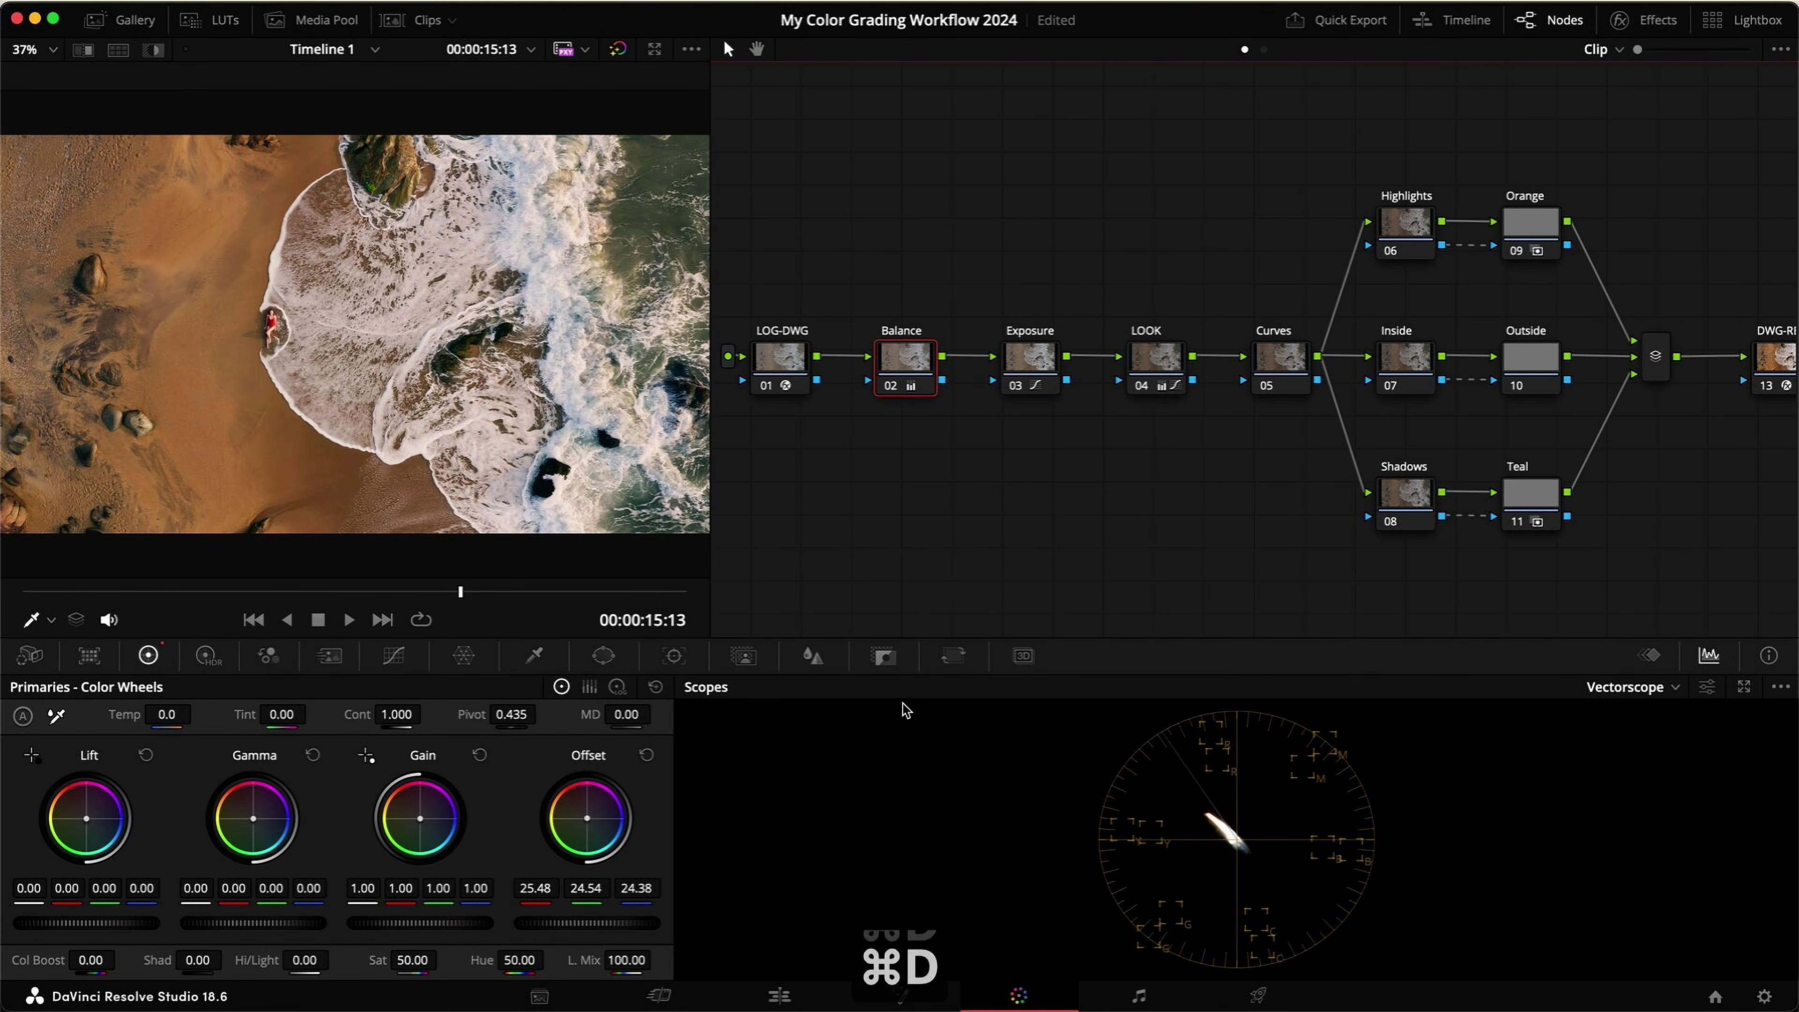
key("super+s")
Step: On the Curves node's Hue Vs Hue curve, anchor the reds and set a Hue Rotate of 8.80 at Input Hue 311.05, with a floating Vectorscope
left_click(1281, 358)
left_click(393, 656)
scroll(310, 352, "up", 2)
key("super+shift+w")
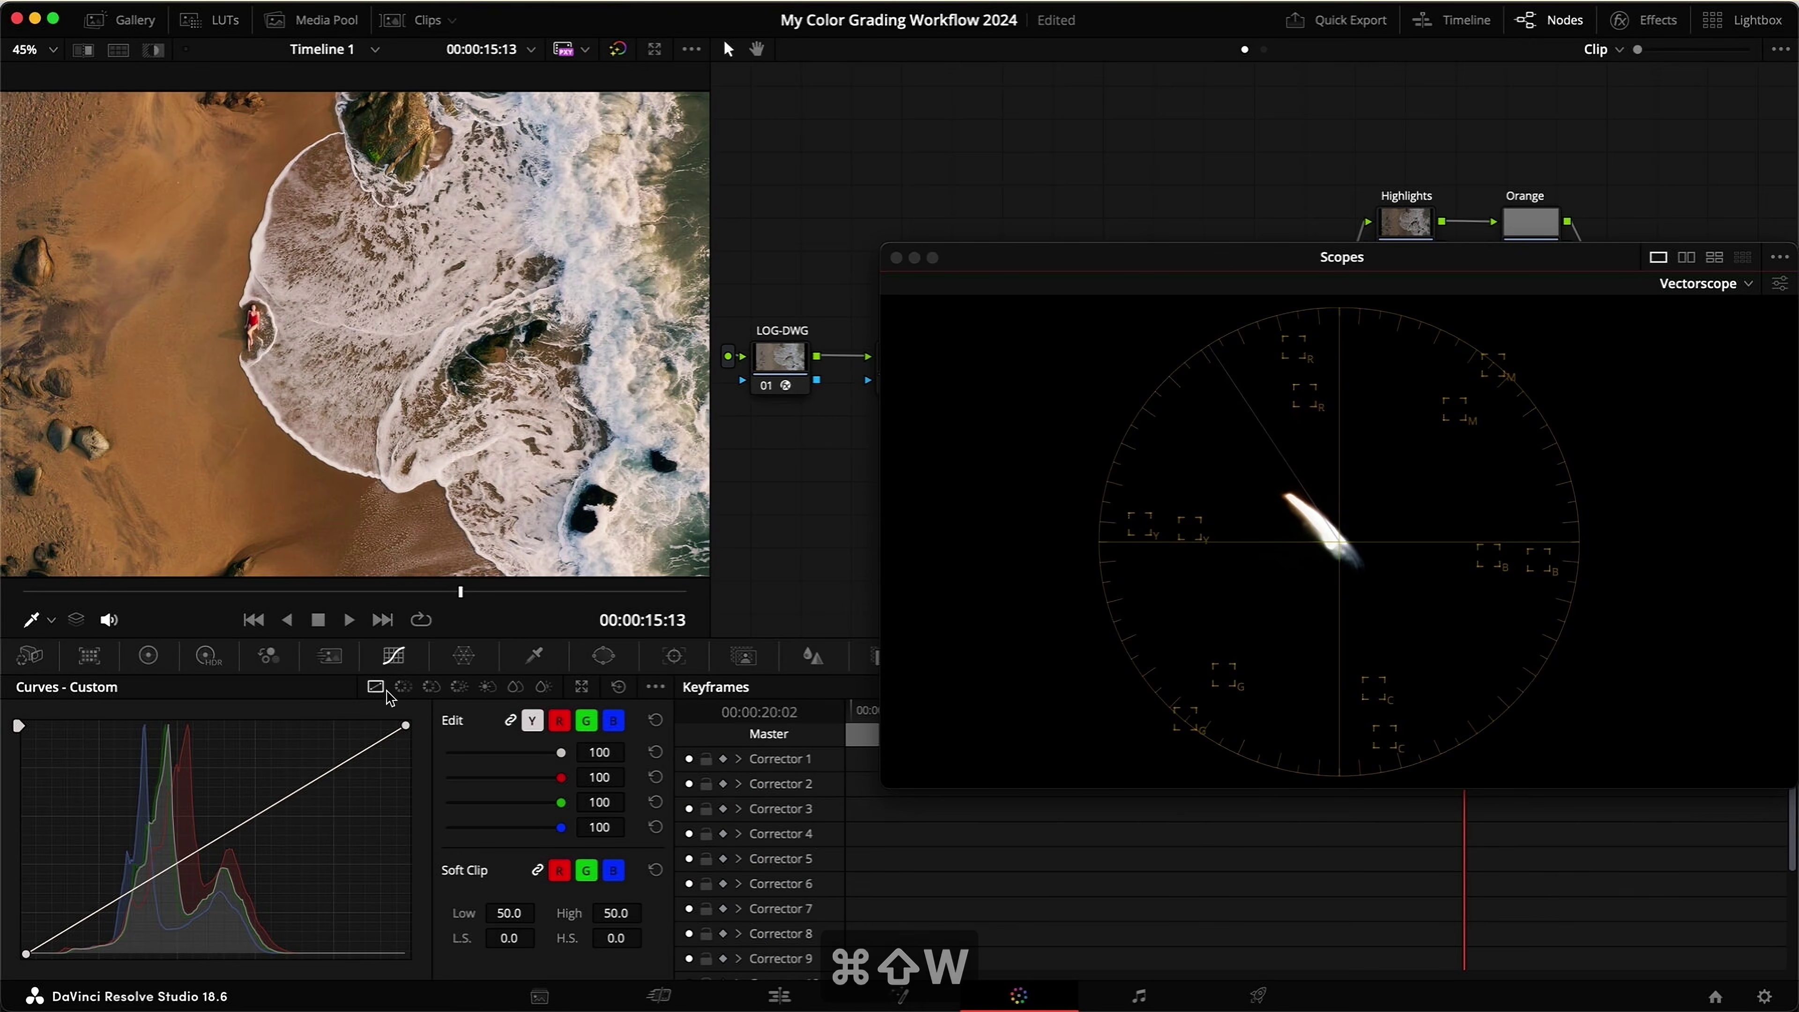
left_click(403, 687)
left_click(108, 821)
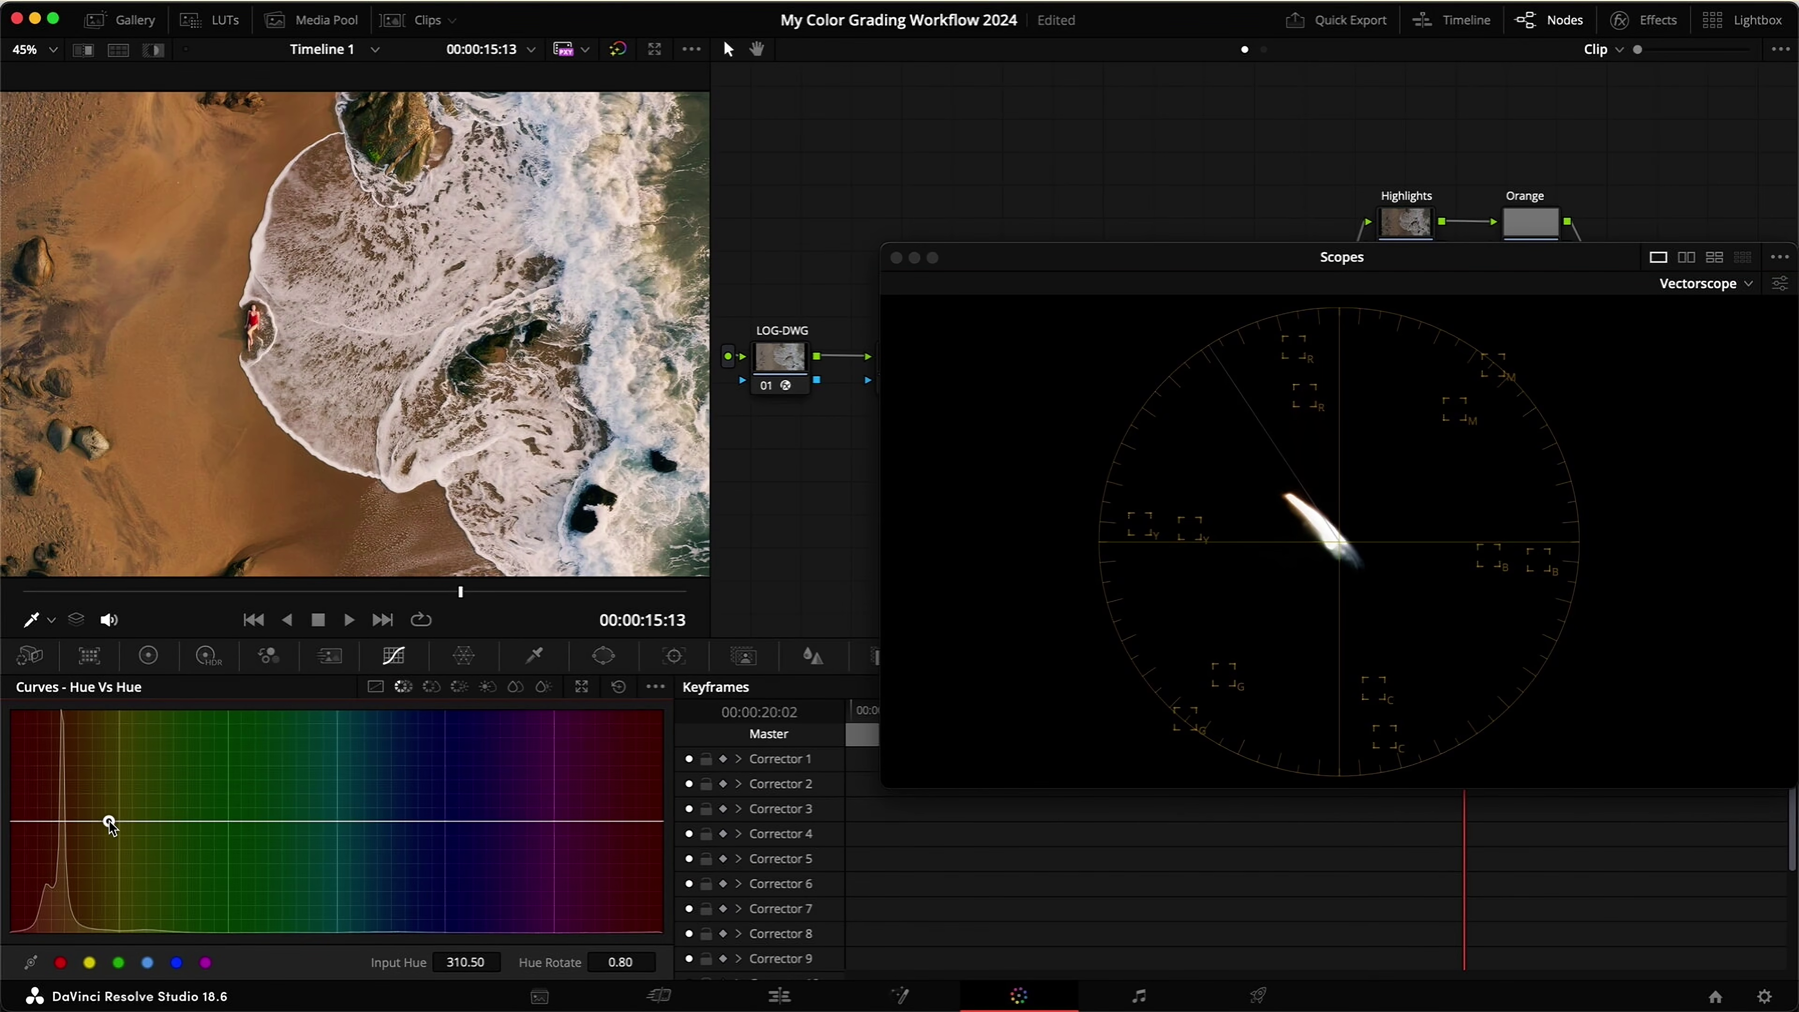
left_click(15, 821)
left_click_drag(15, 820, 110, 816)
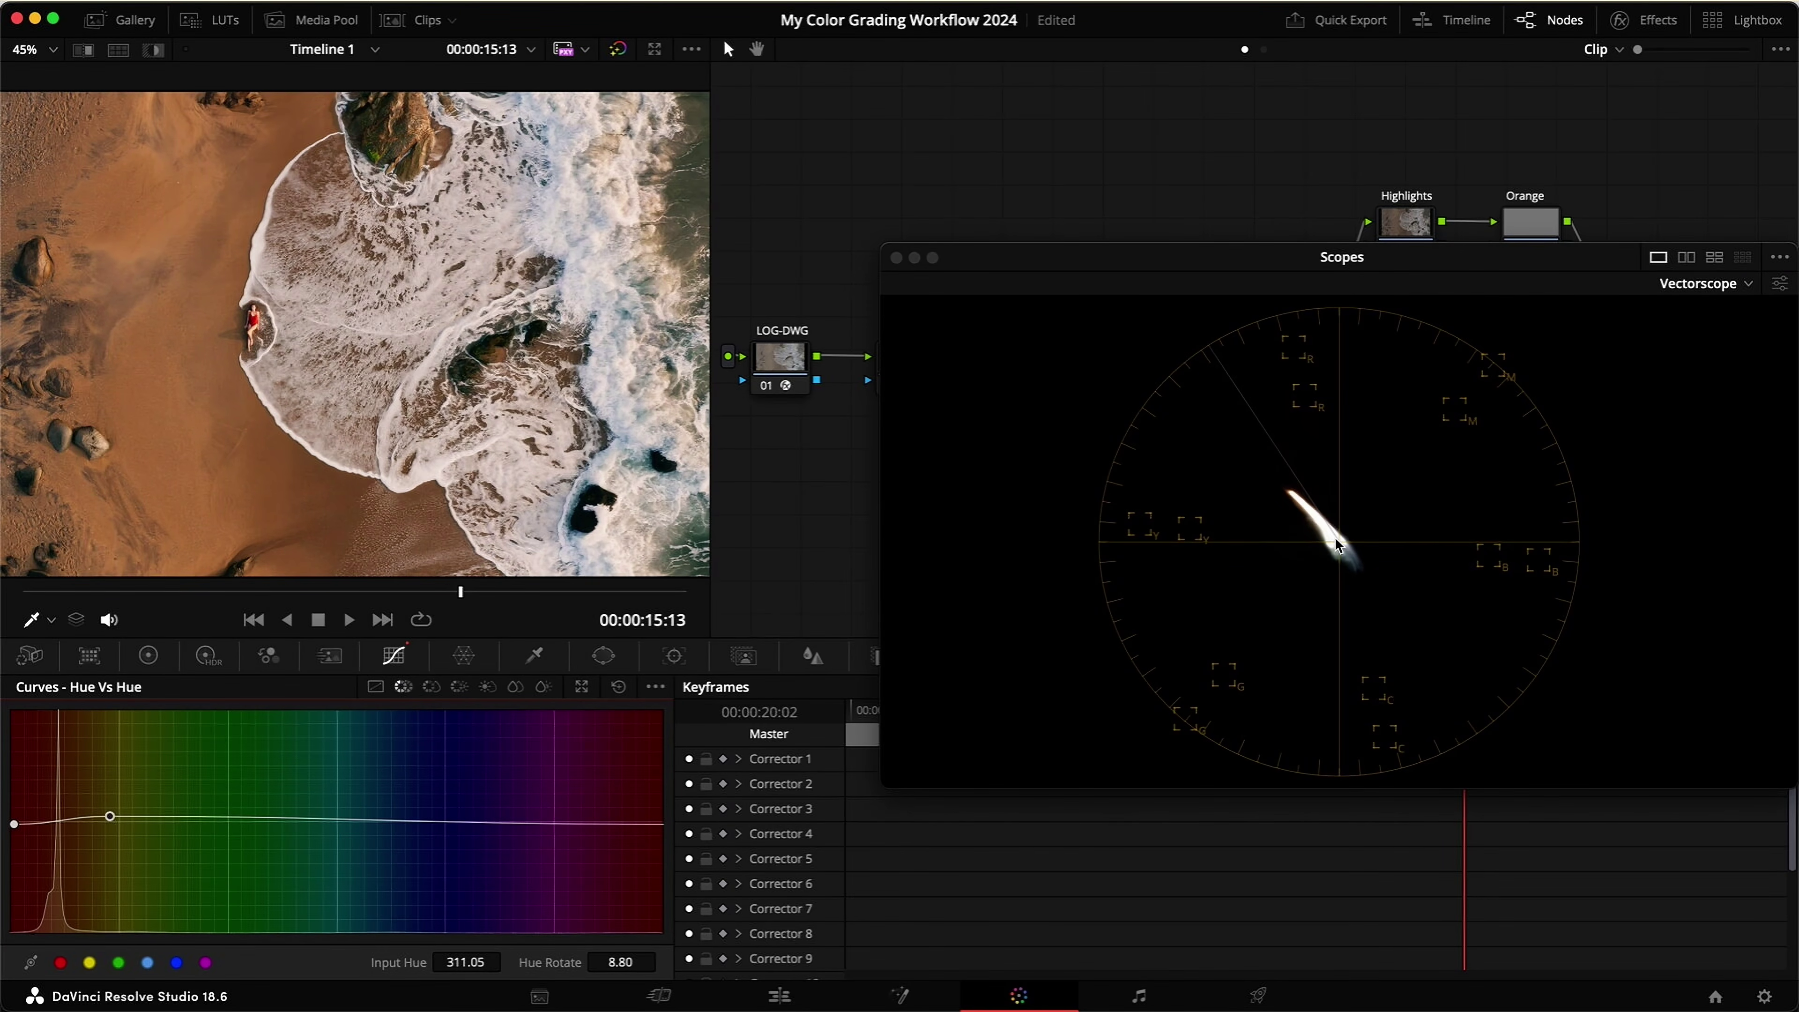
Step: Add a green Hue Vs Hue point at Input Hue 44.07 with Hue Rotate -32.80, raise a blue-purple point, and compare
left_click_drag(256, 820, 266, 847)
left_click_drag(515, 834, 519, 796)
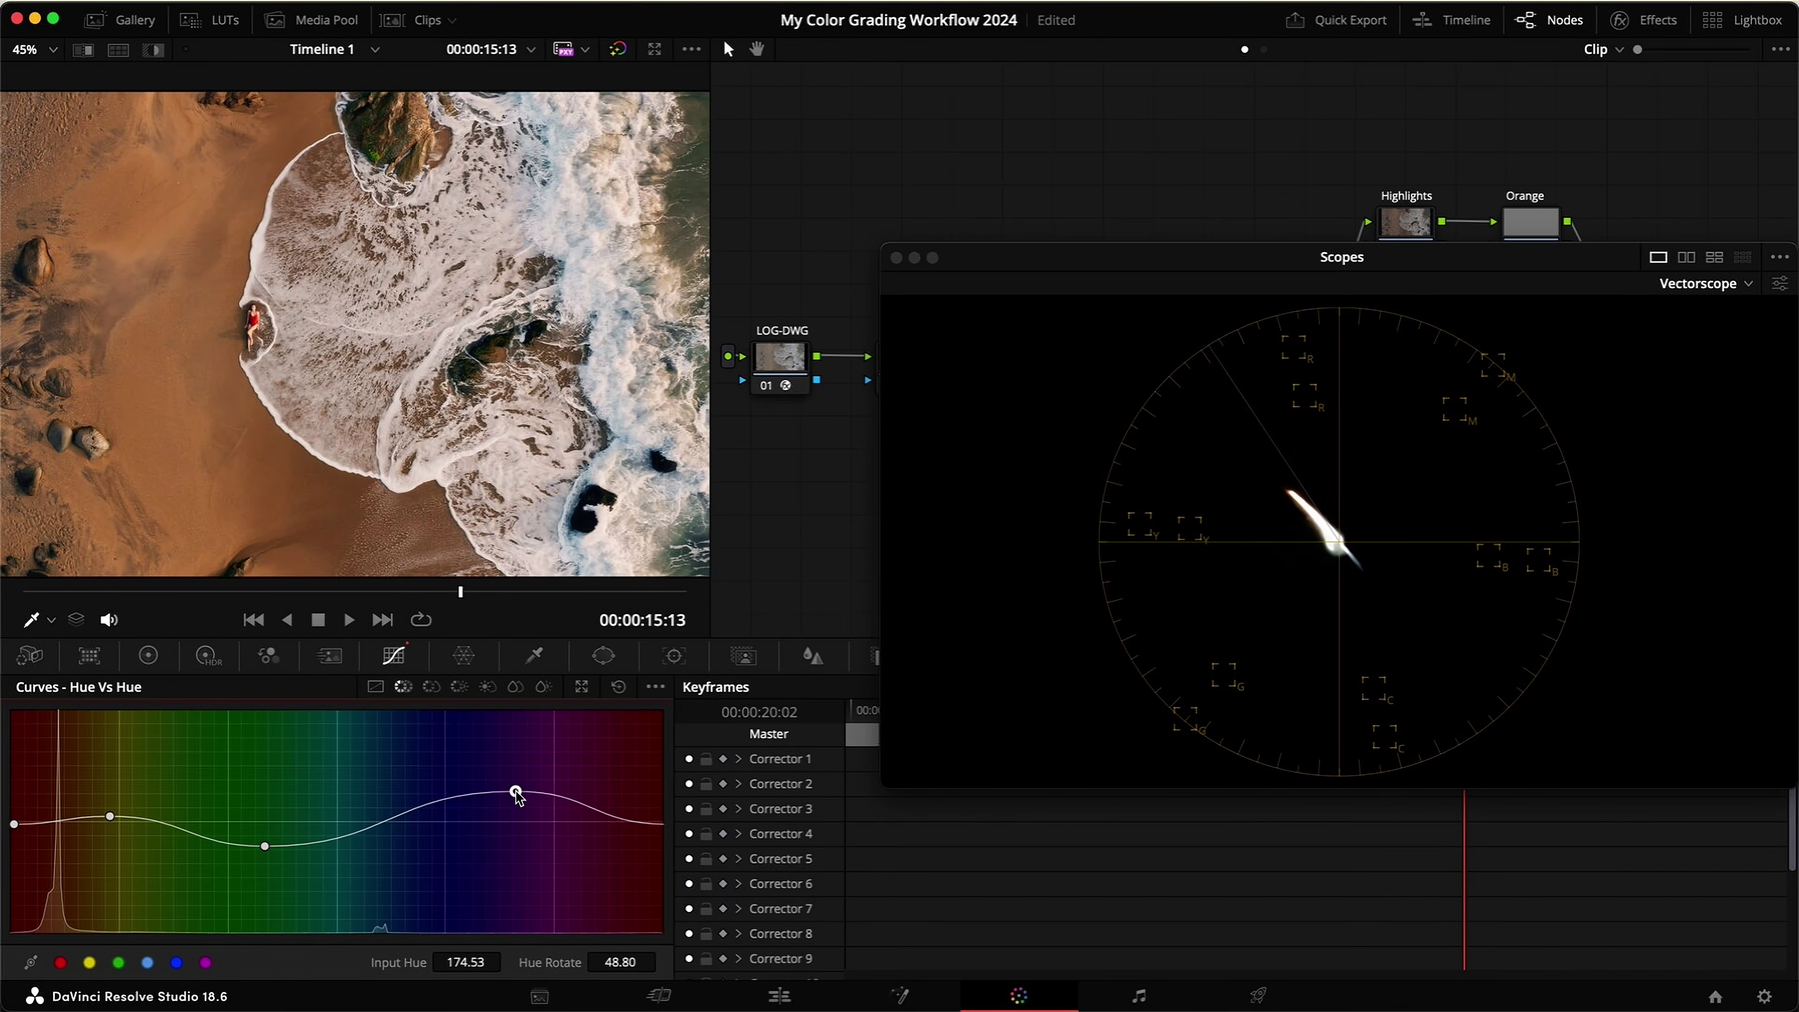
left_click_drag(263, 849, 281, 842)
left_click_drag(515, 792, 501, 805)
left_click(280, 840)
key("super+d")
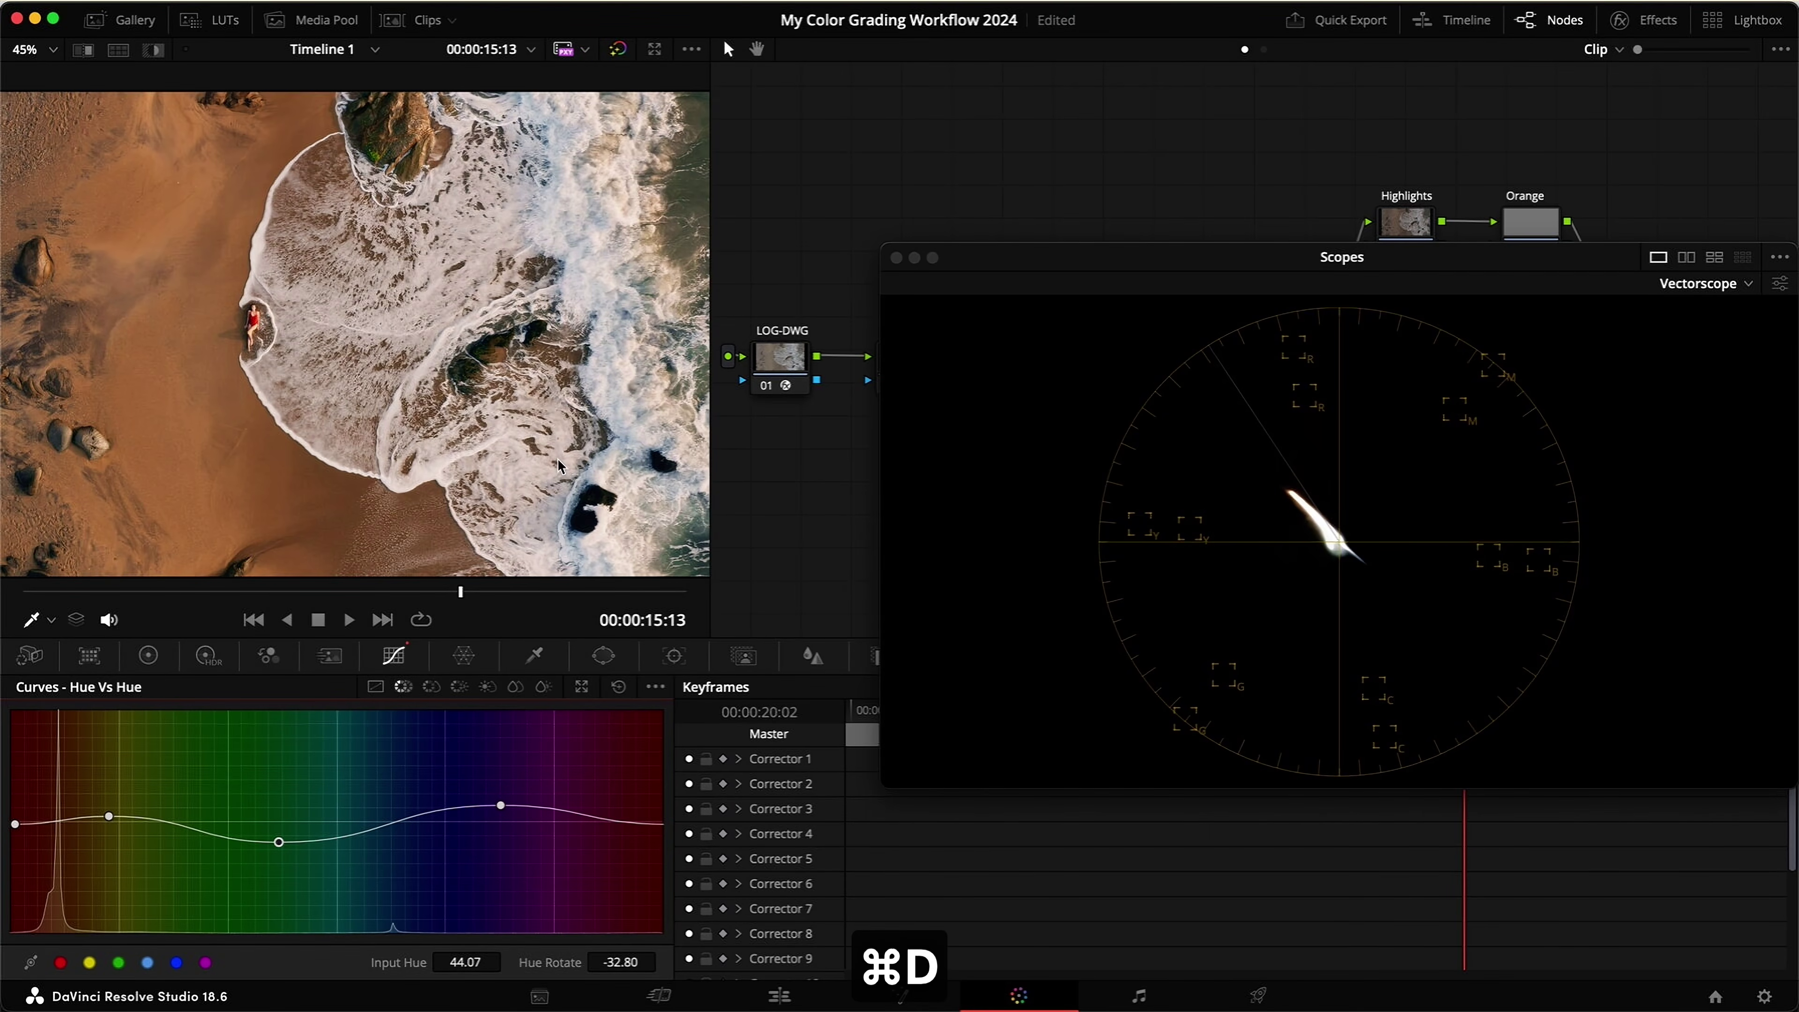
Step: On Hue Vs Hue, set the blue point to Input Hue 164.62, Hue Rotate 20.00 and the green point to 42.97, -28.00, and save
key("super+d")
key("super+d")
left_click_drag(503, 809, 500, 811)
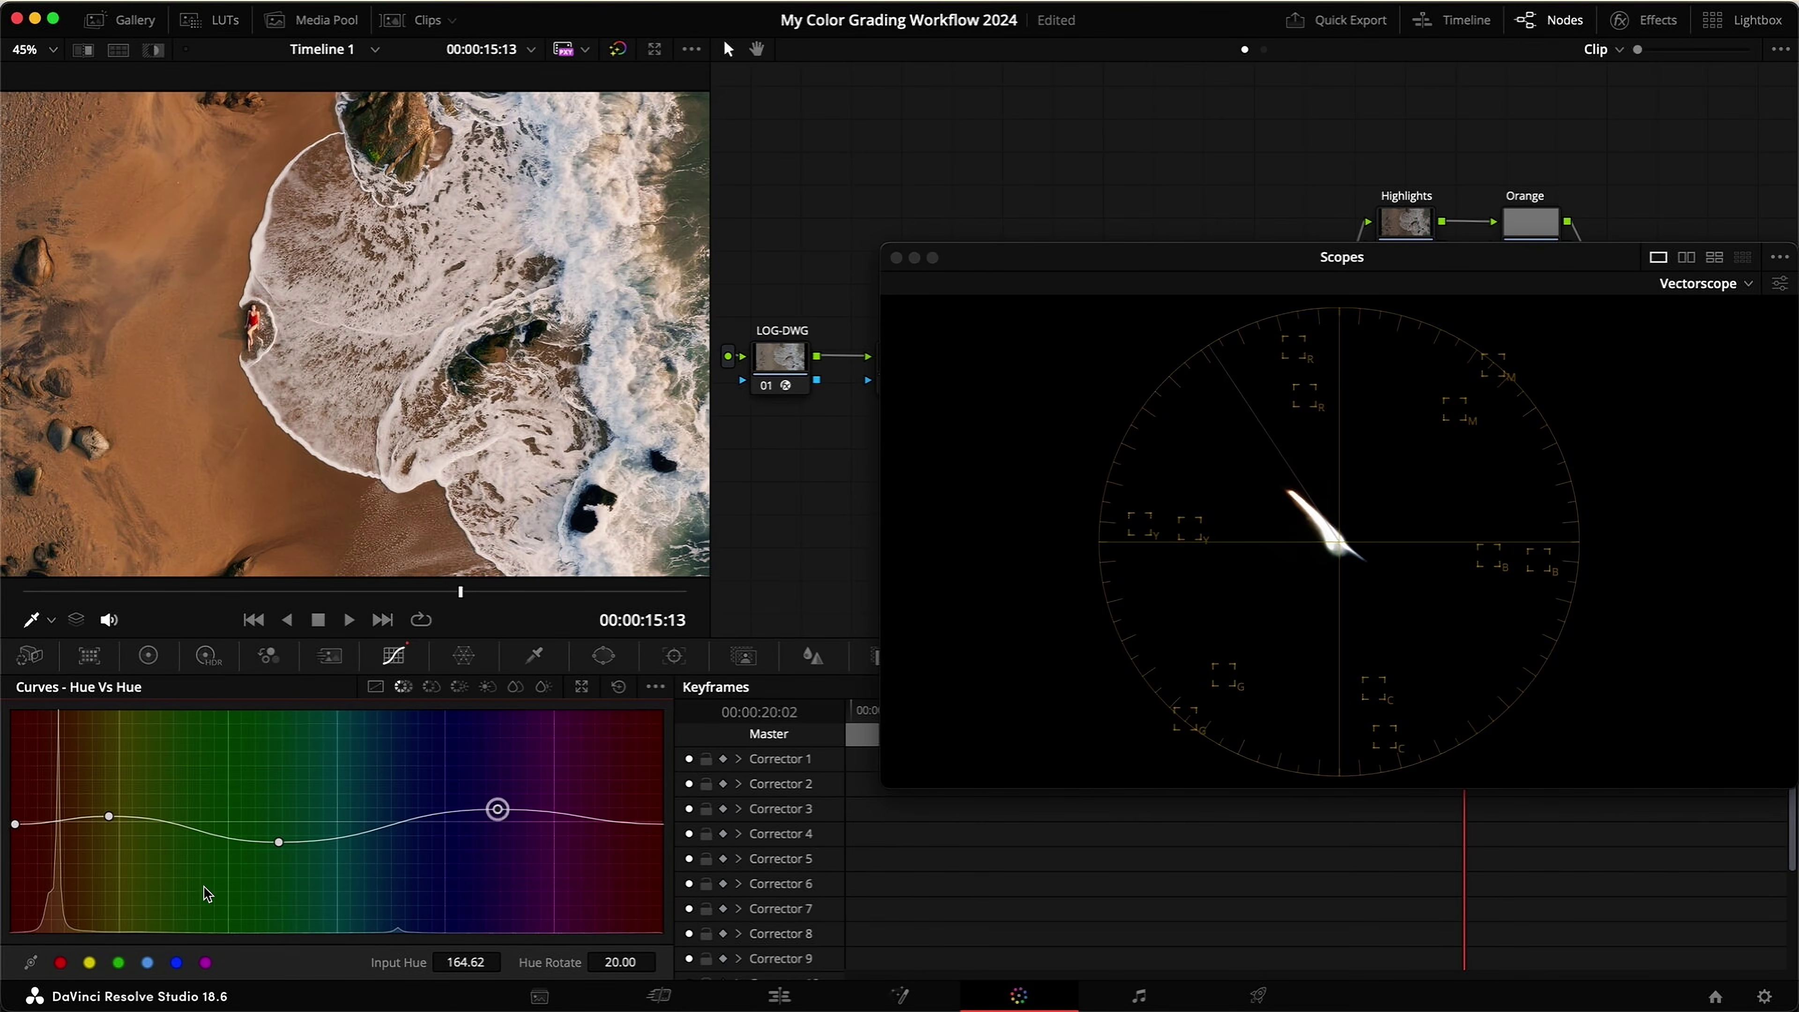
left_click_drag(277, 841, 278, 838)
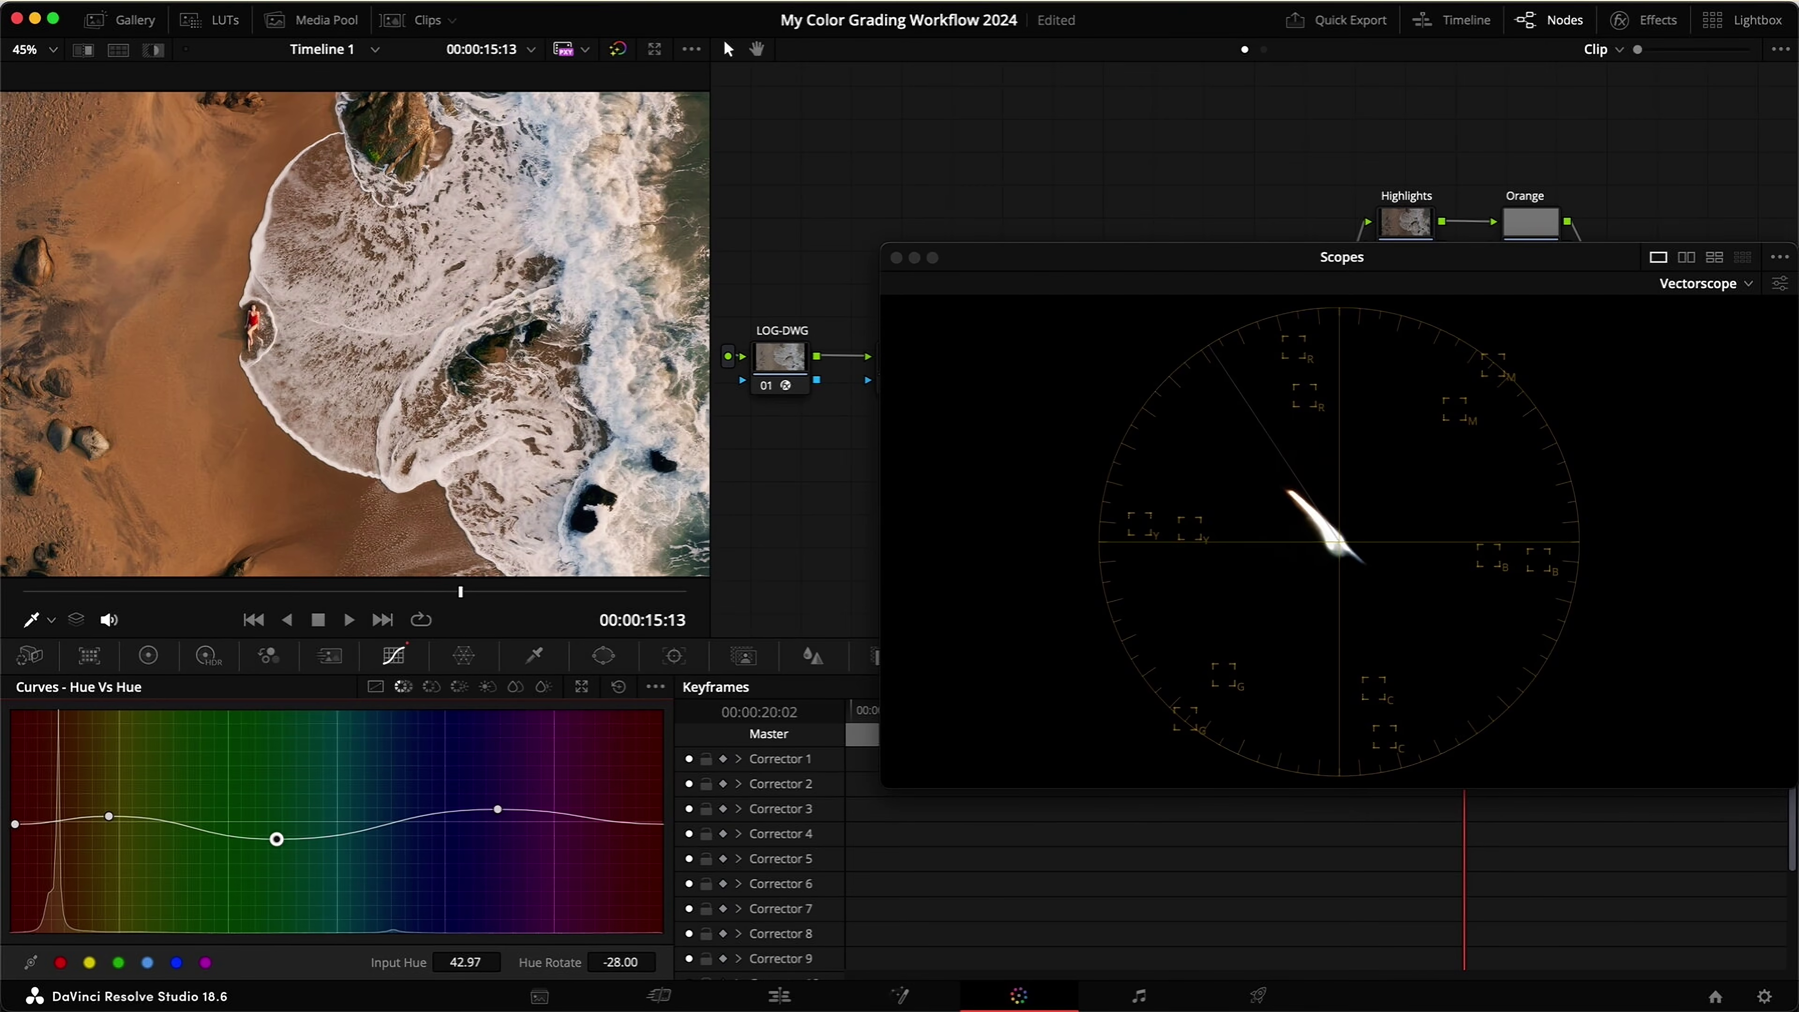
key("super+s")
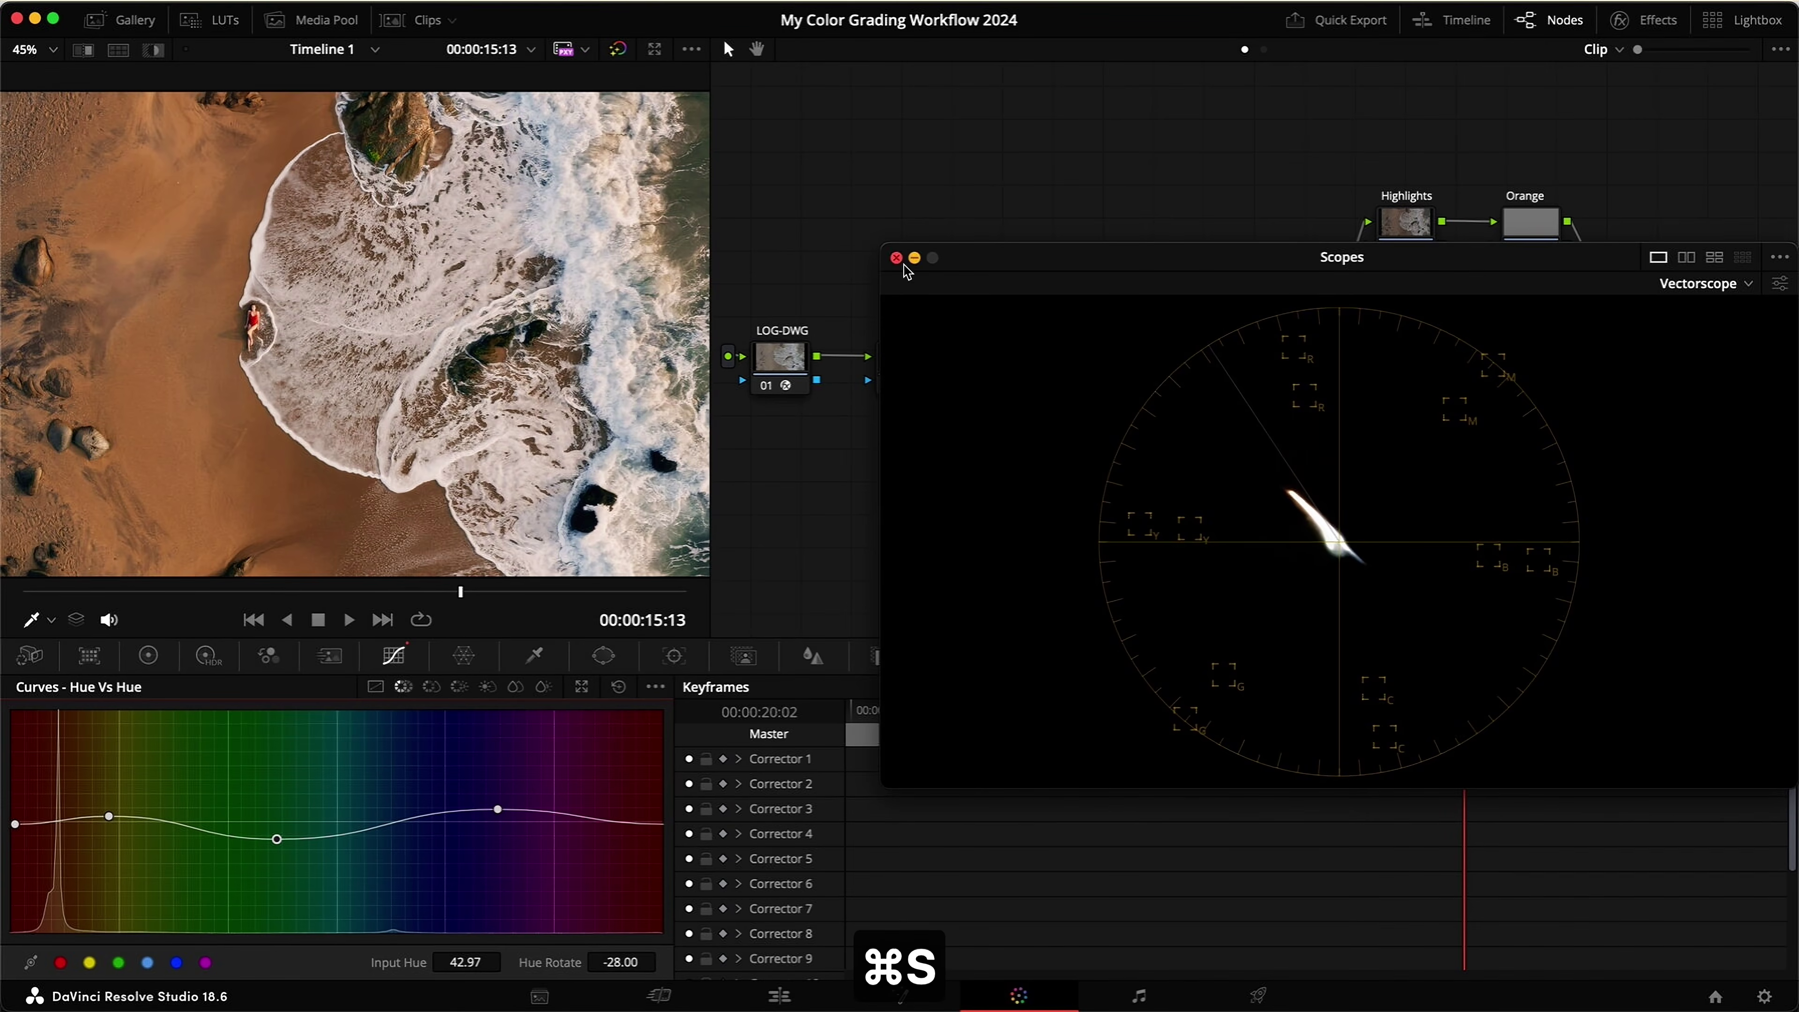
left_click(896, 257)
Step: On the Inside node, add a circular Power Window over the foam area around the woman, soften its edge and save the project
left_click(1406, 357)
left_click(603, 656)
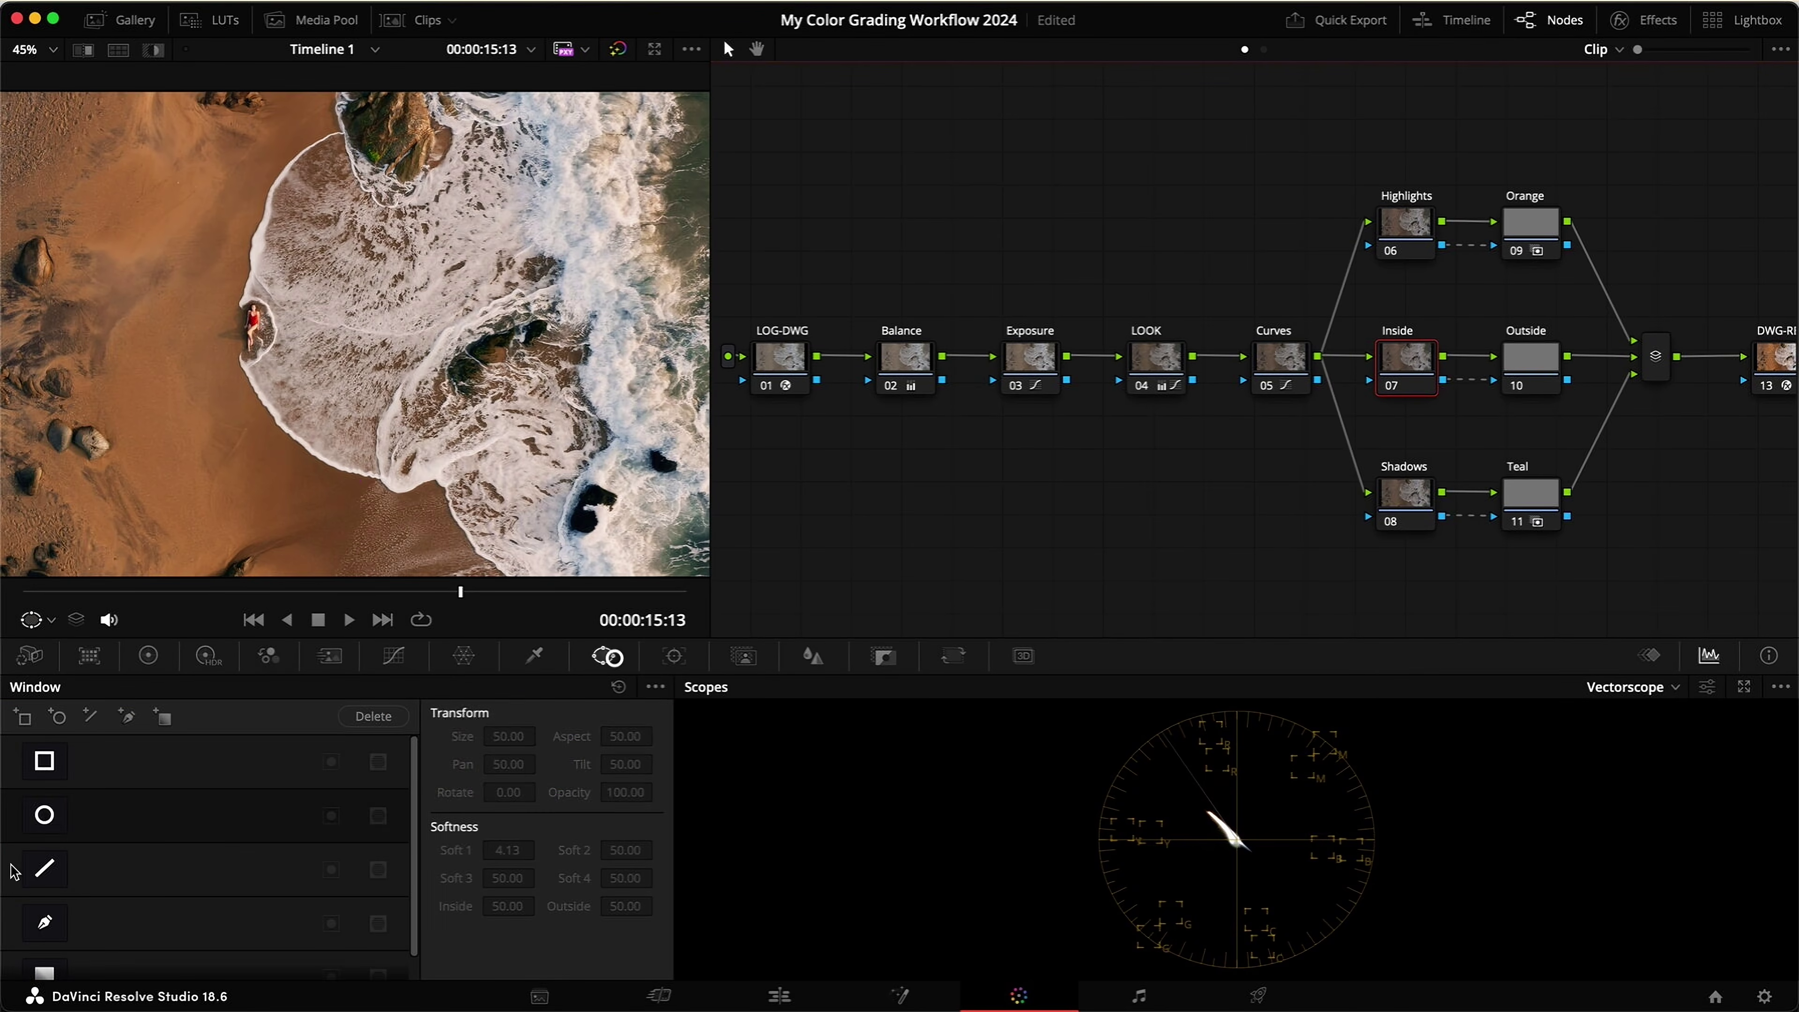
left_click(44, 815)
left_click_drag(383, 350, 588, 330)
left_click_drag(338, 459, 286, 450)
key("super+s")
Step: Shape a gentle S-curve on the Inside node's Custom curve by lowering a shadow point and raising a highlight point
left_click(394, 656)
left_click(375, 687)
left_click_drag(99, 910, 98, 918)
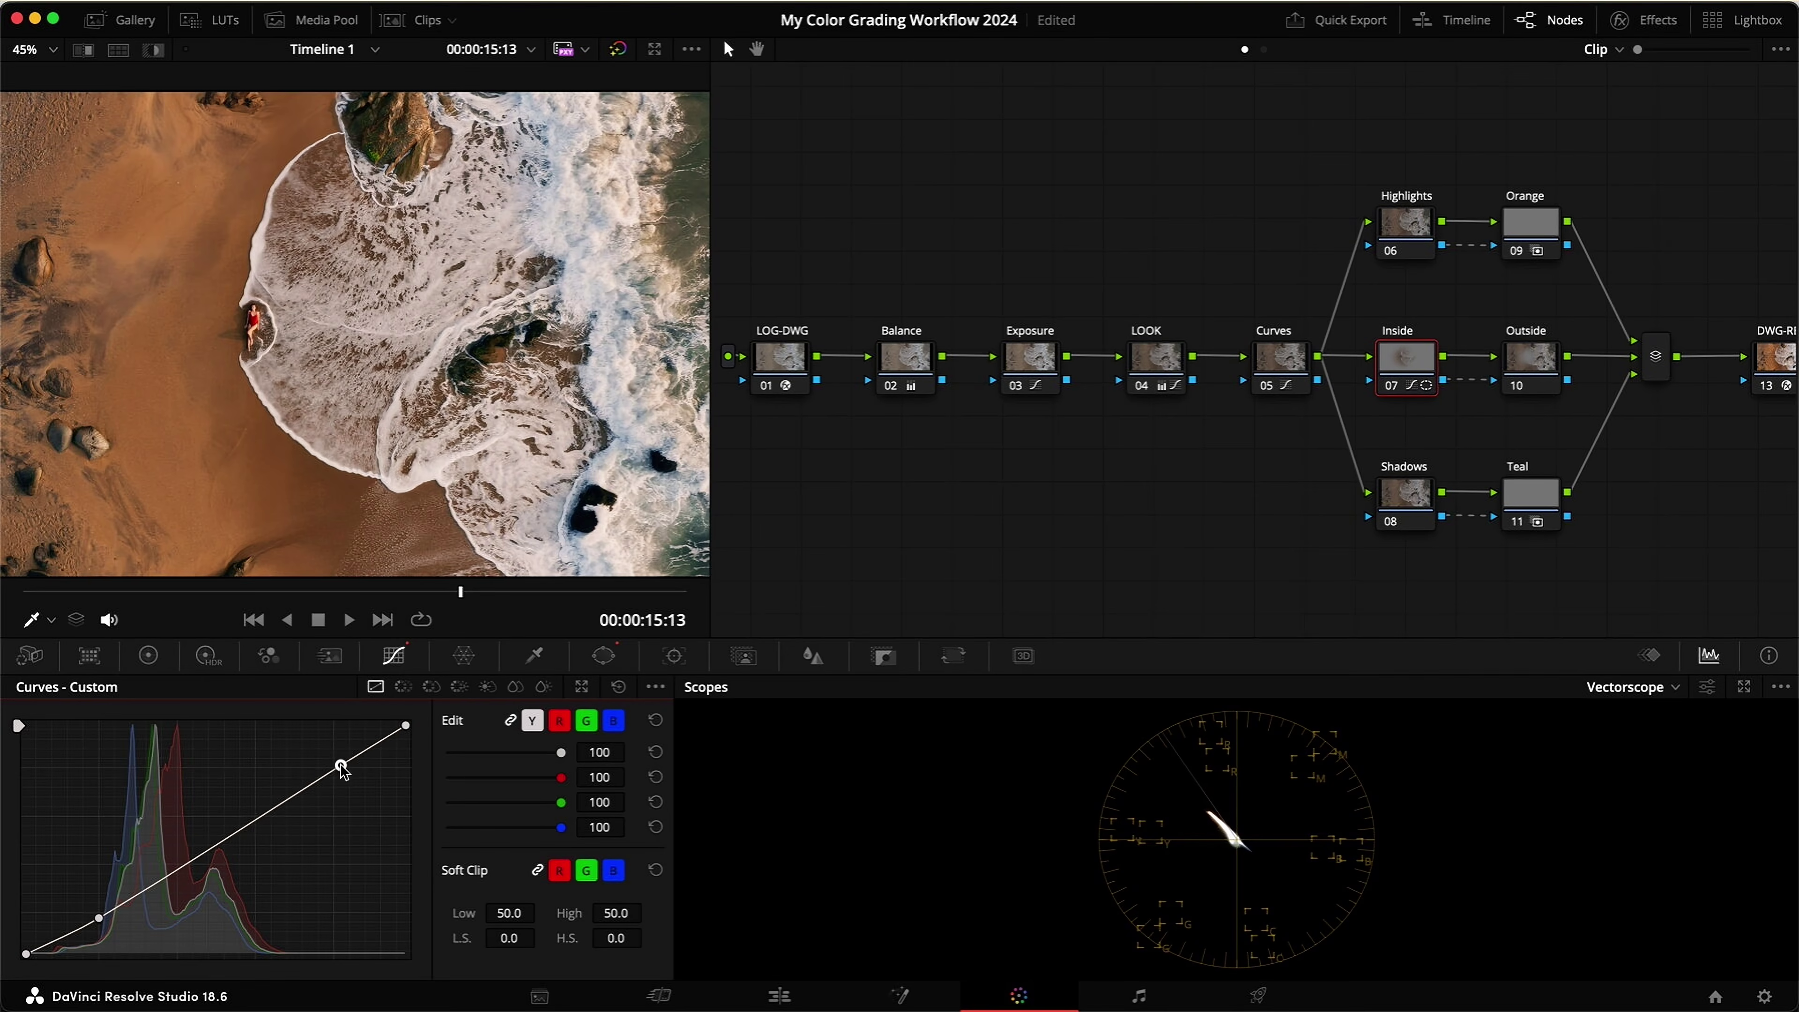
left_click_drag(336, 769, 337, 756)
Step: Fine-tune the Inside node's master Gamma around 0.02, compare the node off and on, and save the project
left_click(148, 656)
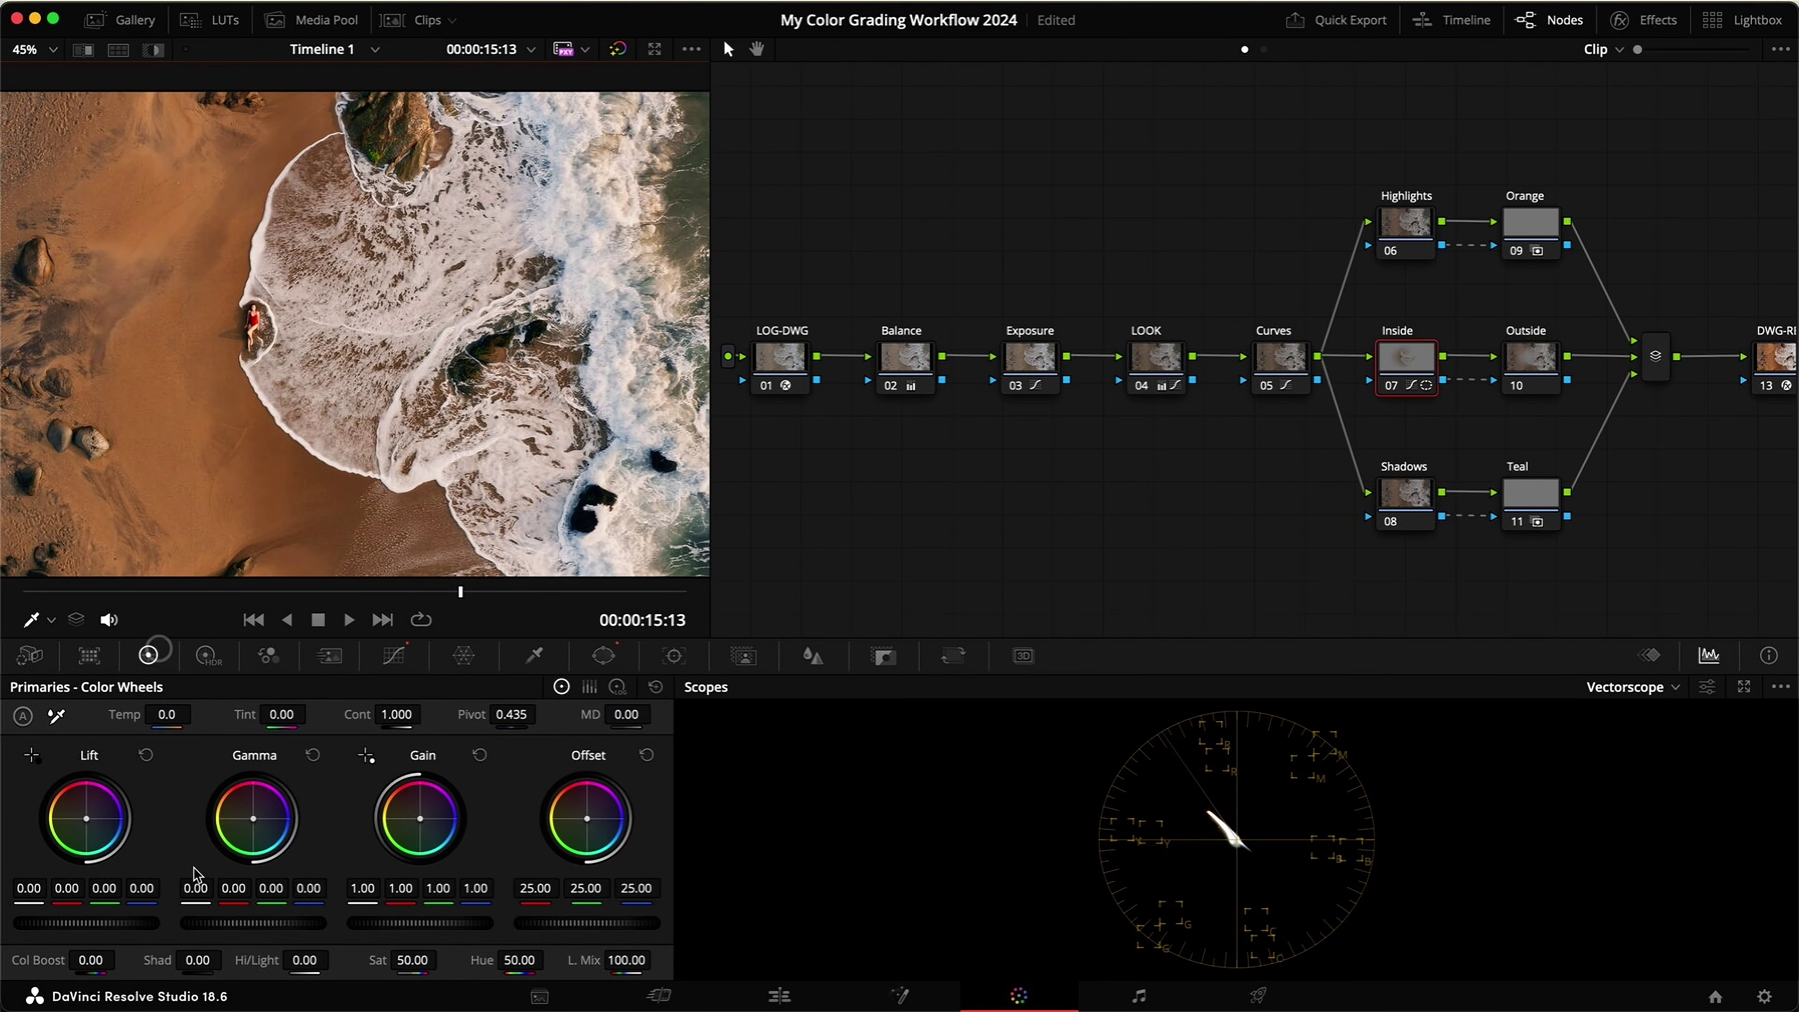
key("super+d")
key("super+d")
key("super+s")
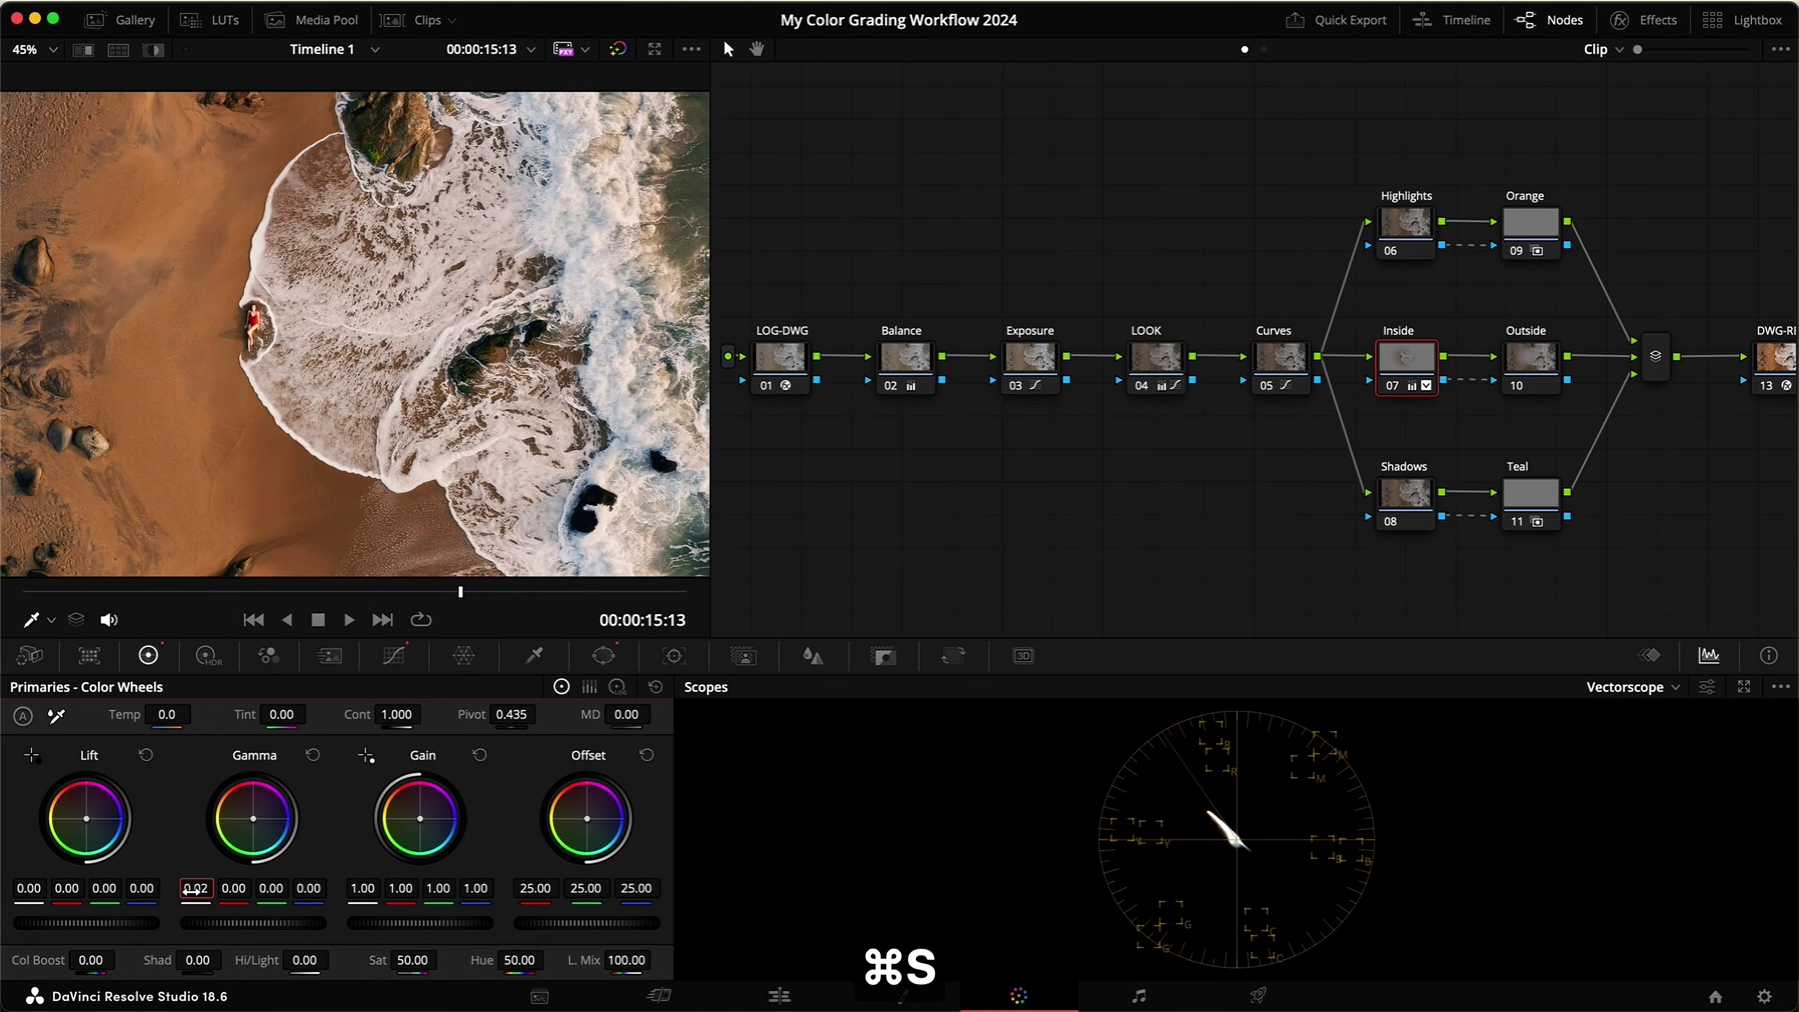
left_click_drag(190, 892, 186, 892)
key("super+d")
key("super+d")
key("super+s")
Step: Darken the Outside node by pulling down a shadow point on its Custom curve, compare off and on, and save
left_click(1533, 361)
left_click(394, 656)
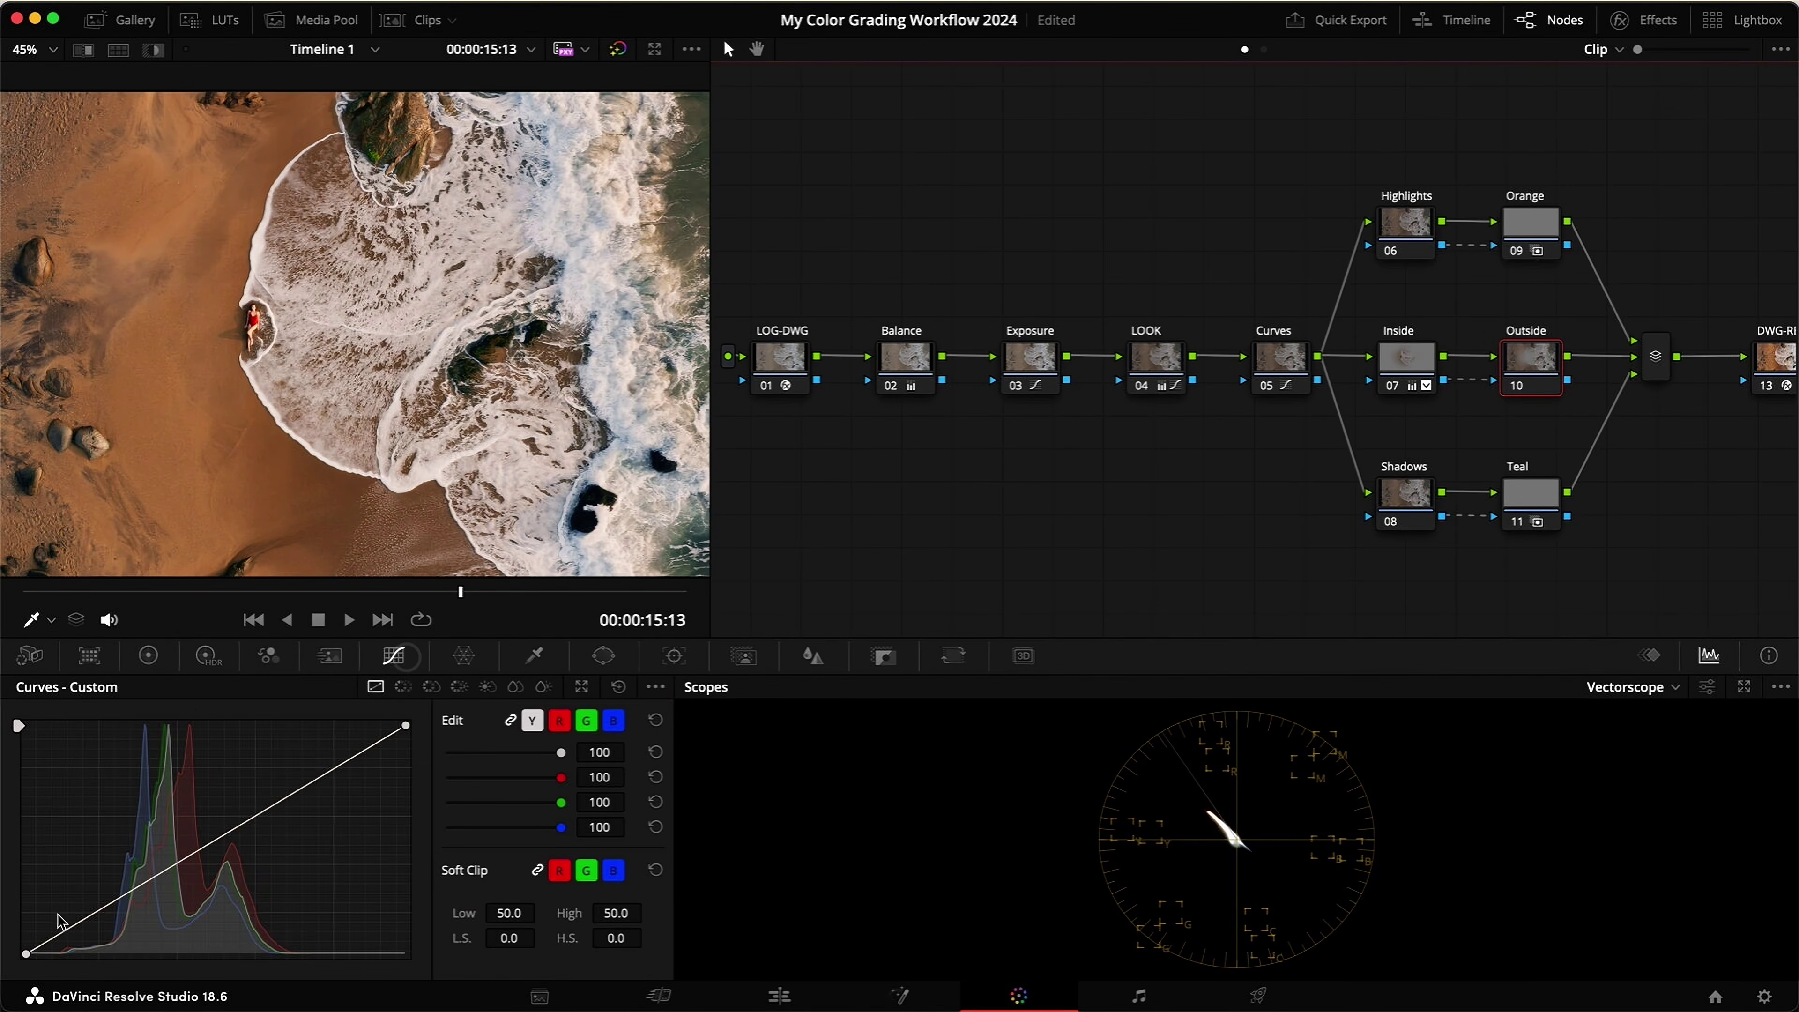
left_click_drag(114, 903, 121, 913)
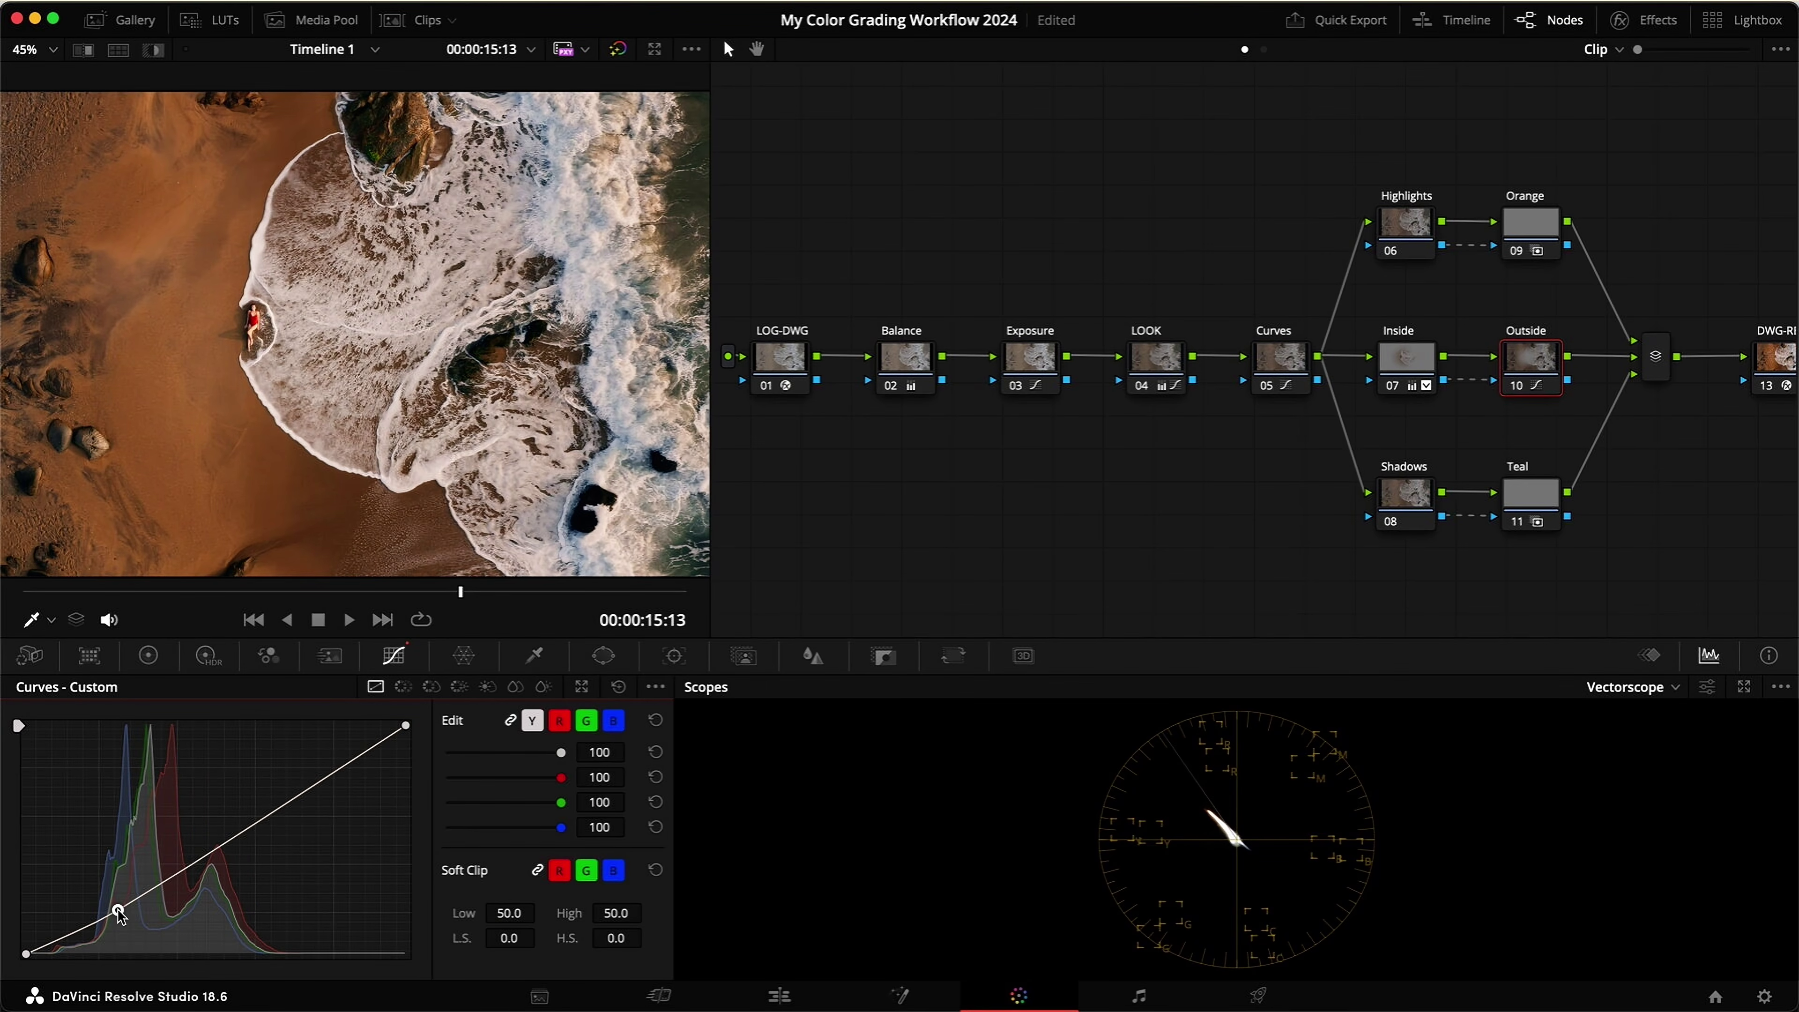
key("super+d")
key("super+d")
scroll(519, 448, "down", 2)
key("super+s")
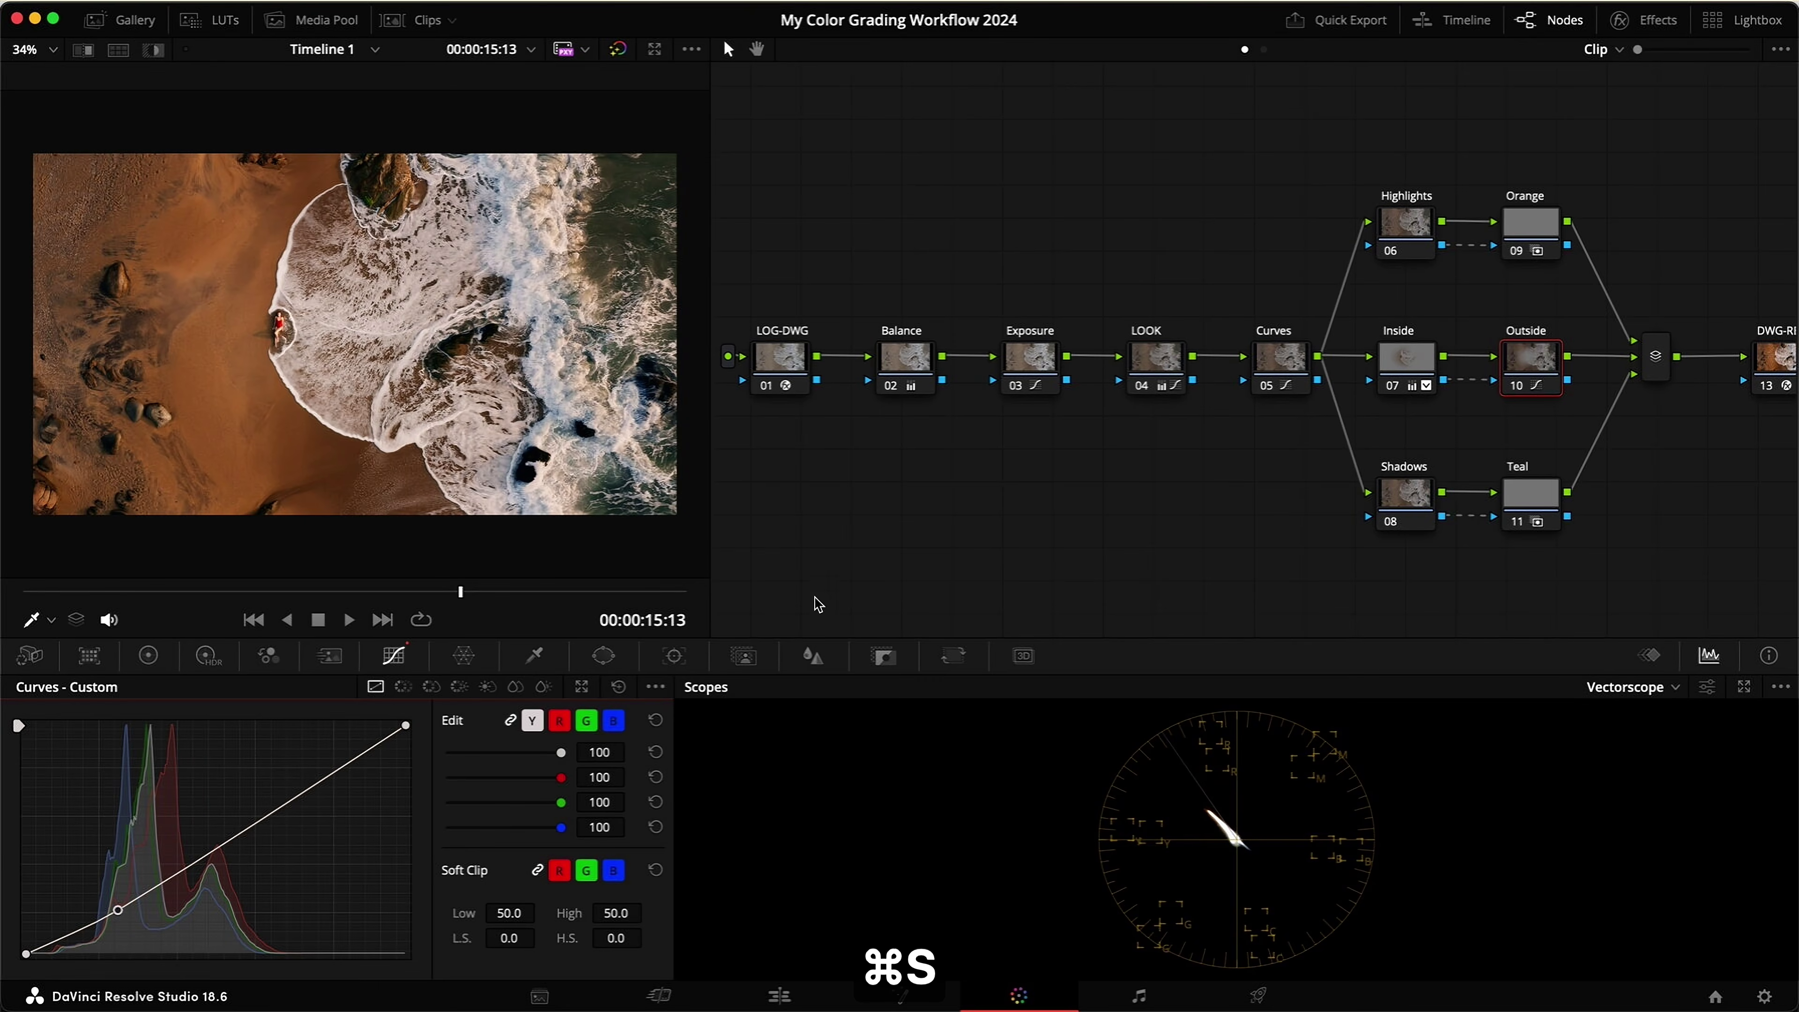
Step: On the Highlights node, place a tall rectangular window past the frame's ocean side at Pan 83.55, Tilt 62.26, with Soft 1 at 100.00
left_click(1404, 236)
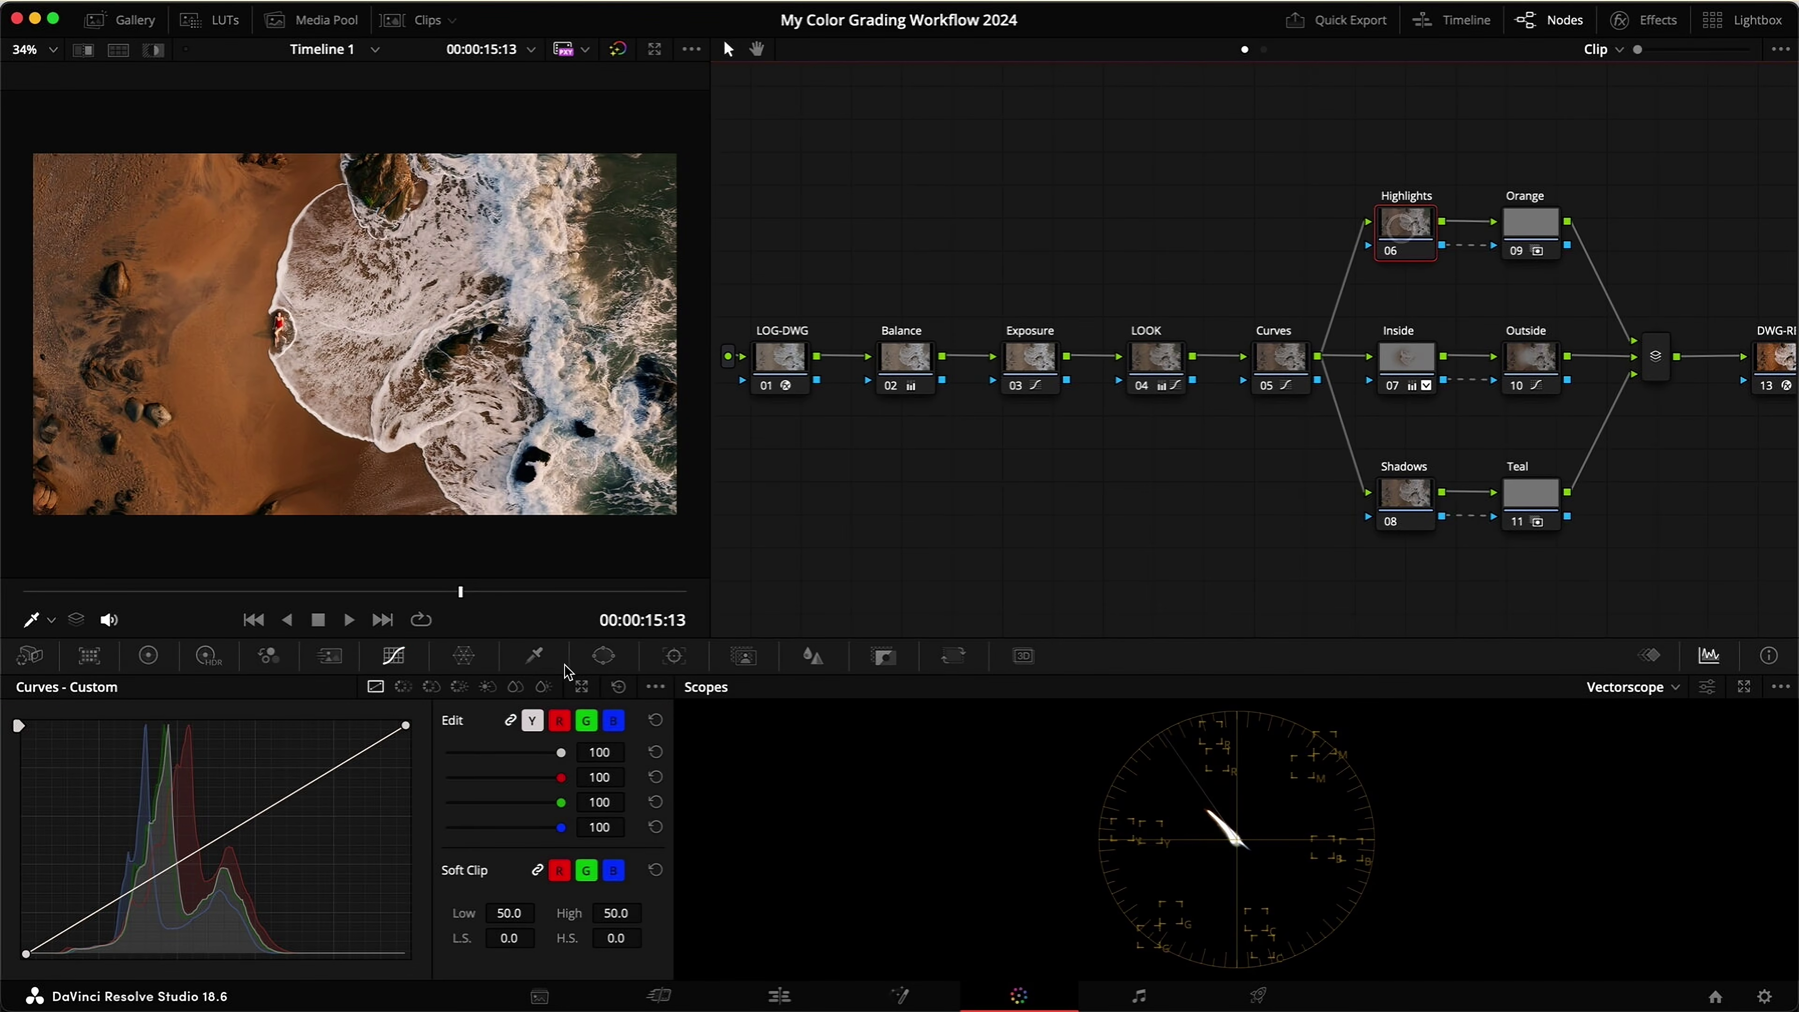
left_click(603, 656)
left_click(44, 762)
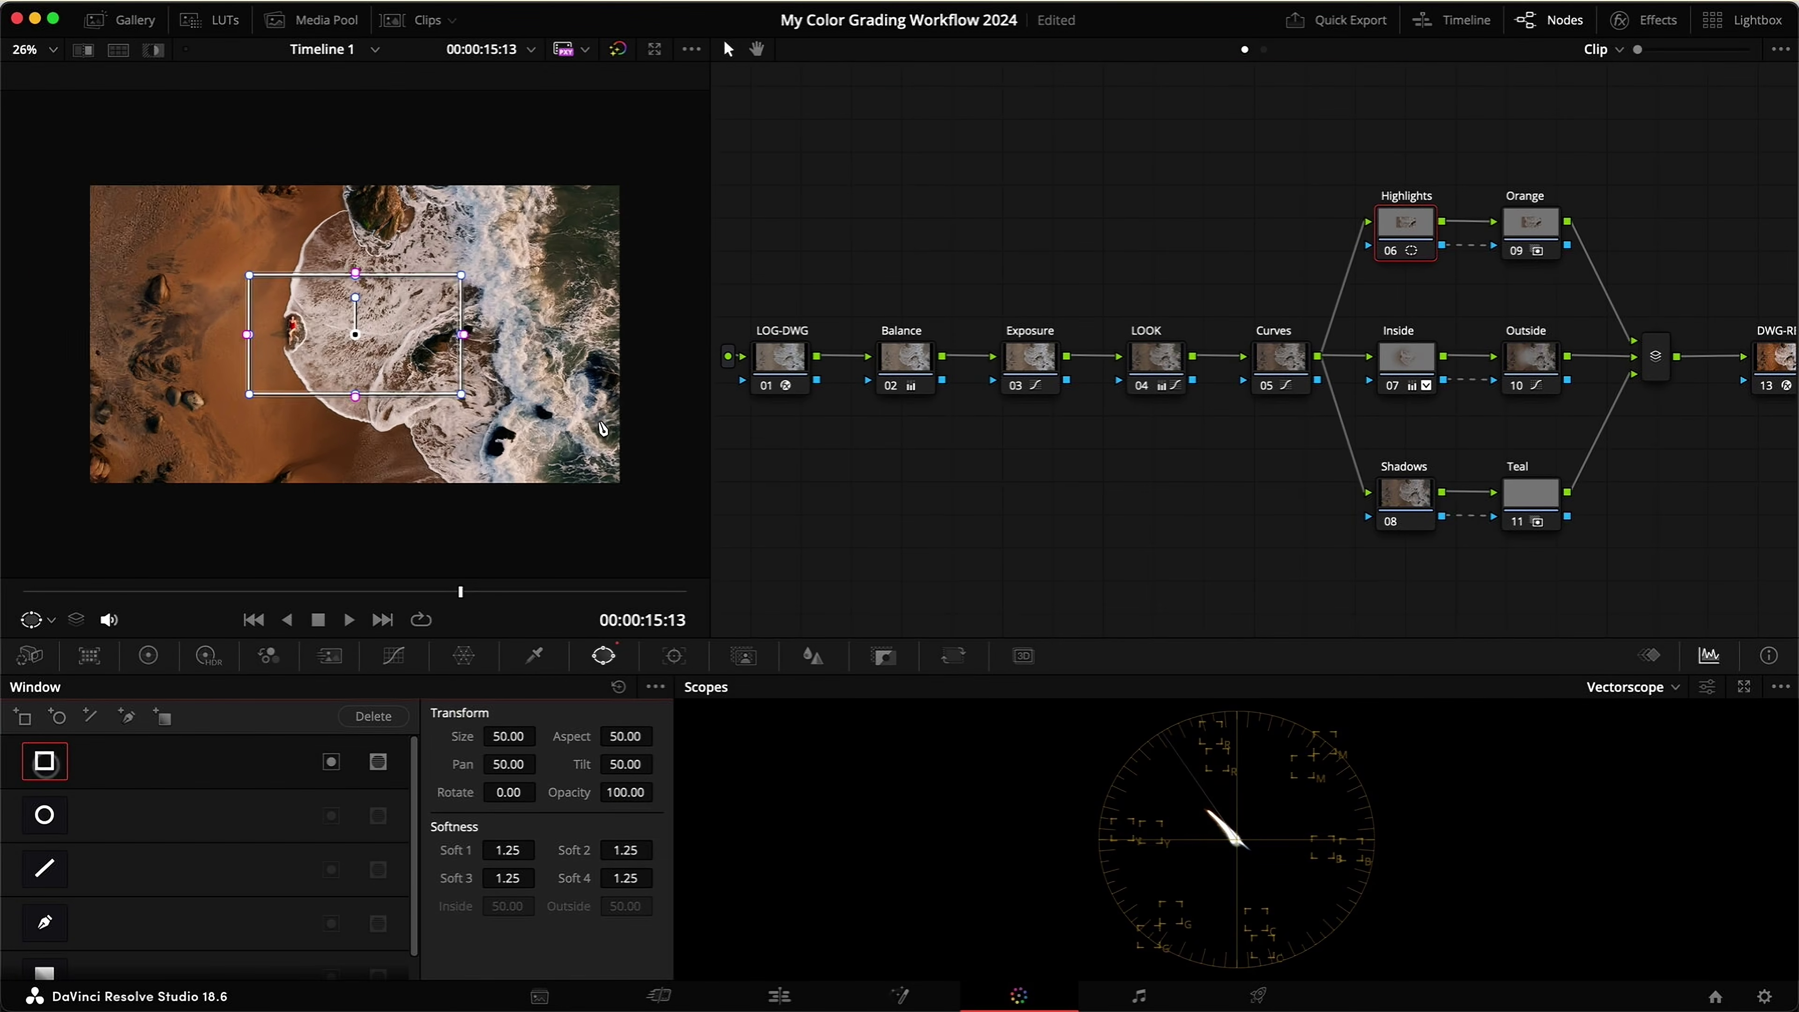
scroll(354, 354, "down", 2)
left_click_drag(356, 382, 628, 524)
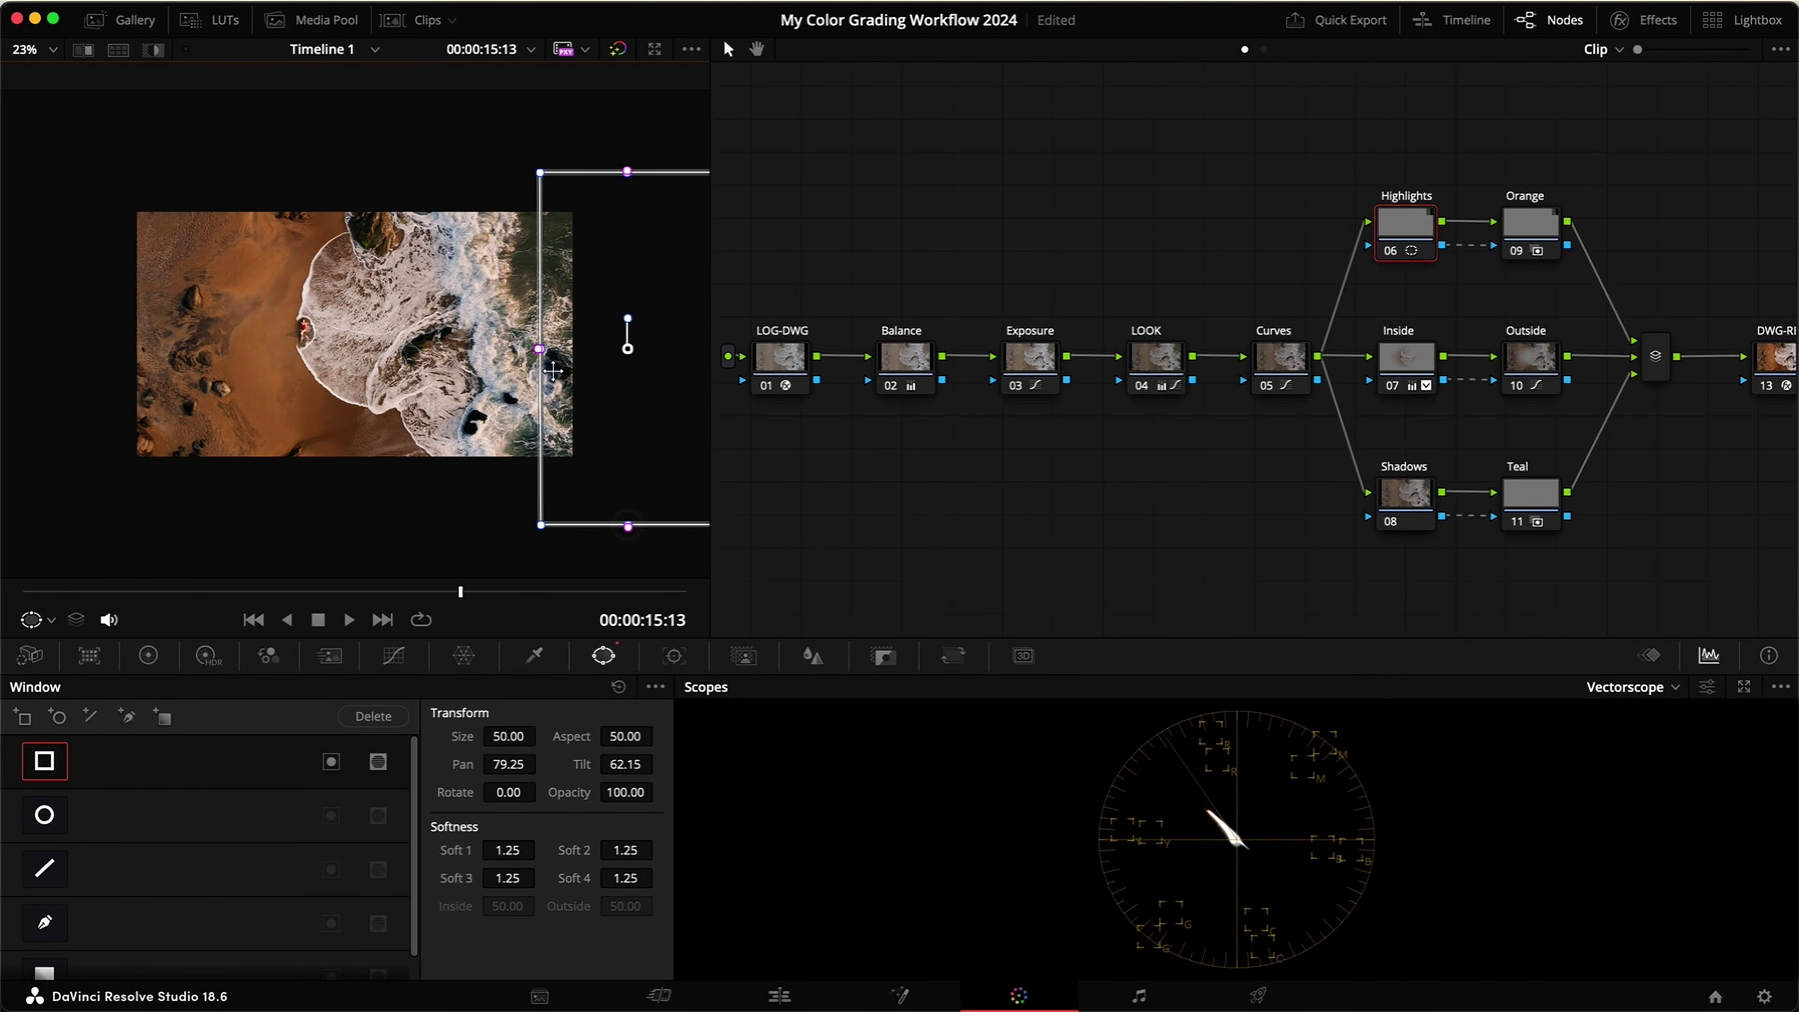
left_click_drag(540, 360, 151, 340)
key("shift+h")
left_click_drag(652, 418, 691, 416)
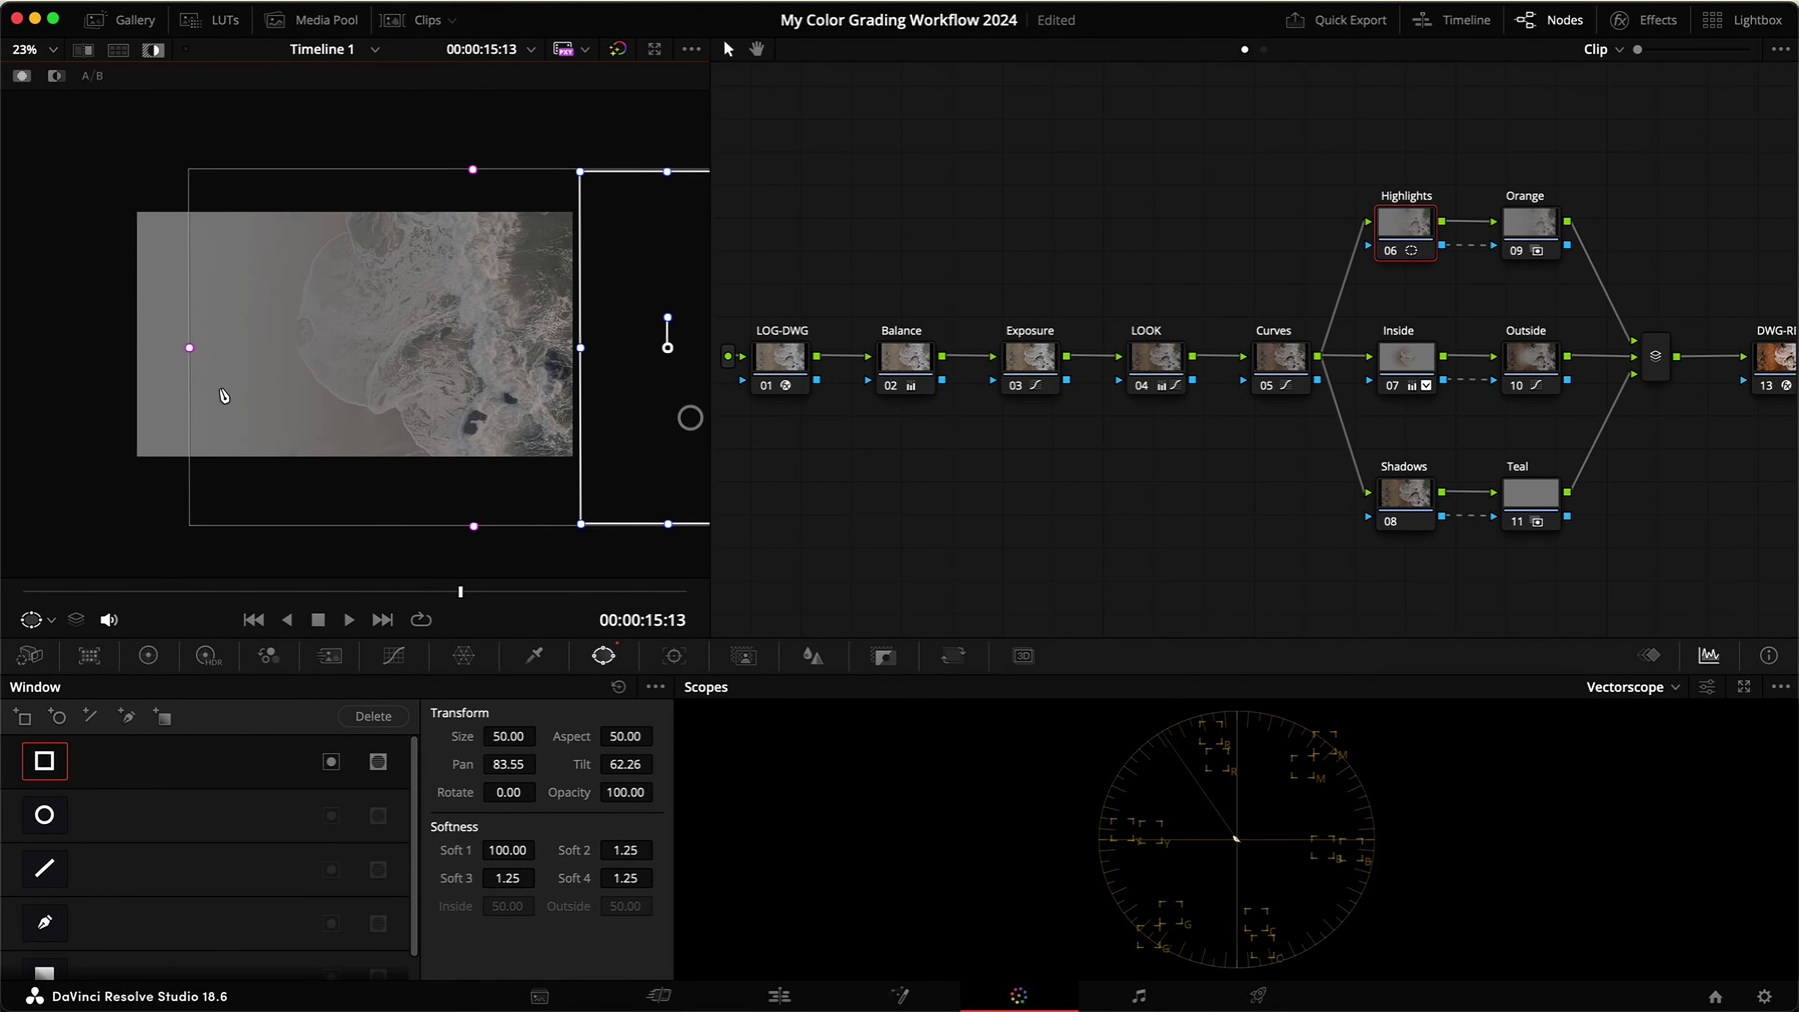
left_click_drag(189, 347, 148, 347)
key("shift+h")
Step: Brighten the Highlights node by raising a Custom curve midpoint while monitoring the Waveform, compare off and on, and save
left_click(388, 662)
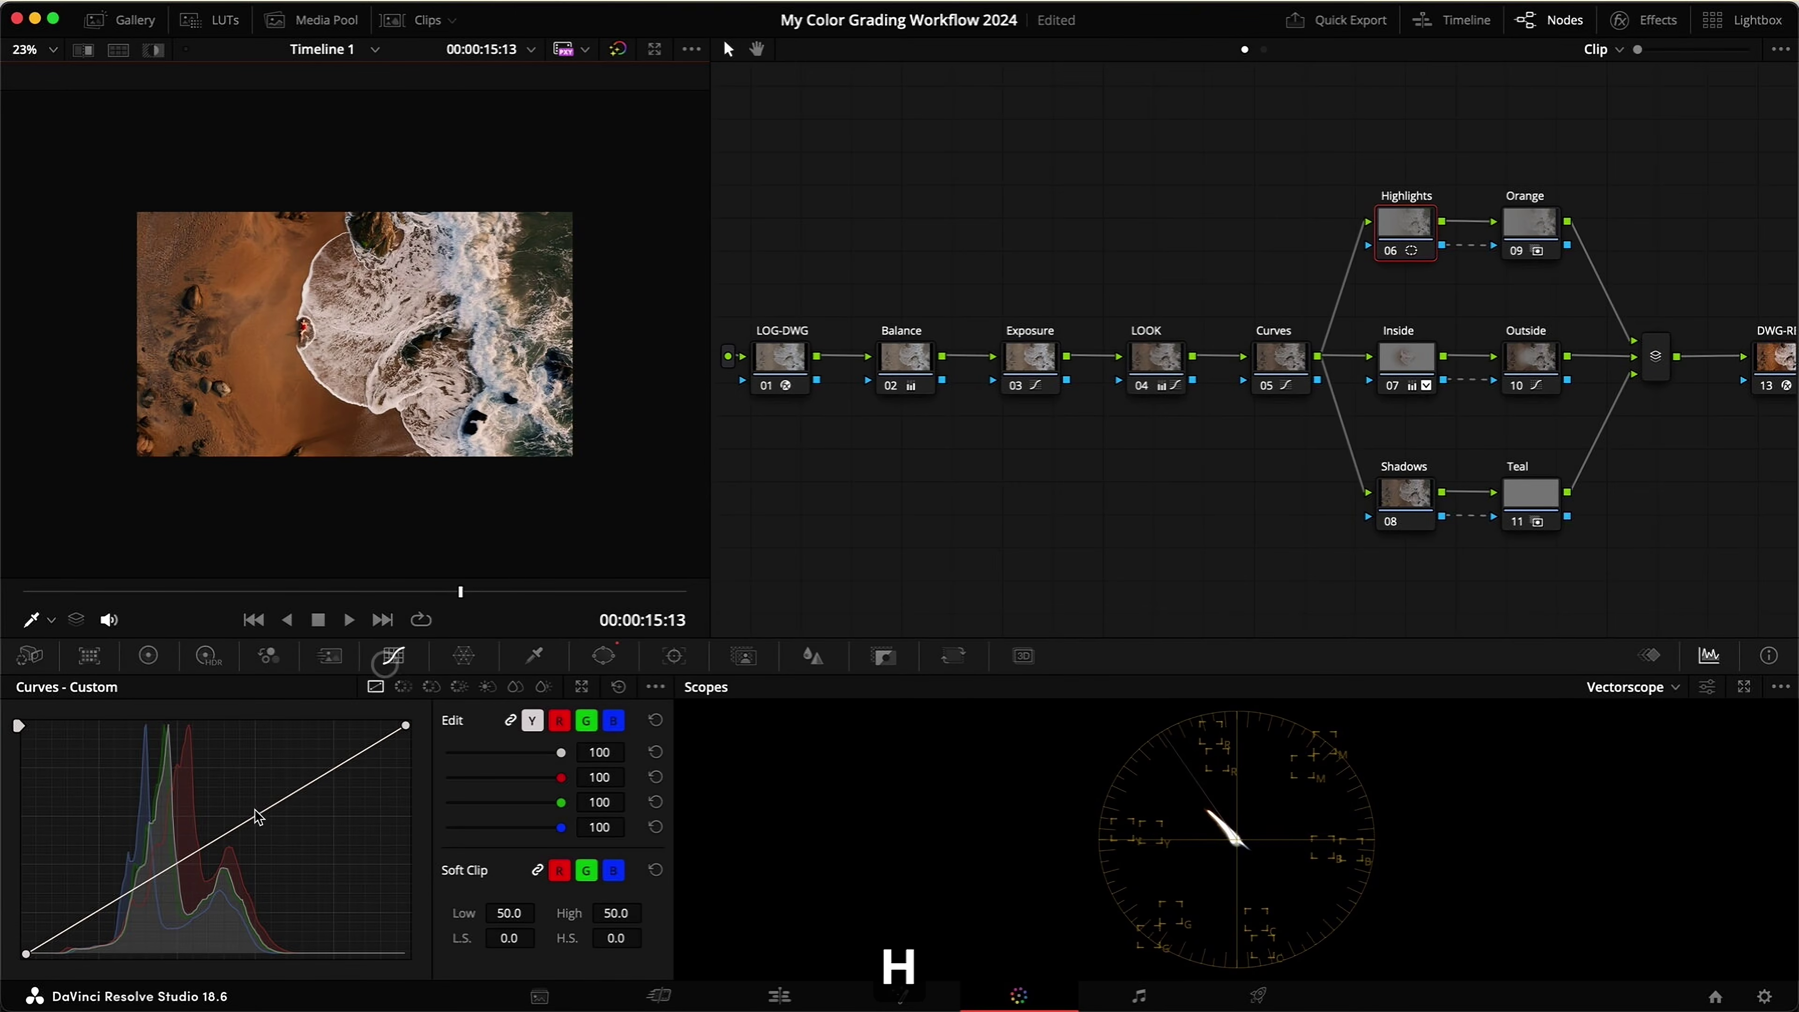
left_click(1629, 686)
left_click(1636, 742)
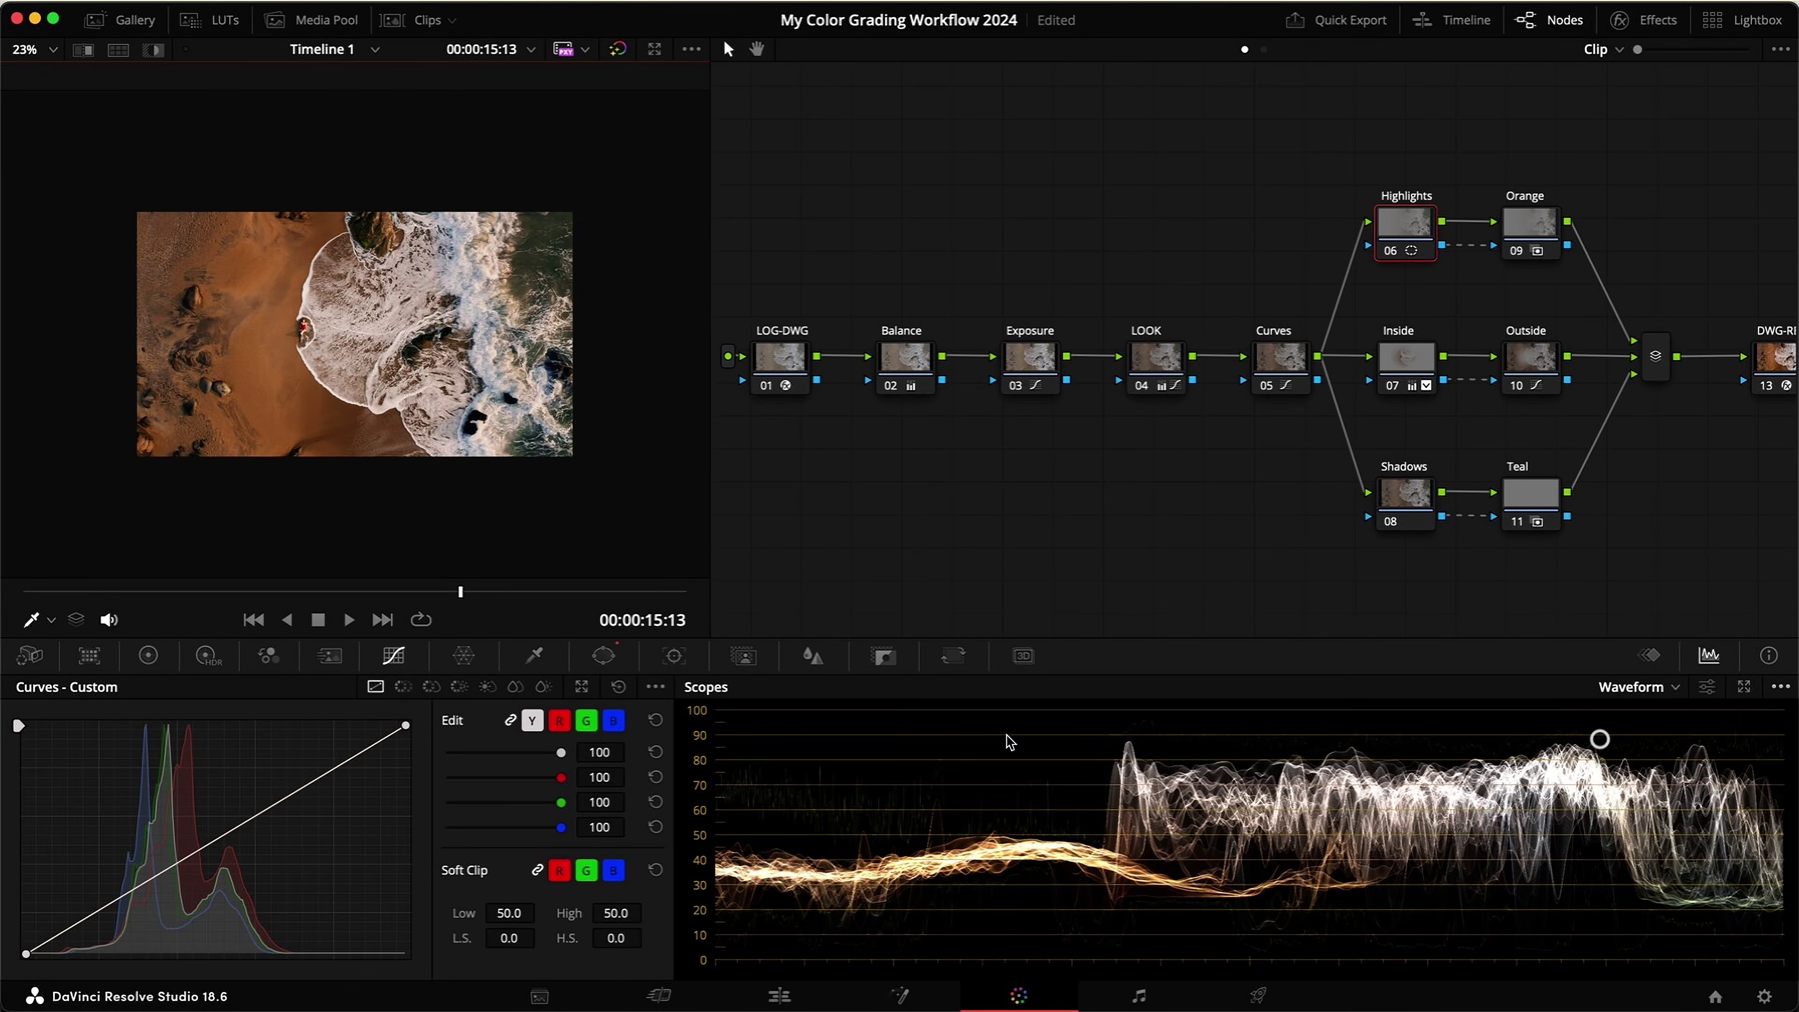
left_click_drag(278, 801, 242, 810)
key("super+d")
key("super+d")
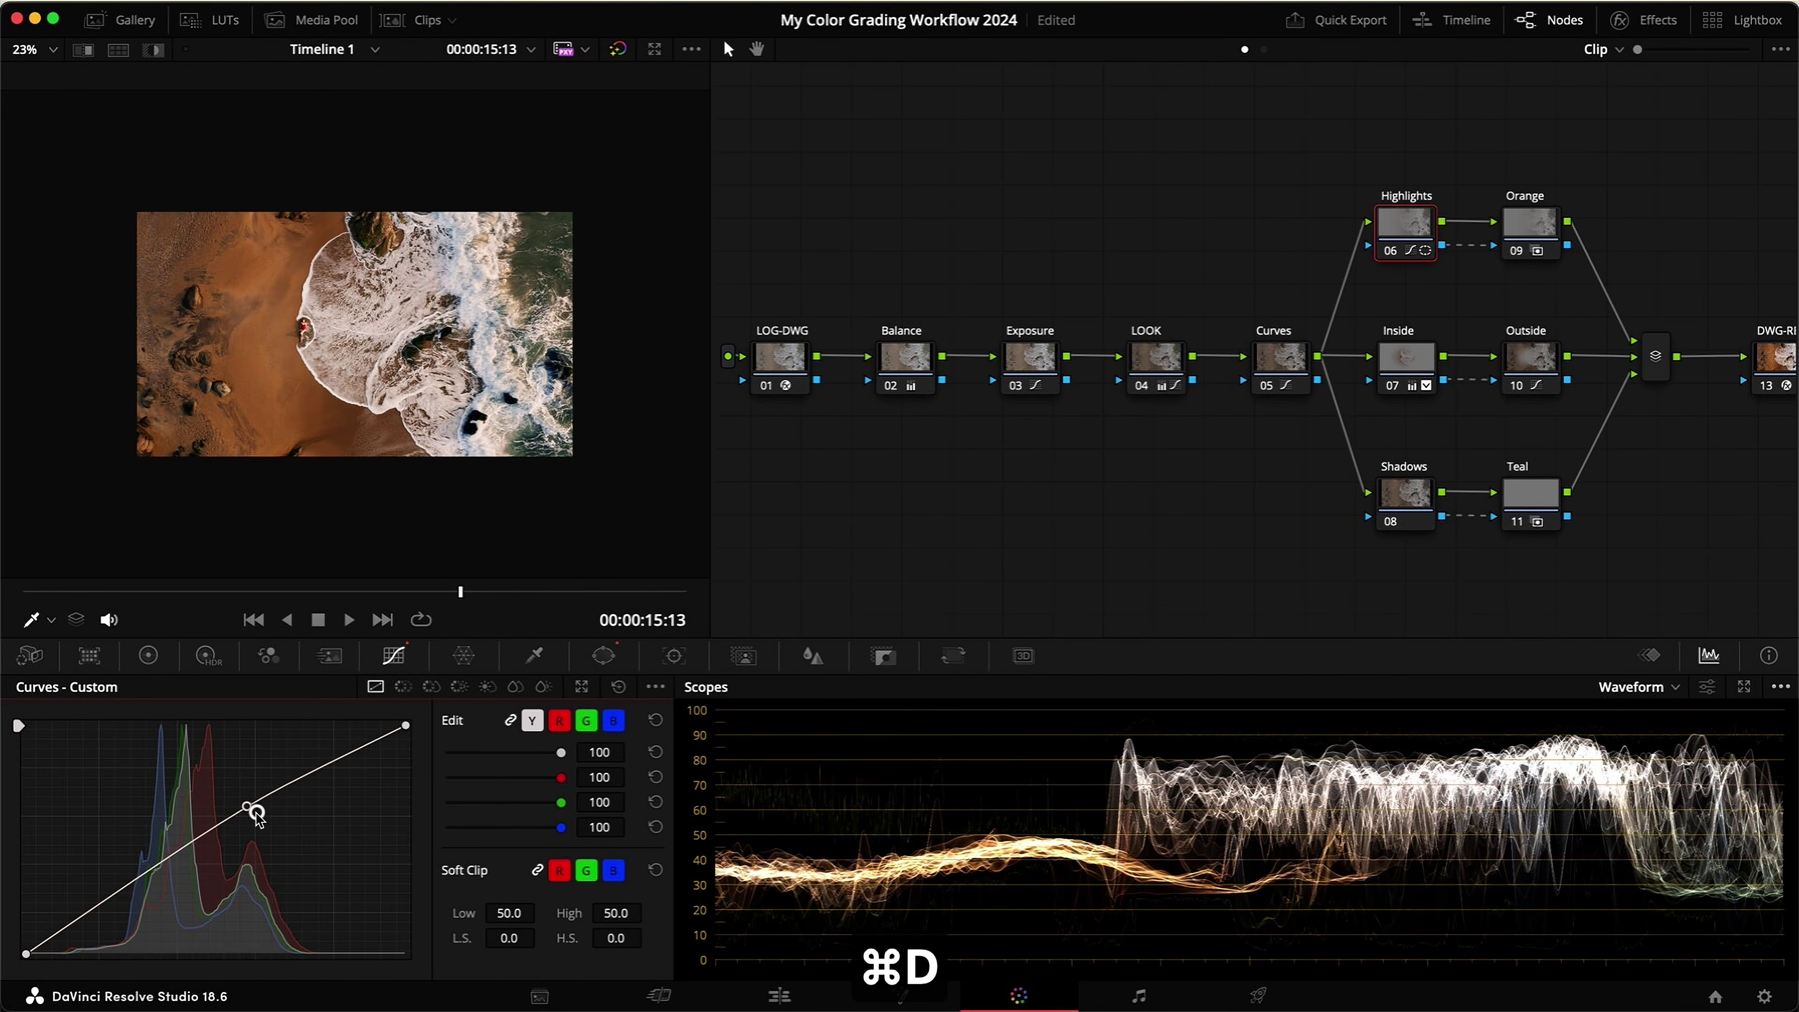
left_click_drag(250, 811, 253, 810)
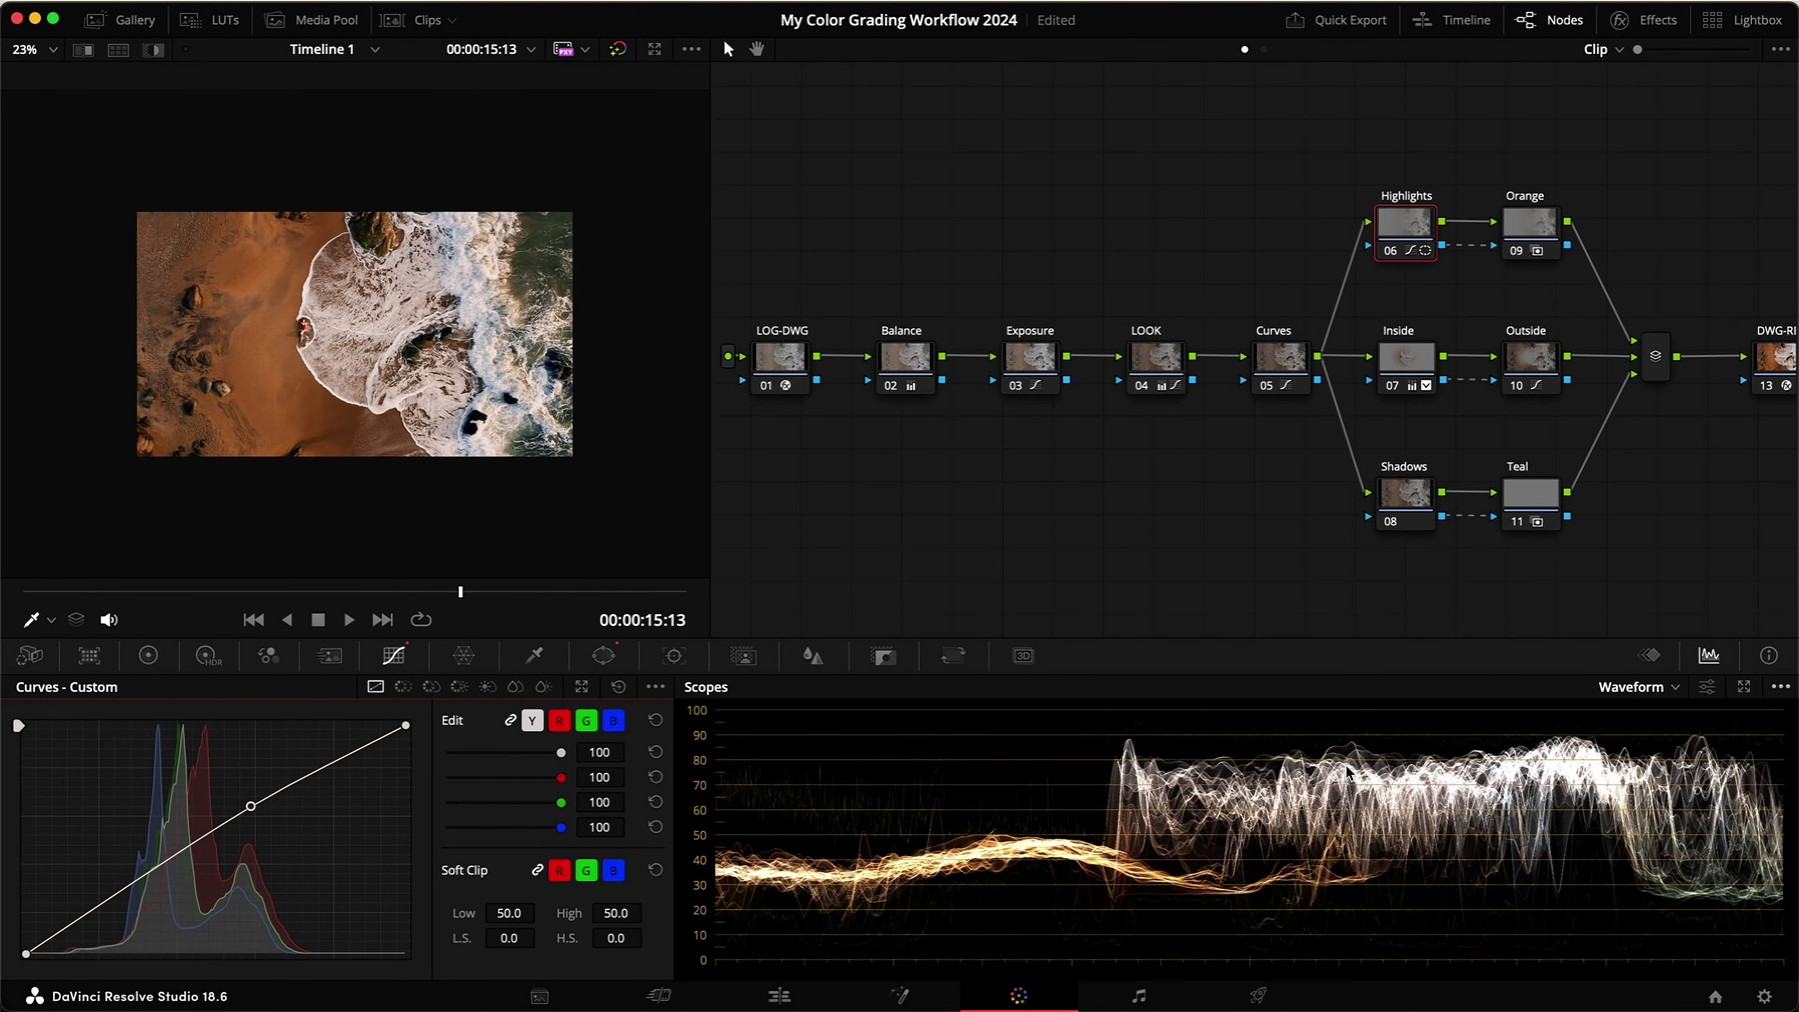
key("super+s")
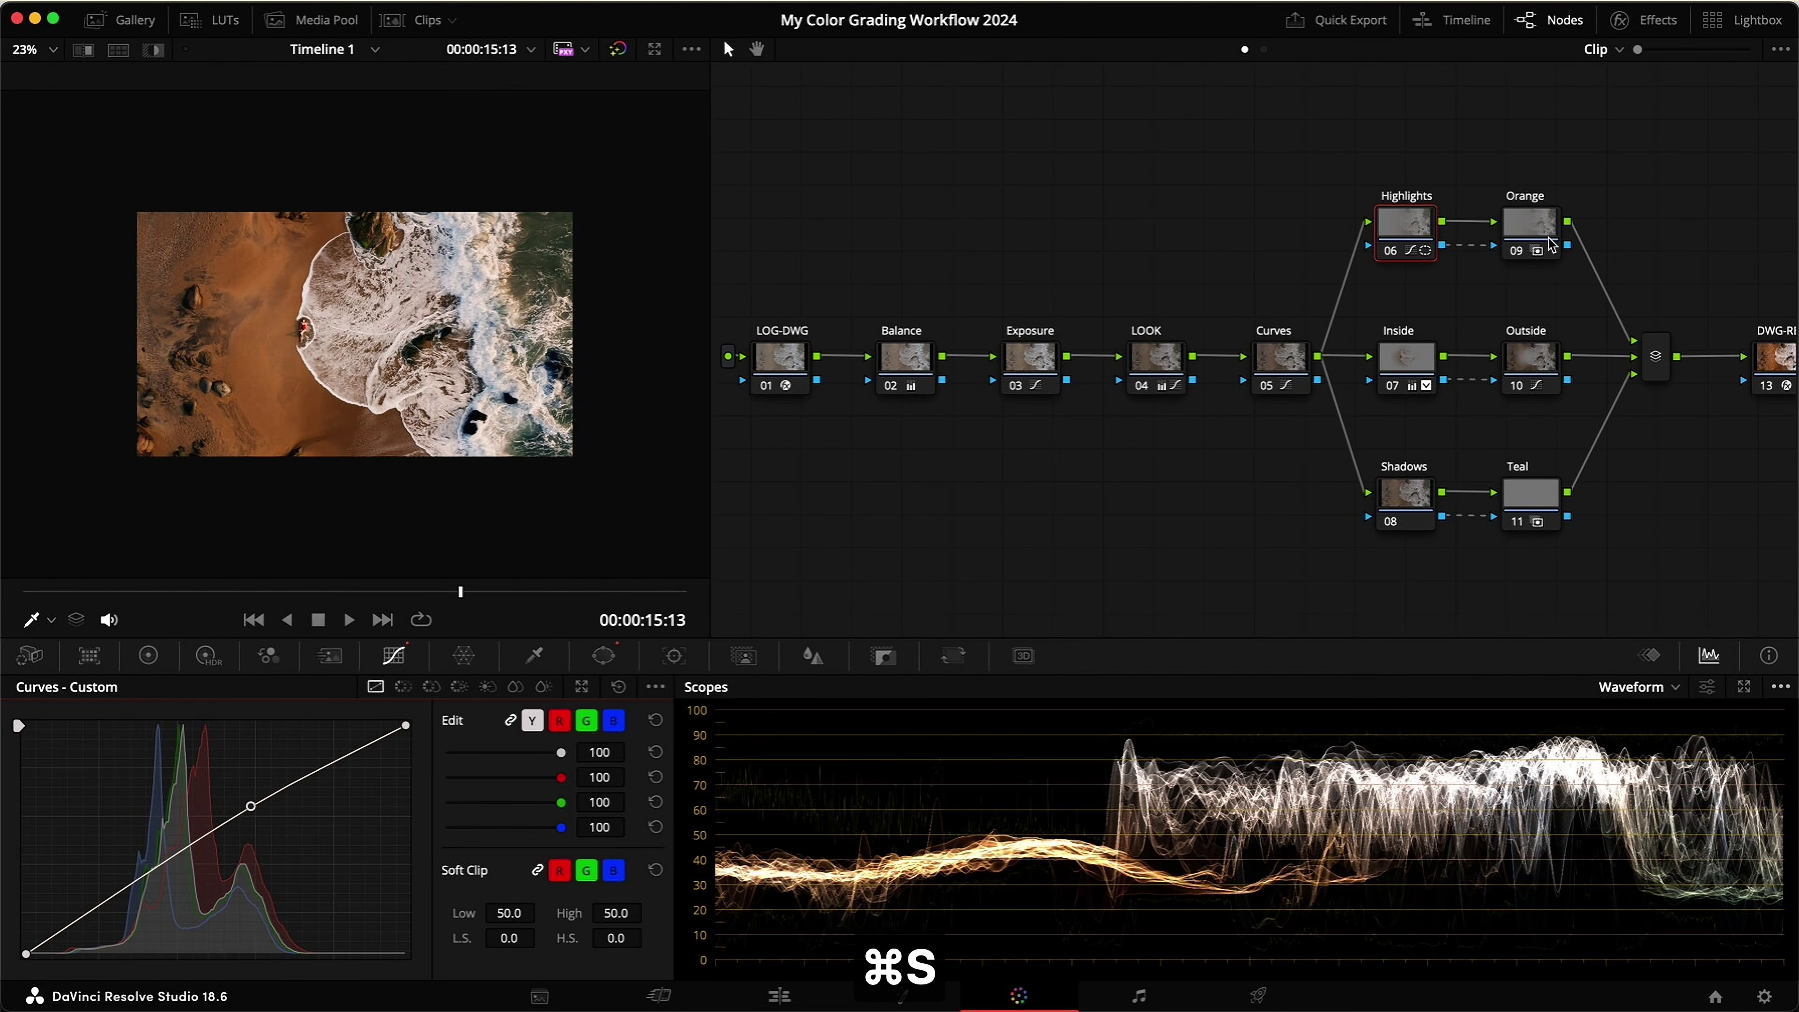
Step: On the Orange node, set Offset to red 26.24, green 24.51 and blue 22.44 while monitoring a floating Vectorscope
left_click(1527, 228)
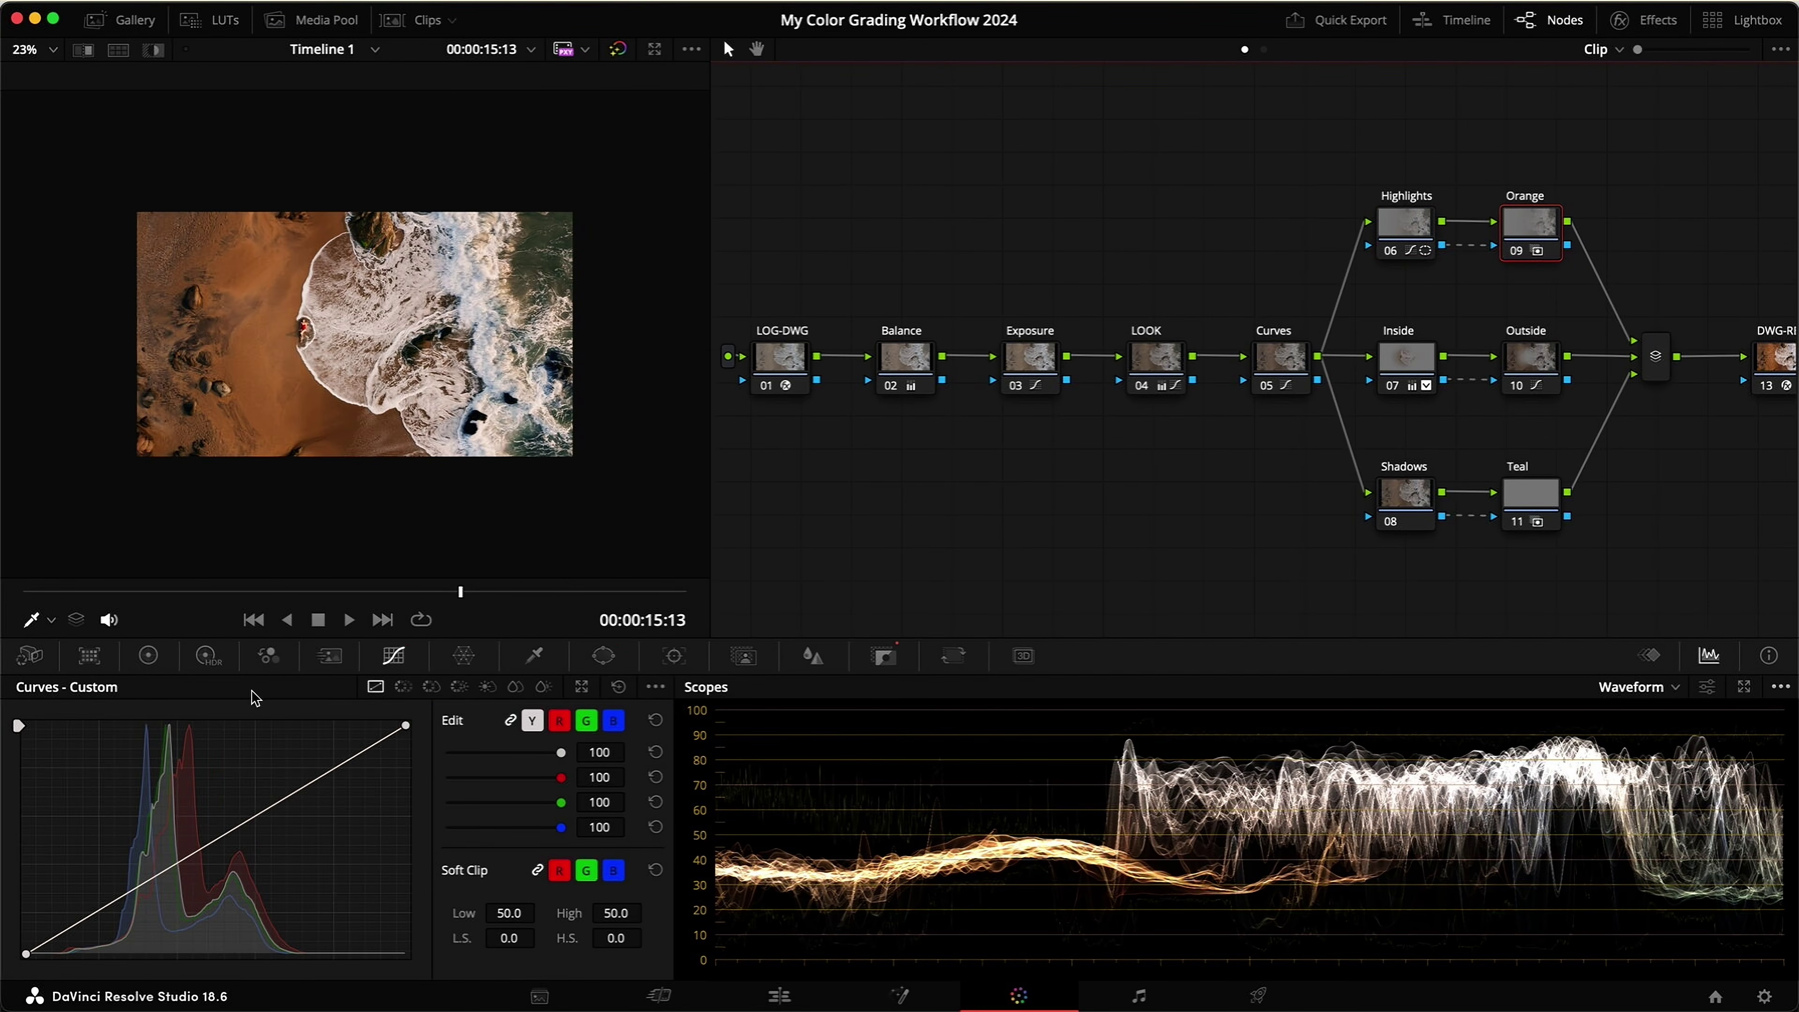
left_click(144, 656)
left_click_drag(590, 822, 578, 814)
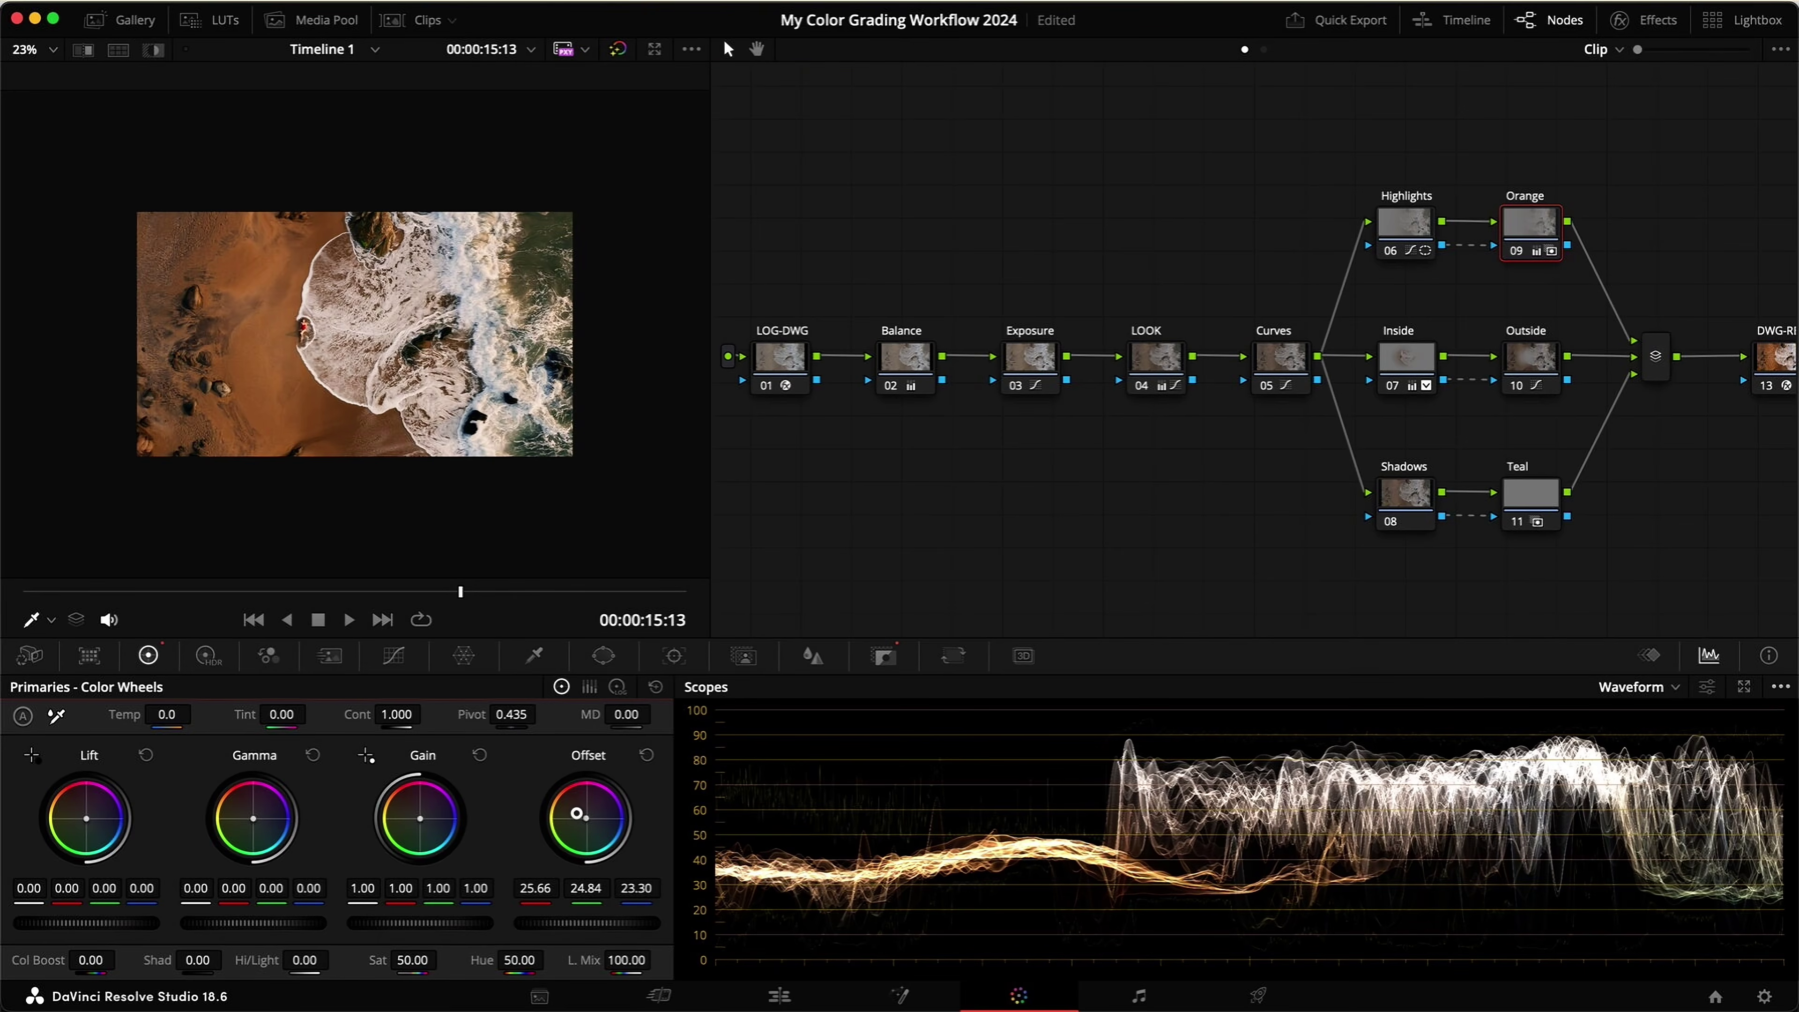
left_click(1643, 698)
left_click(1651, 752)
key("super+shift+w")
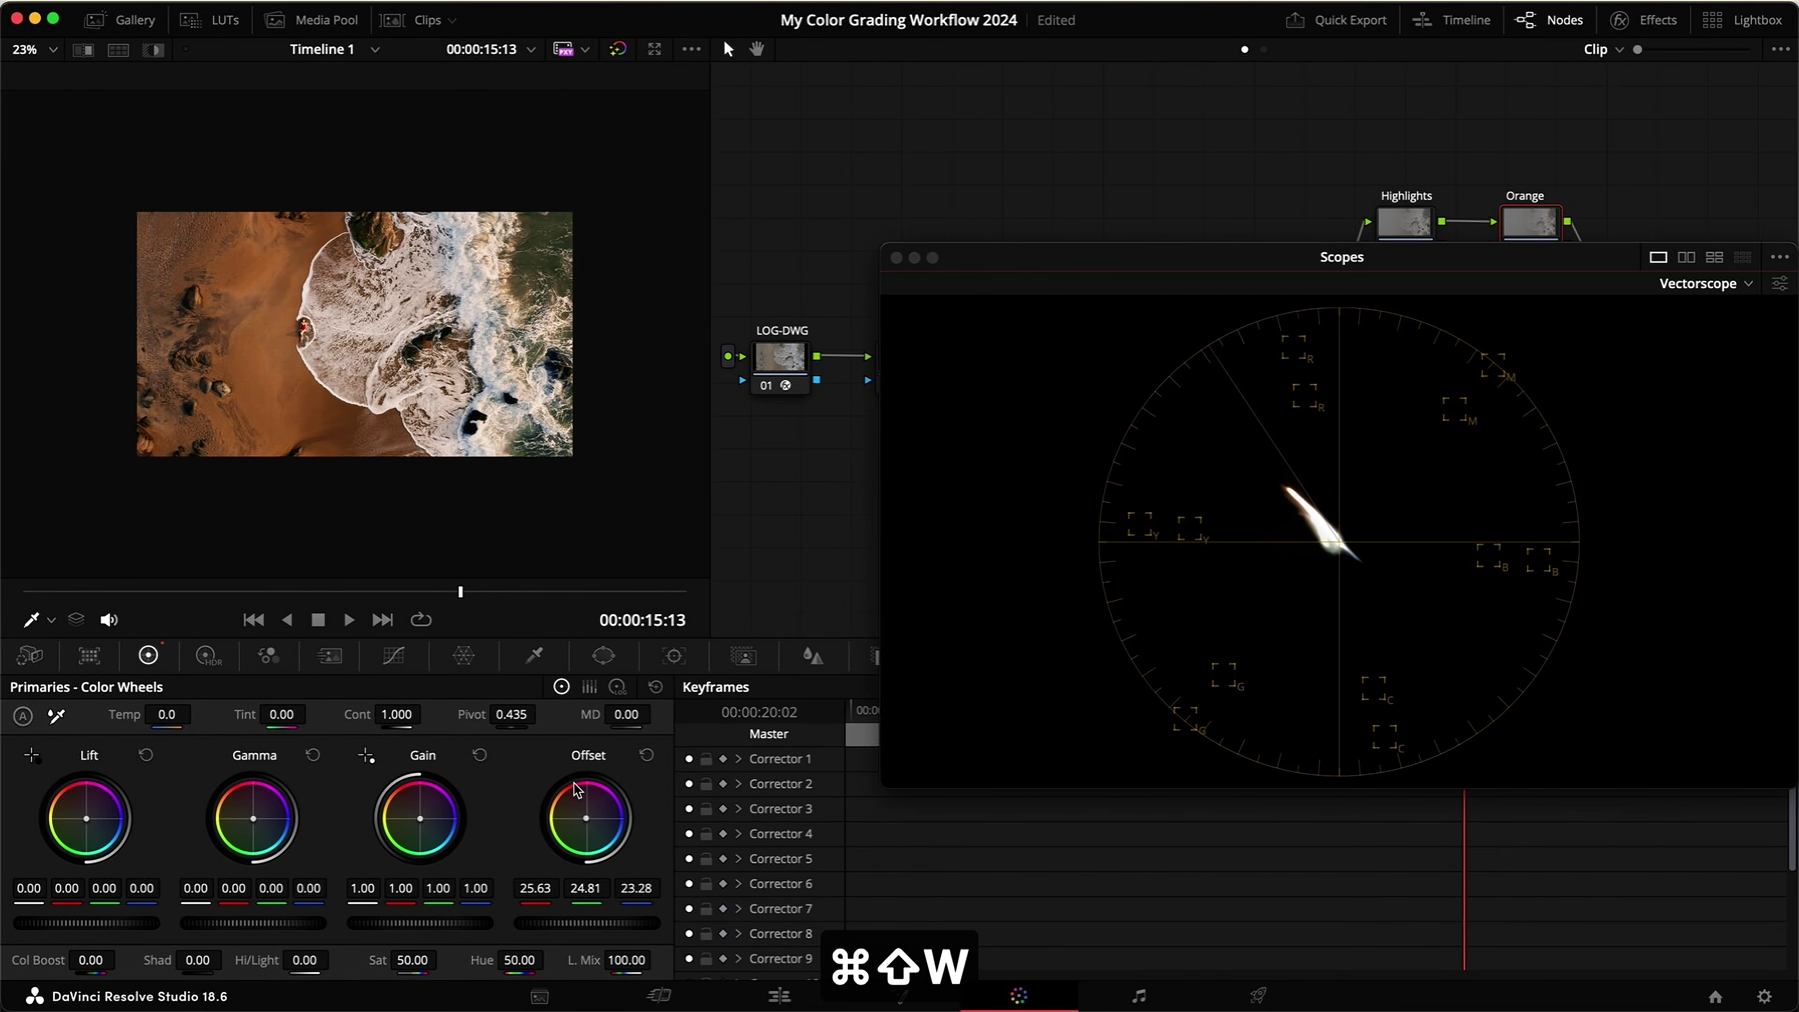
left_click_drag(588, 819, 585, 815)
Step: Compare the image with the Orange node off and on in full screen, save the project and close the floating scopes
key("super+d")
key("super+f")
key("super+d")
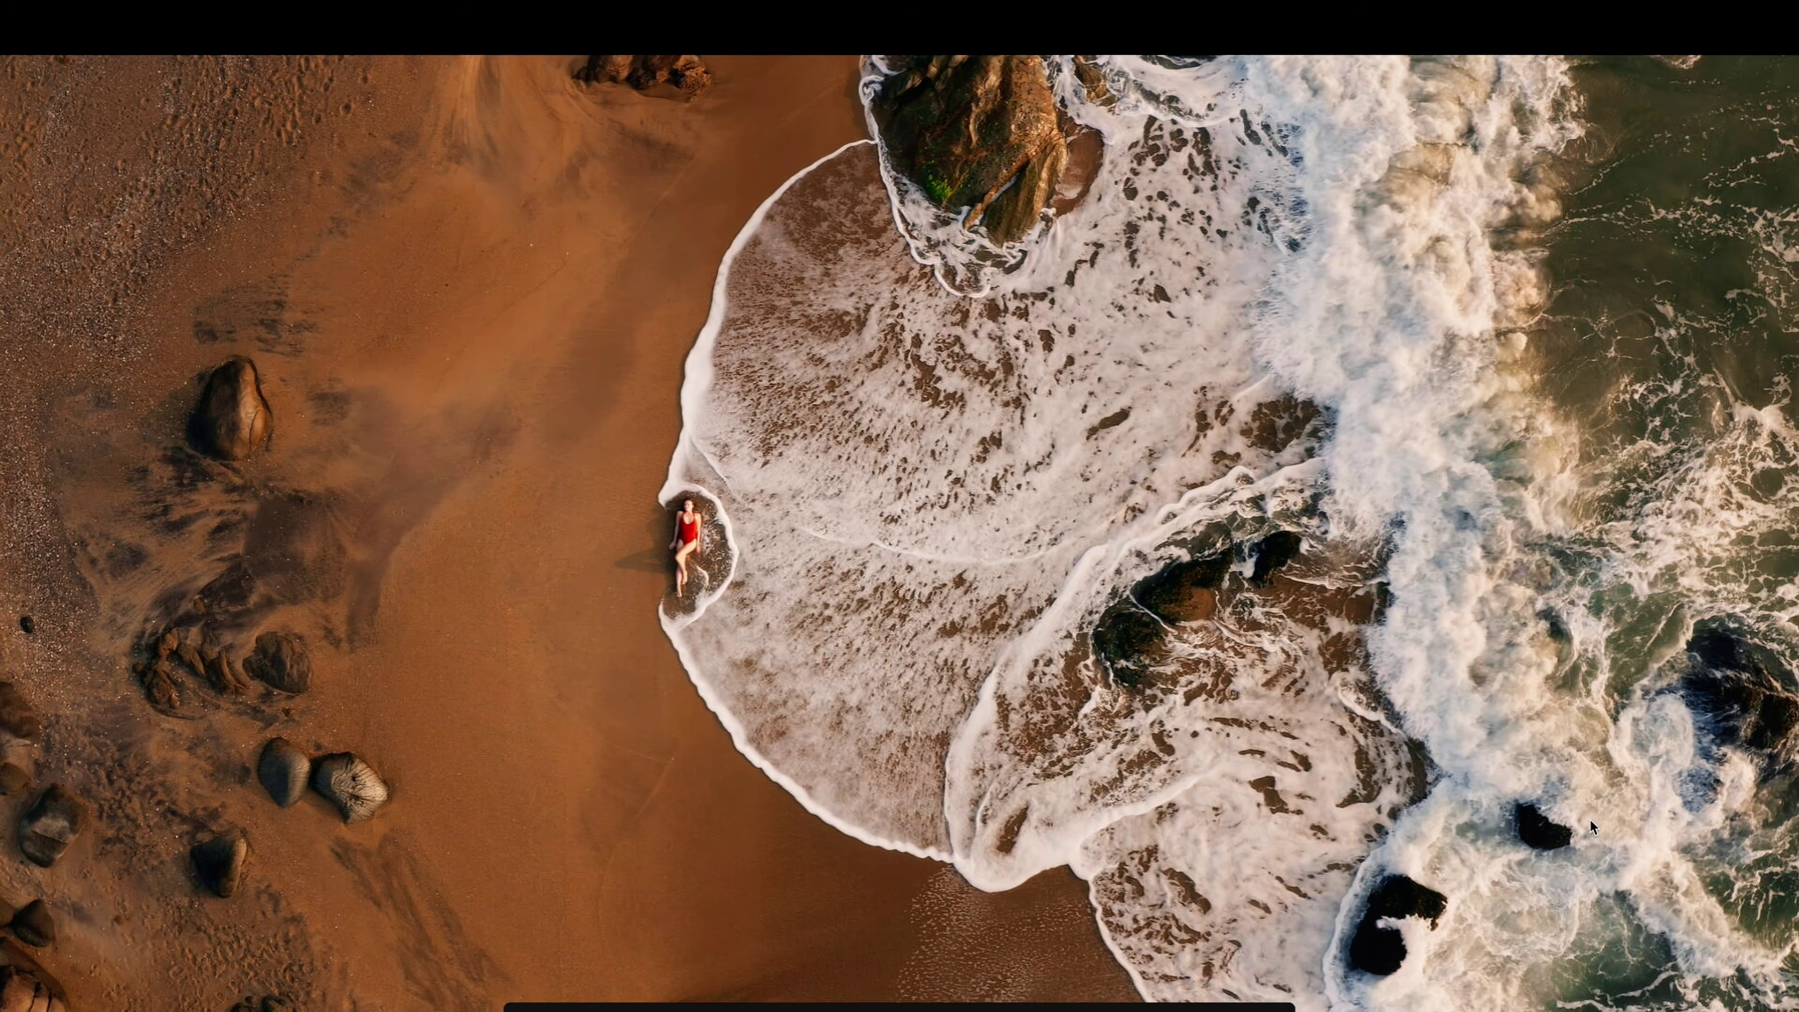
key("Escape")
key("super+s")
left_click(912, 258)
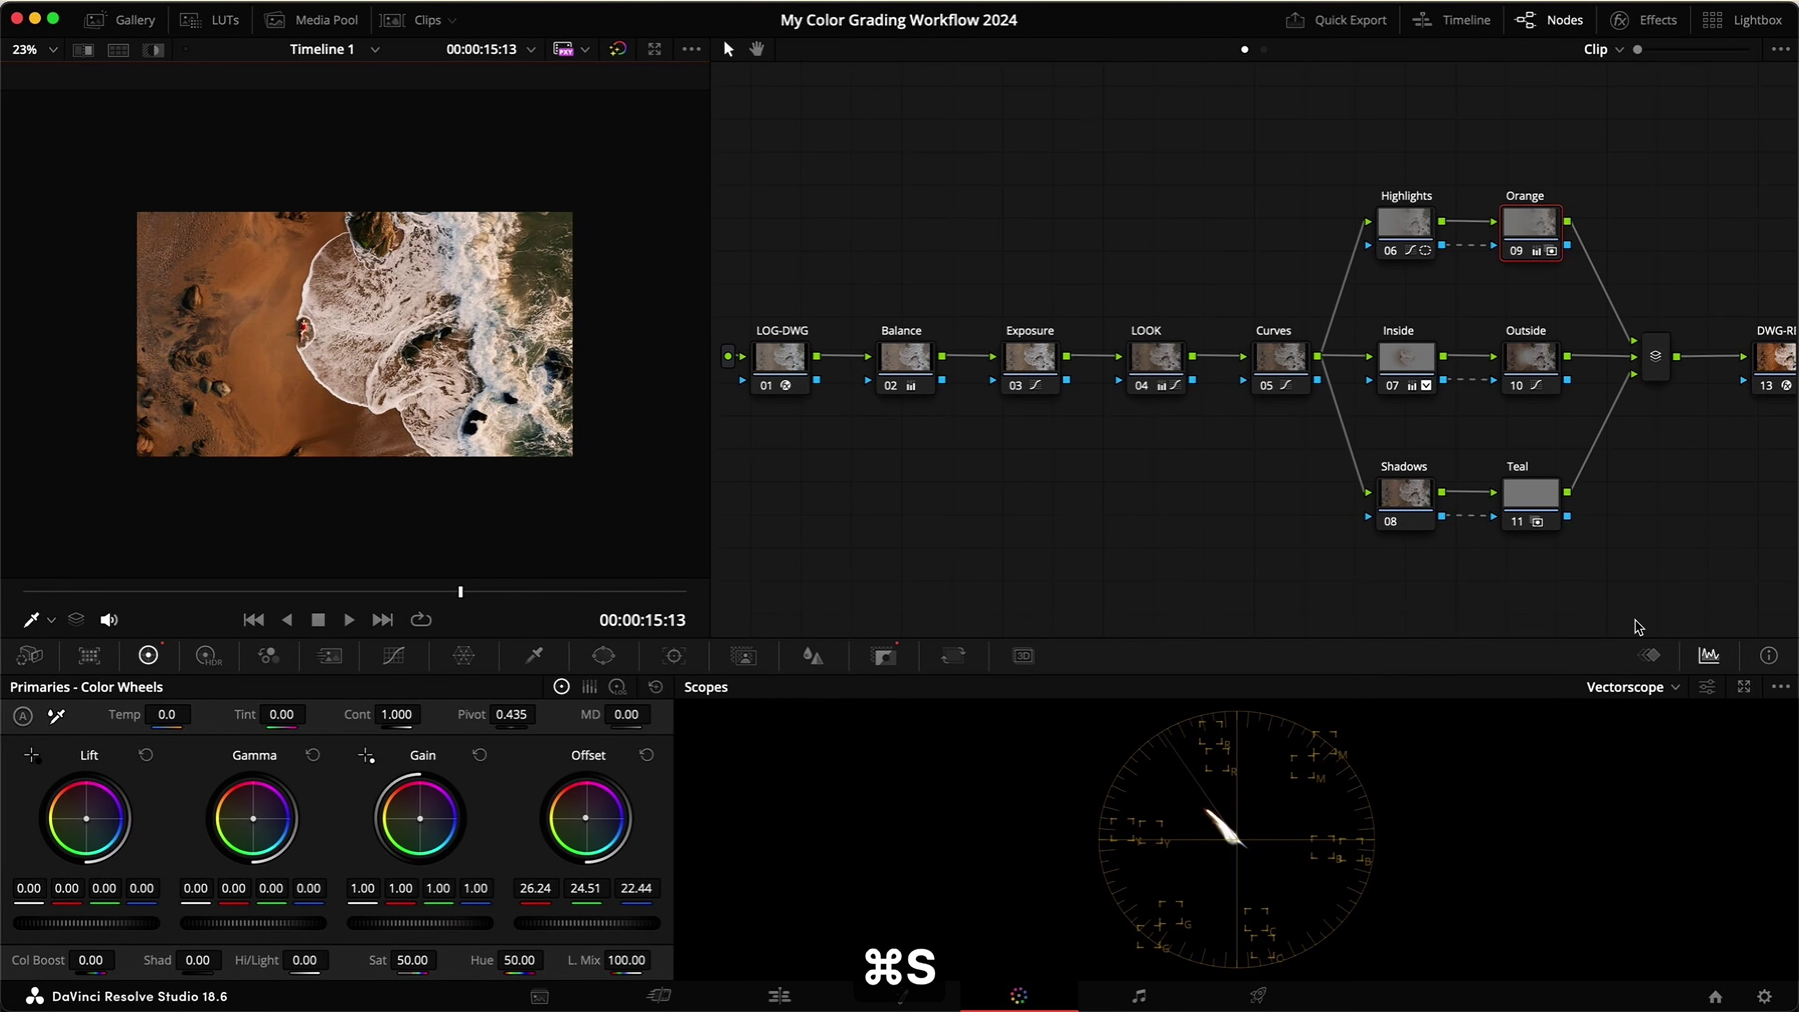
Step: On the Shadows node, place a tall rectangular window past the frame's sand side at Pan 13.87, Tilt 61.94, with Soft 3 at 100.00
left_click(603, 656)
left_click(41, 762)
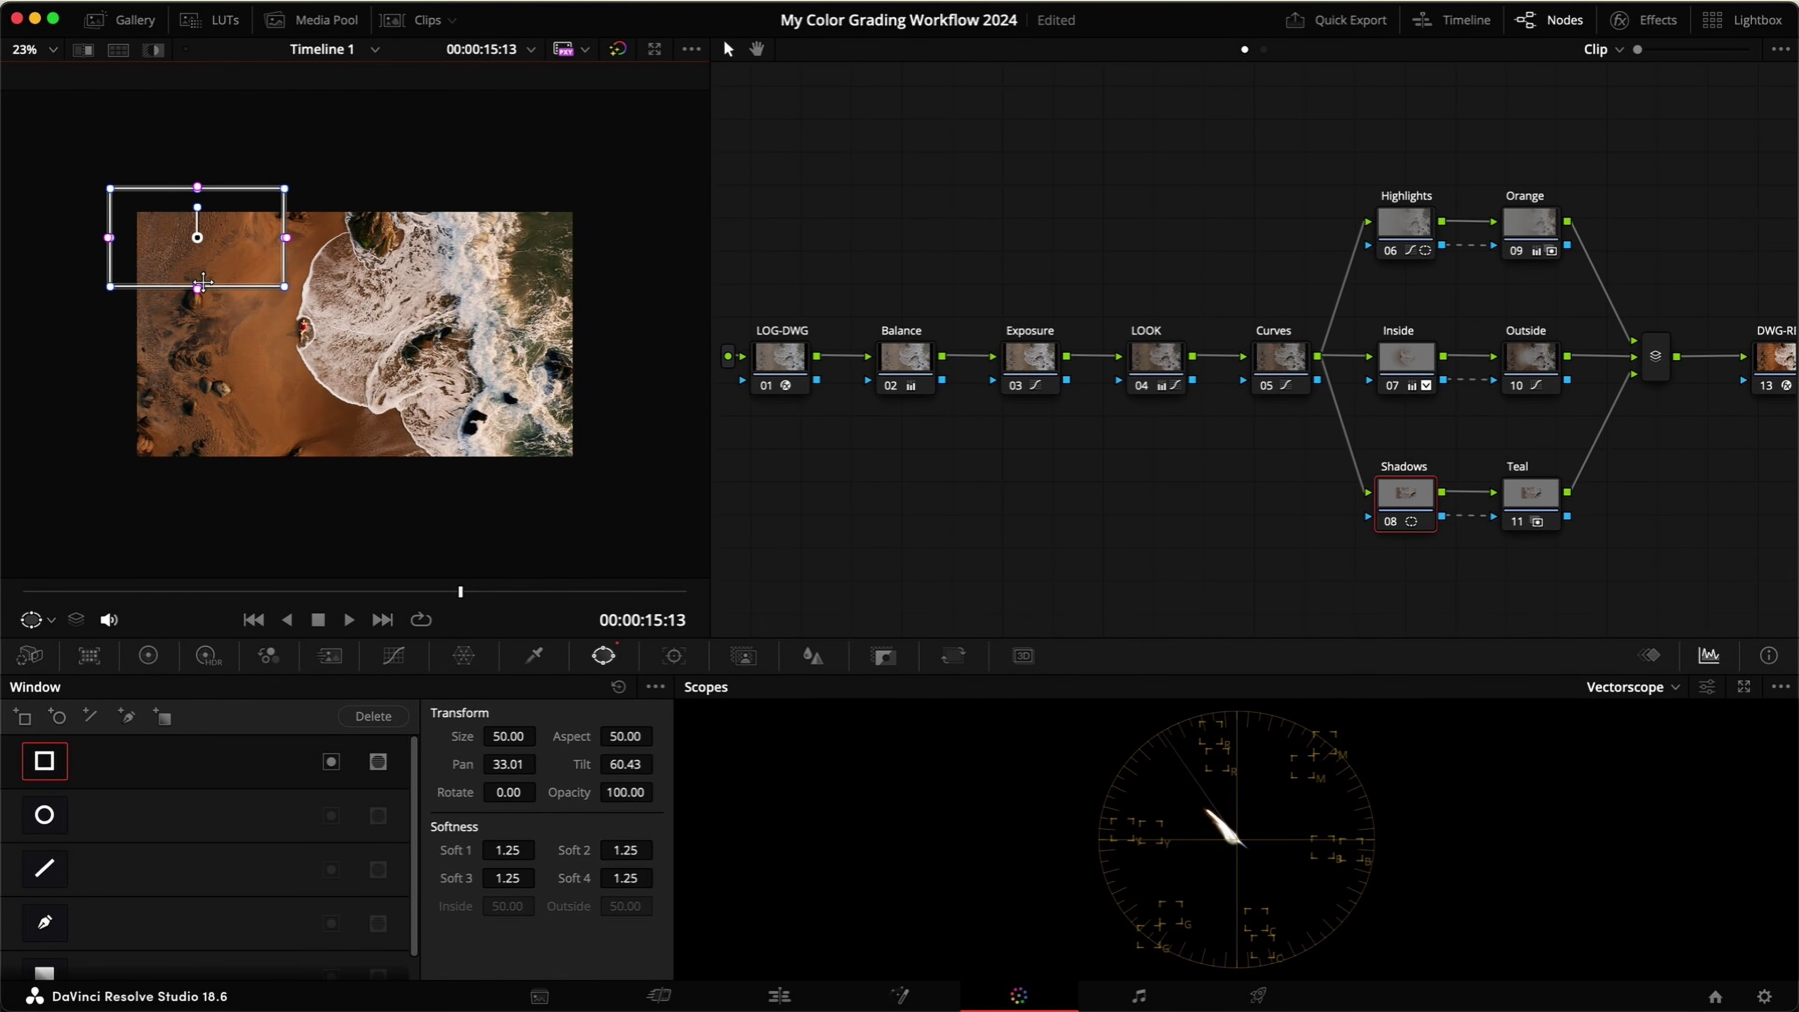
left_click_drag(197, 287, 201, 547)
left_click_drag(208, 481, 42, 483)
key("shift+h")
left_click_drag(123, 375, 579, 335)
key("shift+h")
left_click_drag(55, 409, 44, 396)
left_click_drag(573, 360, 420, 359)
key("shift+h")
key("shift+h")
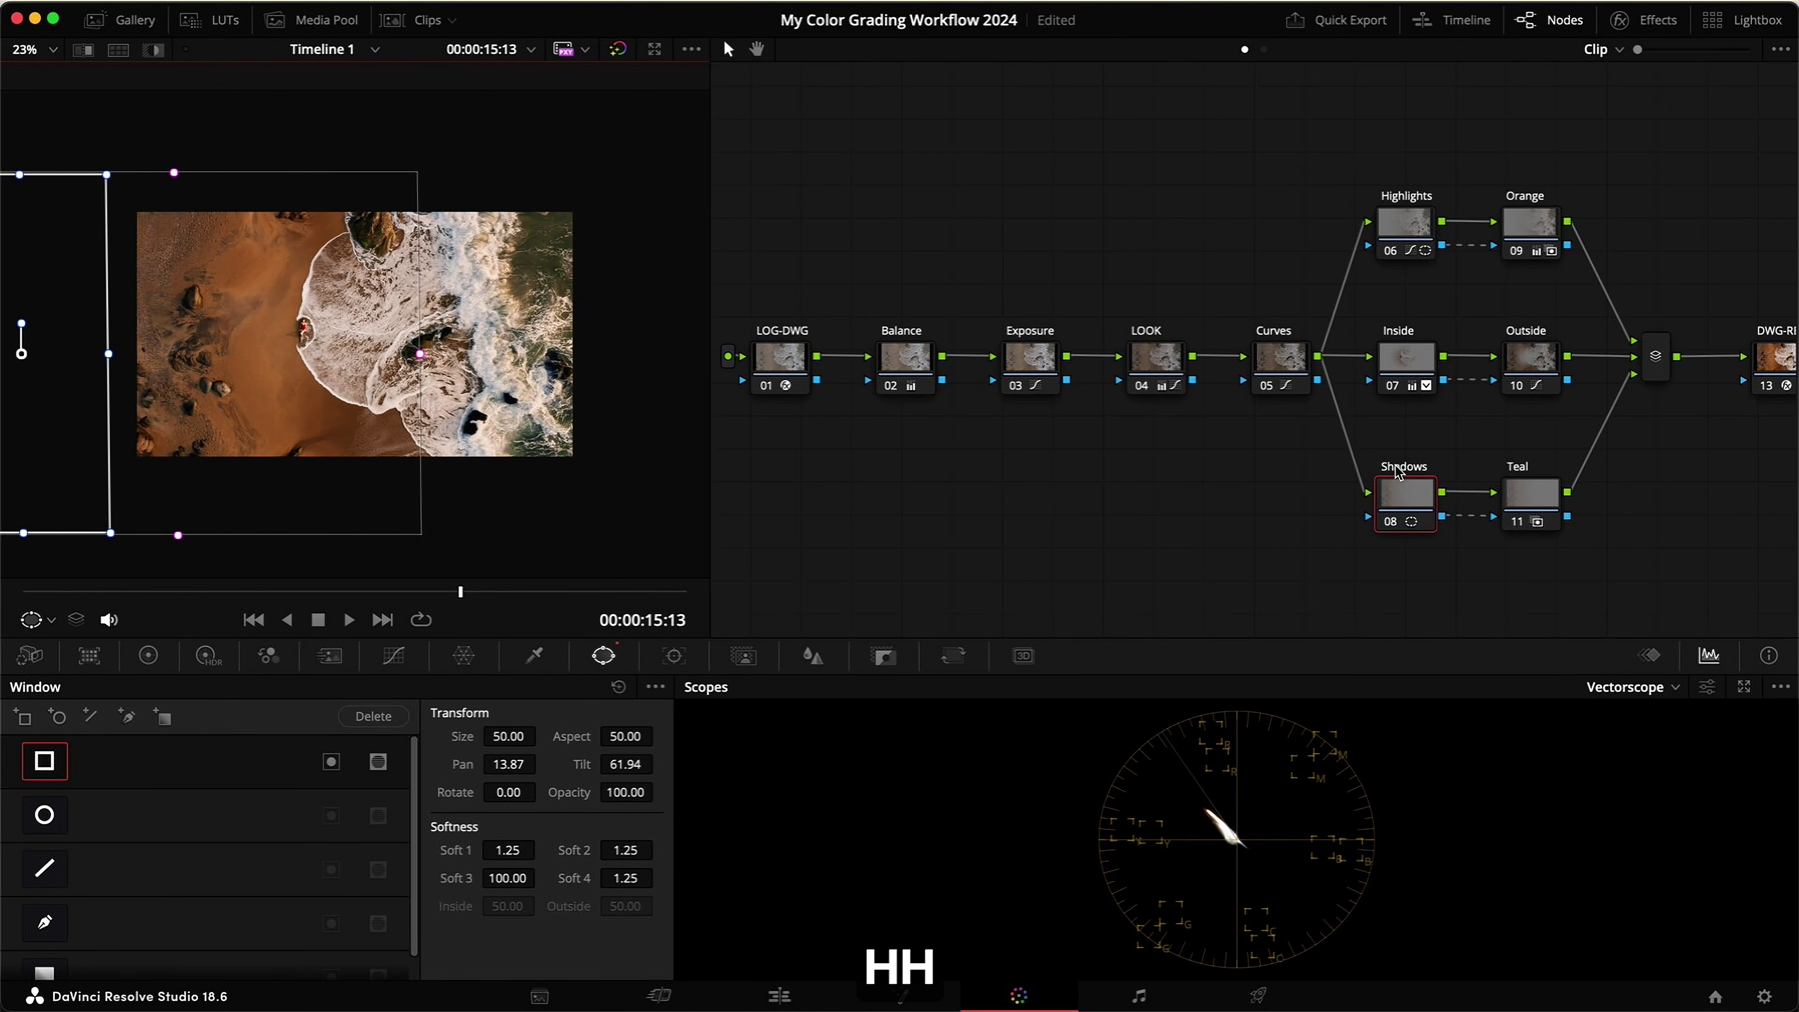
Step: Darken the Shadows node by pulling down a shadow point on its Custom curve, and save the project
left_click(394, 655)
left_click_drag(114, 903, 112, 919)
key("super+s")
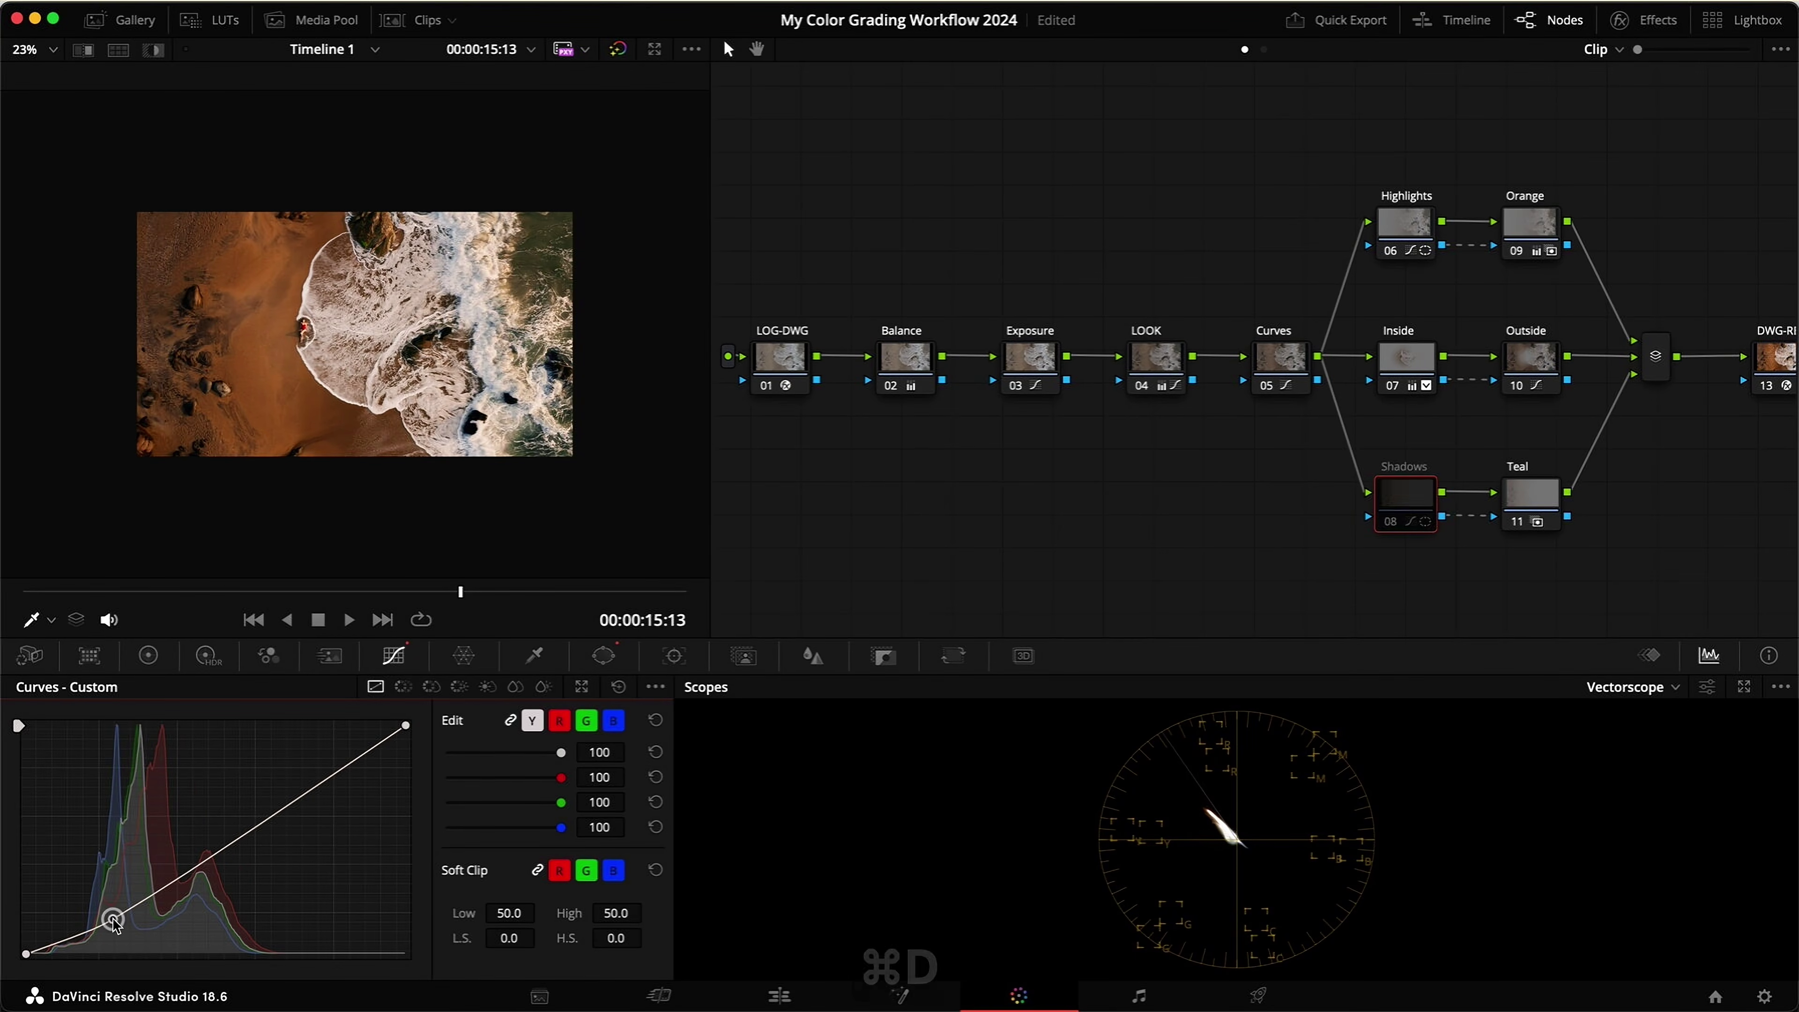
Step: On the Teal node, set Offset to red 21.51, green 25.12 and blue 29.40, compare off and on in full screen, and save
left_click(1530, 496)
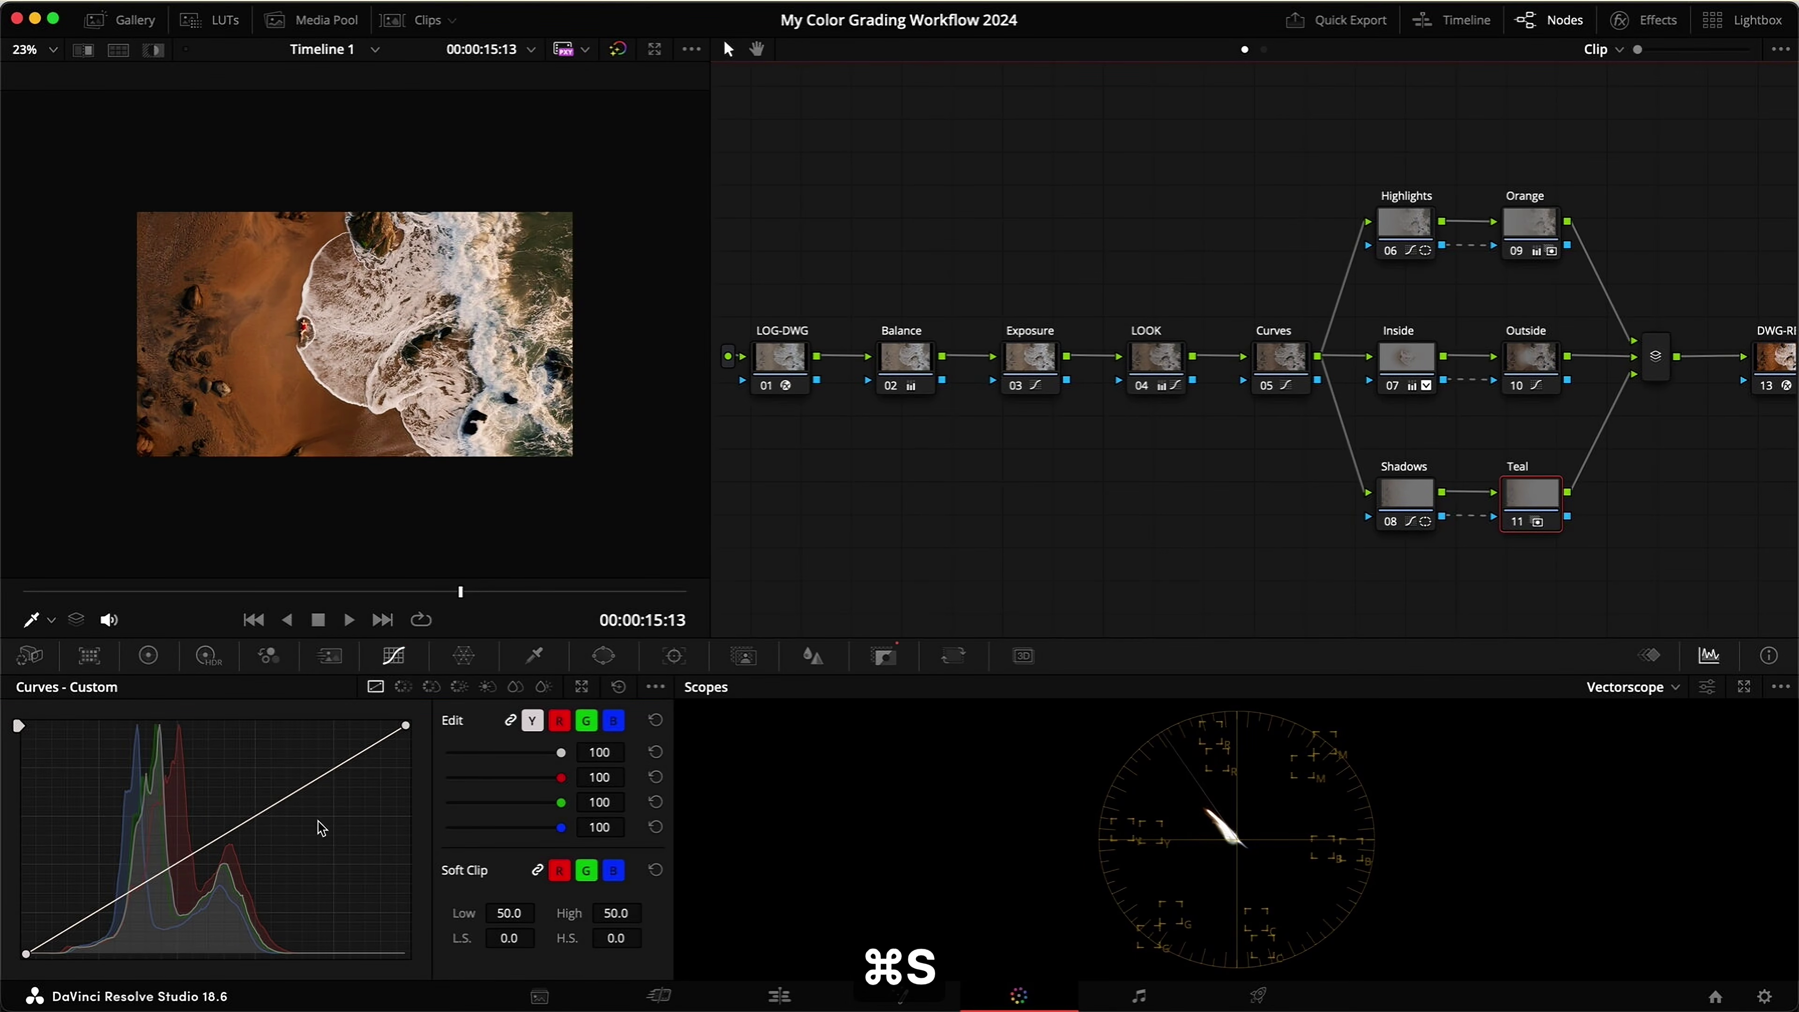
left_click(147, 657)
left_click_drag(591, 819, 615, 838)
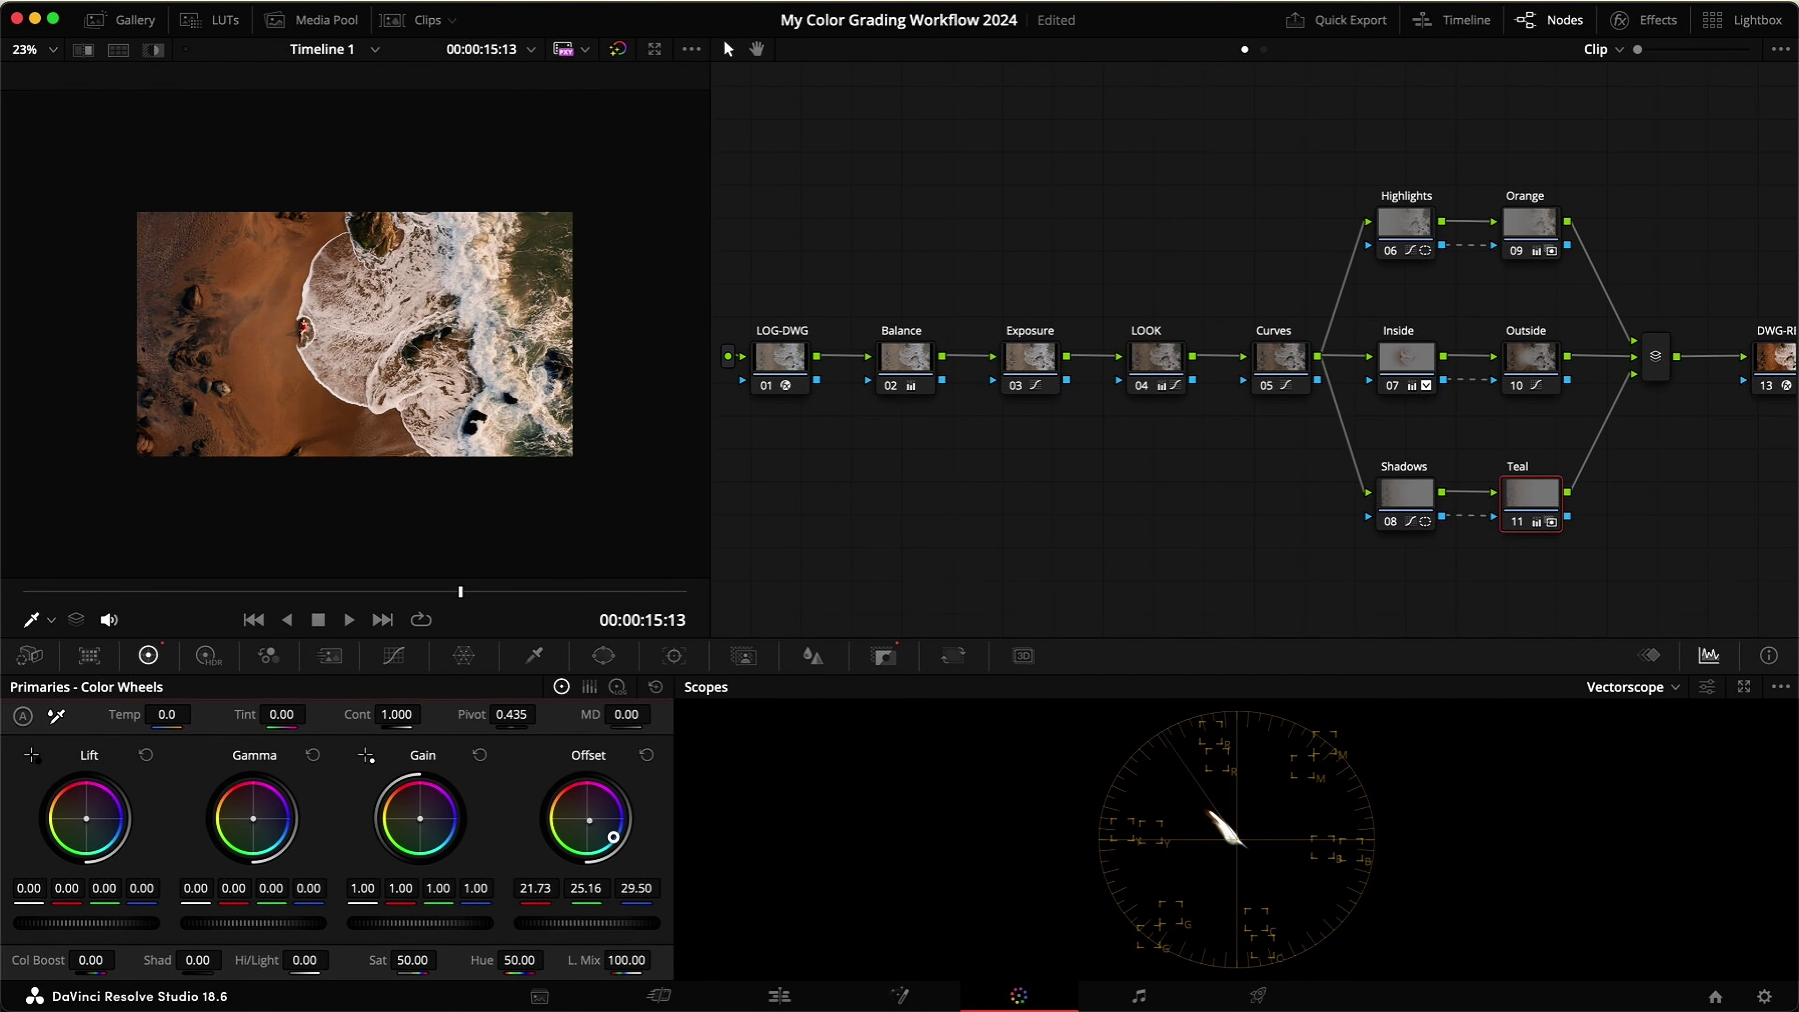
key("super+f")
key("super+d")
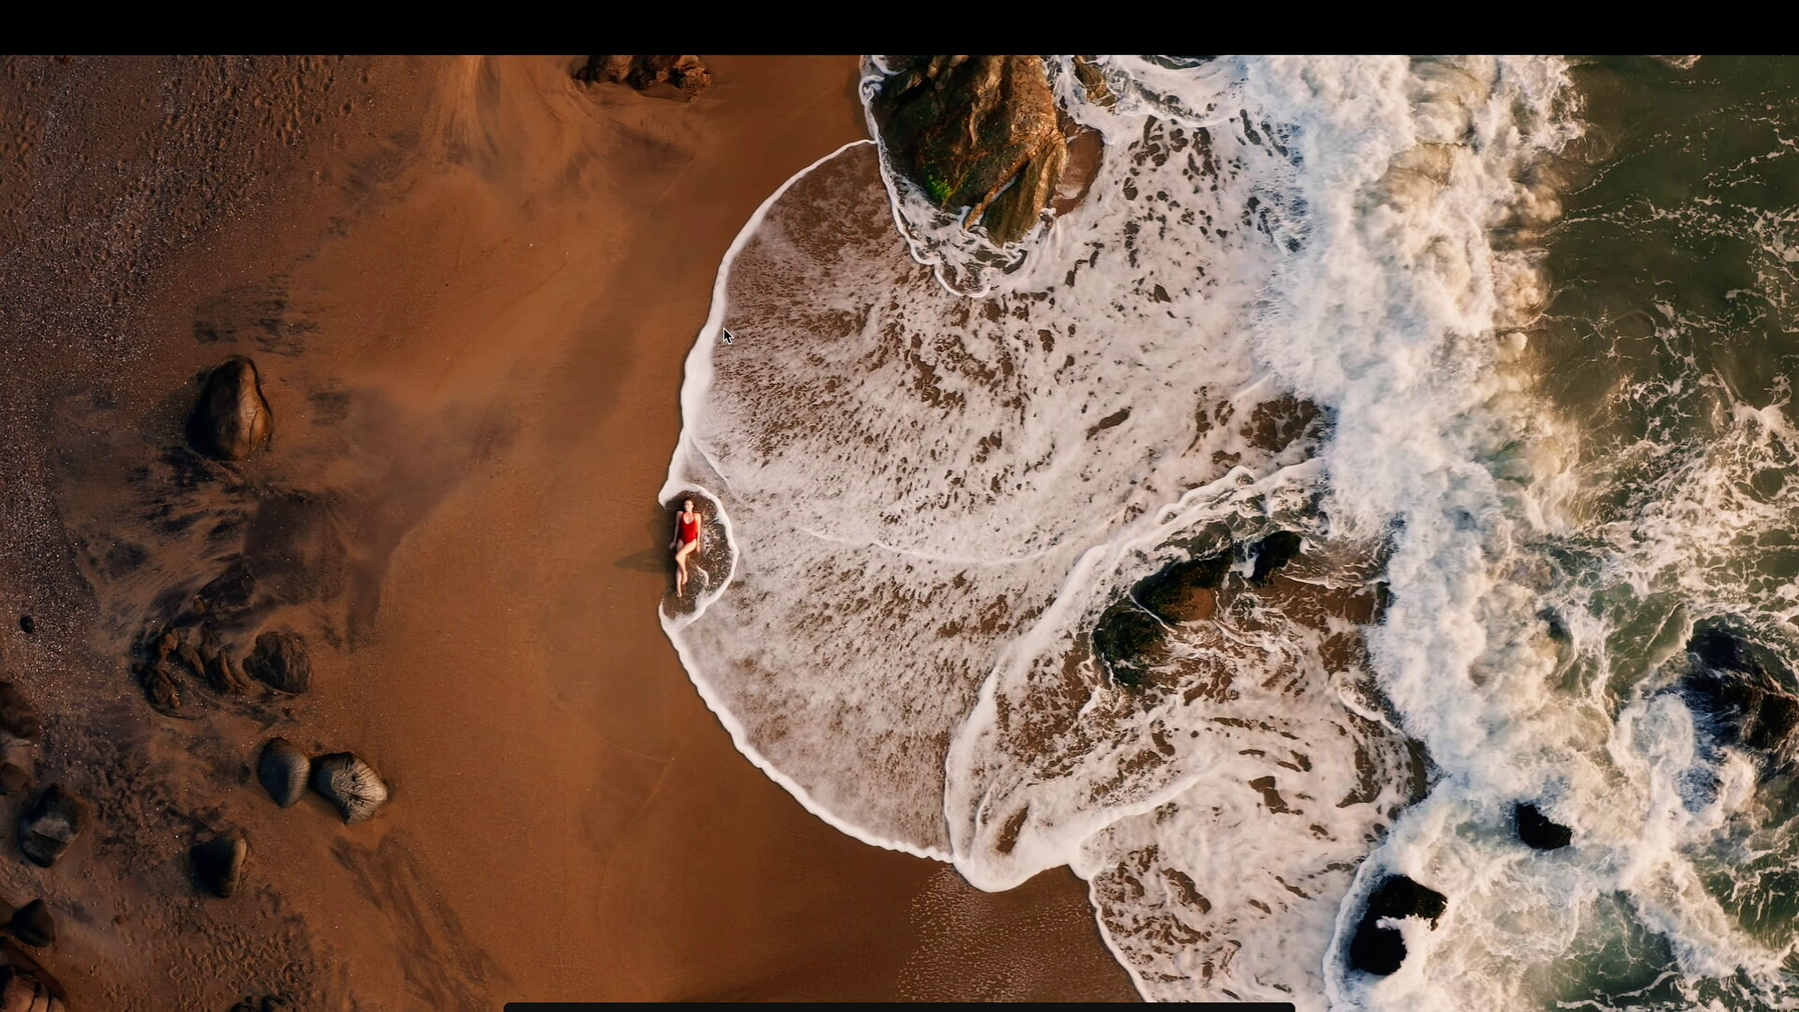
key("Escape")
key("super+s")
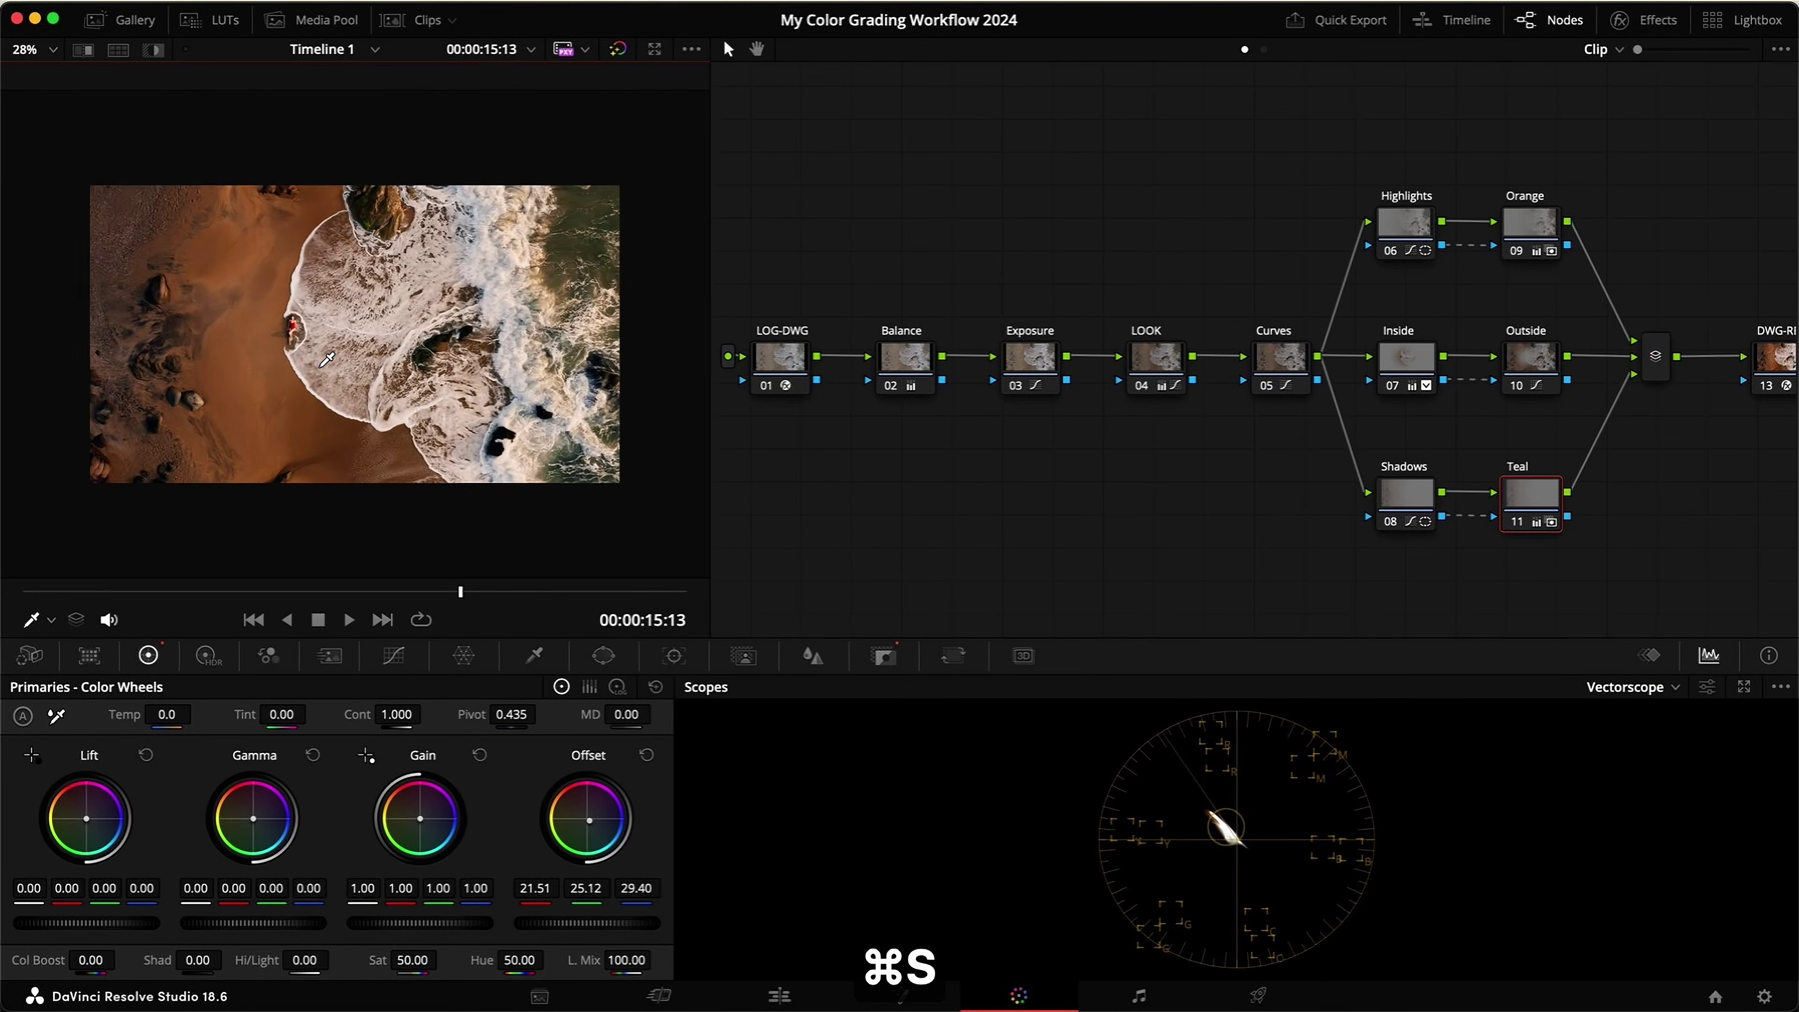
Step: Check the graded image's levels on the Waveform scope and save the project
left_click(1604, 692)
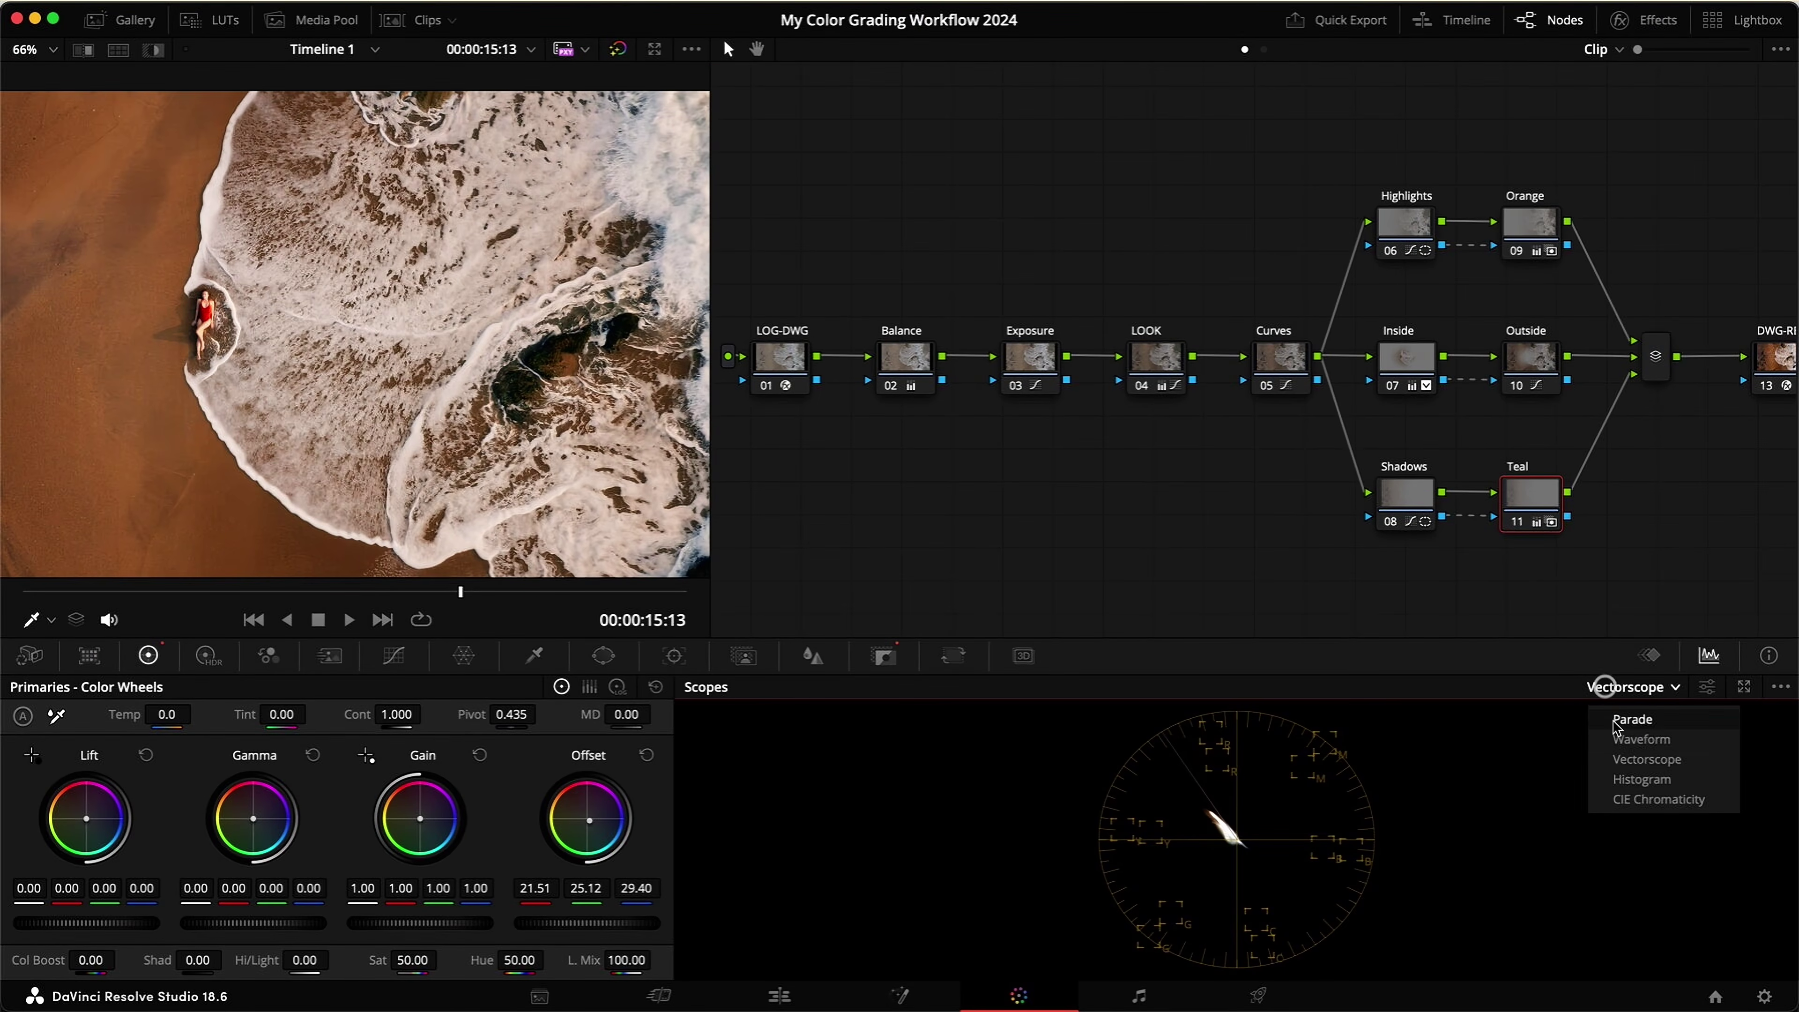
left_click(1621, 737)
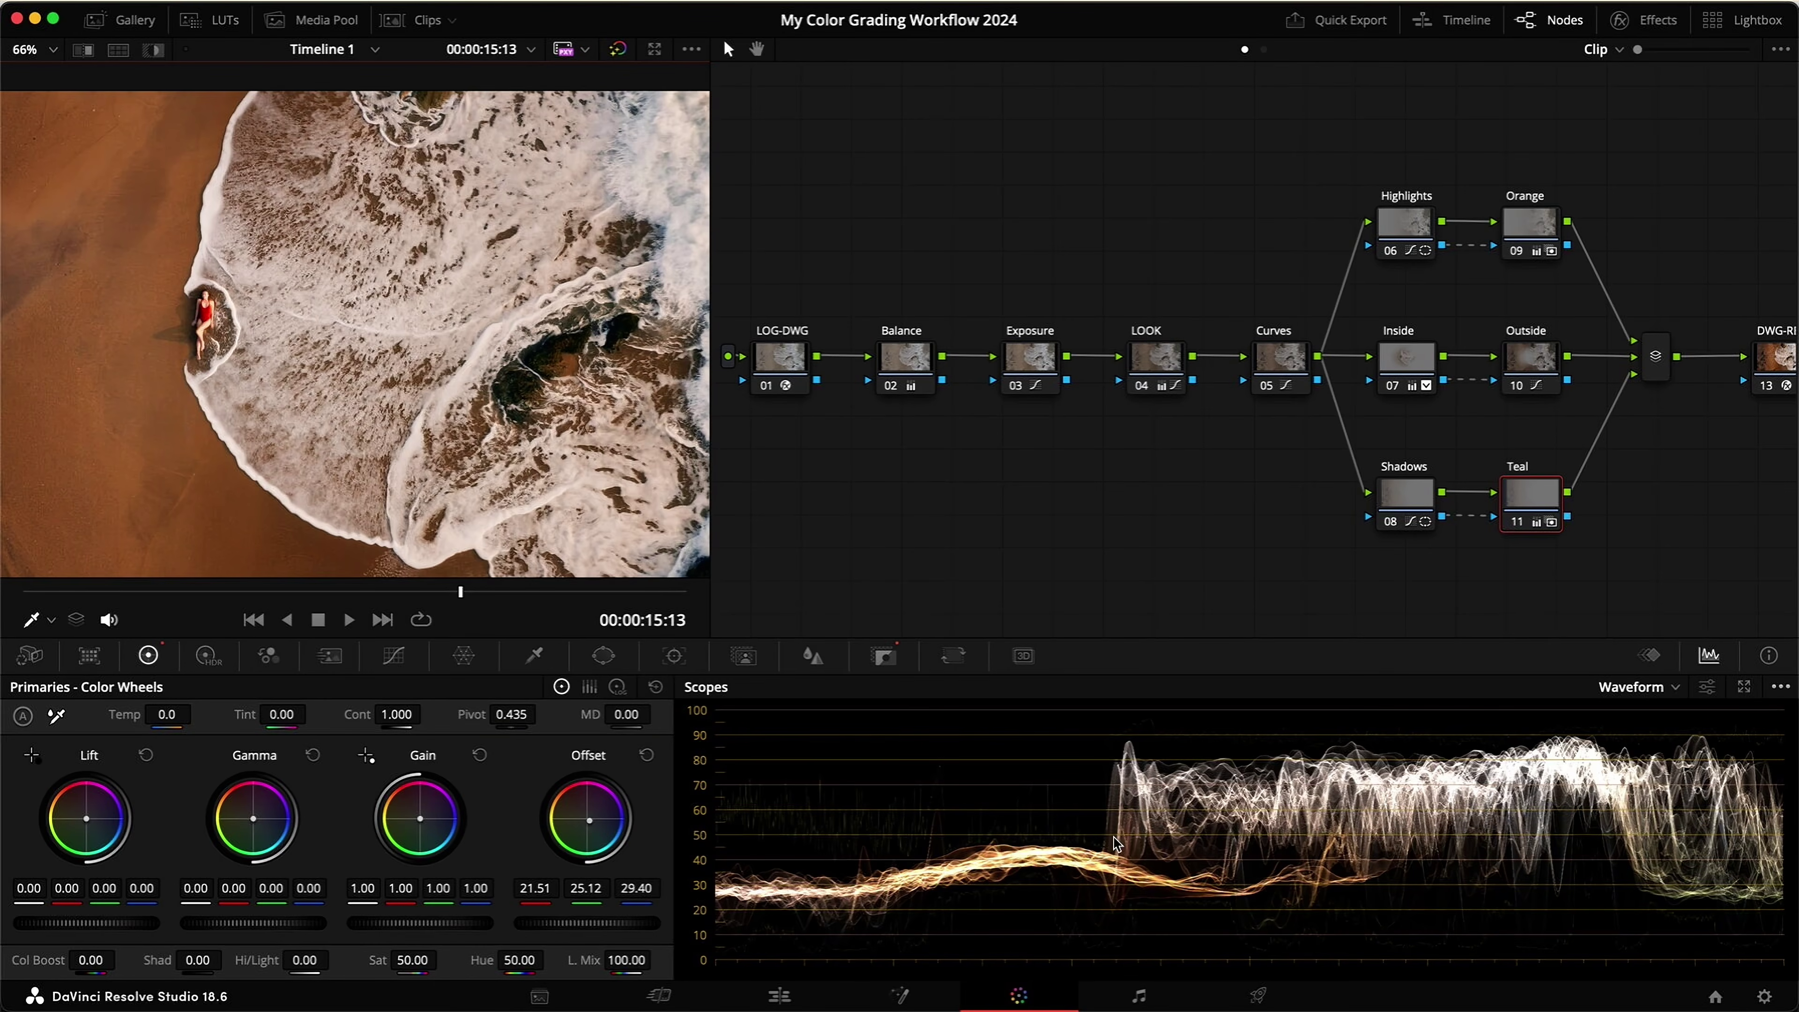
key("super+s")
Step: Select all the parallel branch nodes together and compare the image with them off and on in full screen
left_click_drag(1668, 585, 1353, 205)
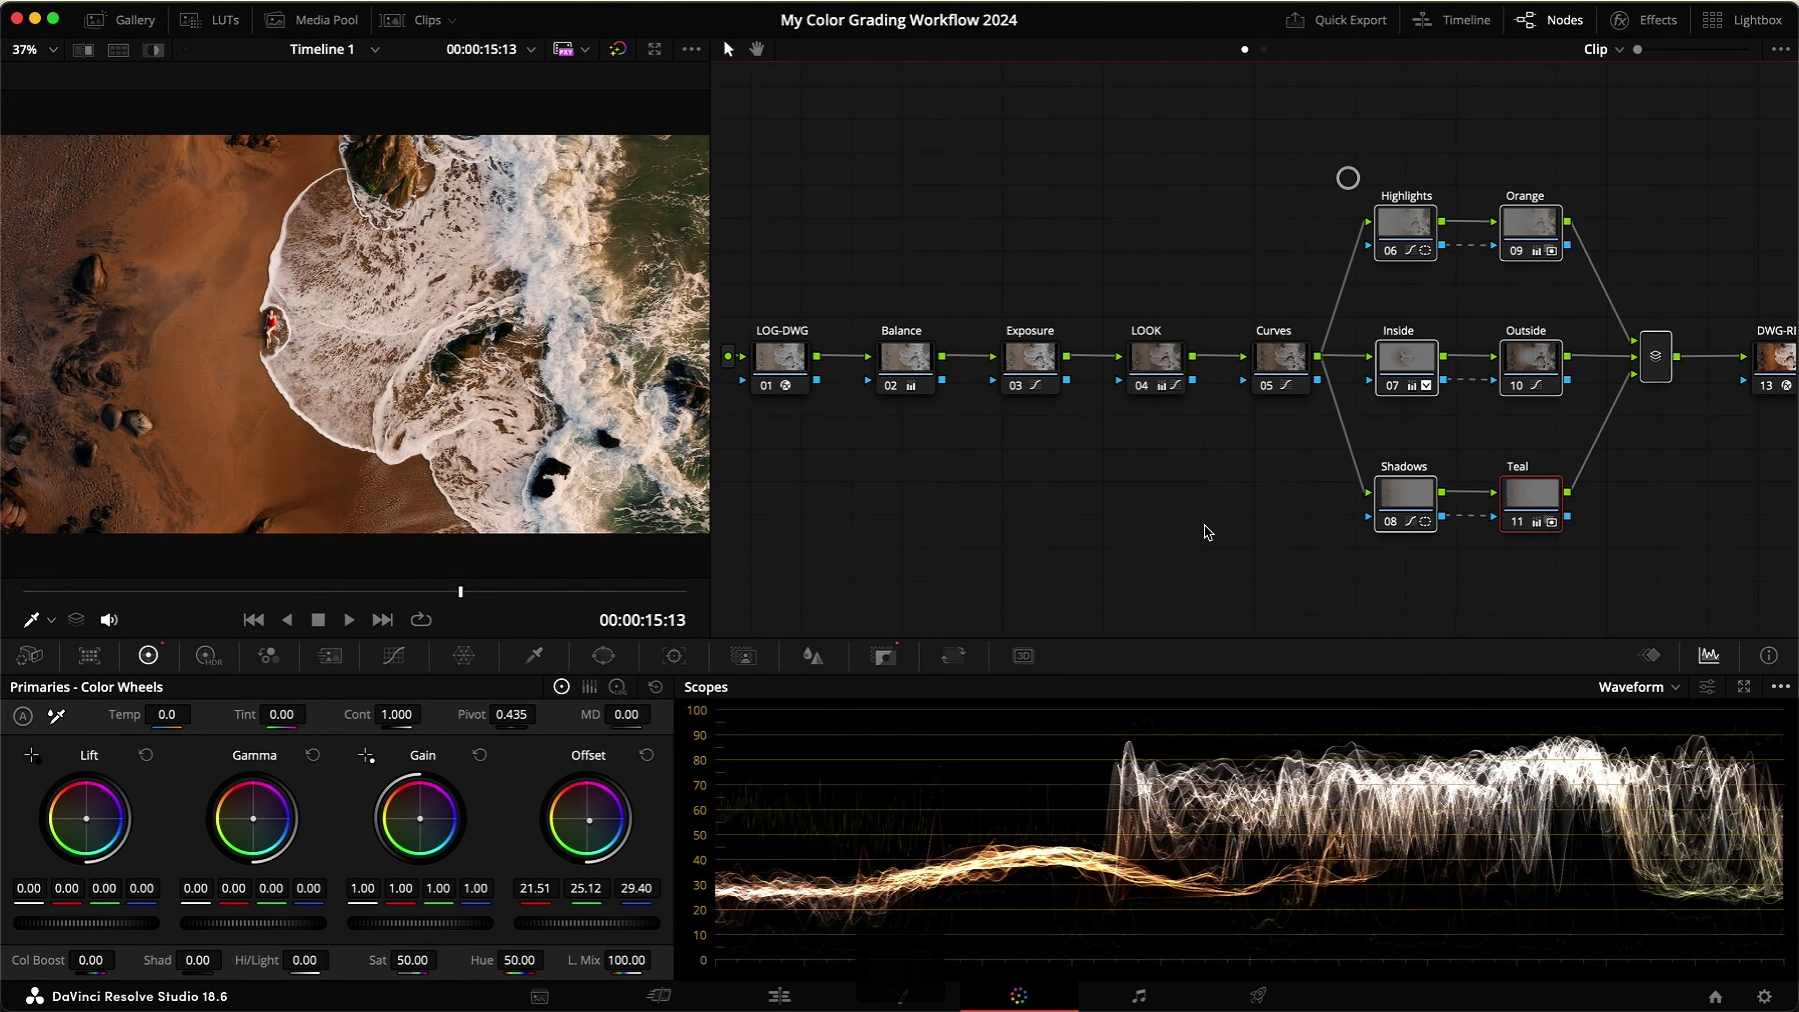
key("super+d")
key("super+f")
key("super+d")
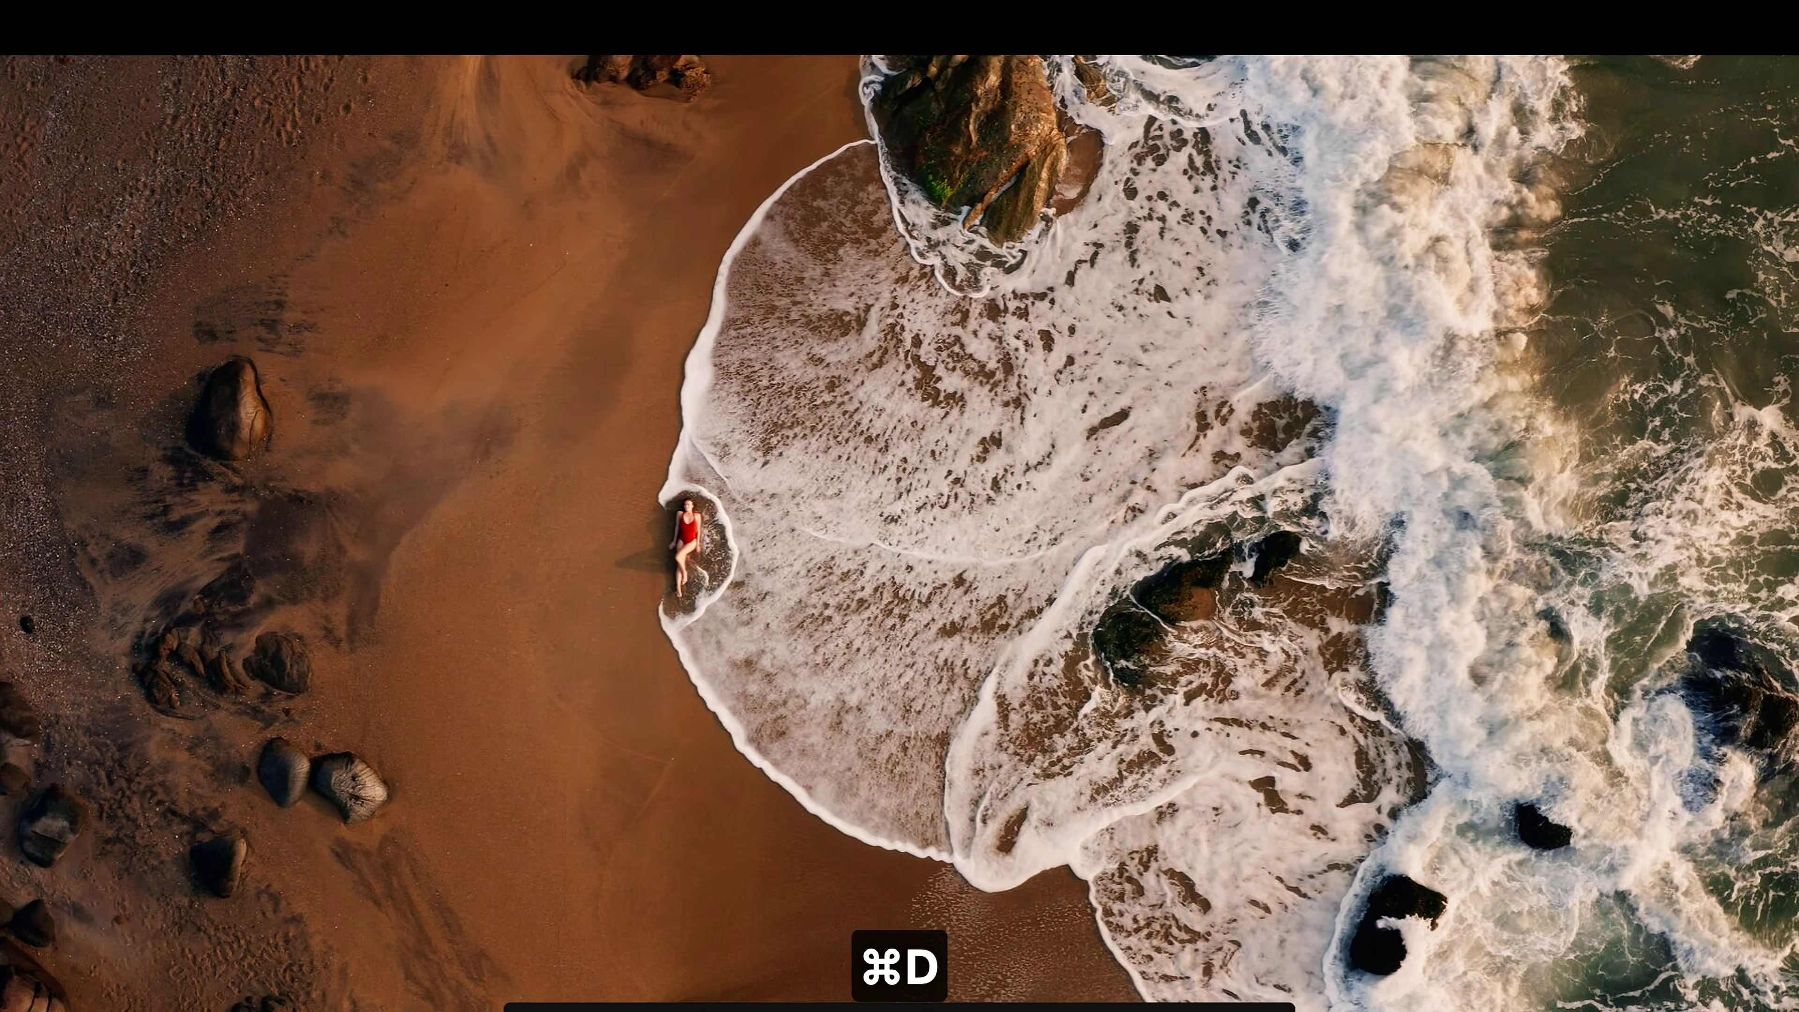
Step: Leave full screen, compare the beach clip with its entire grade bypassed and restored, and save the project
key("Escape")
key("super+s")
key("alt+d")
key("alt+d")
key("super+s")
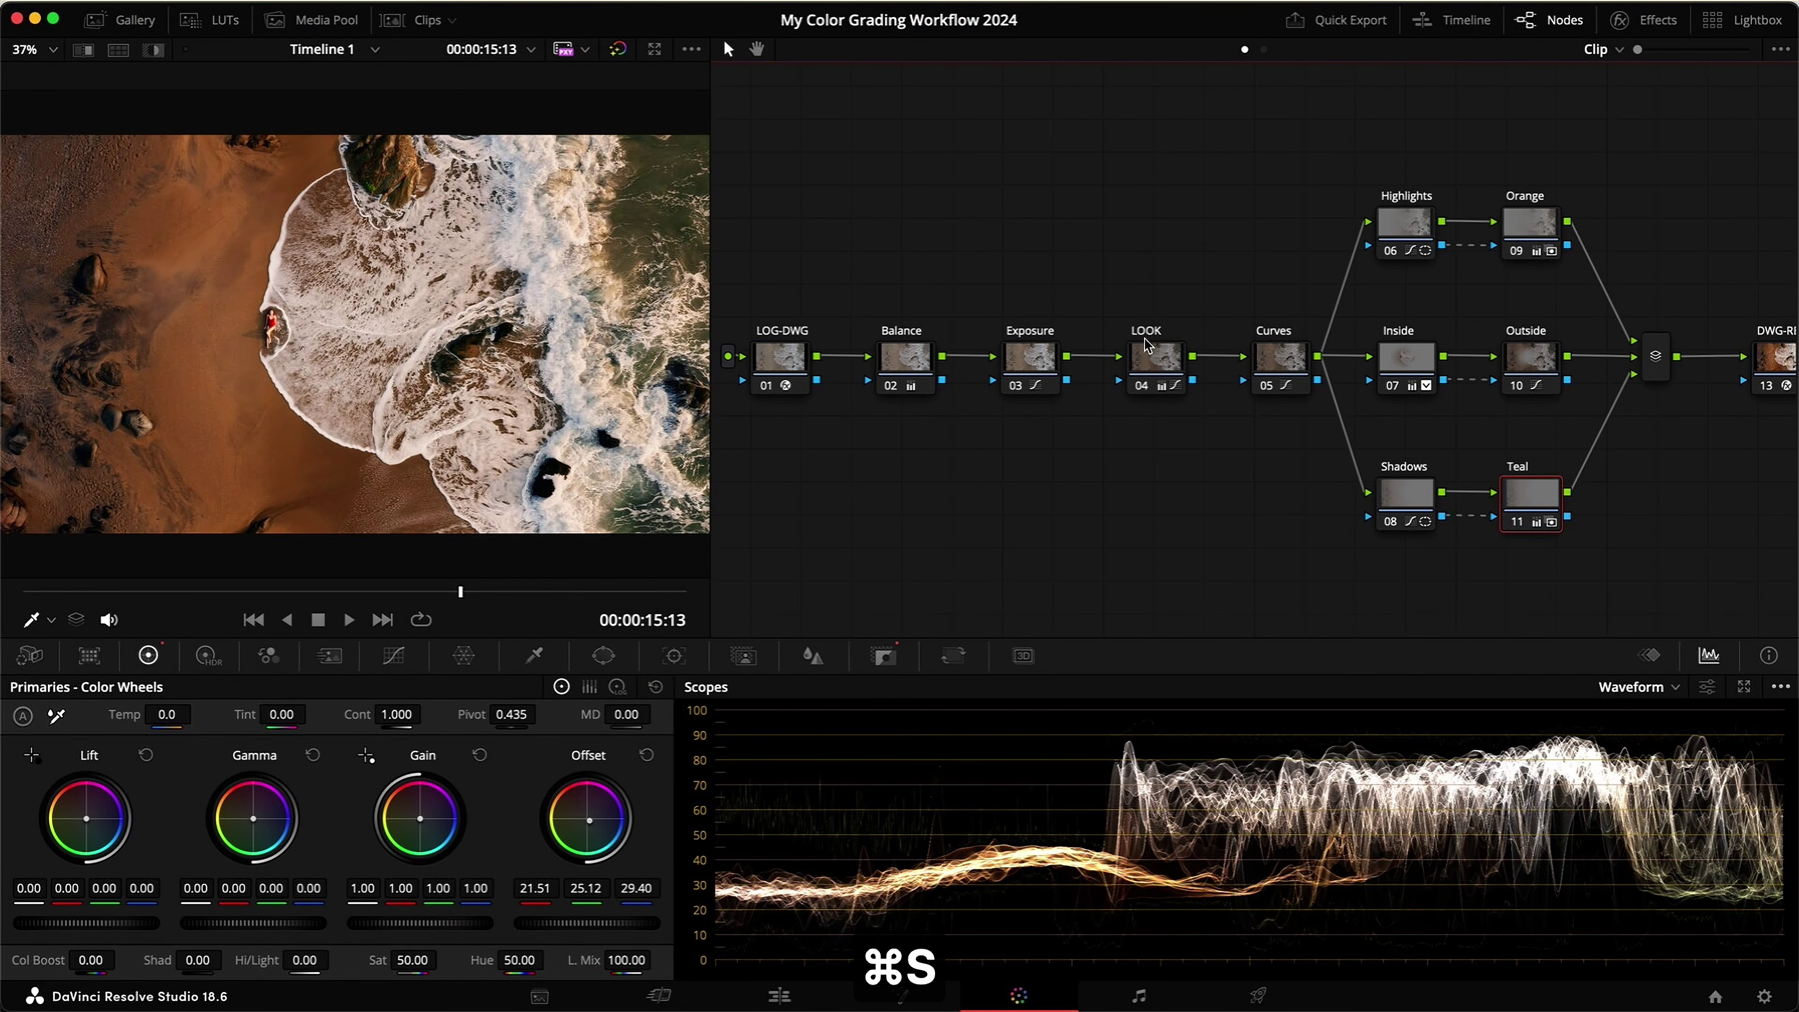
Step: Copy the node grade from clip 01 and paste it onto the elephant clip 04 in the clip strip
left_click(389, 21)
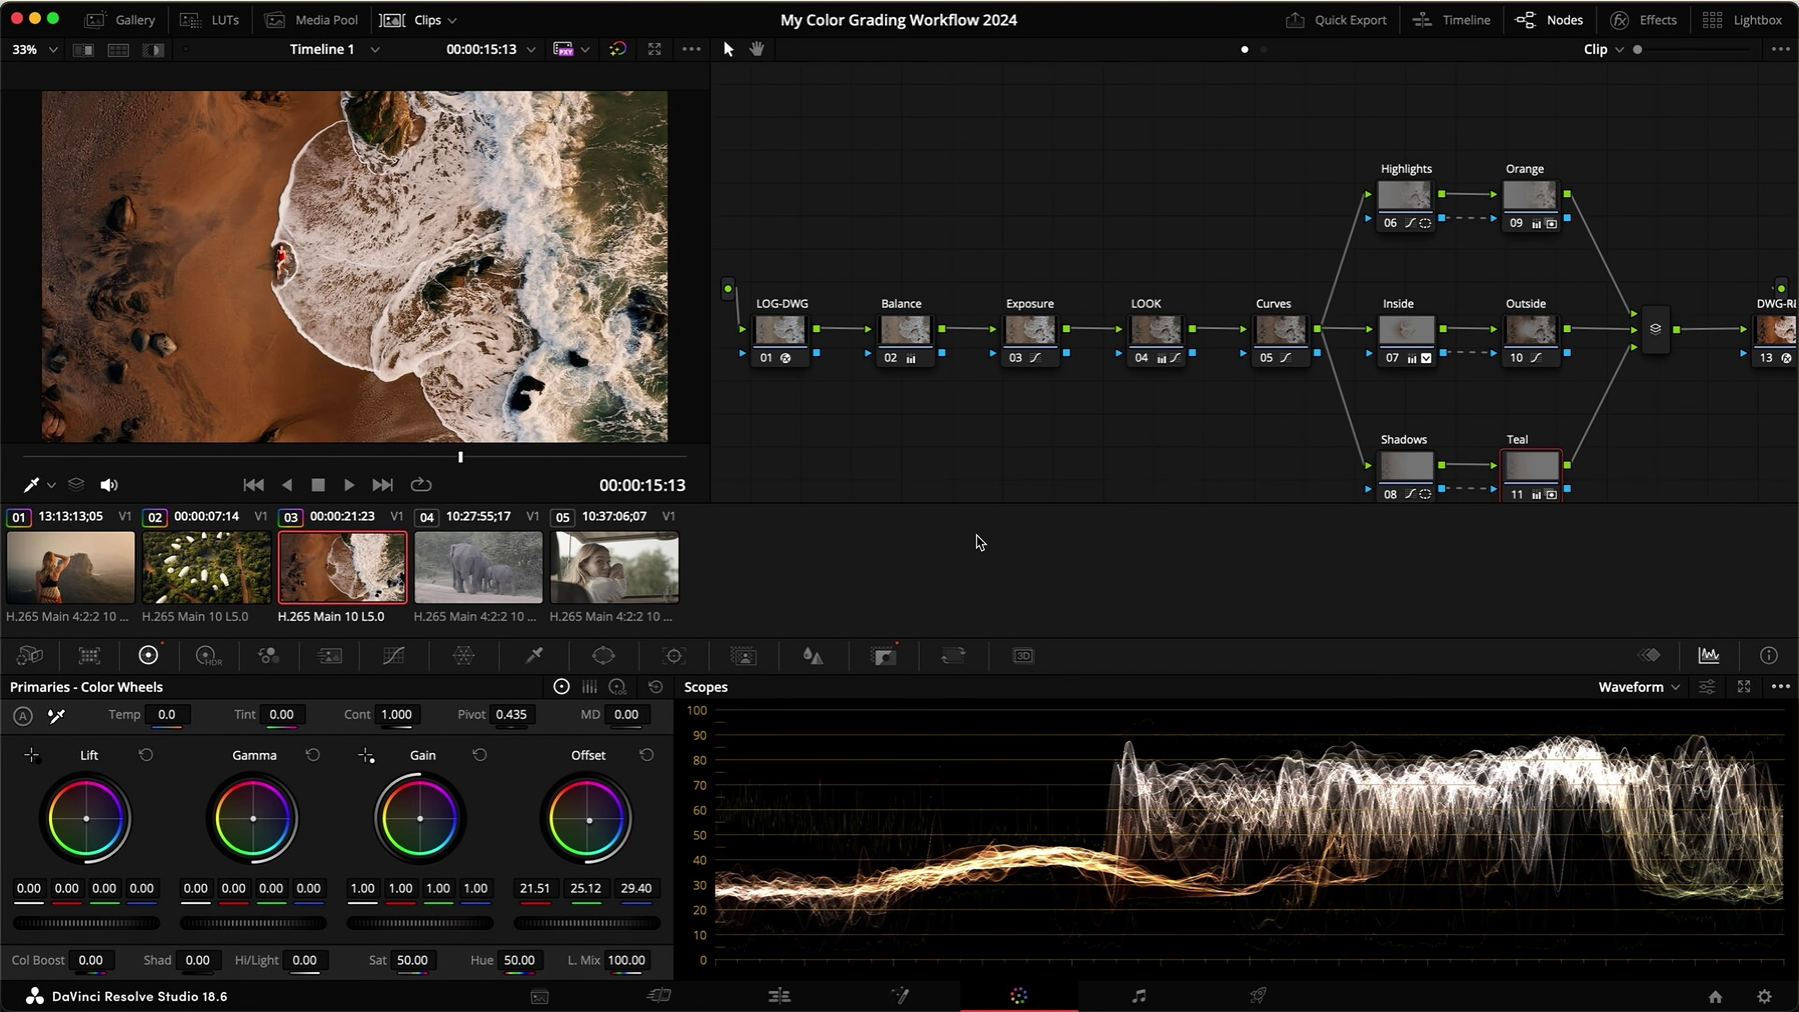
left_click(73, 592)
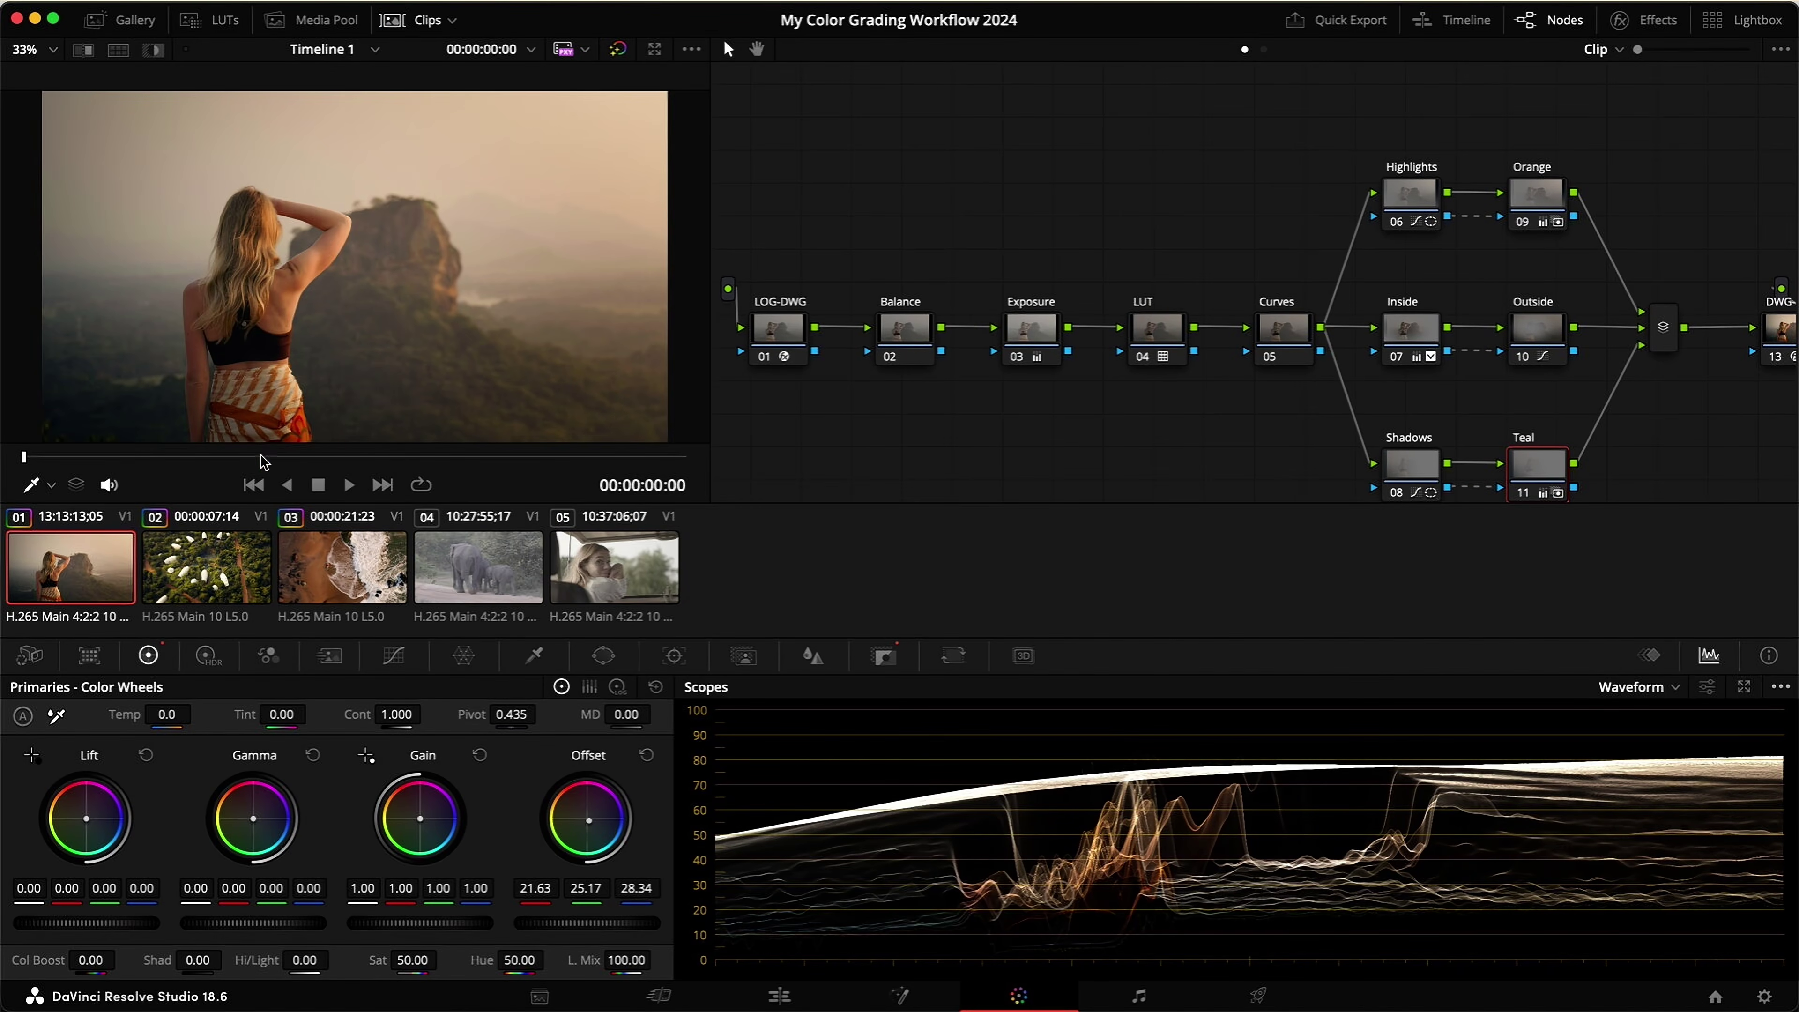
left_click(187, 577)
left_click(302, 575)
left_click(61, 565)
key("super+c")
left_click(523, 577)
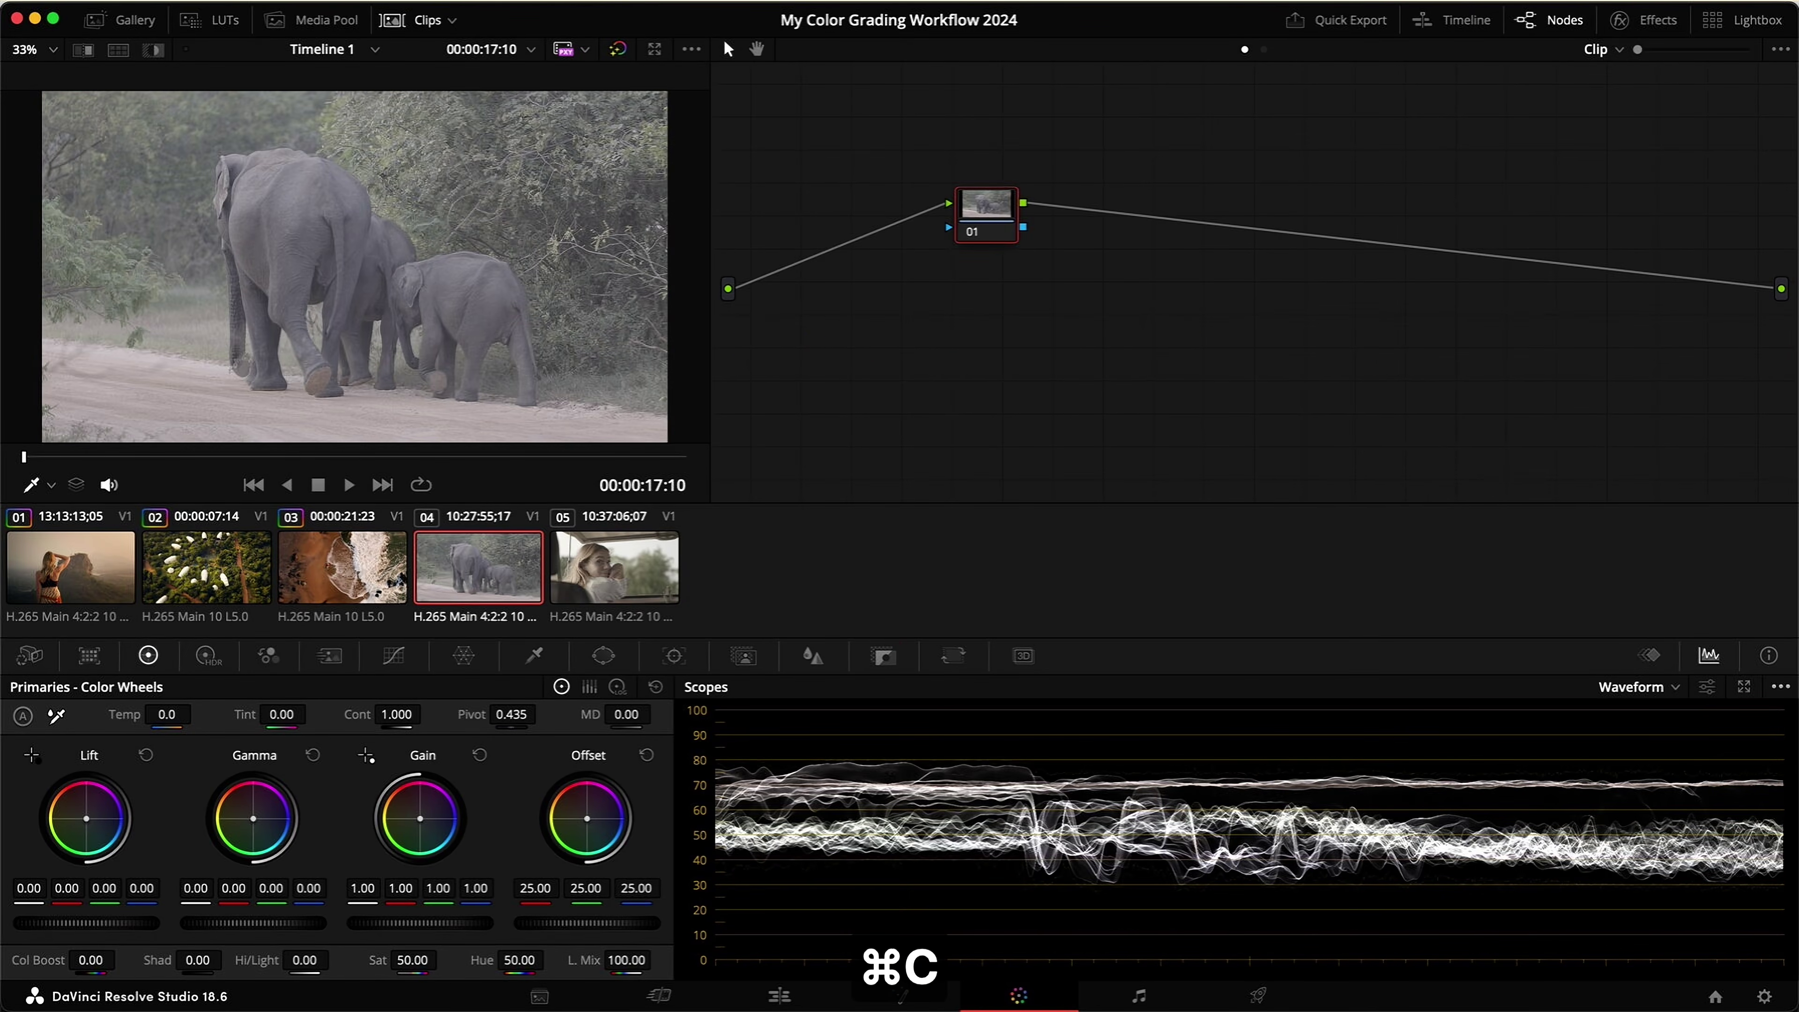
key("super+v")
left_click(393, 19)
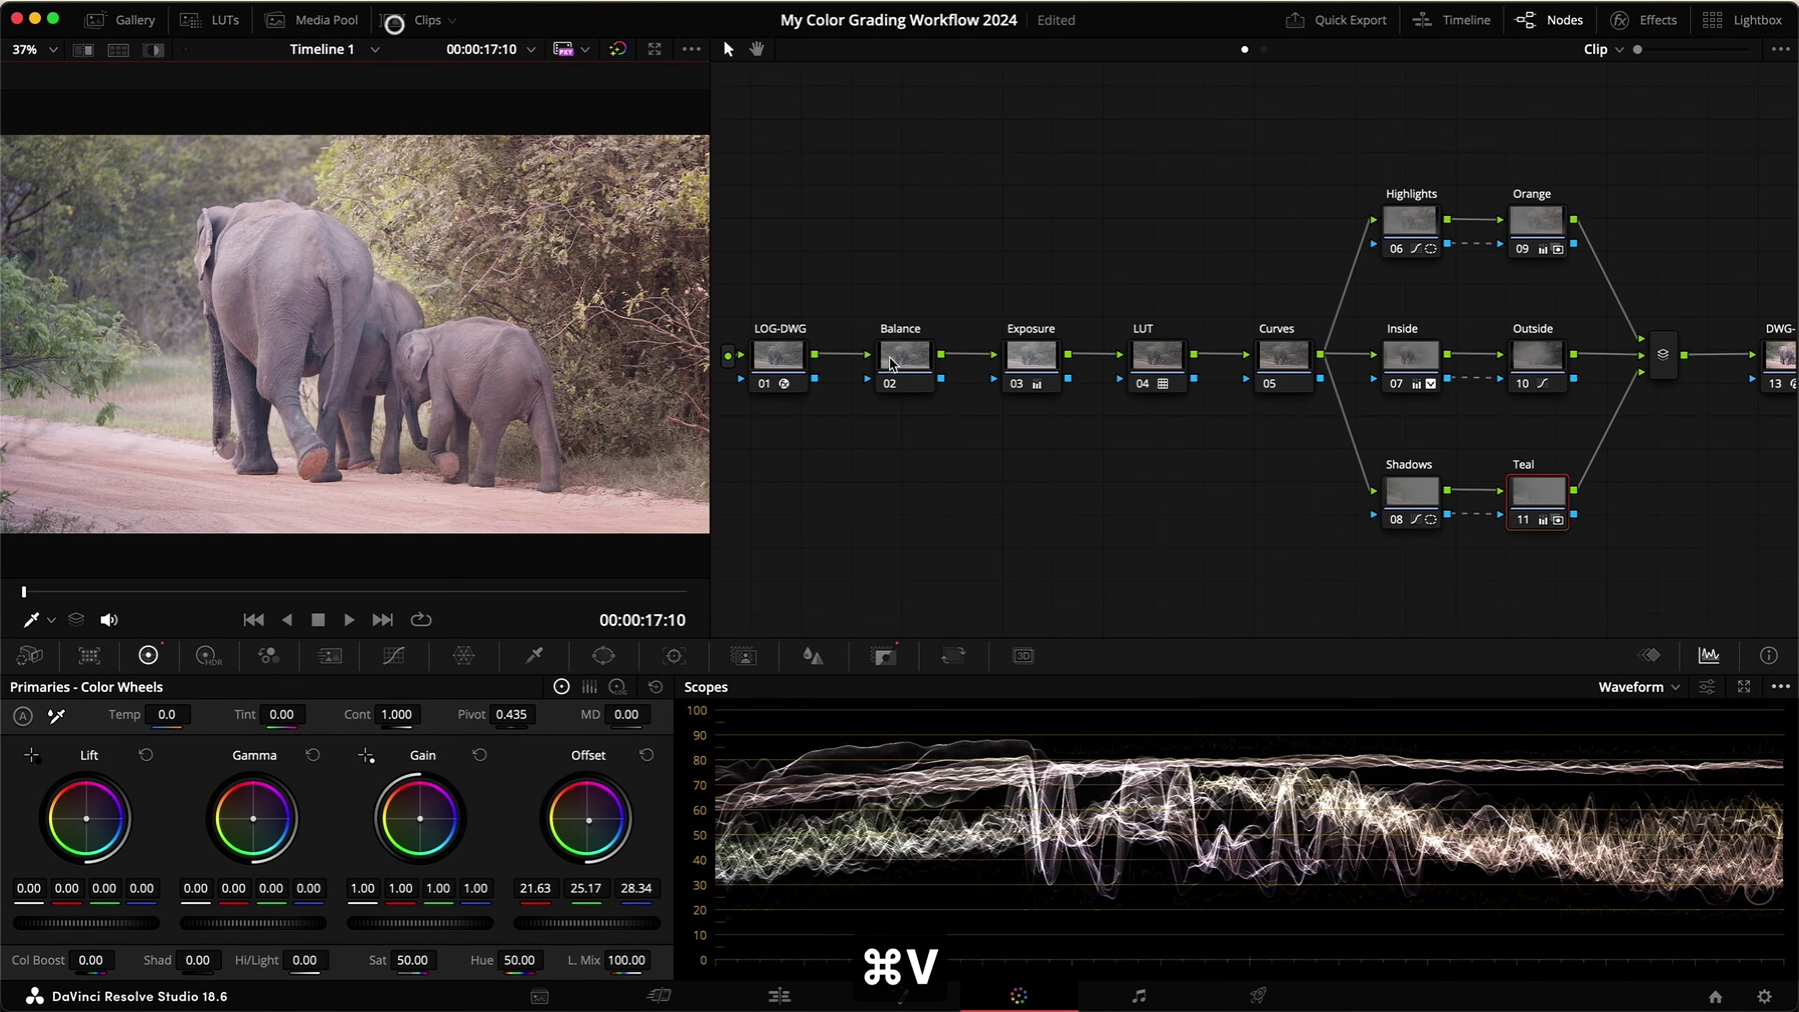
Step: Disable all the parallel branch nodes, including Highlights, Orange, Inside, Outside, Shadows and Teal
left_click_drag(1699, 577, 1378, 204)
left_click(1417, 225)
key("super+d")
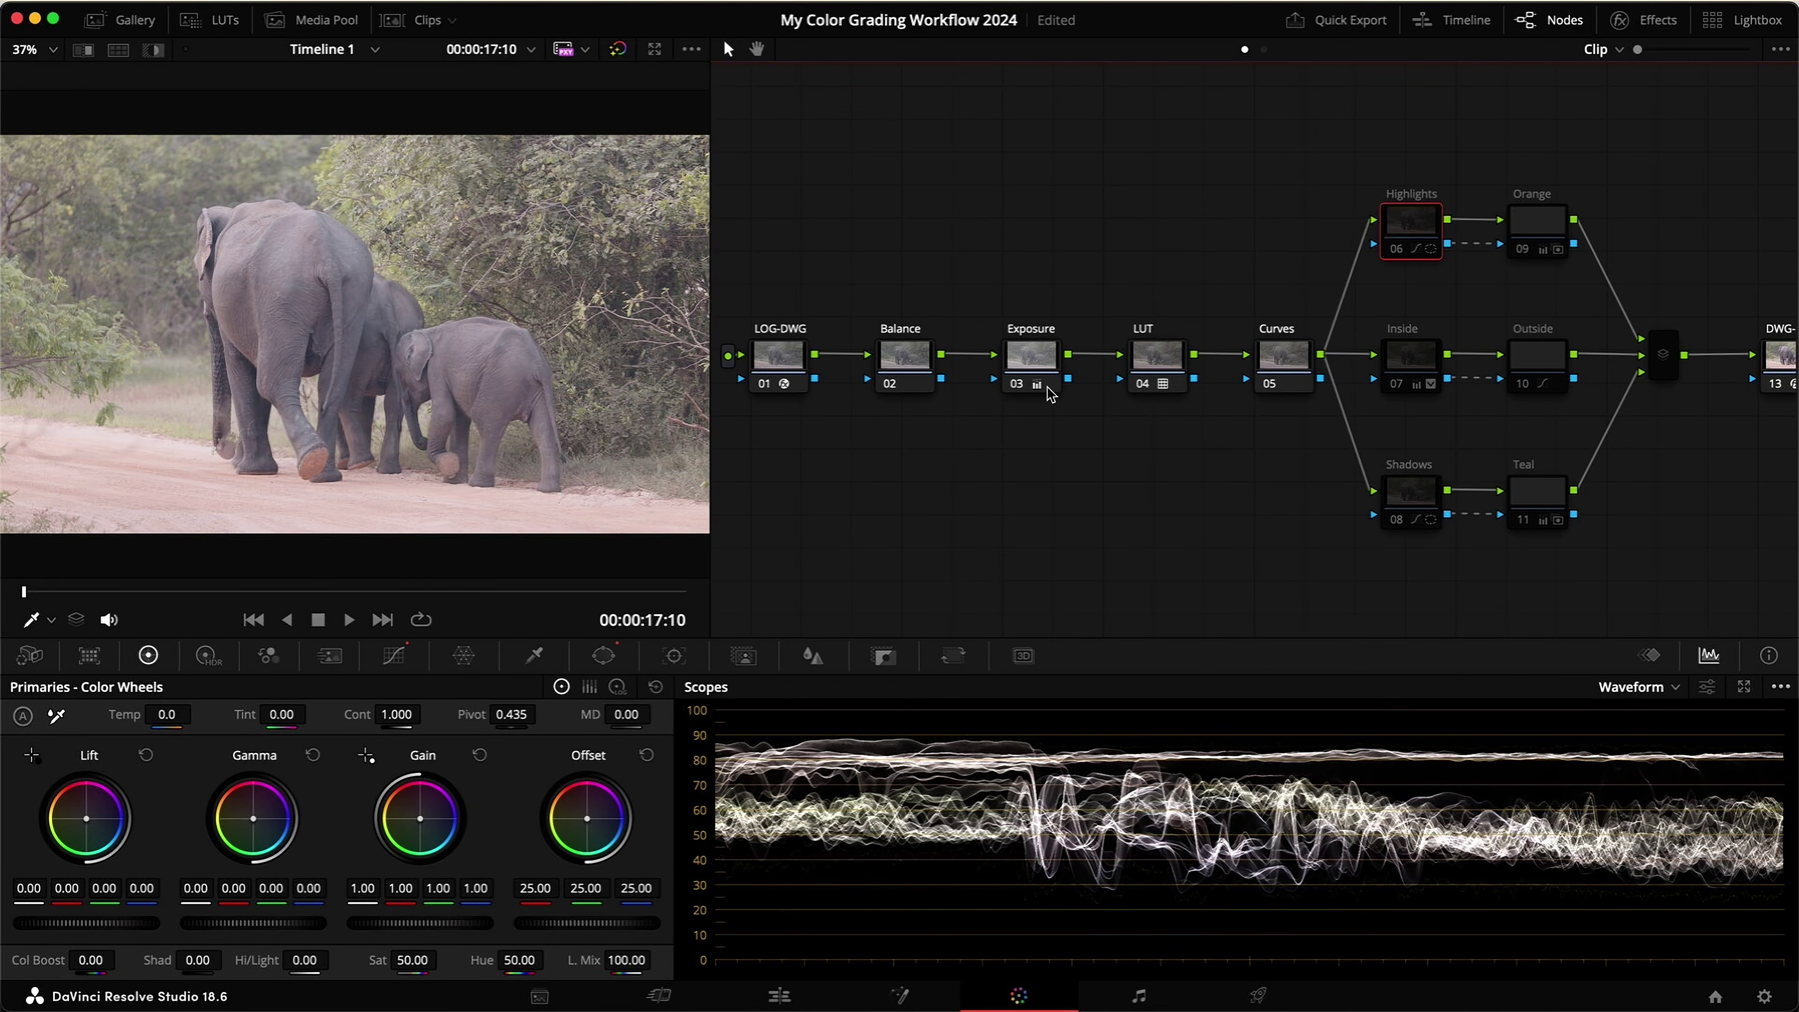
Step: Reset the Exposure node's grade, set its Offset to 21.80 and master Gamma to 0.01, compare it off and on, and save
left_click(1032, 356)
right_click(1032, 358)
left_click(1091, 365)
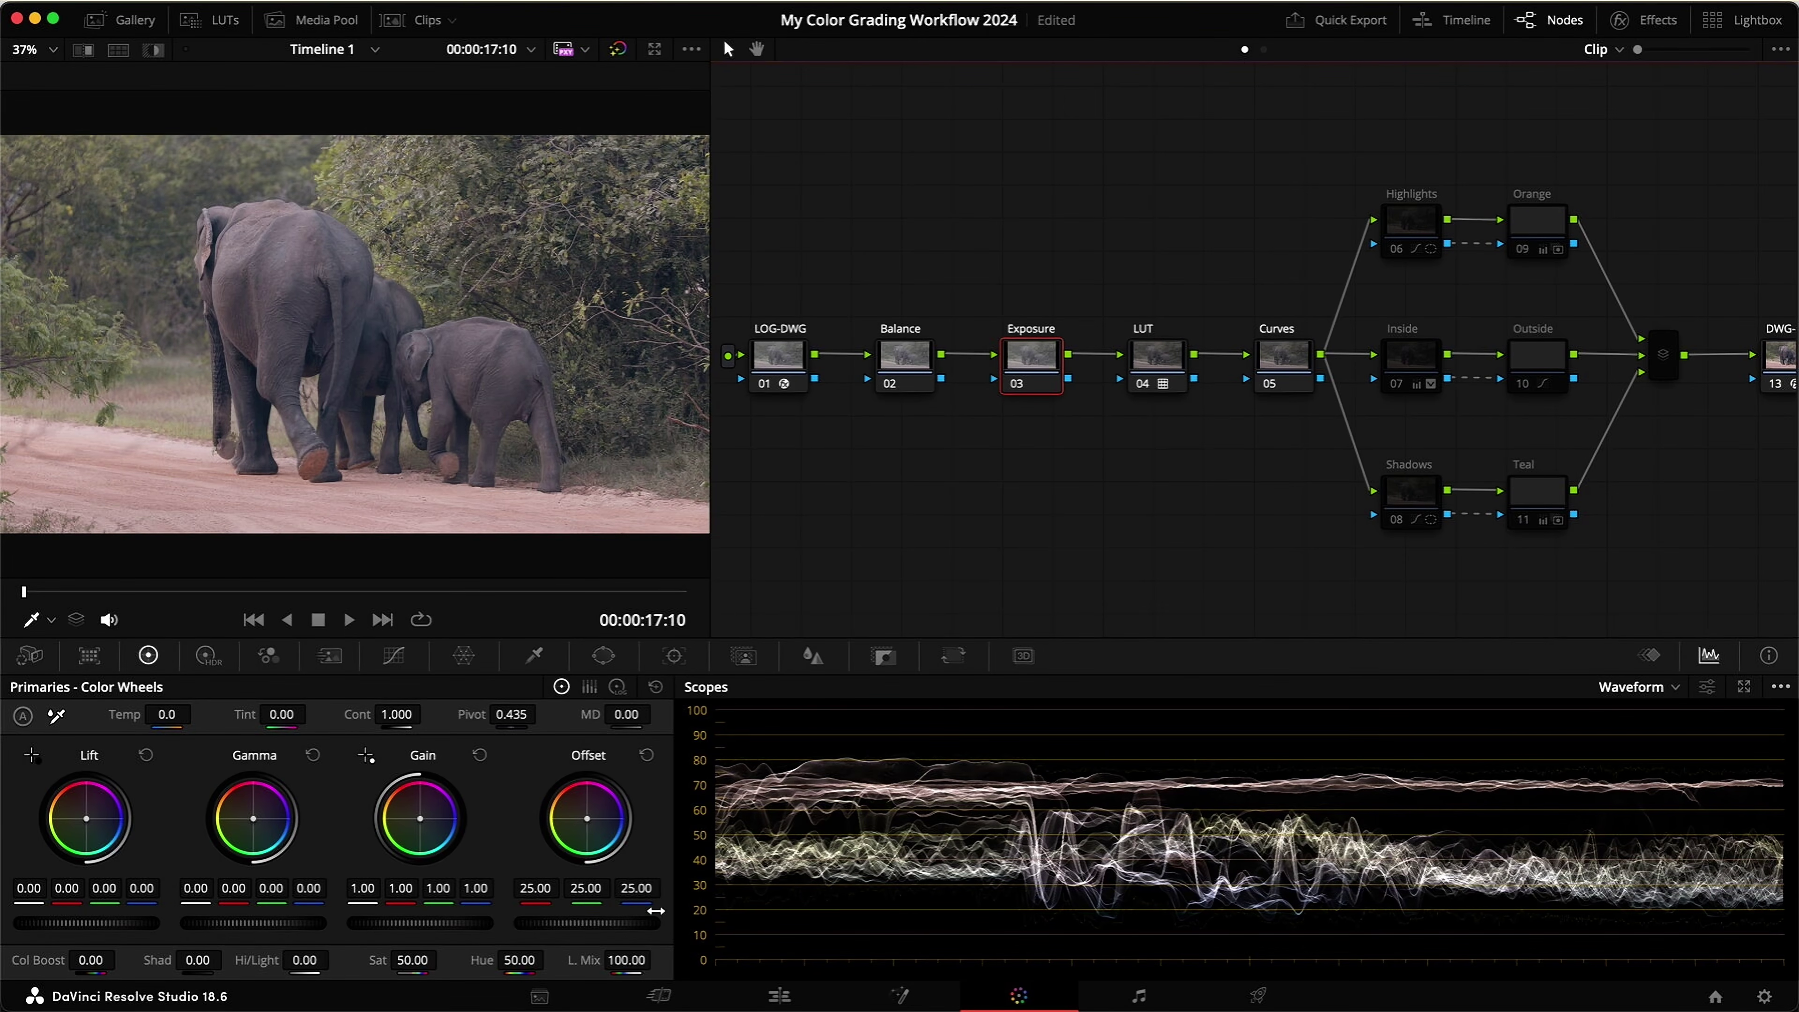
left_click_drag(623, 925, 520, 912)
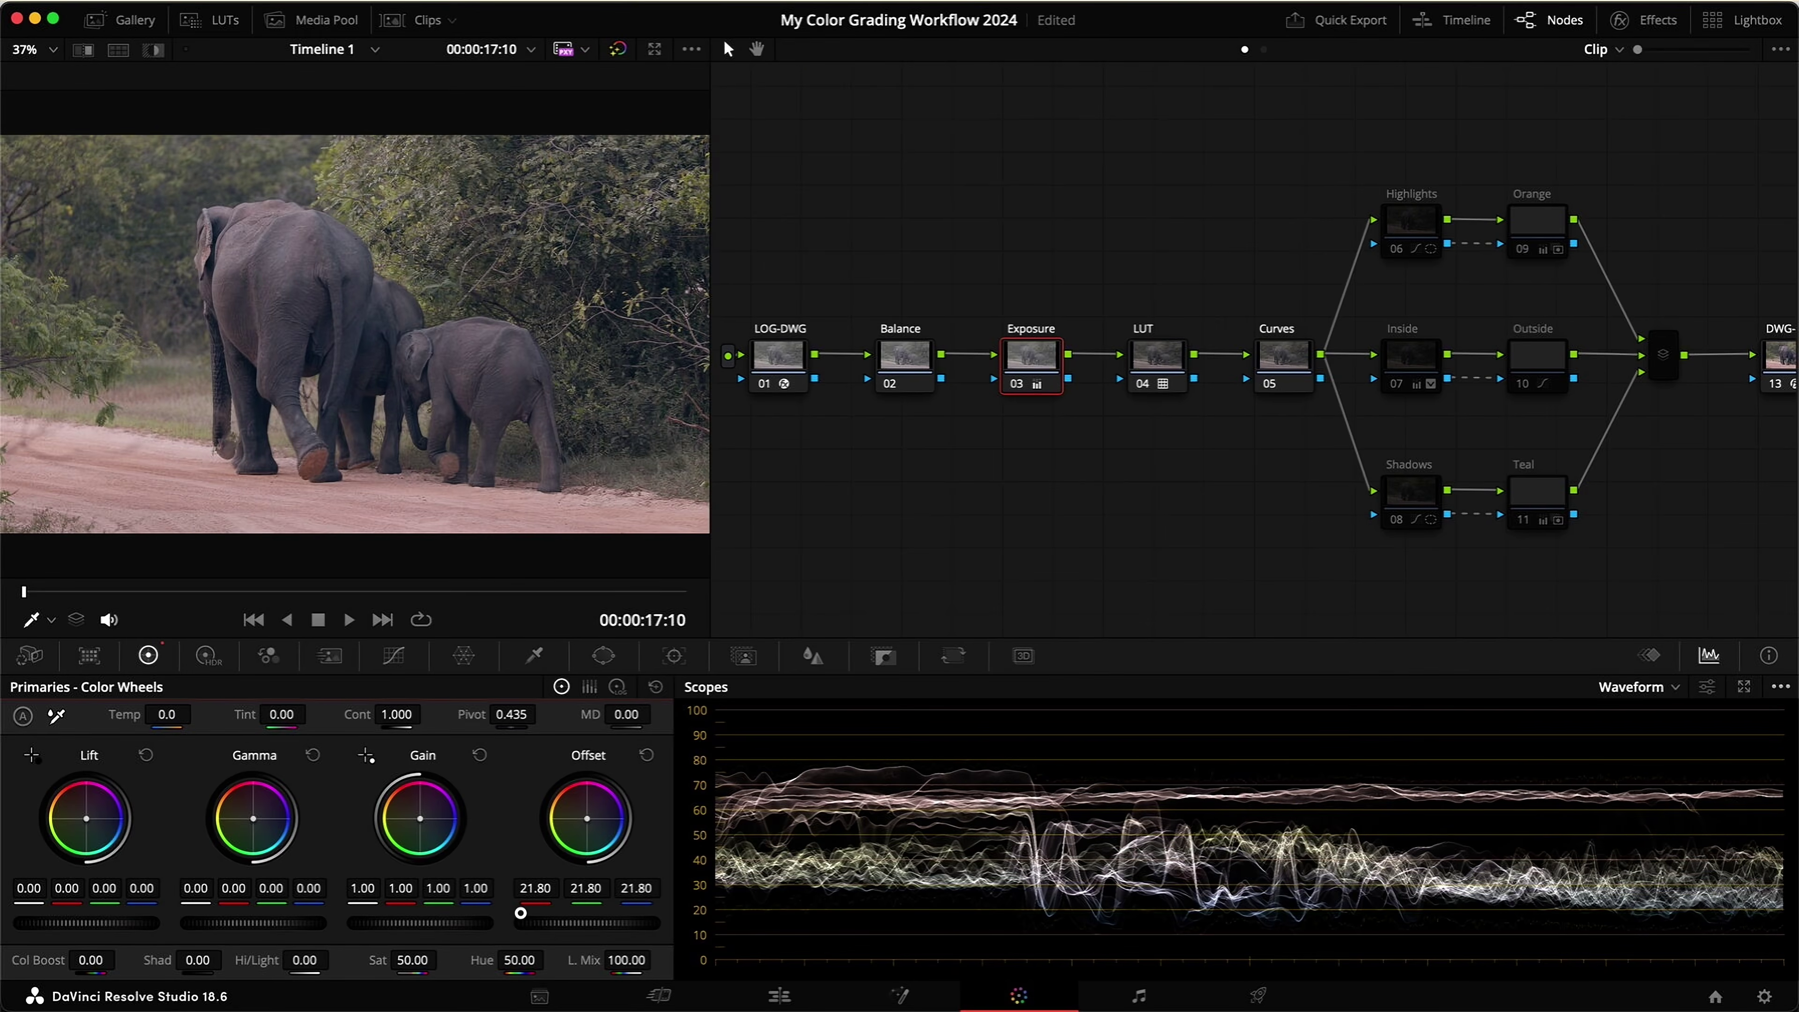
left_click_drag(200, 882, 215, 882)
key("super+d")
key("super+d")
key("super+s")
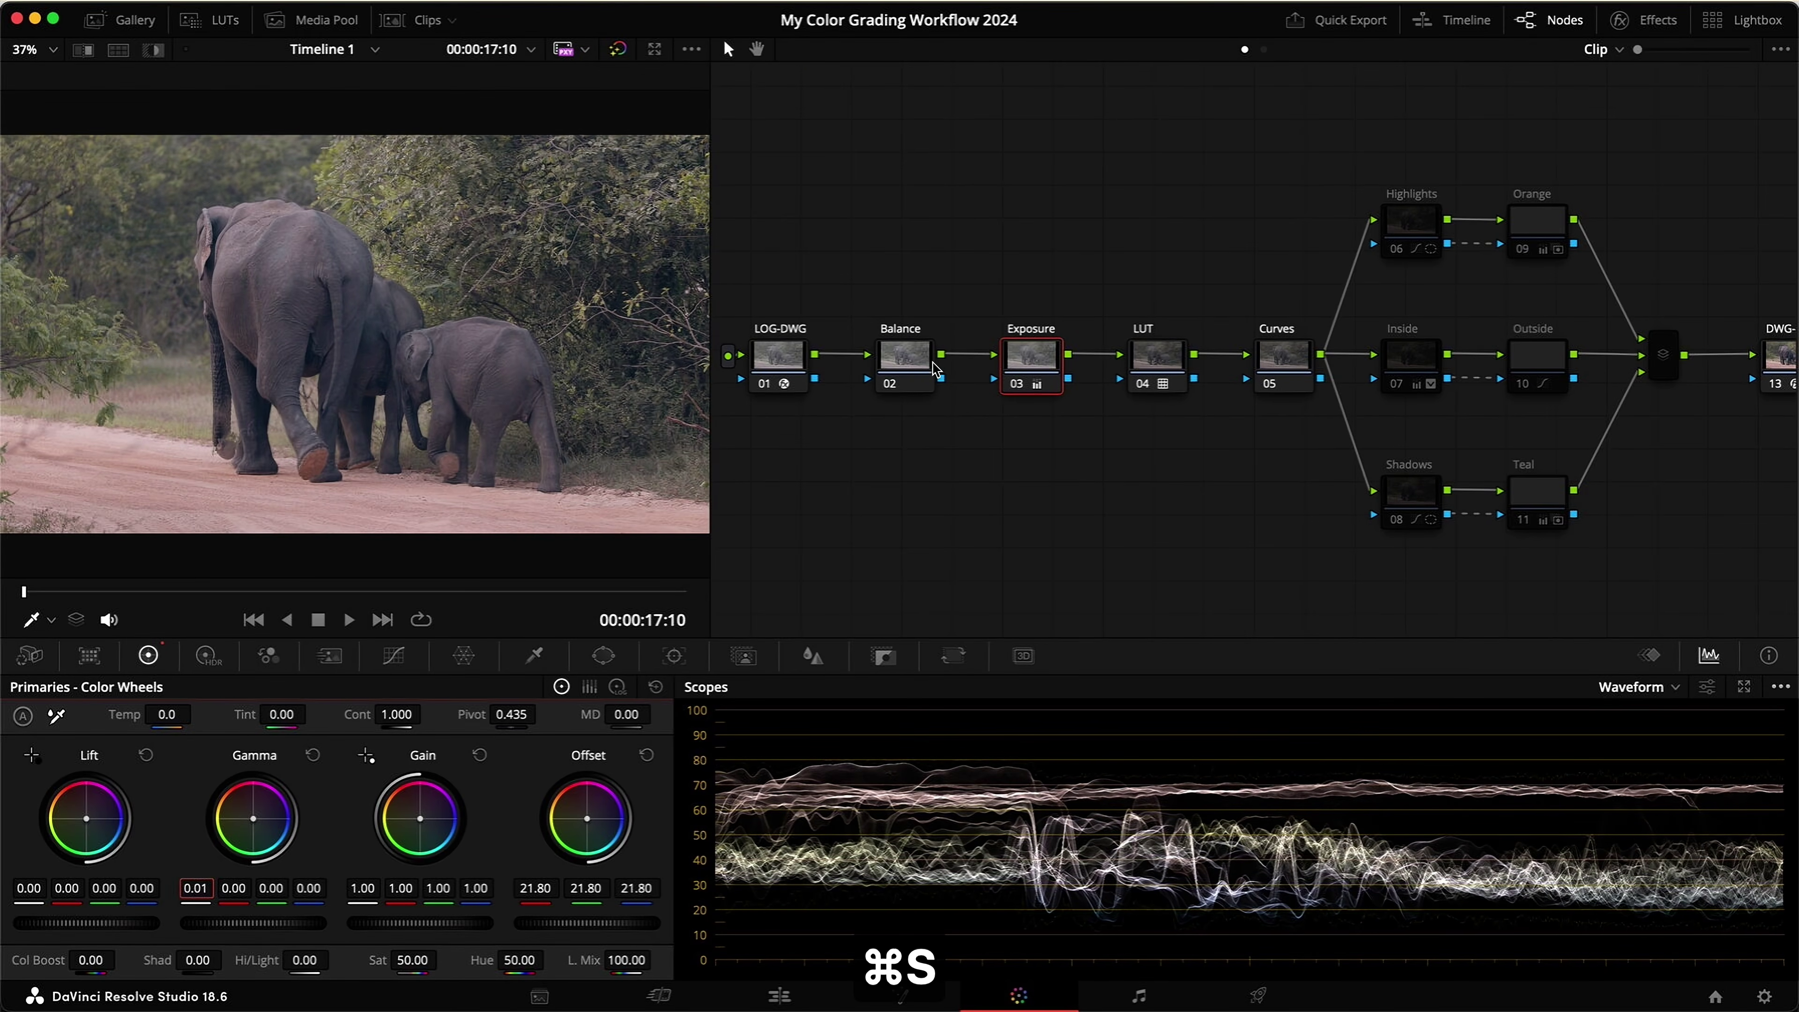
Step: Select the Balance node and show the elephant image on the Vectorscope in a separate scopes window
left_click(912, 355)
left_click(1632, 687)
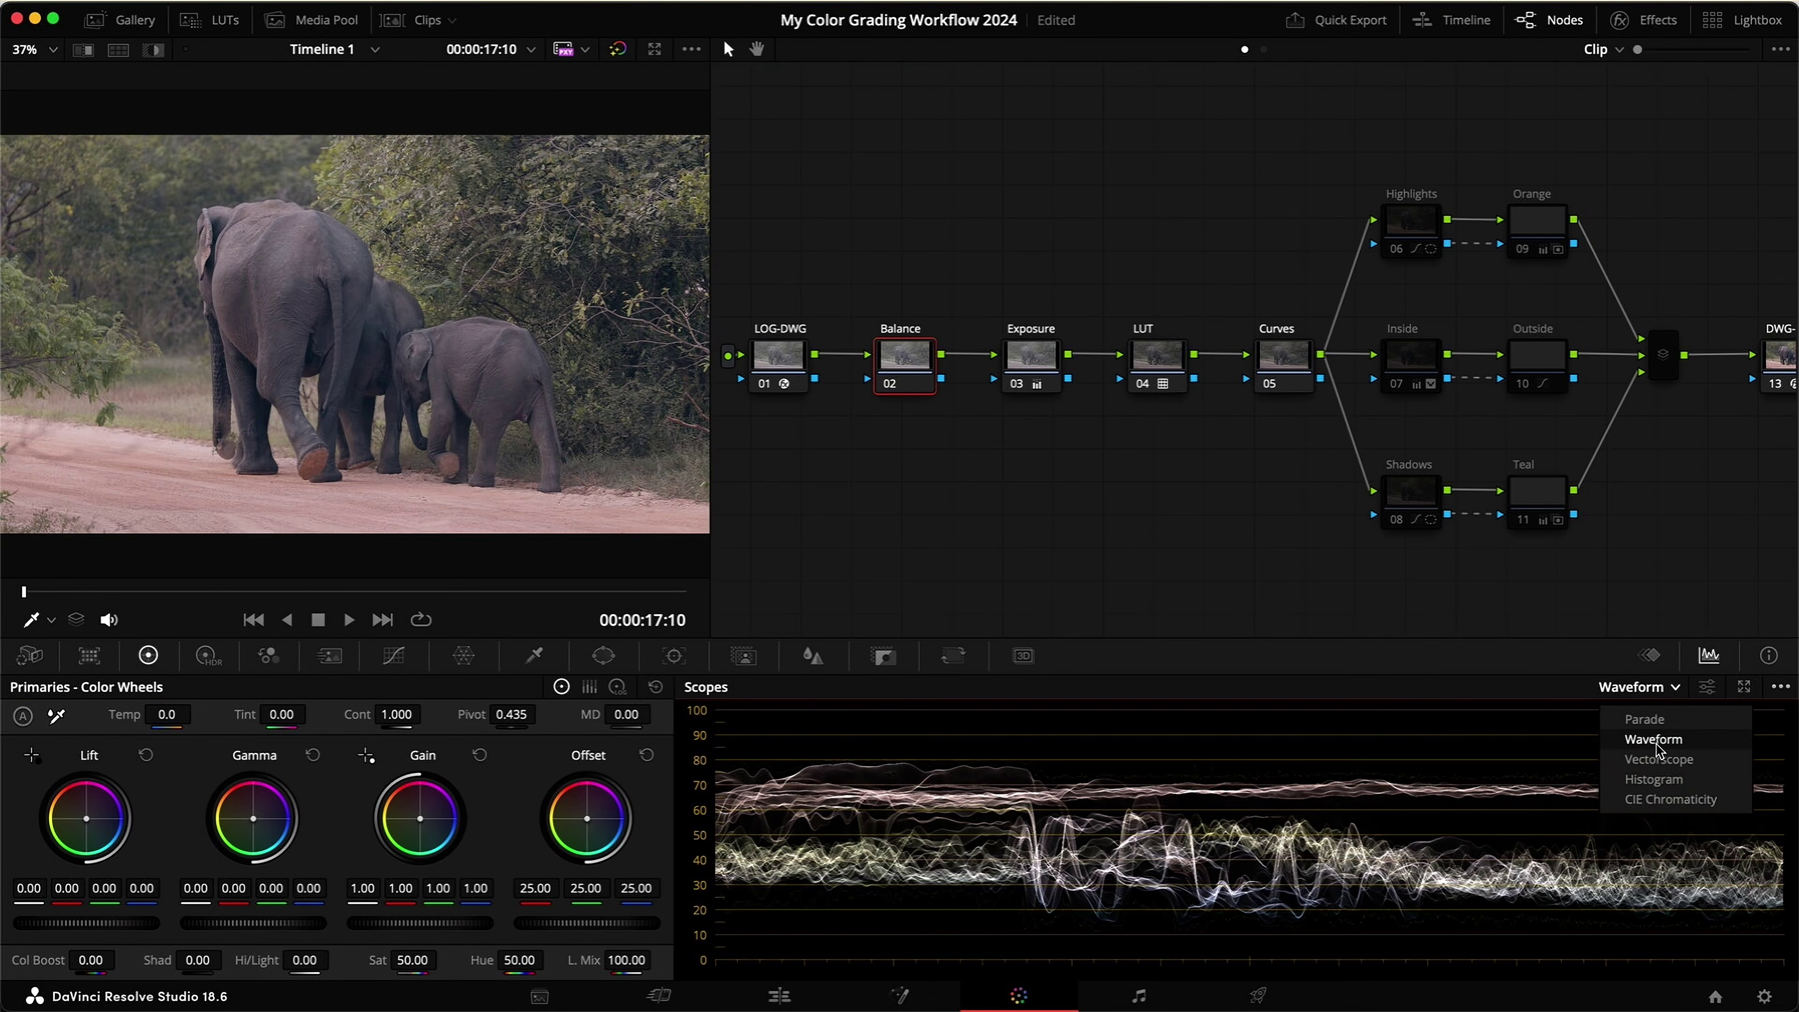
left_click(1657, 758)
key("super+shift+w")
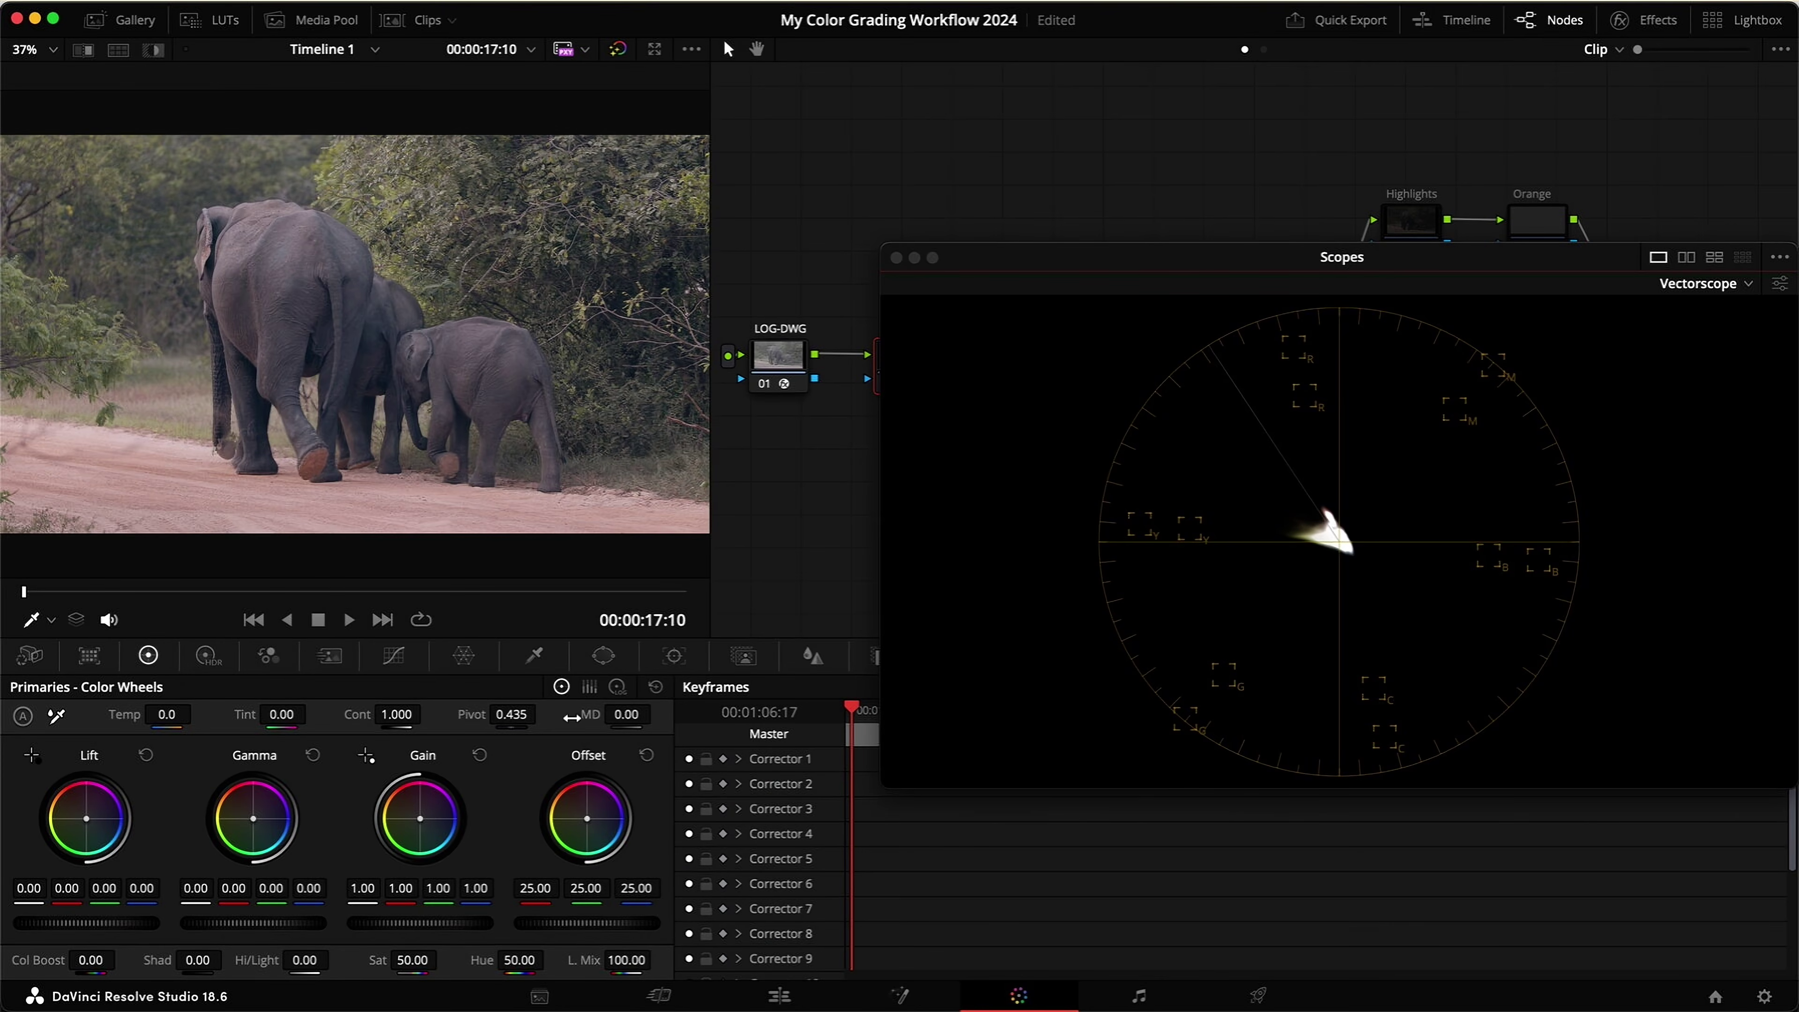
Step: Set the Balance node's Offset to red 25.02, green 24.89 and blue 22.25, save, and compare it off and on in full screen
left_click_drag(586, 820, 576, 818)
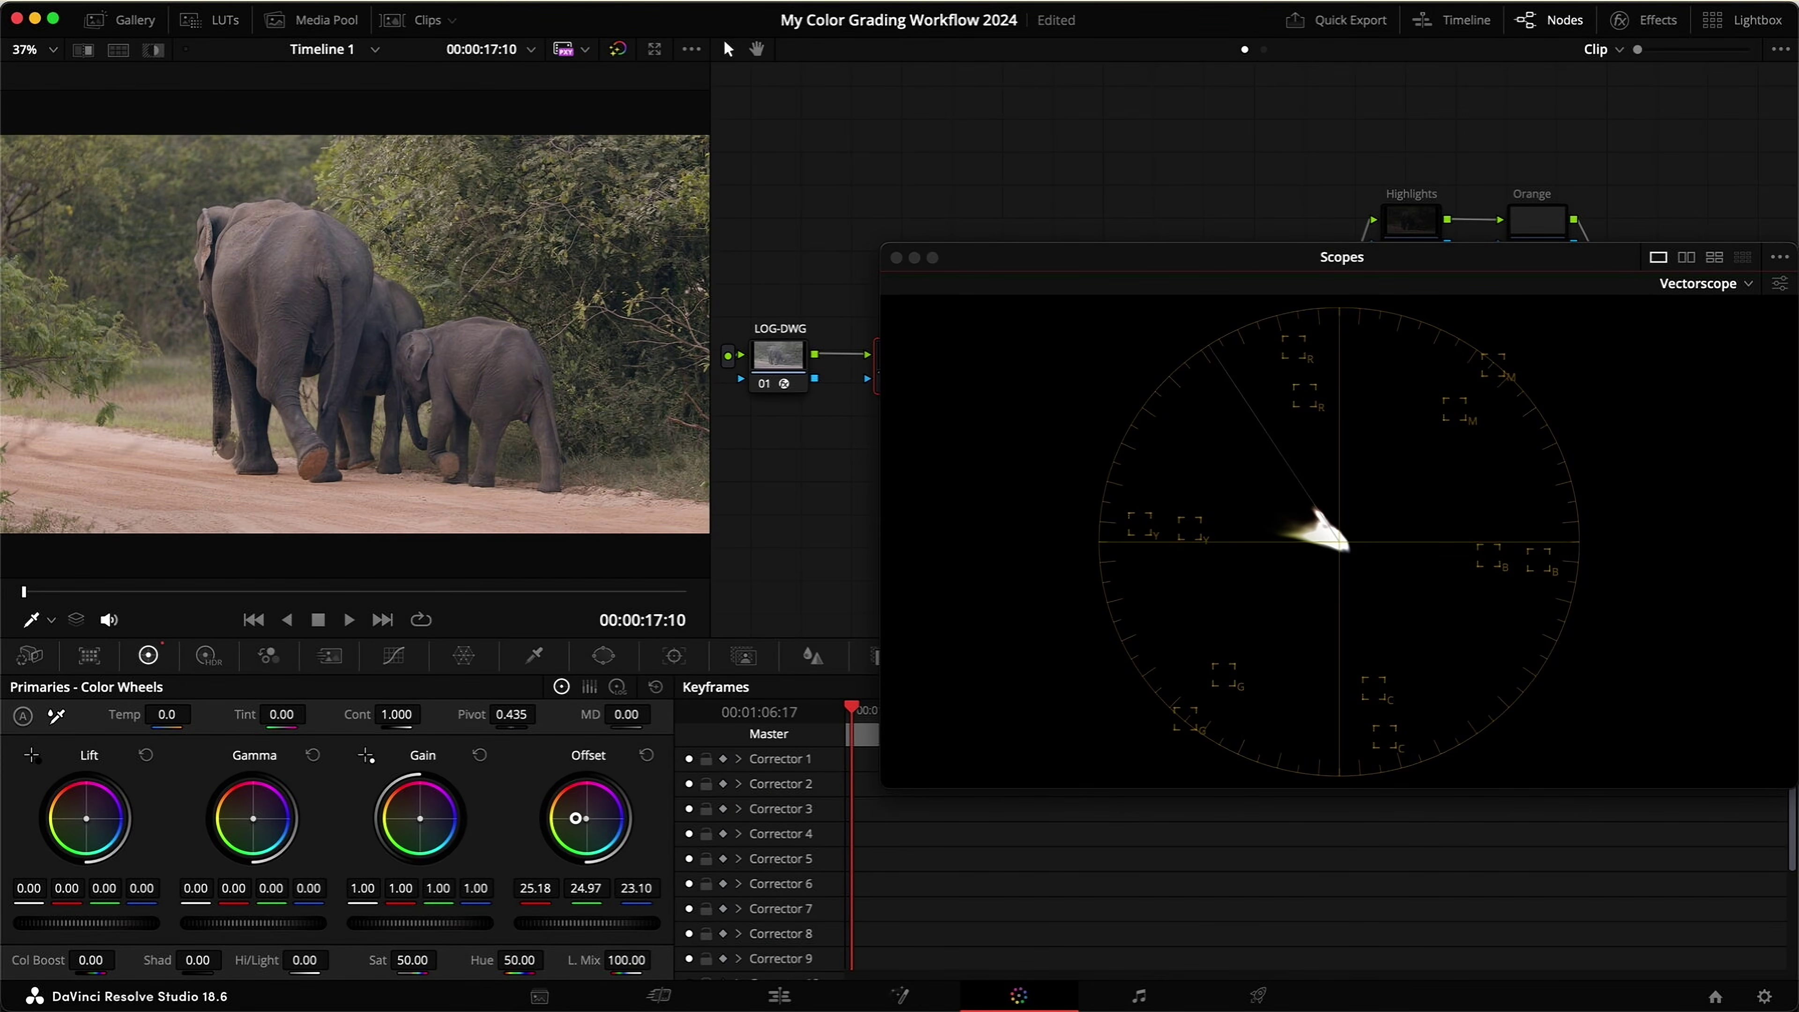
key("super+d")
key("super+s")
key("super+f")
key("super+d")
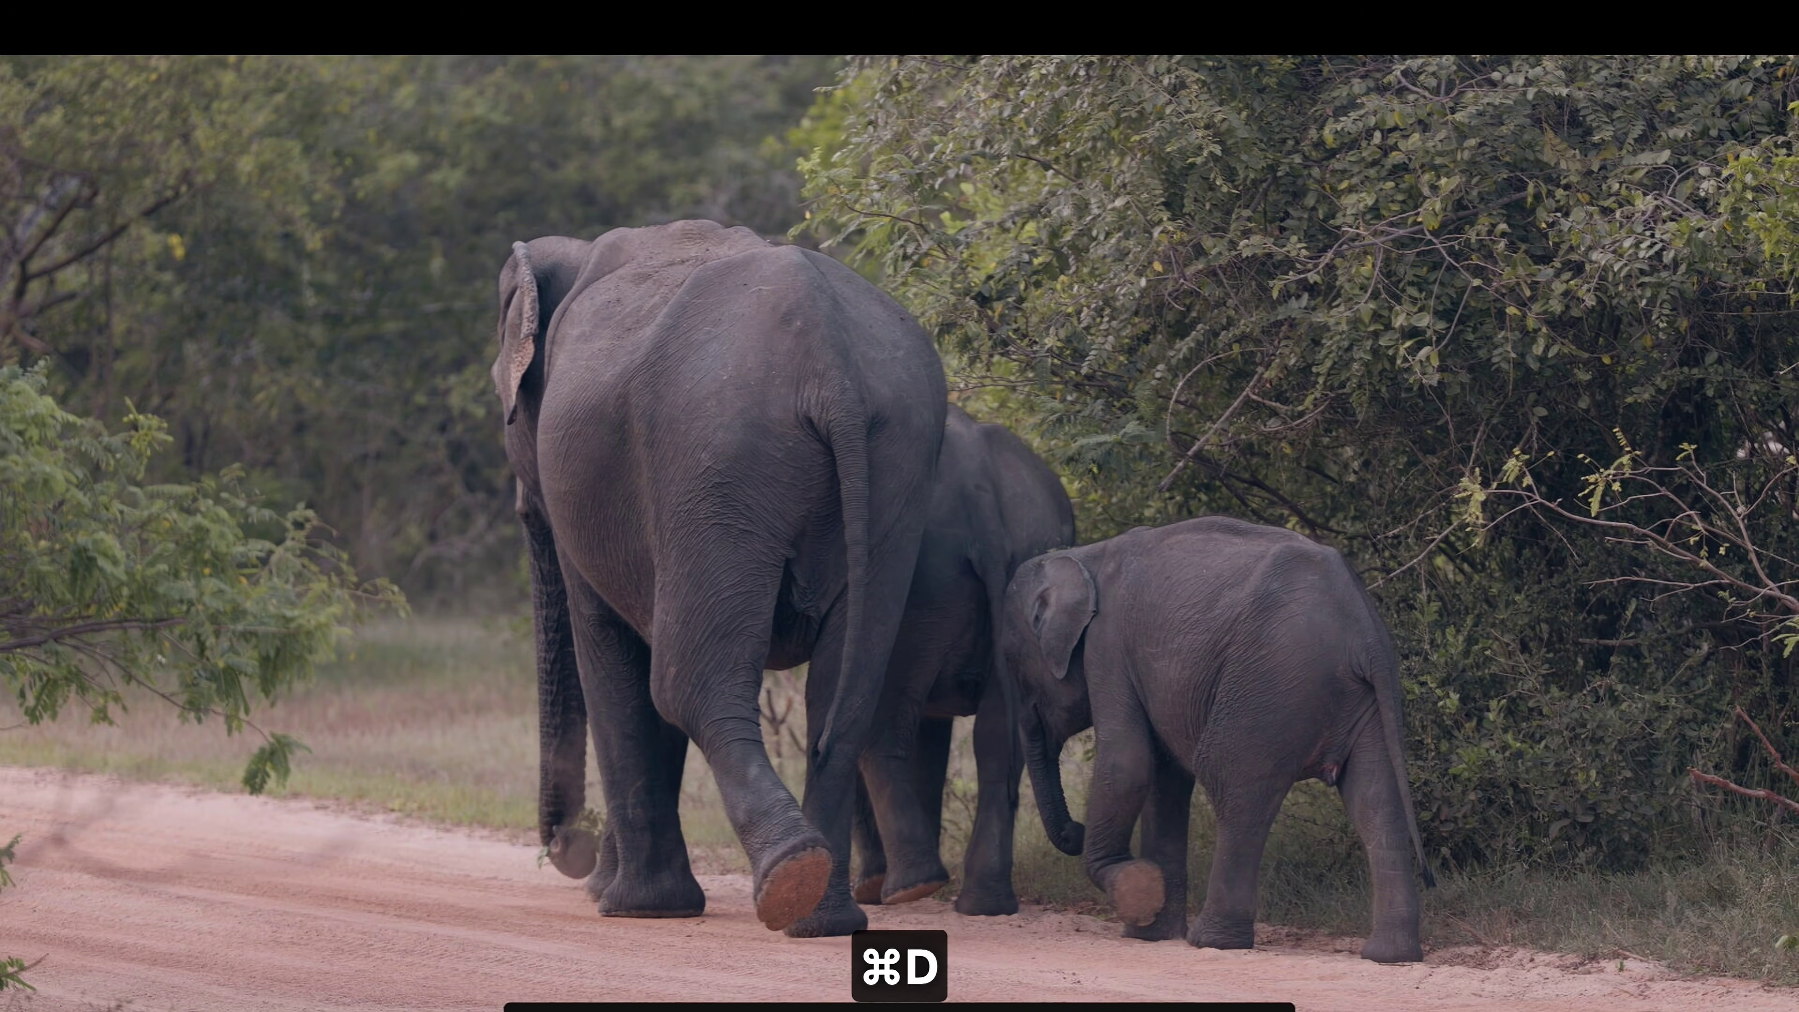
key("super+d")
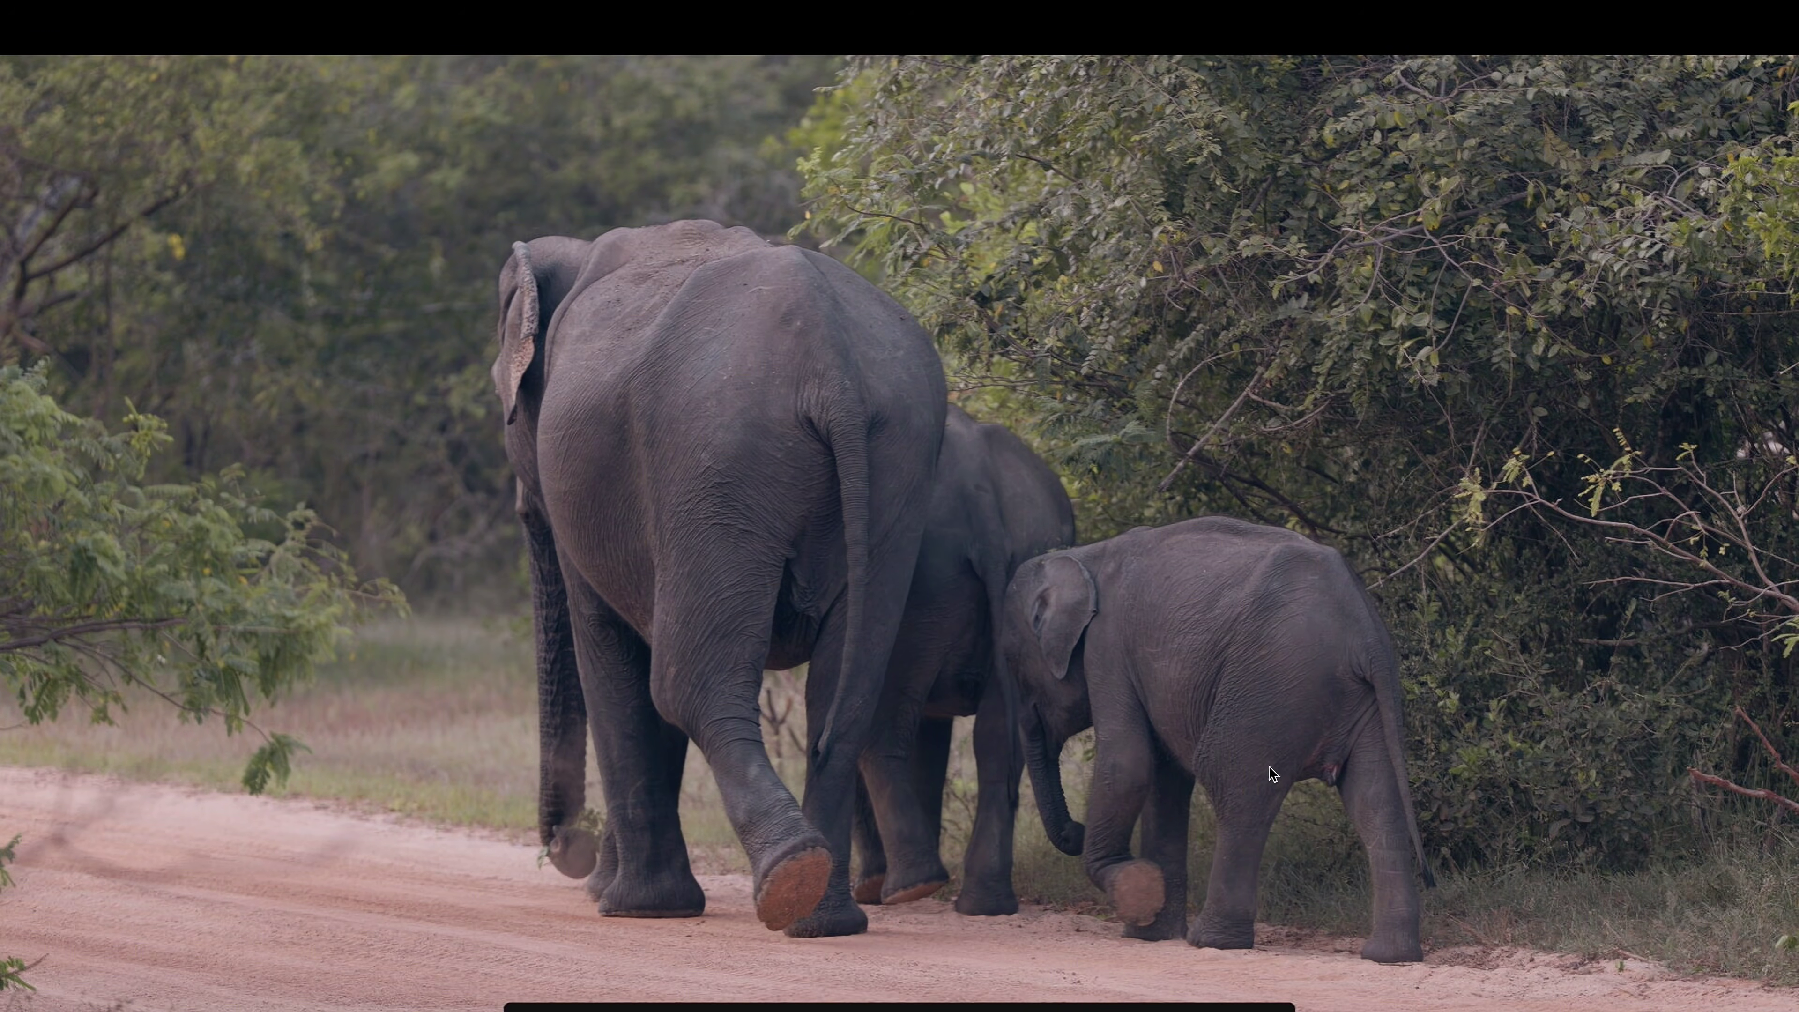
key("Escape")
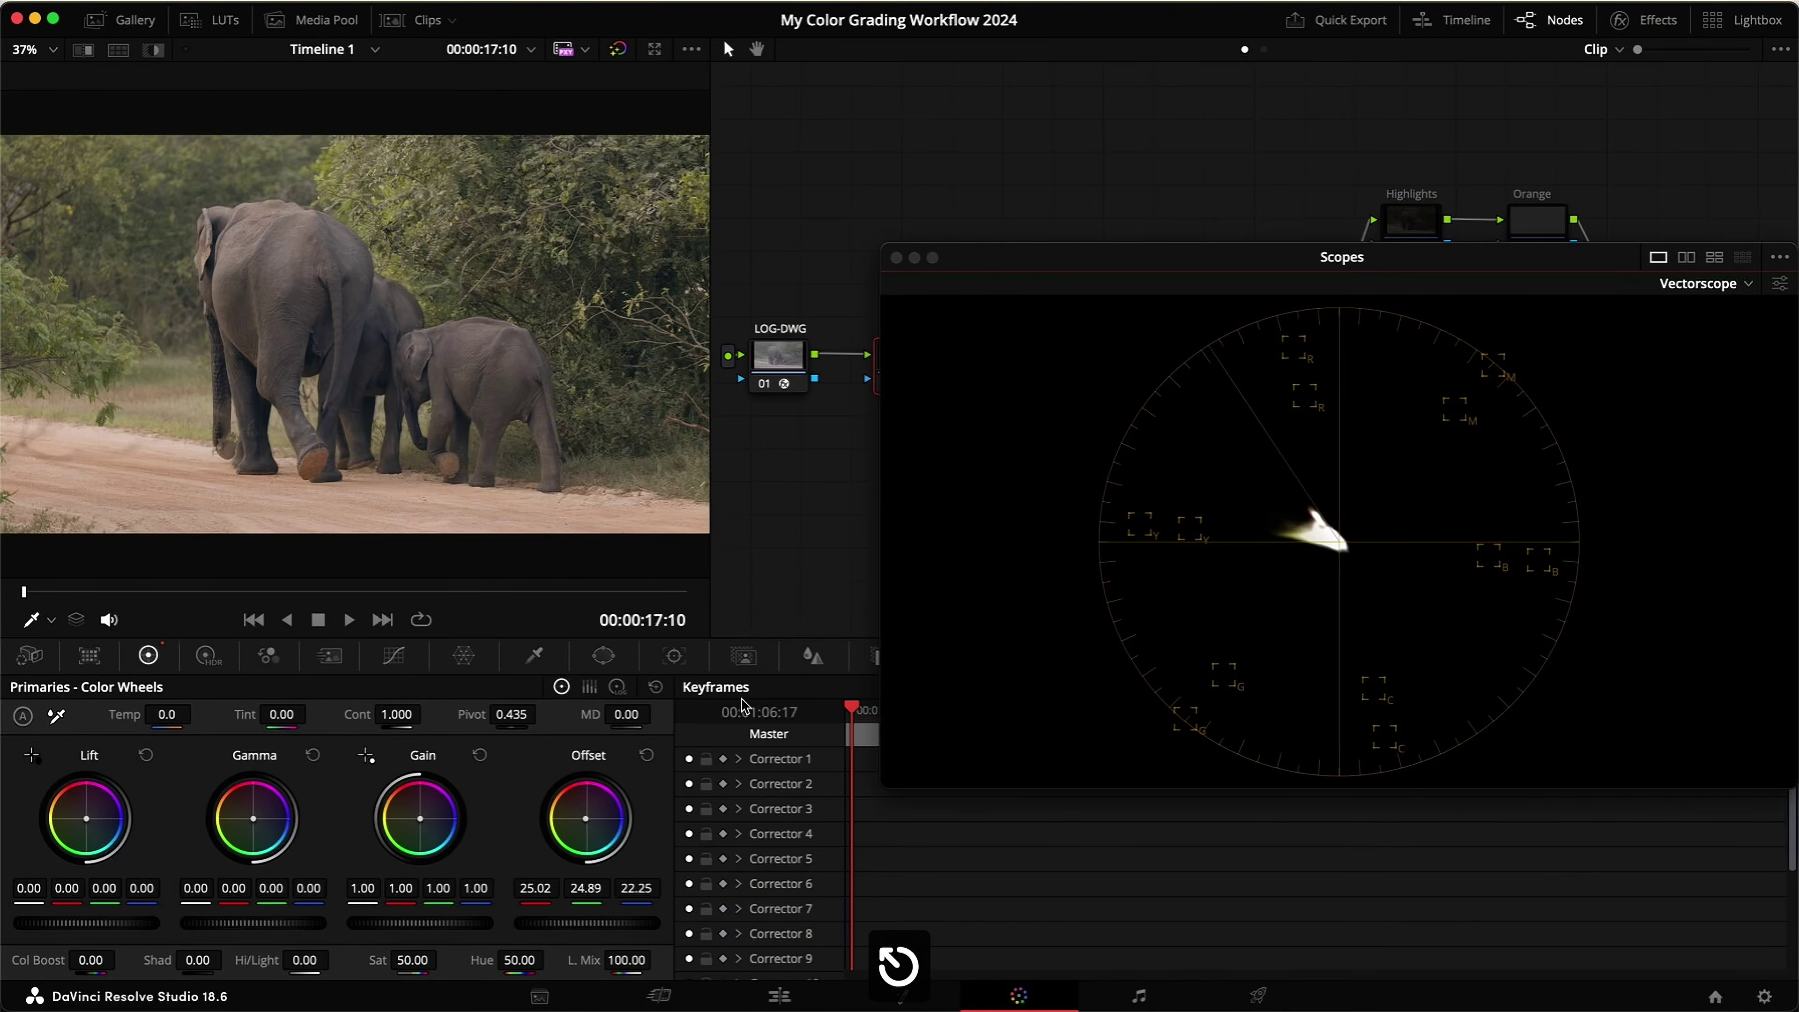
Step: Set the Balance node's green Offset to 24.57, save the project and close the separate scopes window
left_click_drag(585, 882, 581, 882)
key("super+d")
key("super+s")
left_click(896, 258)
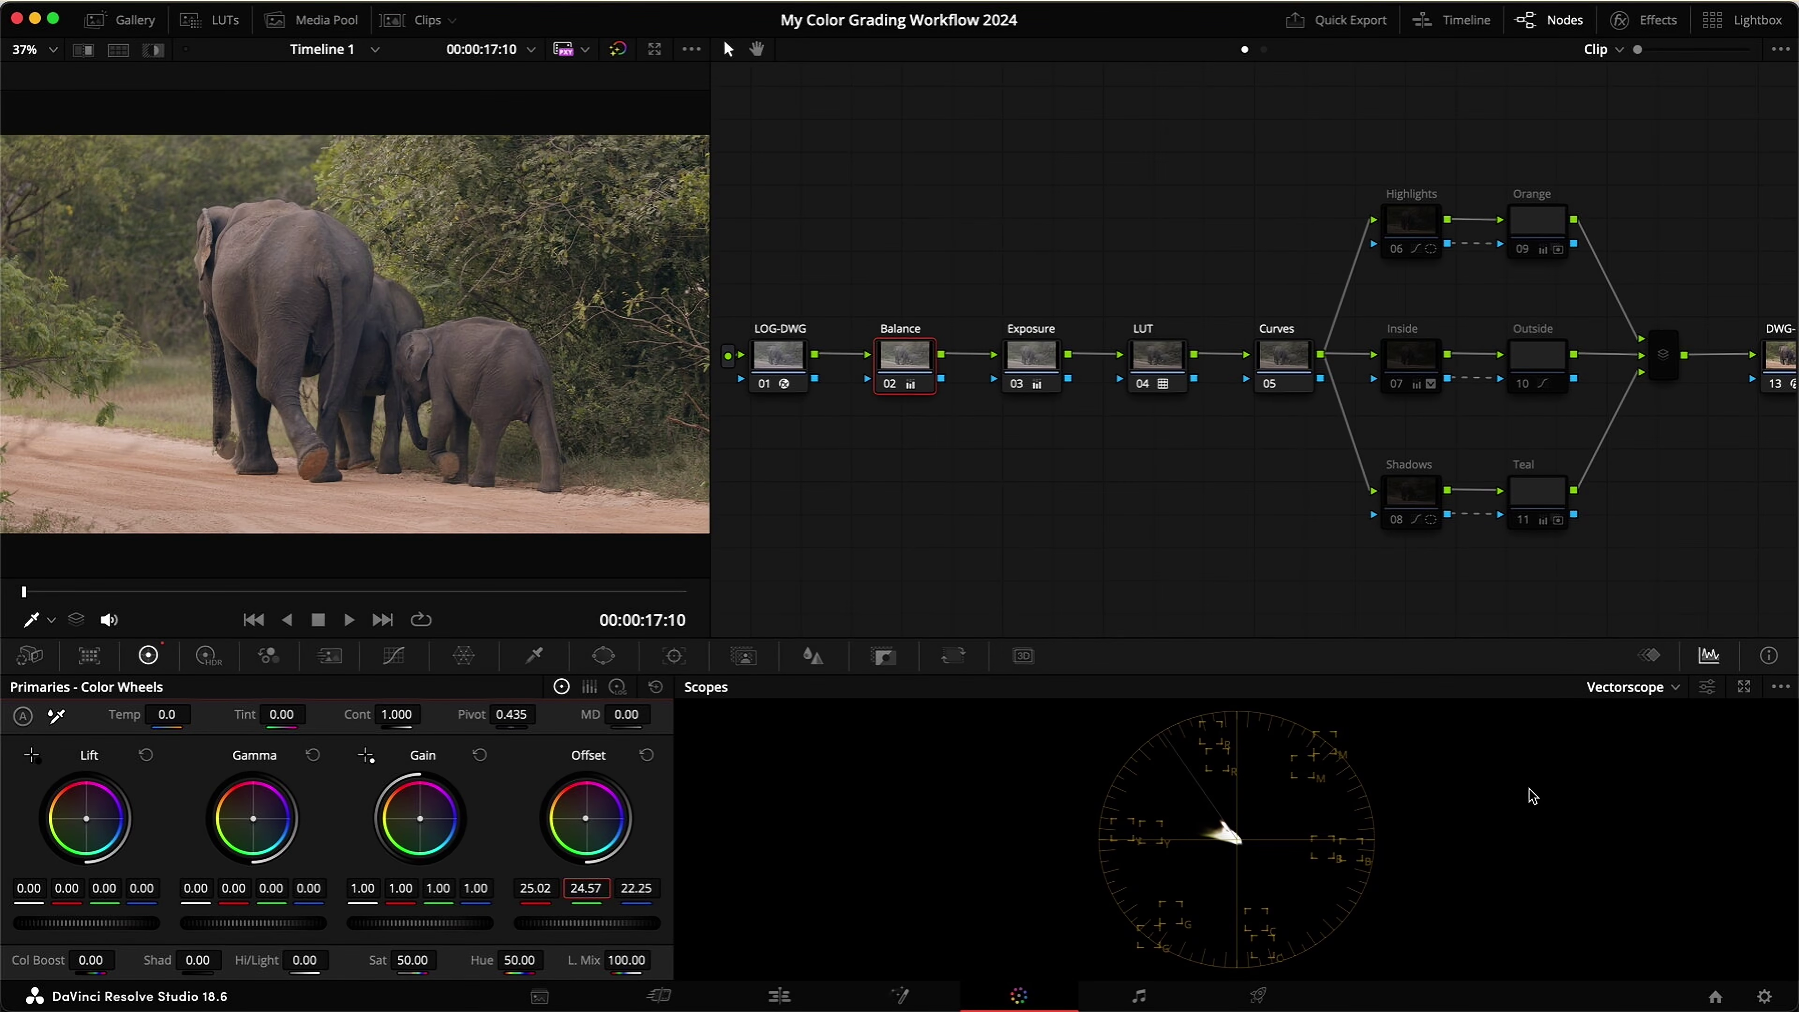
Step: On the Curves node, add anchor points to the Hue Vs Sat curve and raise the greens to saturation 1.11
left_click(1296, 356)
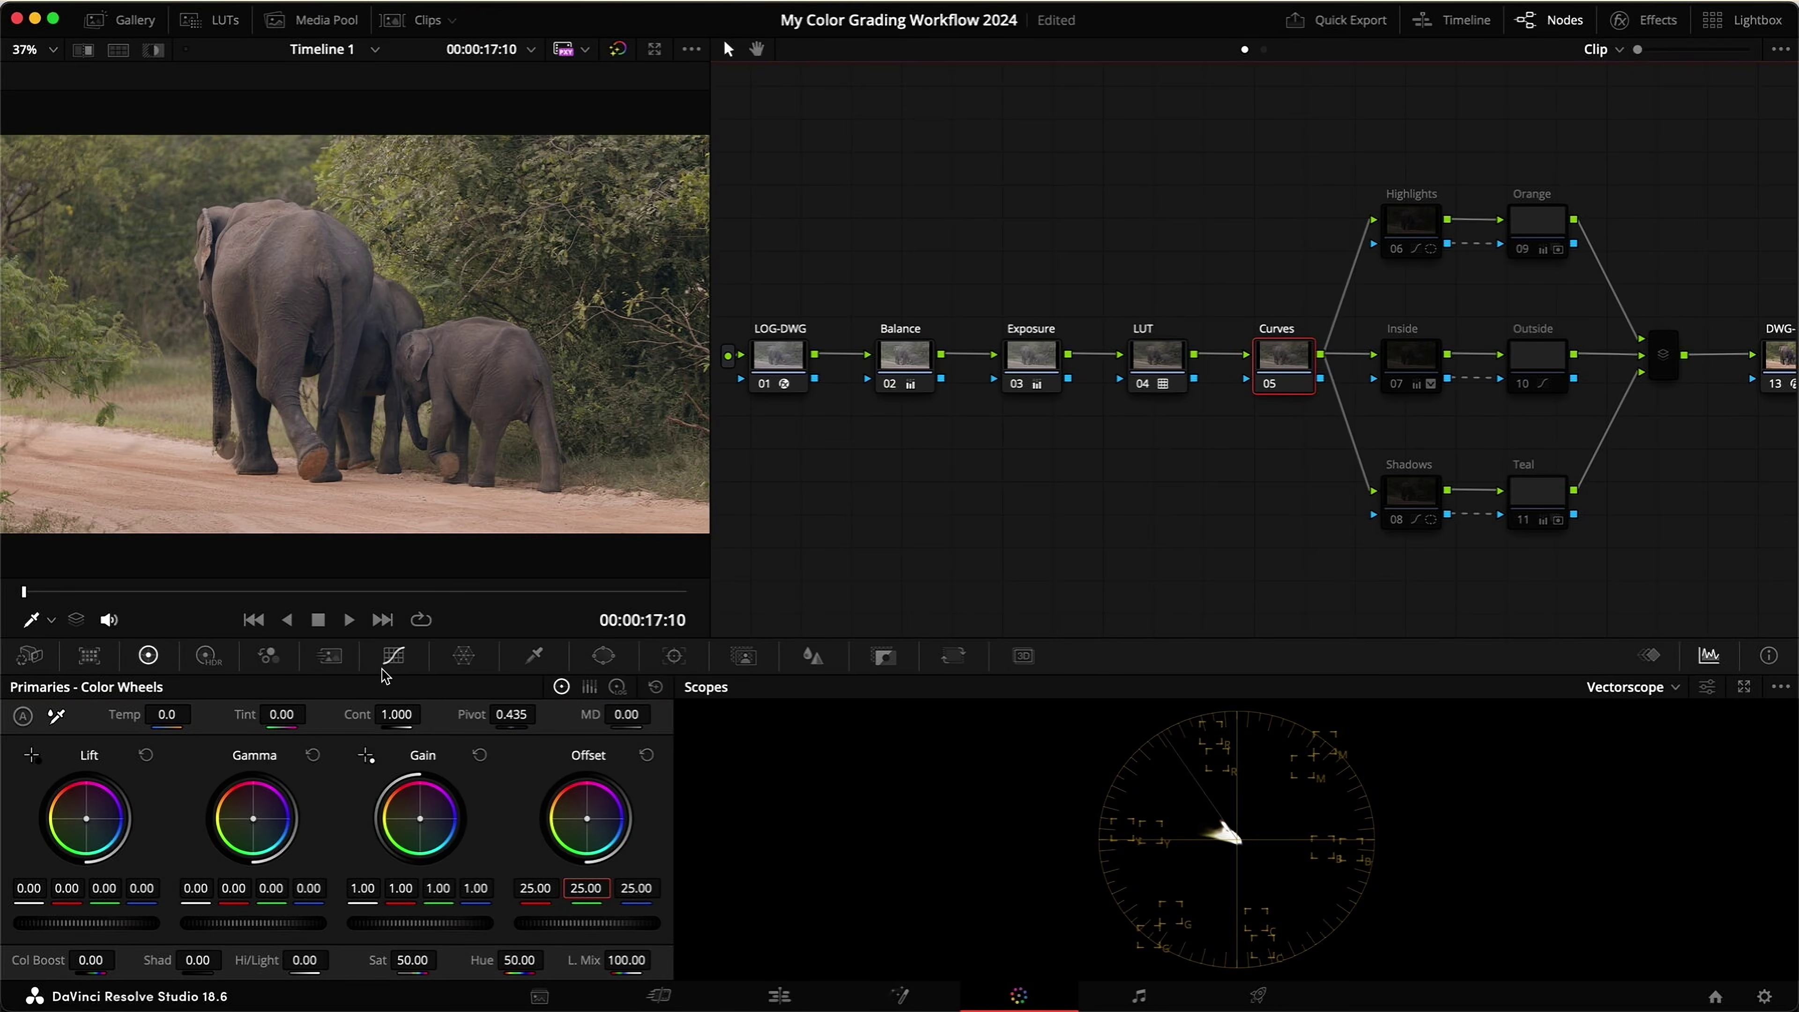
left_click(394, 657)
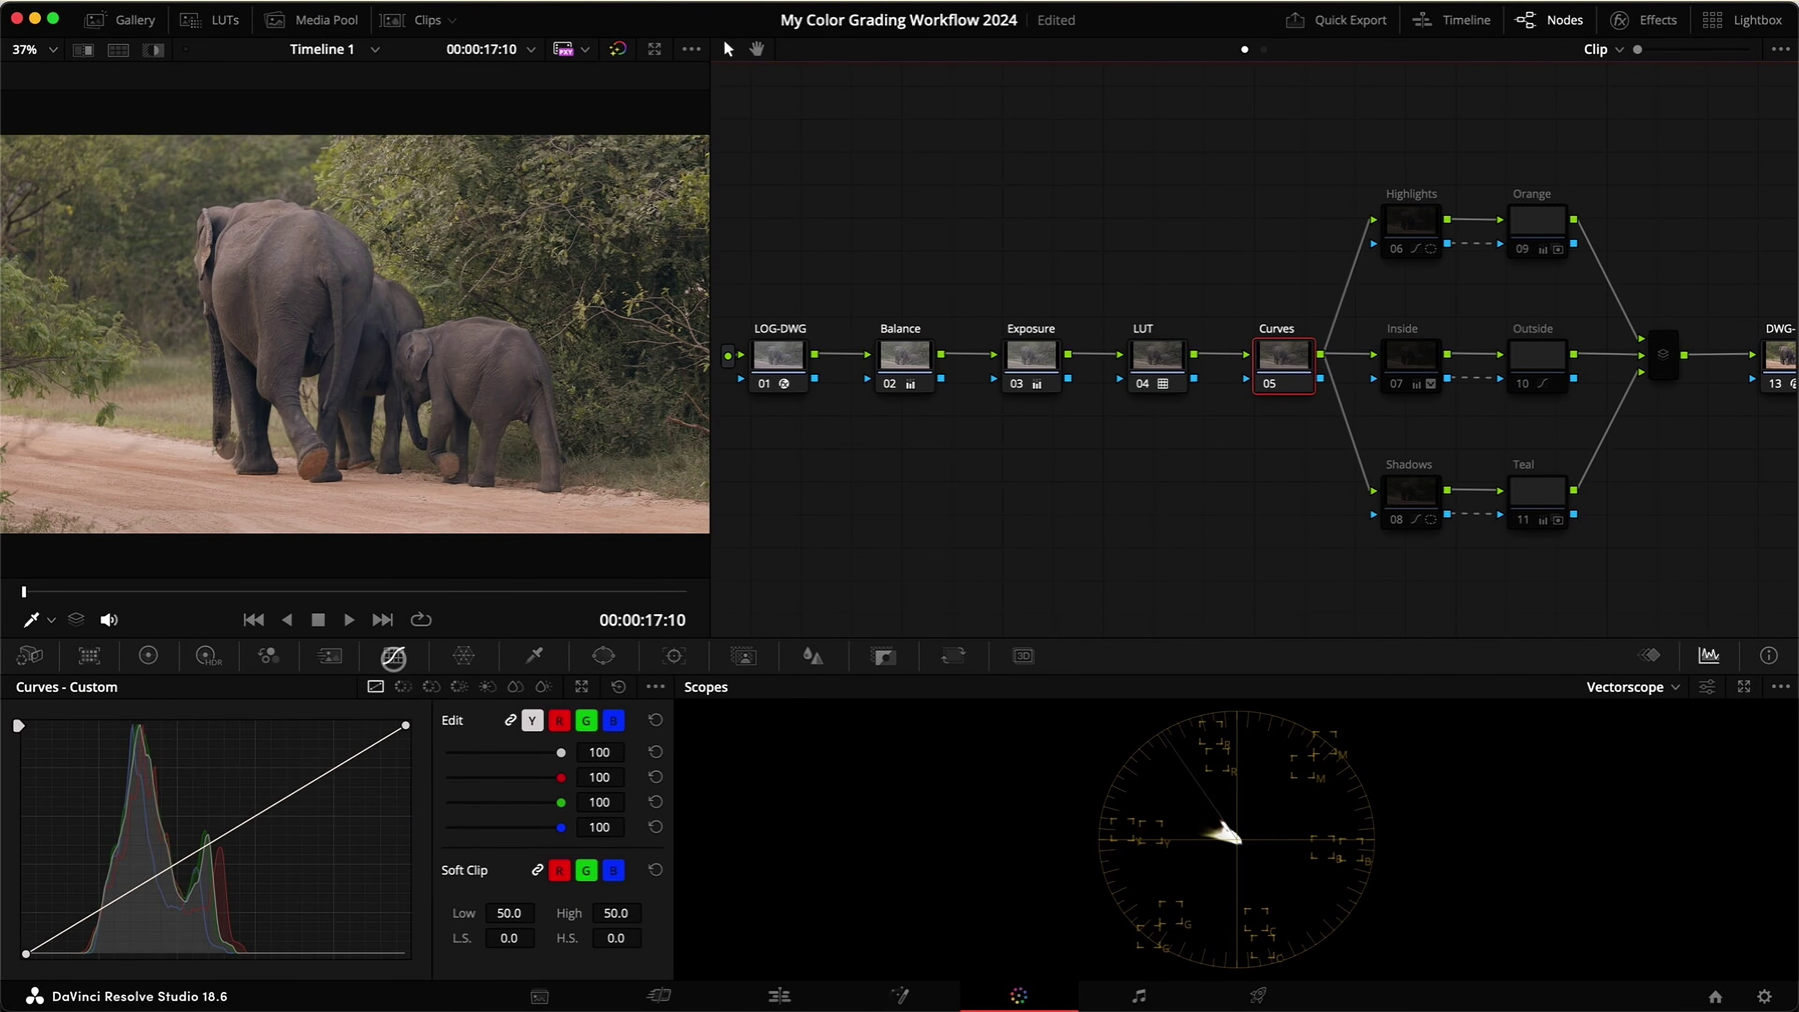
left_click(432, 687)
left_click(84, 824)
left_click_drag(85, 824, 85, 822)
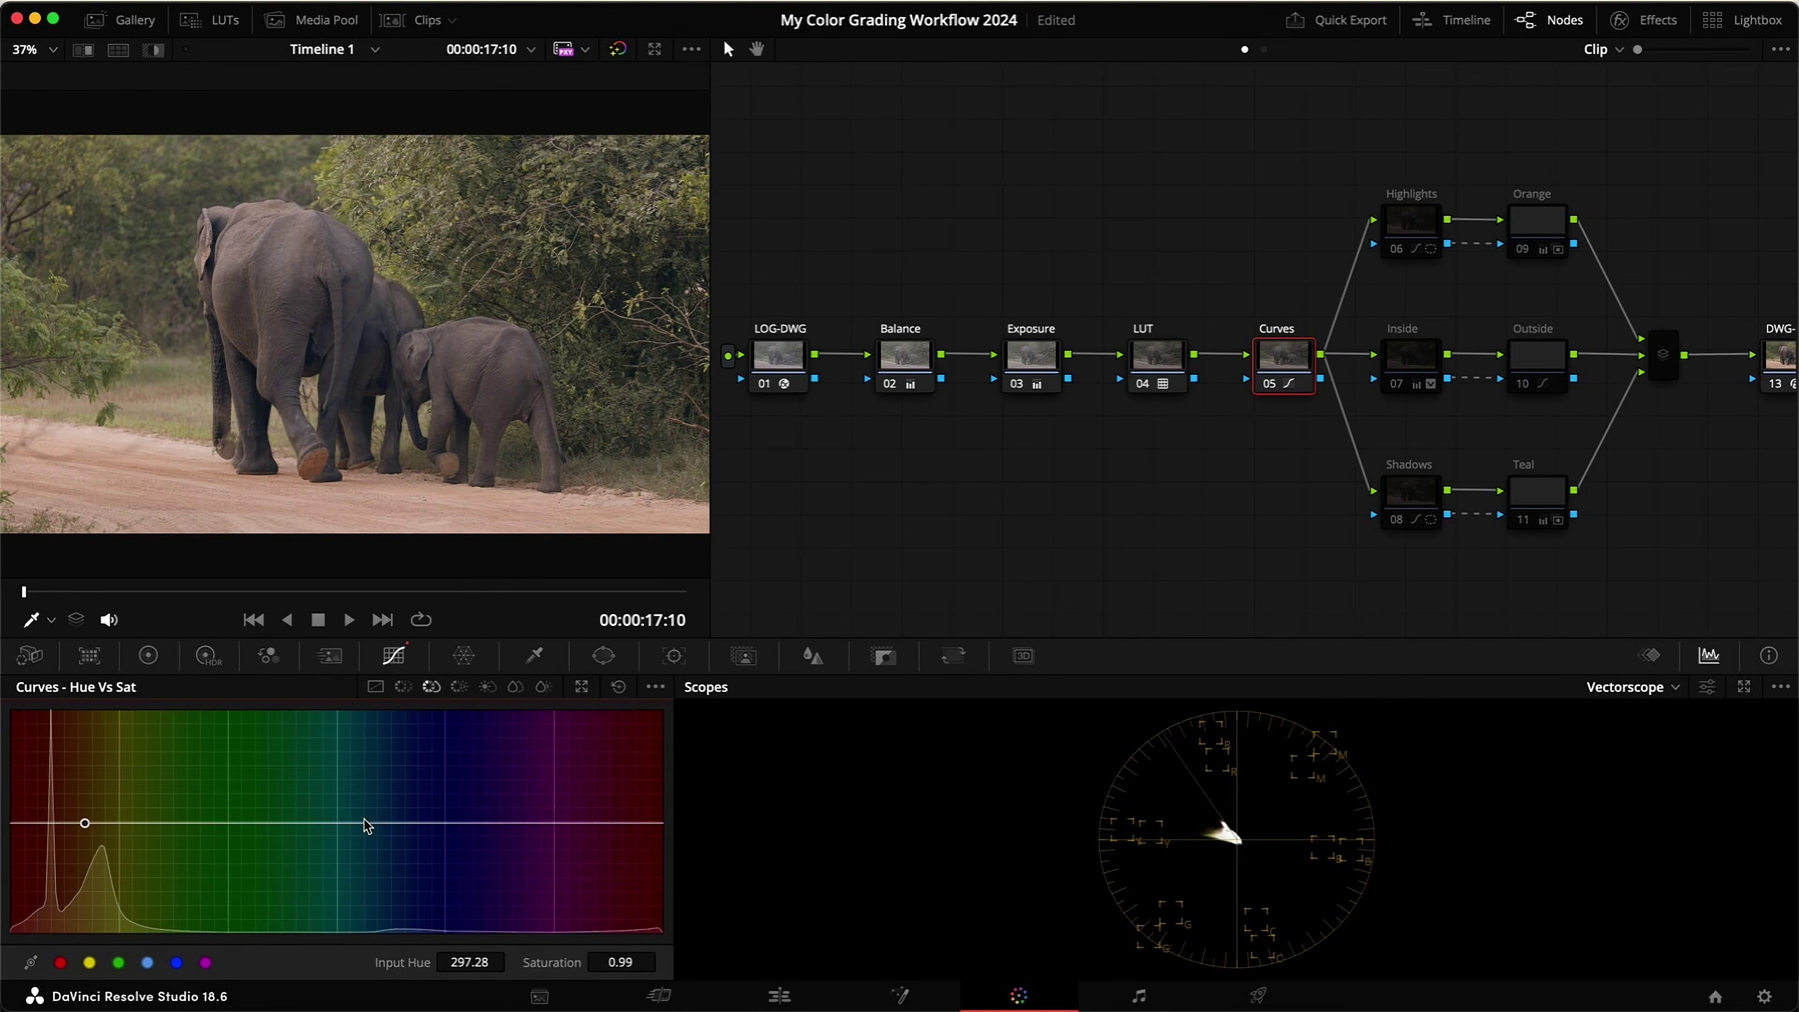
left_click(388, 823)
left_click(204, 823)
left_click_drag(204, 822, 190, 811)
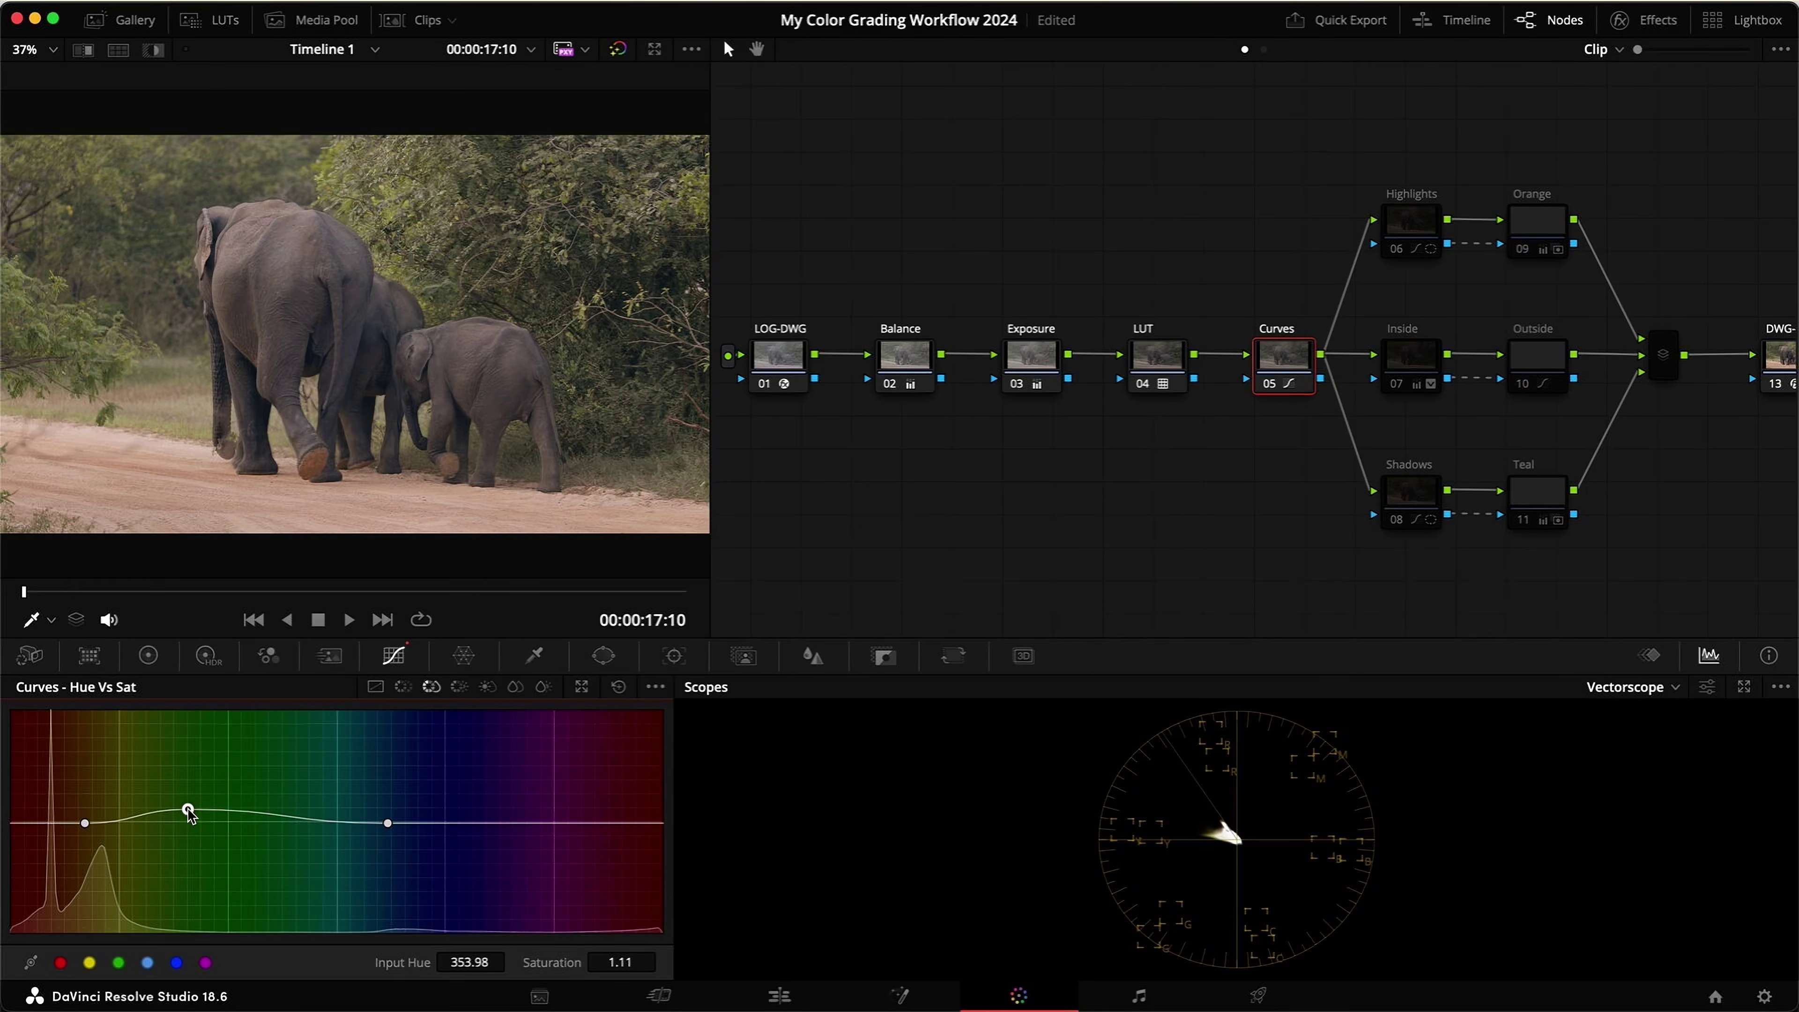
Step: Anchor the Hue Vs Hue curve on both sides of the greens and rotate the green hues by 26.40
left_click(403, 687)
left_click(87, 822)
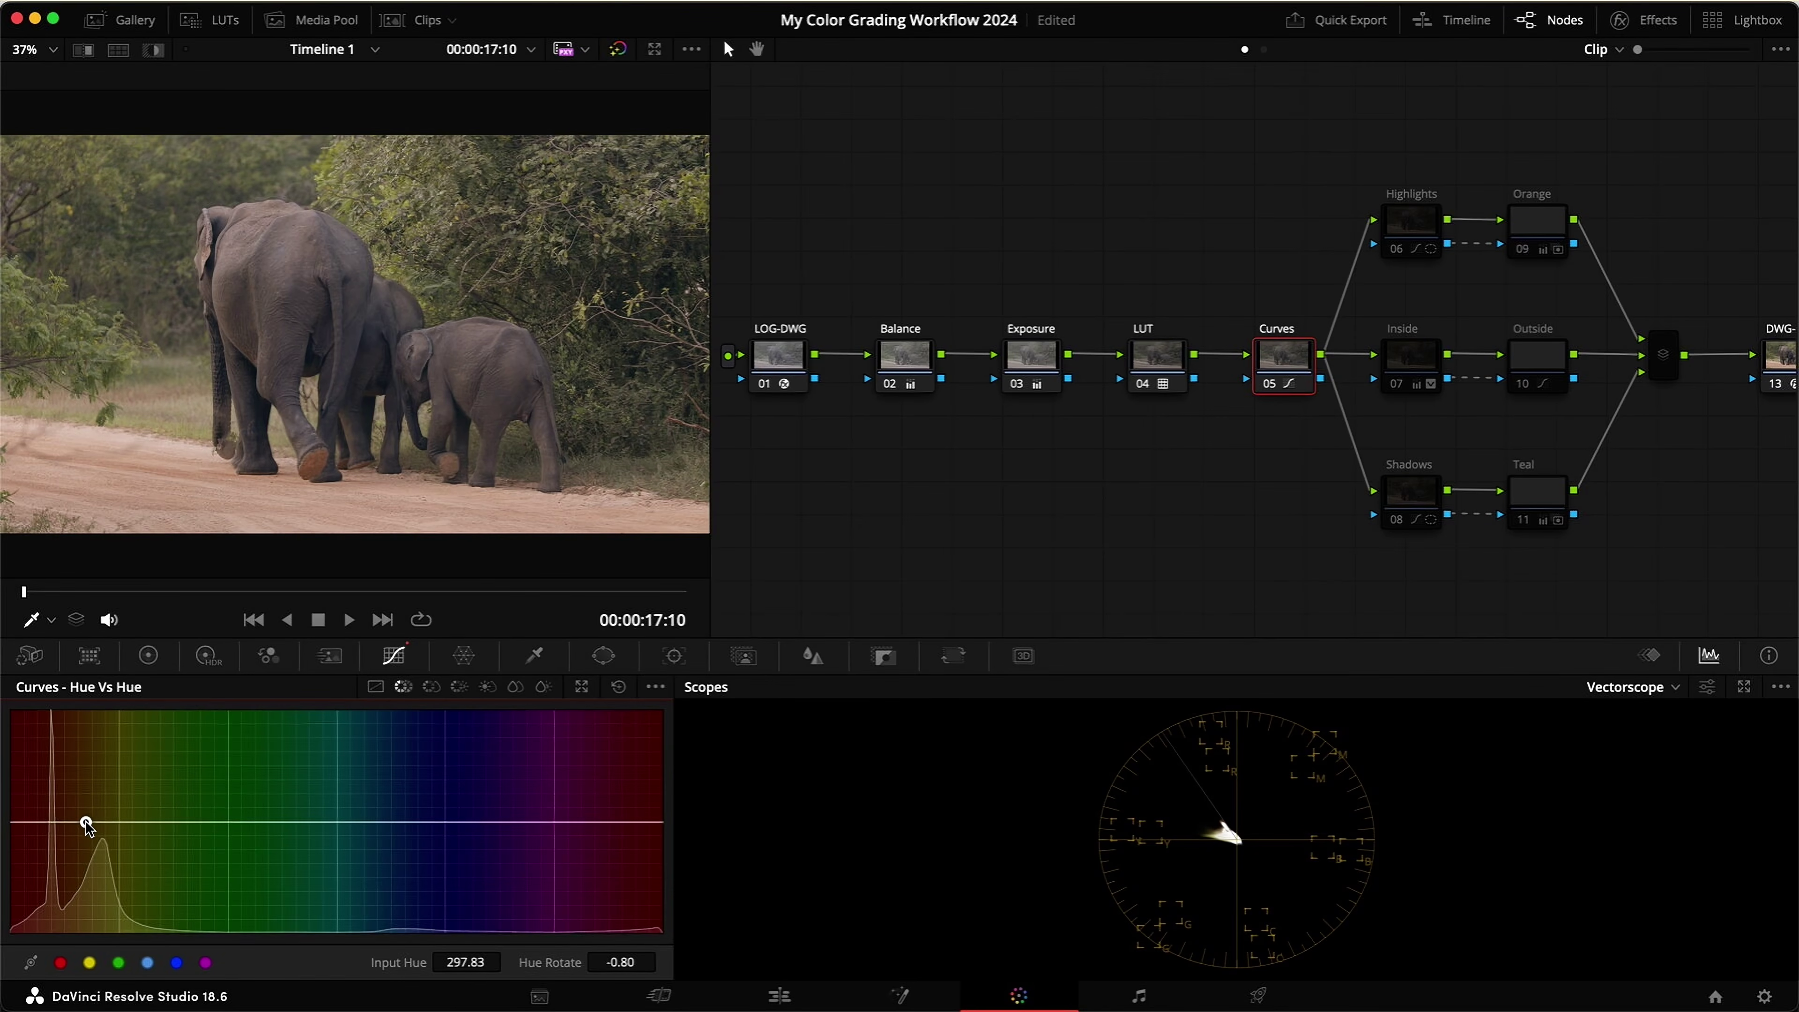
left_click(356, 823)
left_click(168, 822)
left_click_drag(169, 823, 179, 805)
Step: Compare the elephant image with the Curves node off and on several times, and save the project
key("super+d")
key("super+d")
key("super+s")
key("super+d")
key("super+d")
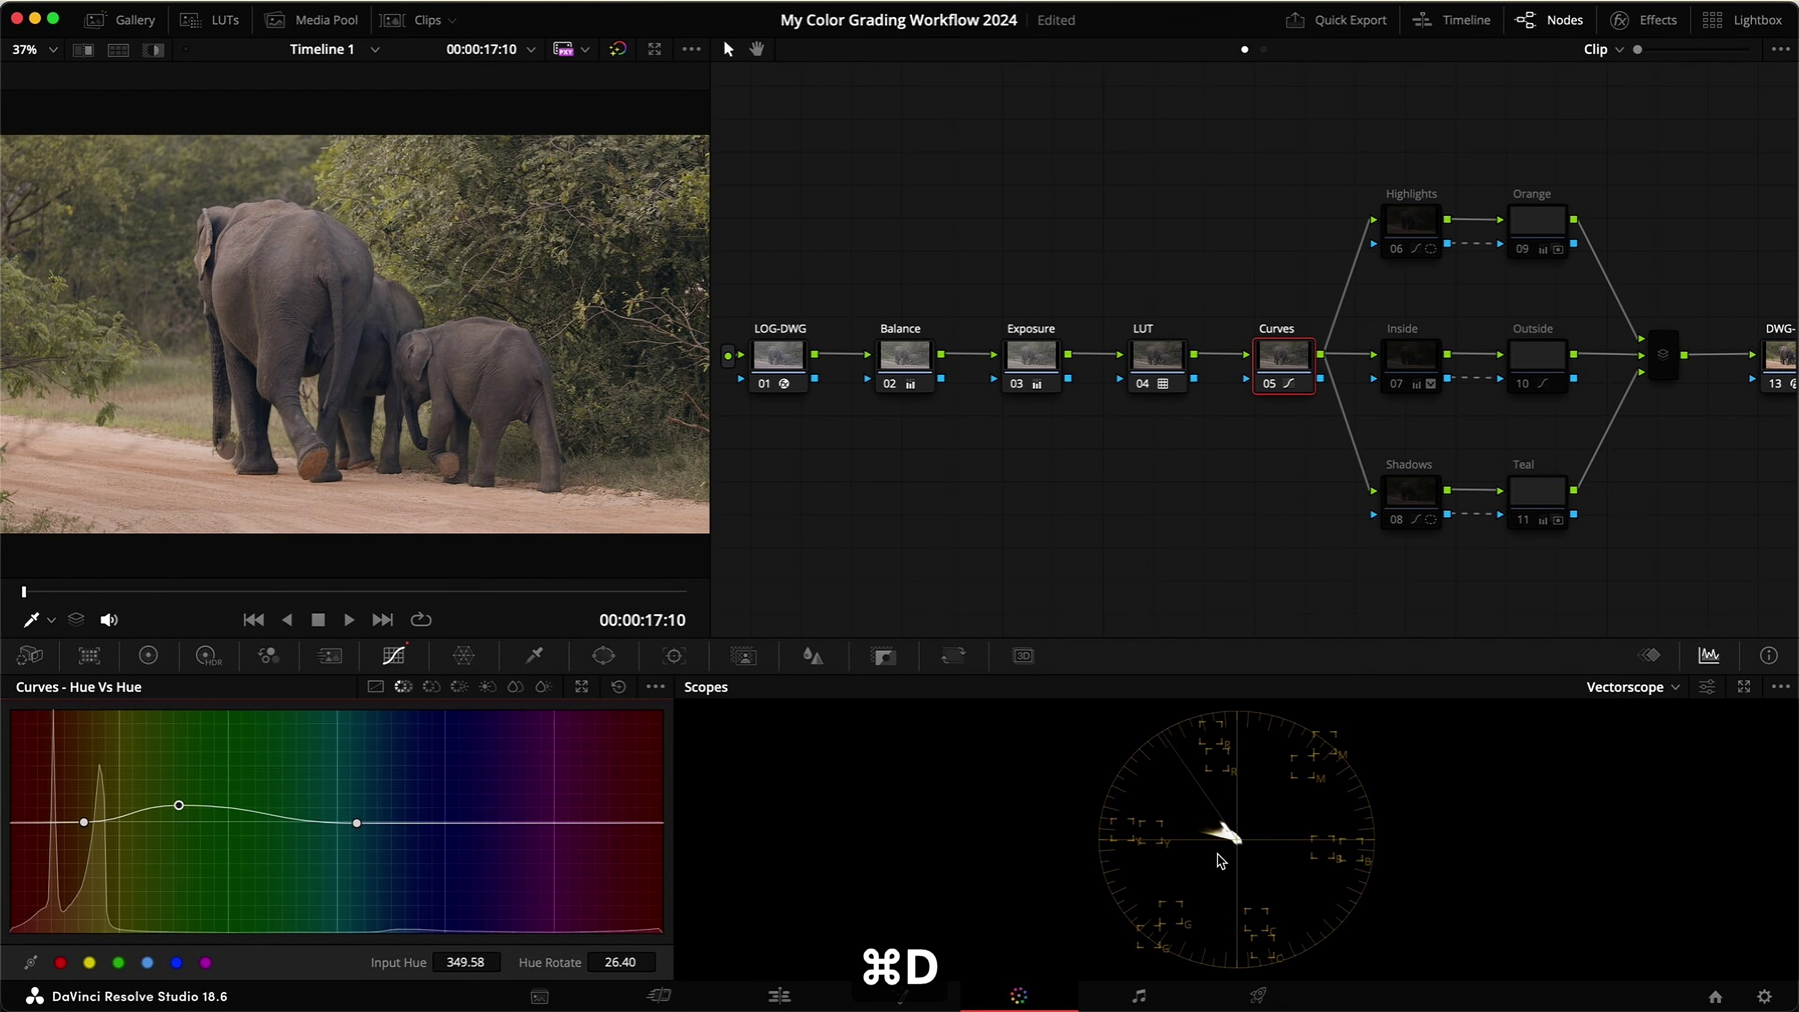
key("super+d")
key("super+d")
key("super+s")
Step: Enable the Inside and Outside nodes on the elephant clip
left_click(1404, 365)
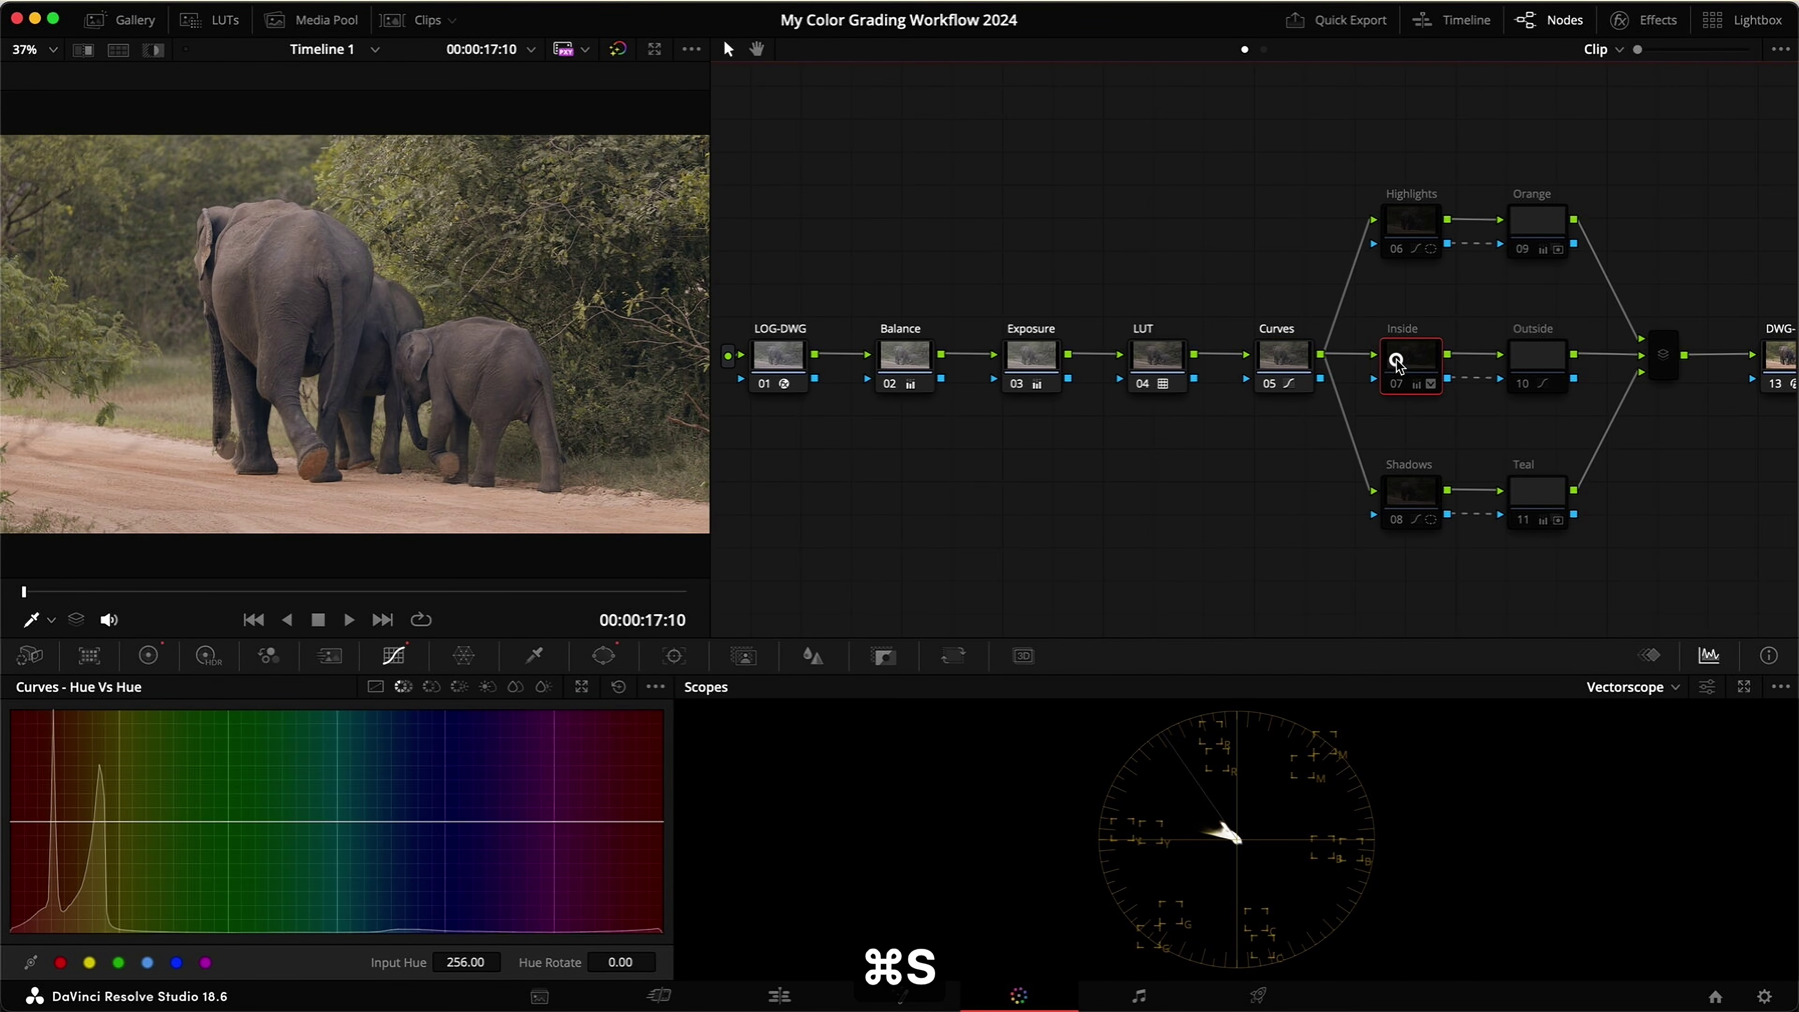
left_click(1526, 358)
key("super+d")
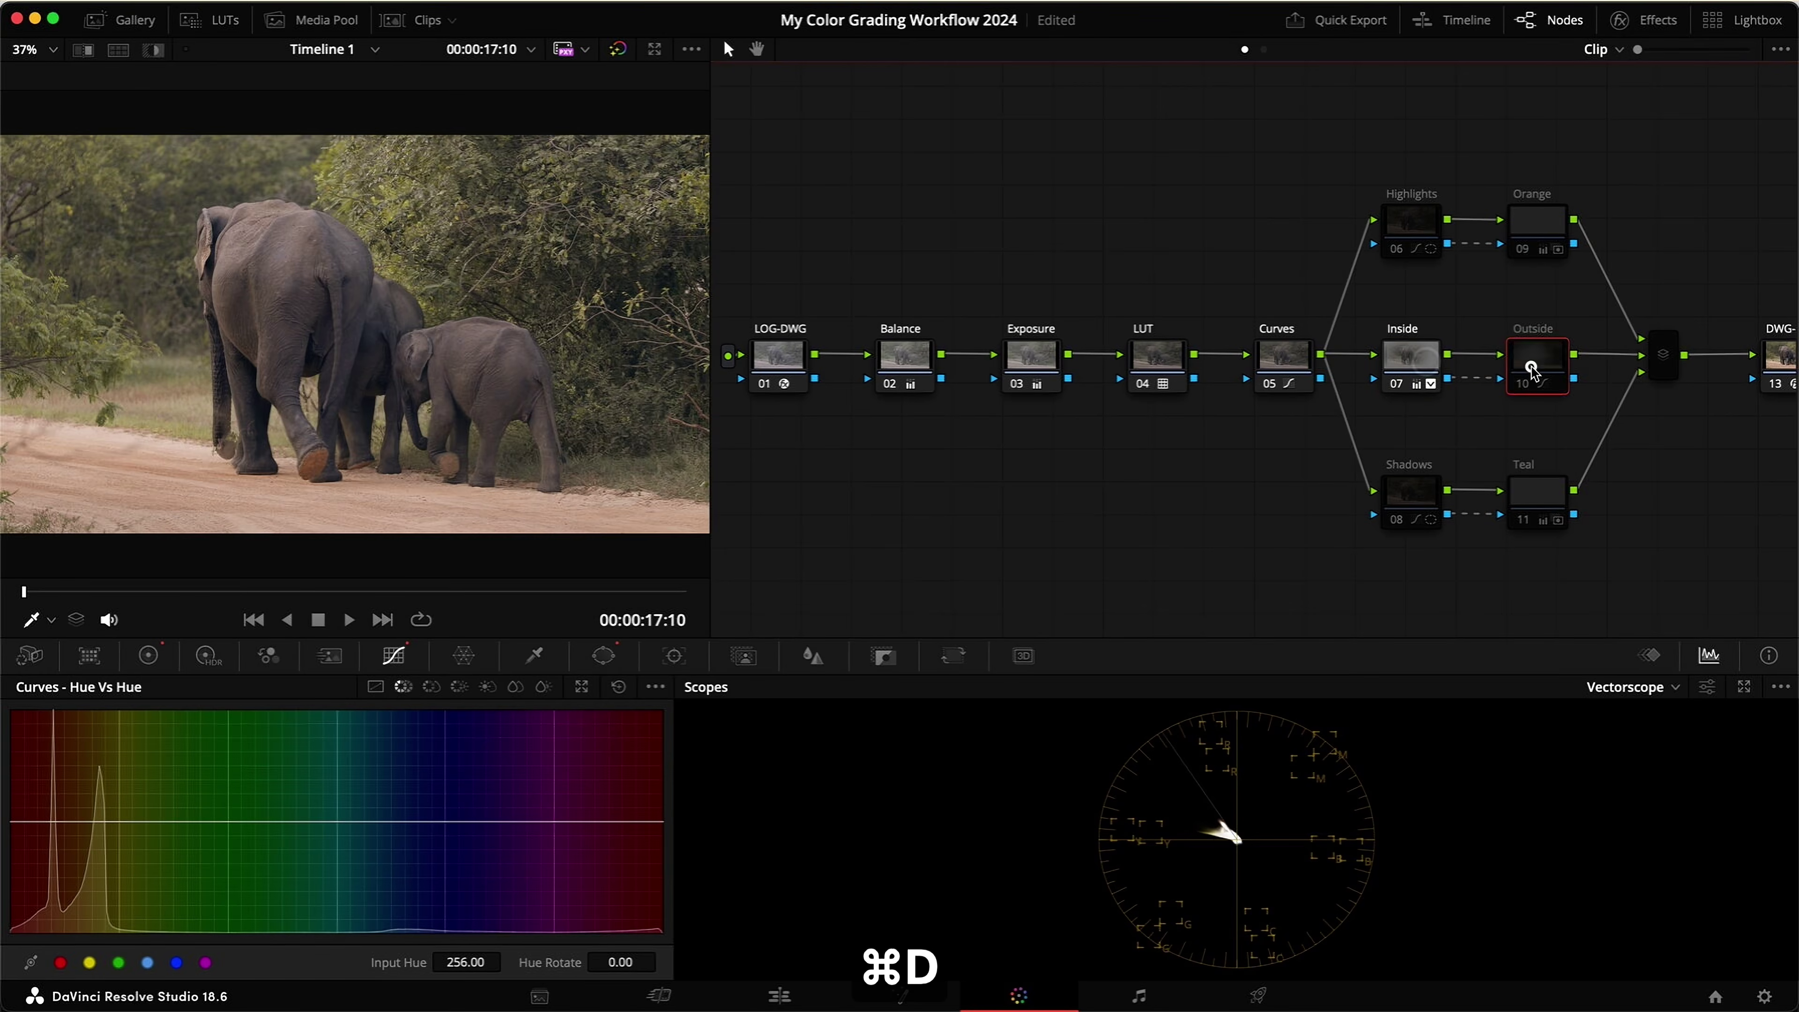
Step: Fit the Inside node's circular window around the elephants at Size 57.46, Aspect 59.70, Pan 50.15 and Tilt 49.96, and save
left_click(1426, 365)
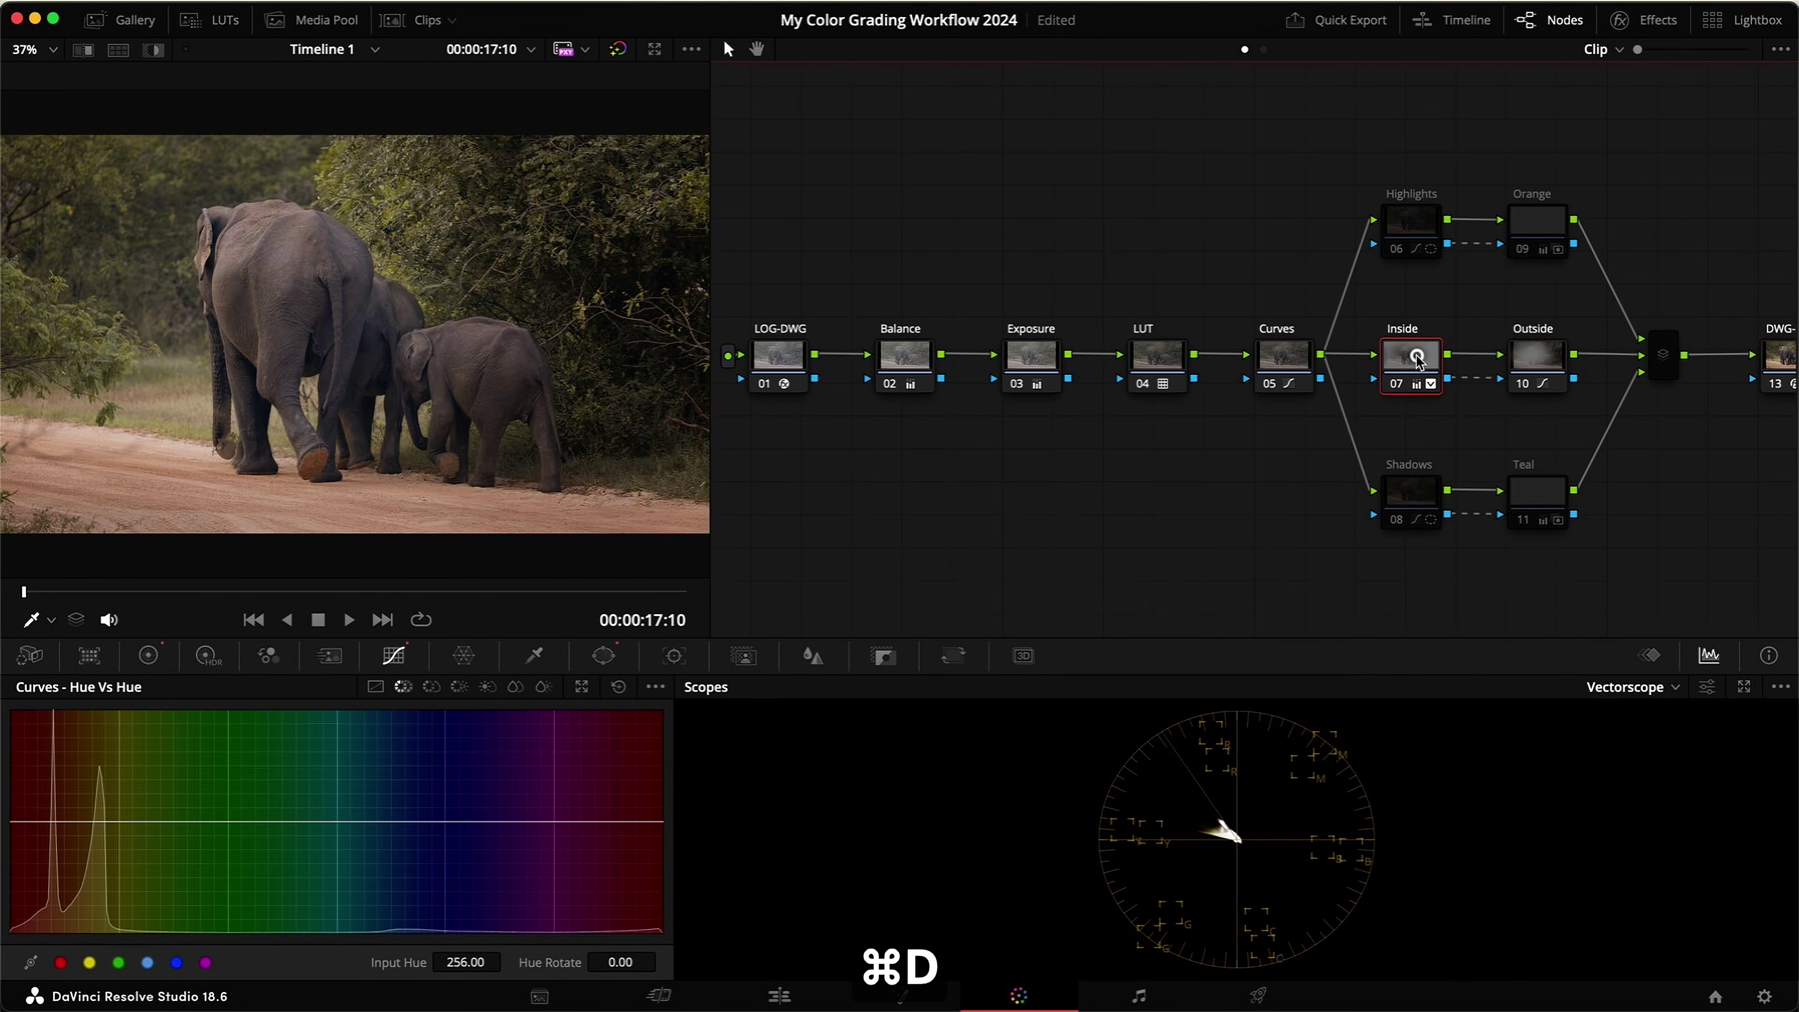
left_click(587, 651)
left_click_drag(257, 209, 348, 152)
left_click_drag(385, 341, 396, 354)
key("super+d")
key("super+d")
key("super+s")
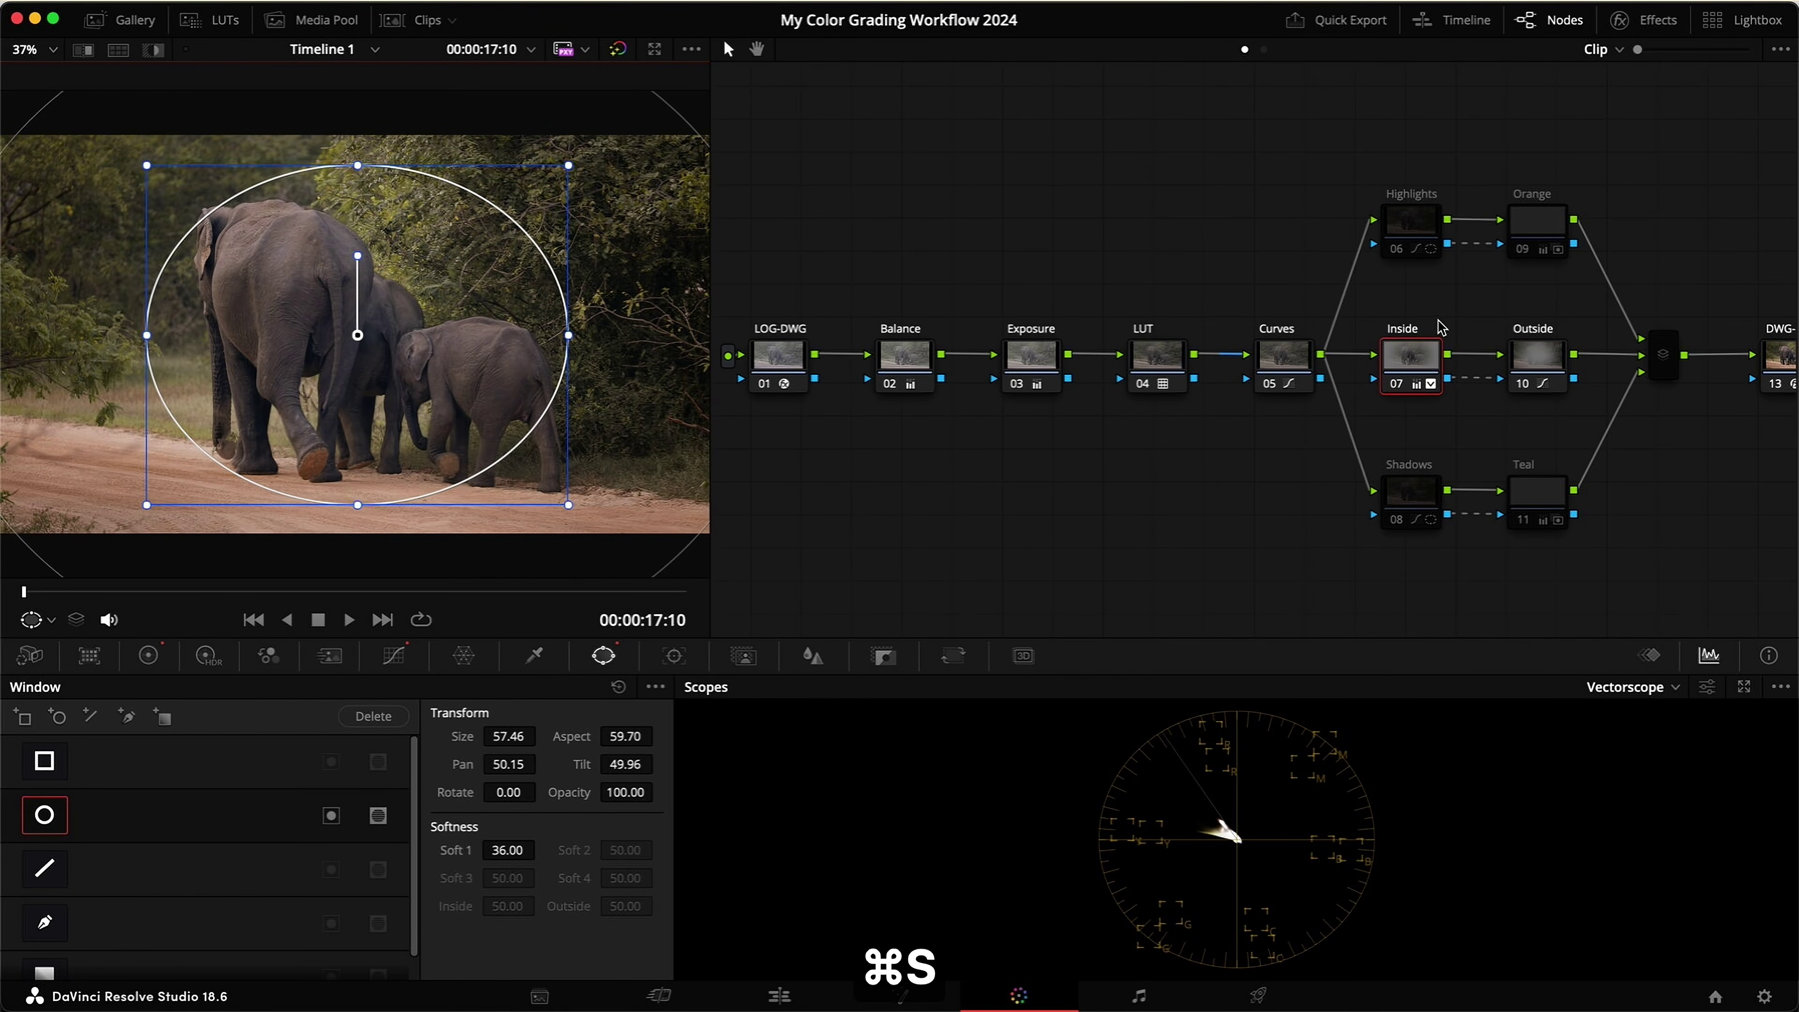
Step: Enable the Highlights and Orange nodes, and move the Highlights circular window to Pan 71.59 and Tilt 74.35
left_click(1408, 225)
key("super+d")
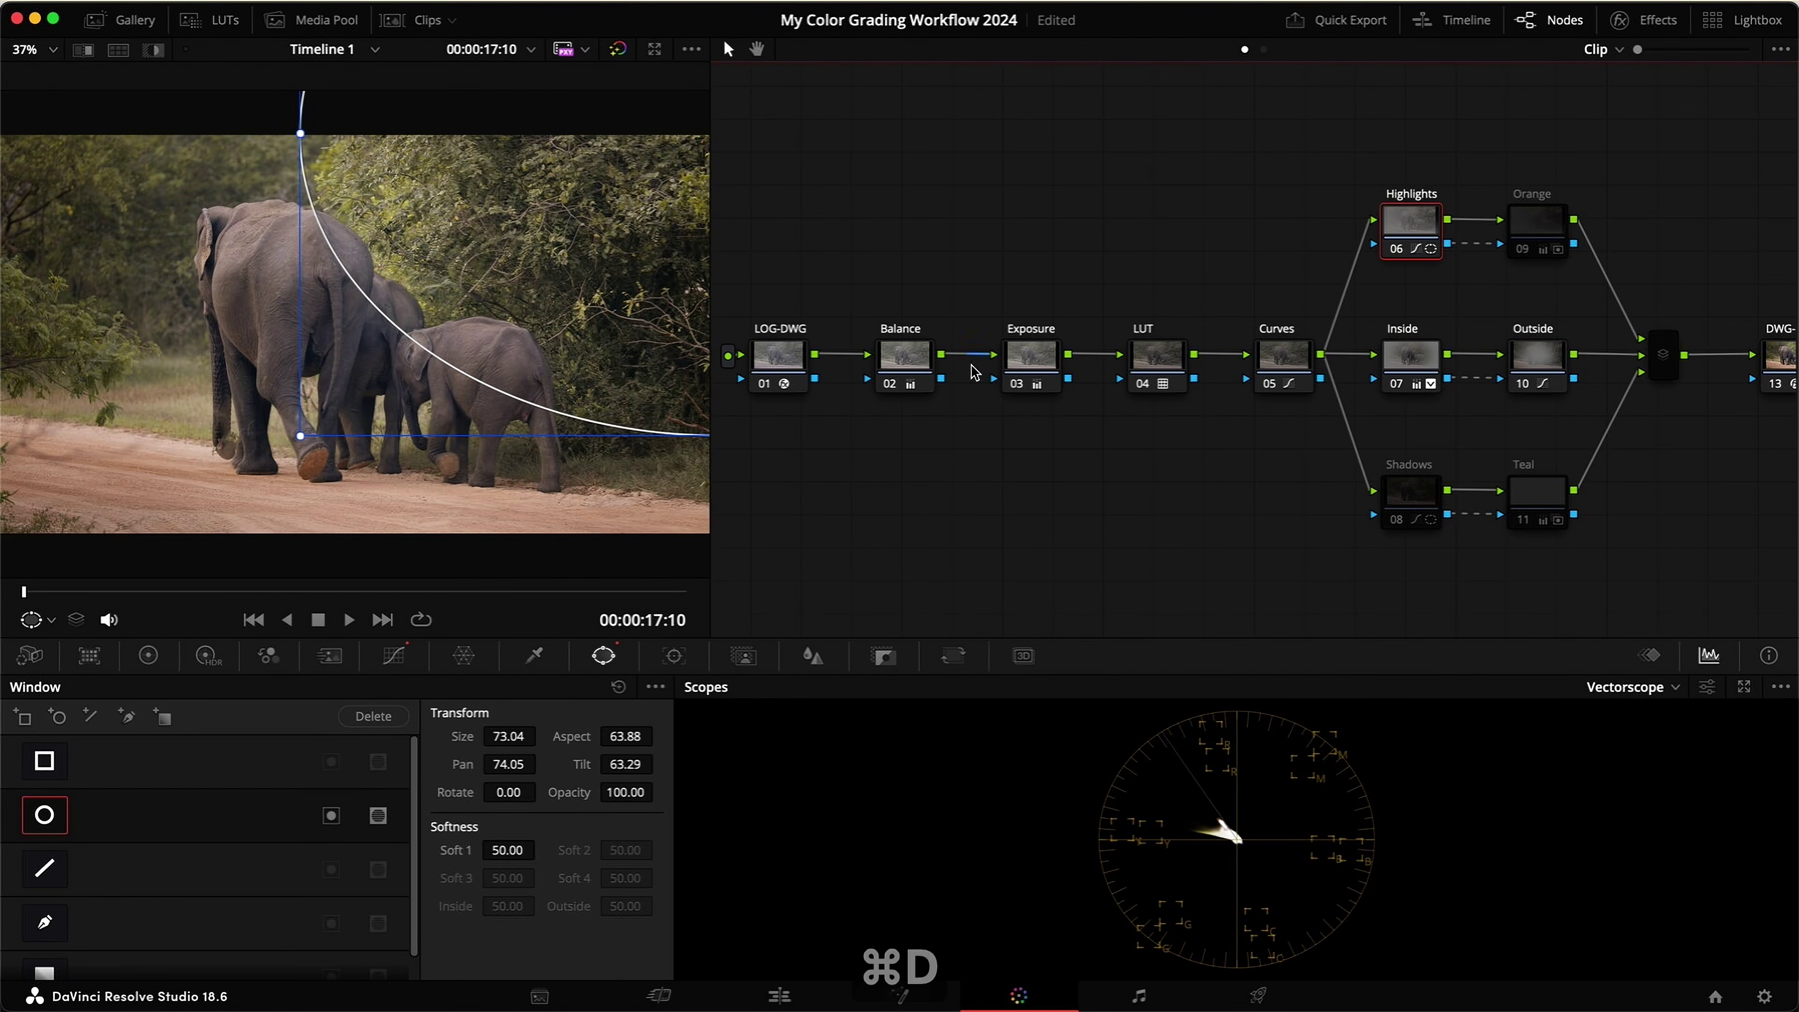
scroll(360, 336, "down", 3)
left_click_drag(454, 289, 423, 191)
key("super+d")
key("super+d")
key("super+s")
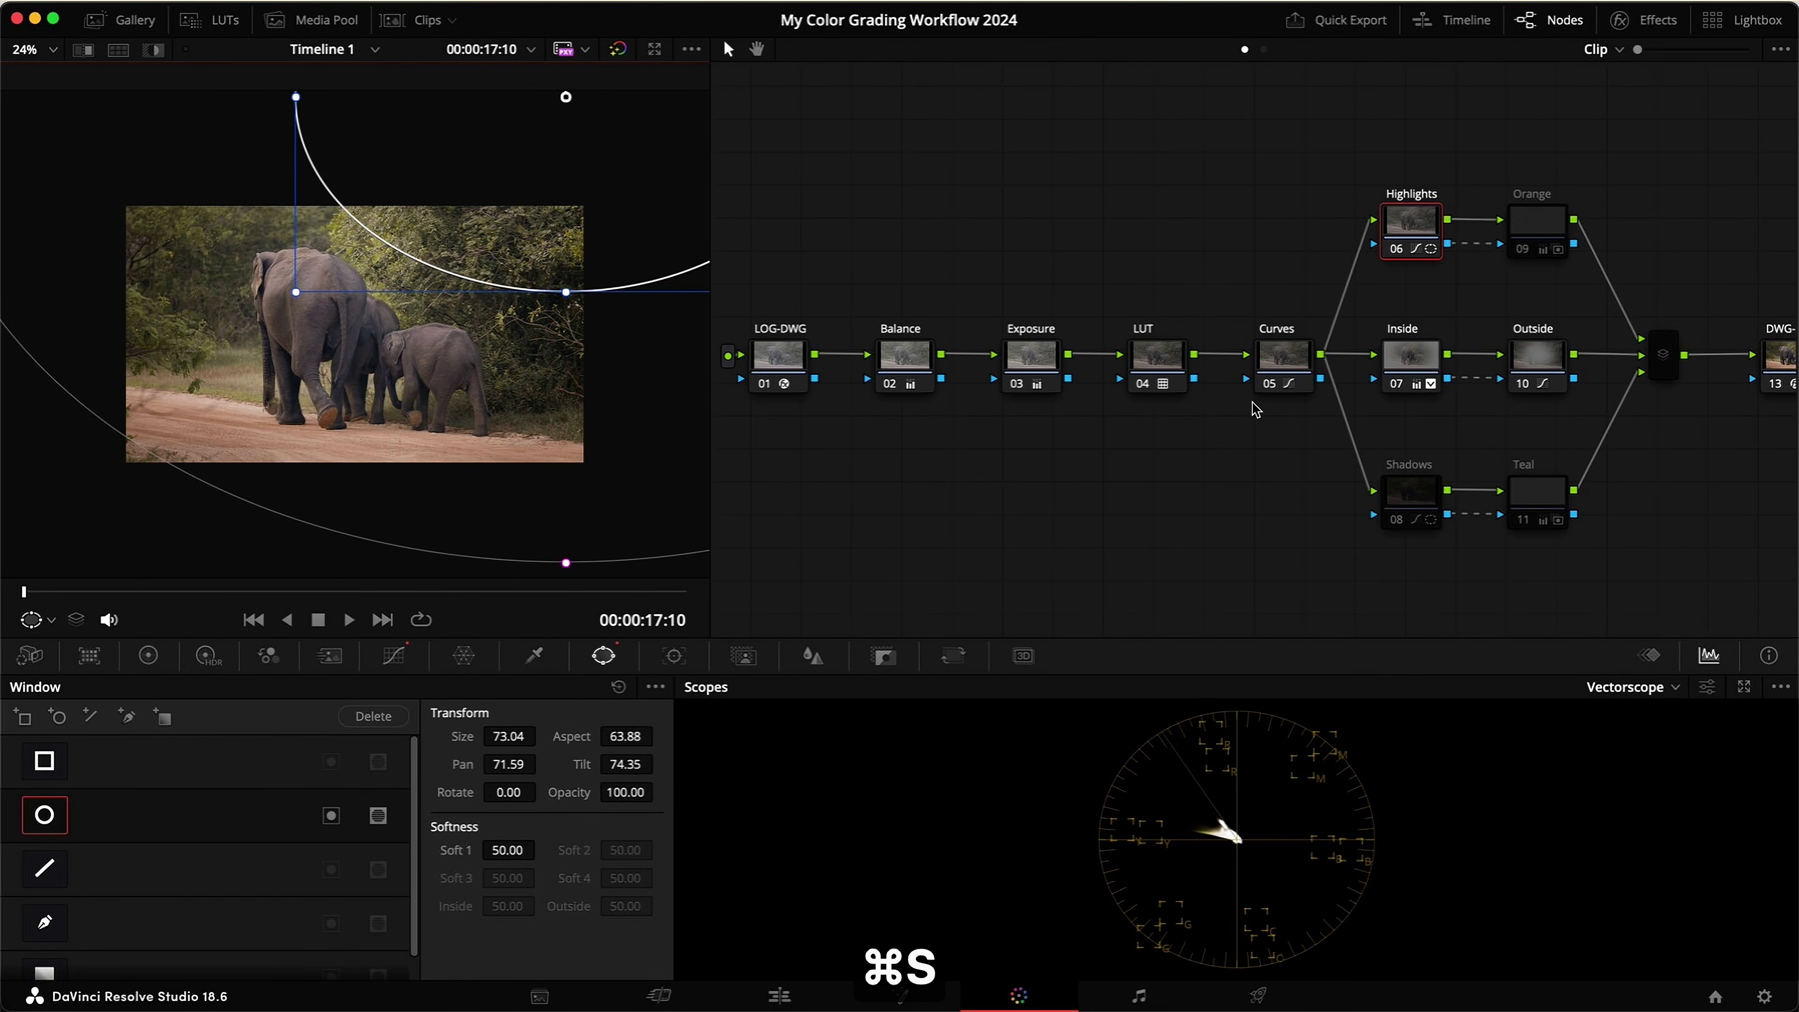
left_click(1544, 221)
key("super+d")
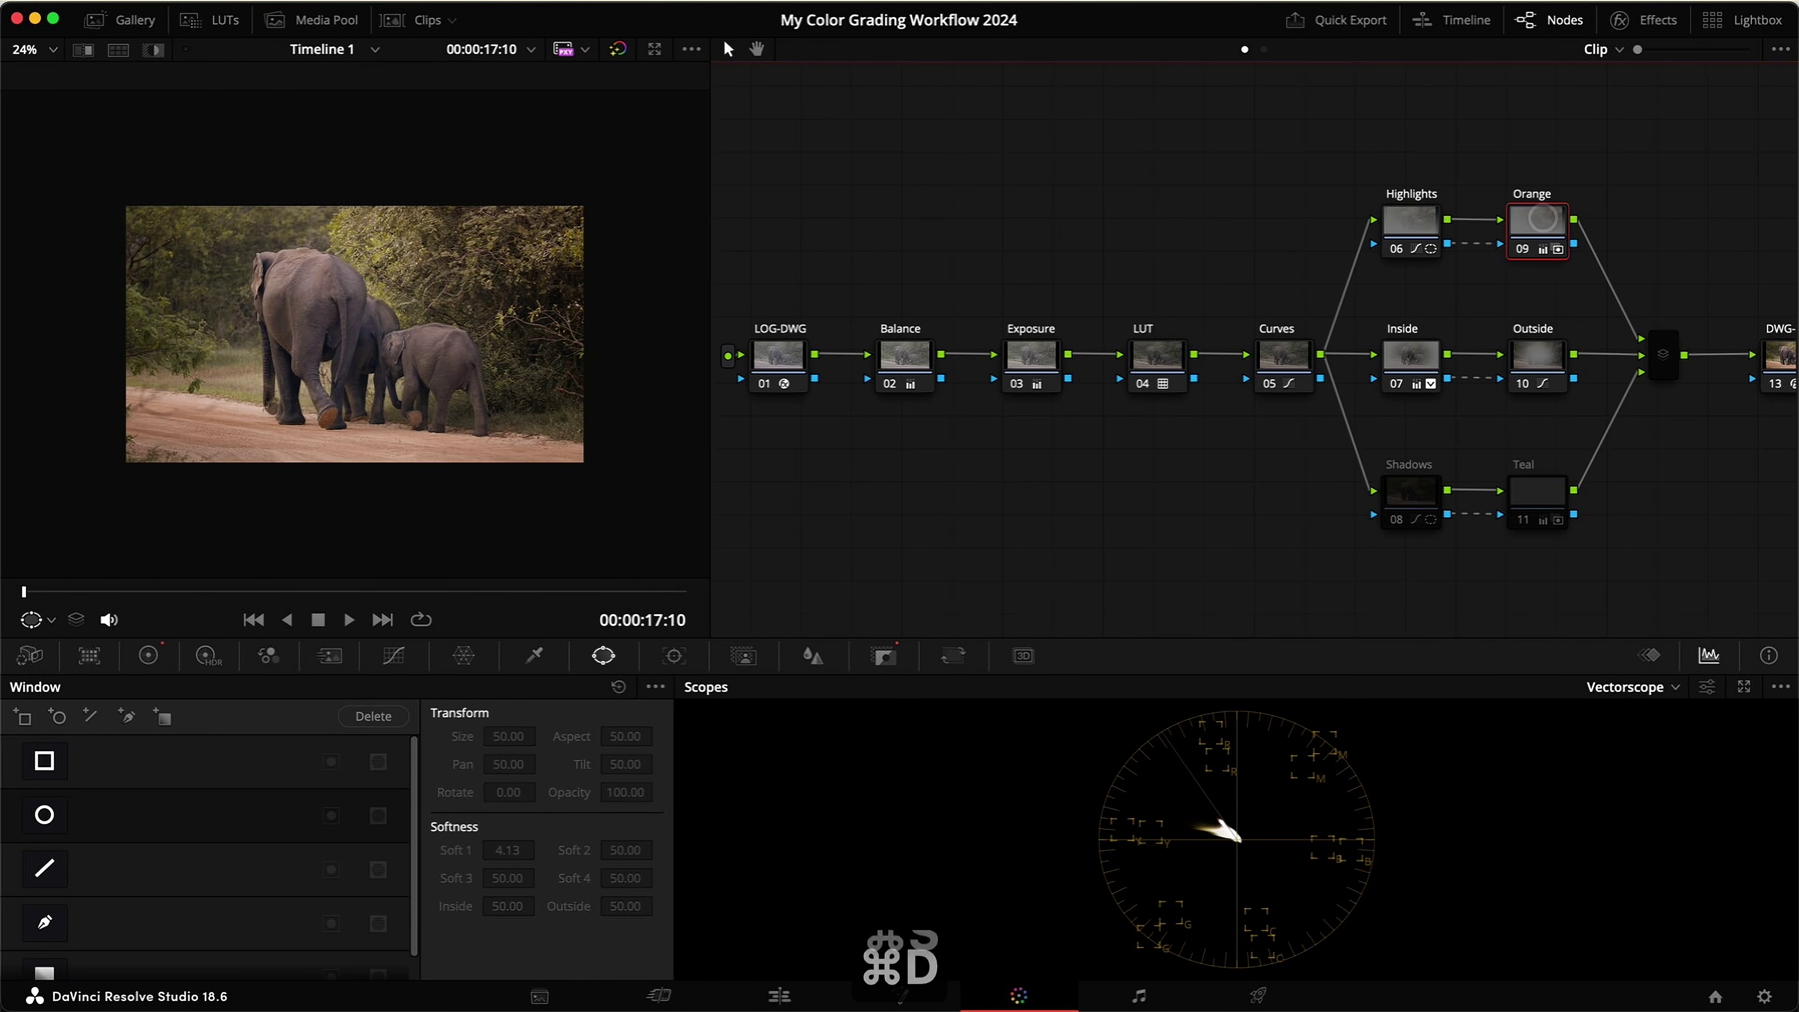
Step: Place the Shadows node's rectangular window below the image at Pan 26.82, Tilt 58.12 and Rotate -57.39, and enable the node
left_click(1408, 491)
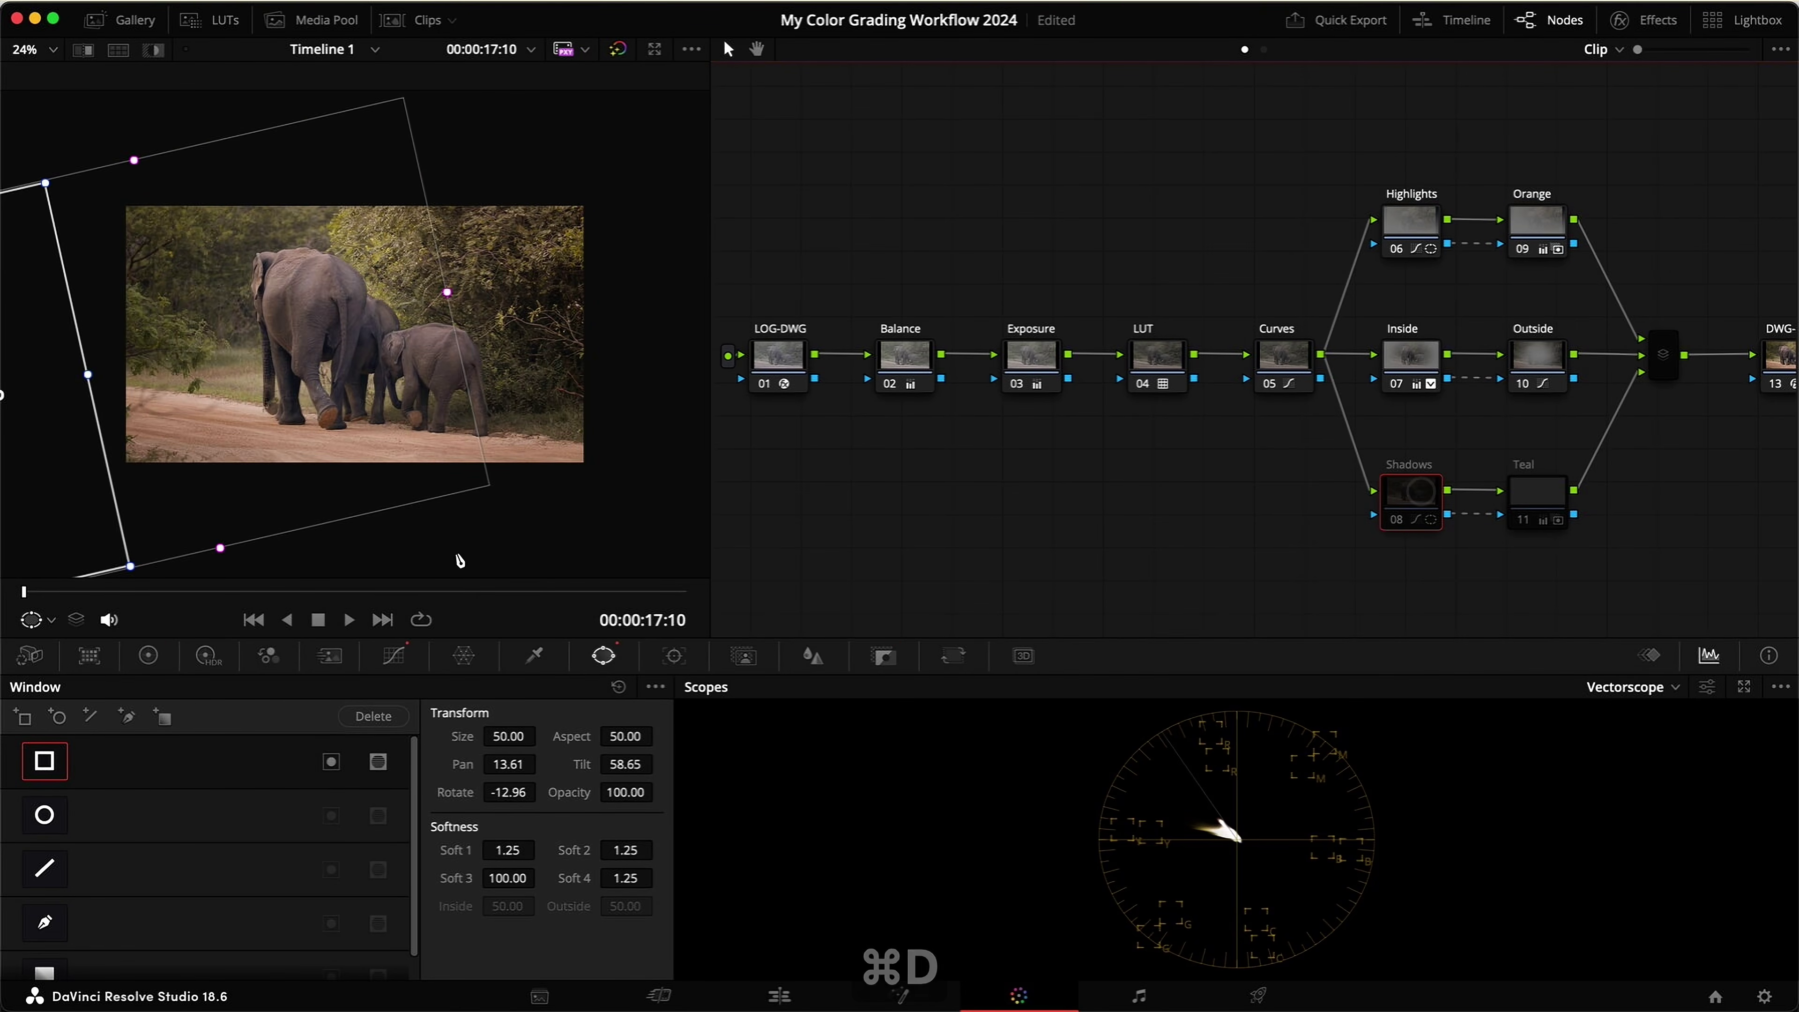
scroll(88, 436, "down", 2)
left_click_drag(116, 360, 302, 519)
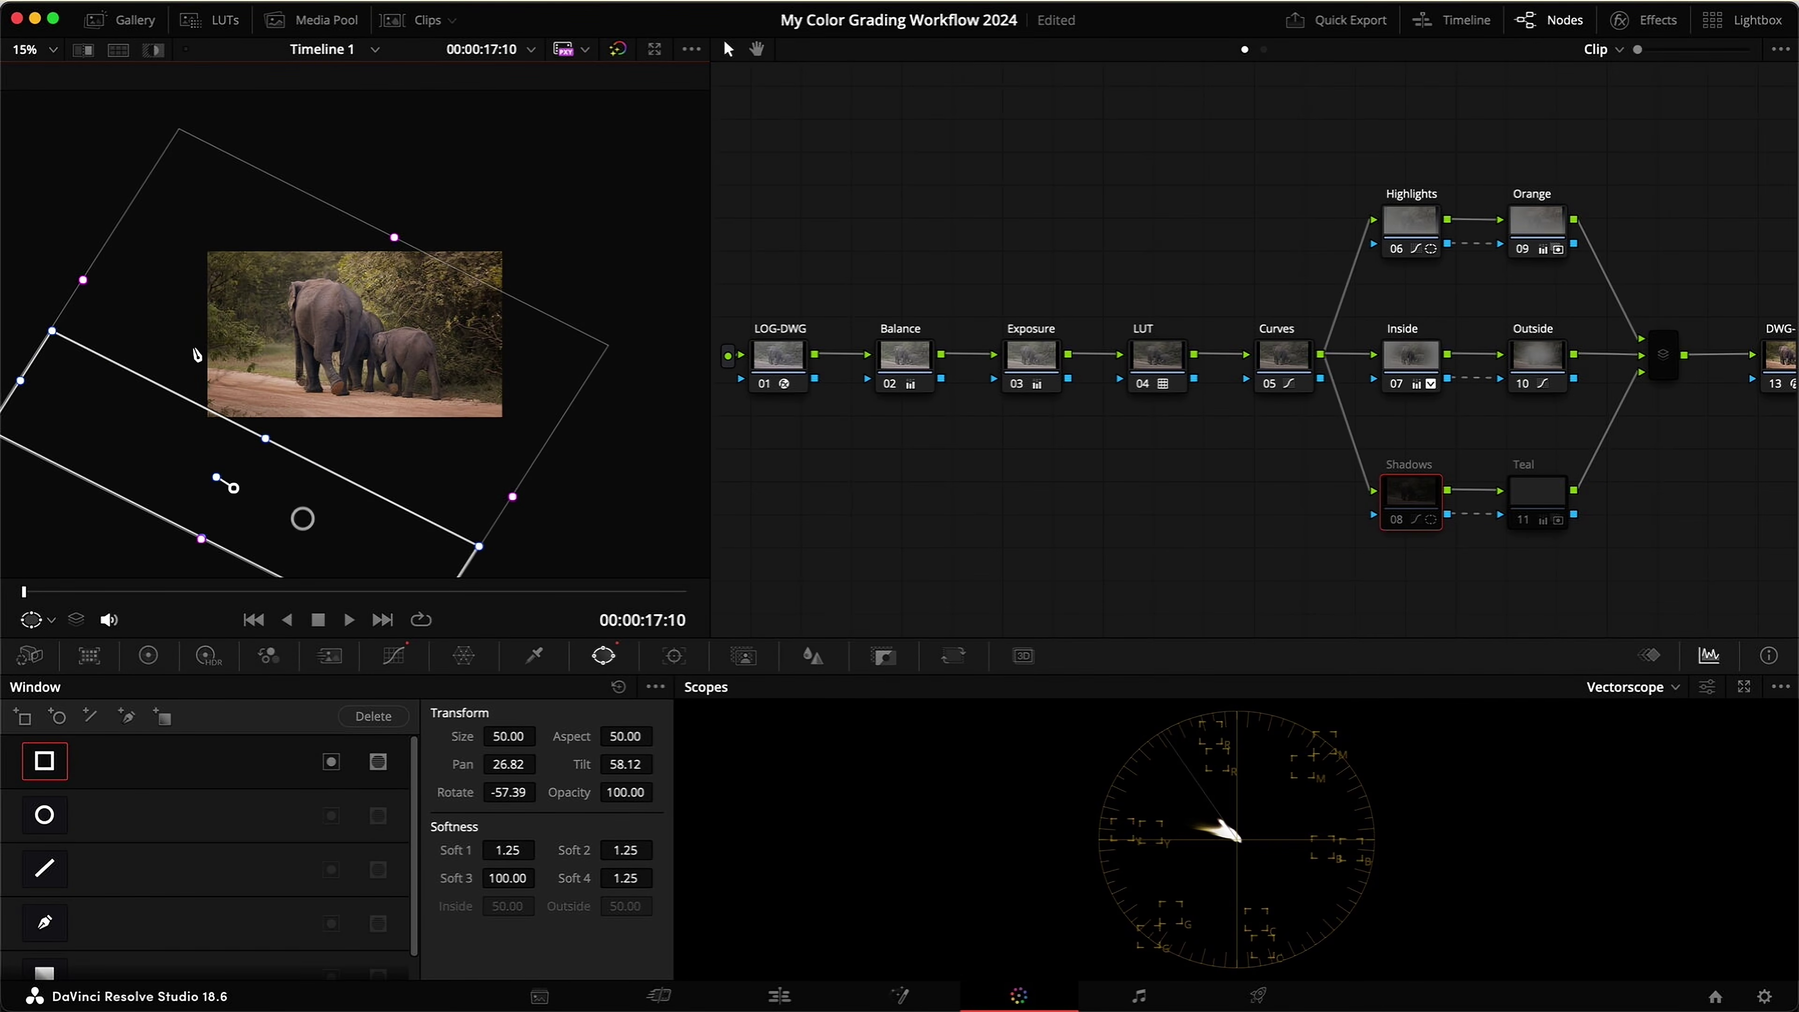
scroll(254, 373, "up", 3)
key("super+d")
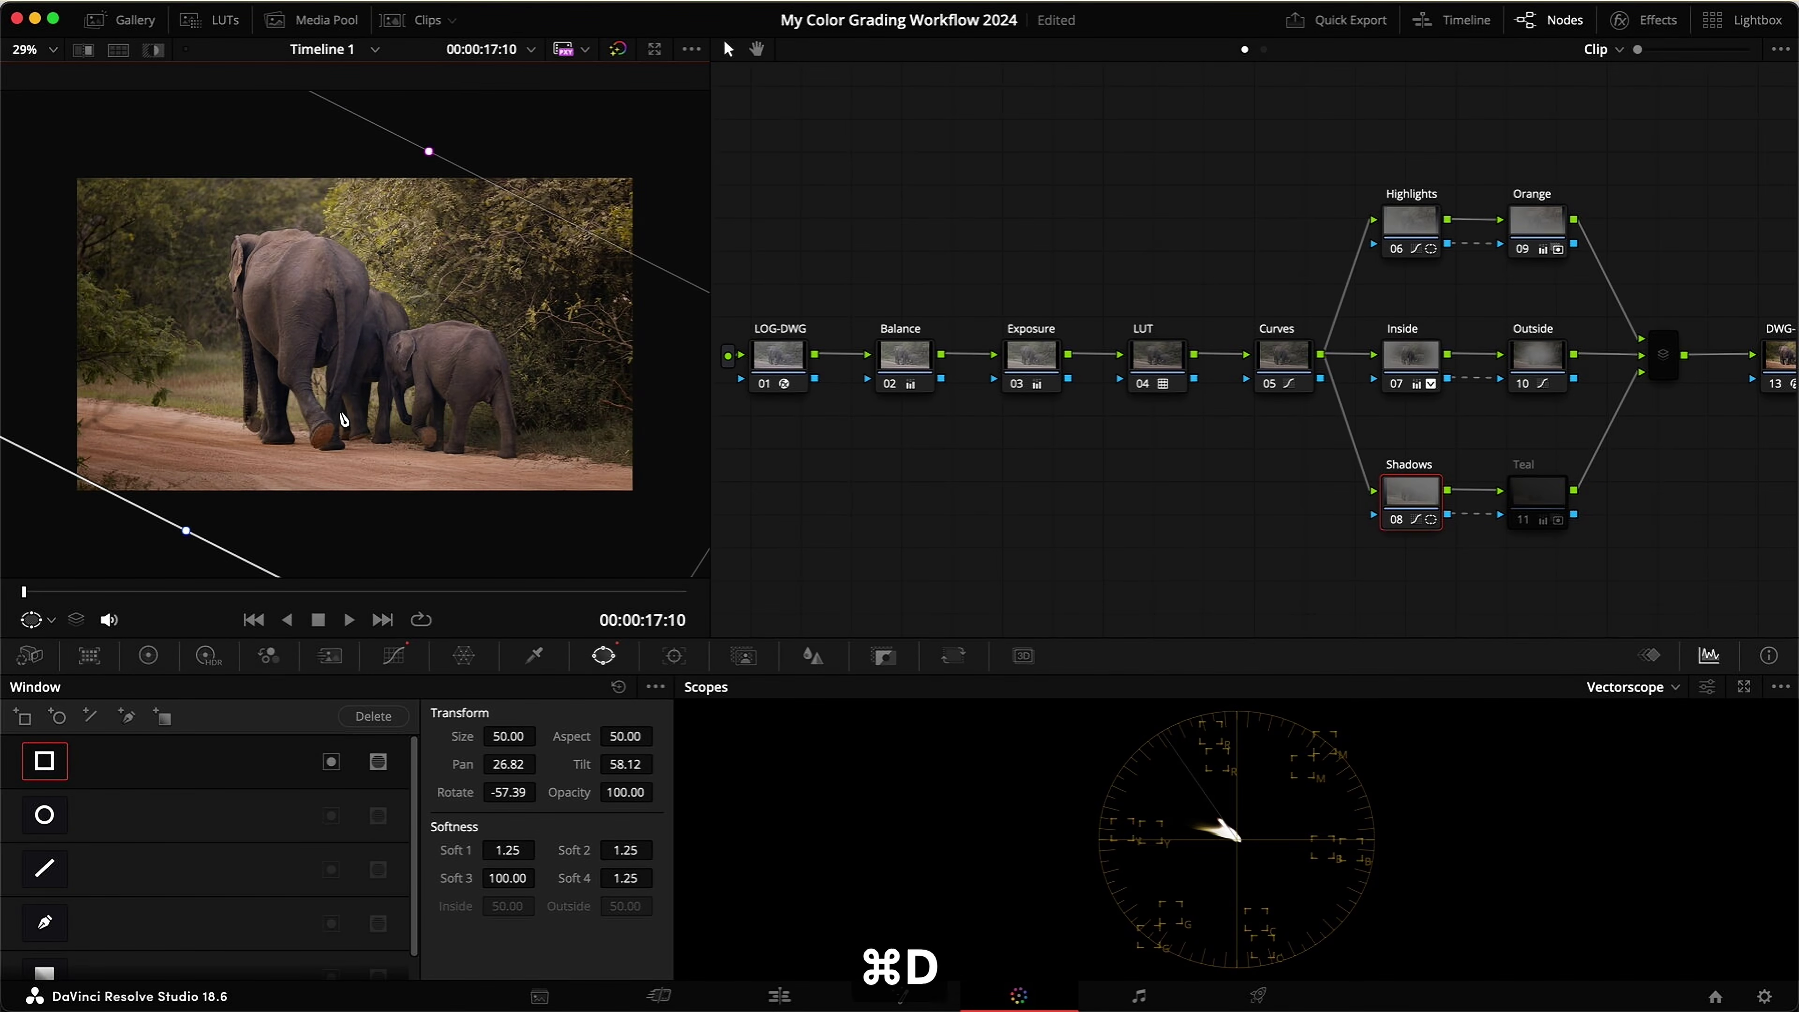
Step: Enable the Teal node, reduce its teal tint slightly with the Offset wheel, compare it off and on, and save
left_click(1532, 502)
key("super+d")
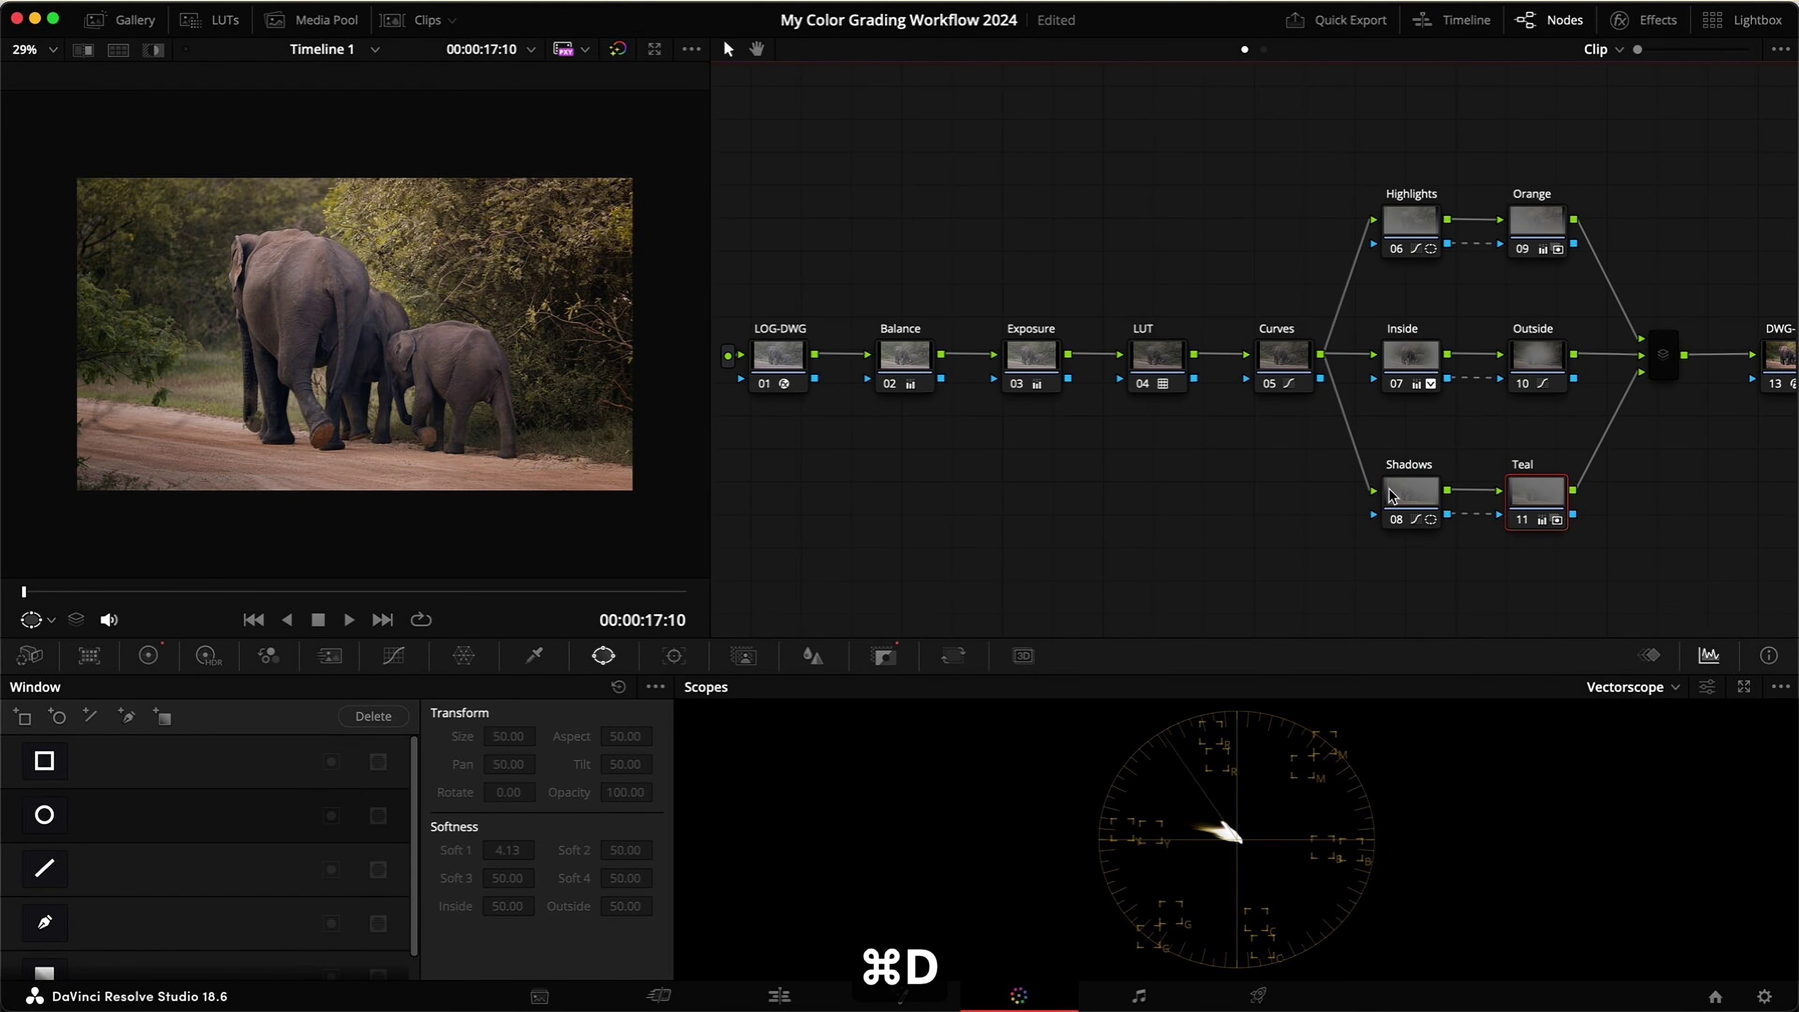
left_click(148, 655)
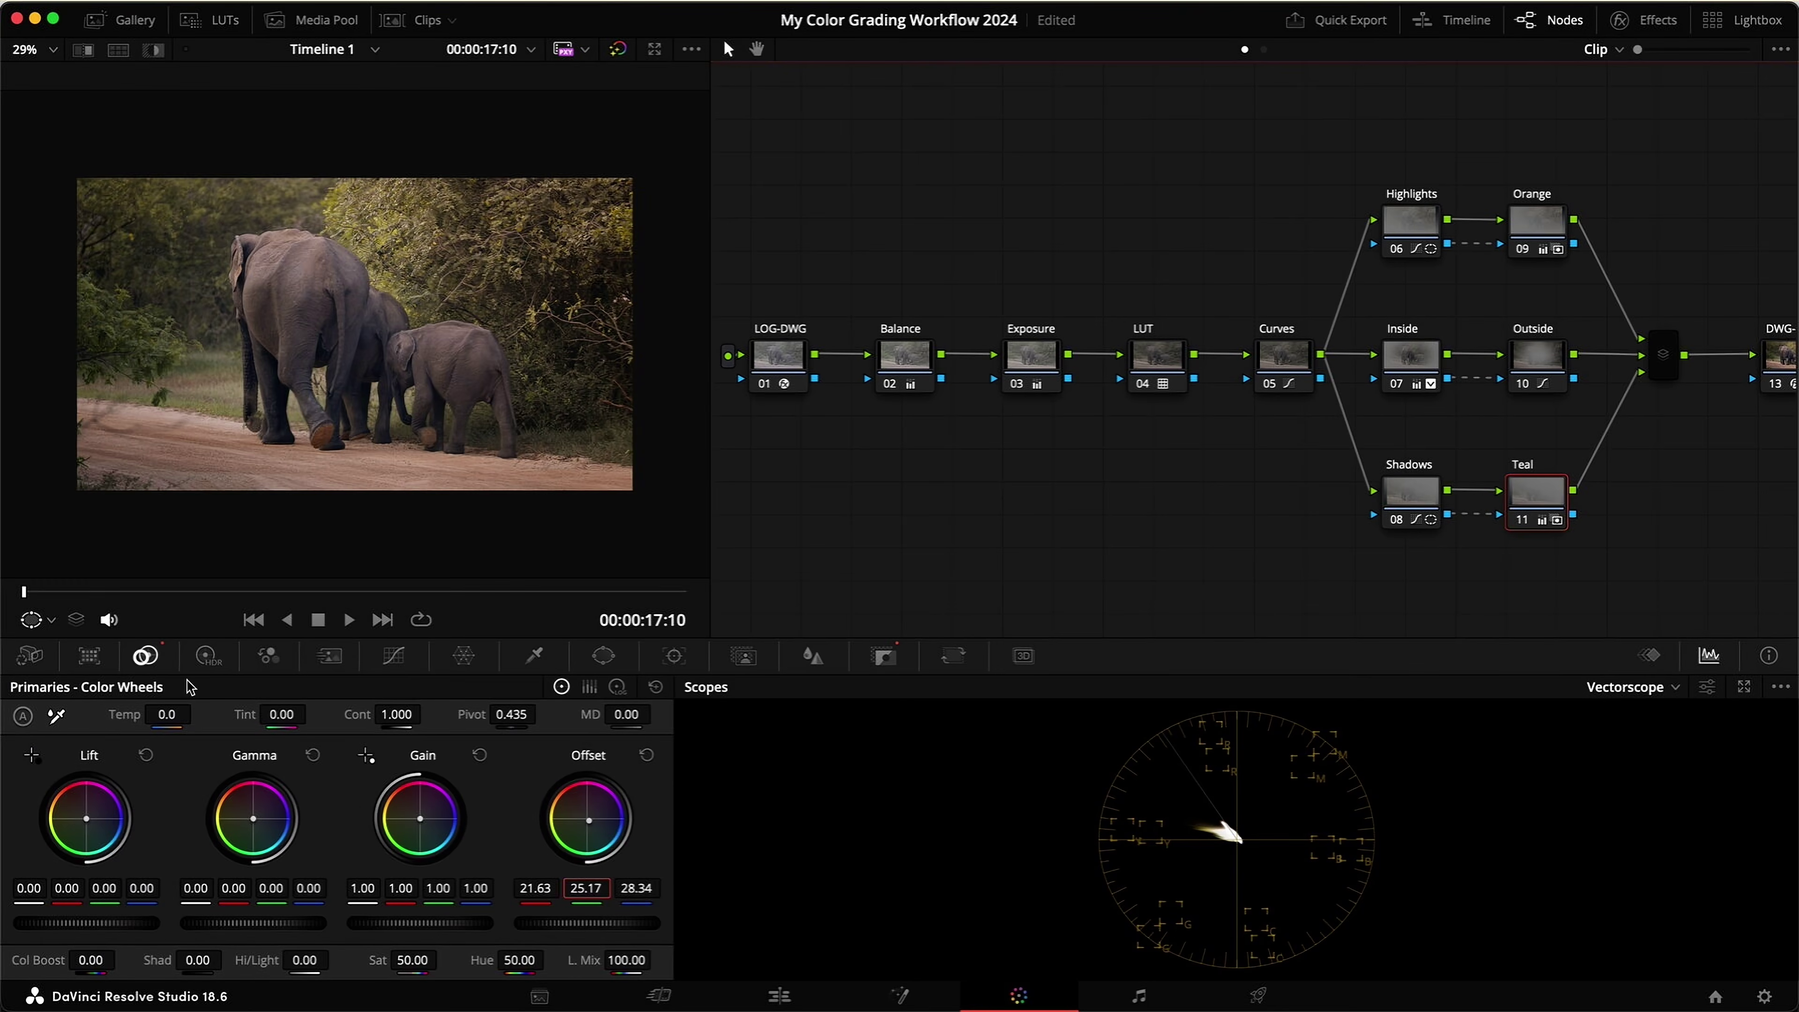
left_click_drag(588, 829, 585, 821)
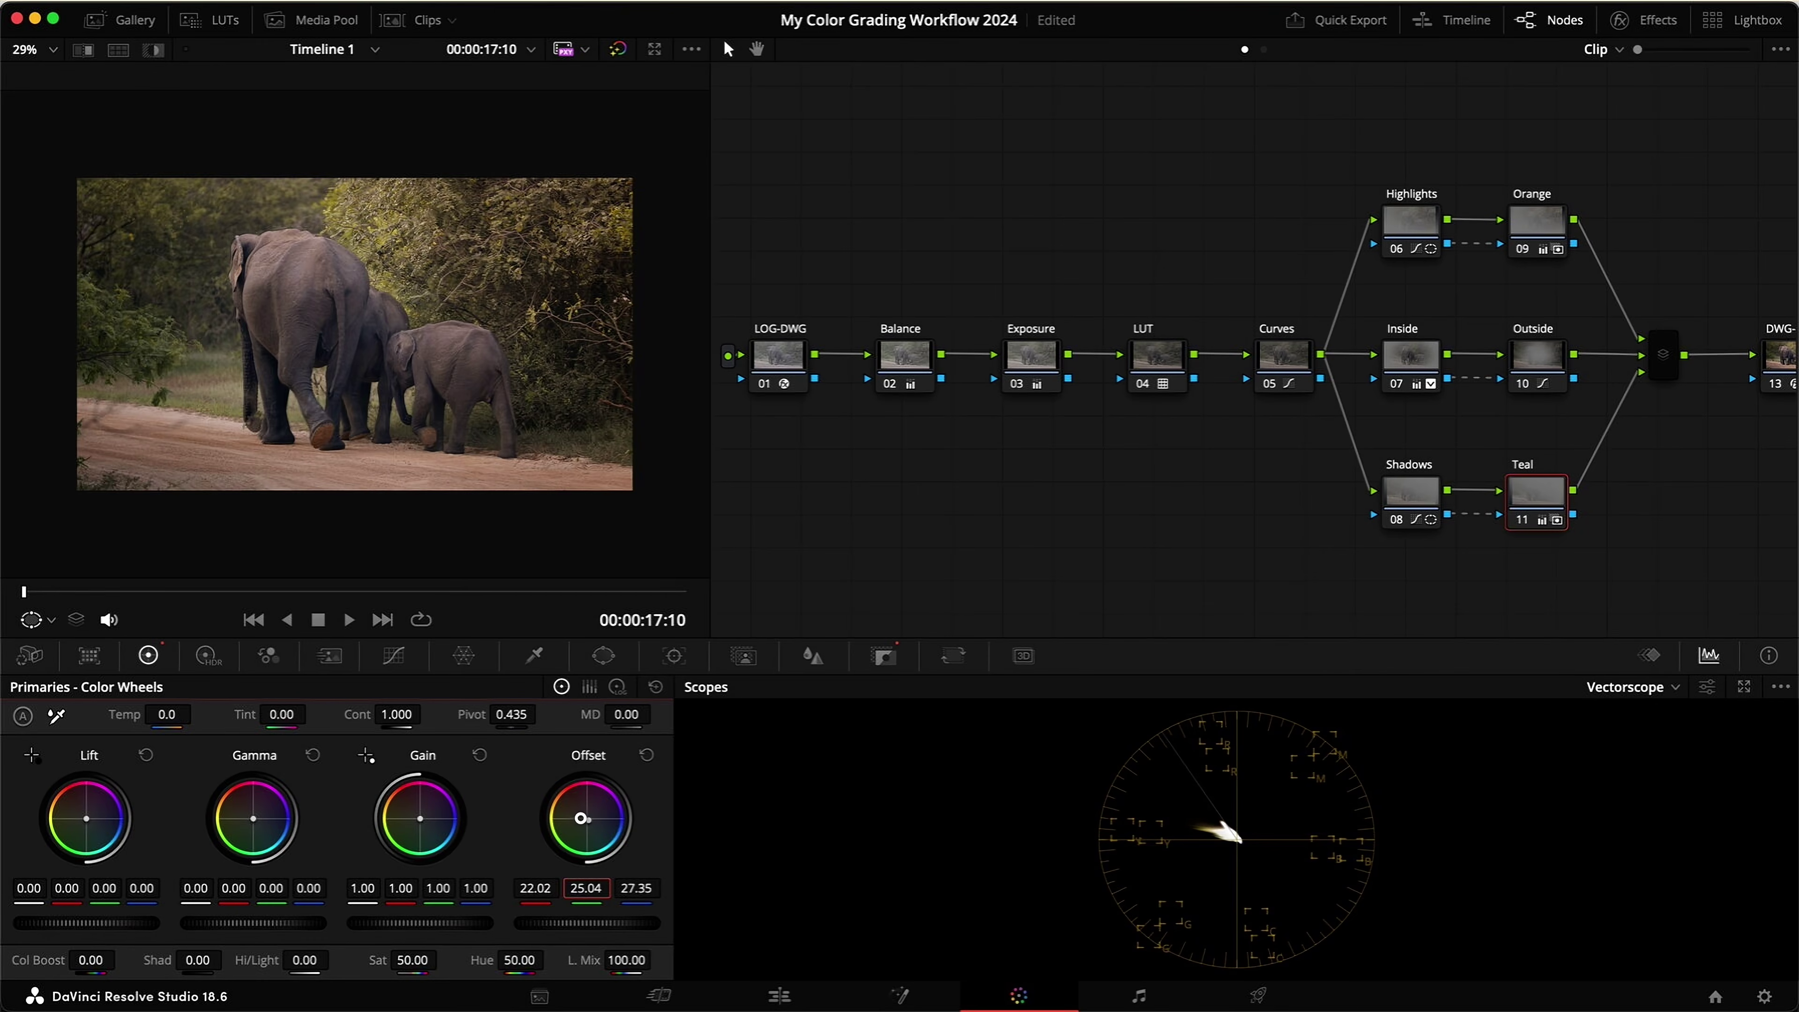
left_click_drag(576, 818, 575, 818)
key("super+d")
key("super+d")
key("super+s")
Step: Compare the elephant shot with the Shadows node and then all branch nodes off and on, using the full-screen view, and save
left_click(1413, 491)
key("super+d")
key("super+d")
left_click_drag(1691, 586, 1417, 241)
key("super+d")
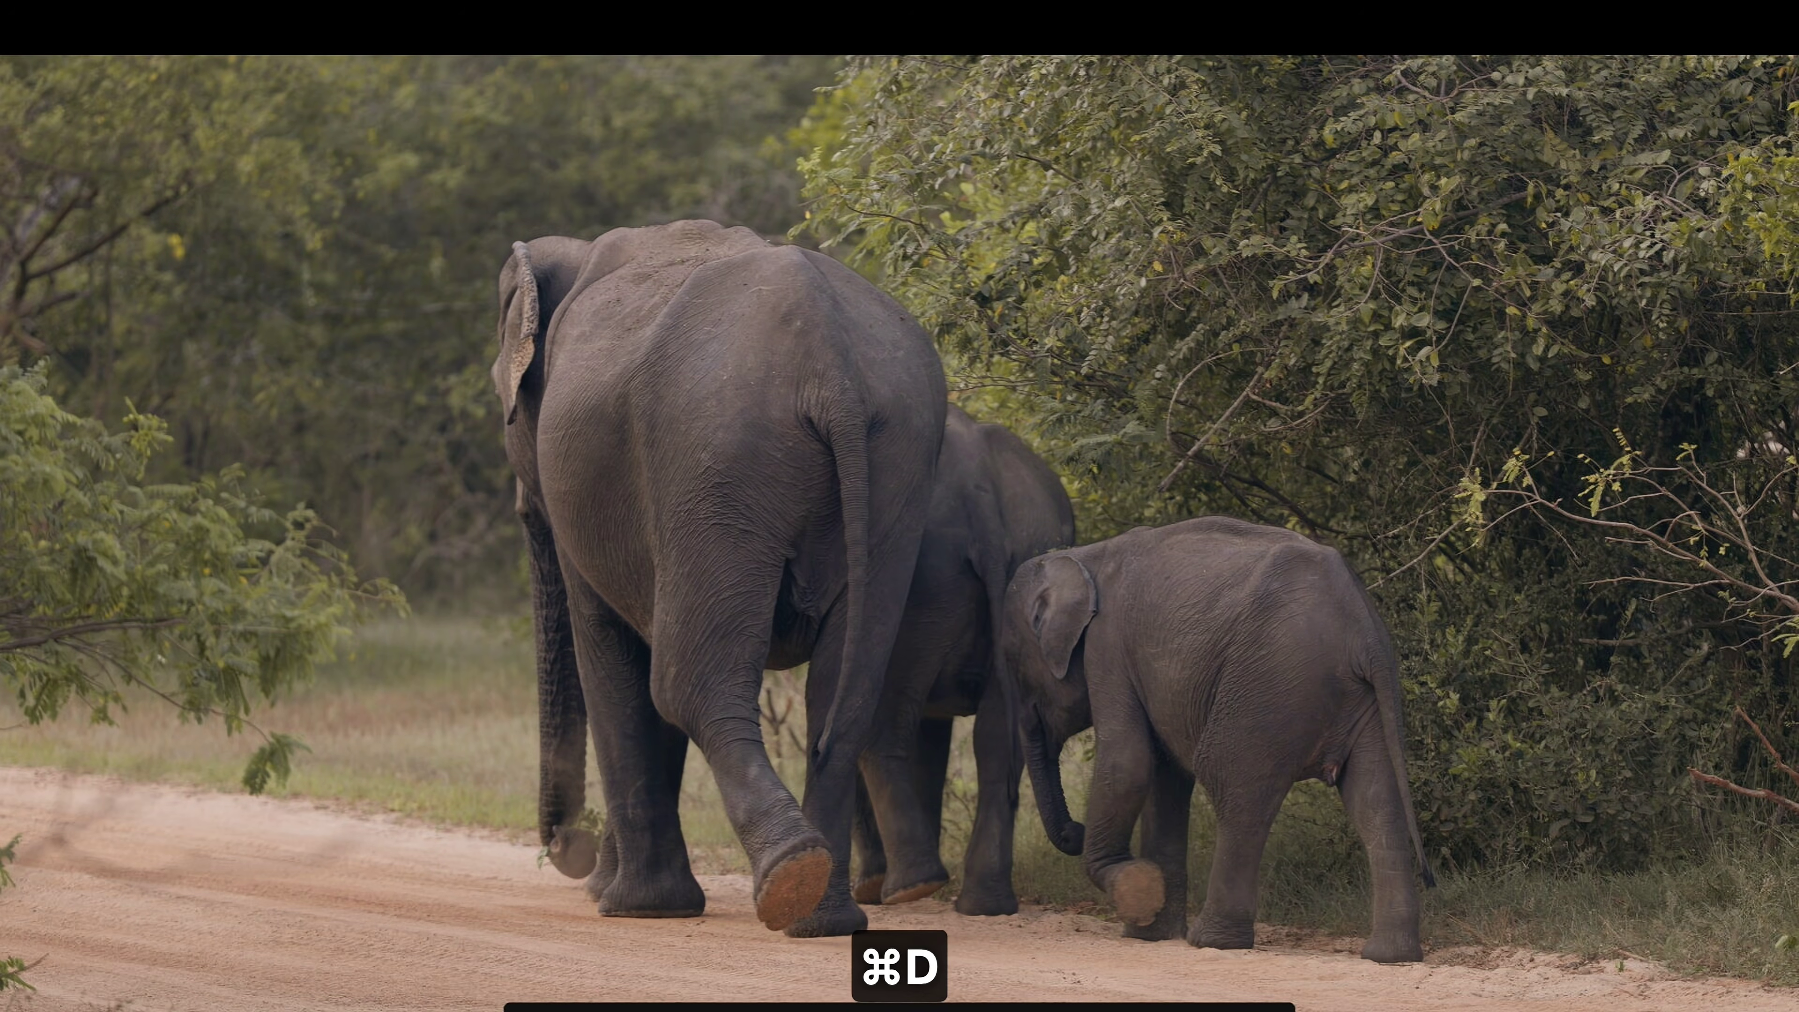
key("super+d")
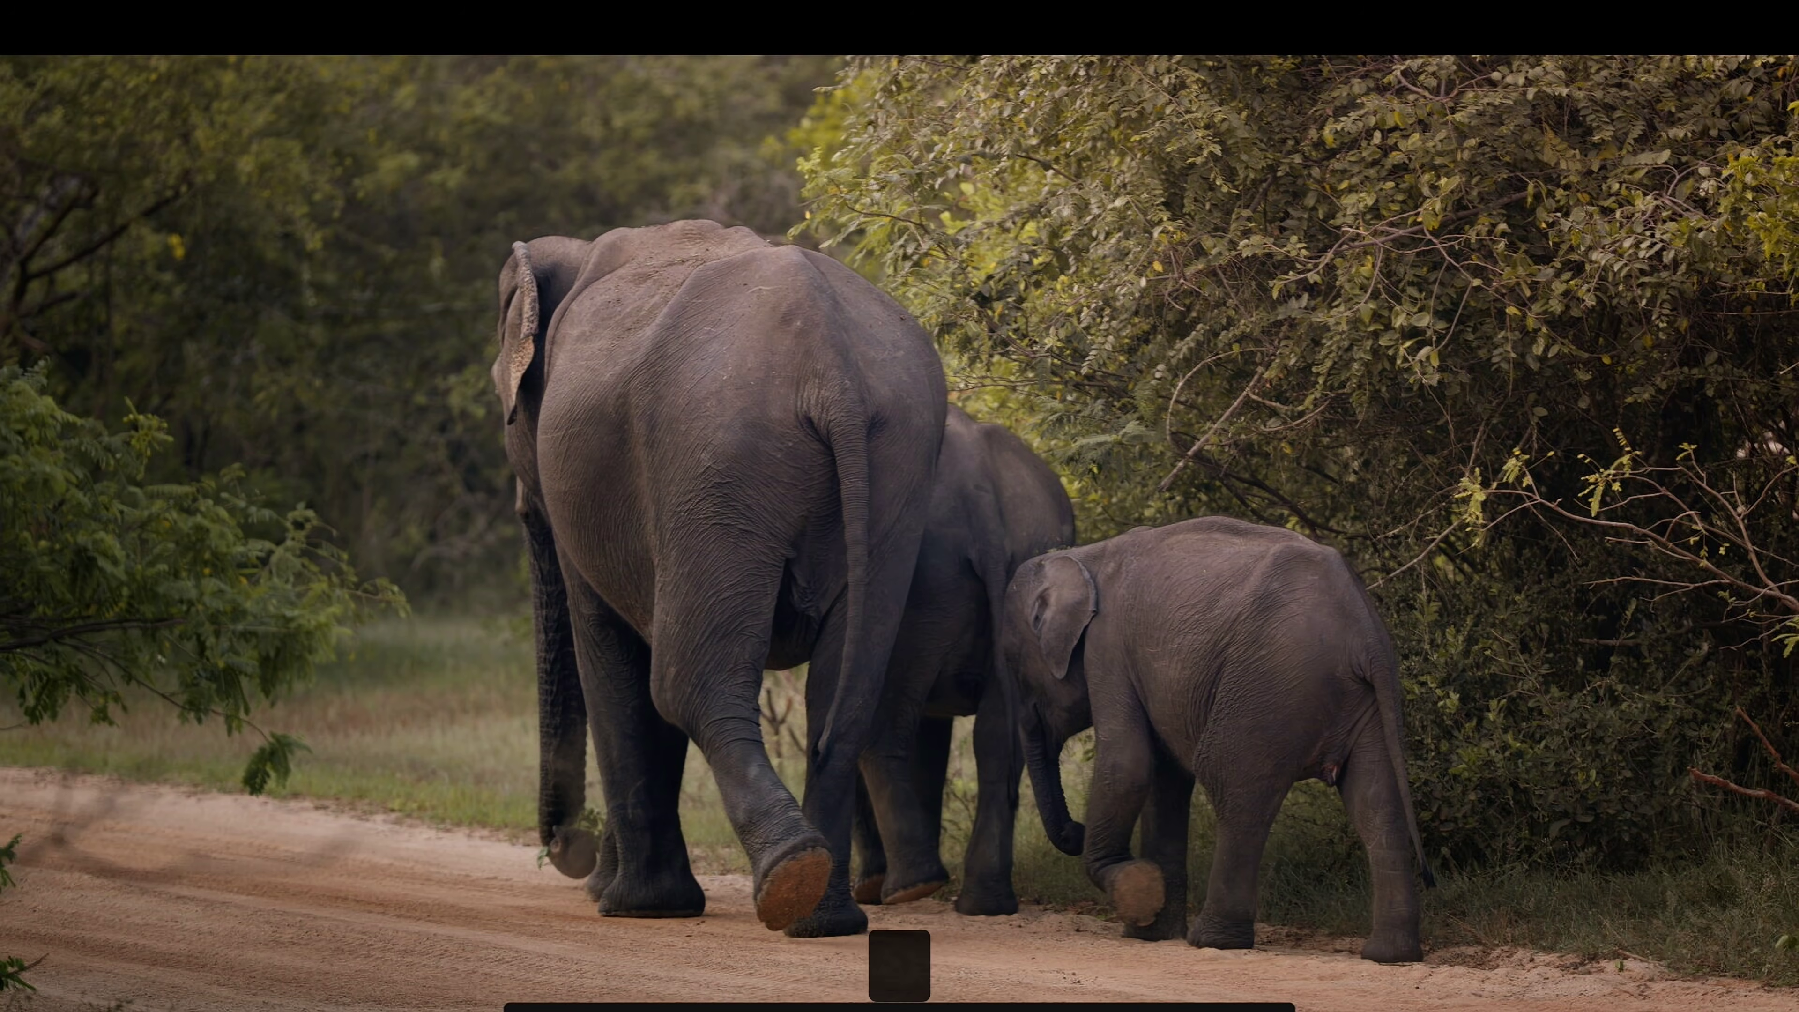
key("Escape")
key("super+s")
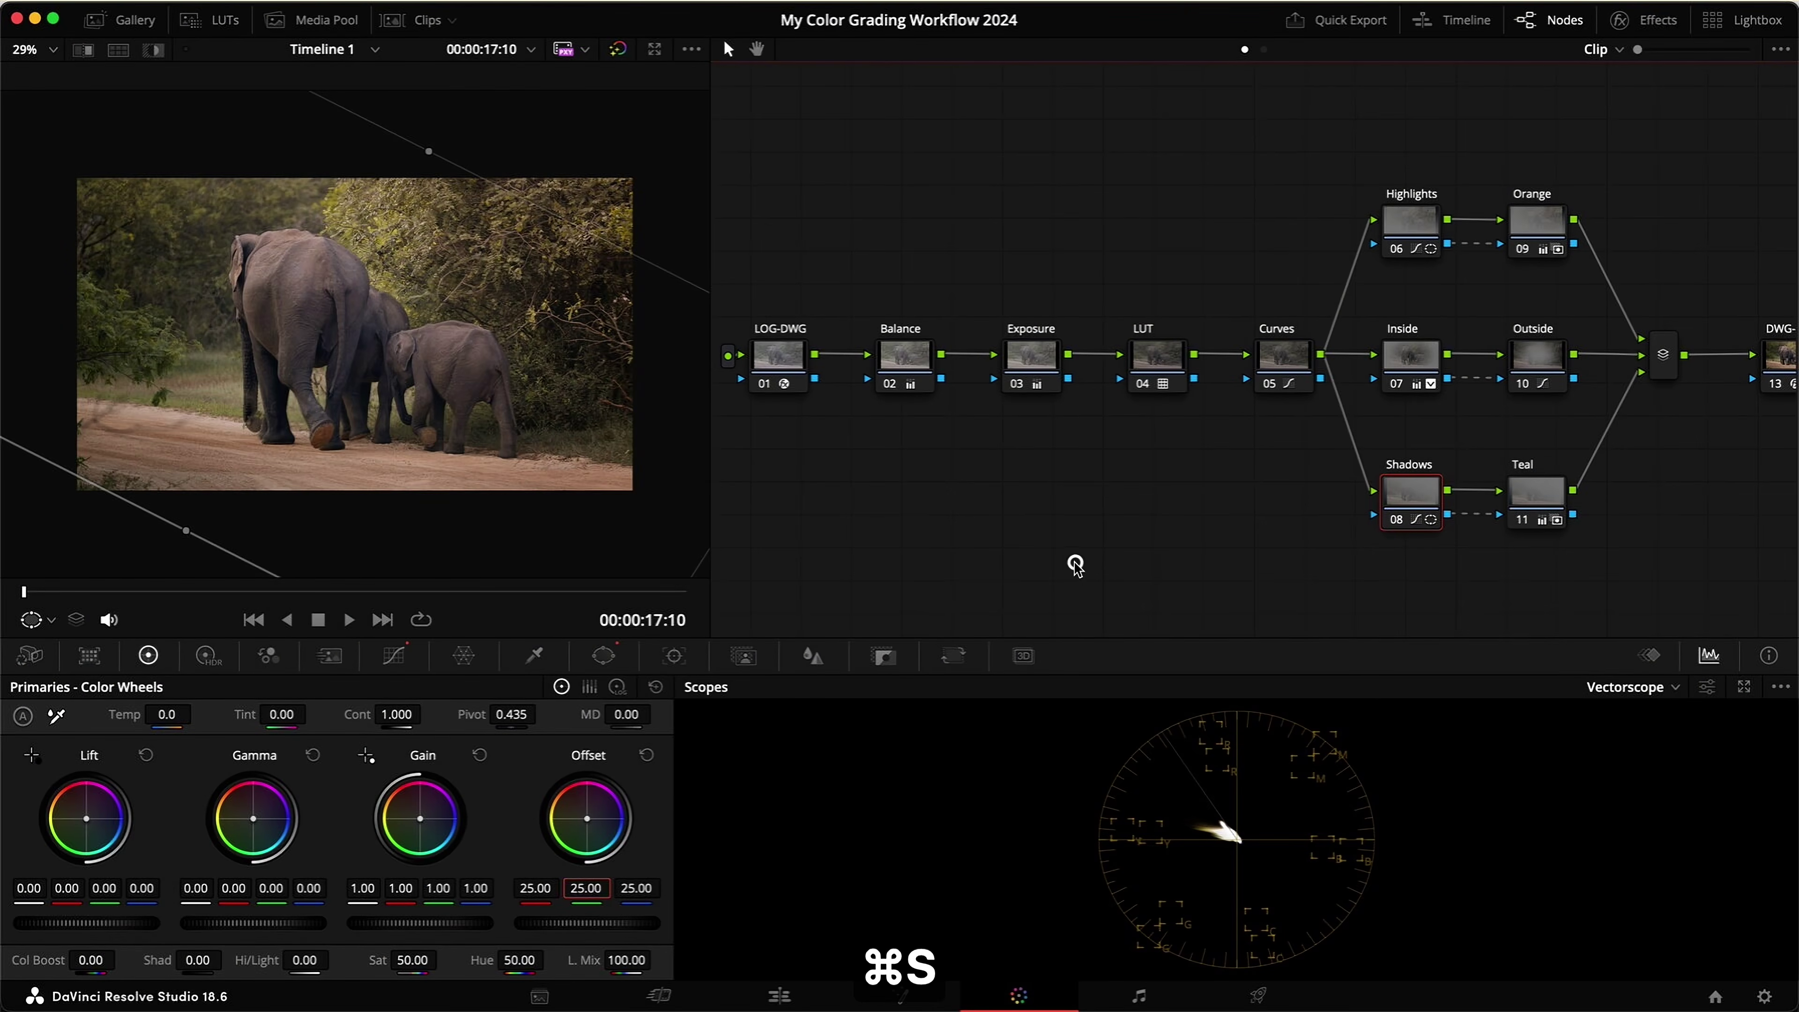
Step: Copy the grade from the elephant clip (04) and paste it onto the clip of the woman in the vehicle (05)
left_click(383, 620)
scroll(368, 99, "up", 3)
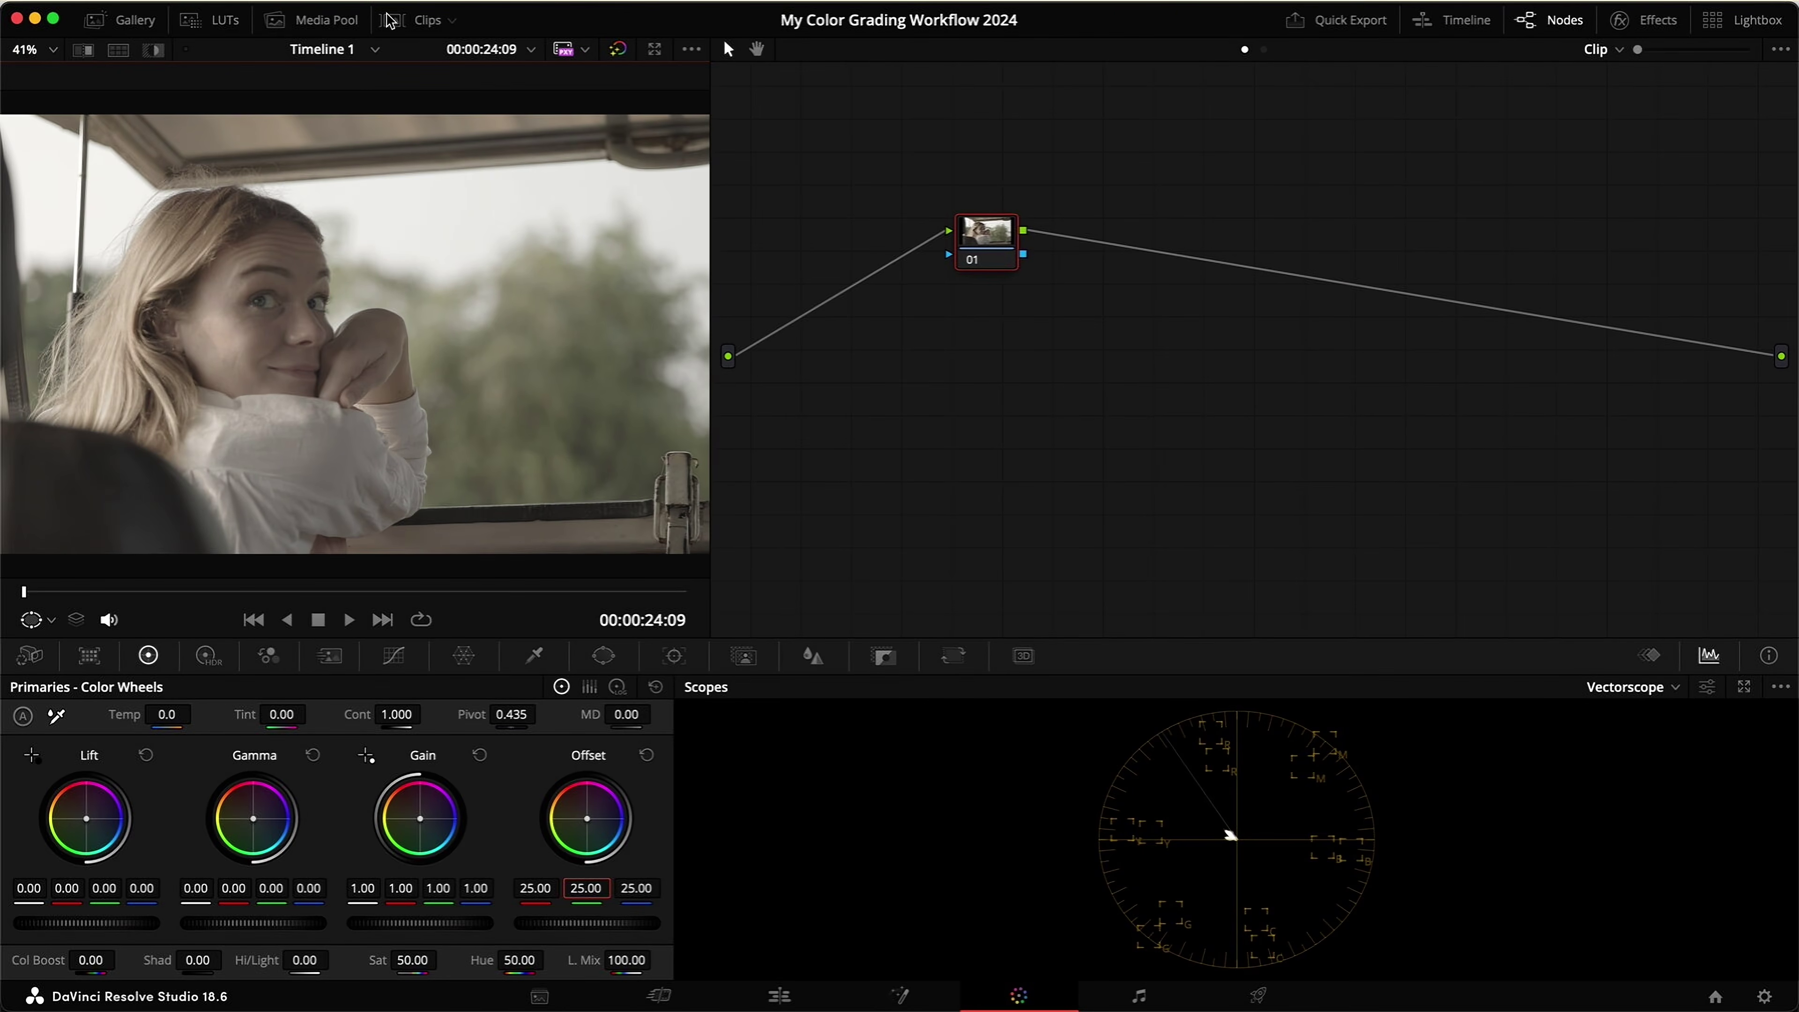
left_click(388, 19)
left_click(540, 581)
key("super+c")
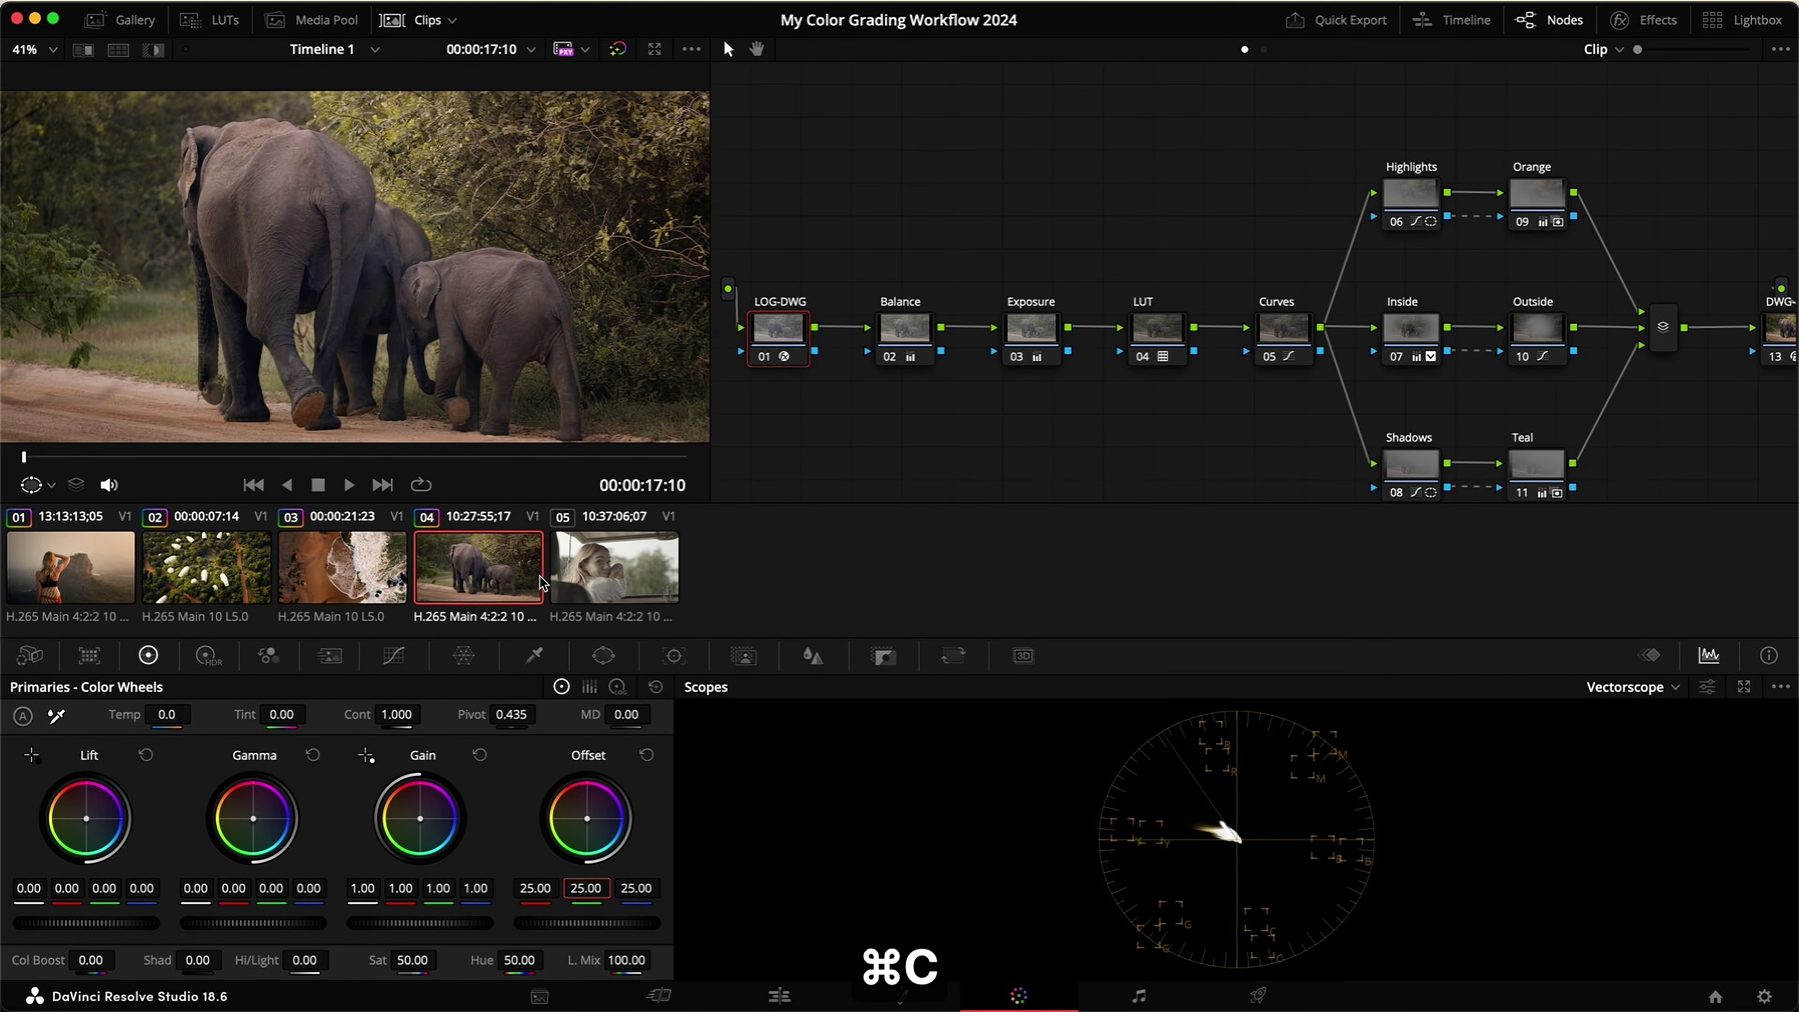
left_click(598, 588)
key("super+v")
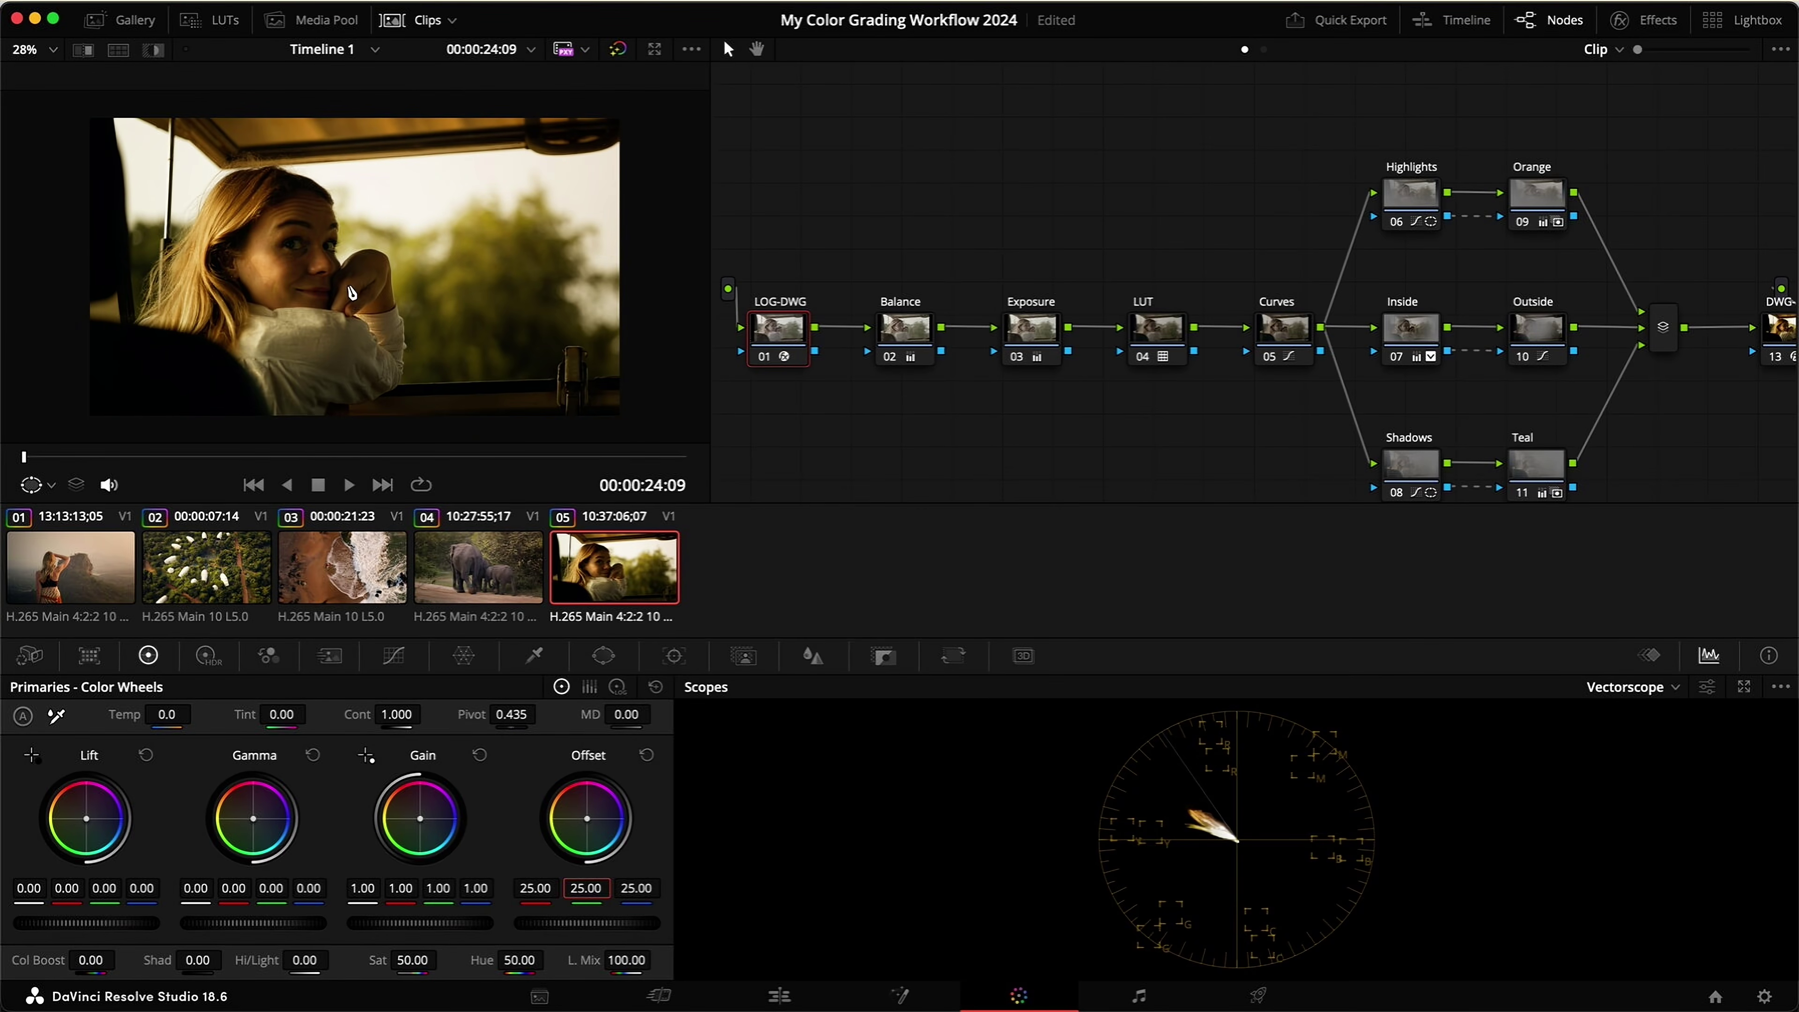
Step: Hide the clip thumbnails and disable the Highlights, Orange, Inside, Outside, Shadows, Teal and Curves nodes
left_click(418, 25)
left_click_drag(1656, 579, 1392, 213)
left_click(1432, 227)
key("super+d")
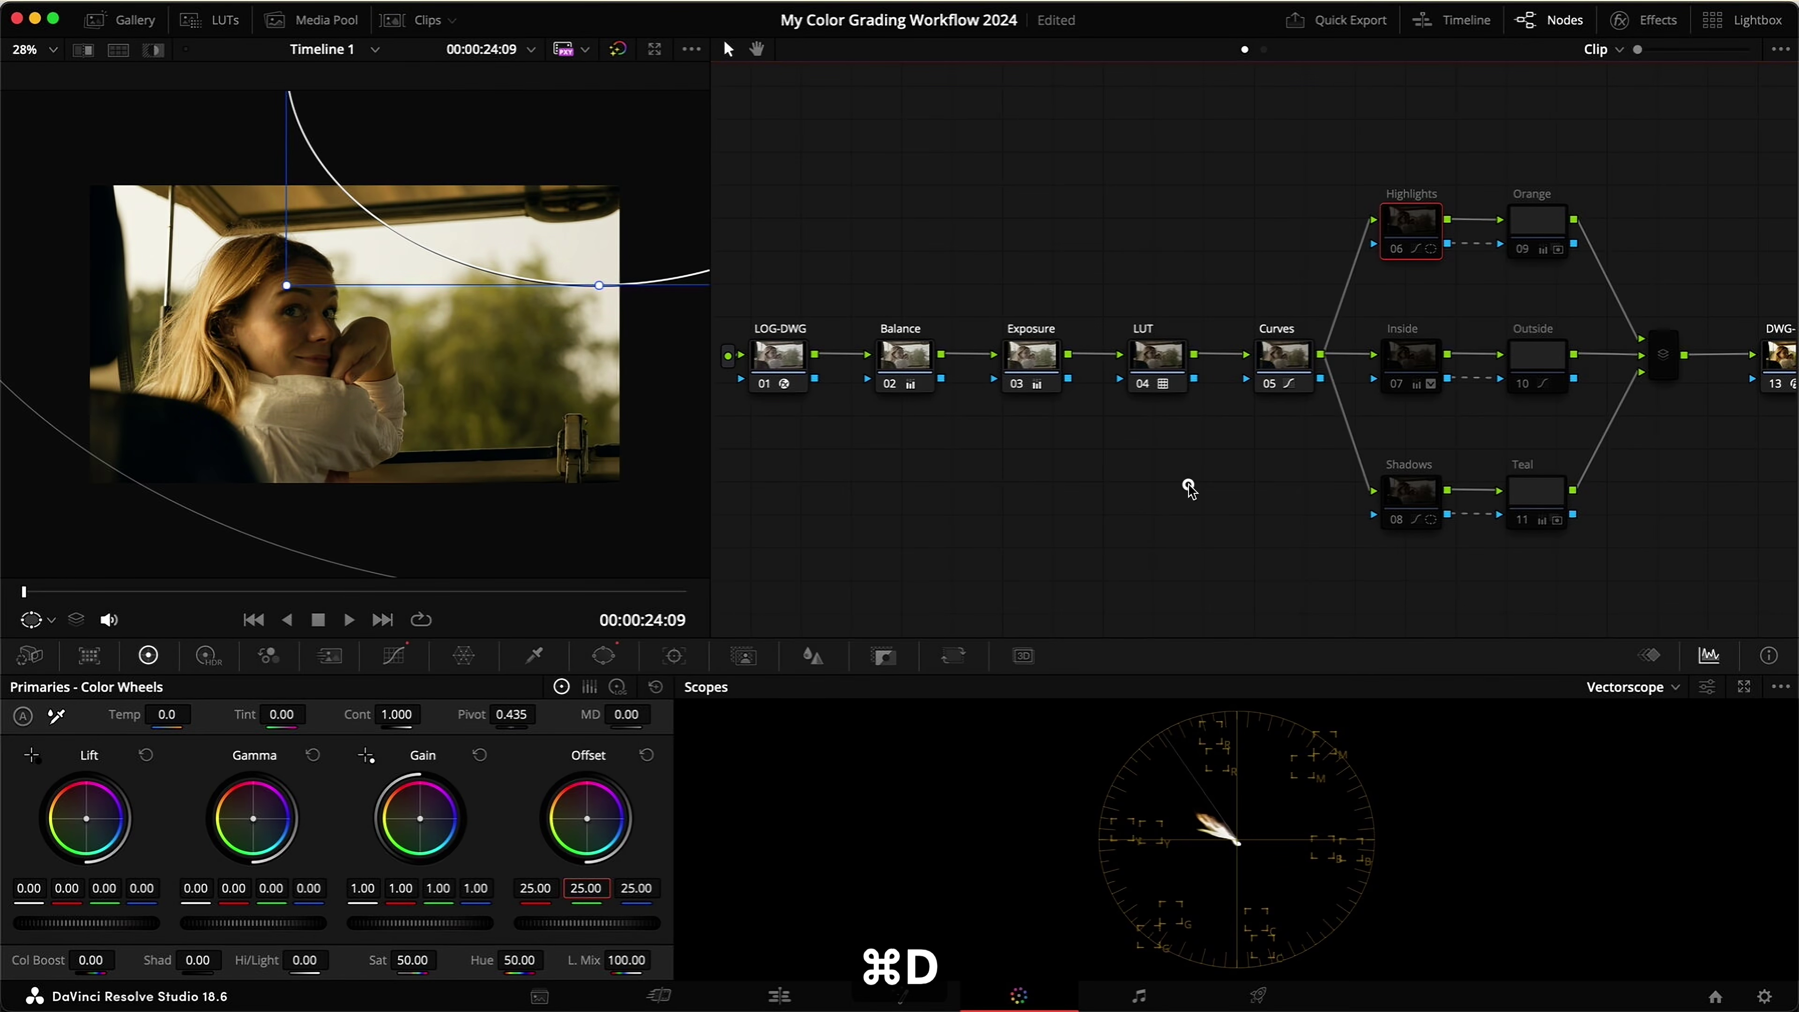
left_click(1278, 375)
key("super+d")
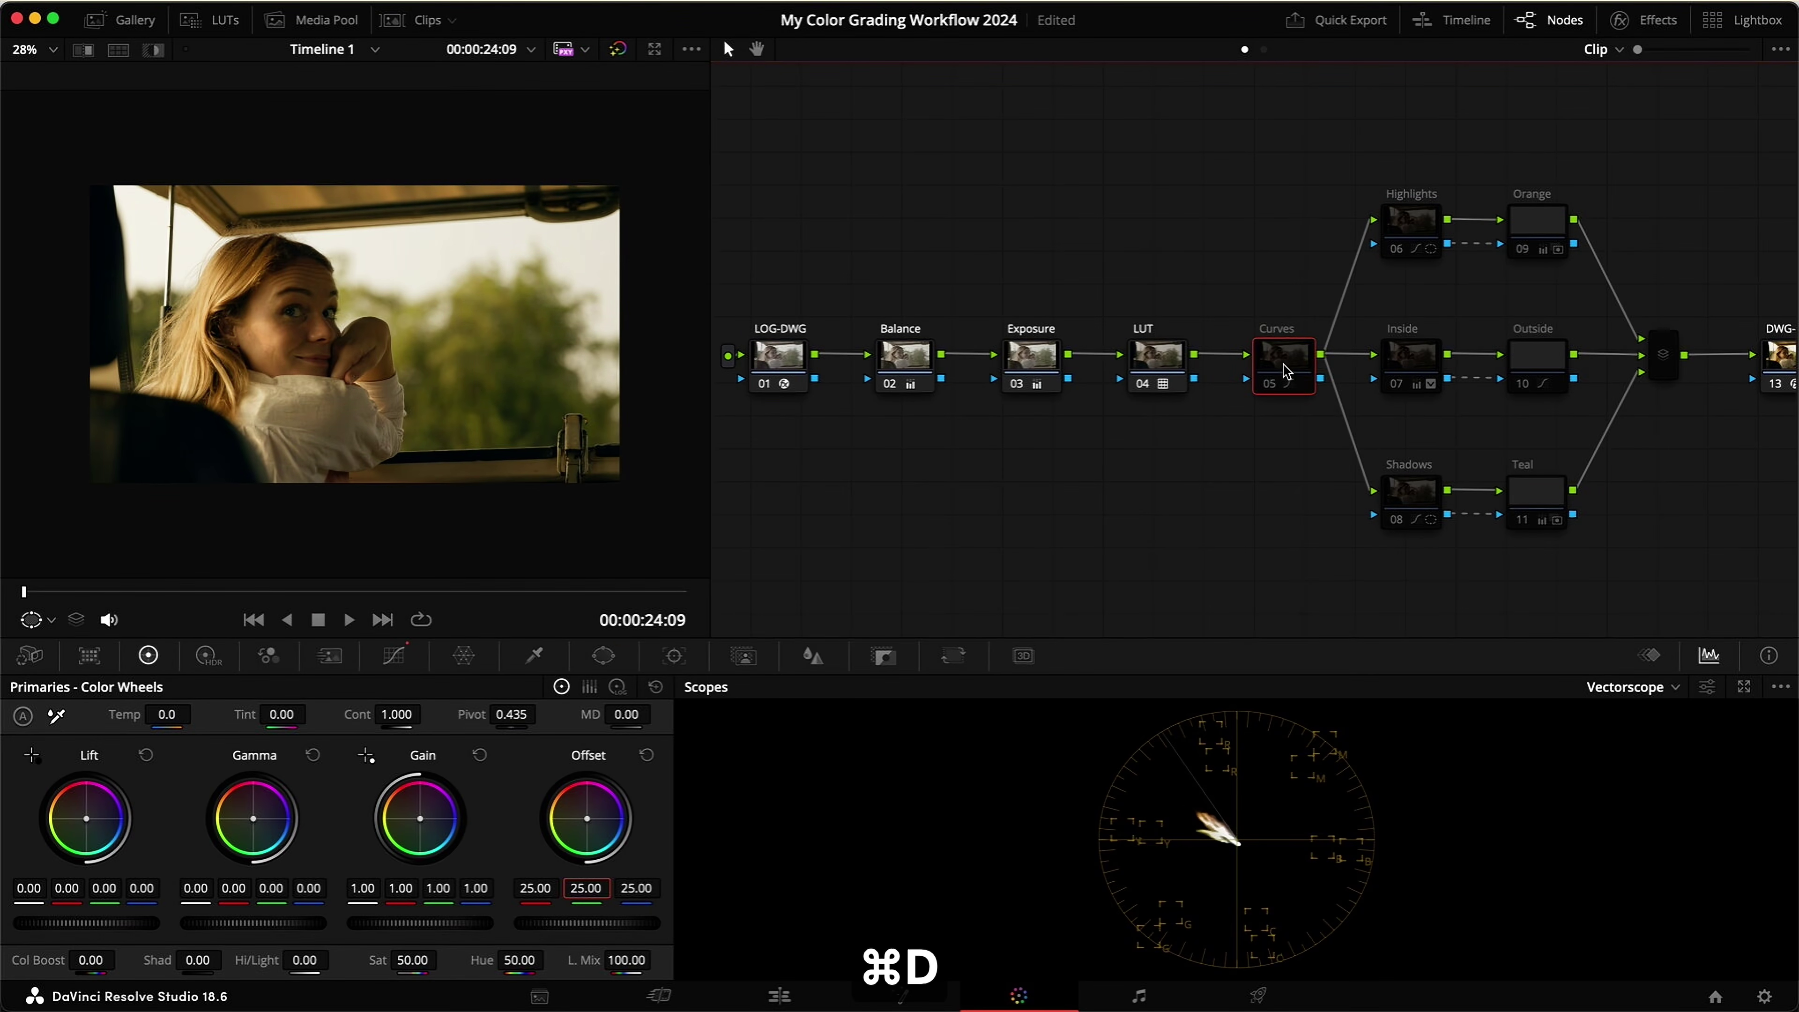
Step: Reset the node grades of the Exposure and Balance nodes
left_click(1034, 367)
left_click(906, 354)
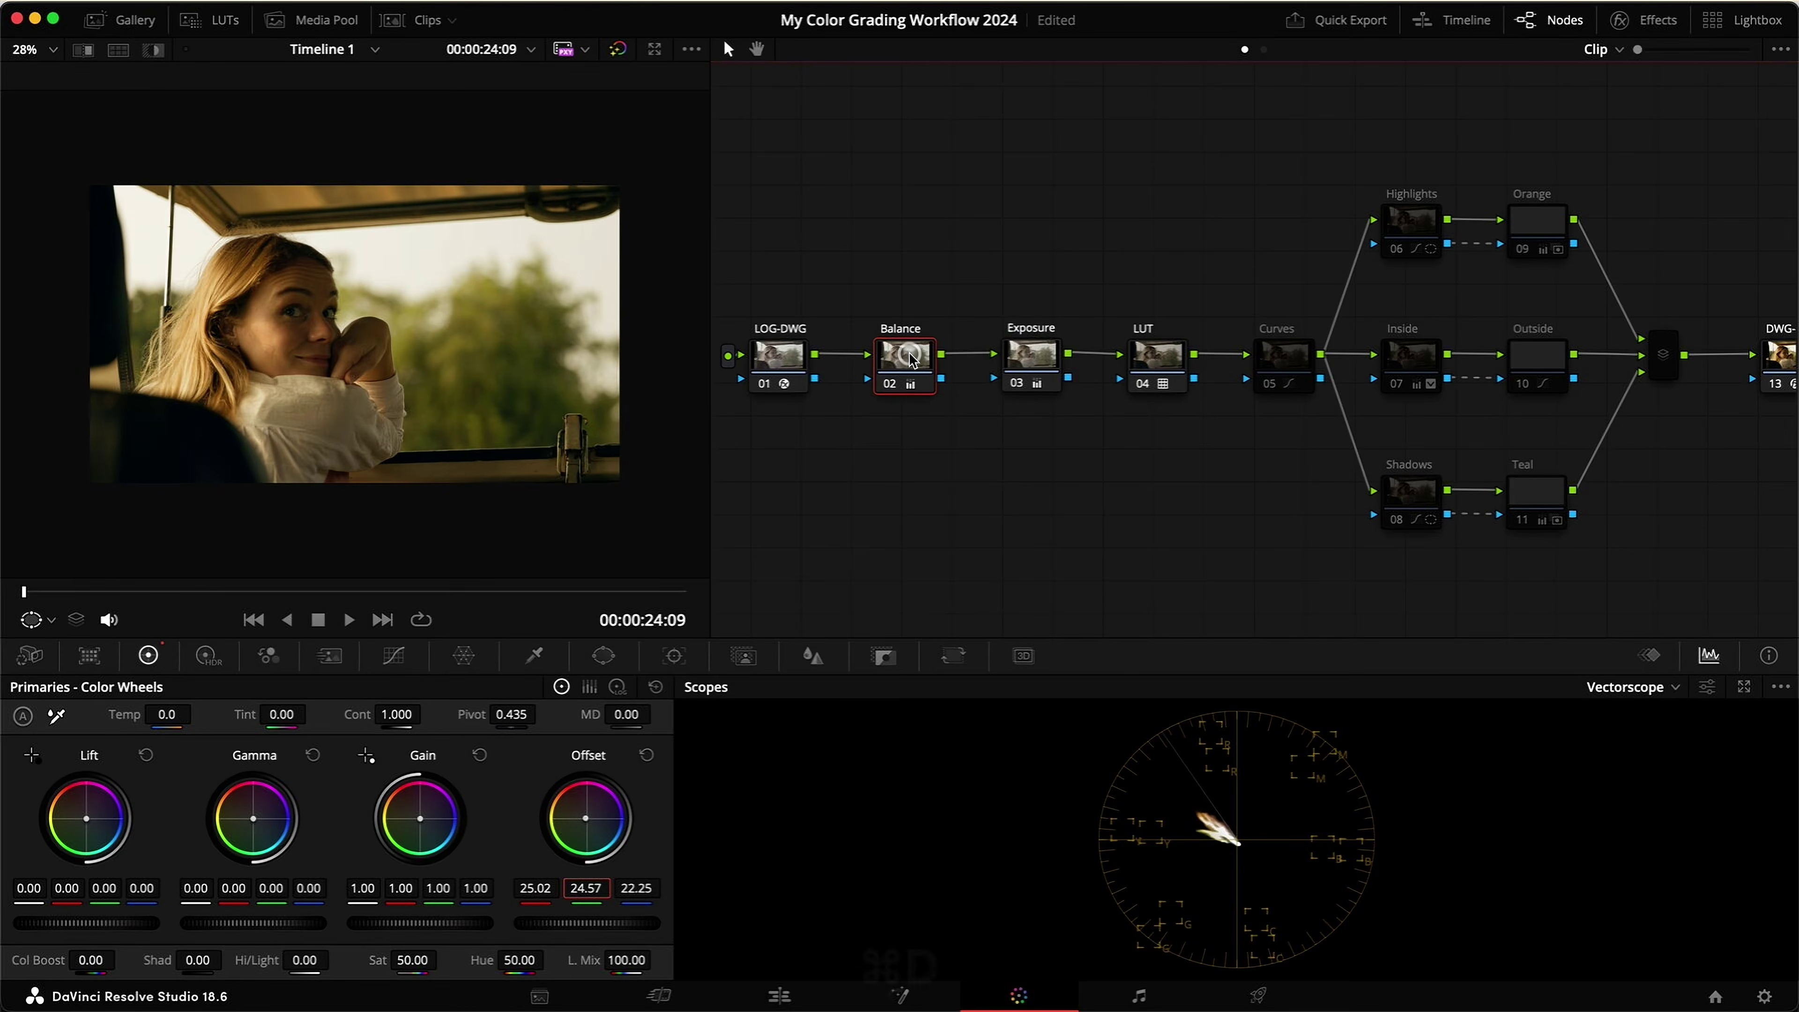
key("super+d")
left_click(1037, 364)
right_click(1038, 364)
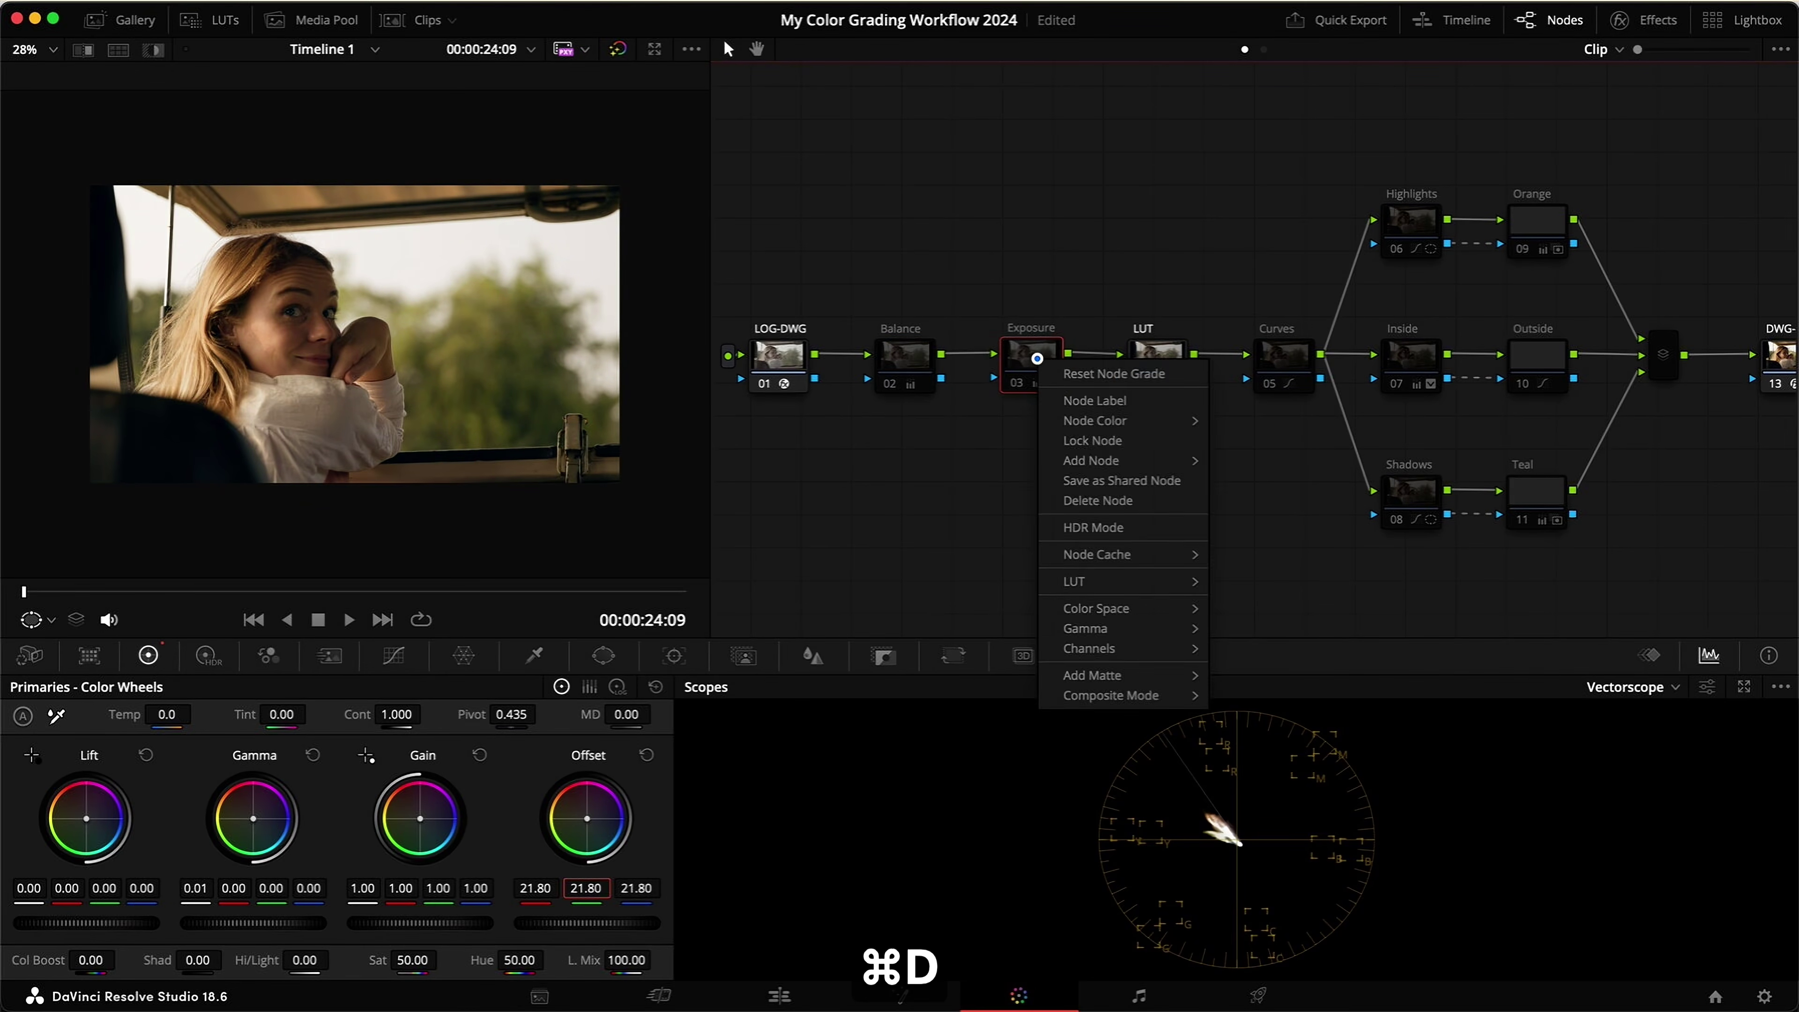
left_click(1083, 362)
right_click(943, 361)
left_click(952, 372)
Step: Switch the scope to Waveform and the viewer overlay to Qualifier, and check the exposure with the LUT node off and on
left_click(1631, 687)
left_click(1641, 741)
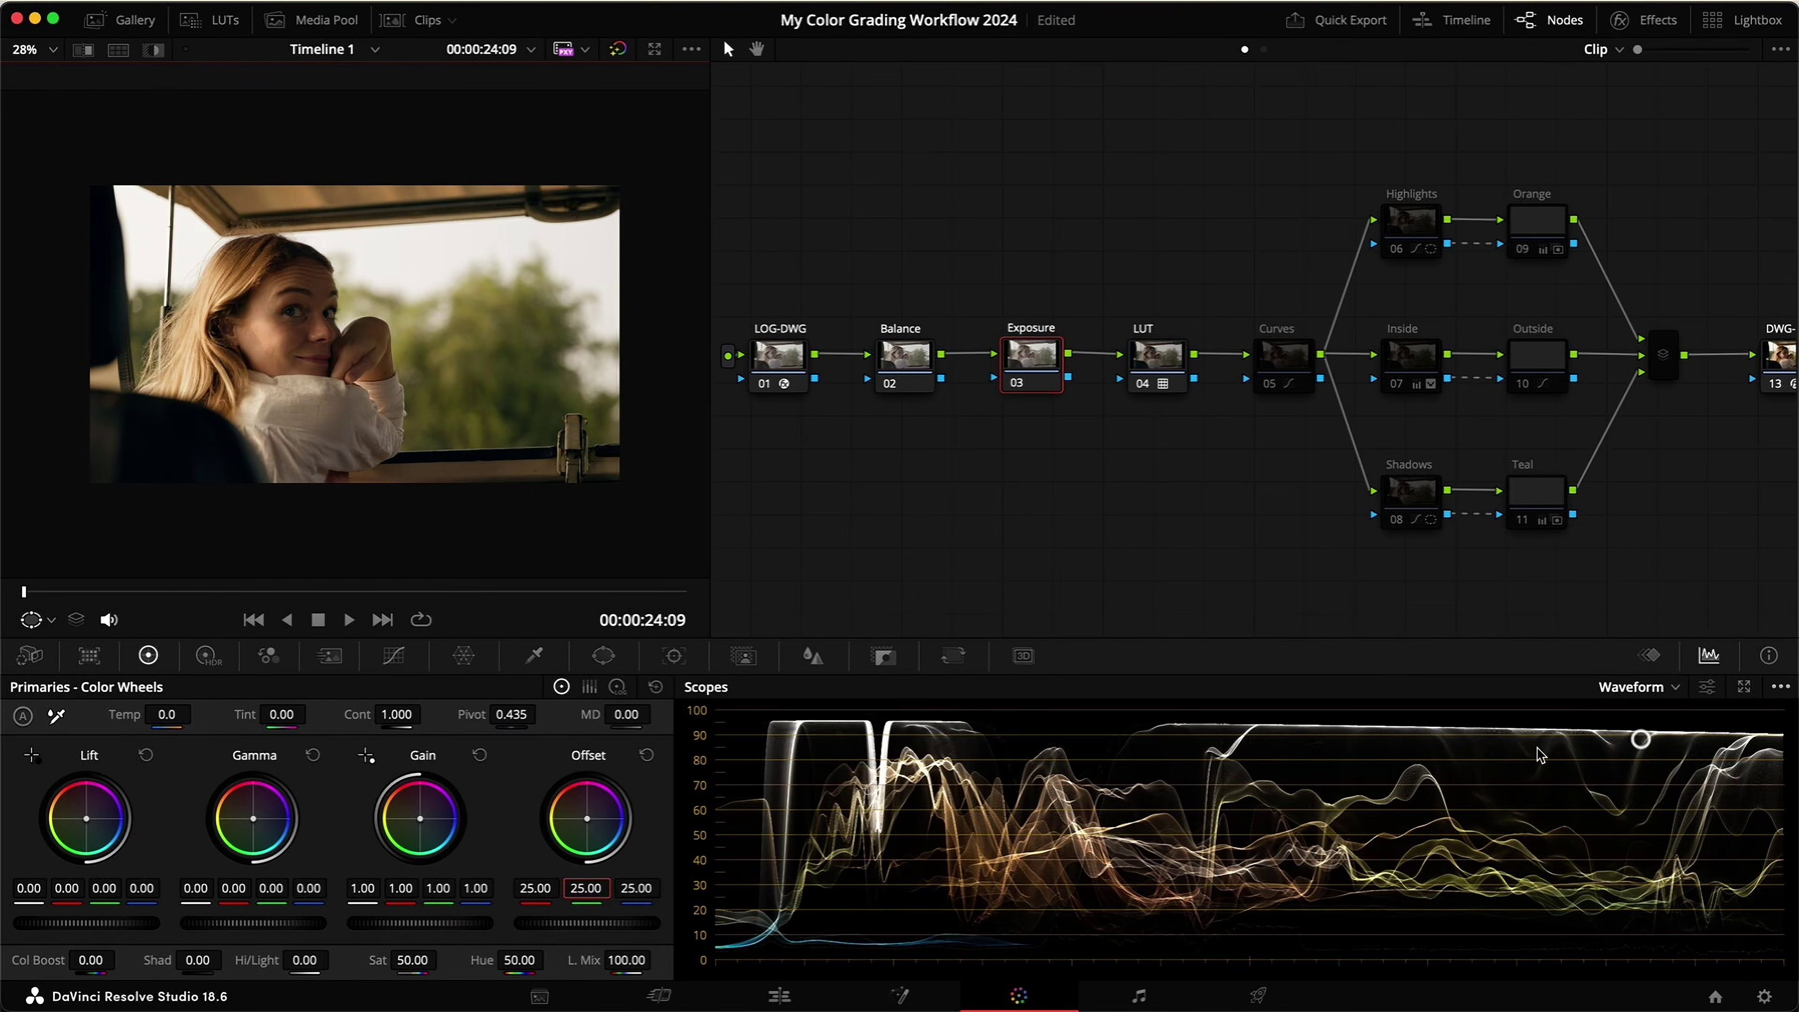
left_click(52, 621)
left_click(68, 675)
left_click(1155, 352)
key("super+d")
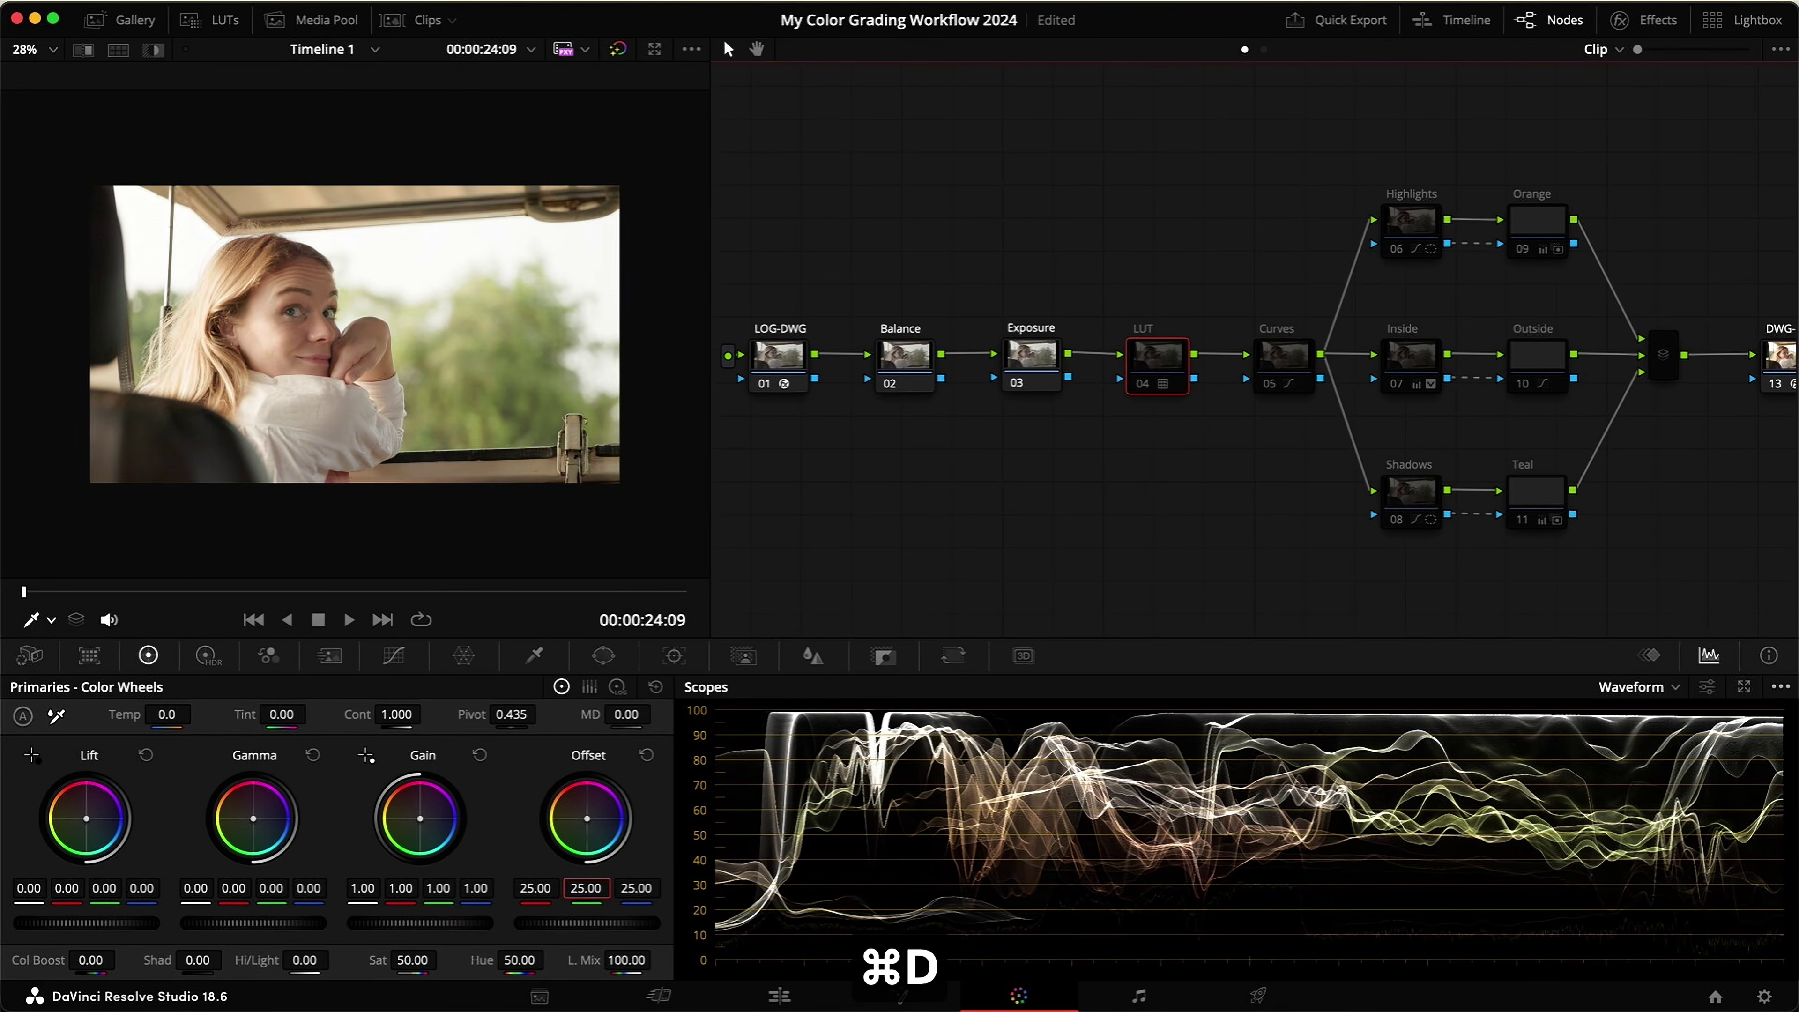
key("super+d")
Step: Select the Balance node and show the Vectorscope in a separate scopes window to examine the woman's skin tone
left_click(880, 373)
left_click(1637, 686)
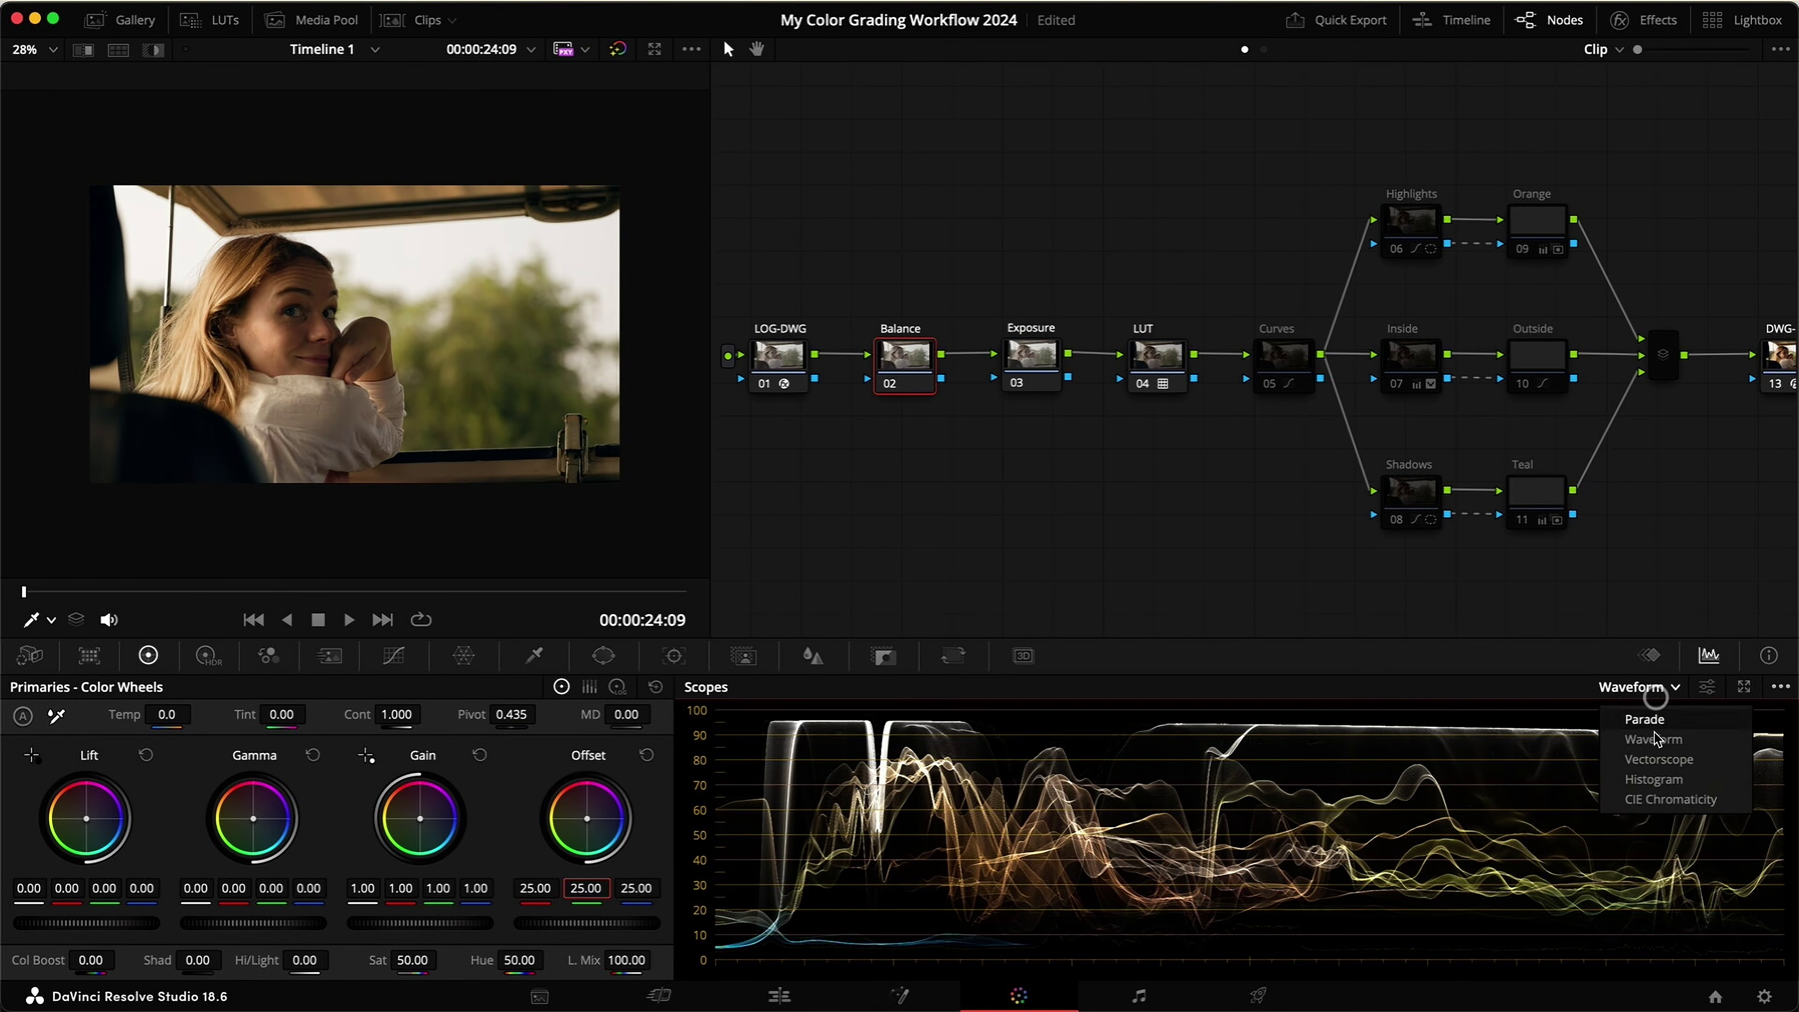
left_click(1659, 758)
scroll(462, 419, "up", 5)
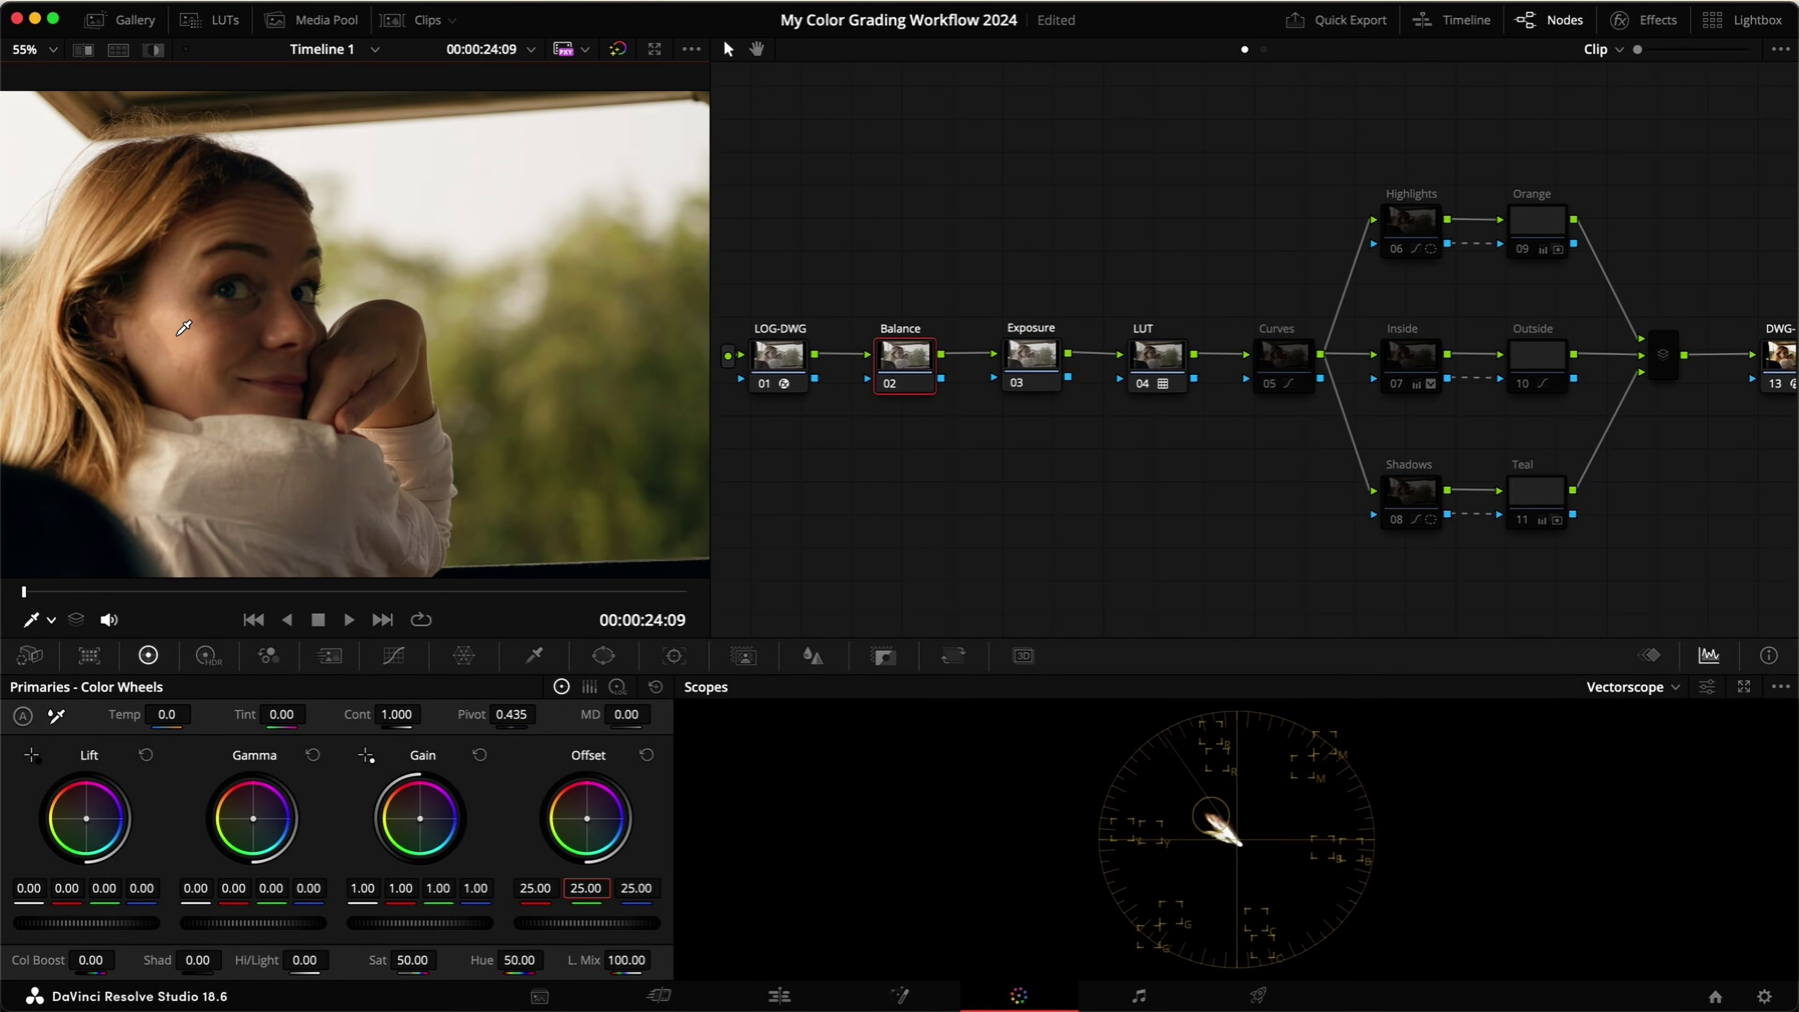
key("super+shift+w")
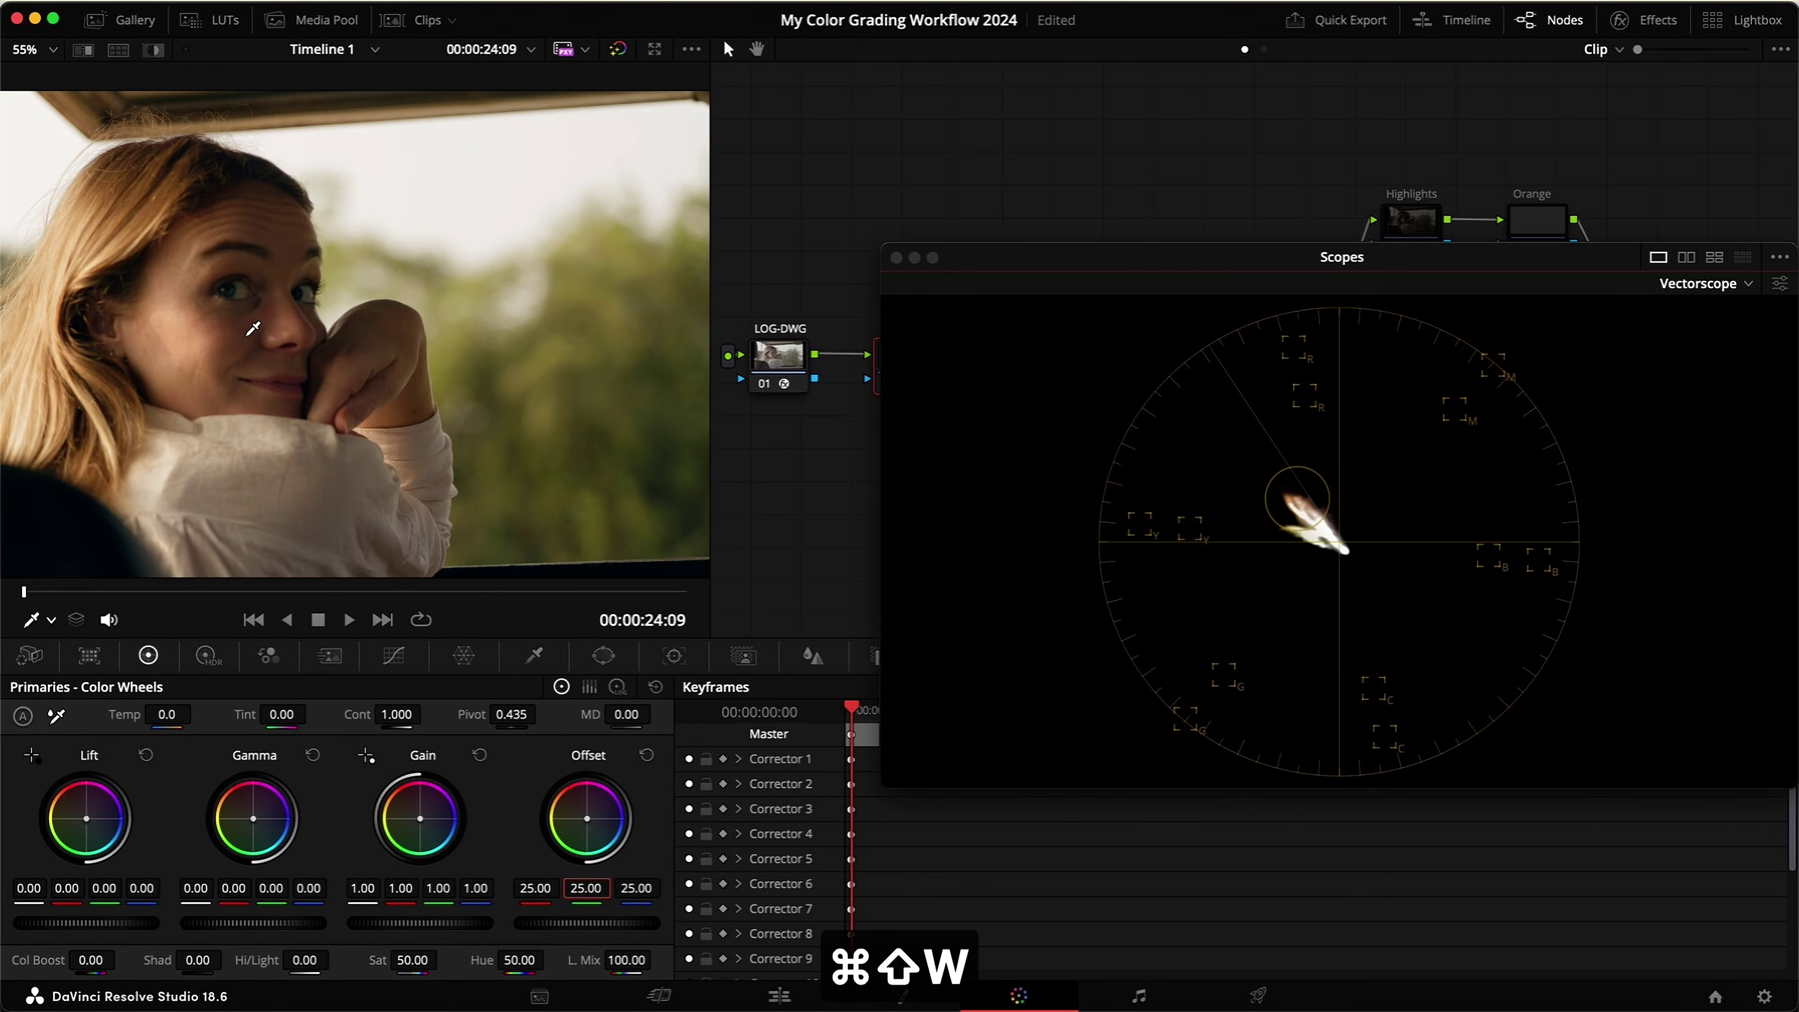
Step: Set the Balance node's Offset to red 23.24 and green 22.84, compare it off and on, save, and close the scopes window
left_click_drag(583, 887, 562, 887)
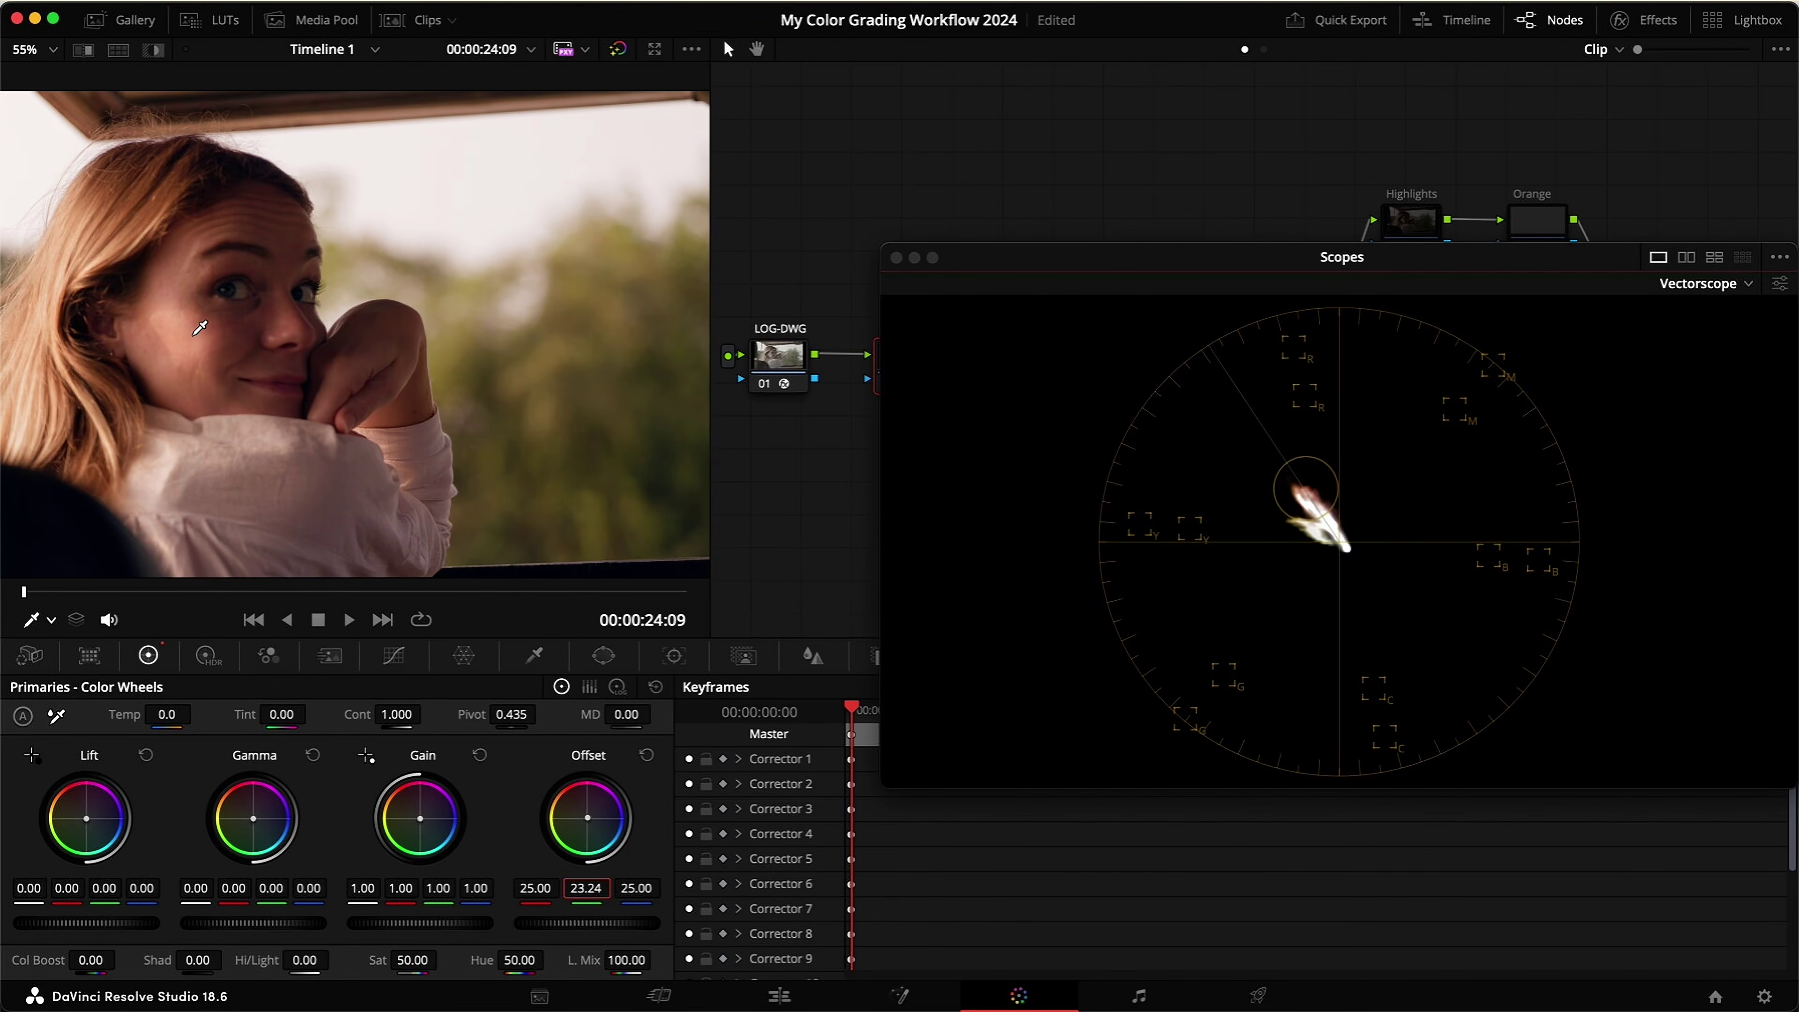
scroll(200, 328, "down", 3)
mouse_move(539, 893)
left_mouse_down()
mouse_move(505, 888)
mouse_move(588, 889)
left_mouse_up()
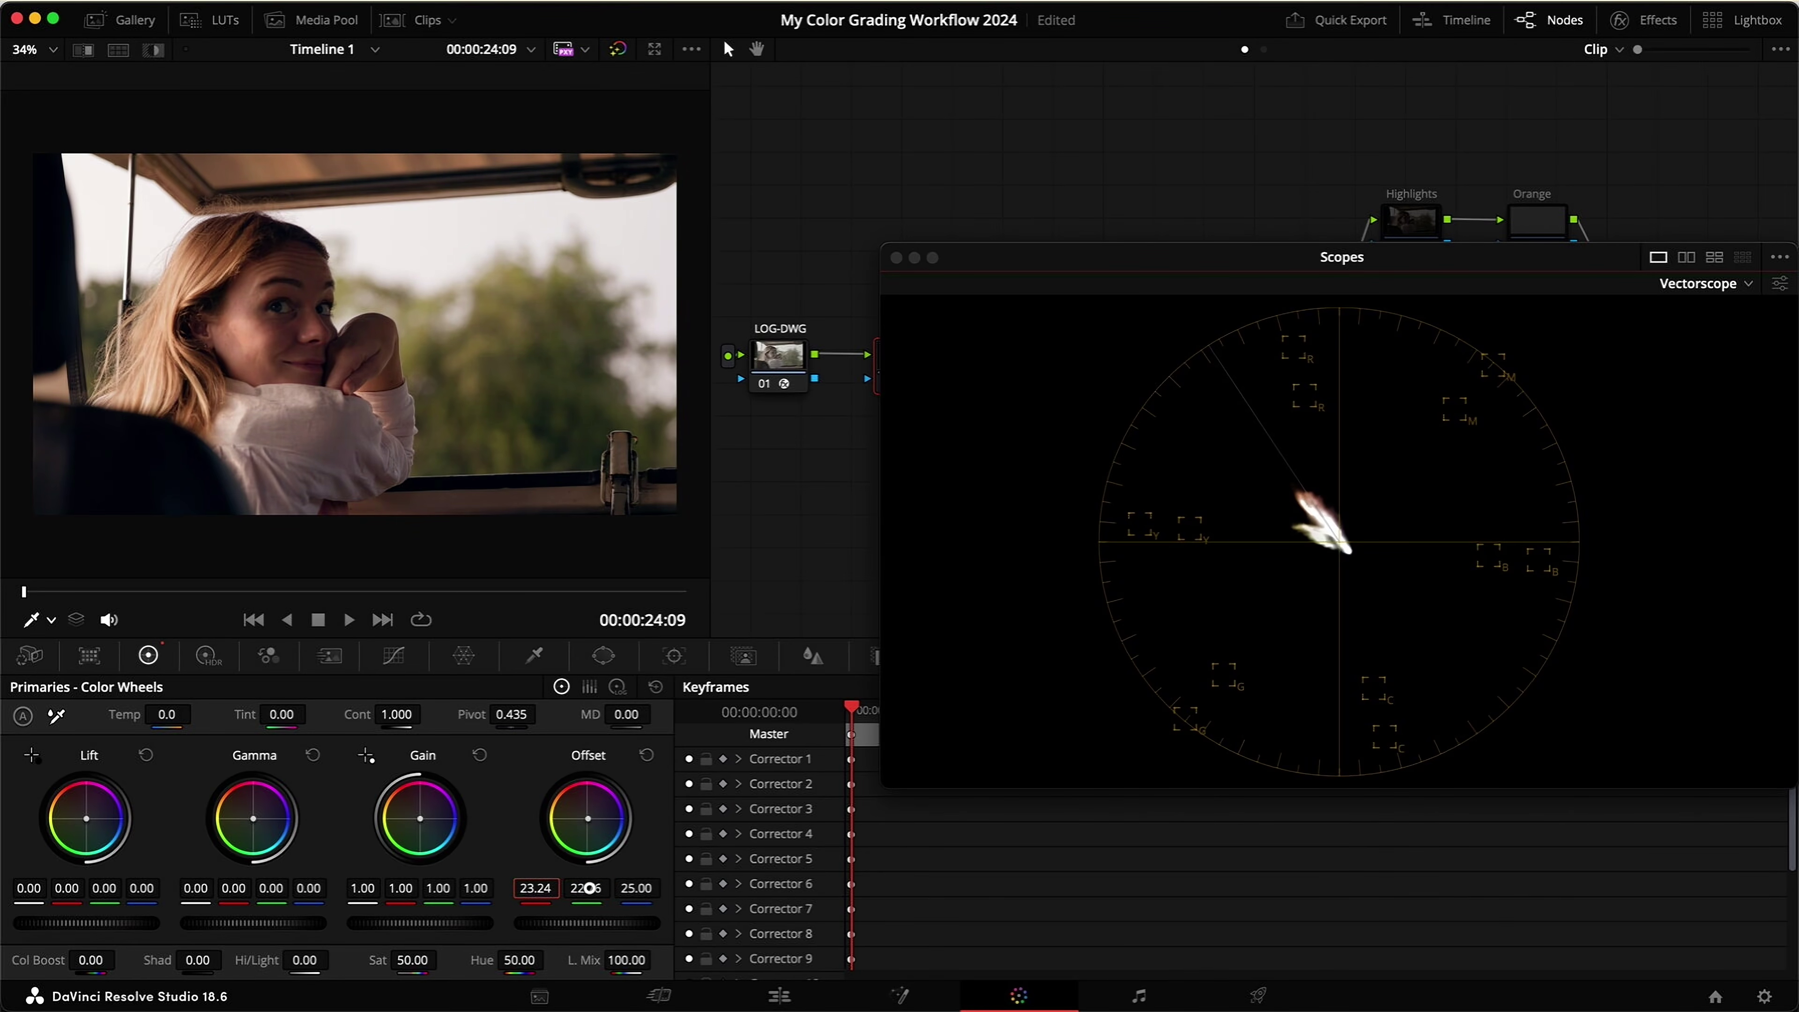
key("super+d")
key("super+d")
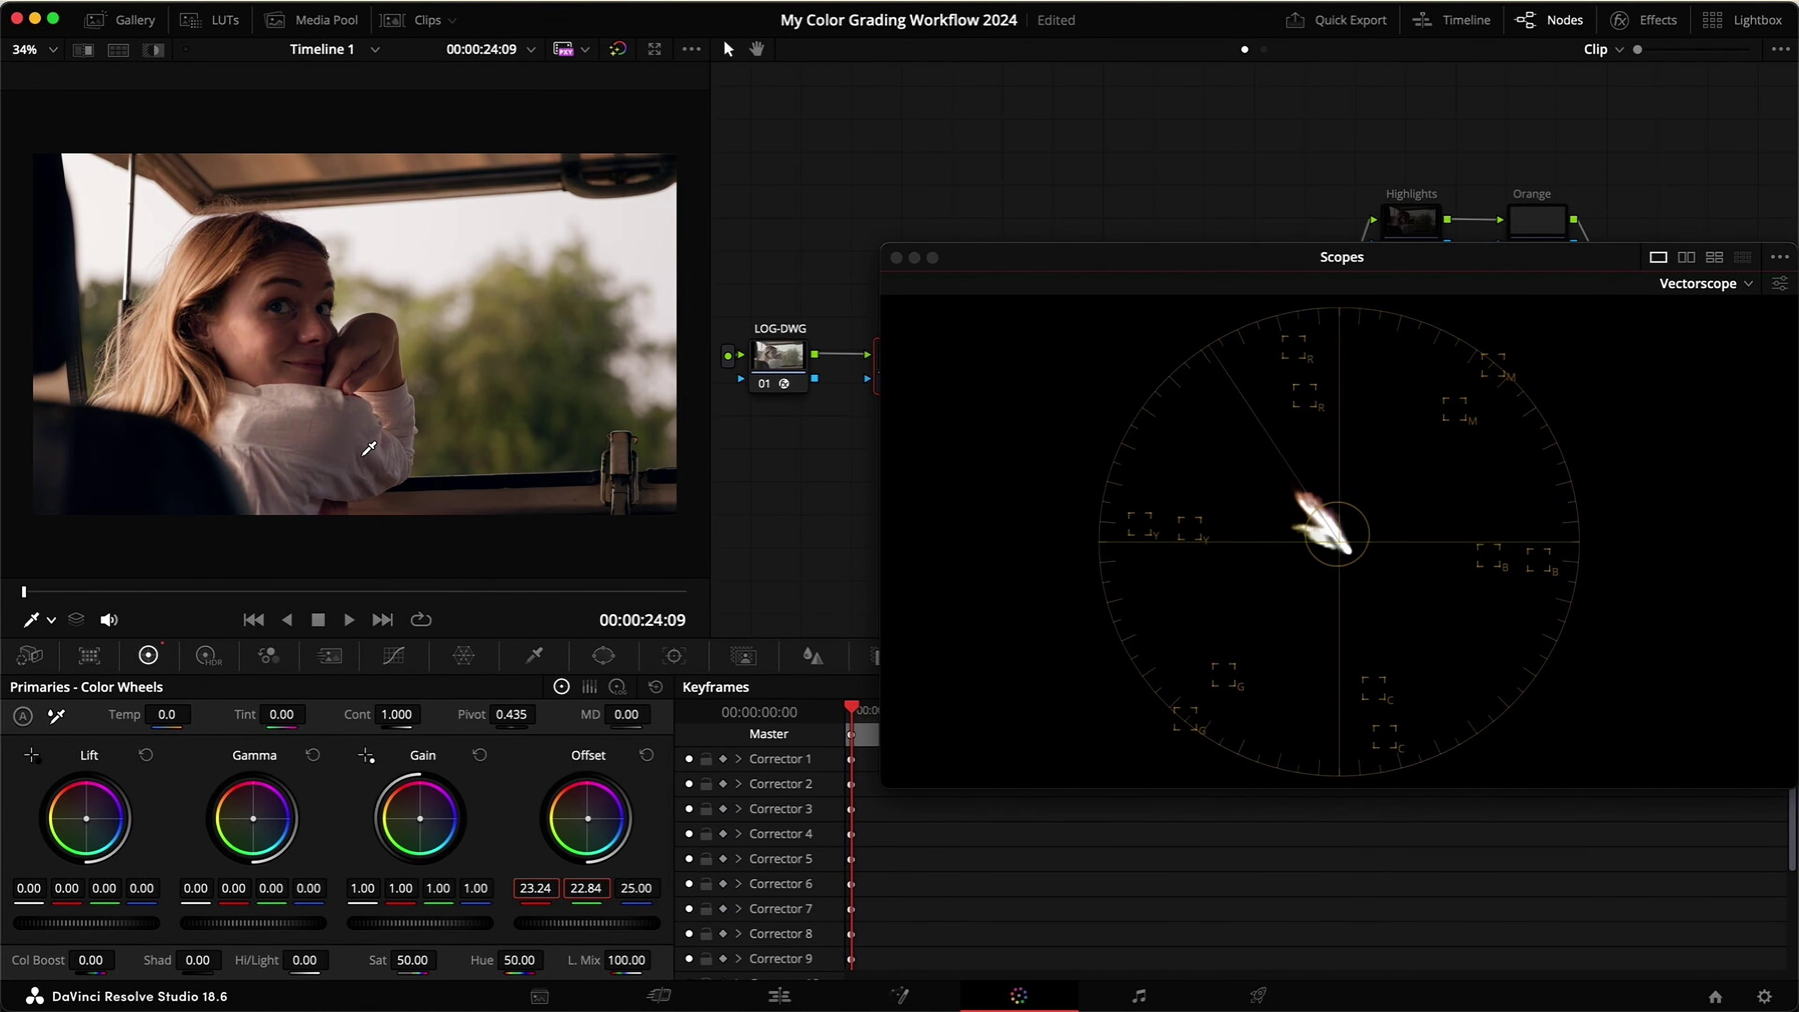
key("super+d")
key("super+d")
key("super+s")
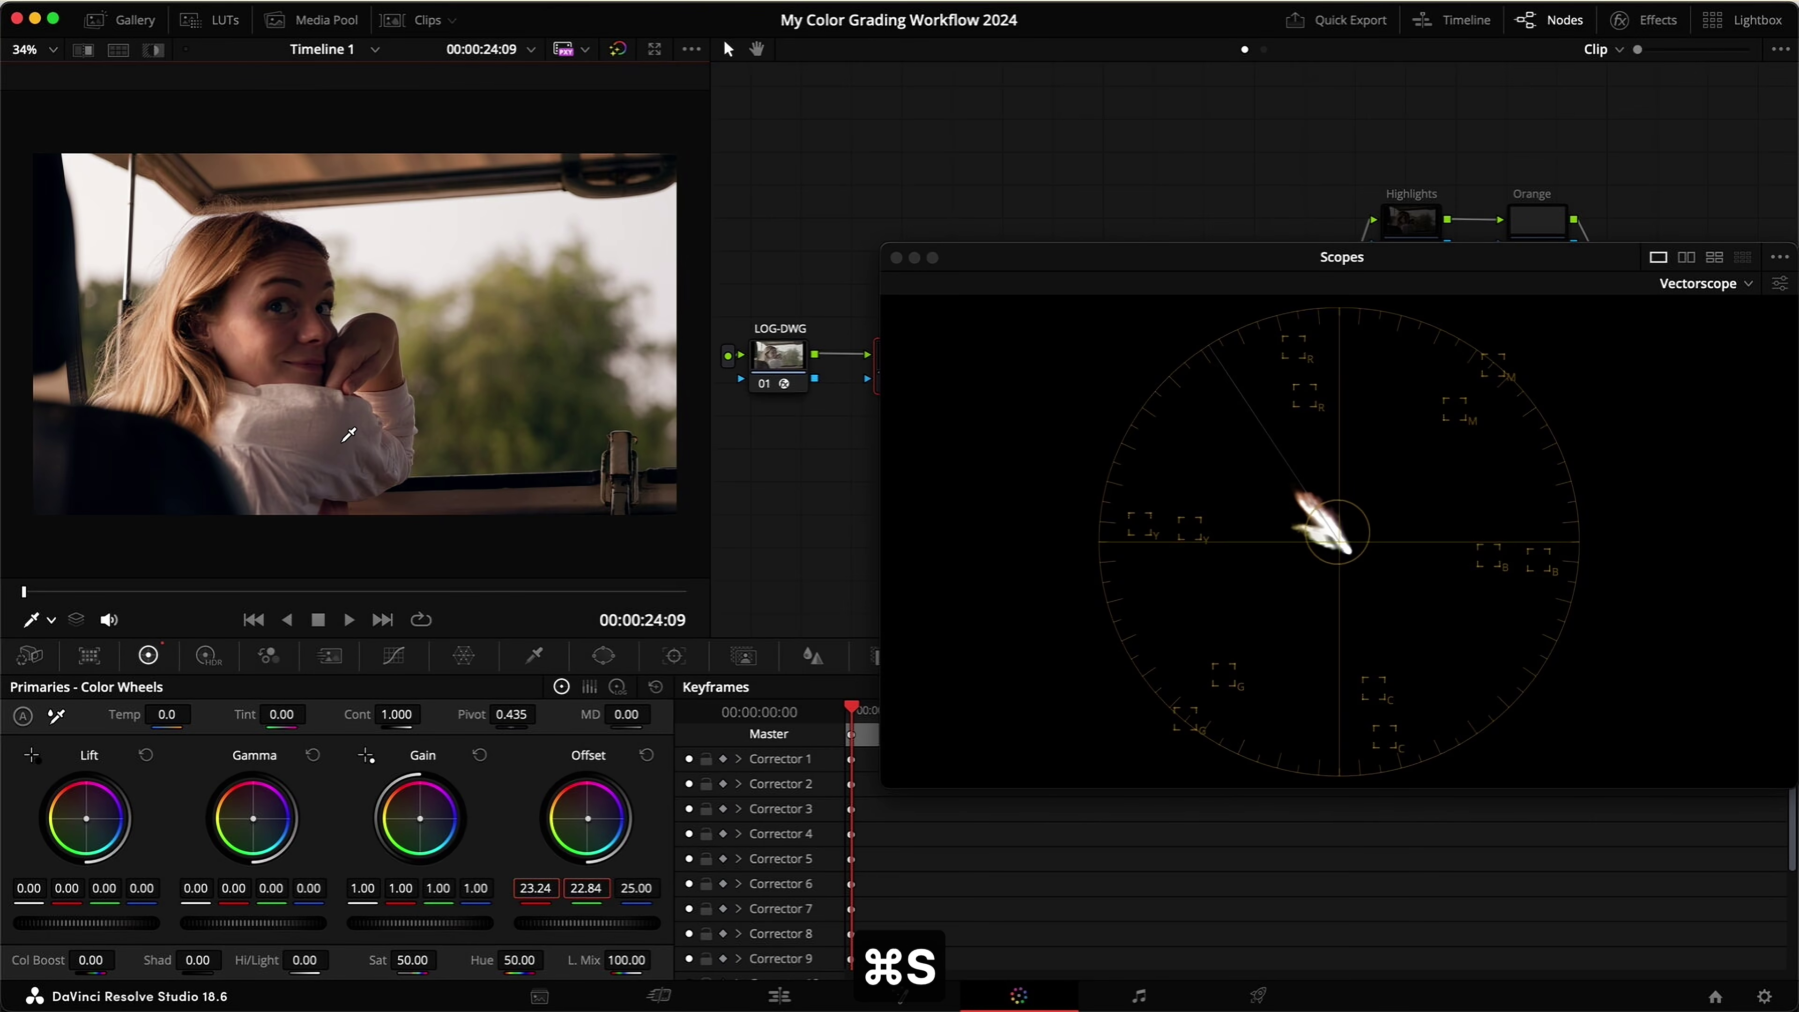
left_click(894, 257)
Step: On the Exposure node, set Shadows to 25.50 and master Gain to 0.97, and save
left_click(1045, 356)
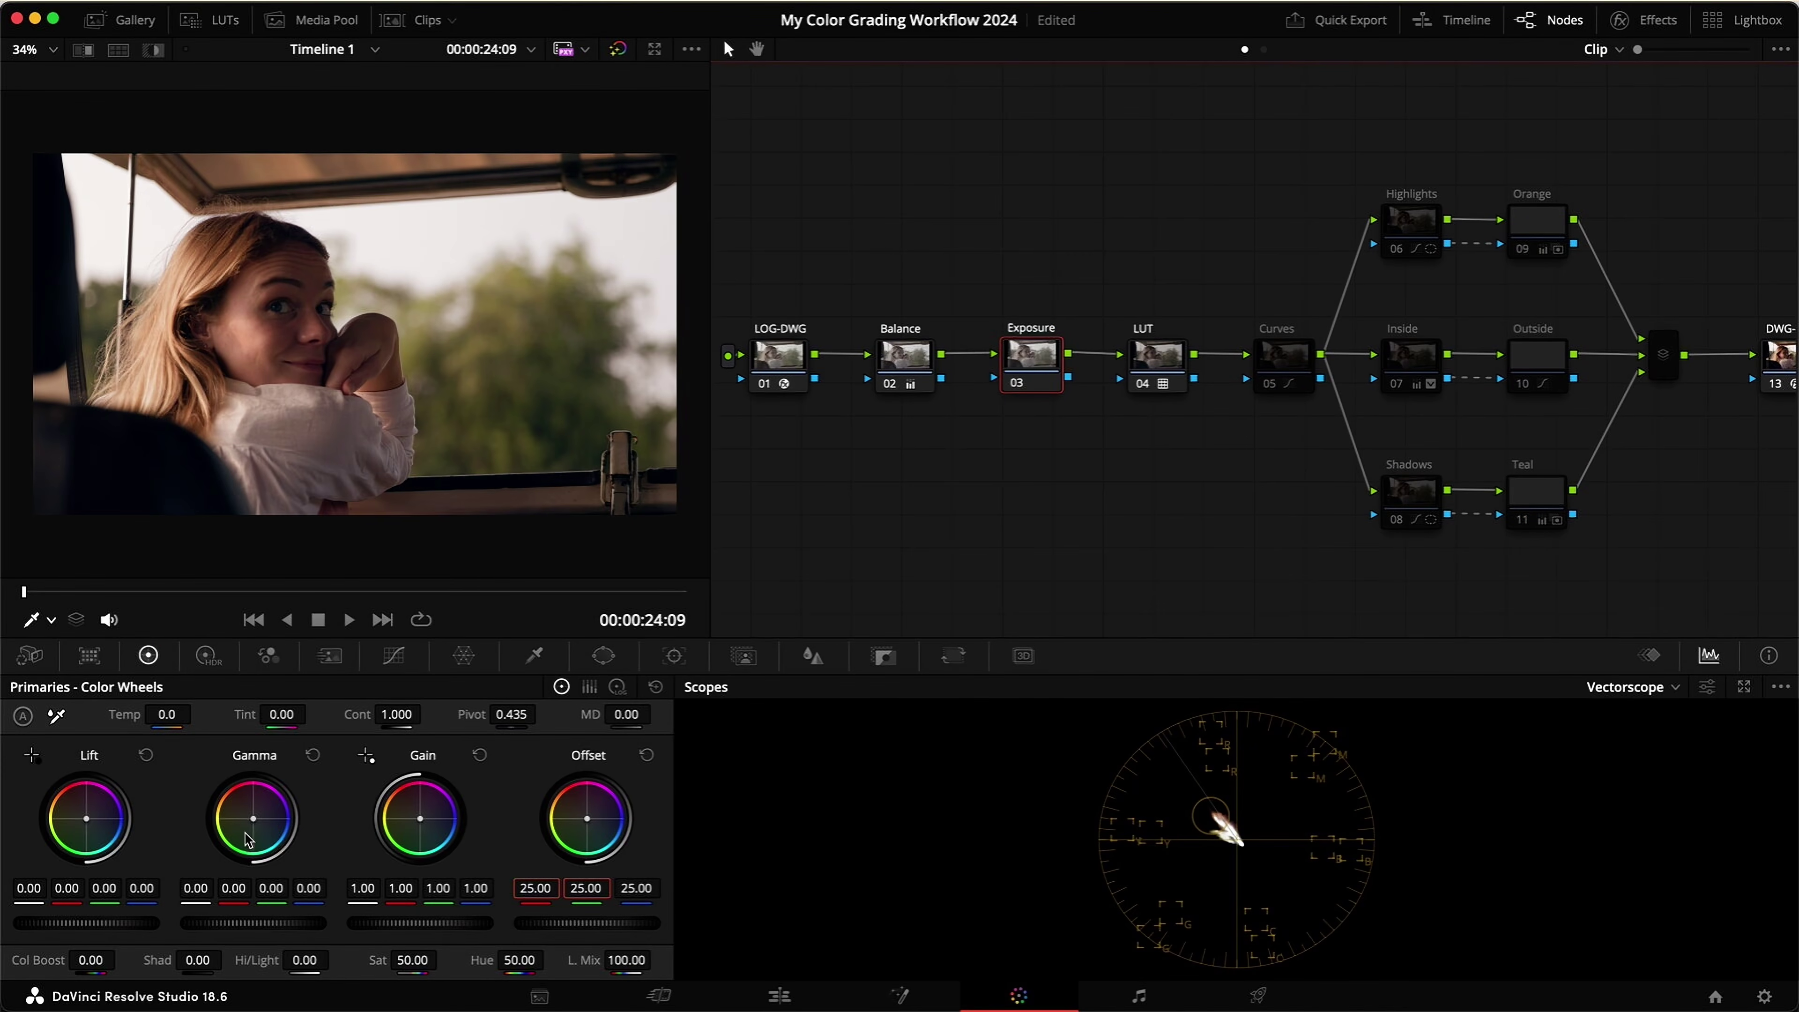
left_click_drag(199, 959, 255, 963)
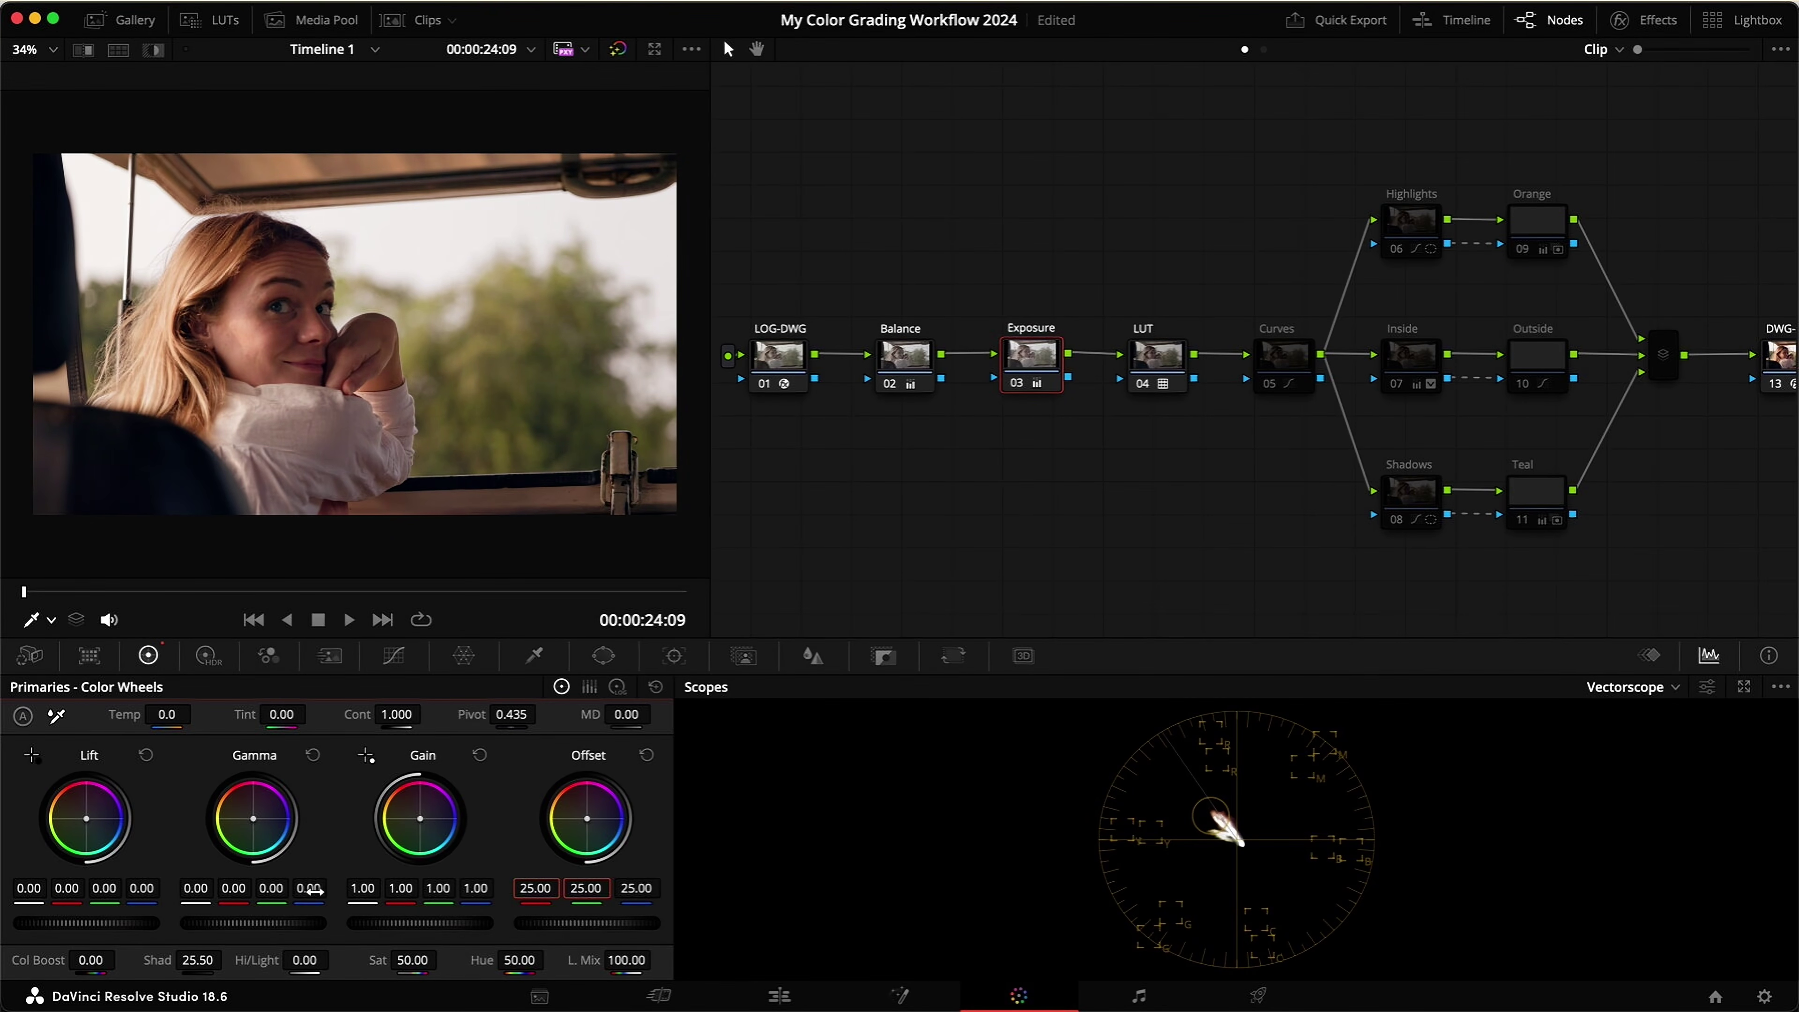
key("super+d")
key("super+d")
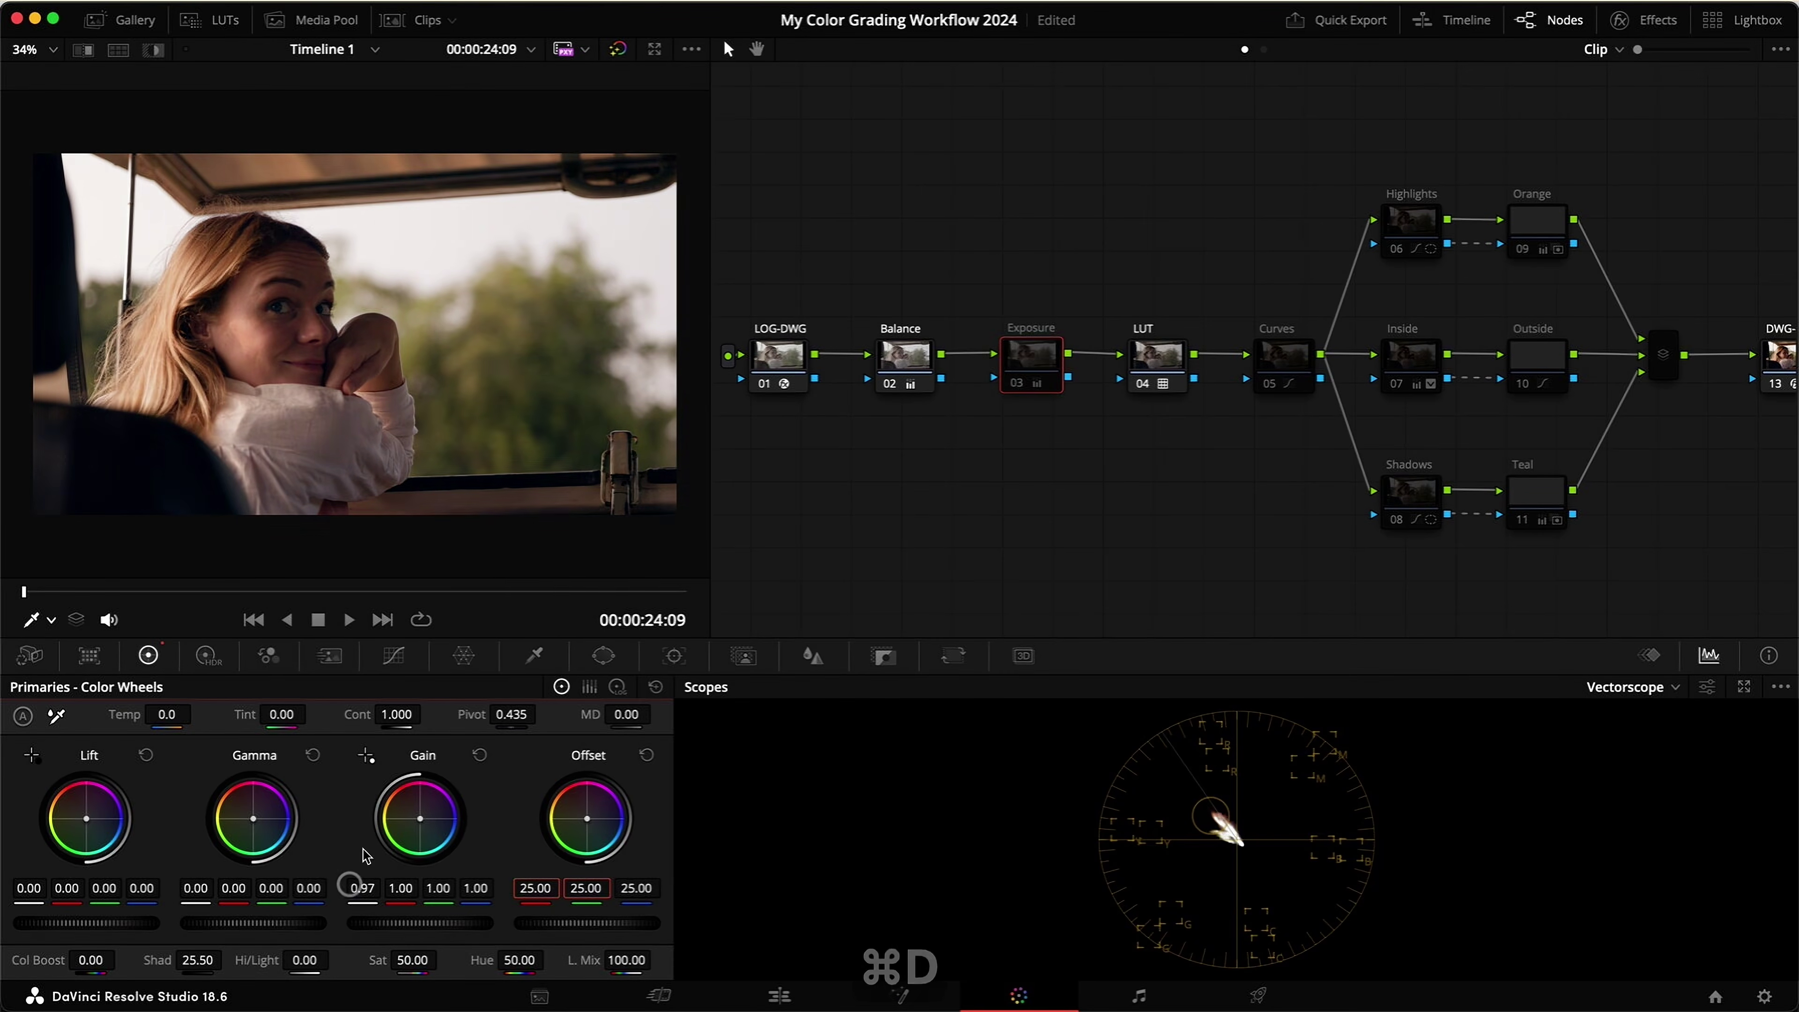
key("super+s")
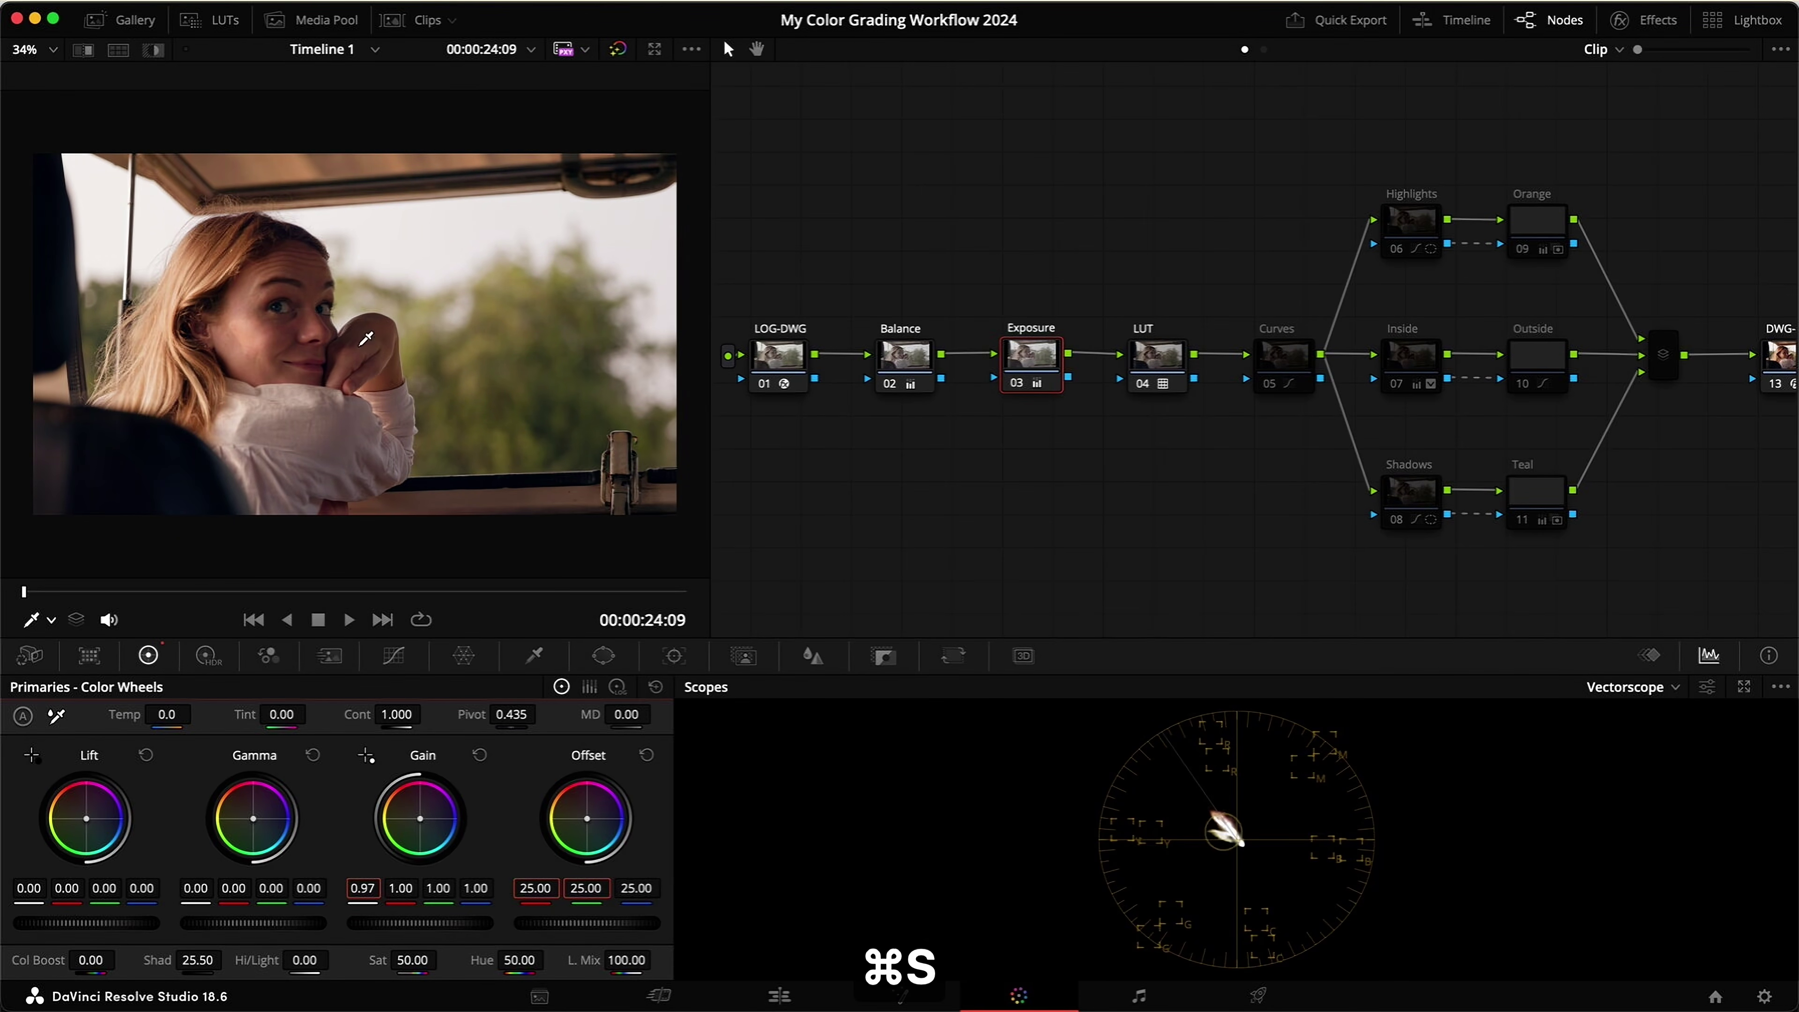
Step: Move the playhead to 00:00:27:05, save, and enable the Curves node
left_click_drag(296, 592, 369, 591)
key("super+s")
left_click(1203, 558)
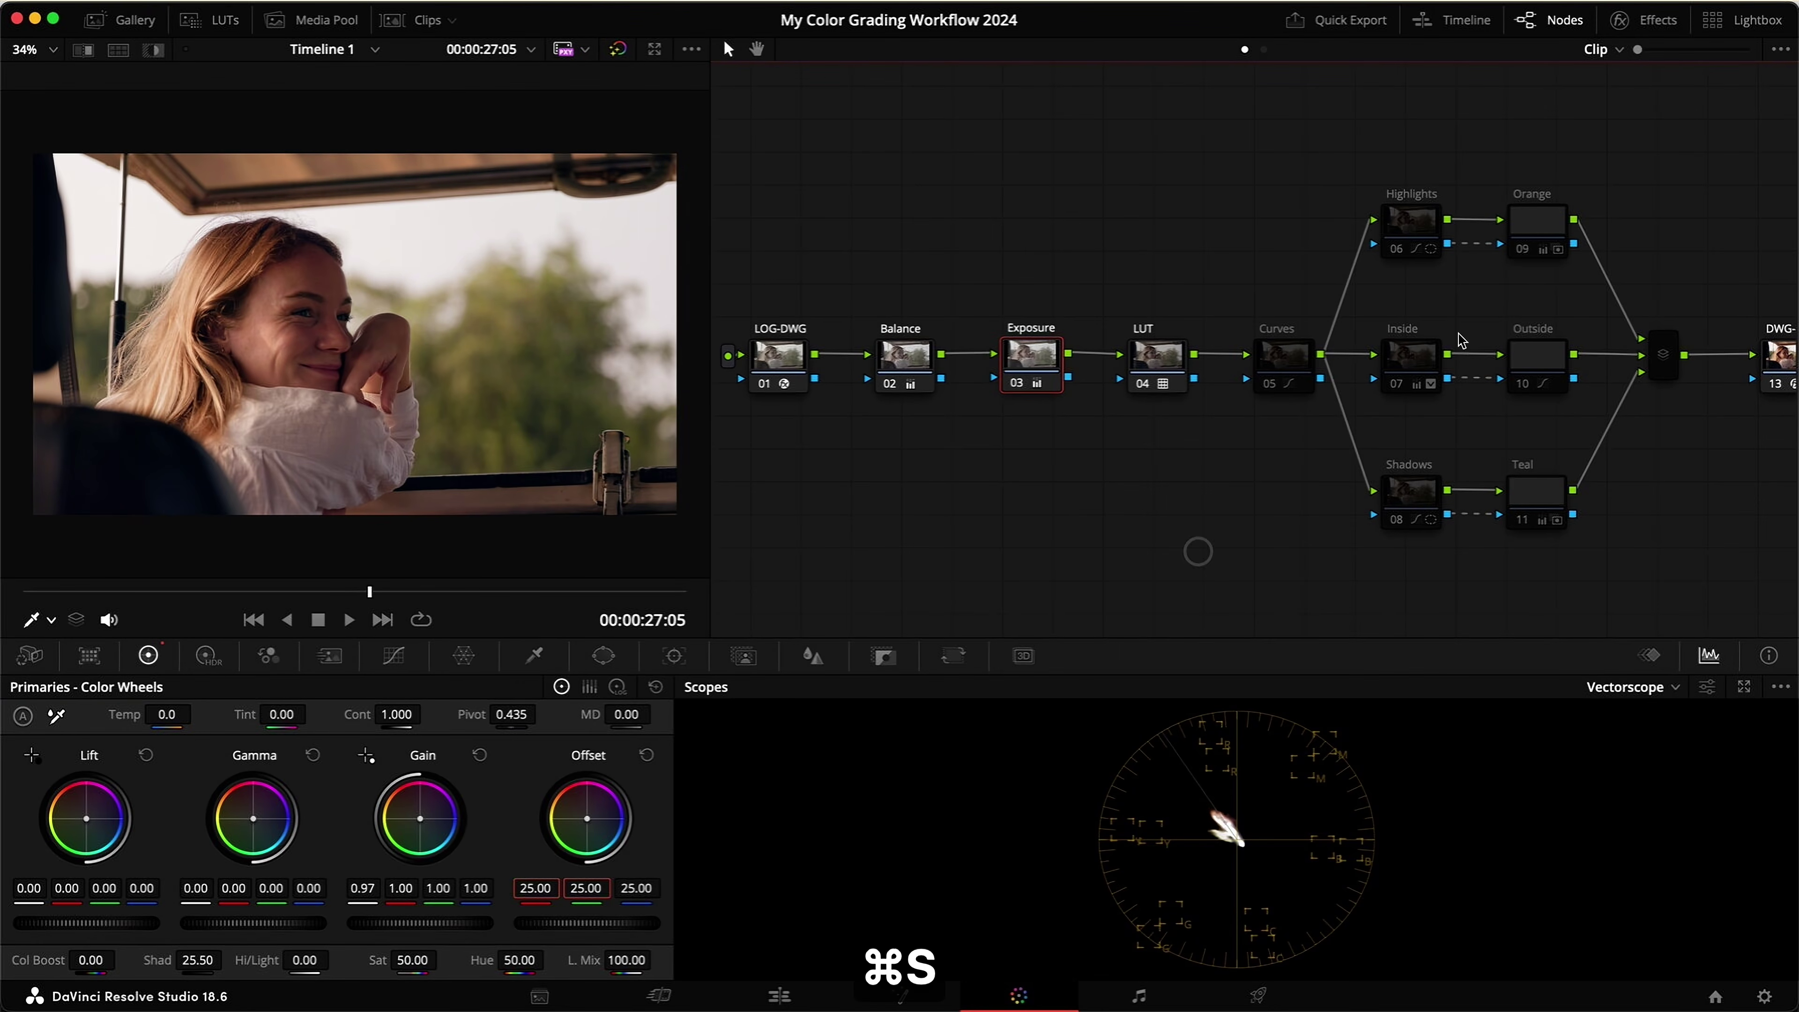
left_click(1277, 357)
key("super+d")
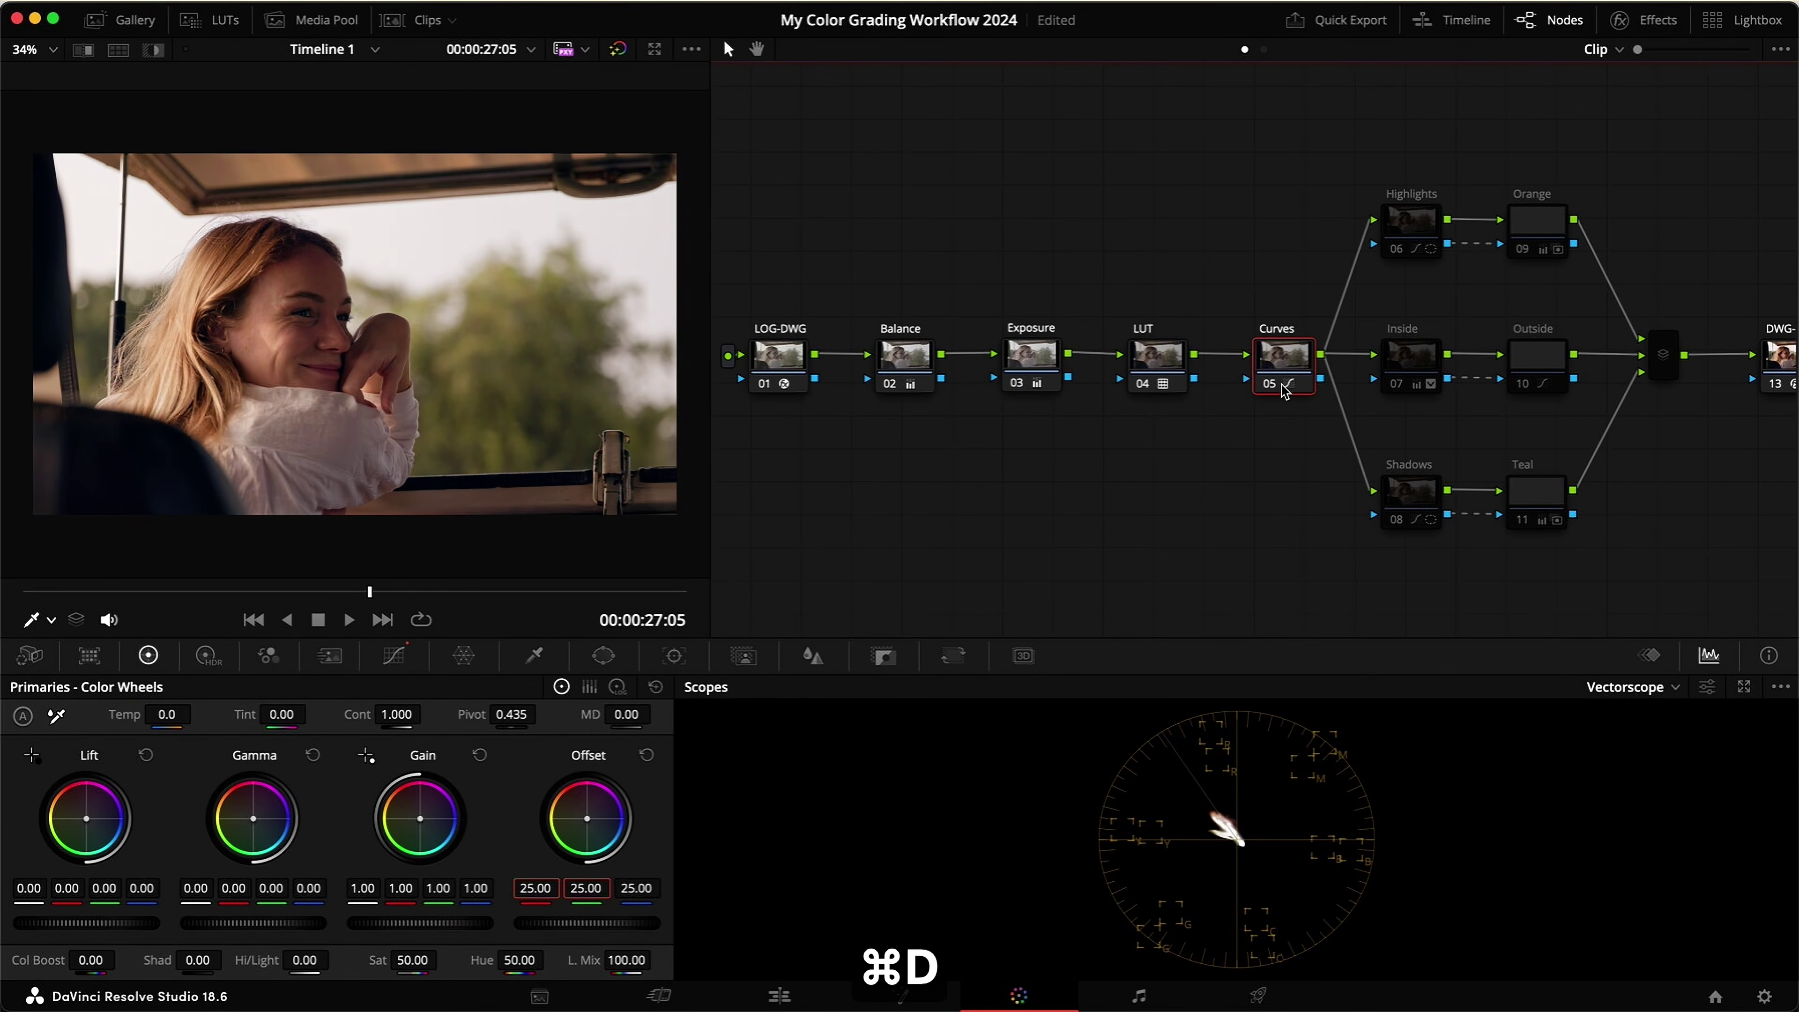
Step: Open the Vectorscope in a separate window and reset the Curves node's grade
left_click(1636, 687)
left_click(1511, 634)
key("super+shift+w")
mouse_move(1170, 257)
left_mouse_down()
mouse_move(1153, 506)
mouse_move(1197, 234)
left_mouse_up()
right_click(1283, 376)
left_click(1225, 445)
Step: Anchor the Curves node's Hue Vs Hue curve at 338.02 and 246.64, rotate hue 293.43 by 8.80 and 262.06 by -5.60, and save
left_click(394, 655)
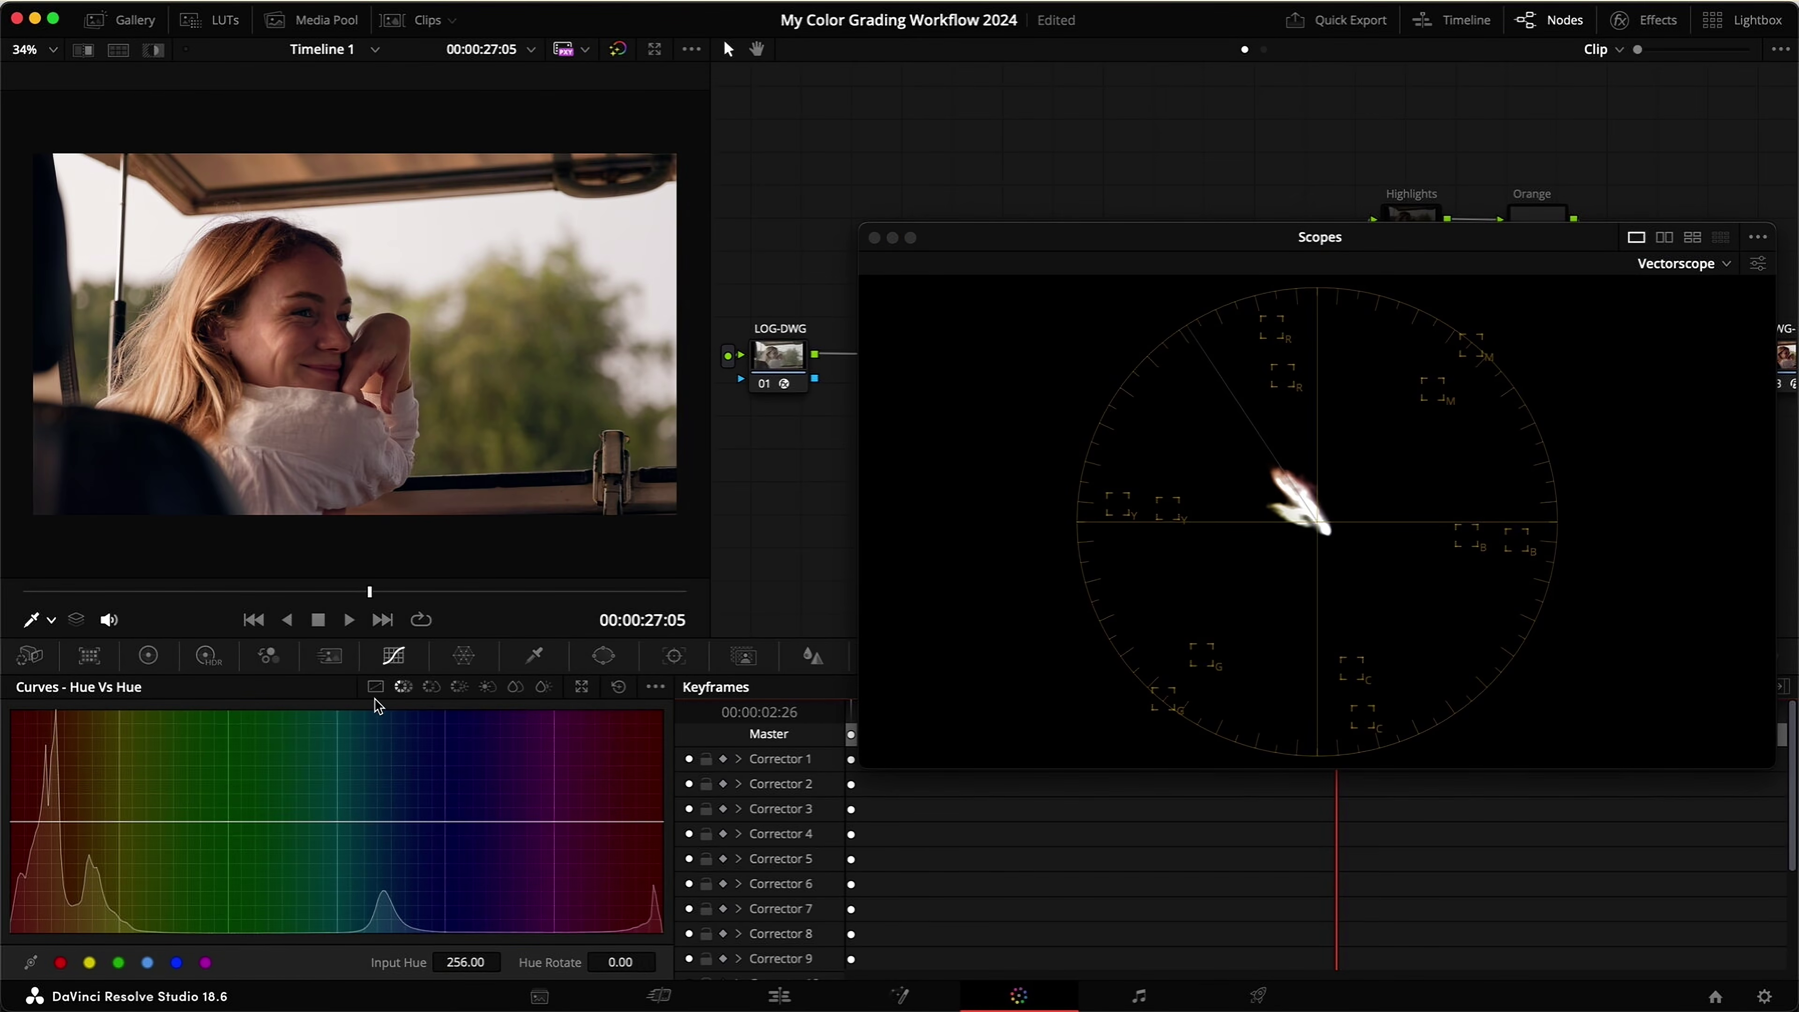
left_click(159, 823)
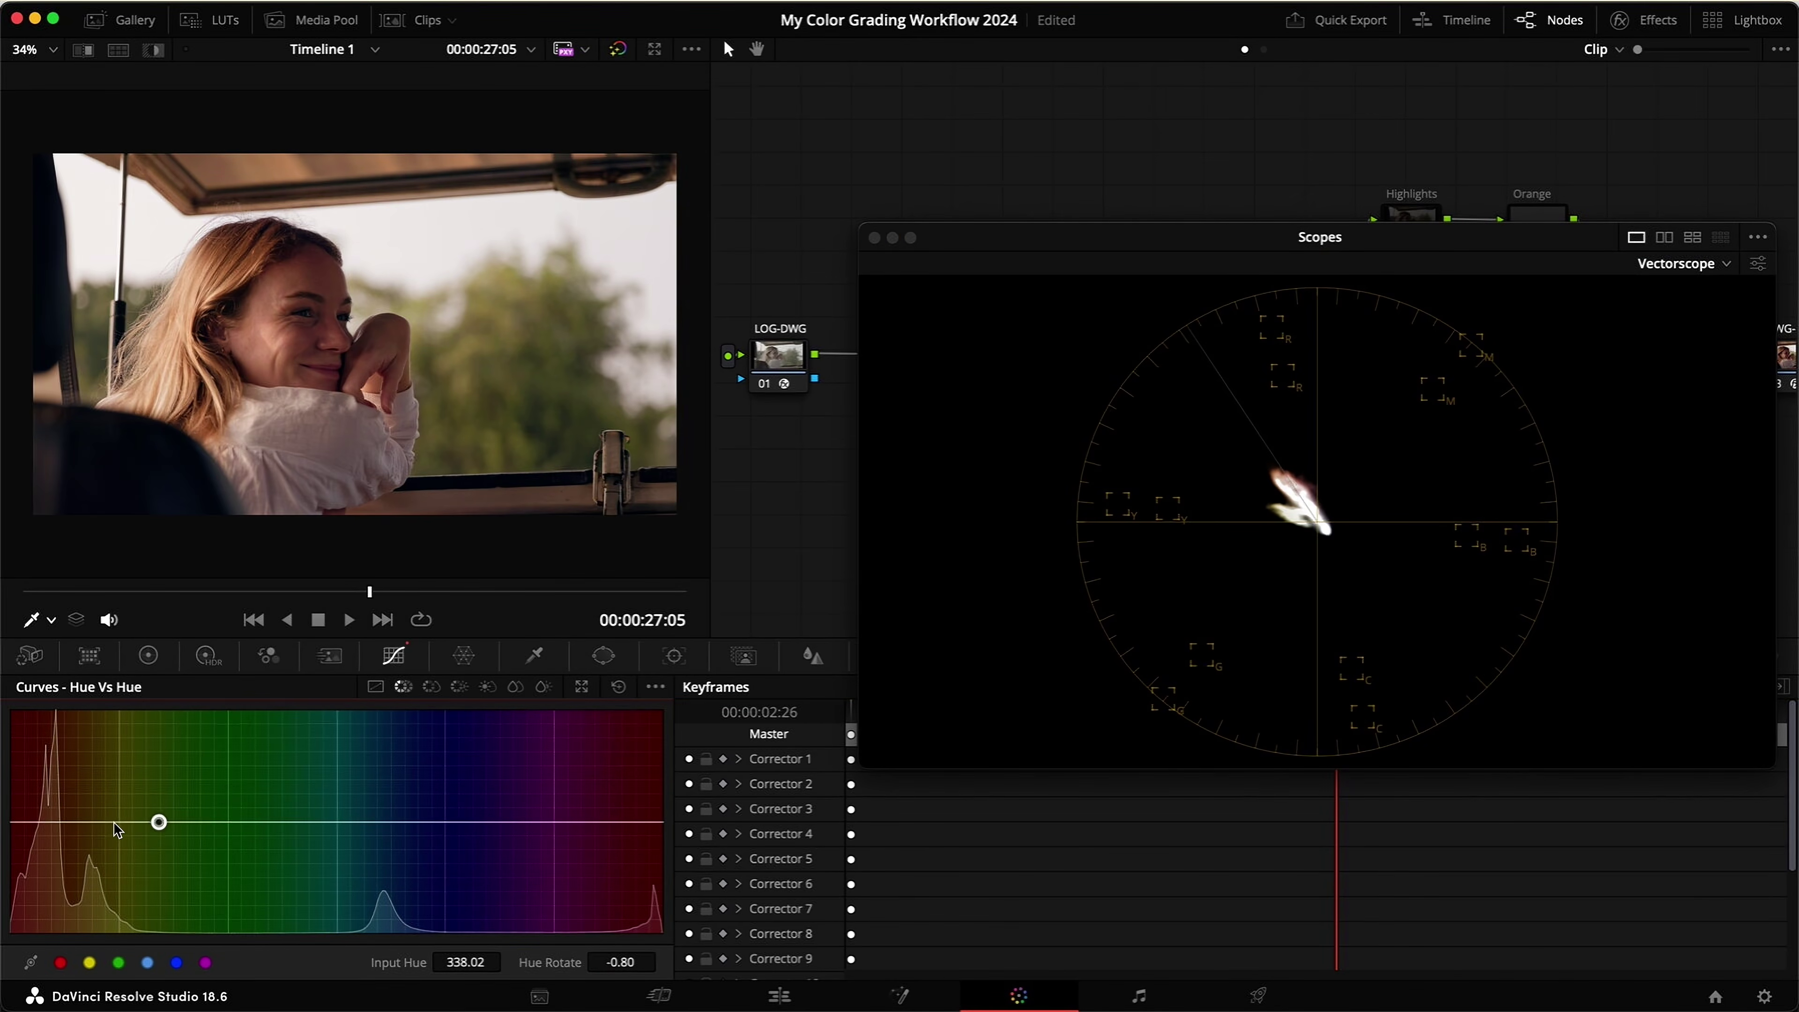
left_click(645, 822)
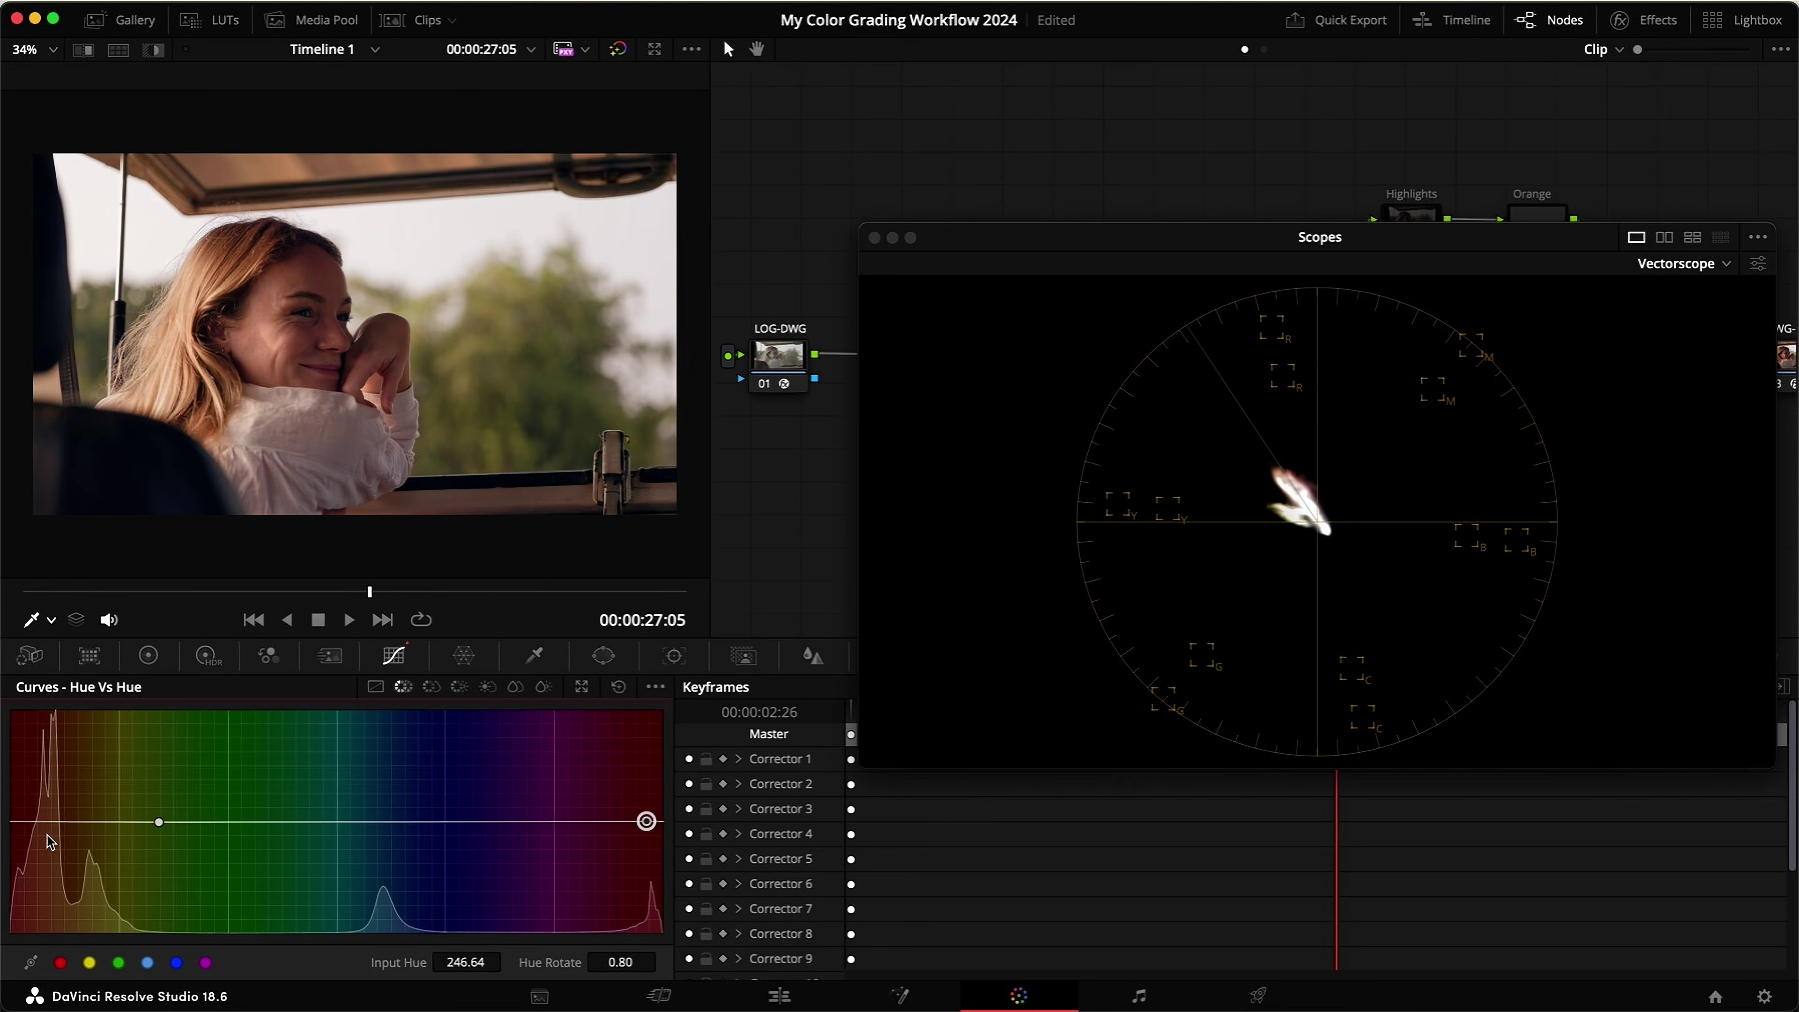
left_click(97, 816)
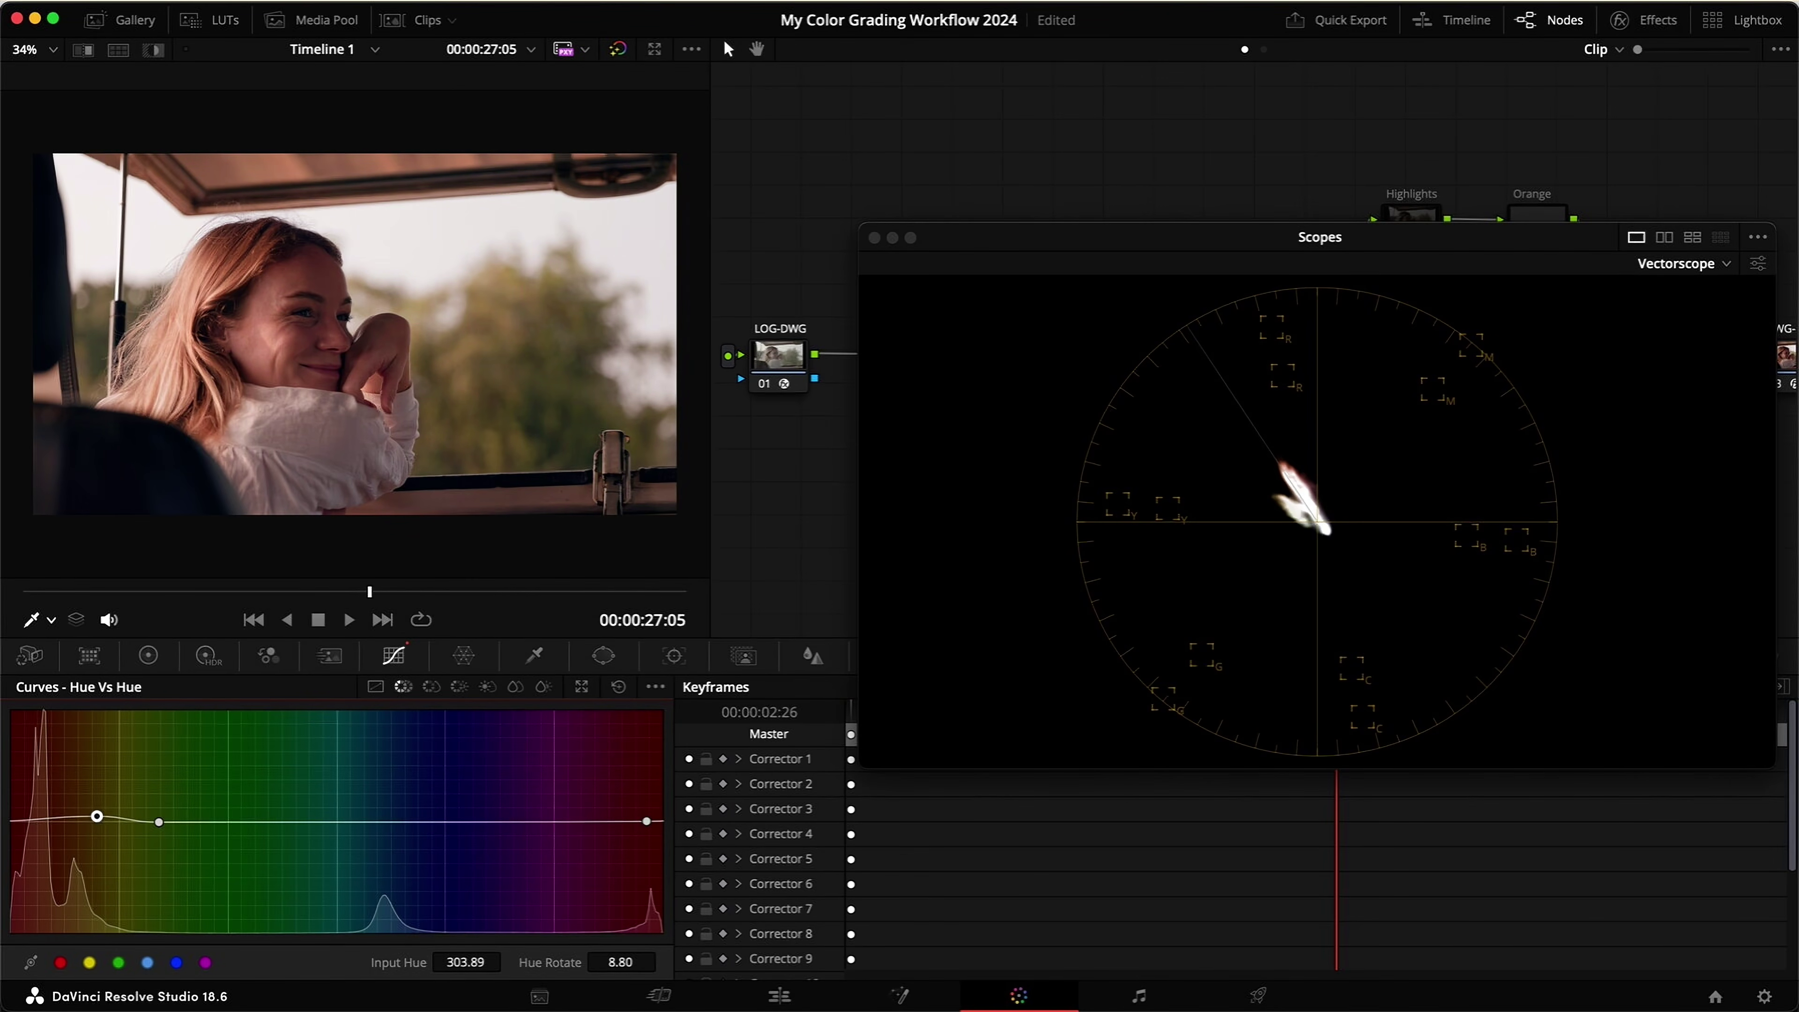
left_click(22, 825)
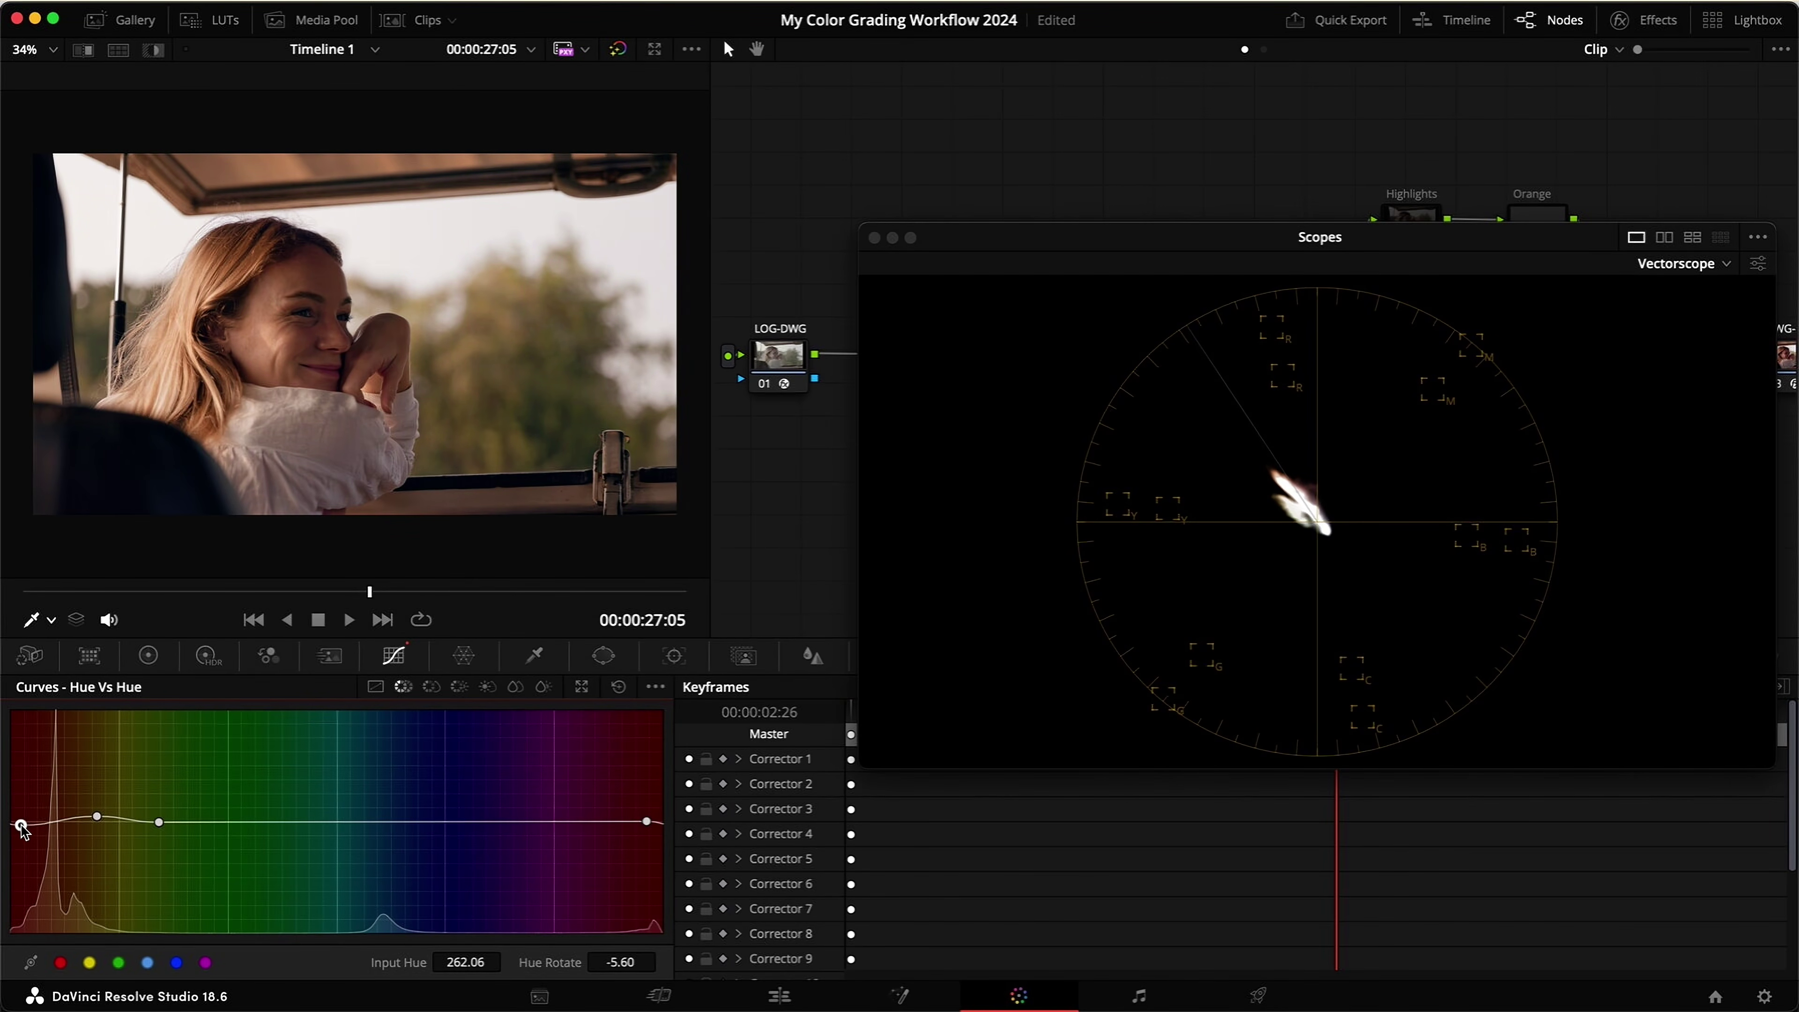
mouse_move(20, 825)
left_mouse_down()
mouse_move(92, 816)
mouse_move(76, 819)
left_mouse_up()
key("super+s")
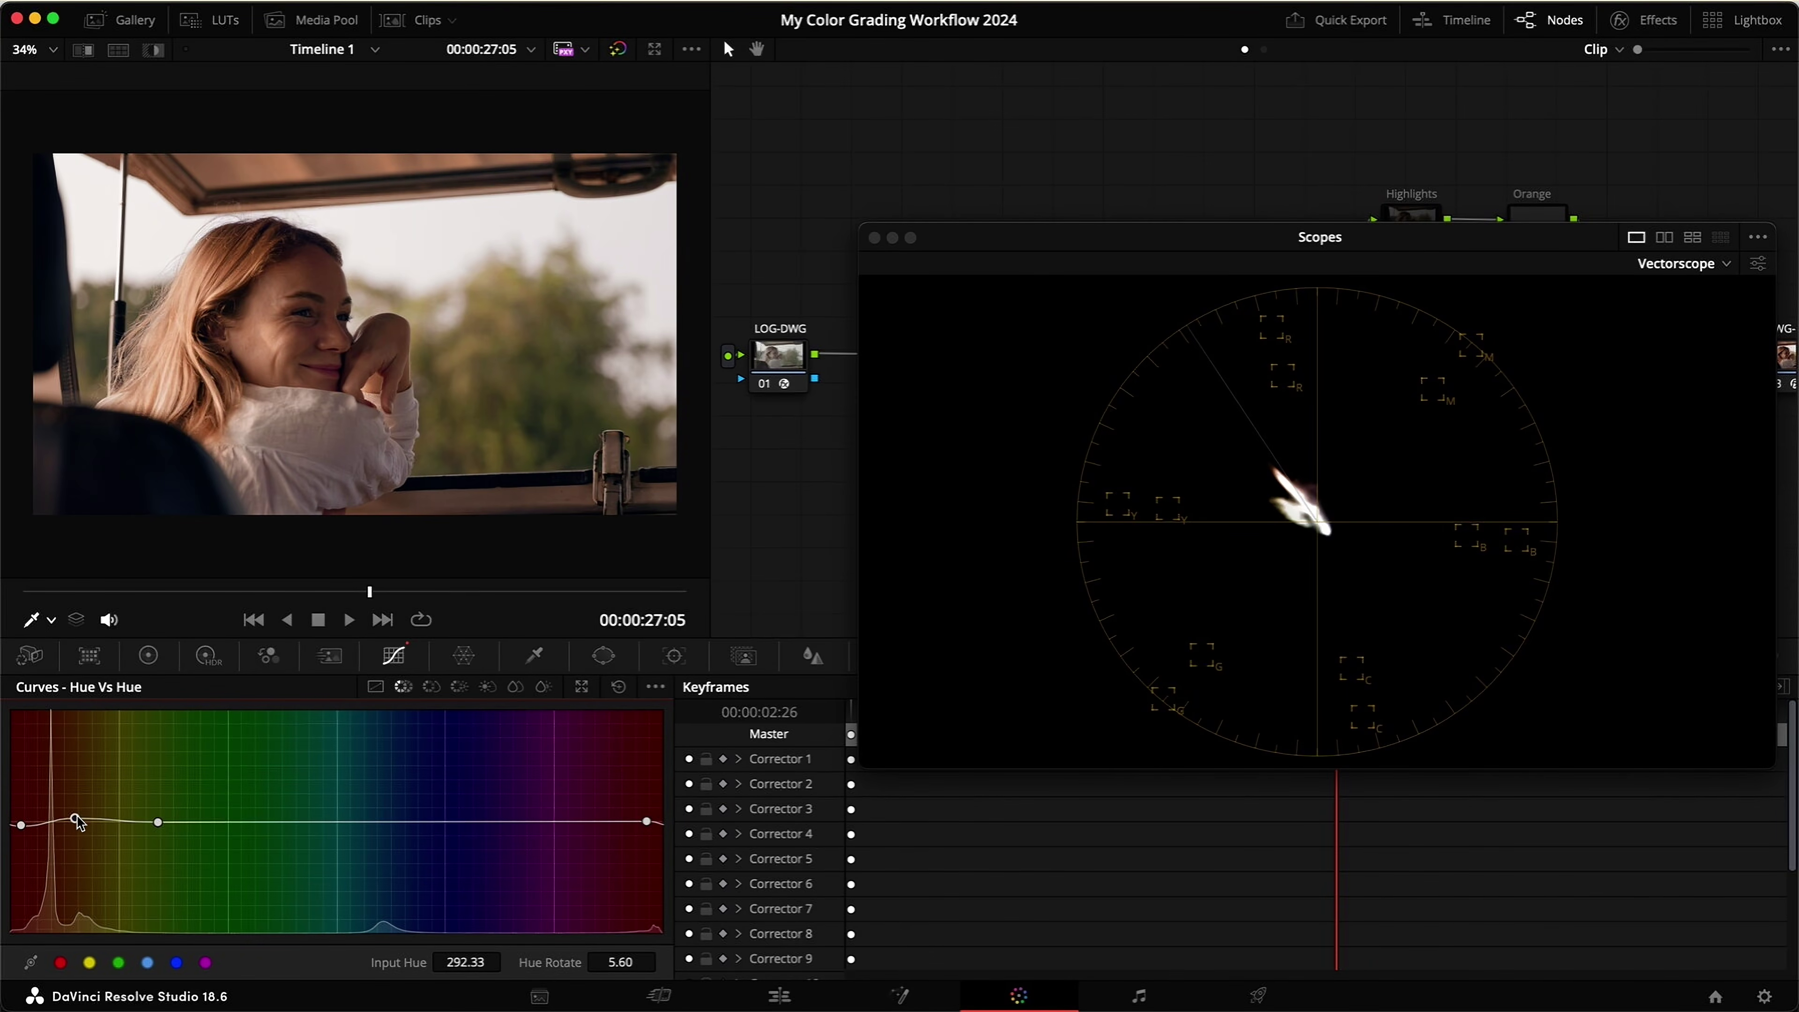
left_click_drag(78, 818, 80, 819)
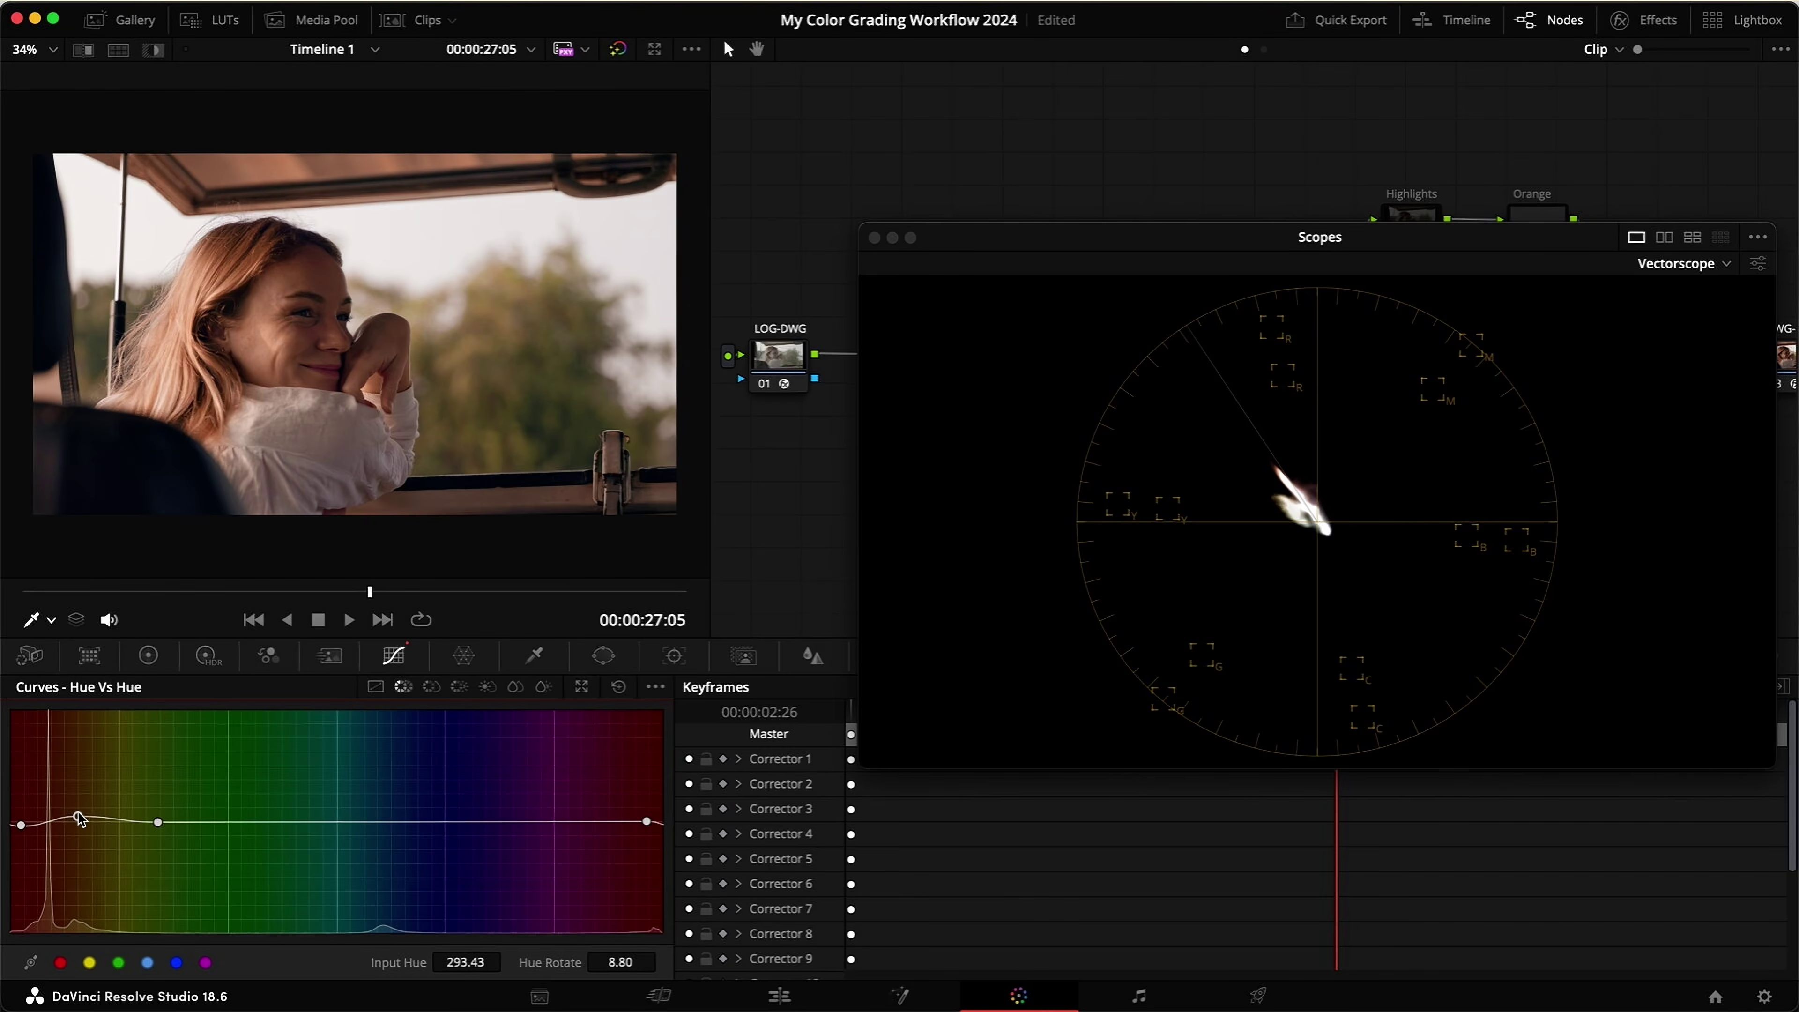
Step: Try rotating hue 264.81 by -8.80 and hue 296.18 by 15.20 on the Hue Vs Hue curve, comparing before and after
left_click(21, 824)
left_click_drag(21, 825, 37, 822)
mouse_move(280, 328)
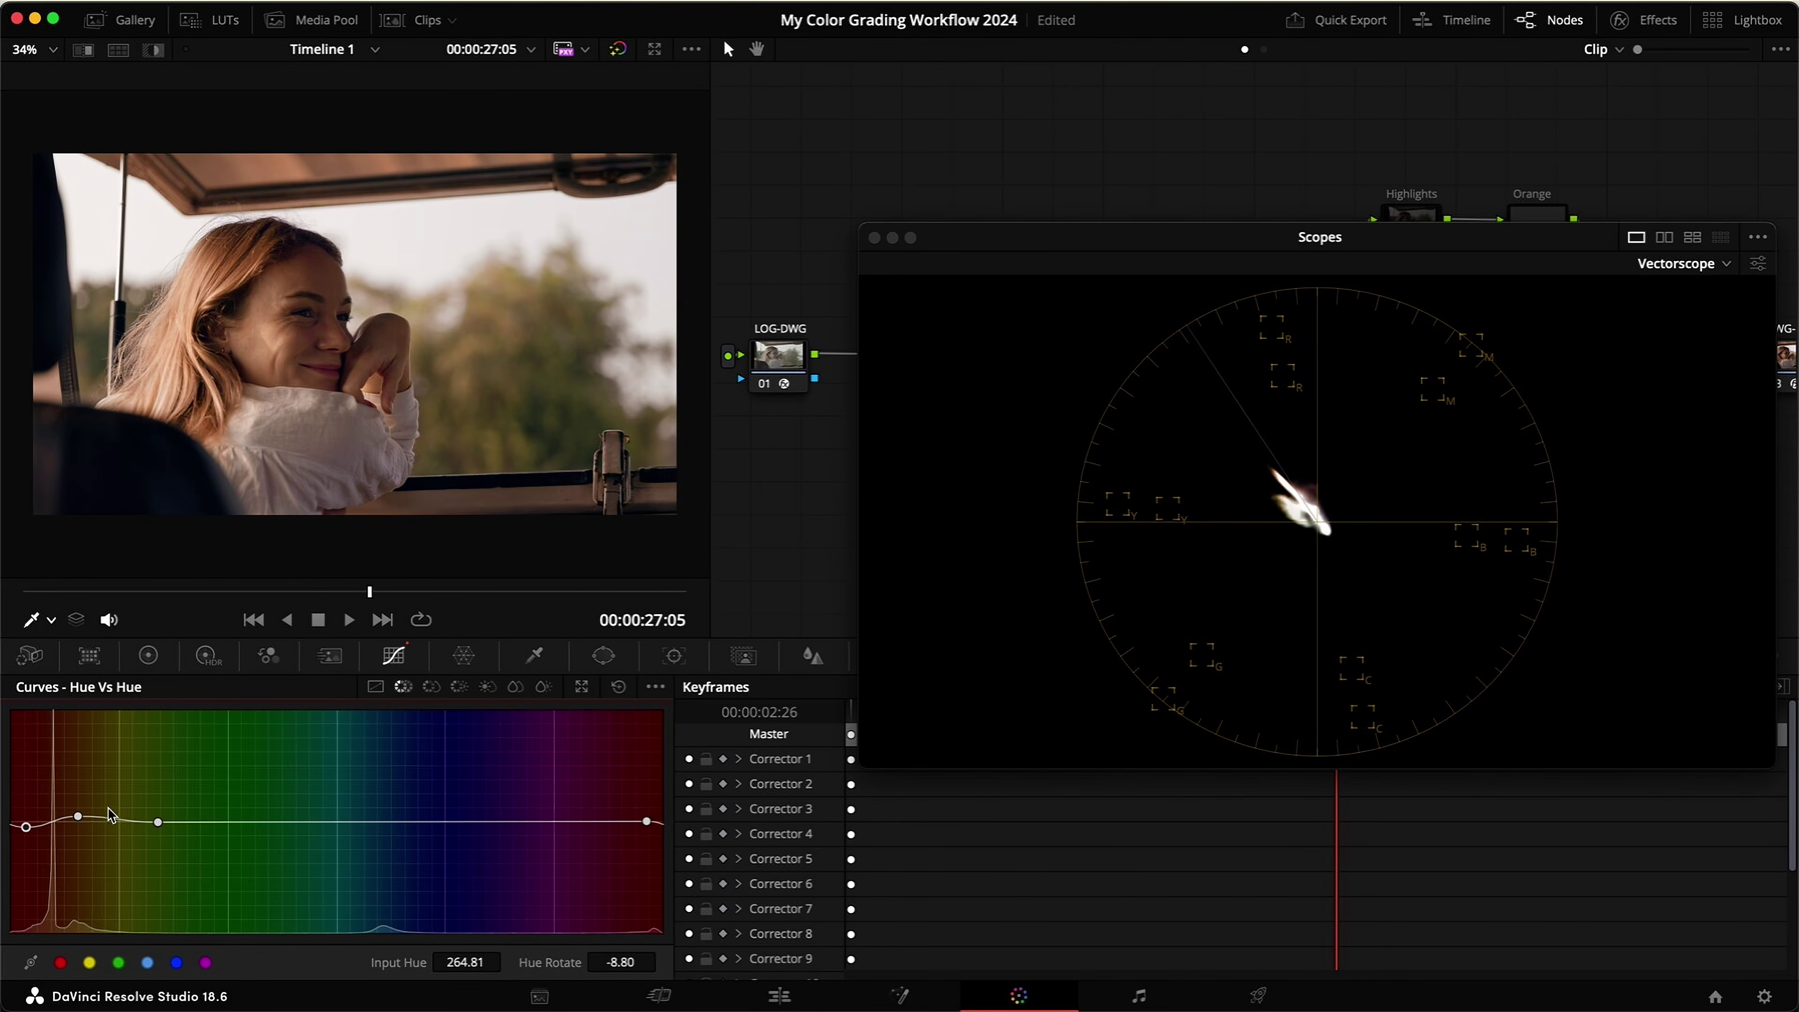
left_click_drag(78, 816, 83, 818)
key("super+d")
key("super+d")
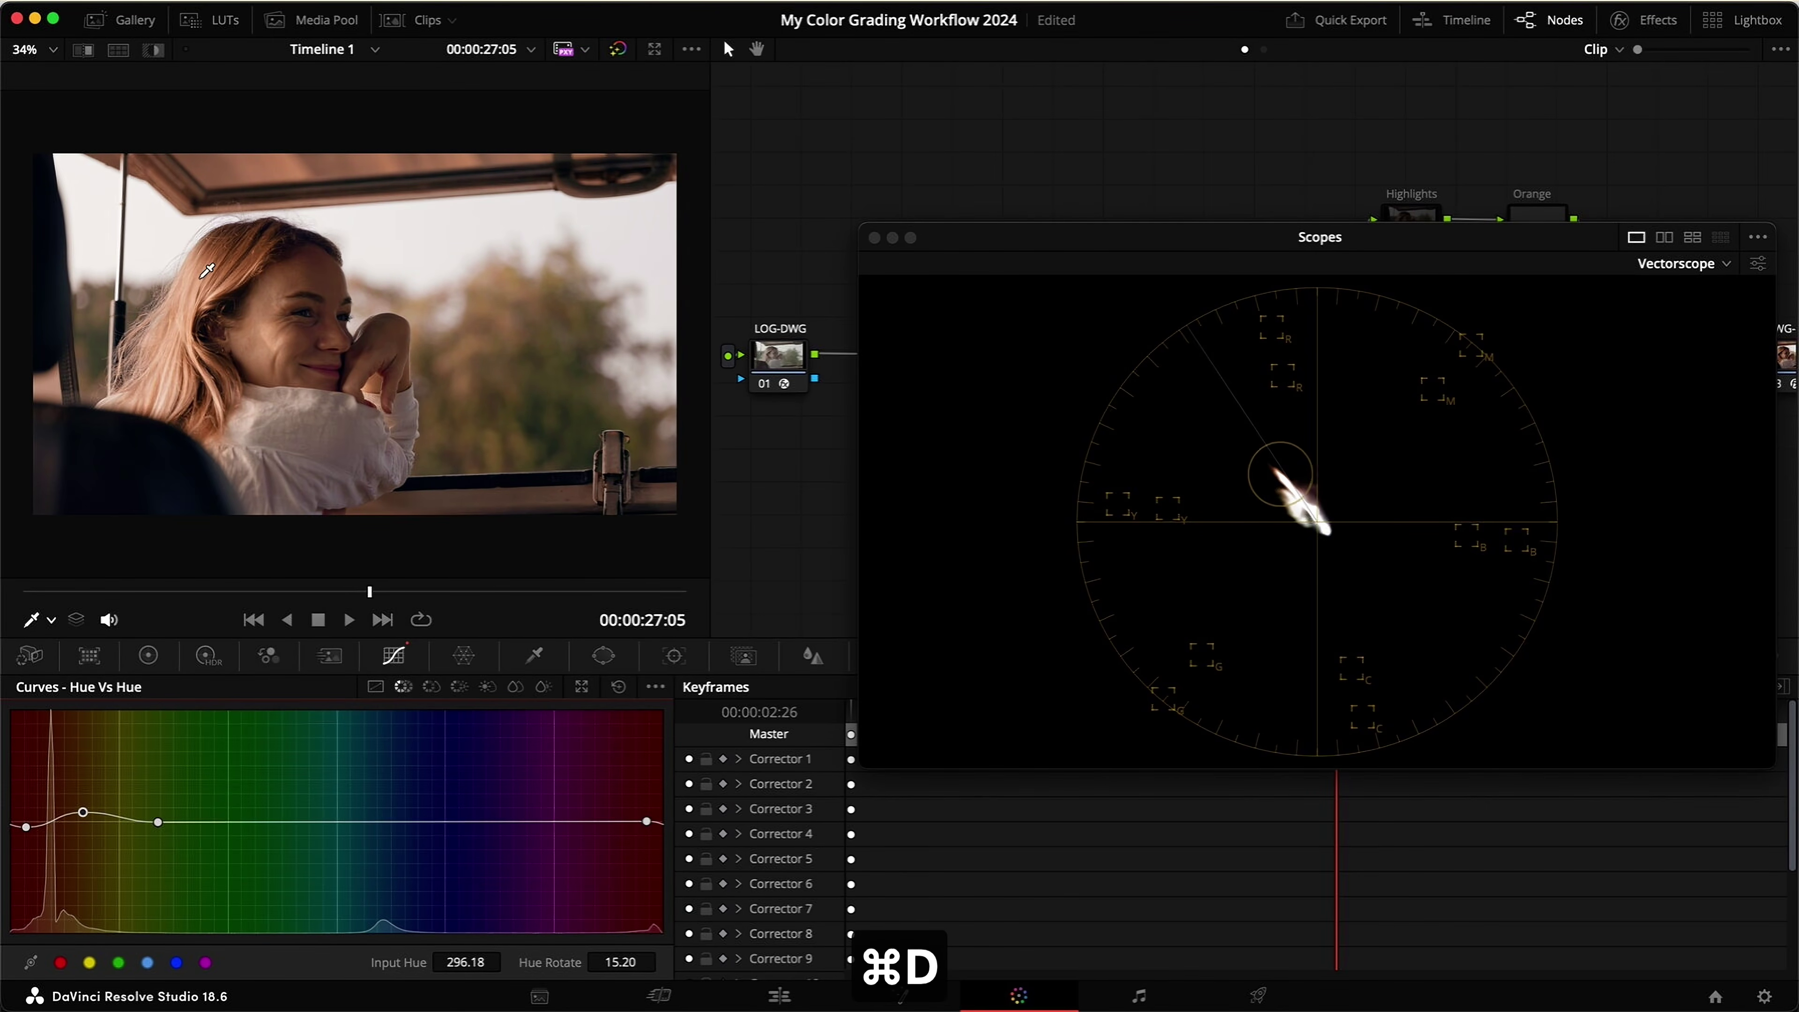
Step: Rotate hue 293.43 by 4.00, move the green-side anchor closer to it, and set the far red anchor to 256.00 with rotation 4.00
right_click(84, 815)
left_click_drag(157, 822, 78, 820)
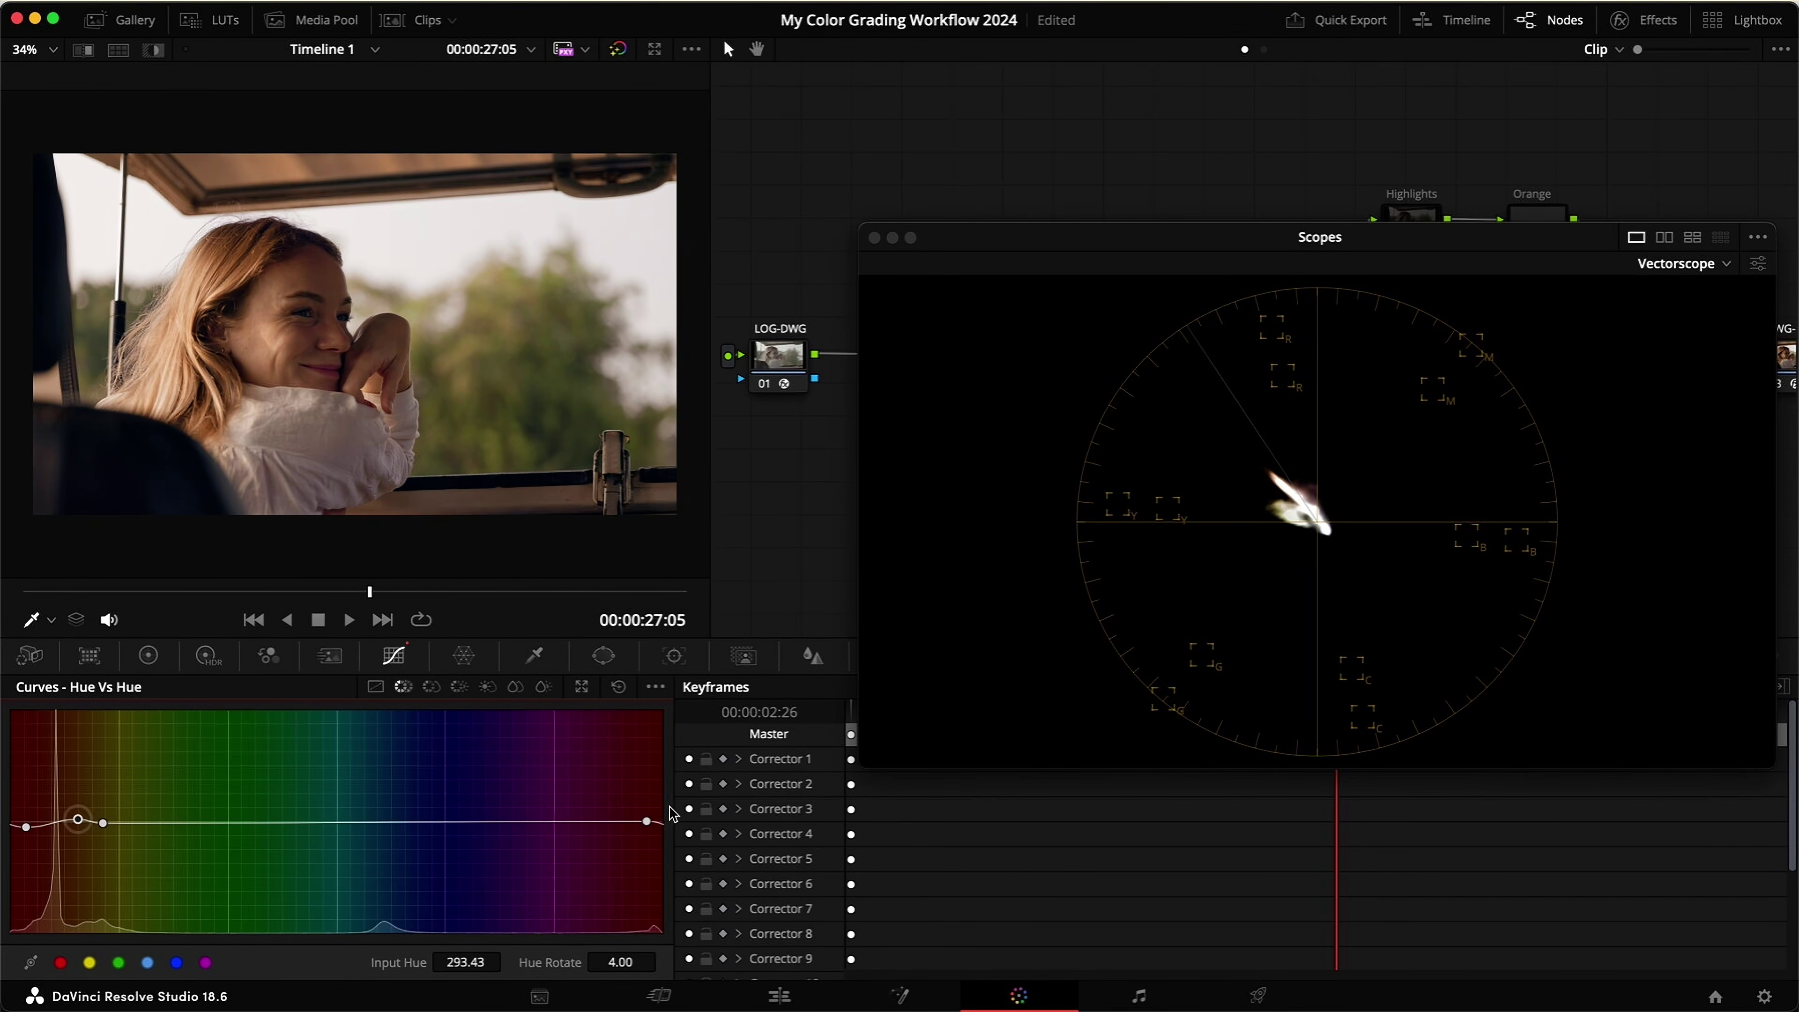
left_click_drag(645, 824, 664, 821)
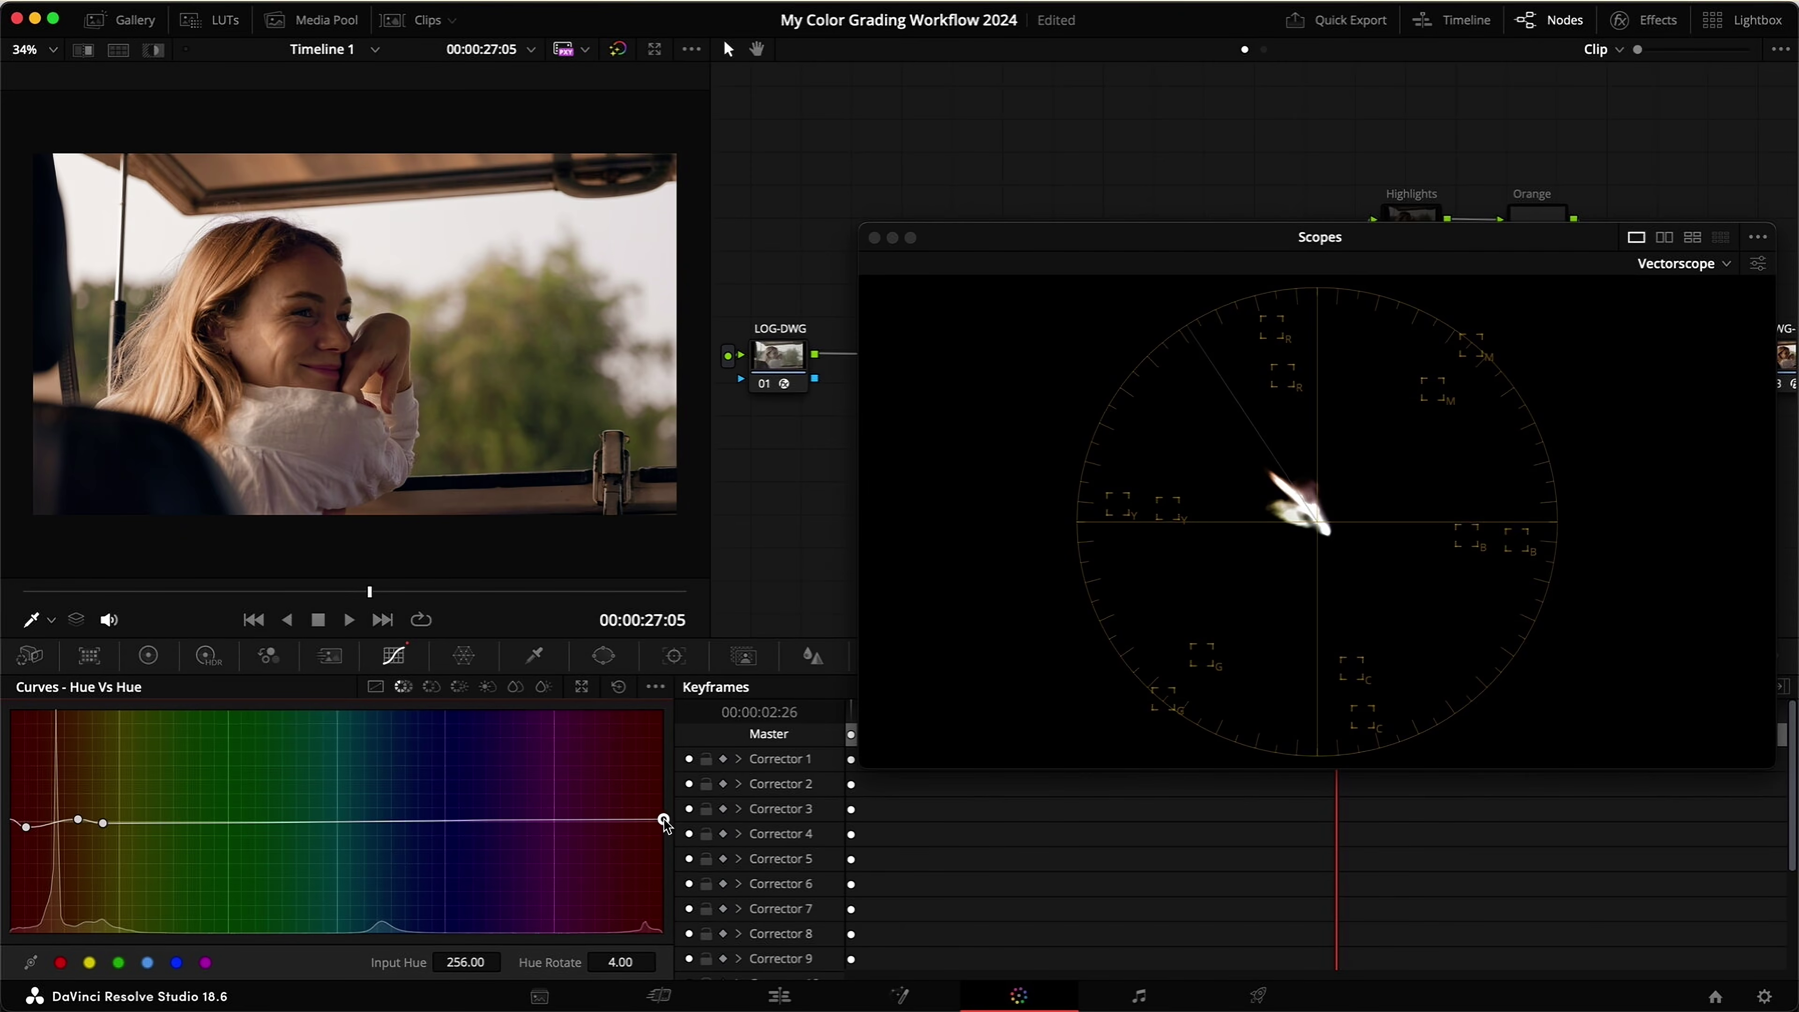
Step: Set the Hue Vs Hue points to 264.26 with rotation -5.60 and 309.39 with -0.80, compare before and after, and save
mouse_move(27, 829)
left_mouse_down()
mouse_move(81, 816)
mouse_move(26, 831)
left_mouse_up()
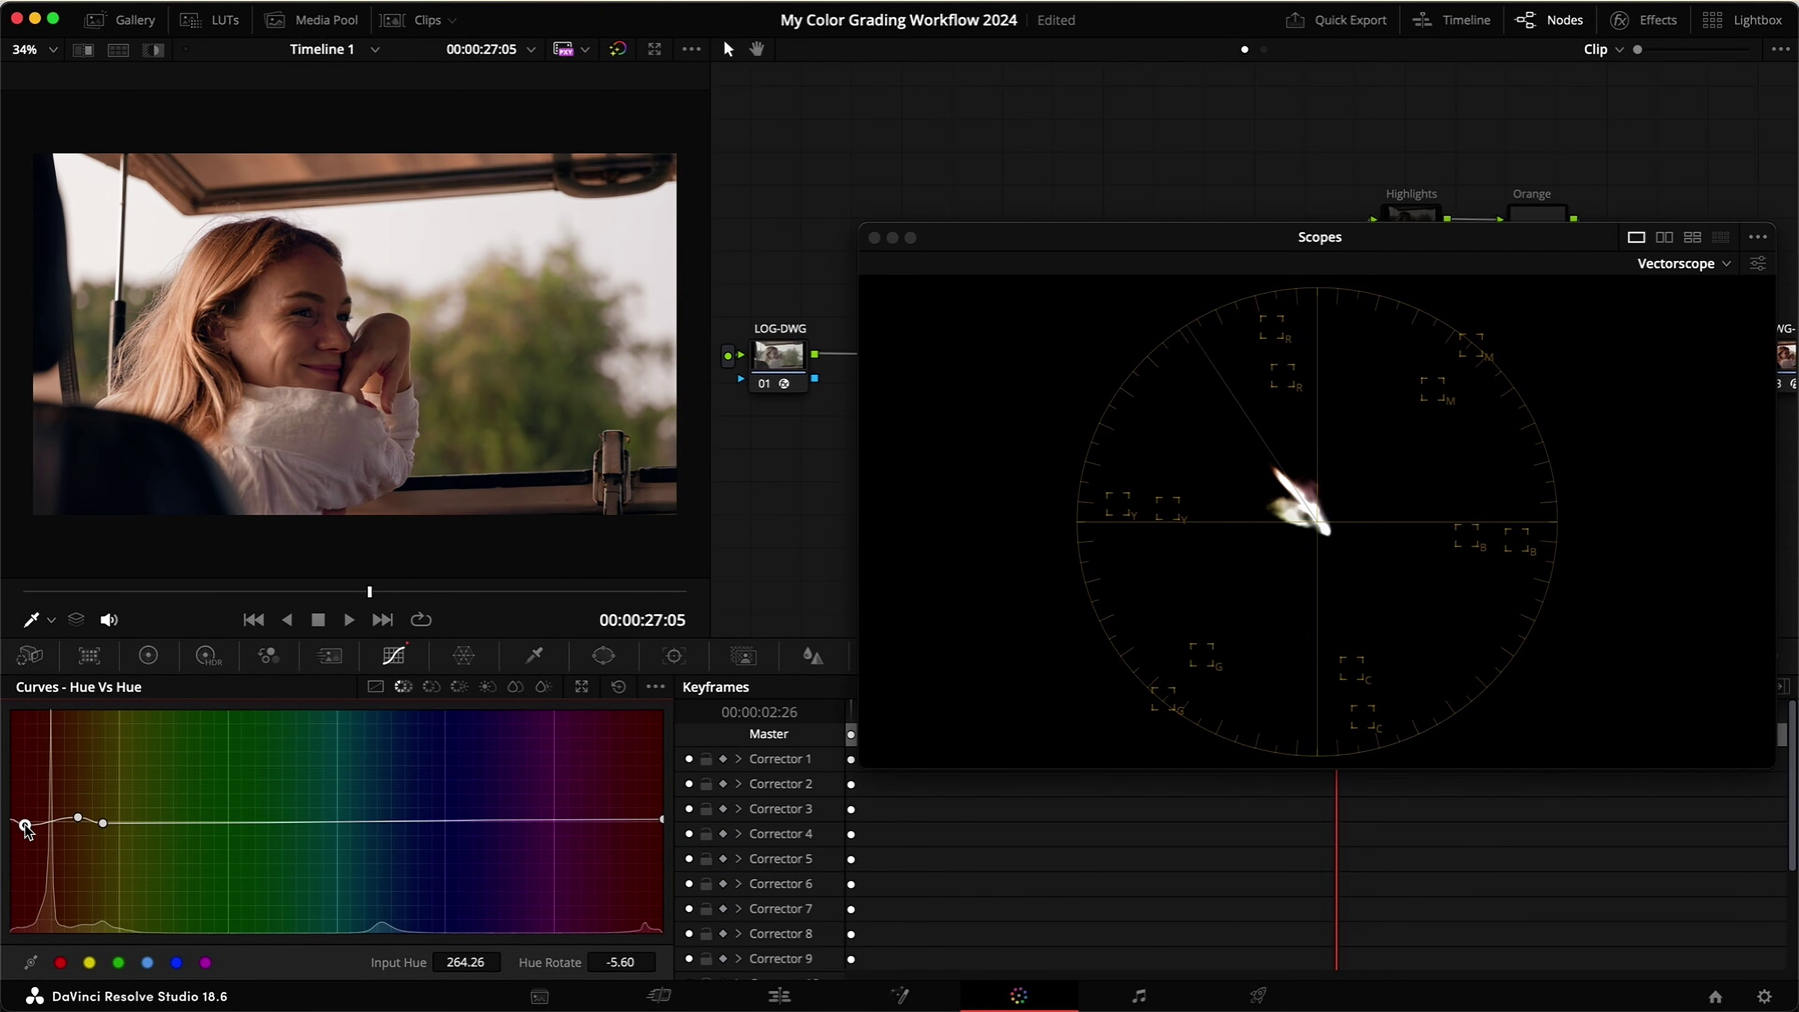
key("super+d")
key("super+d")
key("super+f")
key("super+d")
key("super+d")
key("super+f")
key("super+s")
key("super+d")
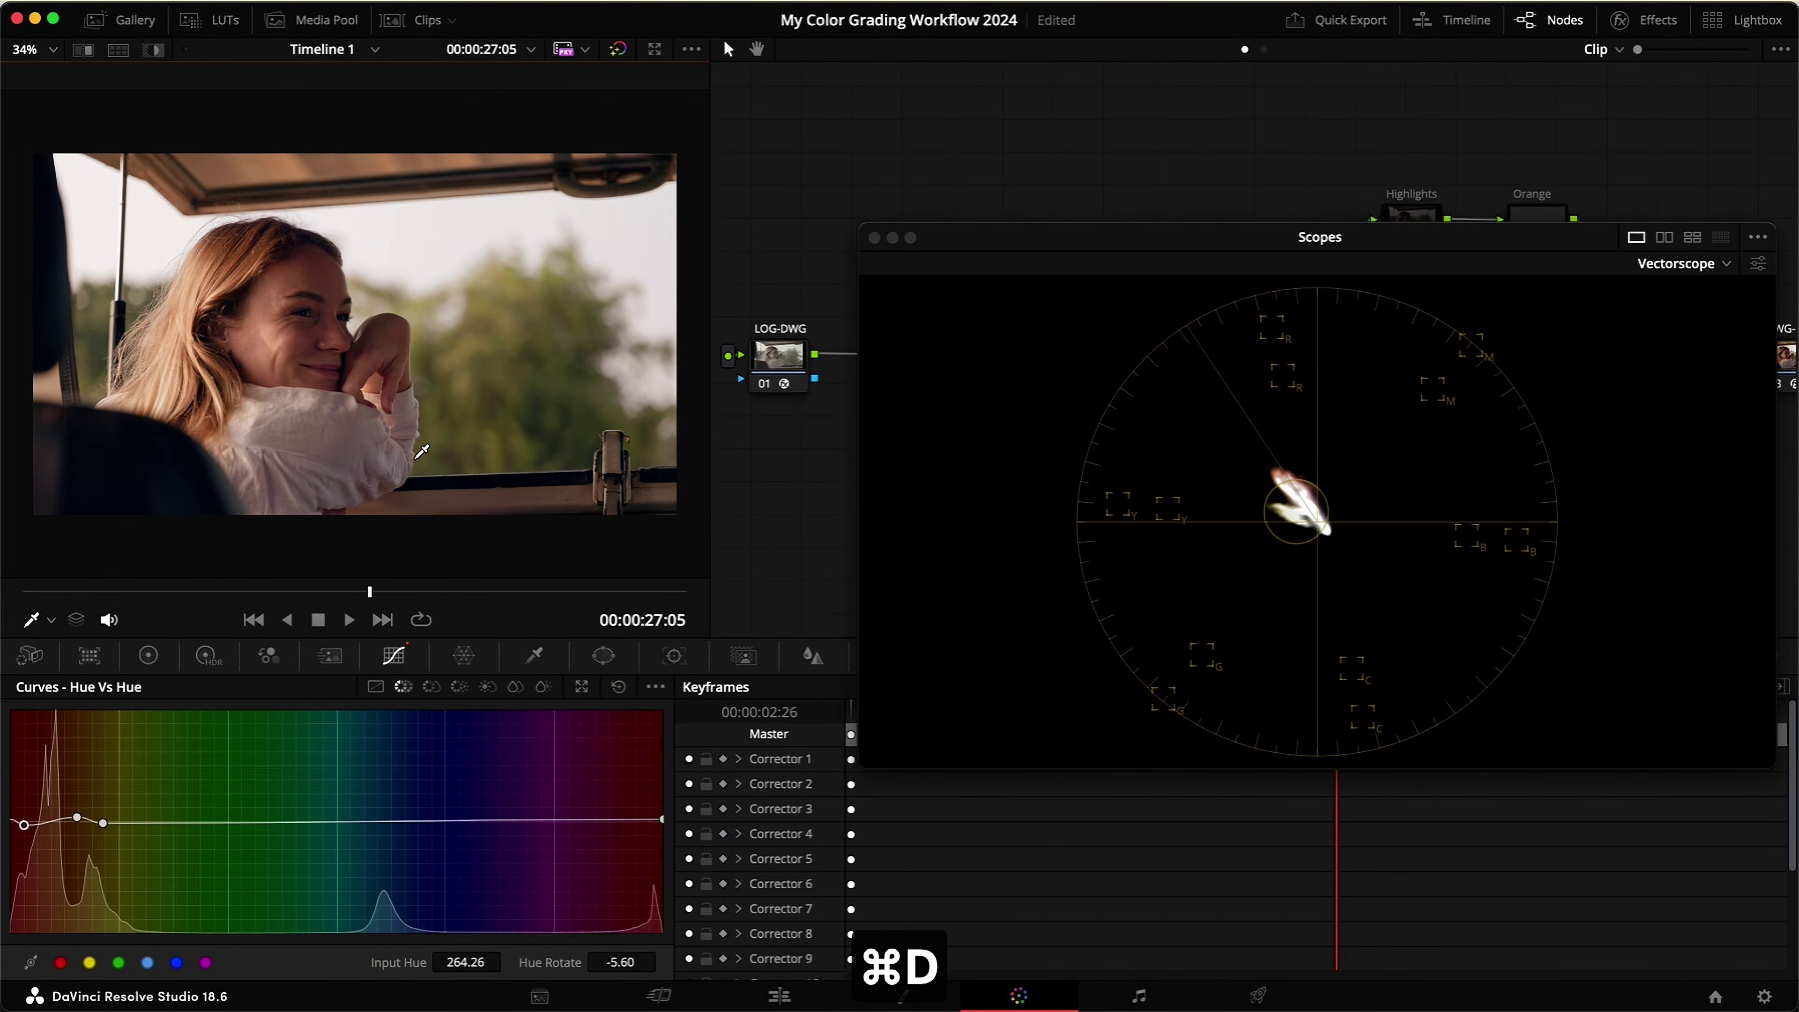
key("super+s")
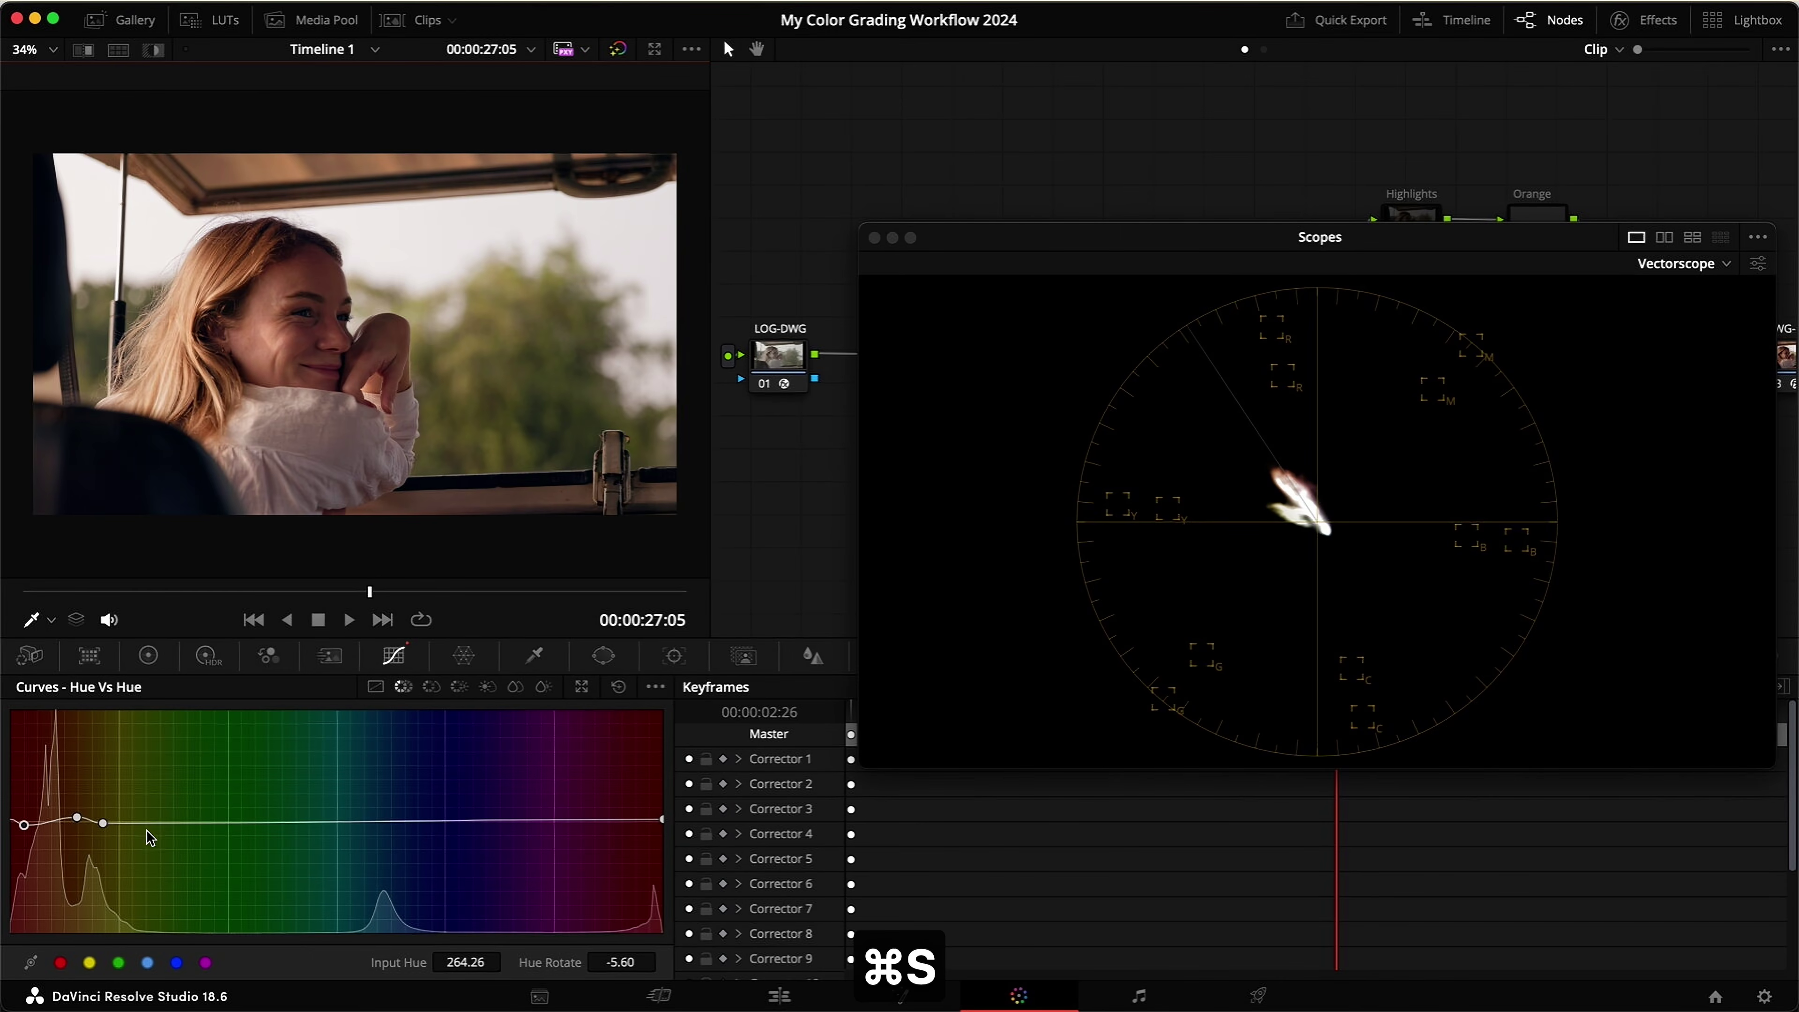
left_click_drag(181, 822, 106, 820)
right_click(173, 832)
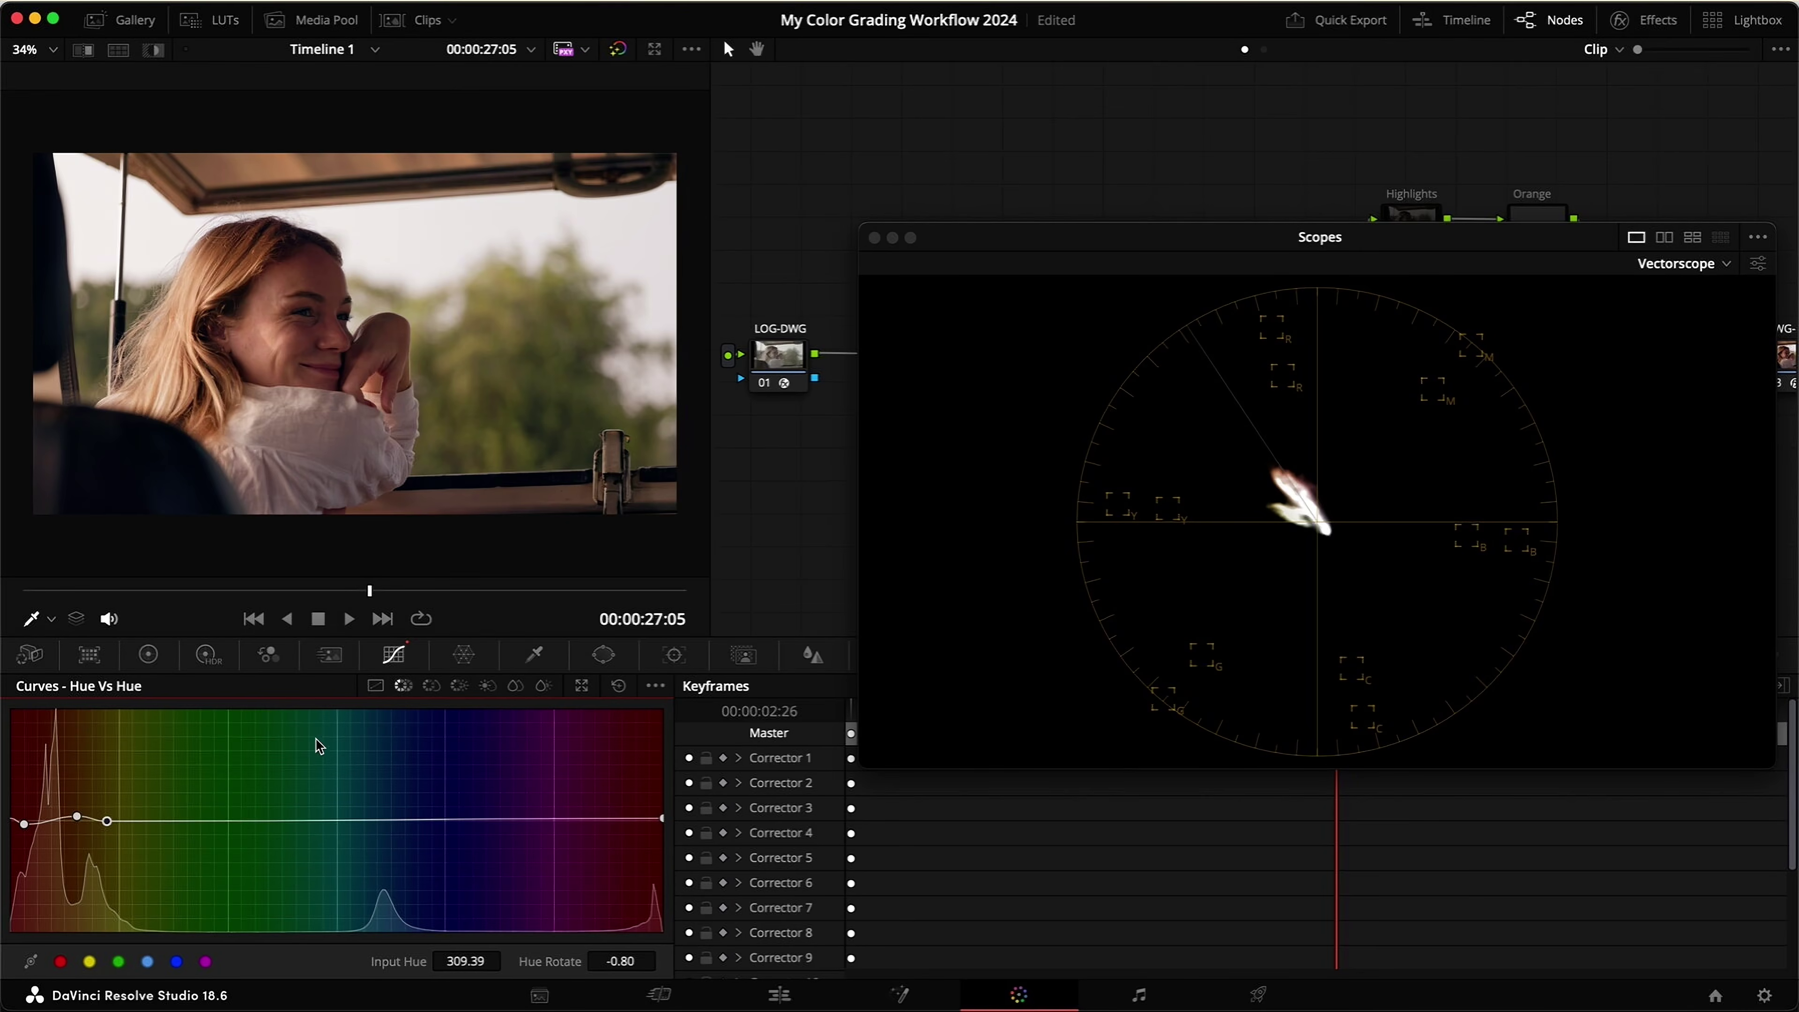
Step: On the Hue Vs Sat curve, anchor hue 43.52 and the magenta range, lower saturation at hue 108.48 to 0.29, and save
left_click(432, 685)
left_click(277, 819)
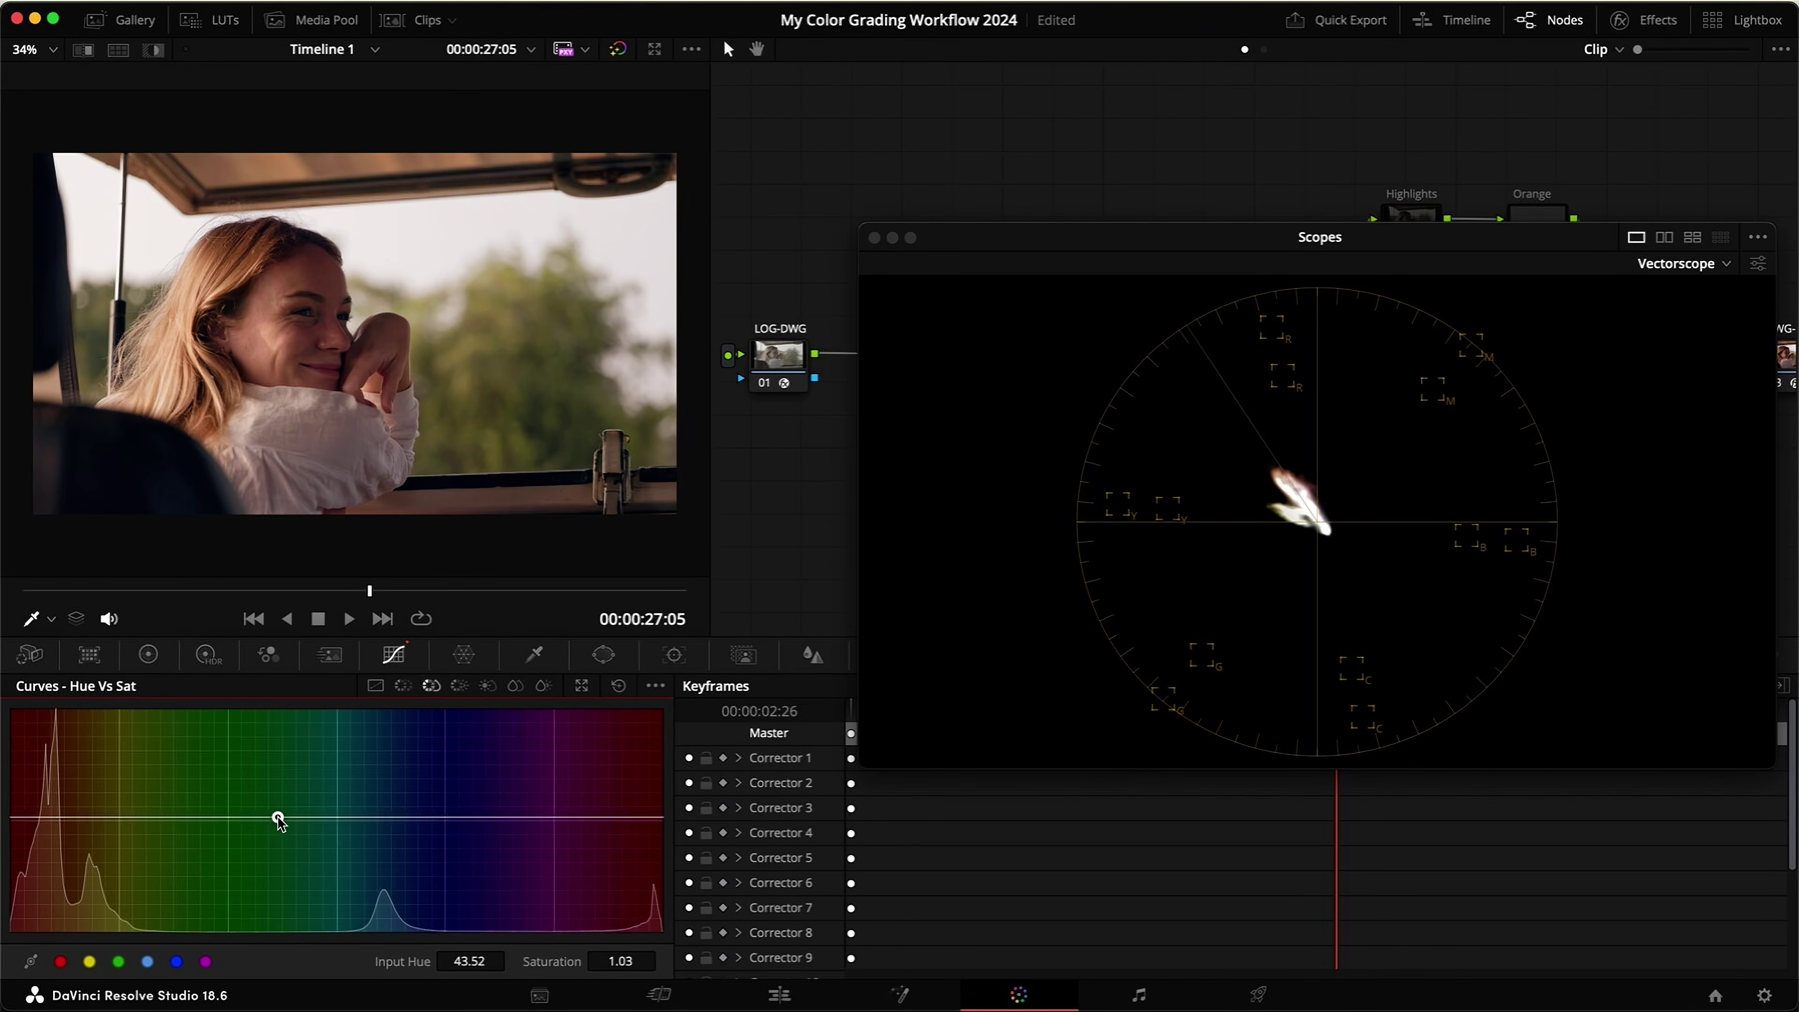
left_click(542, 818)
left_click_drag(414, 822, 396, 900)
key("super+d")
key("super+s")
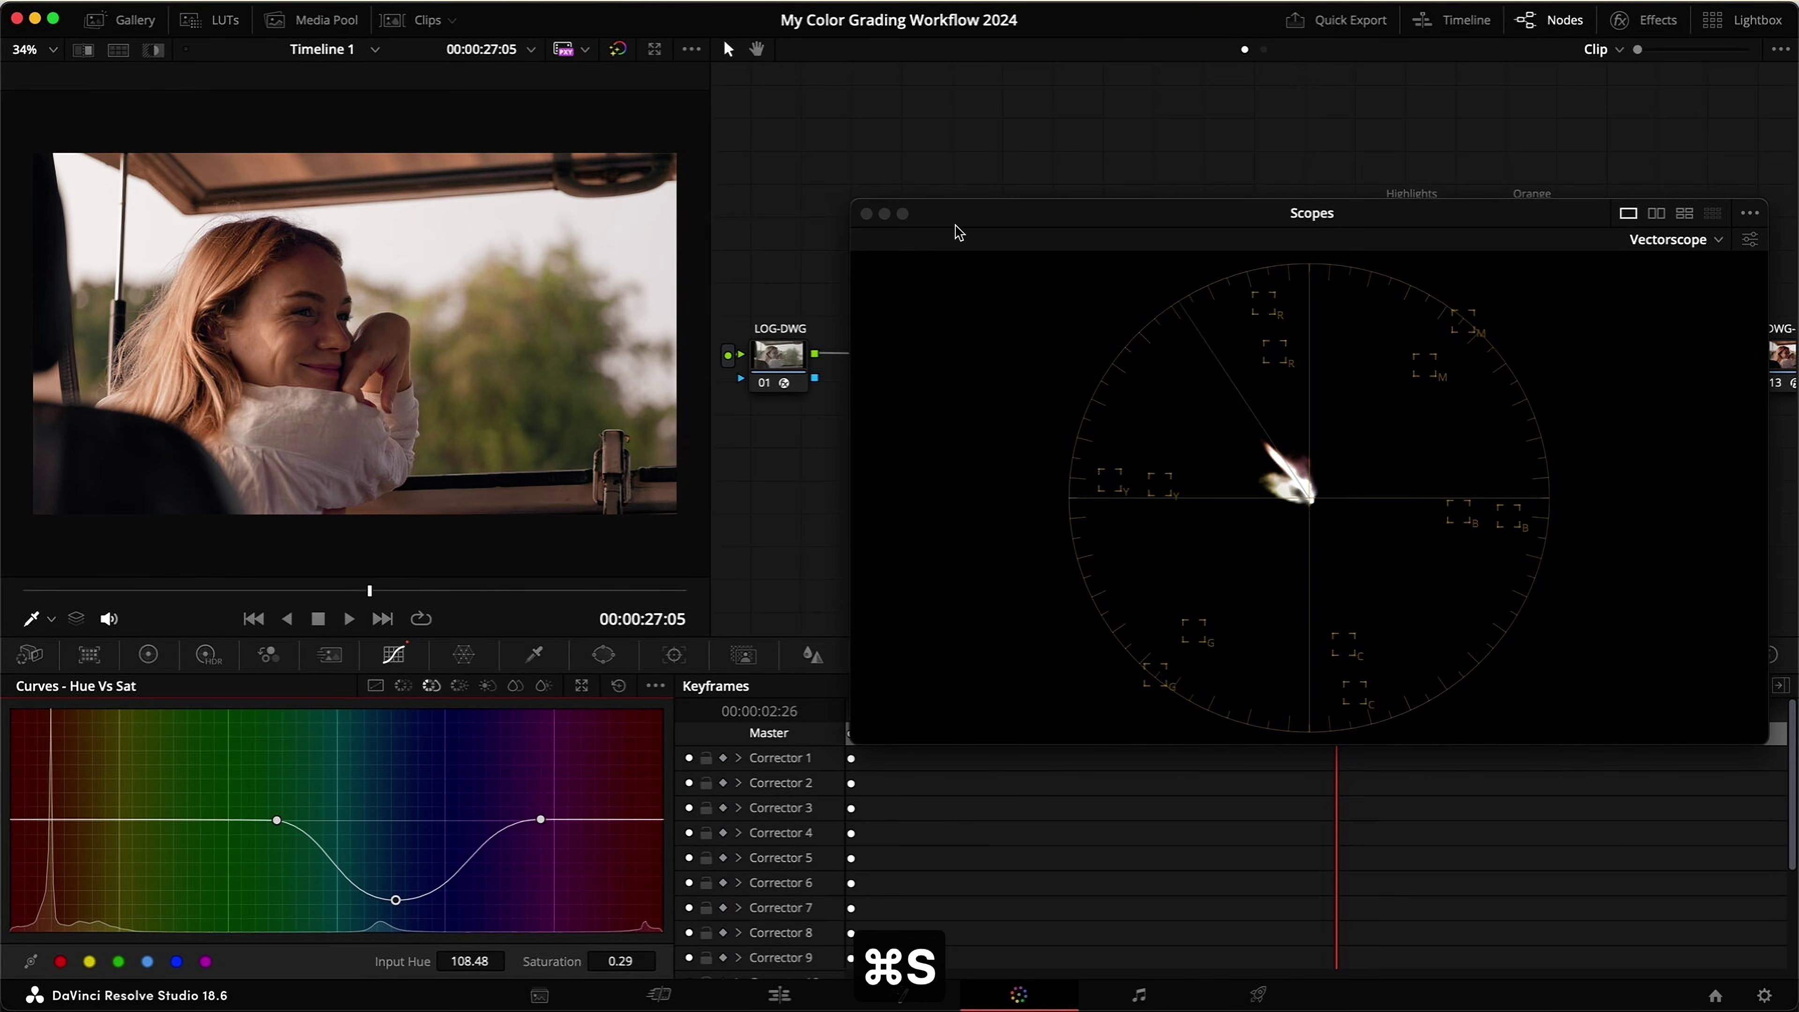
Step: Close the separate Scopes window, save, and enable the Inside node
left_click(865, 215)
key("super+s")
left_click(1410, 352)
key("super+d")
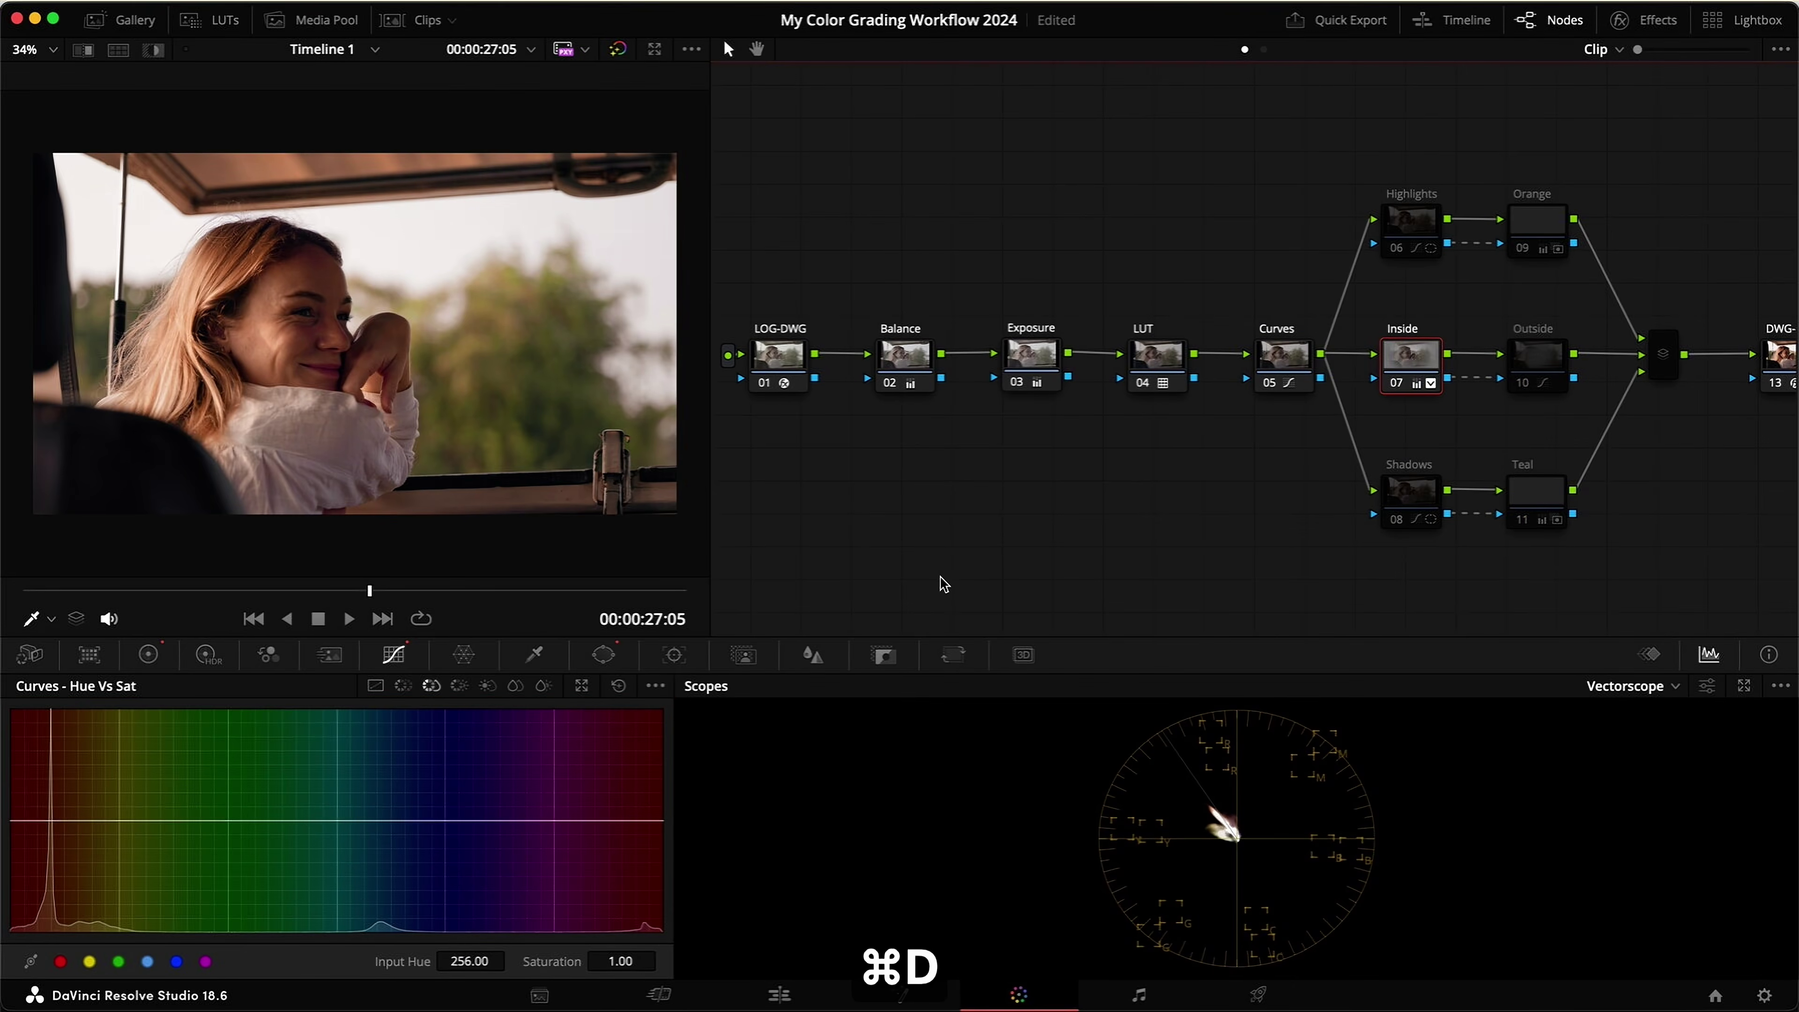
Step: Reshape the Inside node's circular window around the woman's head and shoulders, and save
left_click(603, 654)
left_click_drag(598, 333, 427, 341)
key("super+s")
Step: Raise the Inside node's master Gamma slightly, compare the node on and off, and save
left_click(149, 654)
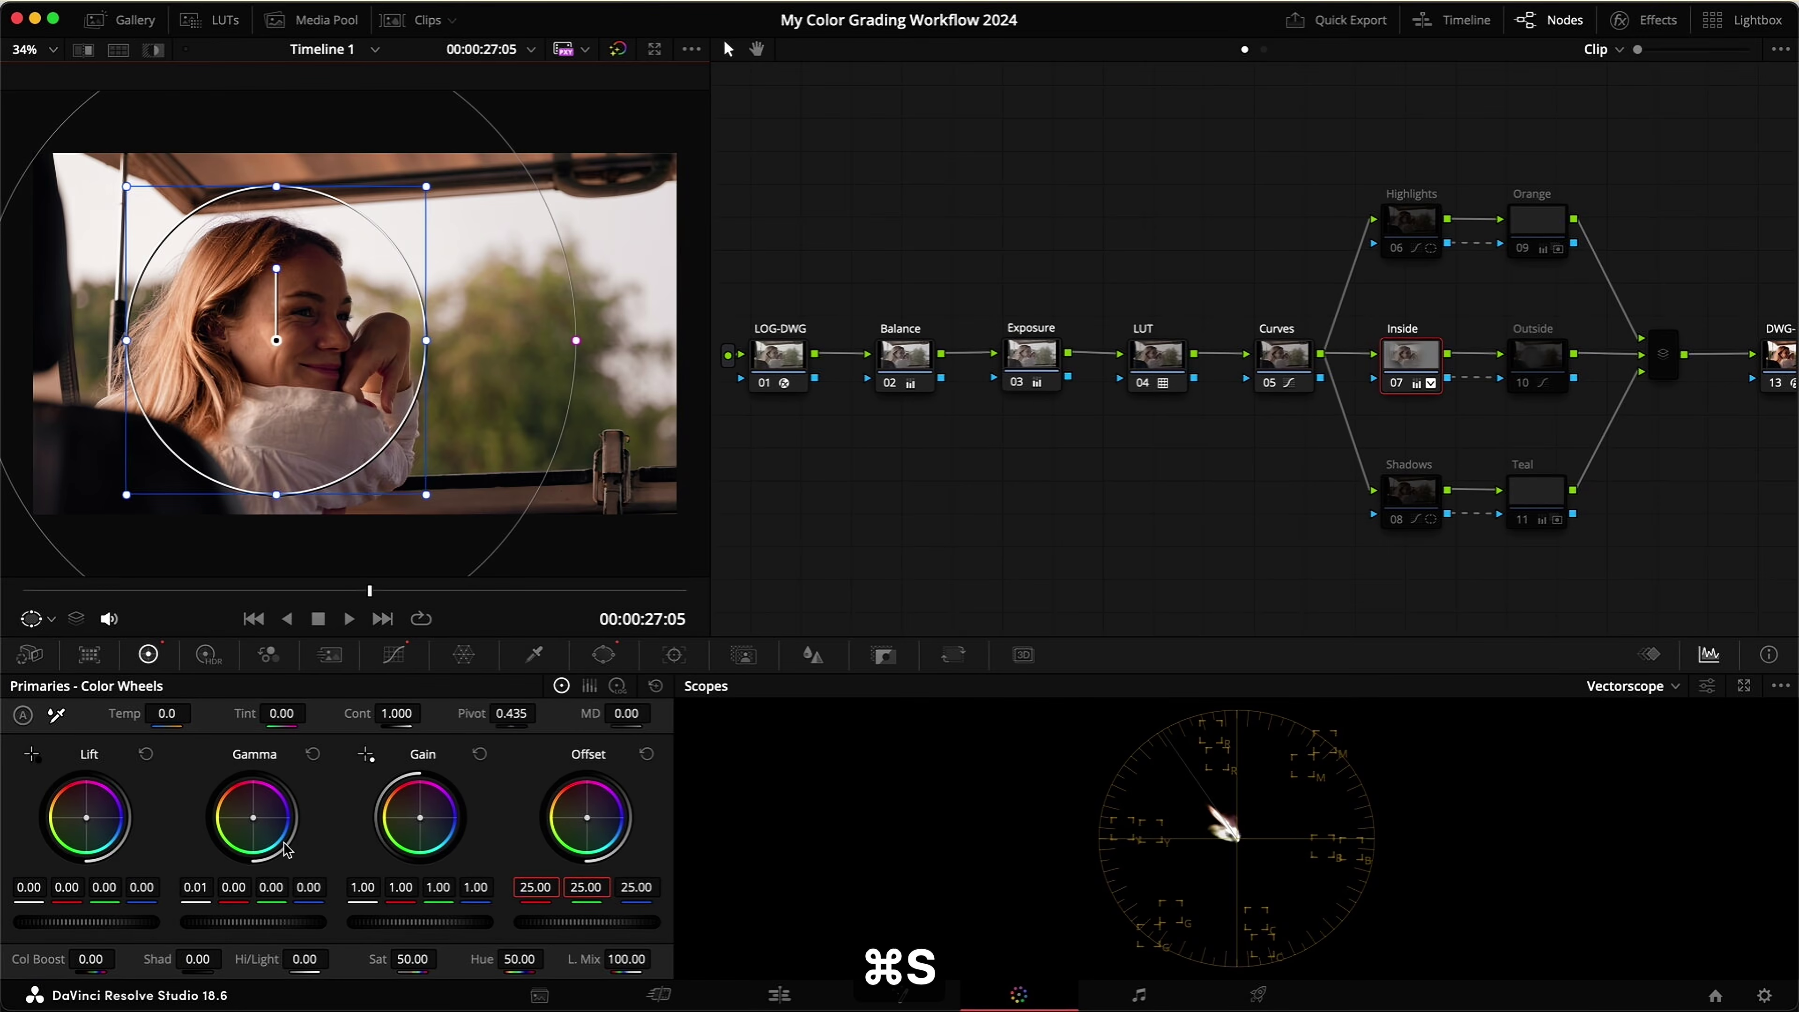
left_click_drag(204, 892, 211, 890)
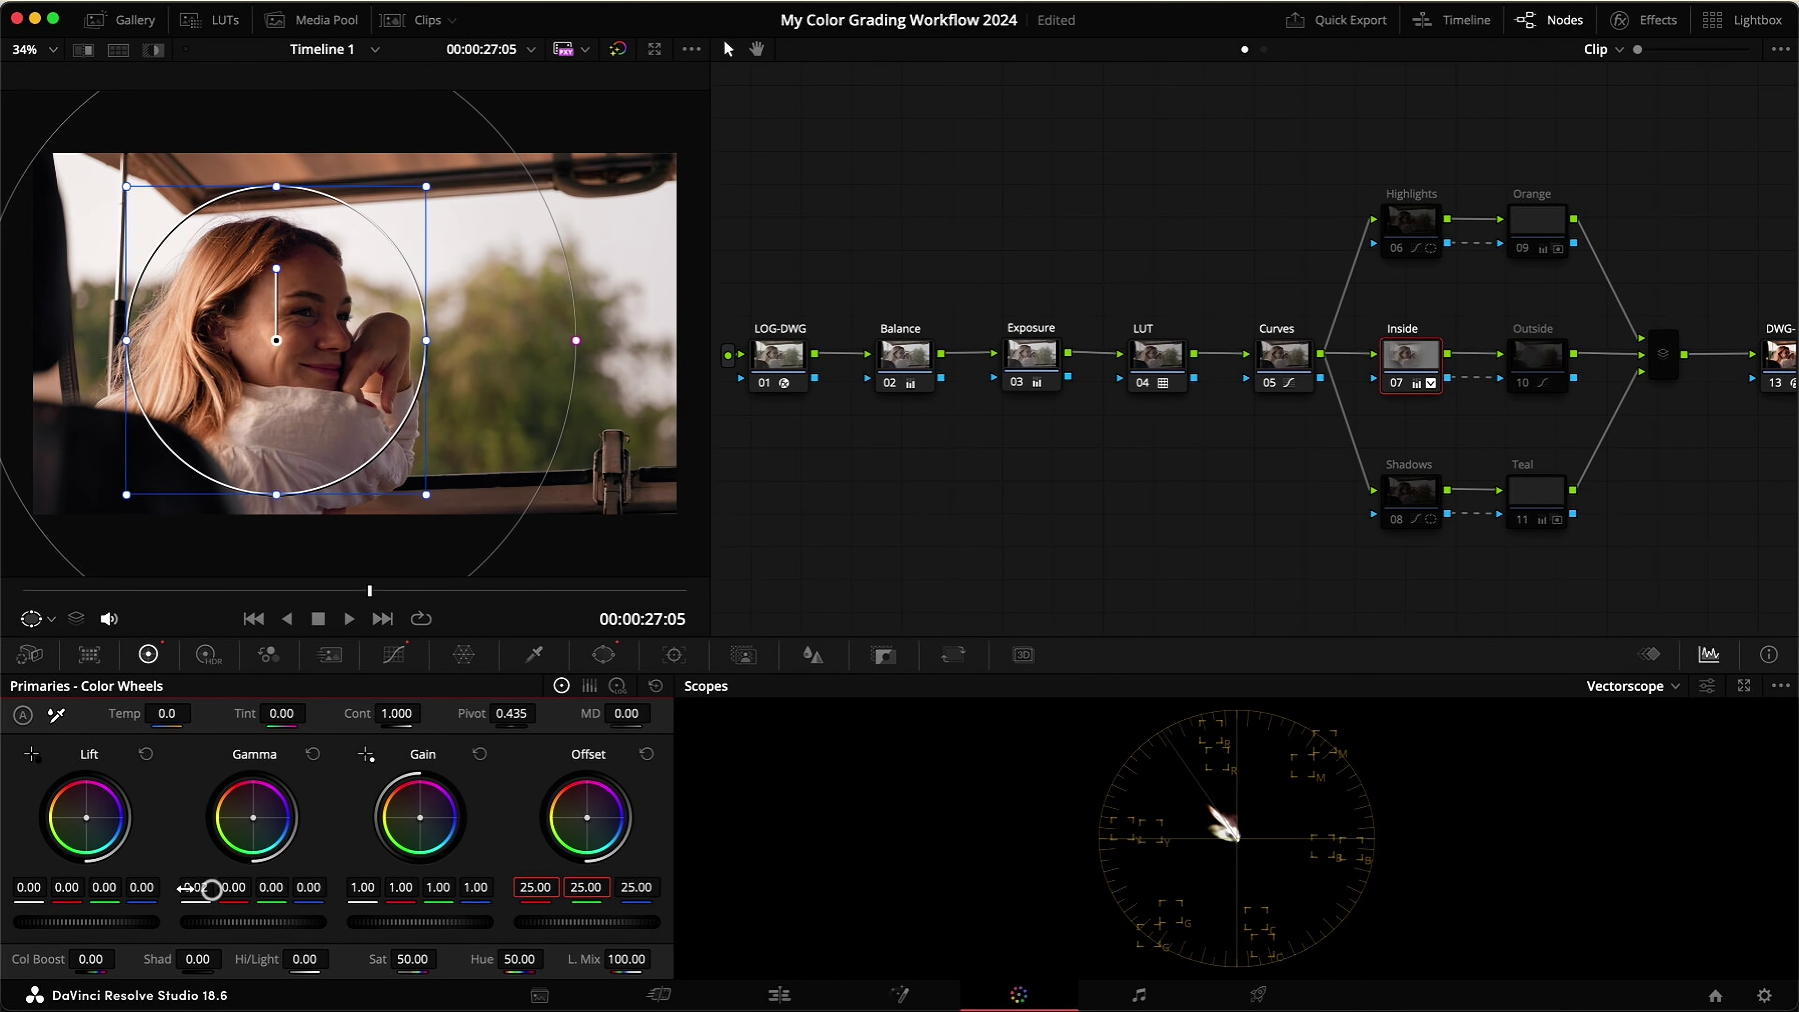
key("super+d")
key("super+d")
key("super+s")
Step: Enable the Outside node, raise the shadow point of its custom curve slightly, and save
left_click(1523, 365)
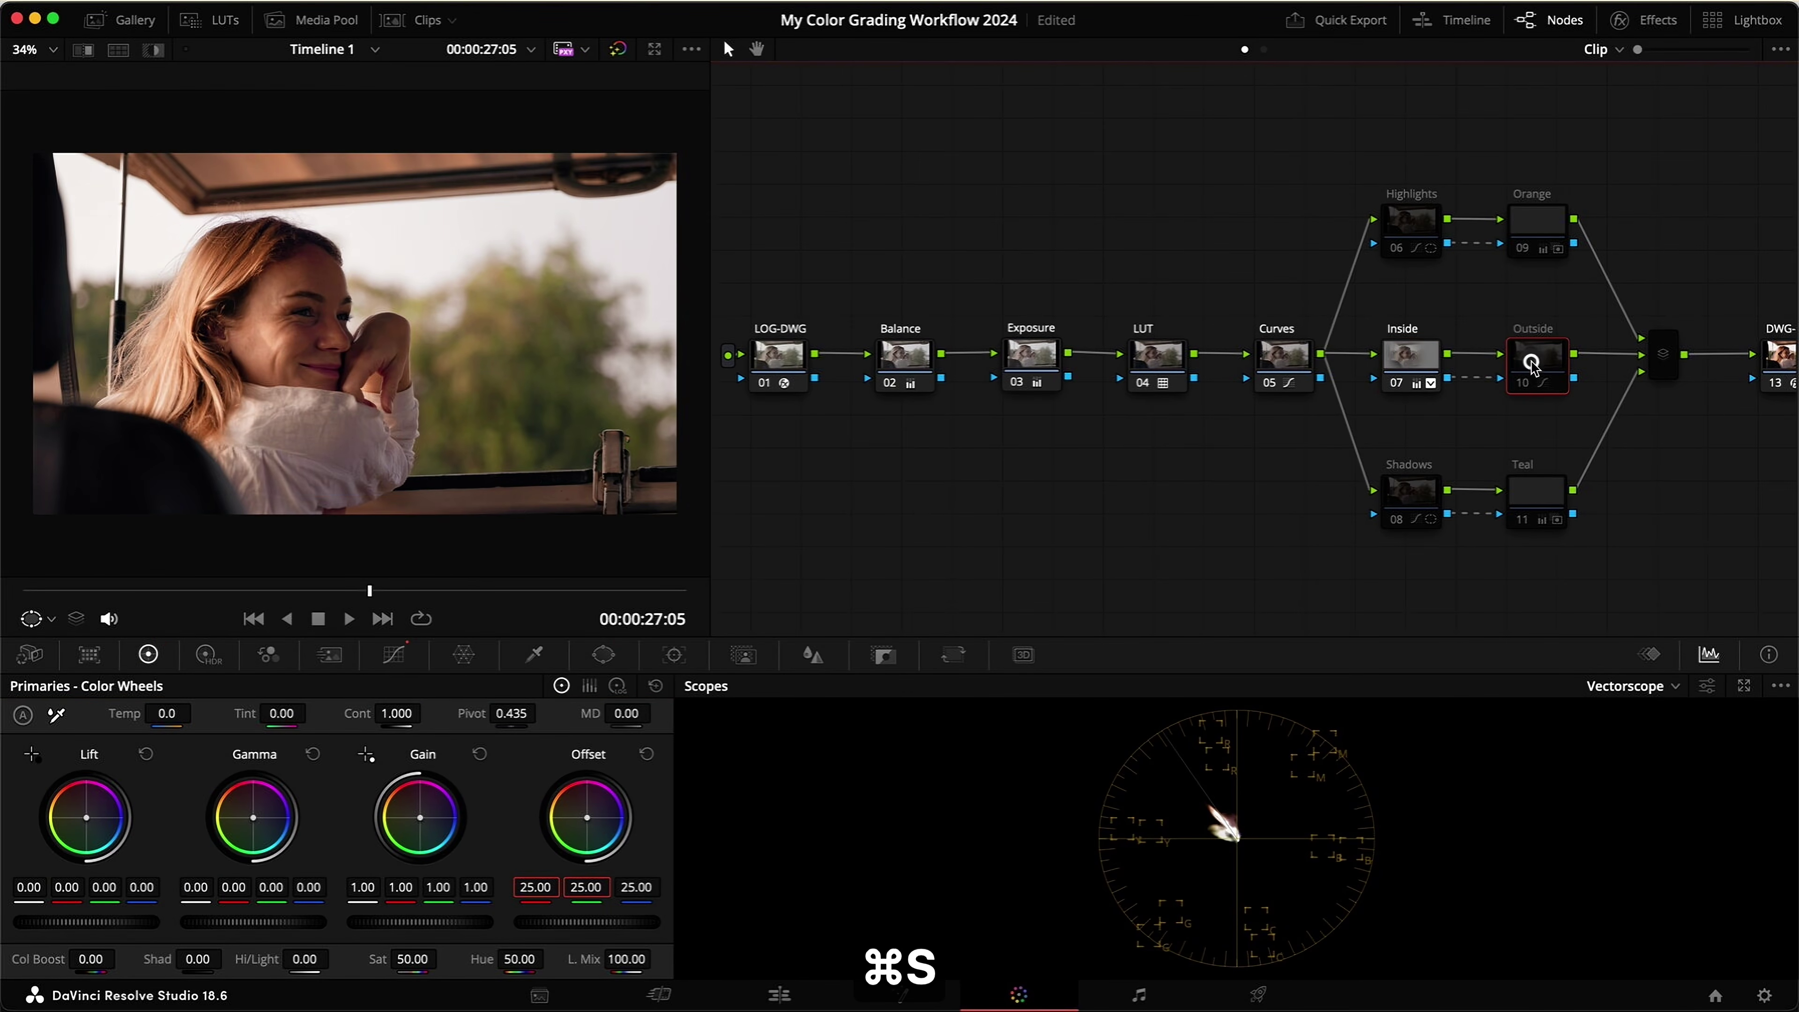
key("super+d")
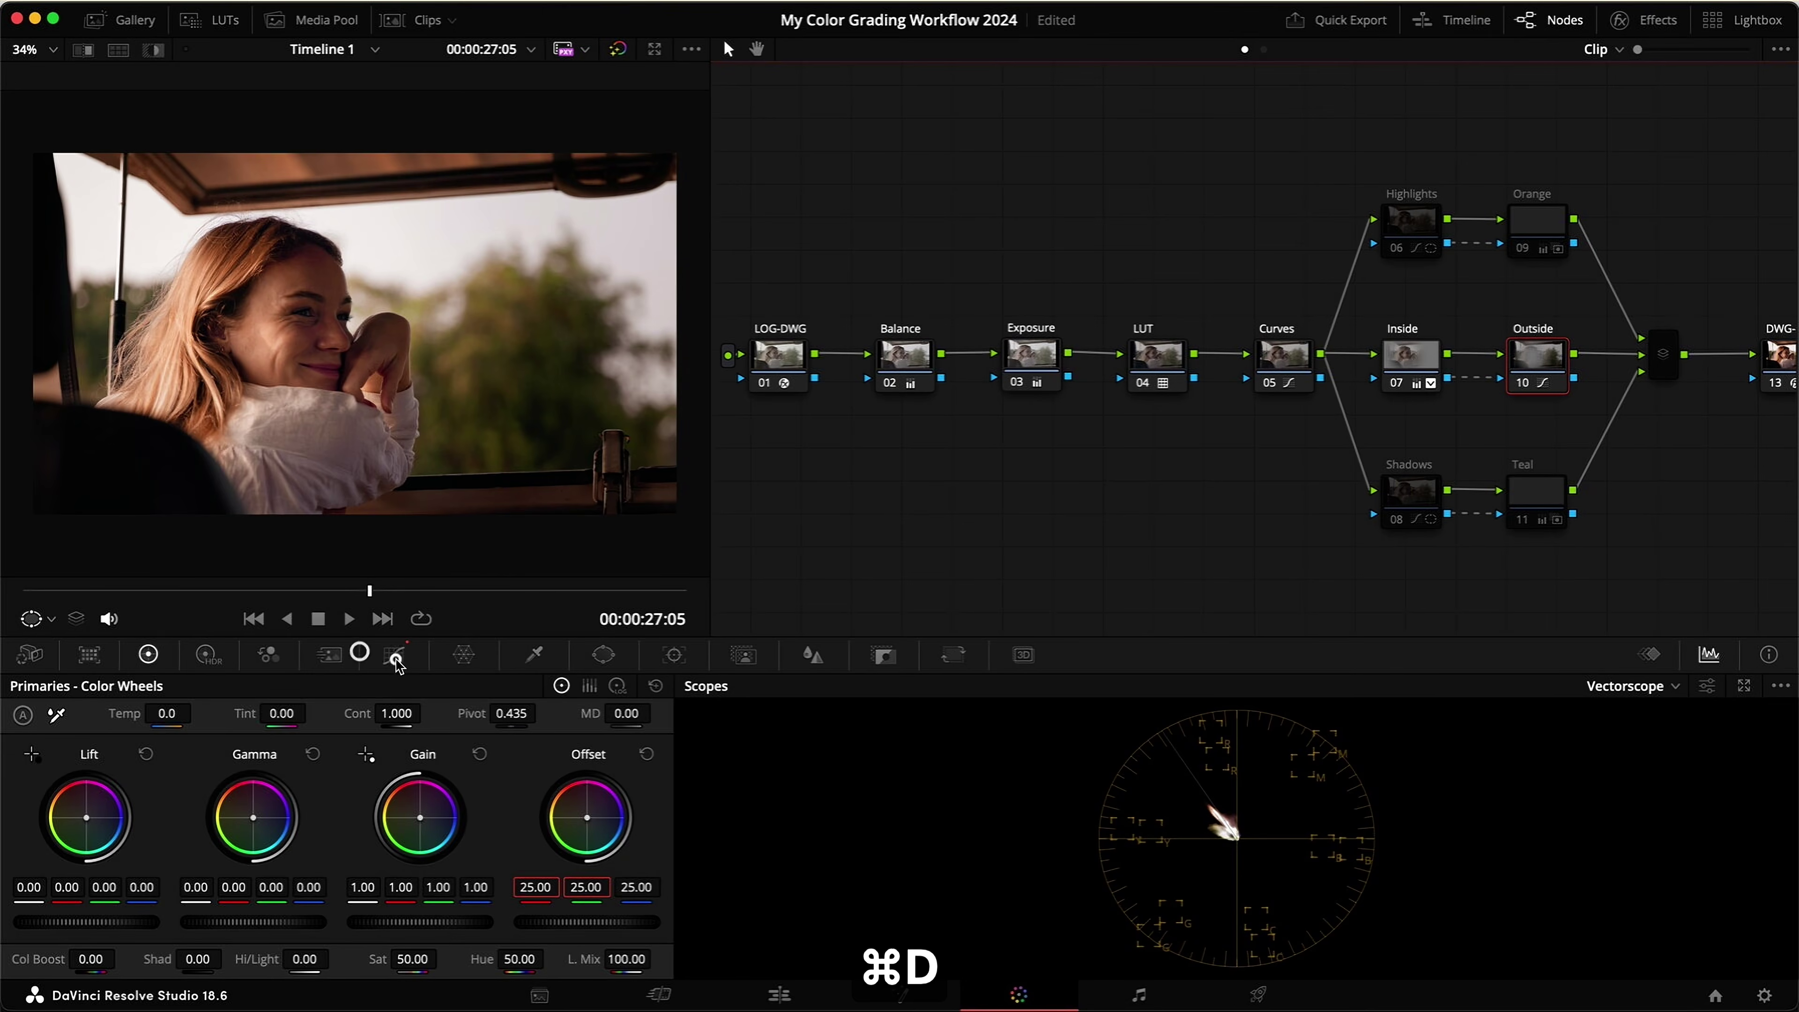
left_click(394, 654)
left_click(375, 686)
left_click_drag(116, 920, 108, 915)
key("super+s")
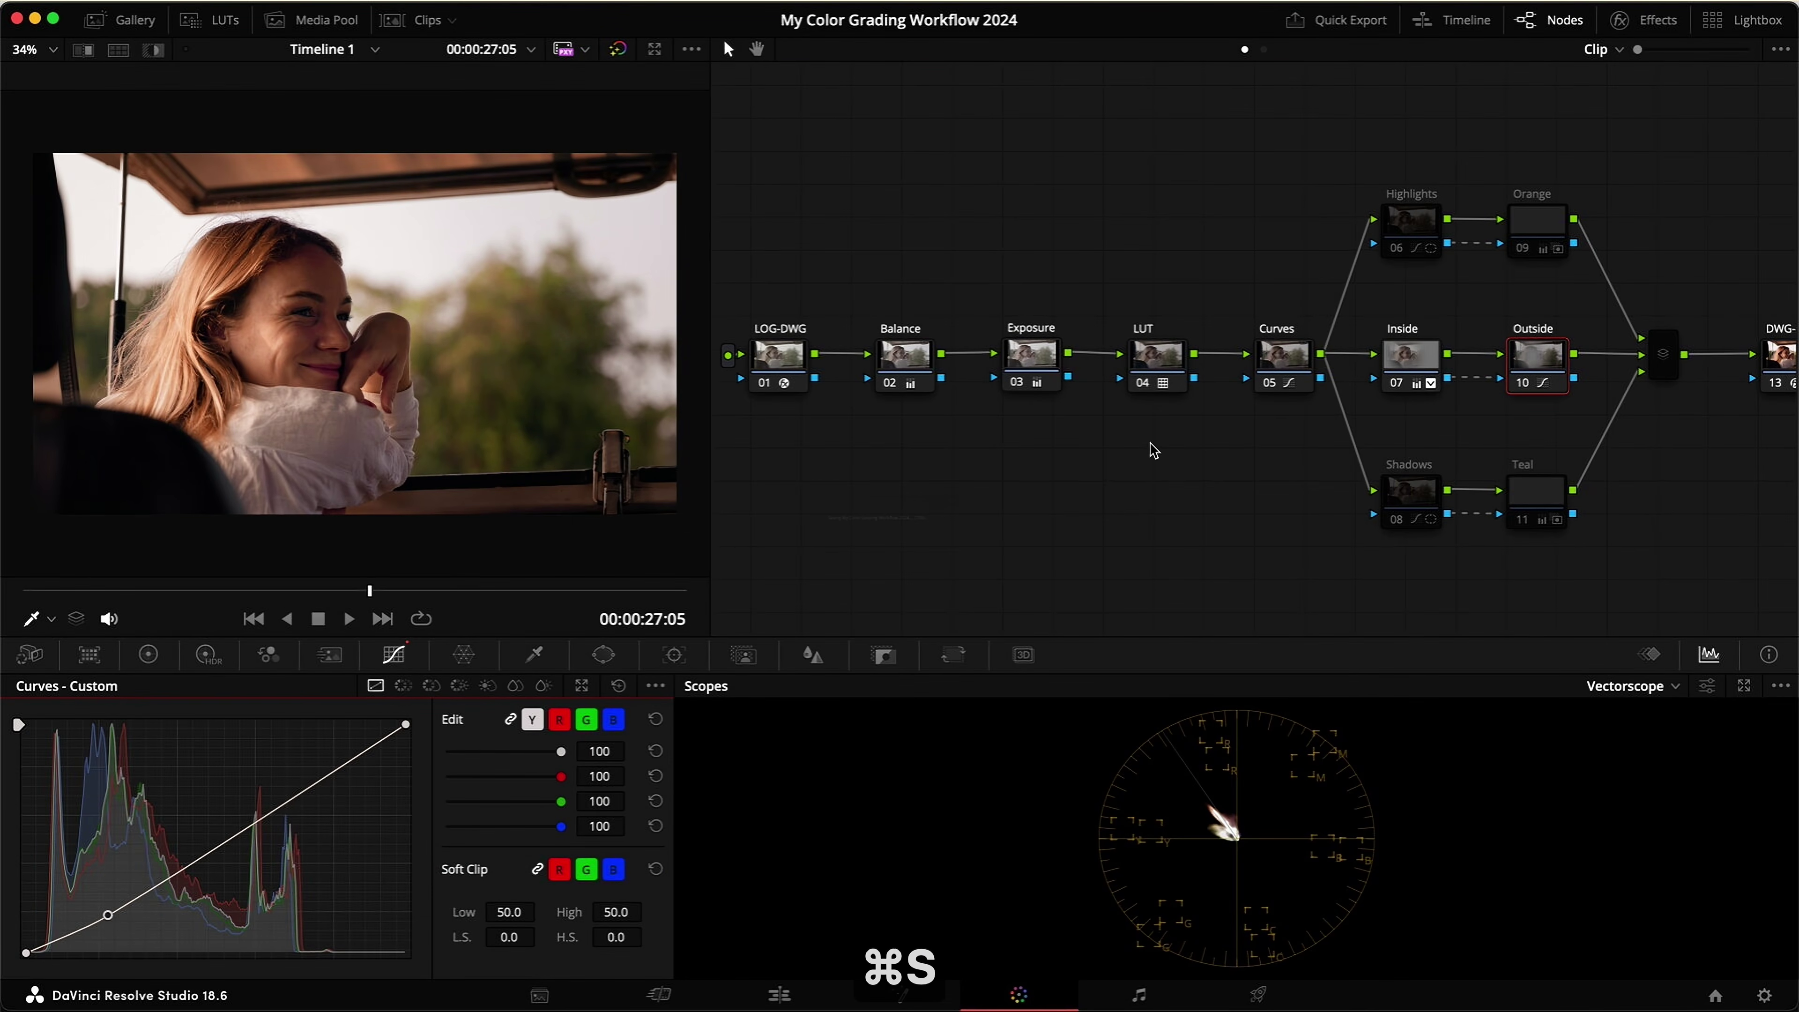
Step: Enable the Highlights node, adjust its circular window to Size 80.26, Aspect 56.54, Pan 78.62 and Tilt 69.33, and save
left_click(1411, 219)
key("super+d")
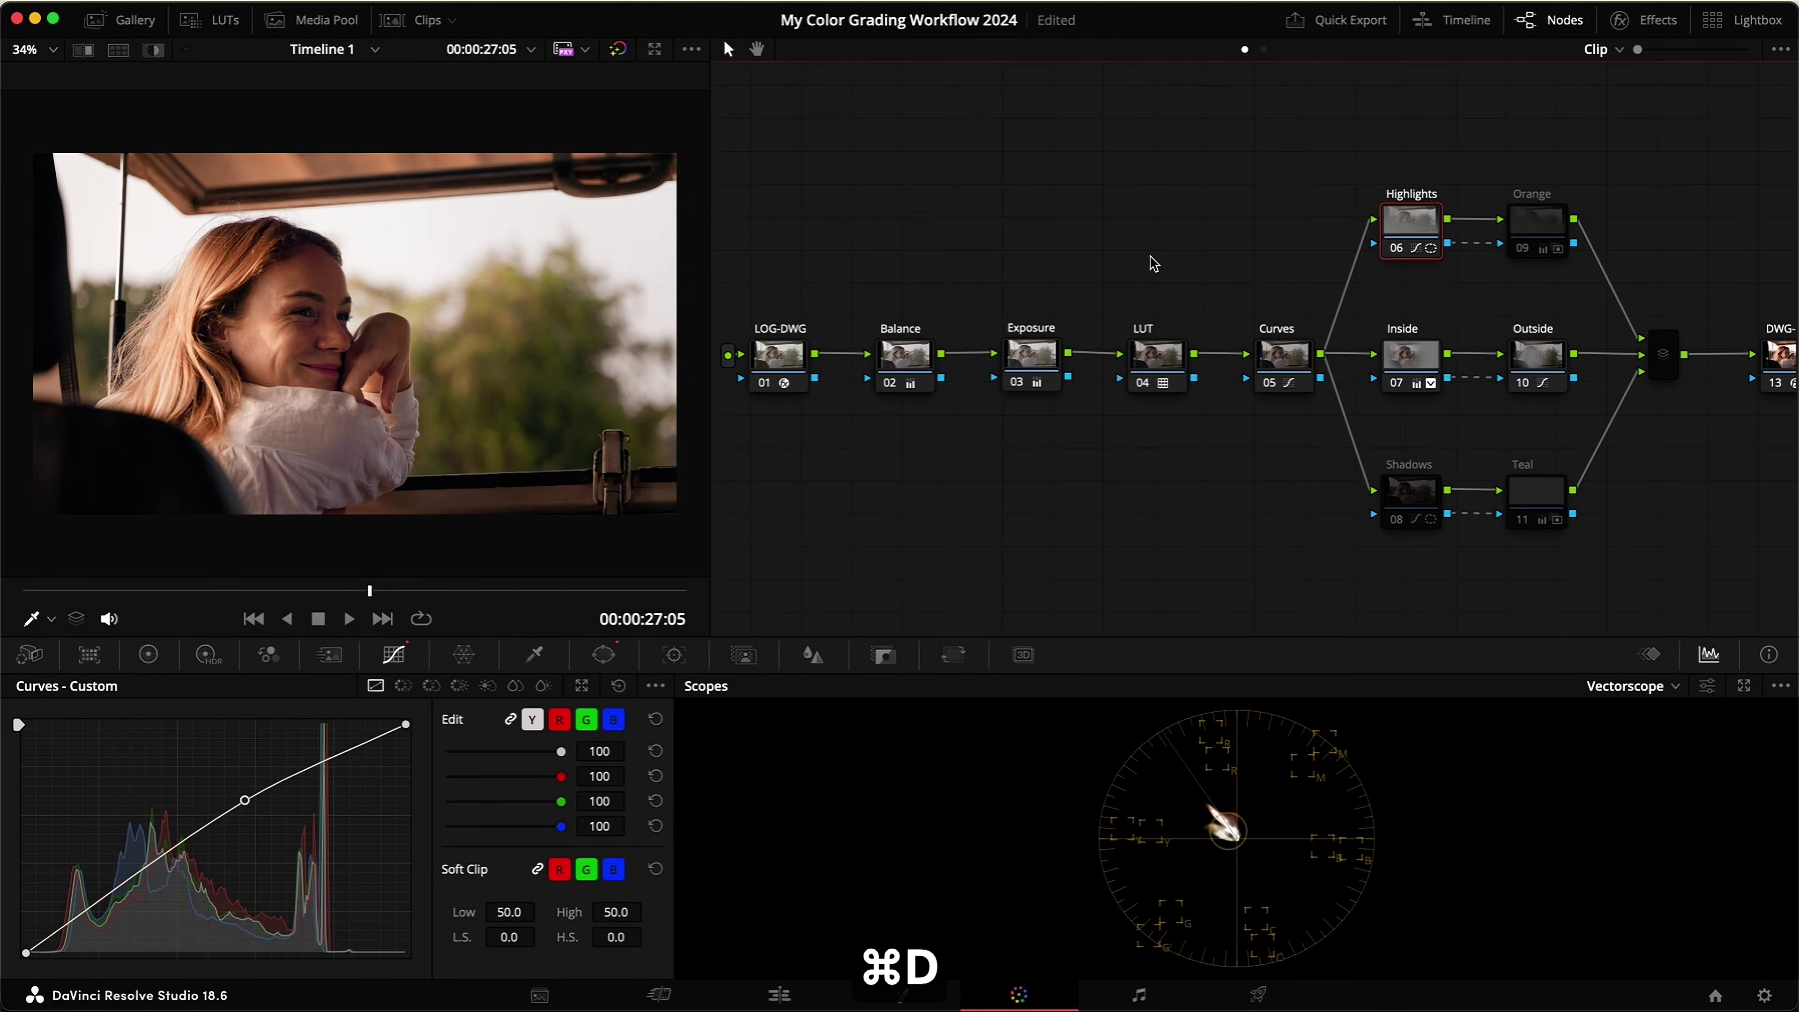
left_click(581, 685)
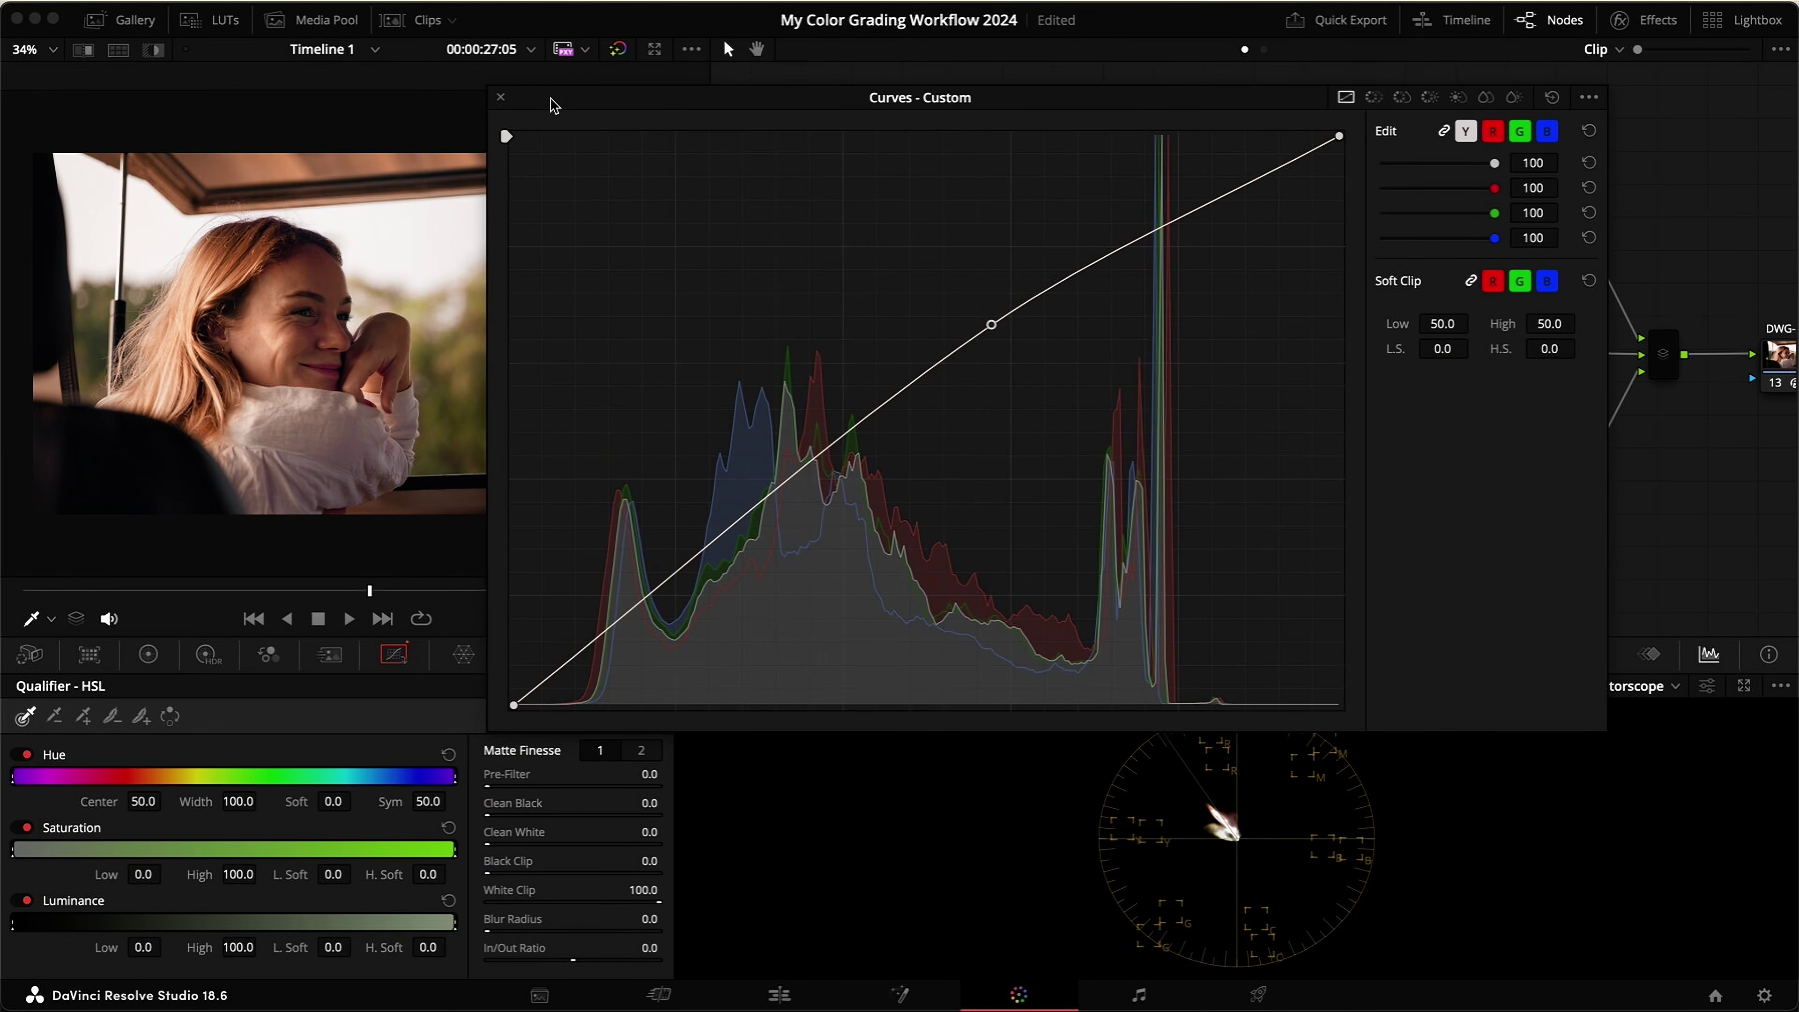
left_click(501, 98)
left_click(603, 654)
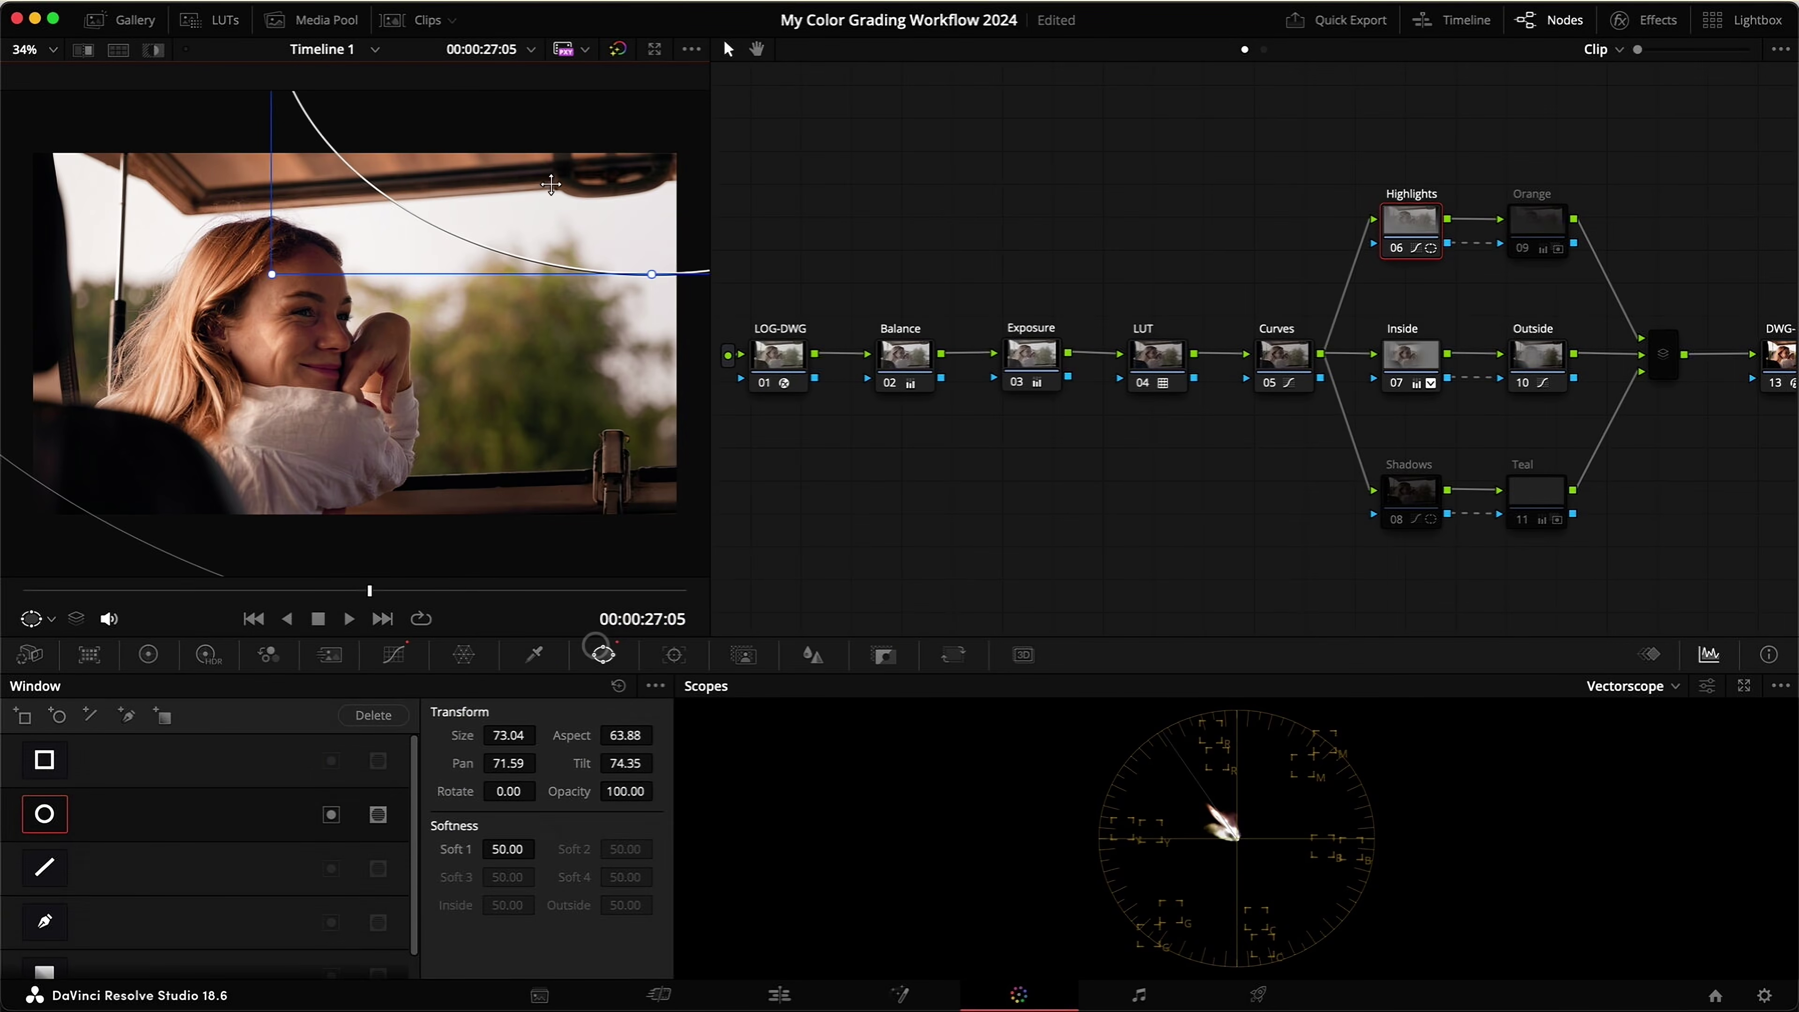
left_click_drag(671, 146, 654, 241)
scroll(613, 240, "down", 2)
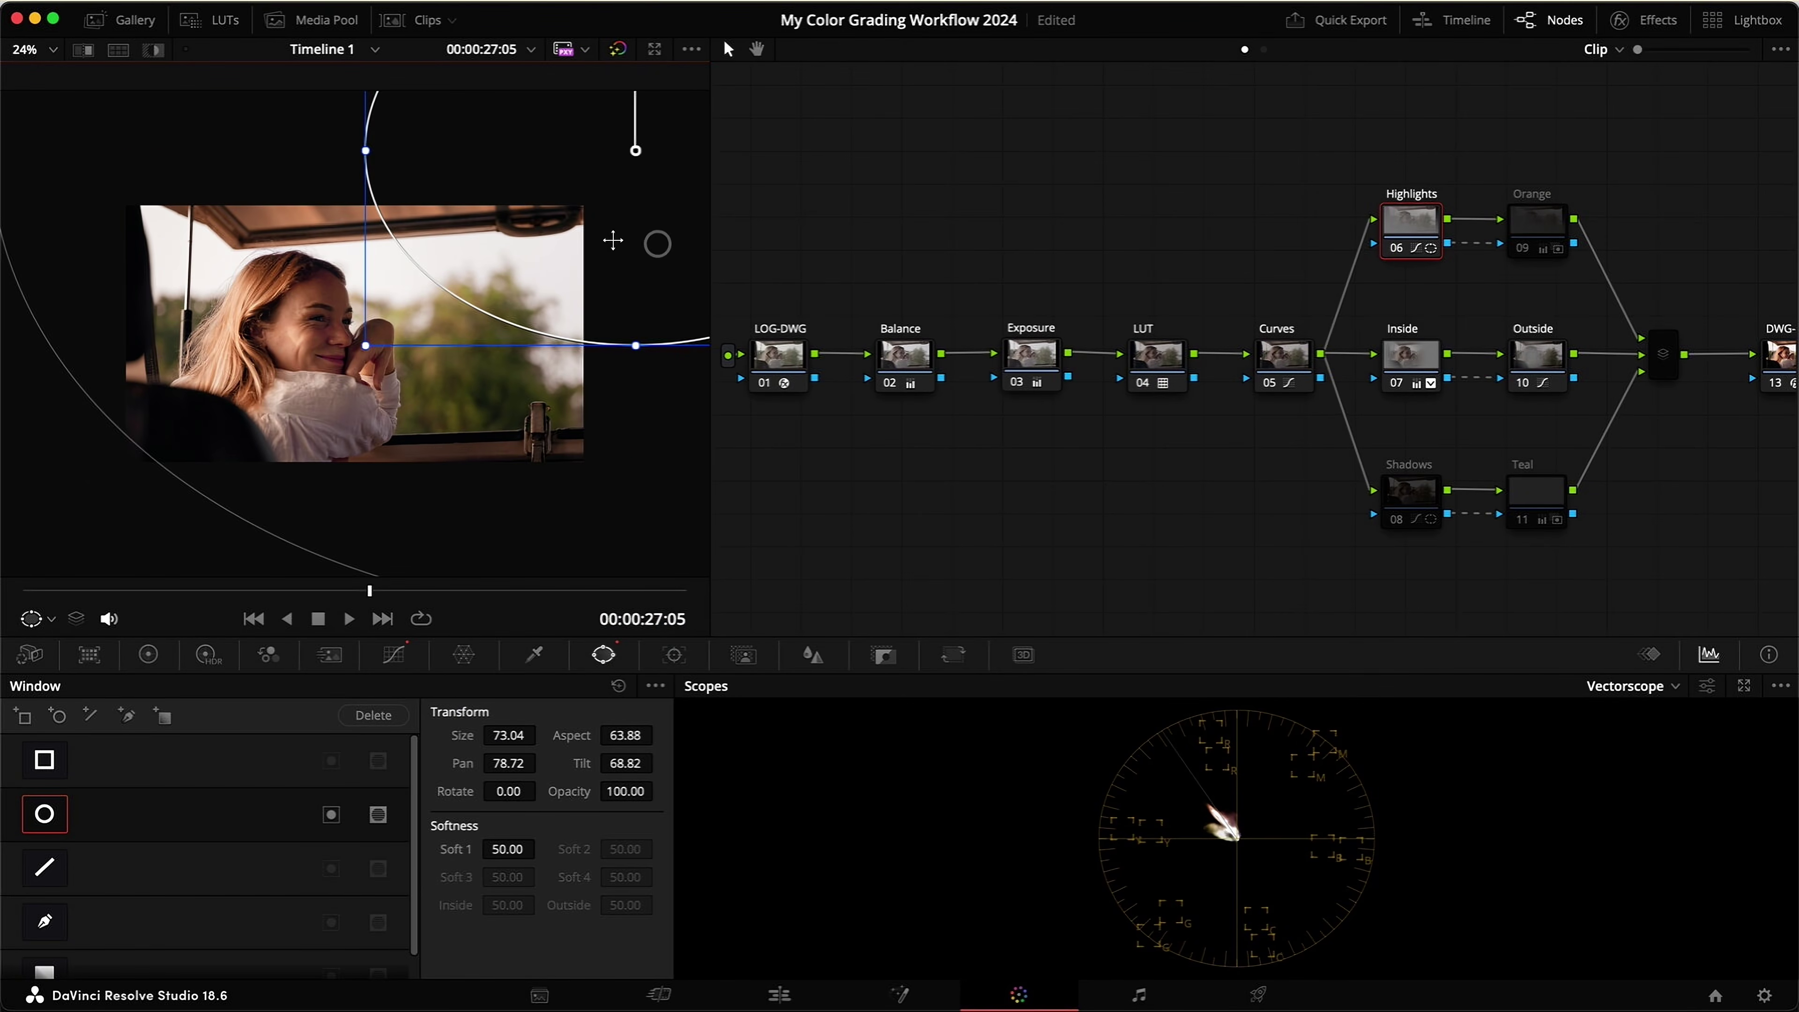
left_click_drag(630, 361, 629, 397)
key("super+s")
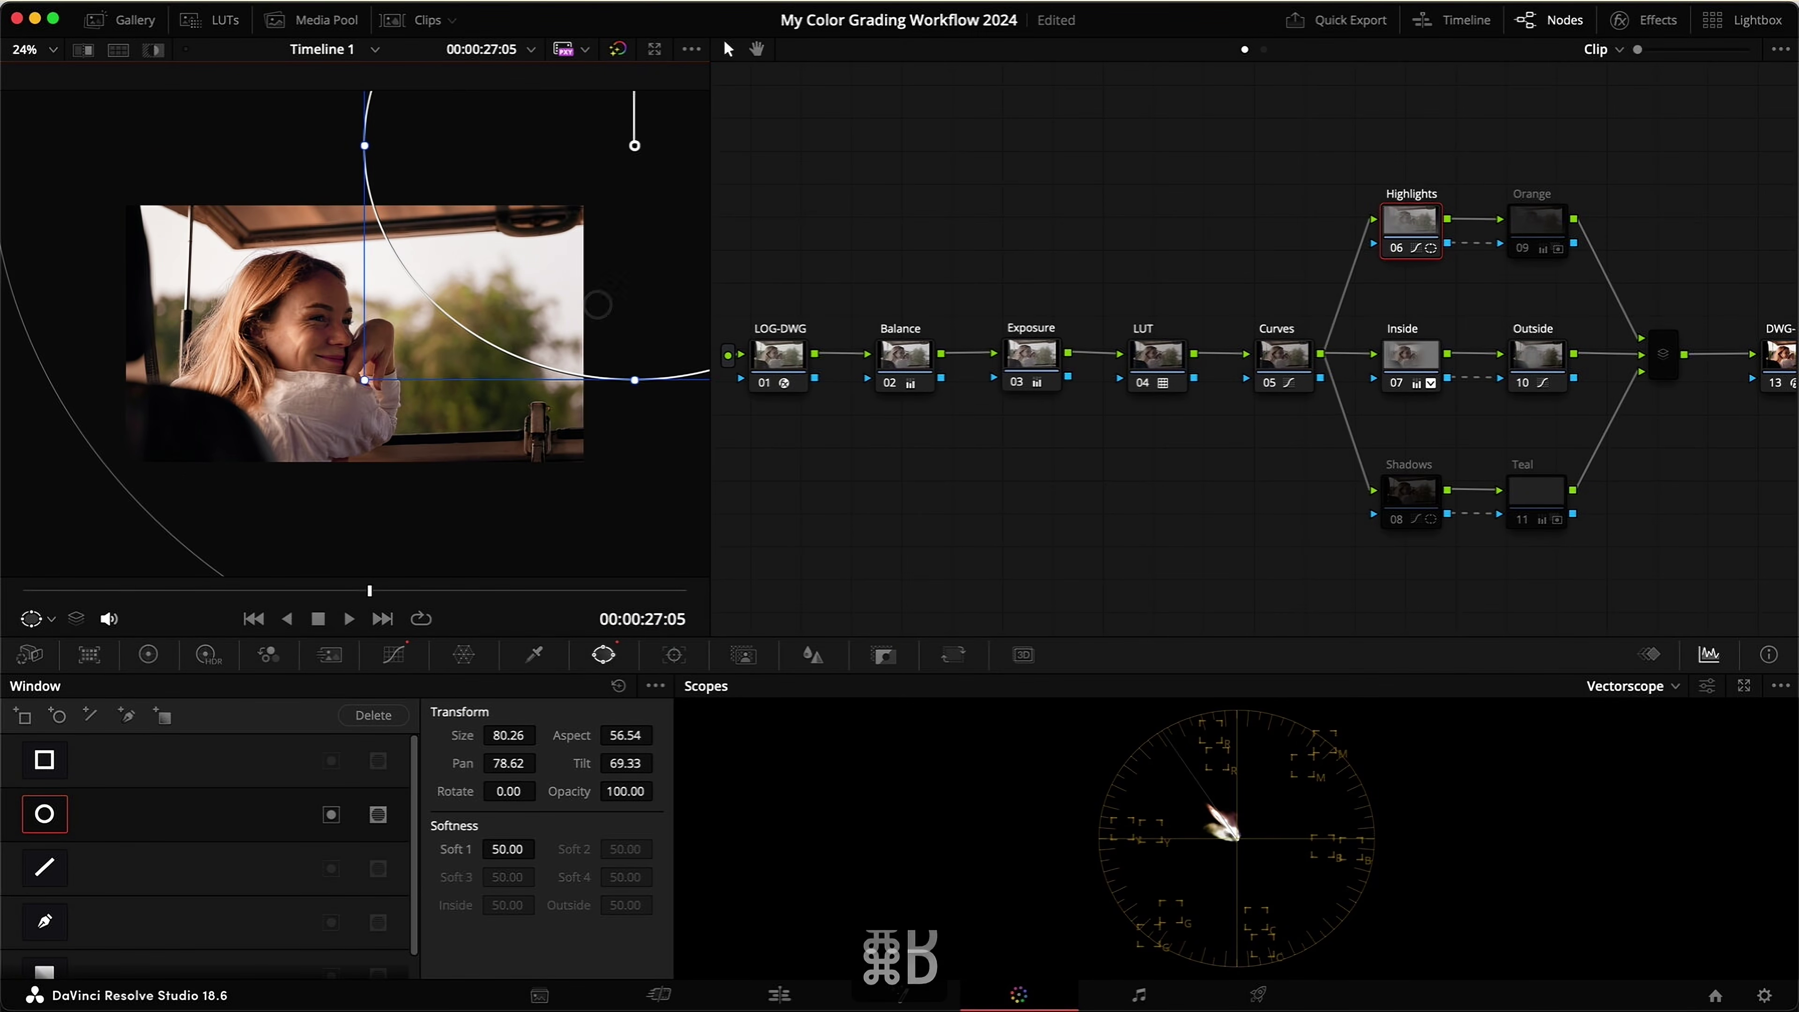
Step: Enable the Orange node and reset its grade
left_click(1539, 222)
key("super+d")
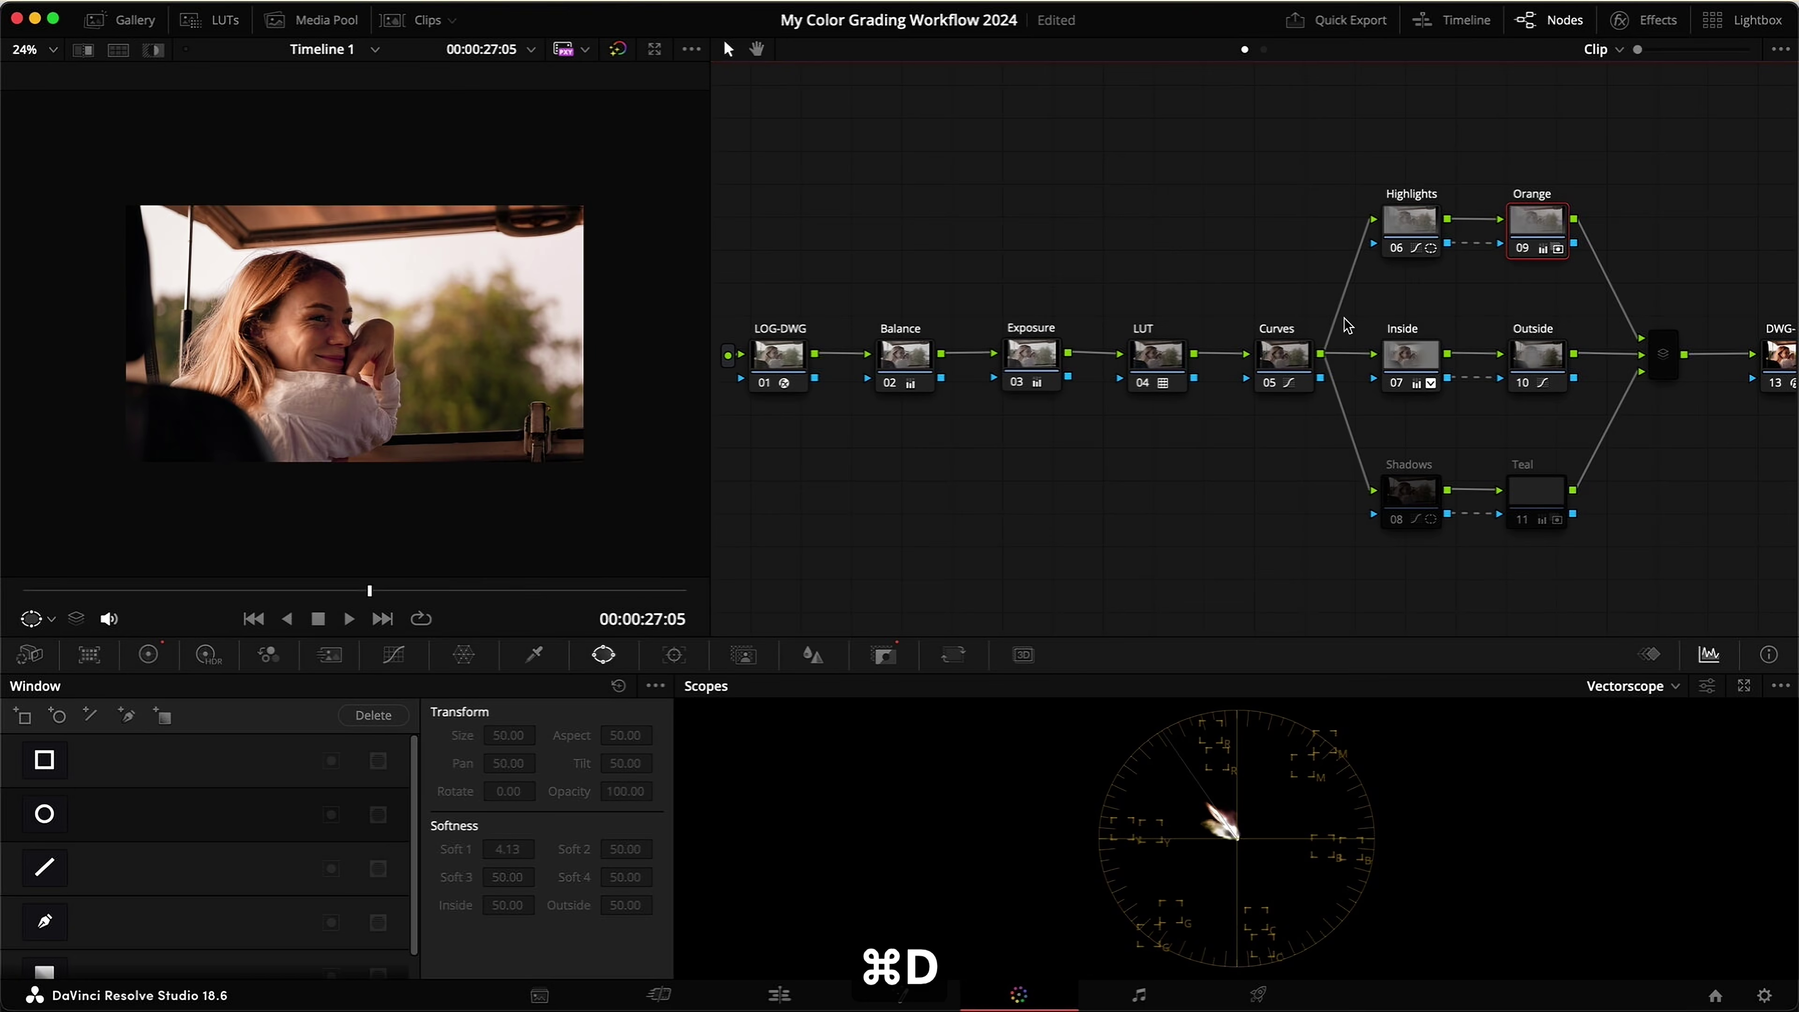
right_click(1544, 223)
left_click(1590, 234)
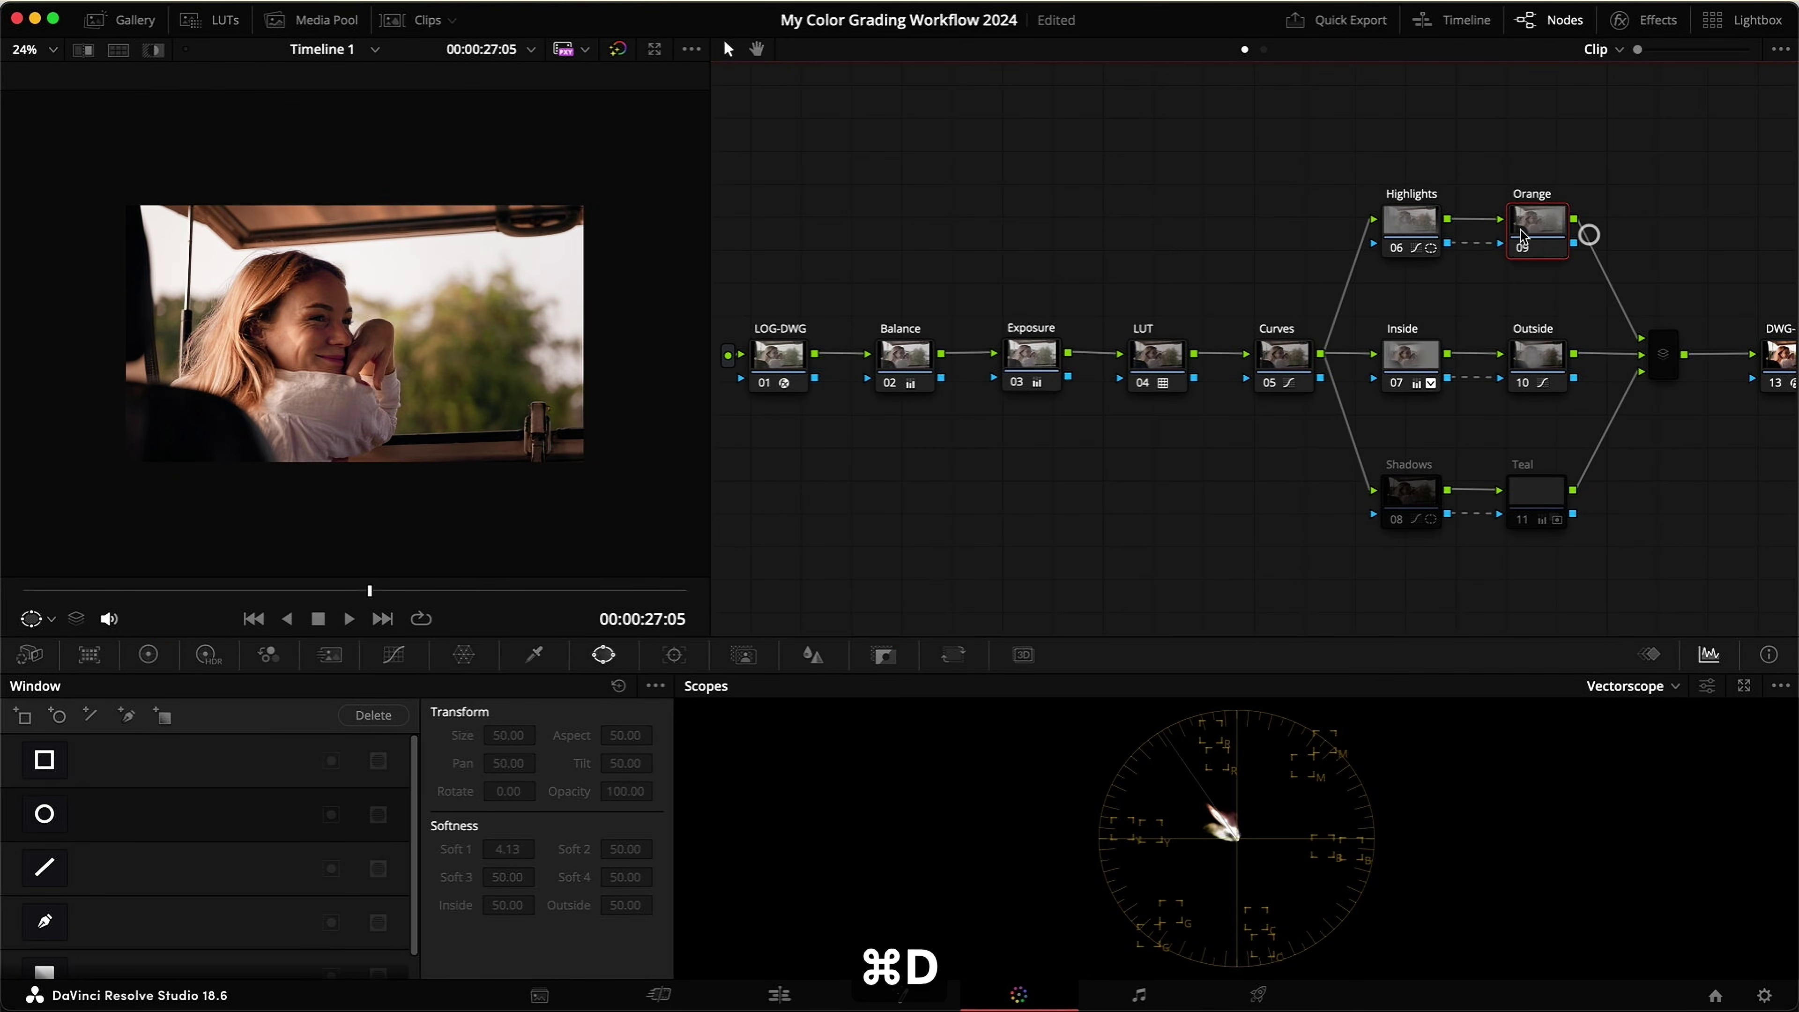
Step: Enable the Shadows and Teal nodes, and save the project
left_click(1410, 496)
key("super+d")
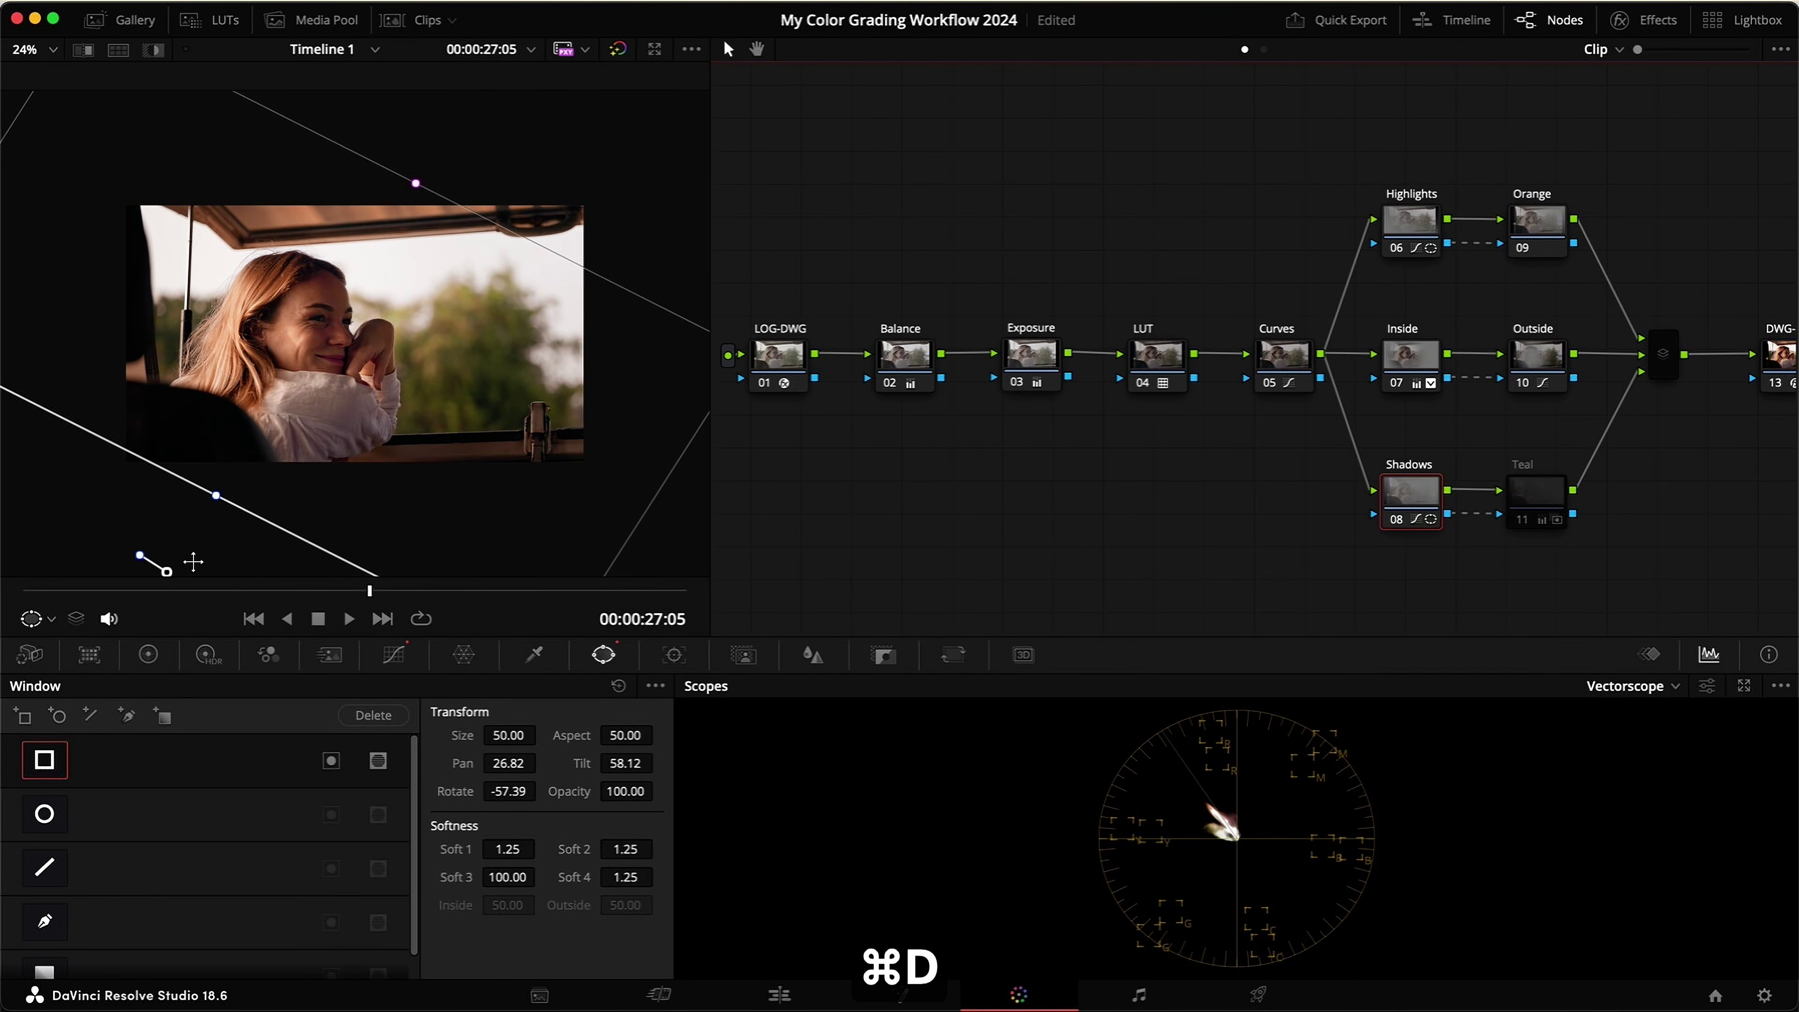
left_click(1524, 501)
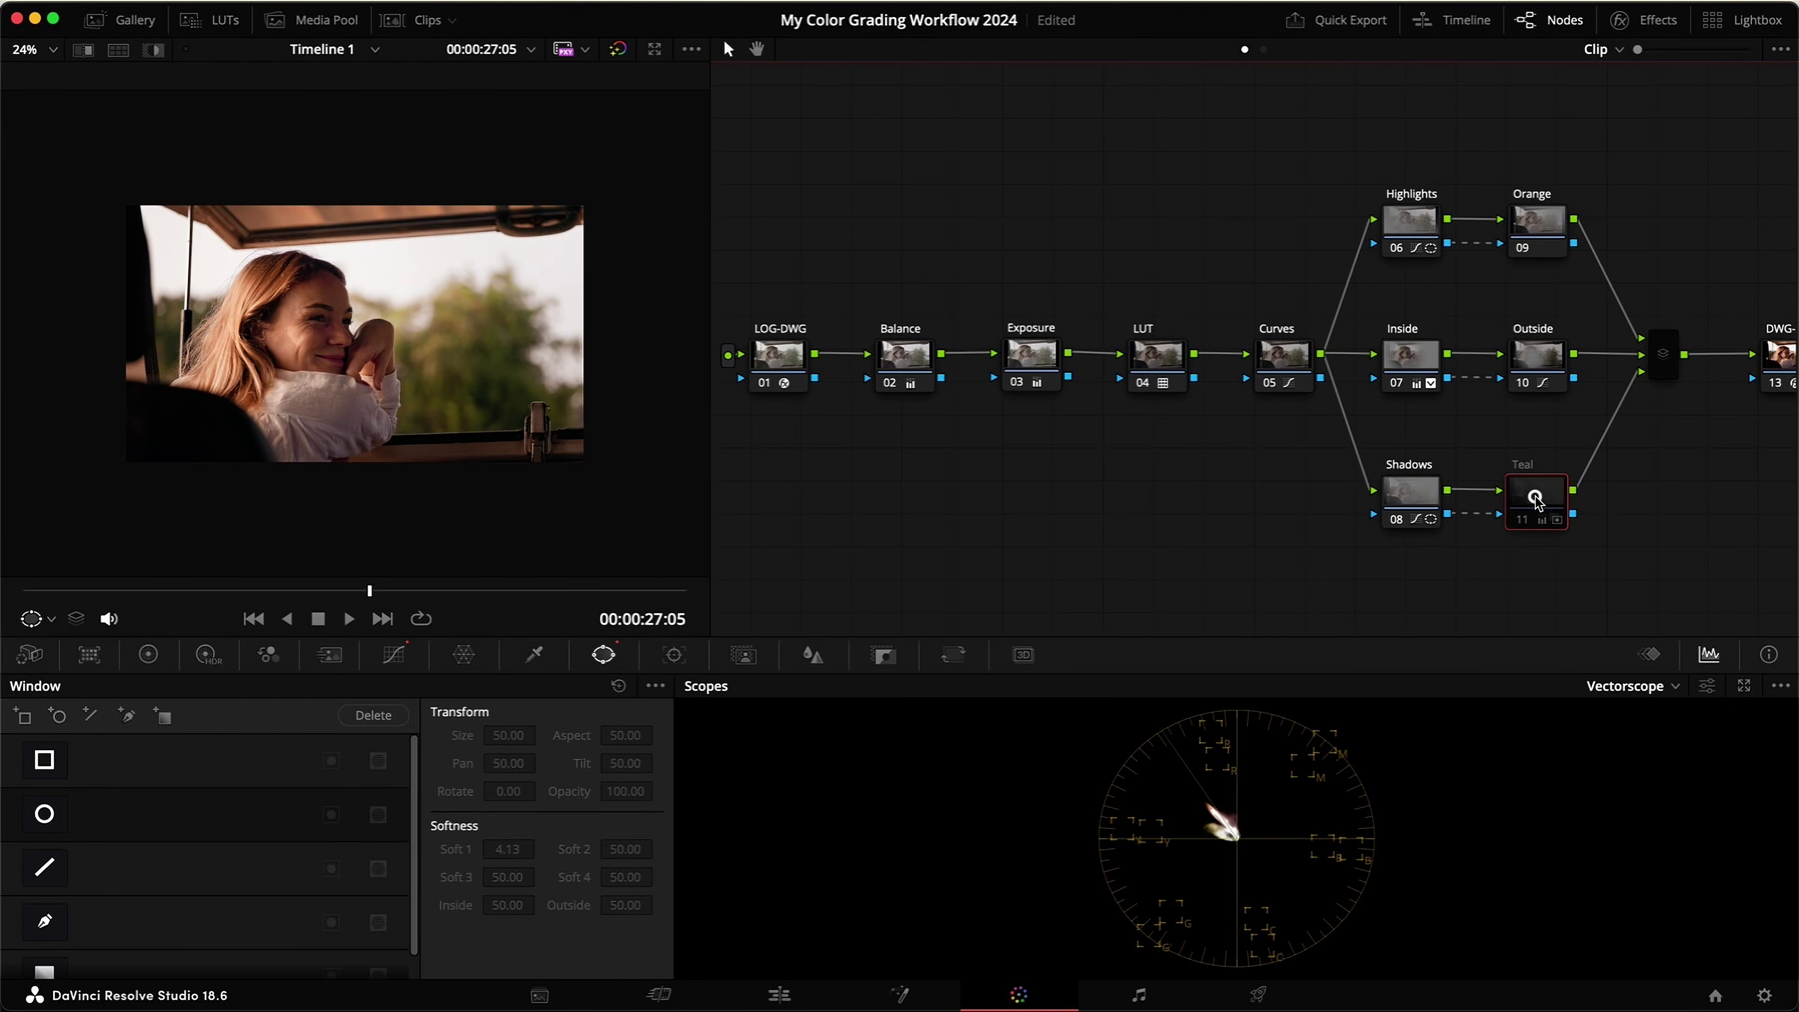
key("super+d")
scroll(364, 443, "up", 2)
key("super+s")
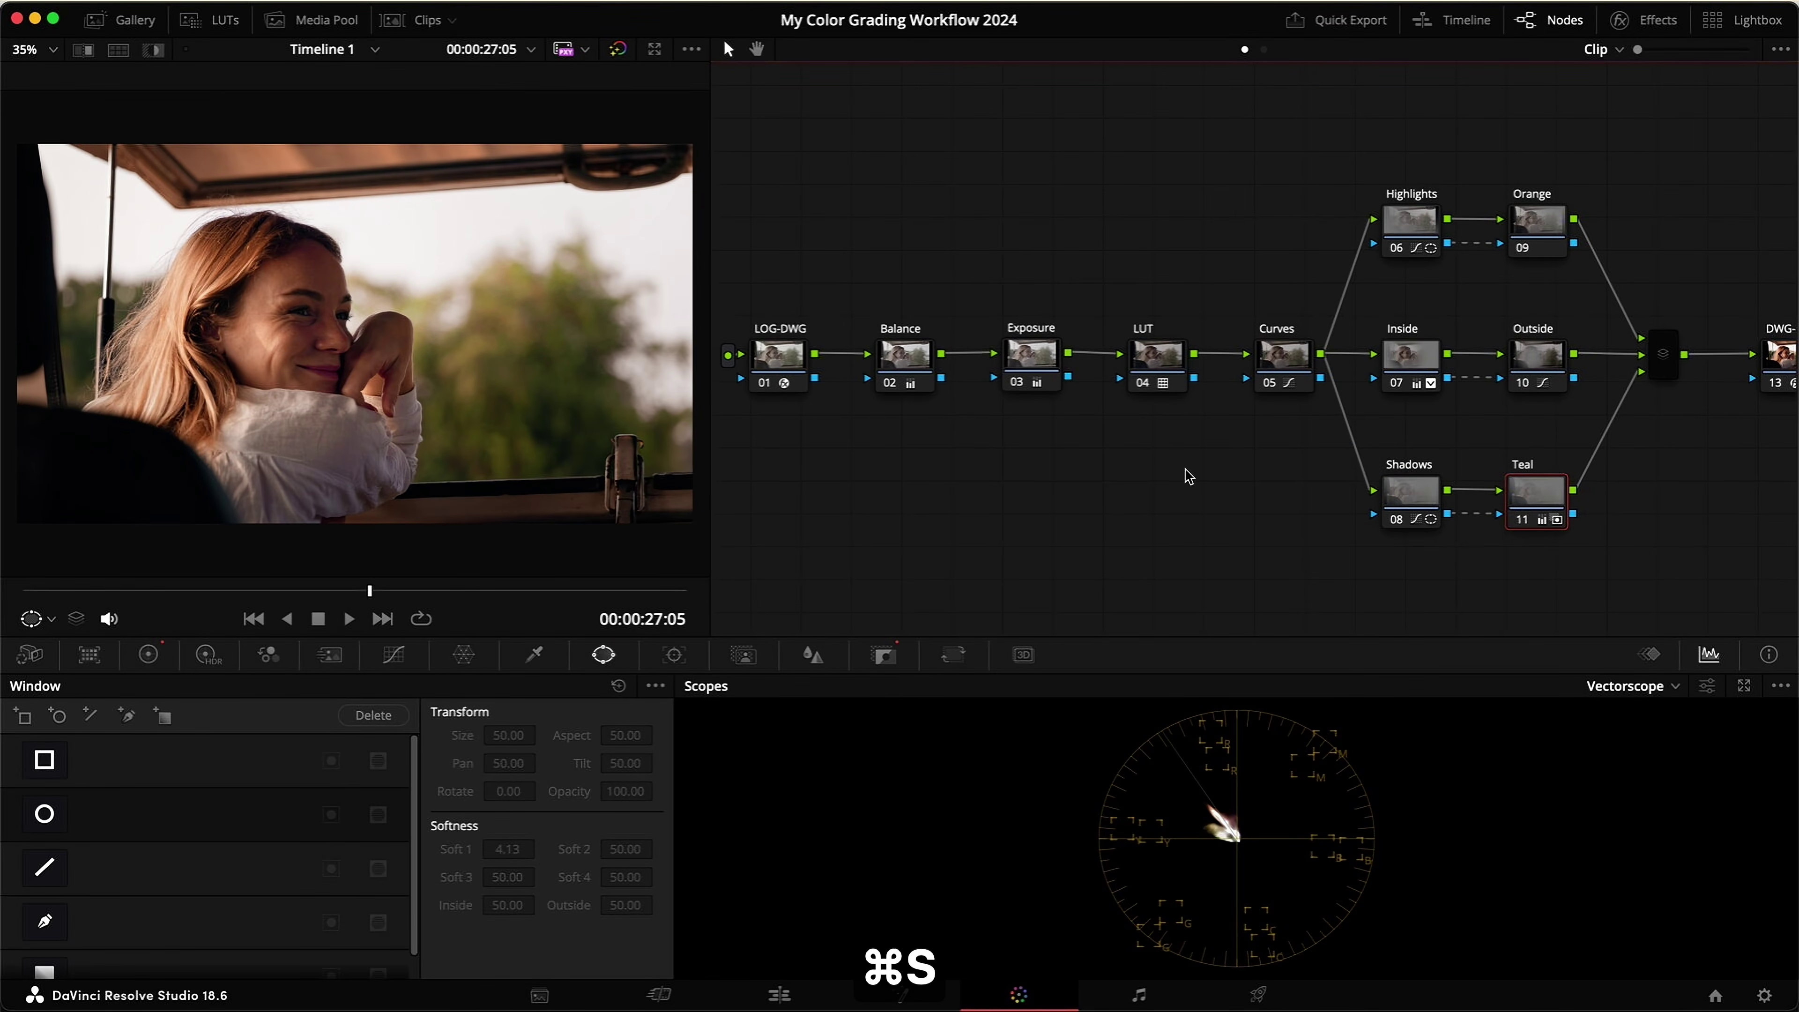
Step: Enable the mixer node, compare the selected parallel branch nodes on and off in full screen, and play the clip
left_click(1664, 358)
key("super+d")
left_click_drag(1660, 532, 1355, 151)
key("super+f")
key("super+d")
key("super+d")
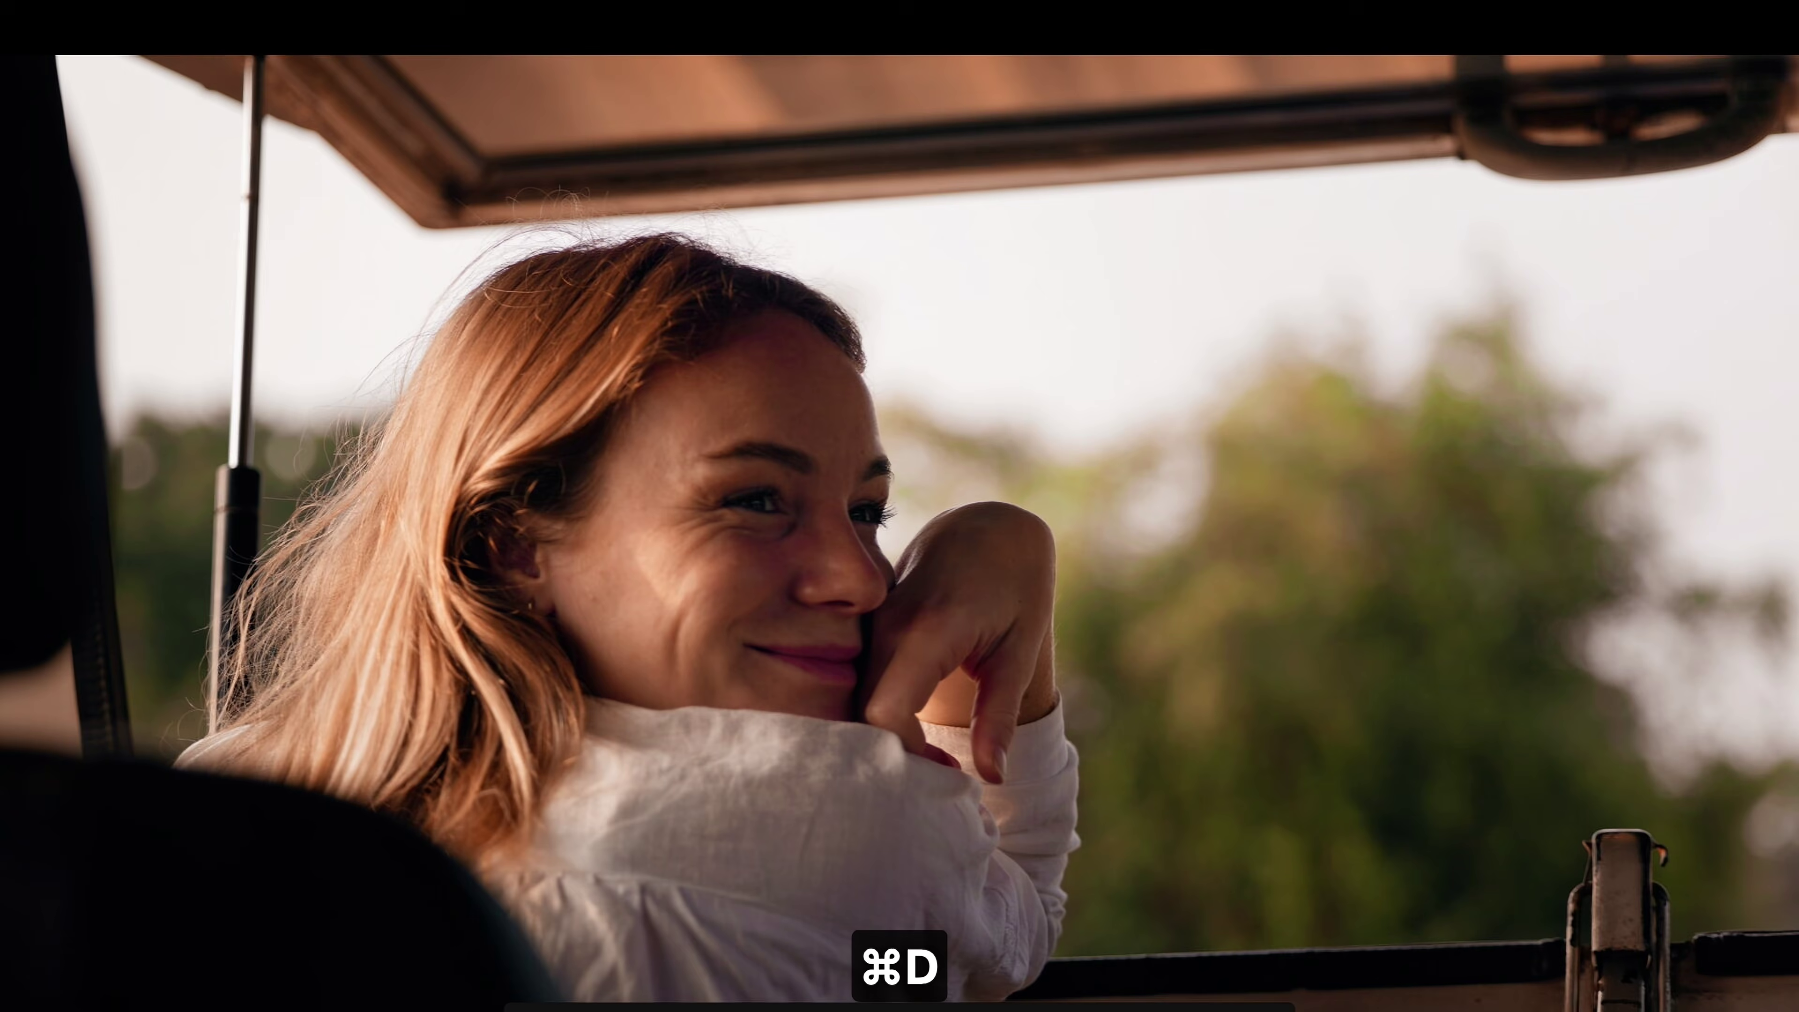
key("space")
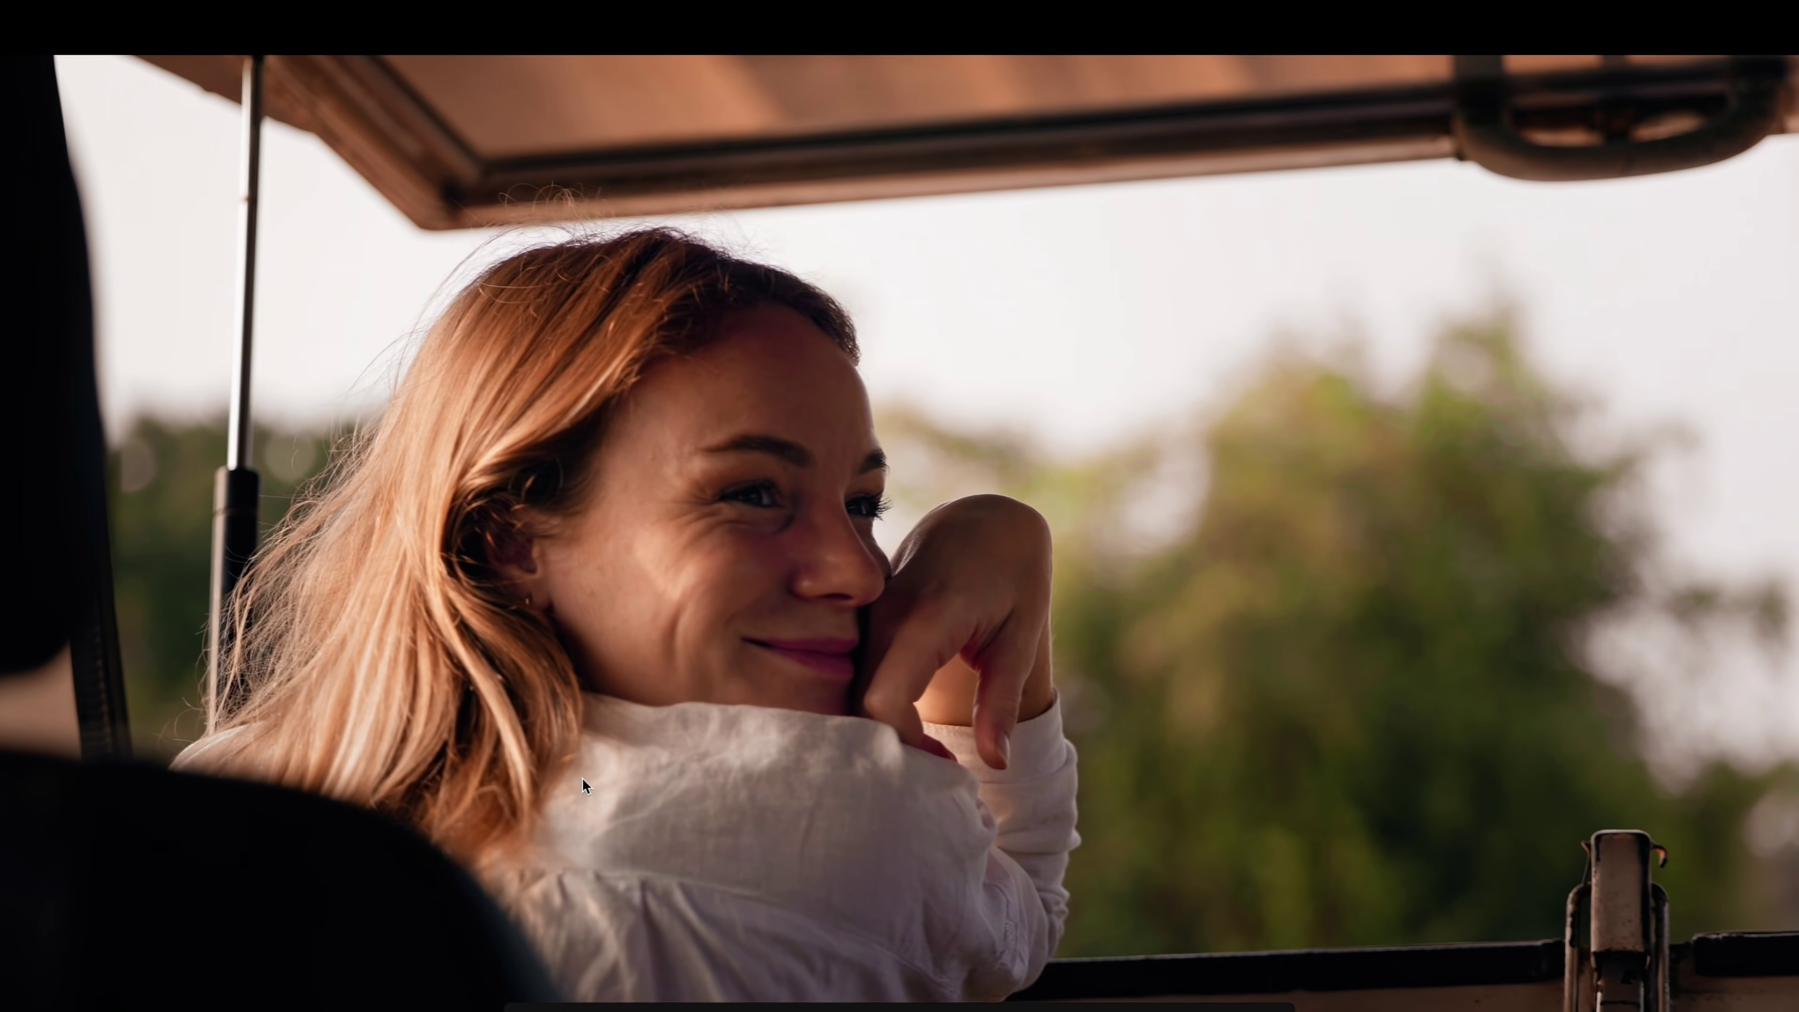
key("Escape")
Step: Move the playhead to 00:00:26:22, select the LUT node, and open its primary color wheels
key("Home")
left_click_drag(276, 741, 430, 737)
key("shift+5")
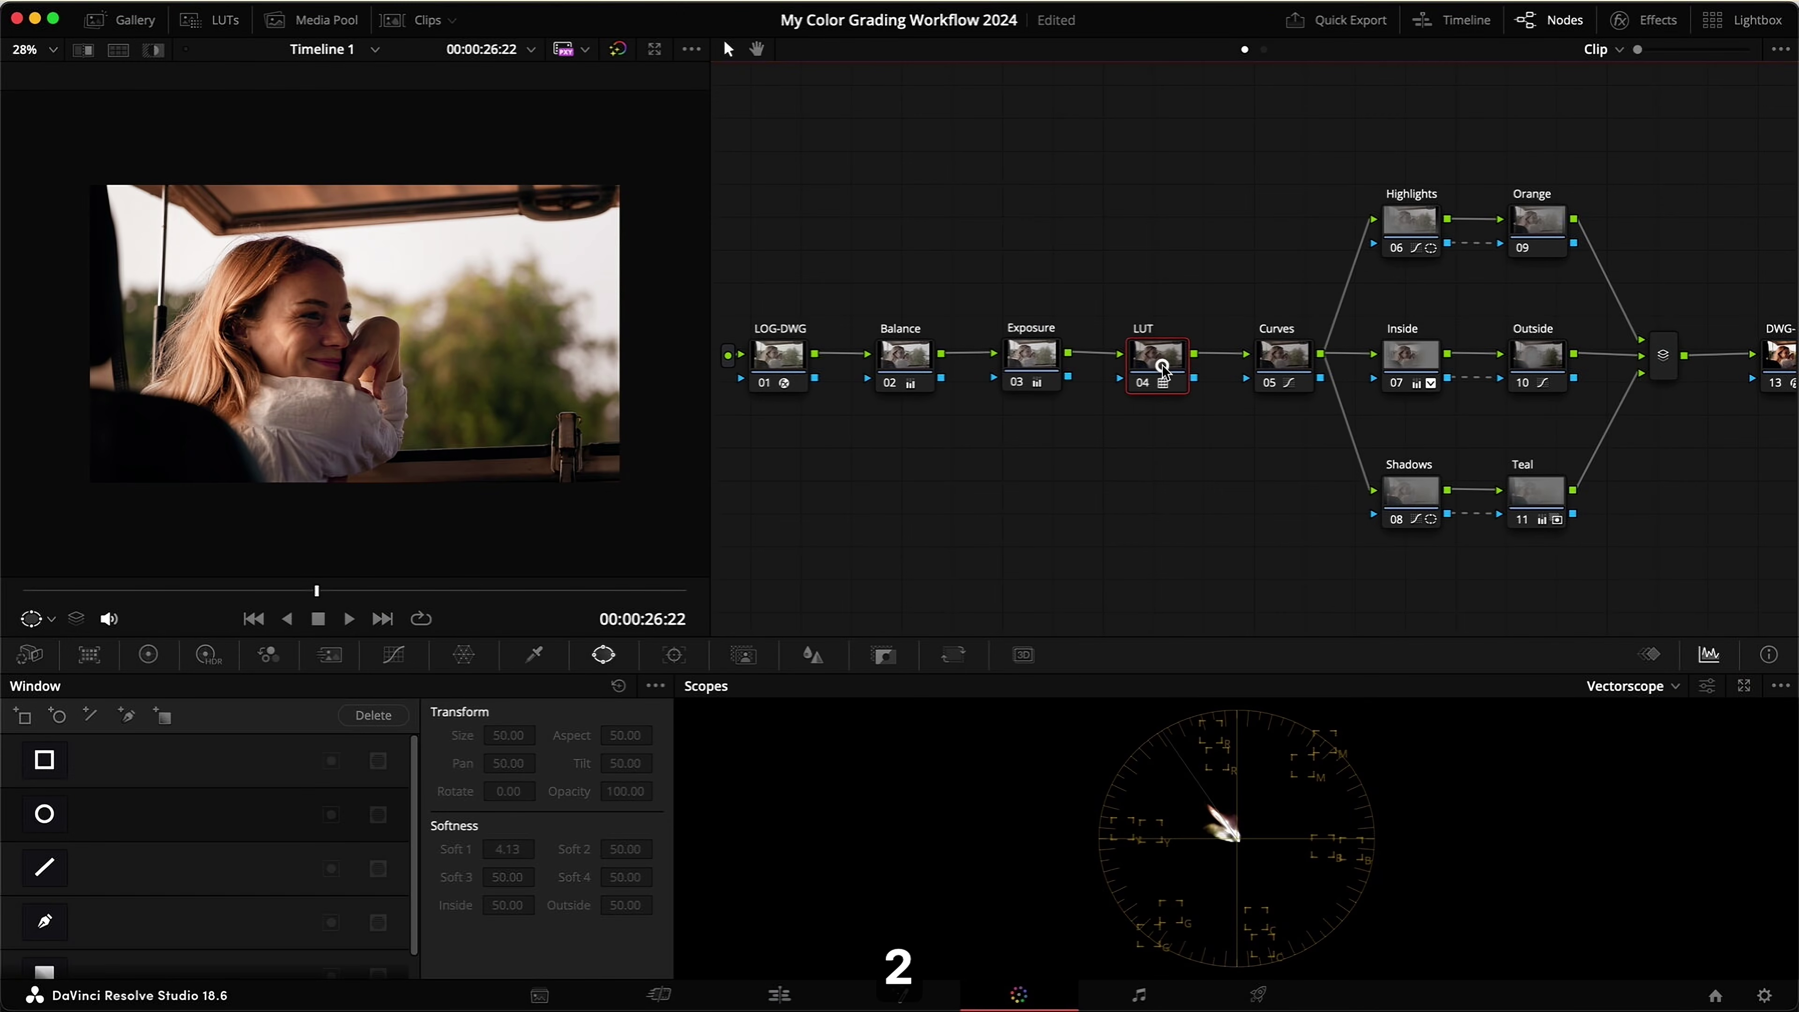
left_click(155, 665)
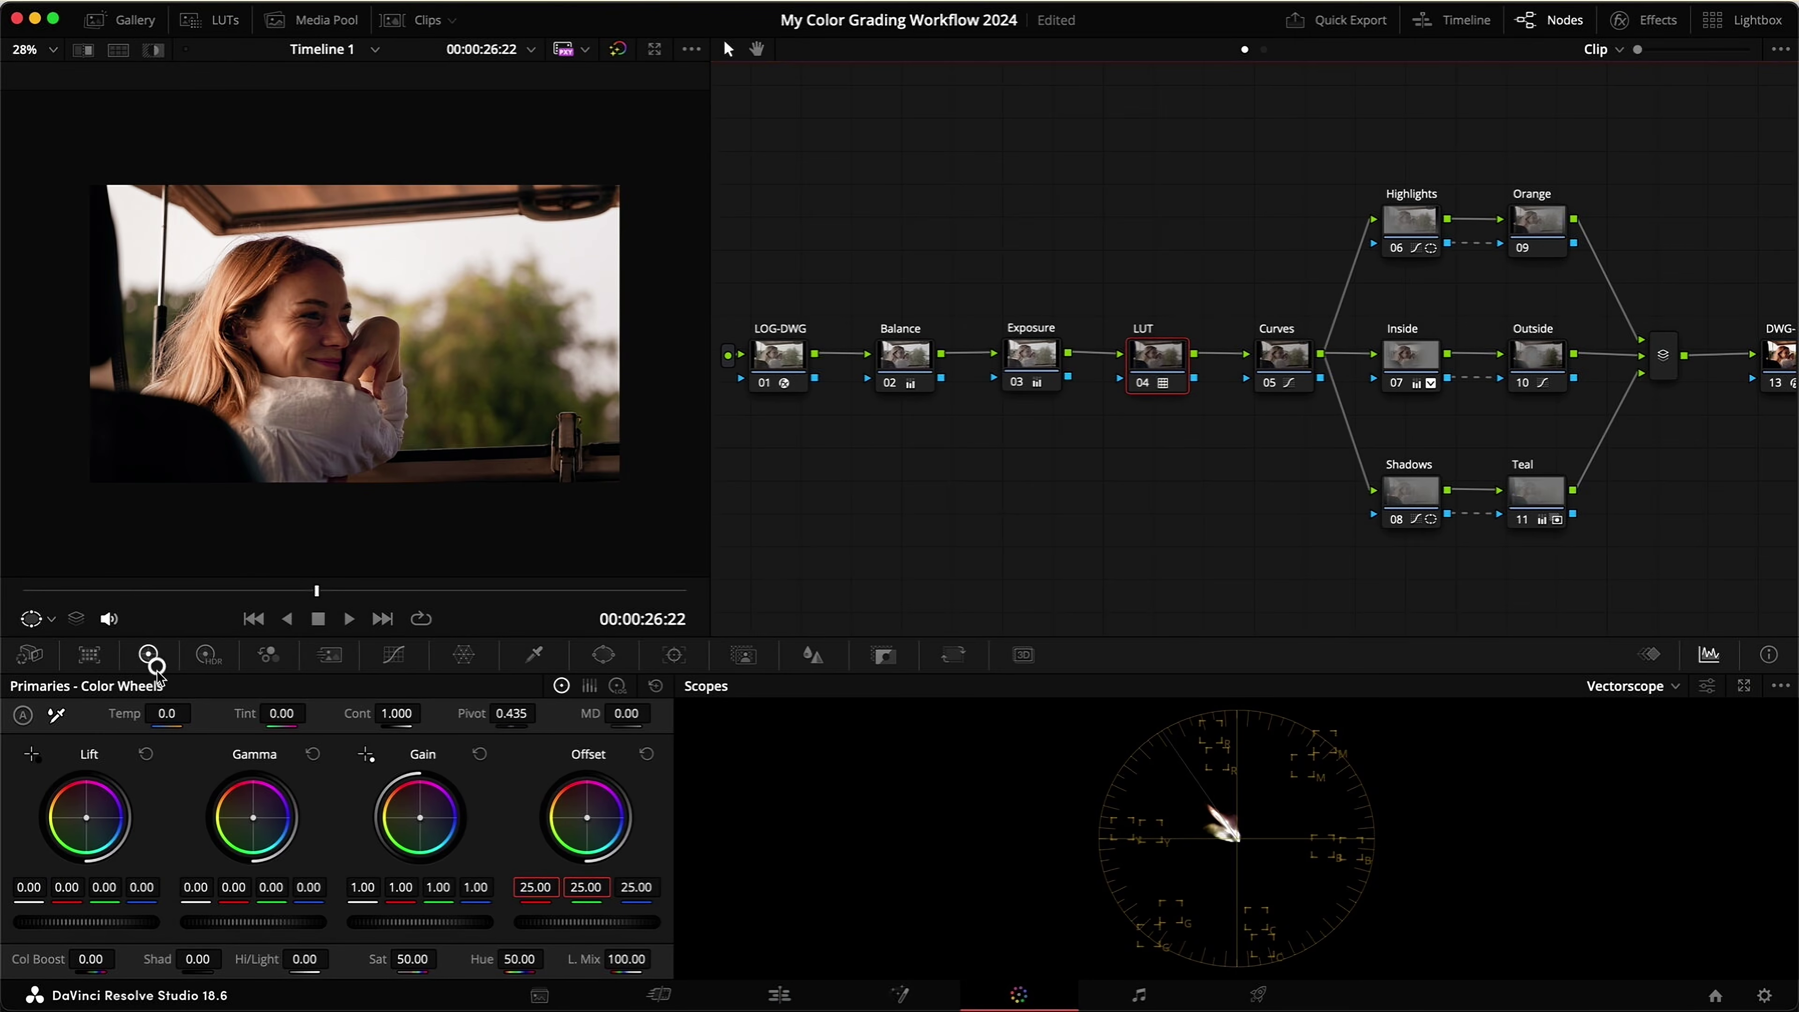